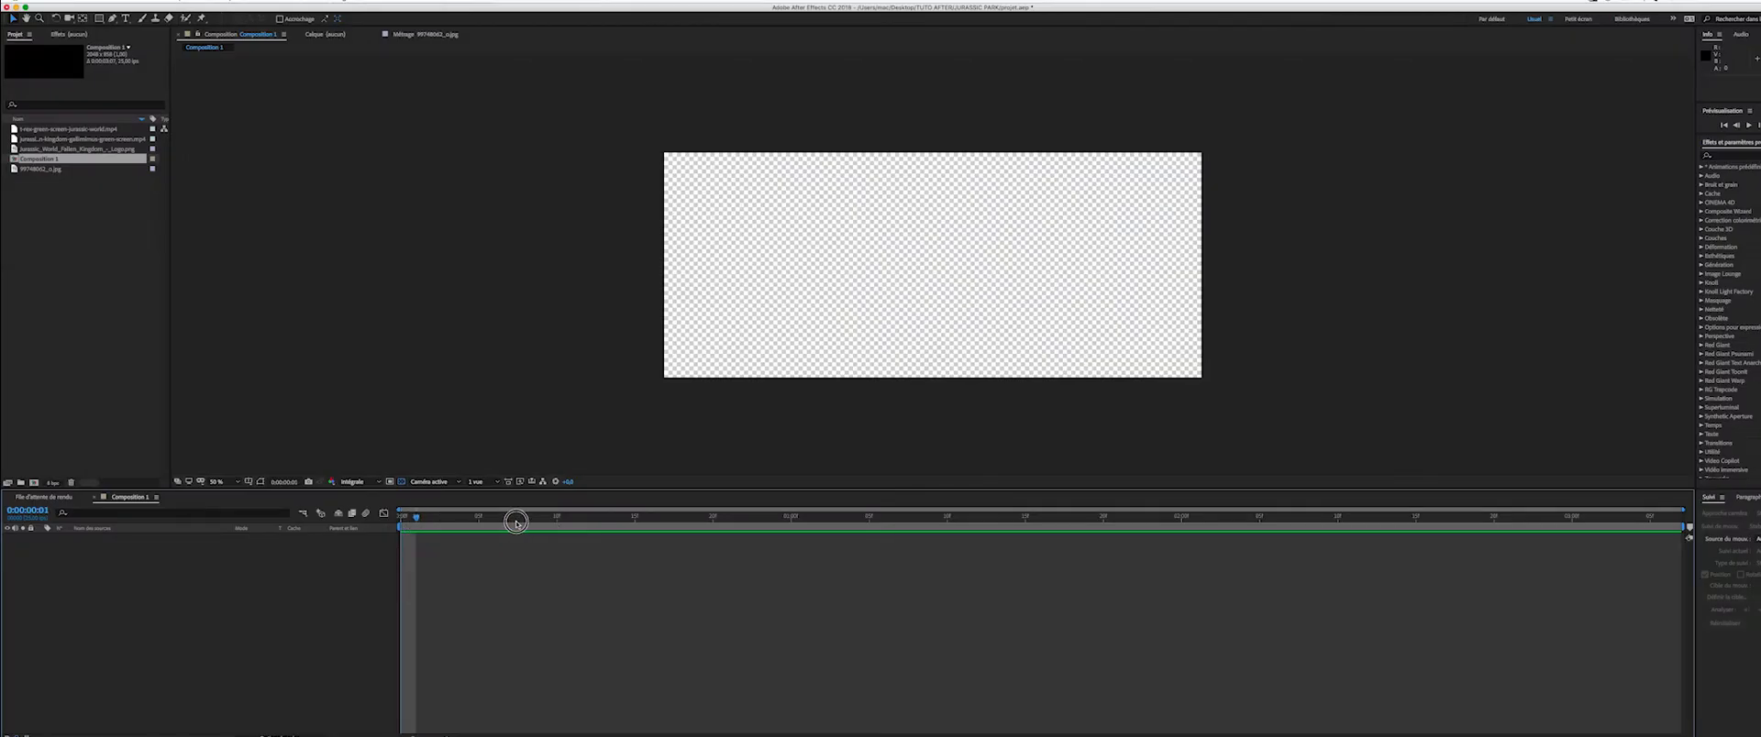
Open the t-rex-green-screen-jurassic-world.mp4 footage and scrub through it to examine the dinosaur's movement.
left_click_drag(515, 522, 267, 564)
left_click(53, 131)
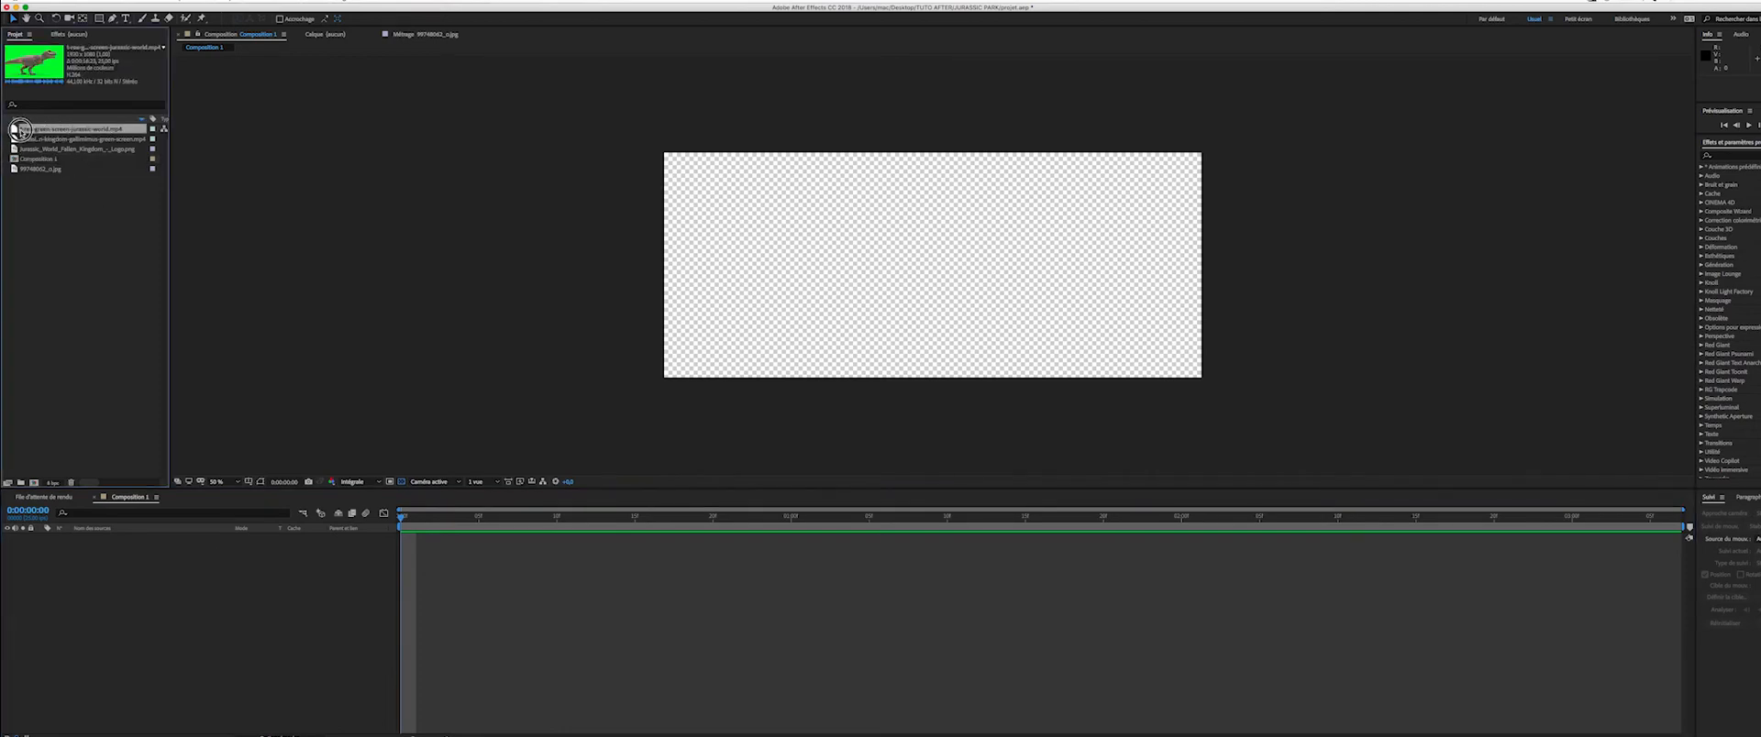
double_click(27, 130)
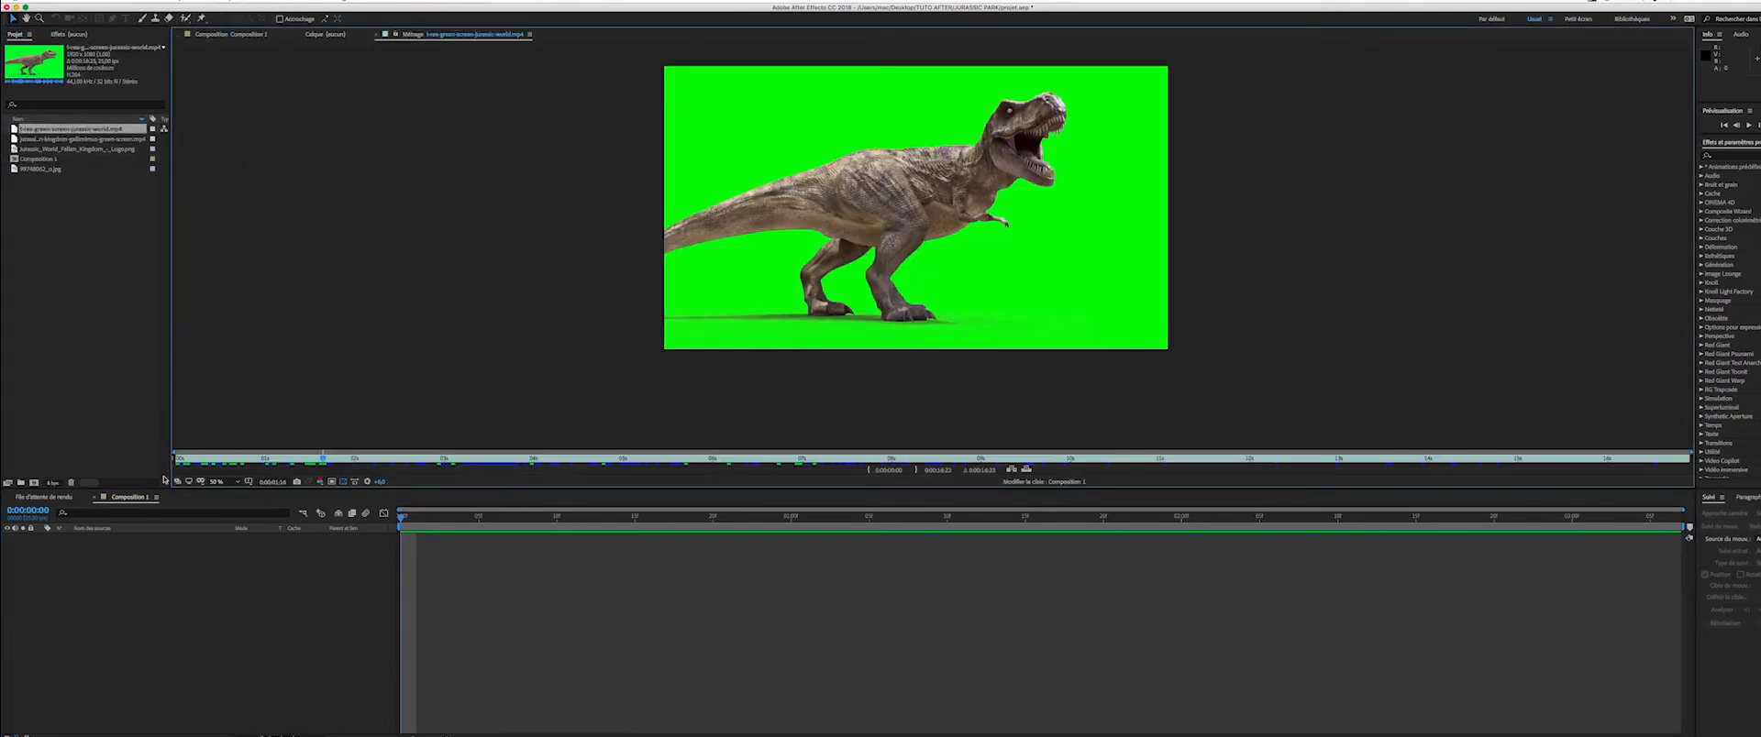
left_click_drag(183, 460, 445, 466)
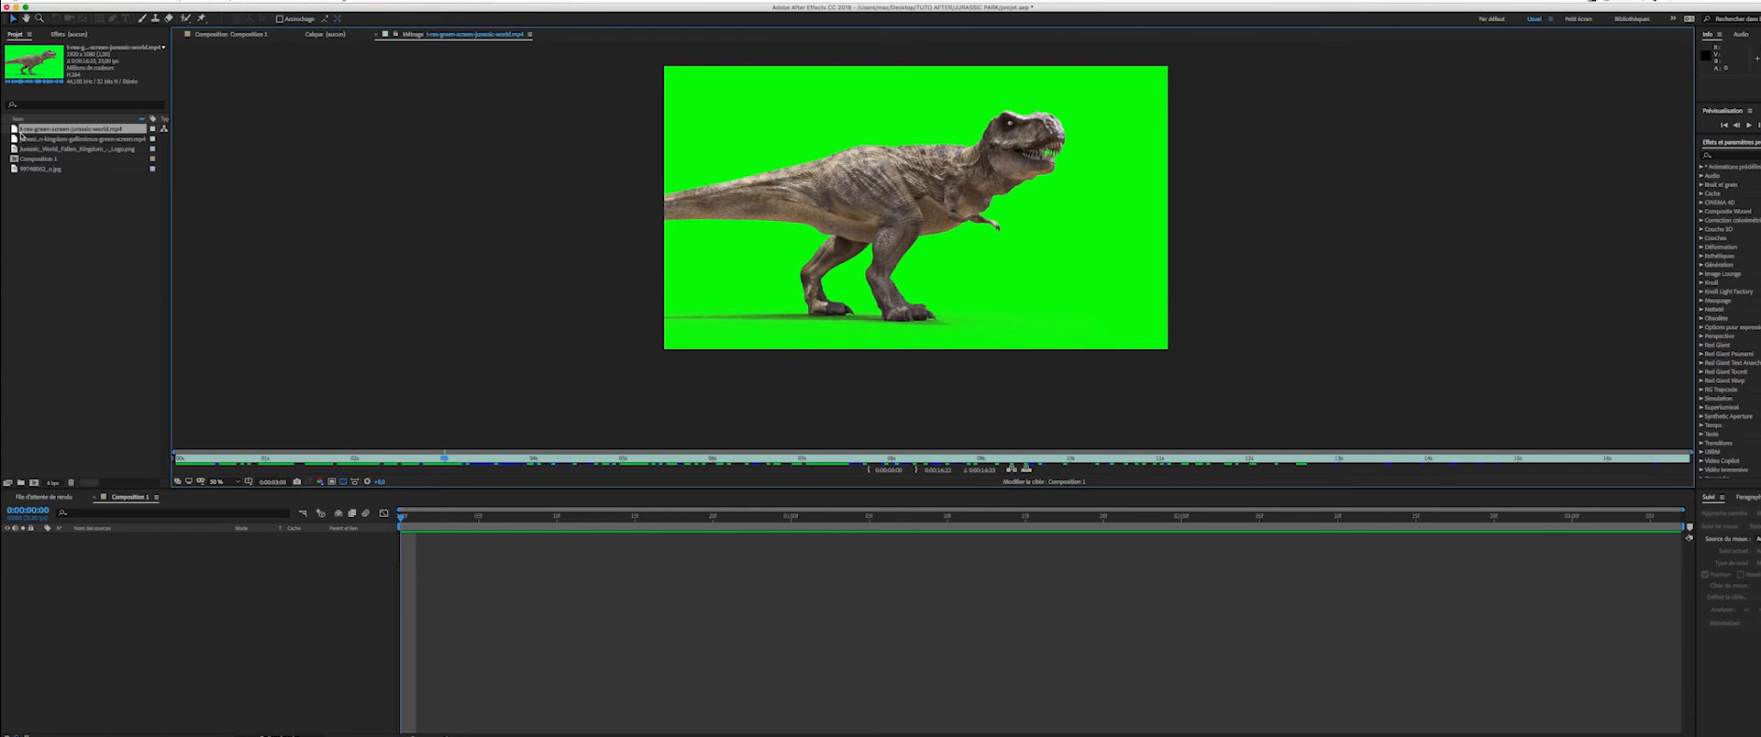
Add t-rex-green-screen-jurassic-world.mp4 to Composition 1, split it at 0:00:03:09 and delete the part after the cut.
left_click_drag(13, 128, 83, 553)
left_click_drag(500, 520, 1653, 539)
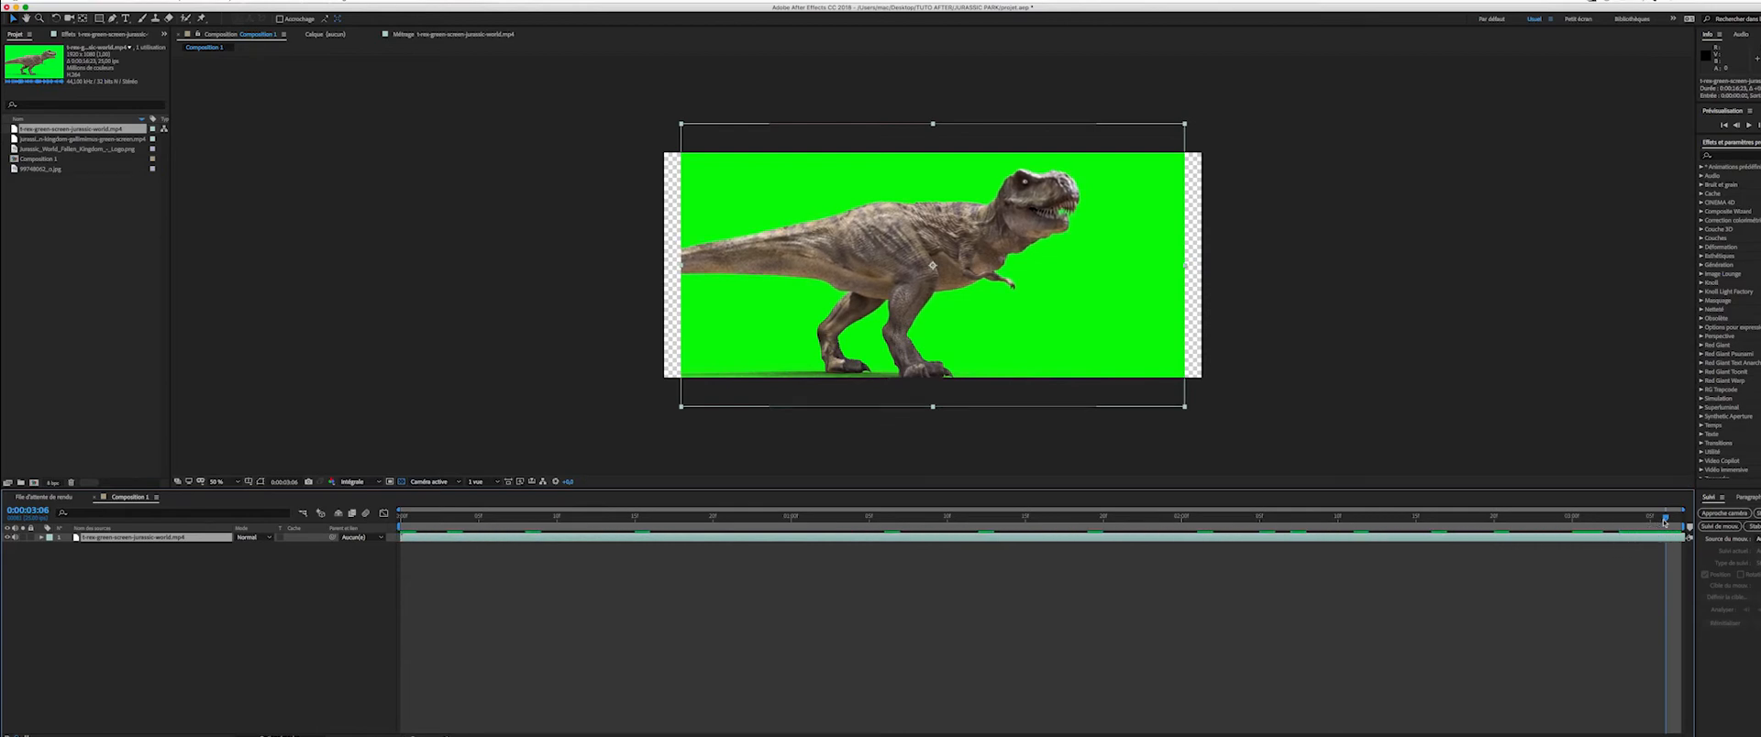
key("super+z")
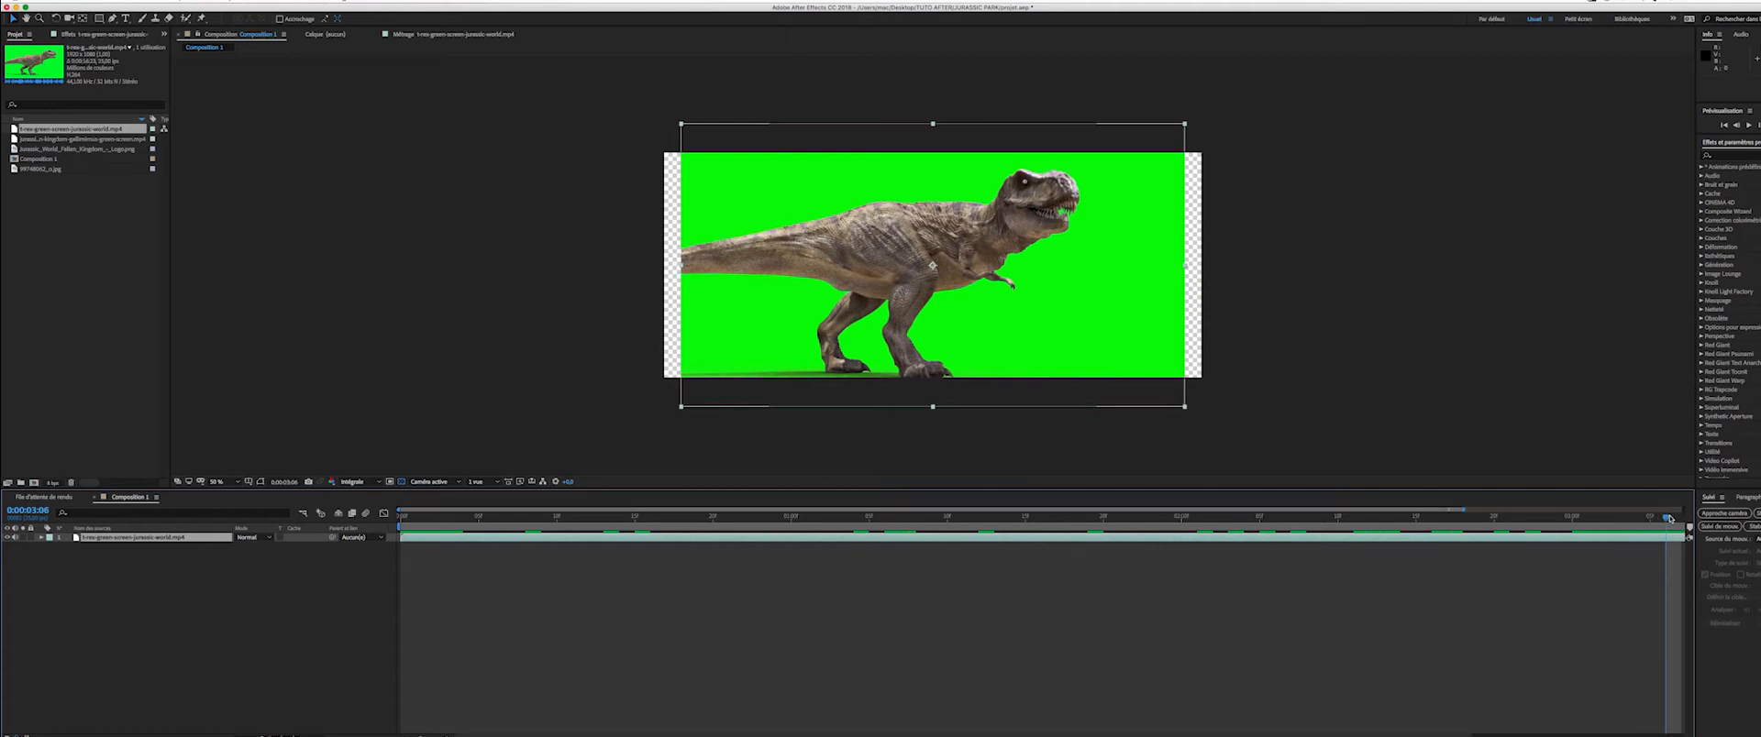
key("Page_Up")
scroll(1646, 711, "right", 6)
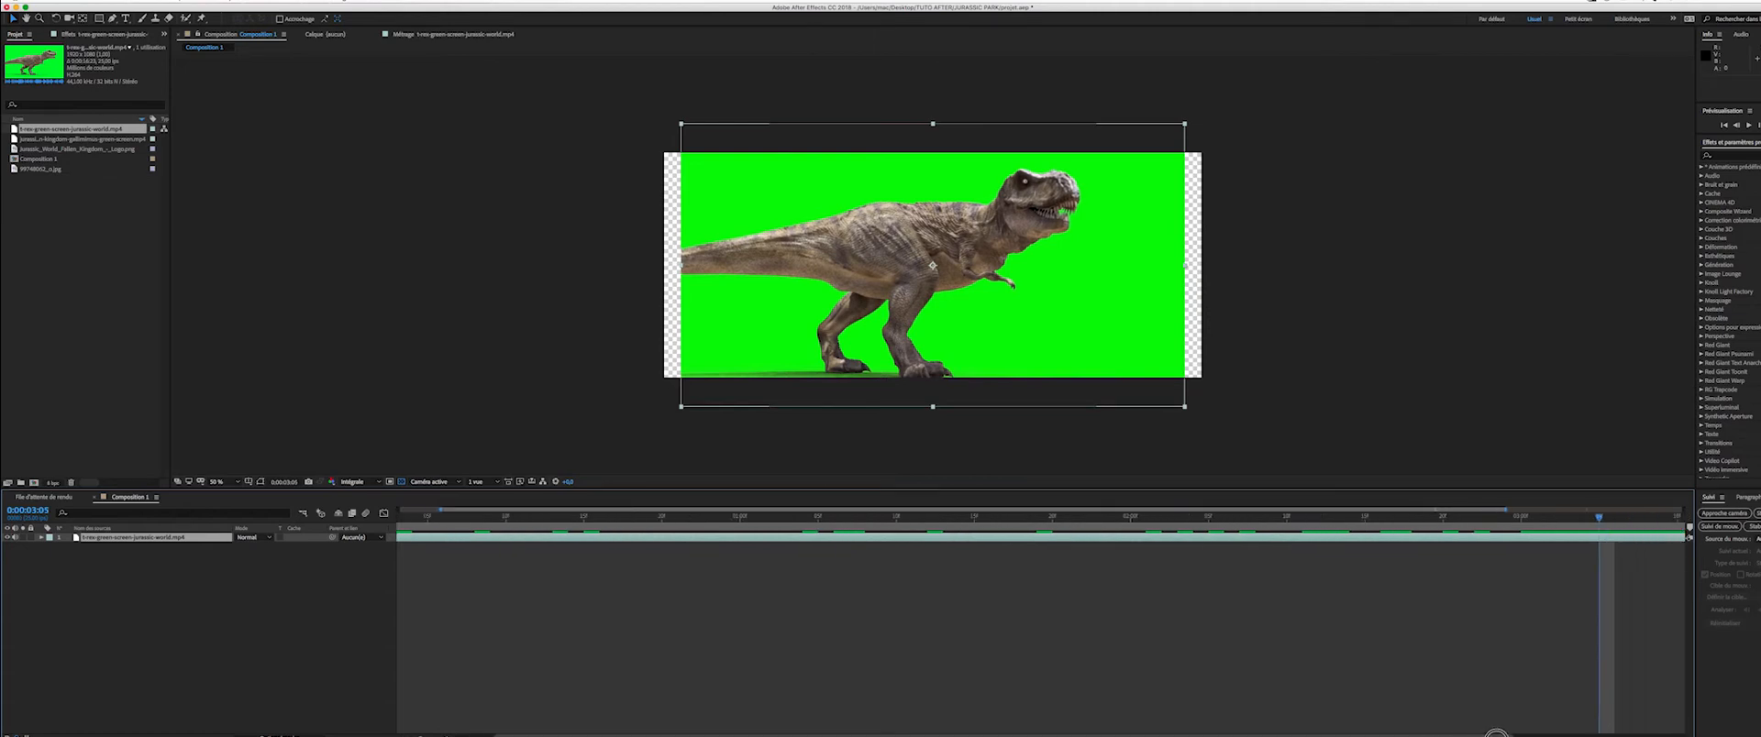
mouse_move(1420, 519)
left_mouse_down()
mouse_move(1517, 523)
mouse_move(1414, 523)
mouse_move(1479, 525)
mouse_move(1443, 527)
left_mouse_up()
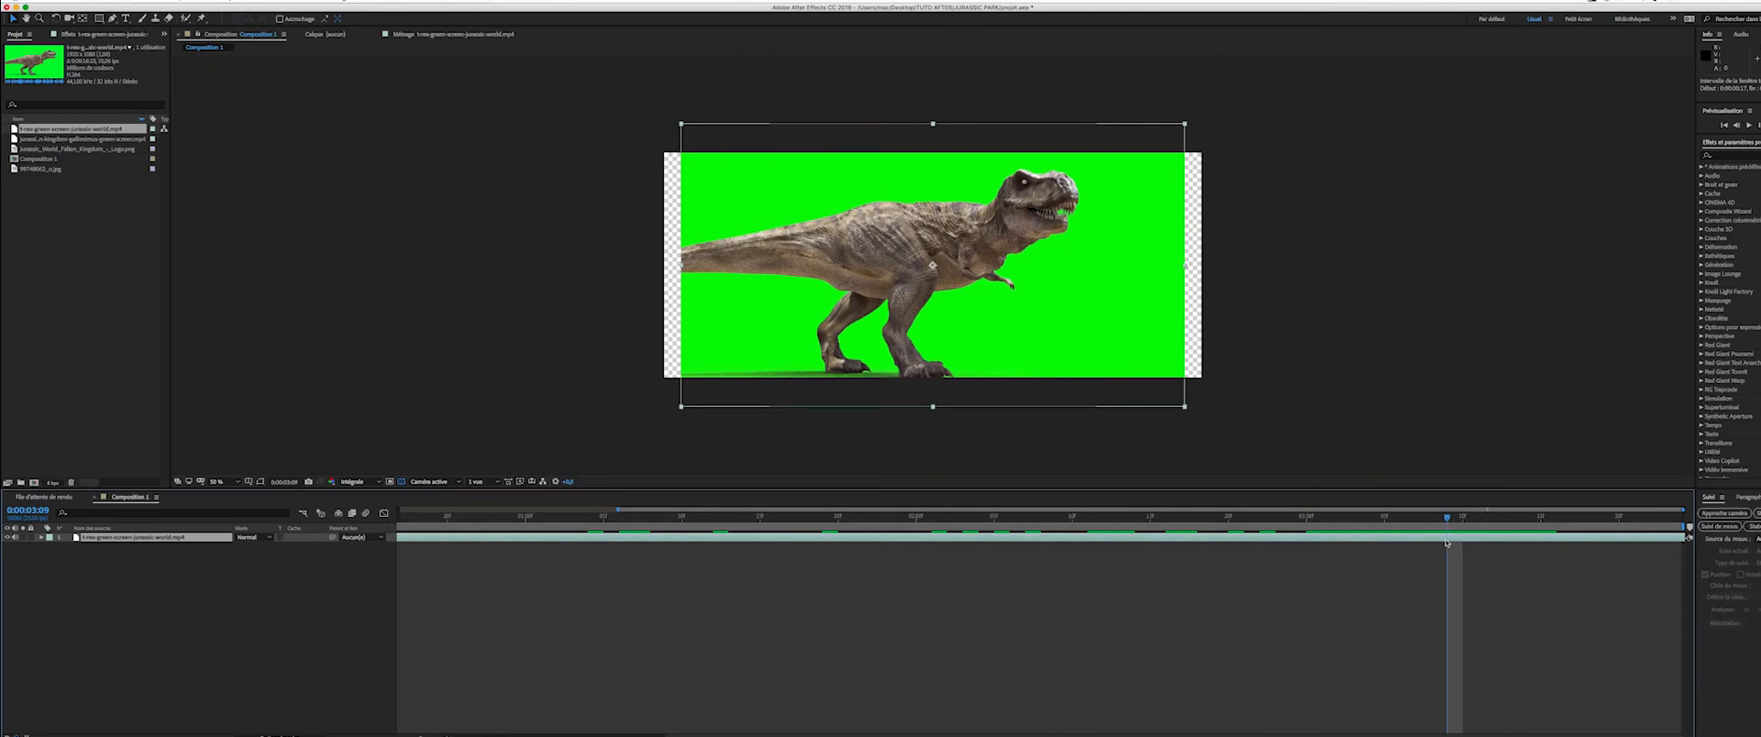
key("ctrl+shift+d")
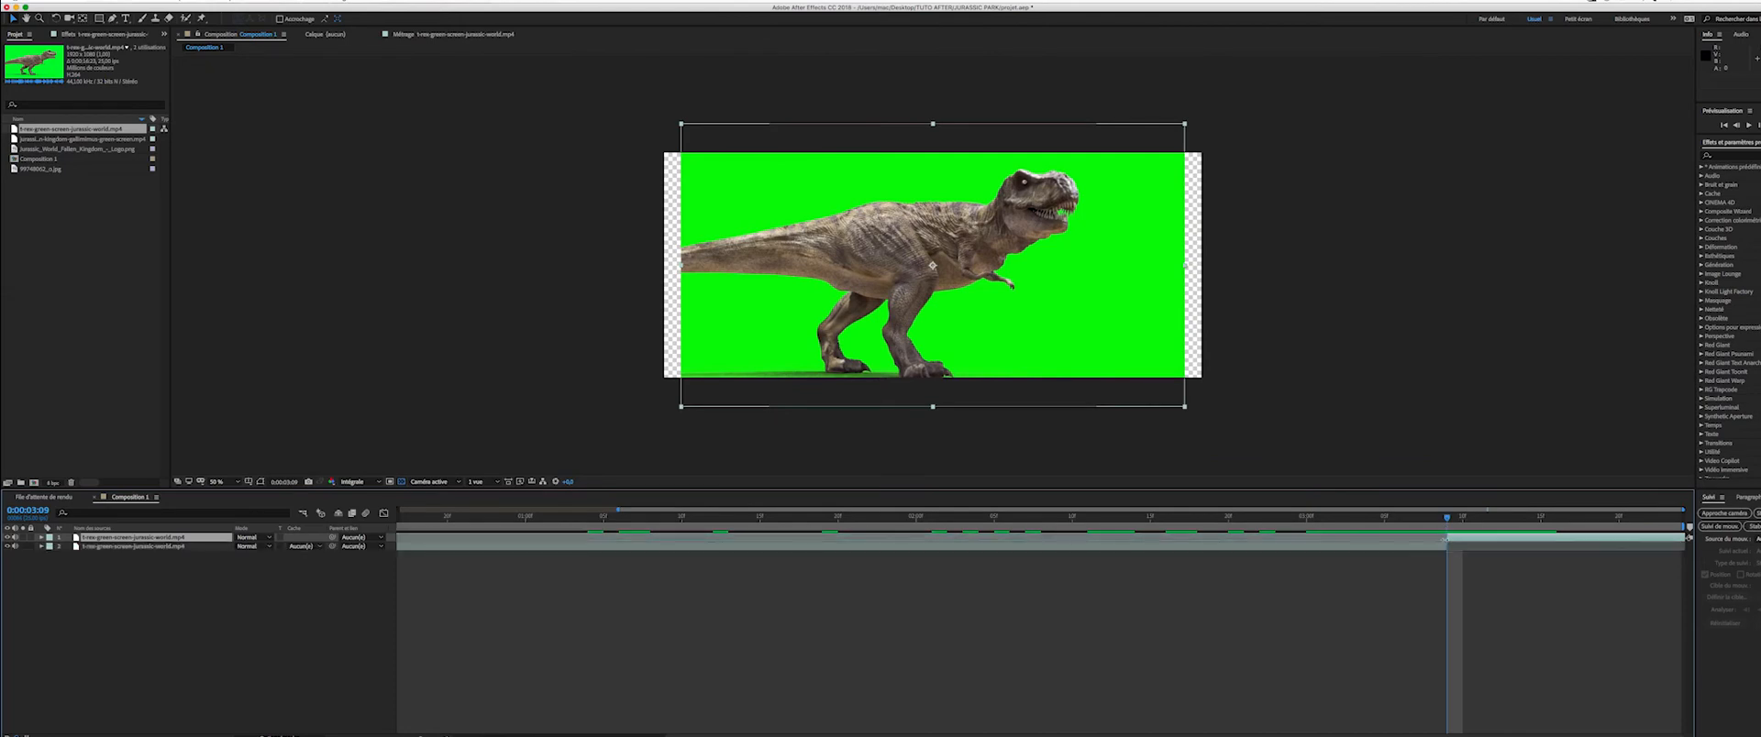
key("Delete")
Copy the current timecode and use it to set the composition's duration to 0:00:03:09.
left_click(28, 510)
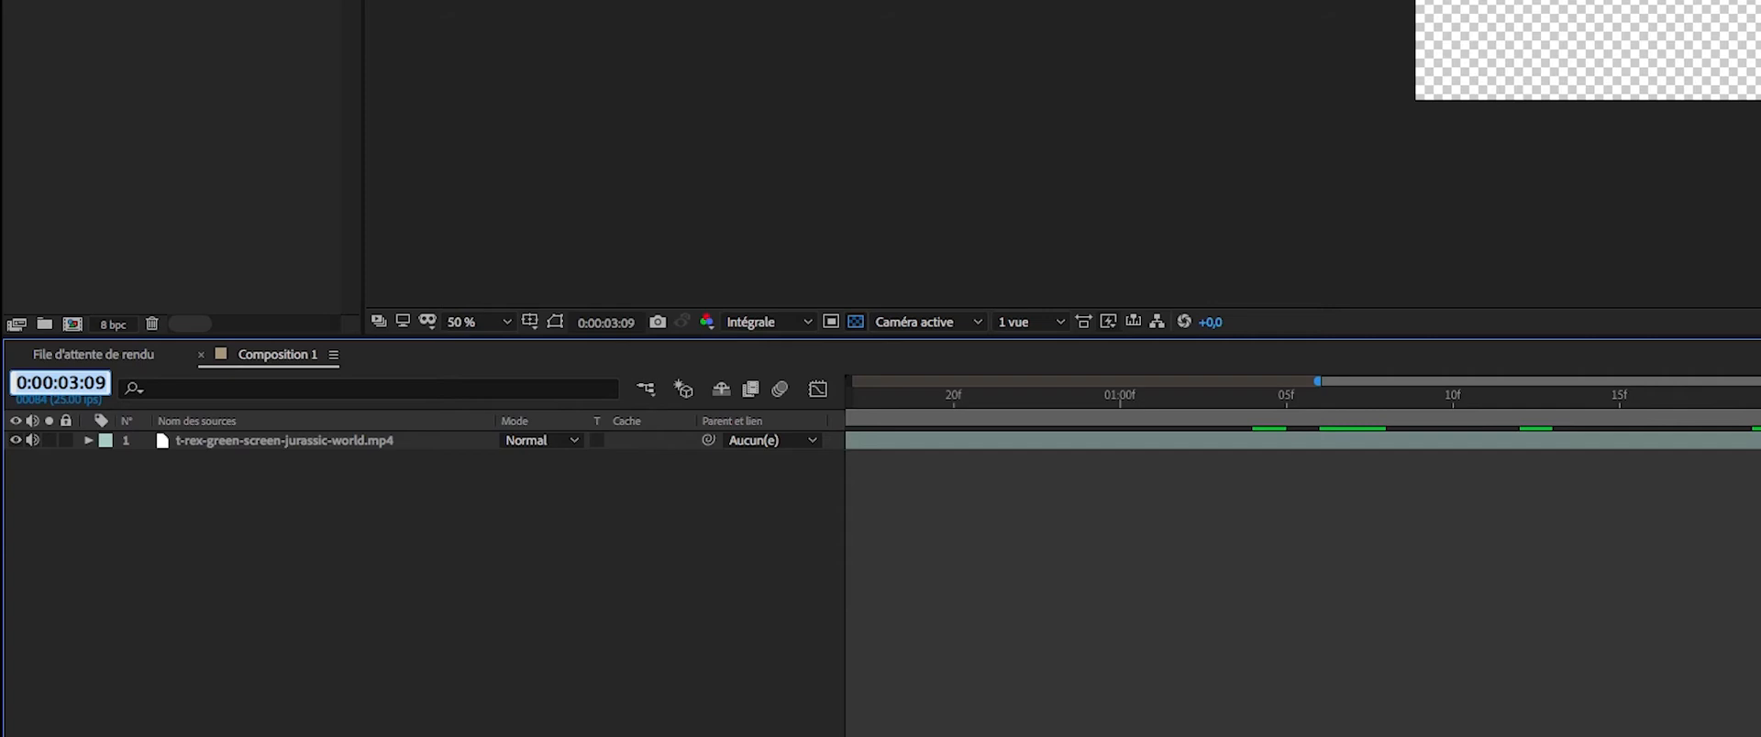
key("Return")
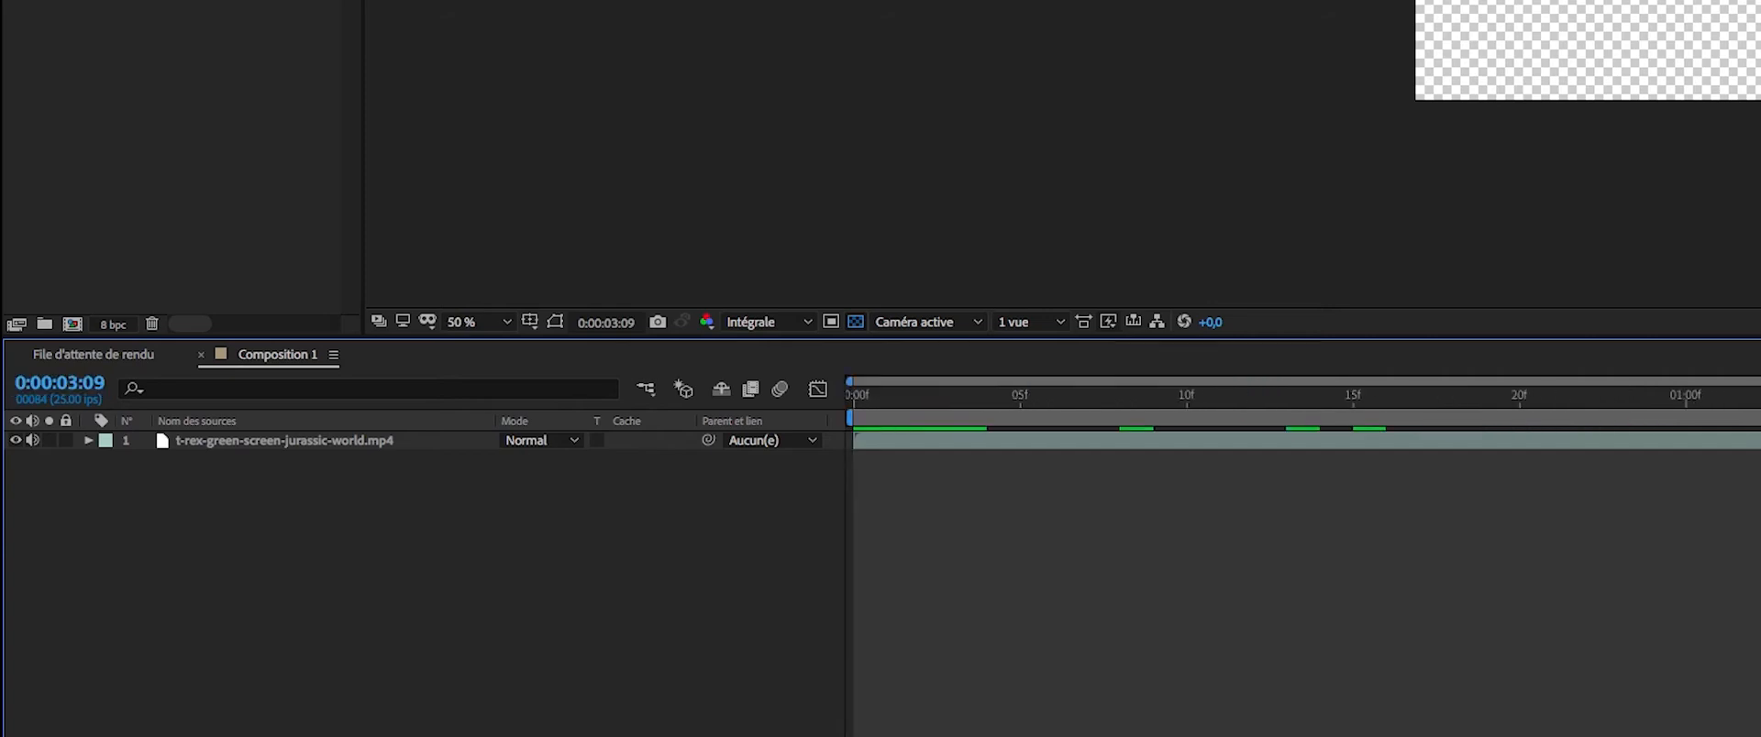
left_click_drag(918, 406, 1760, 406)
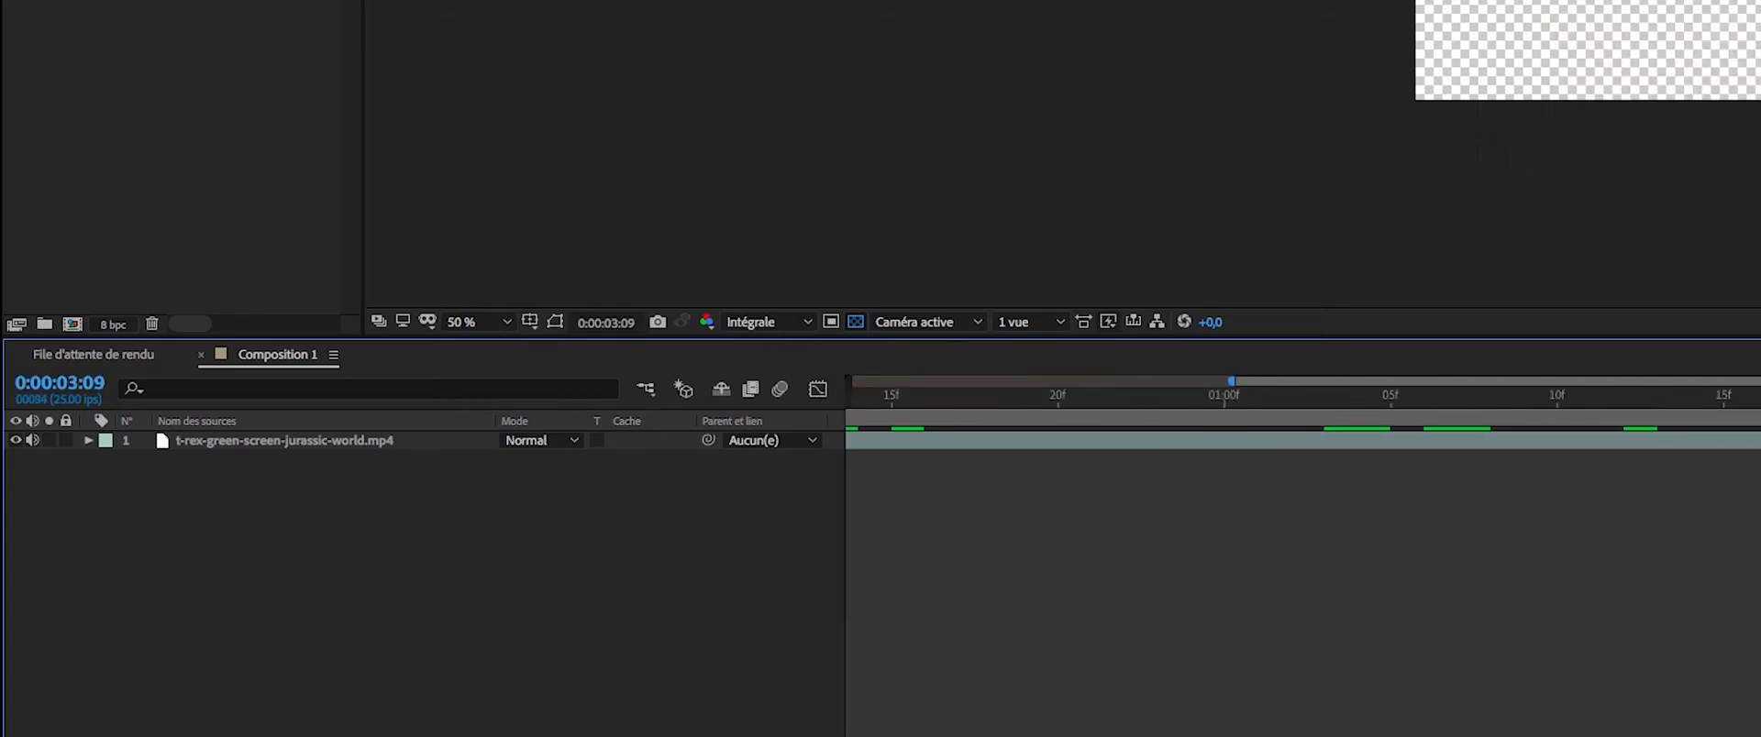
left_click(78, 385)
key("ctrl+c")
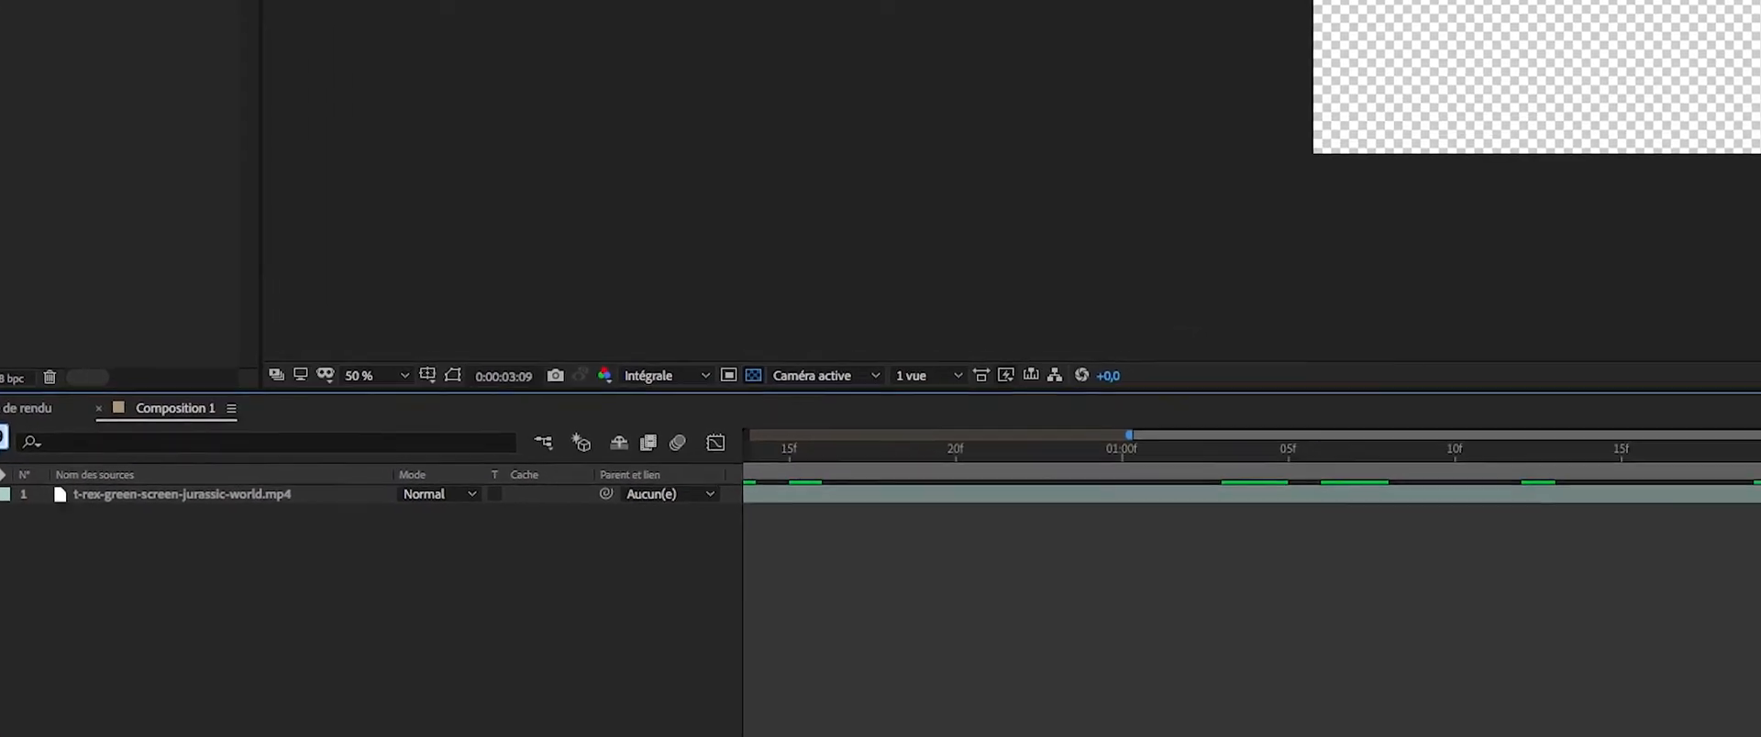
key("ctrl+k")
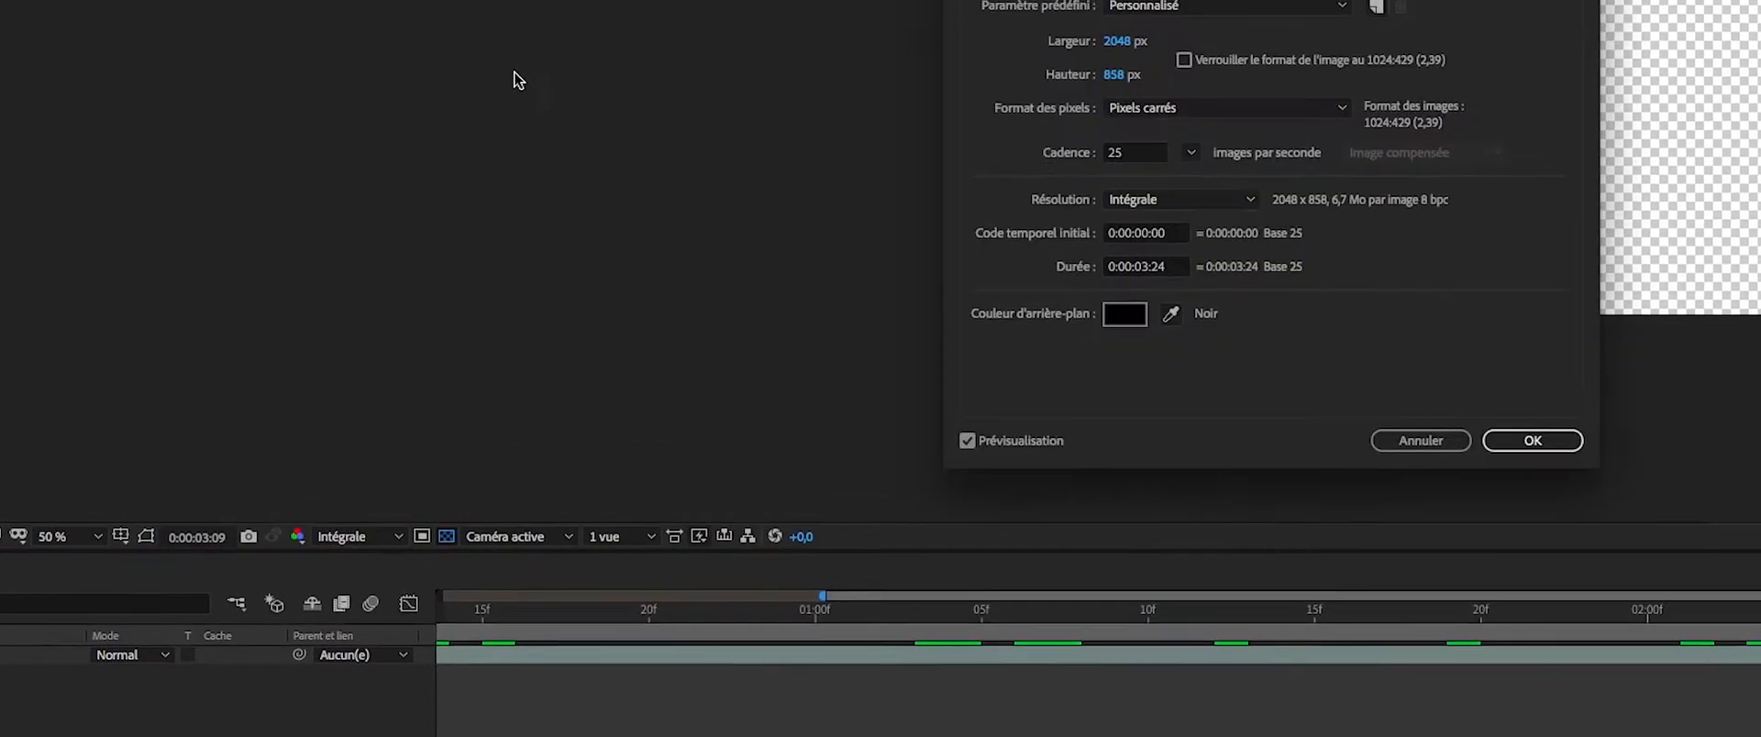
left_click(1028, 349)
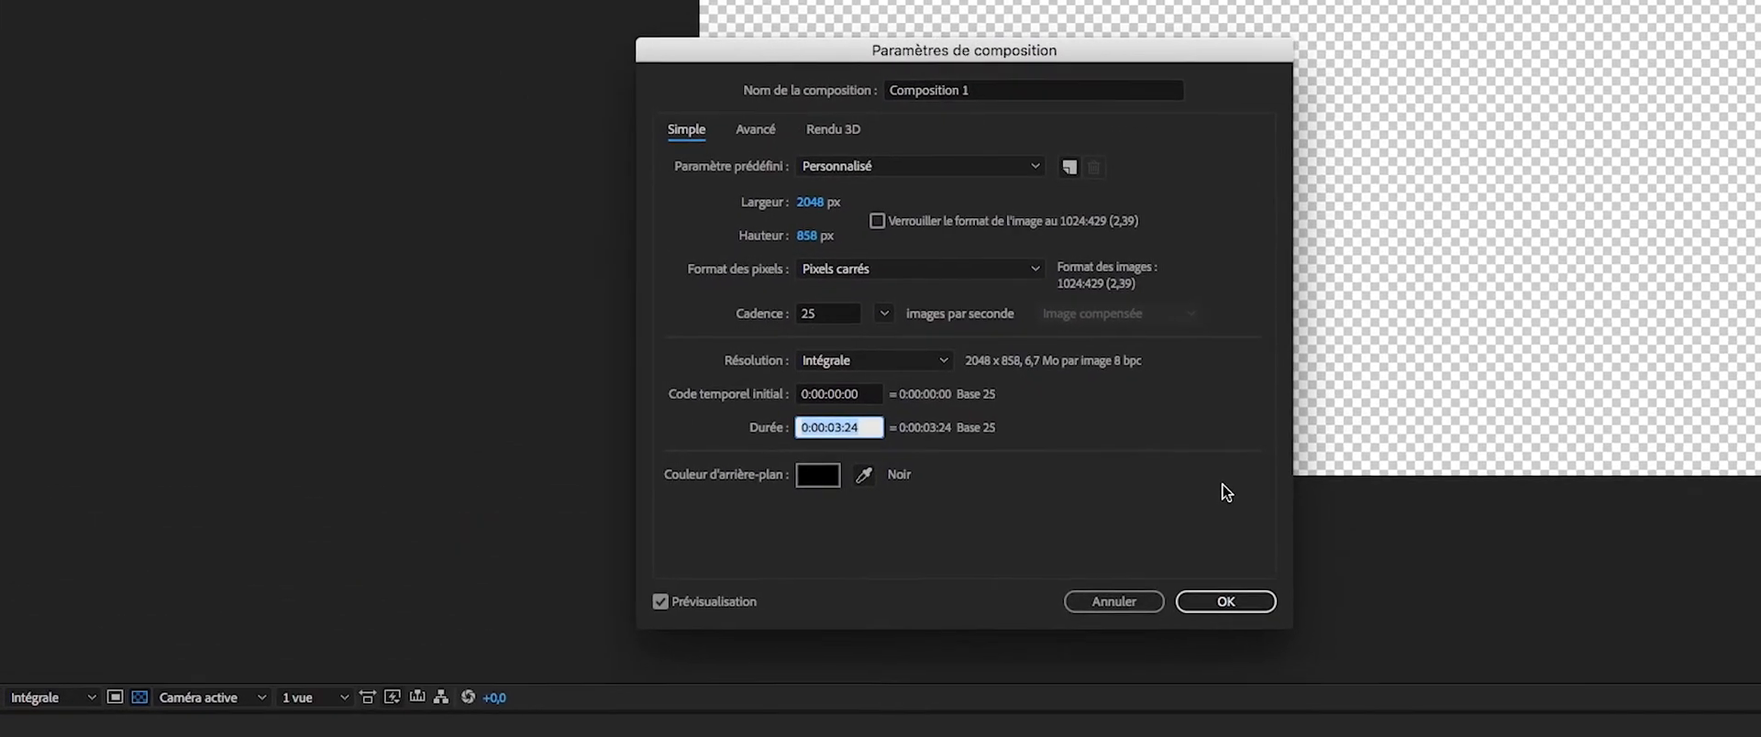
key("ctrl+v")
left_click(1211, 612)
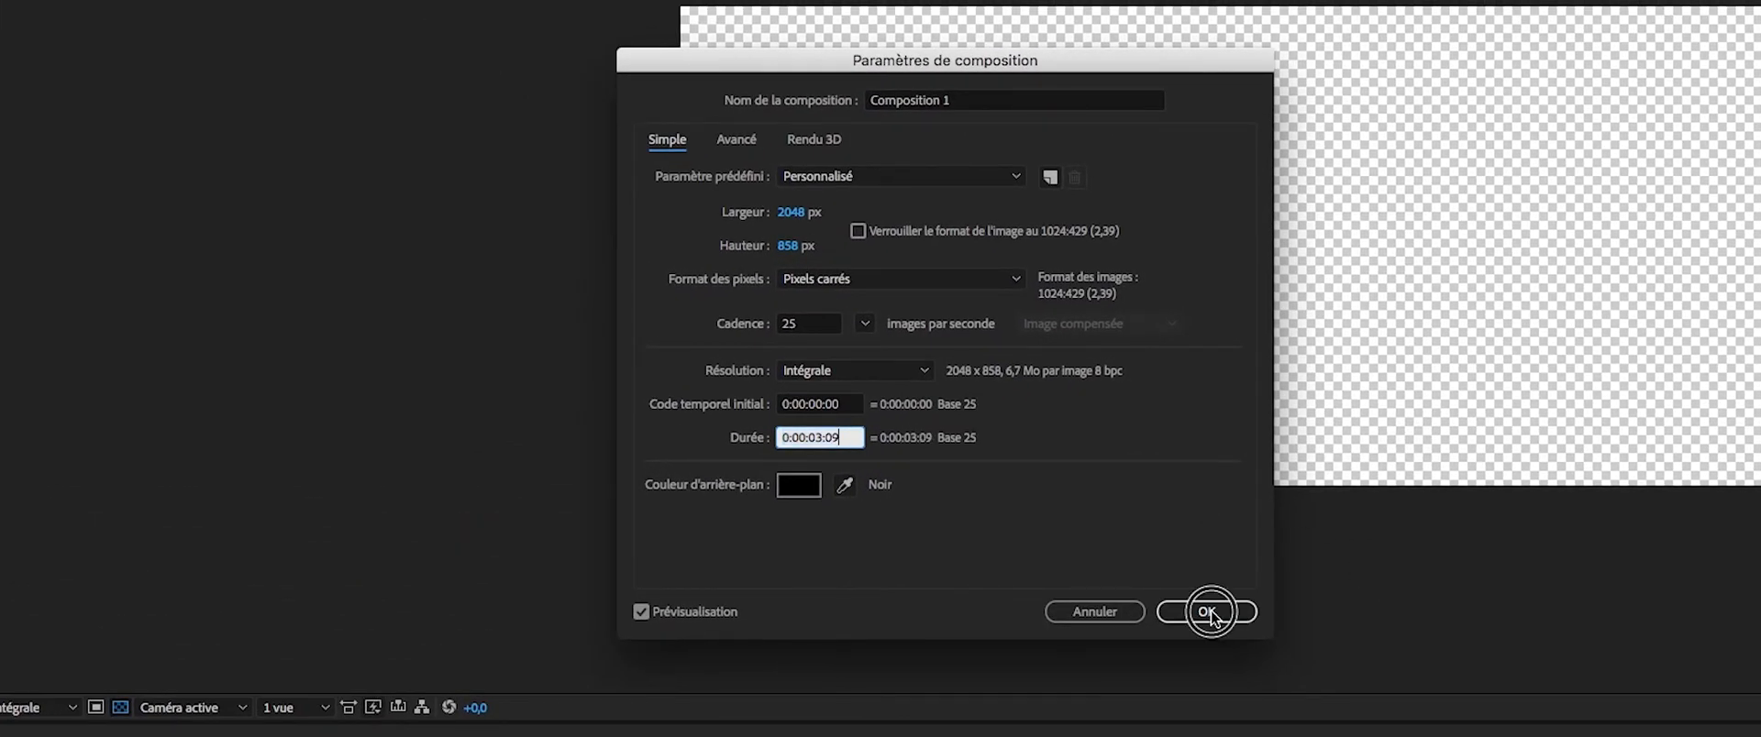
Preview the start of the shortened composition and rename the dinosaur clip's layer T-REX.
left_click_drag(542, 529, 646, 530)
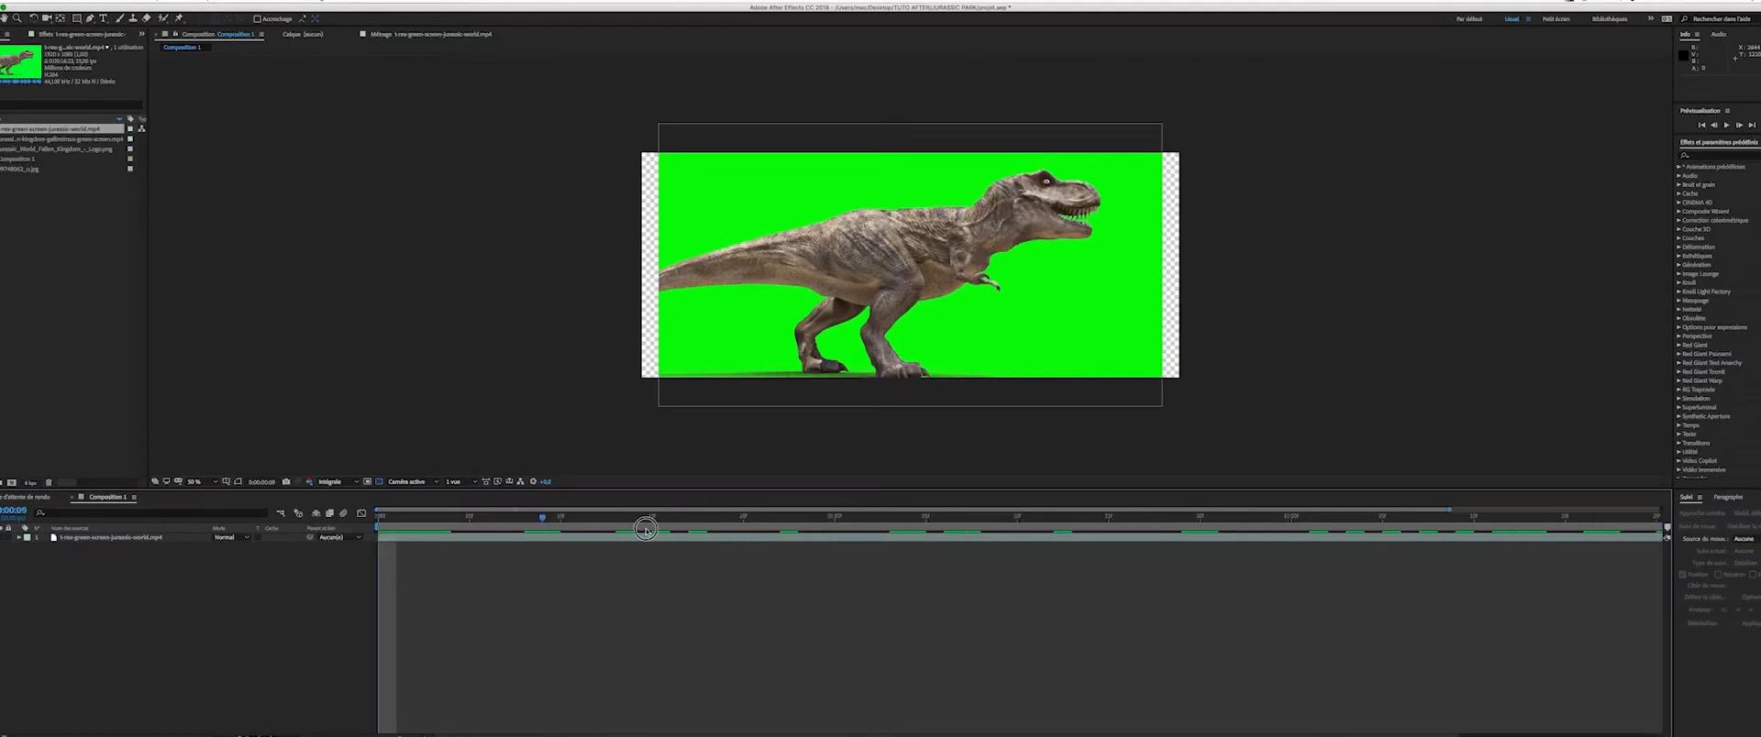
key("space")
left_click(110, 537)
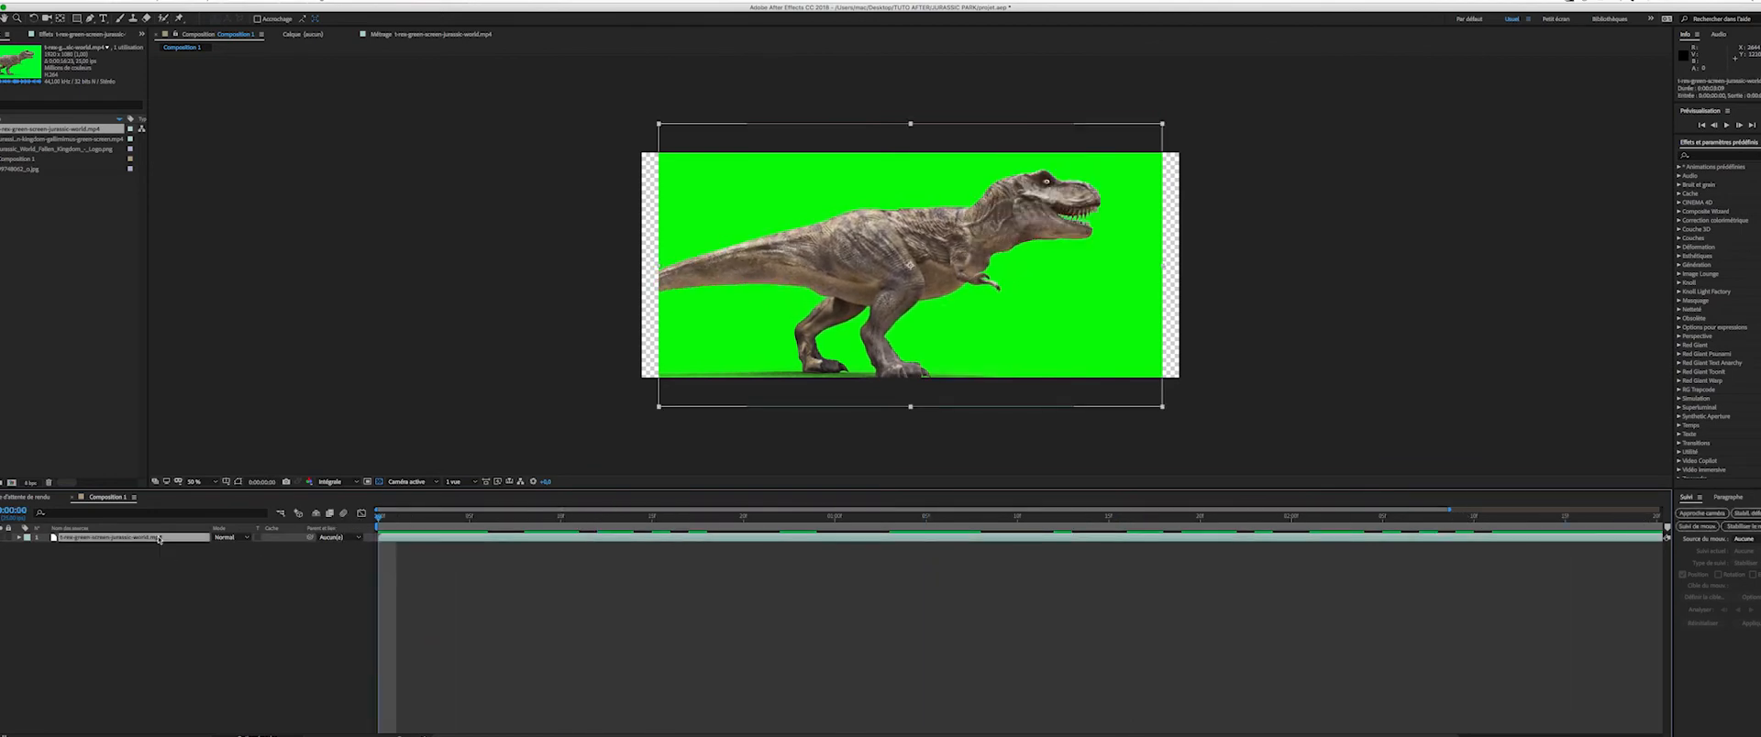
key("Return")
key("BackSpace")
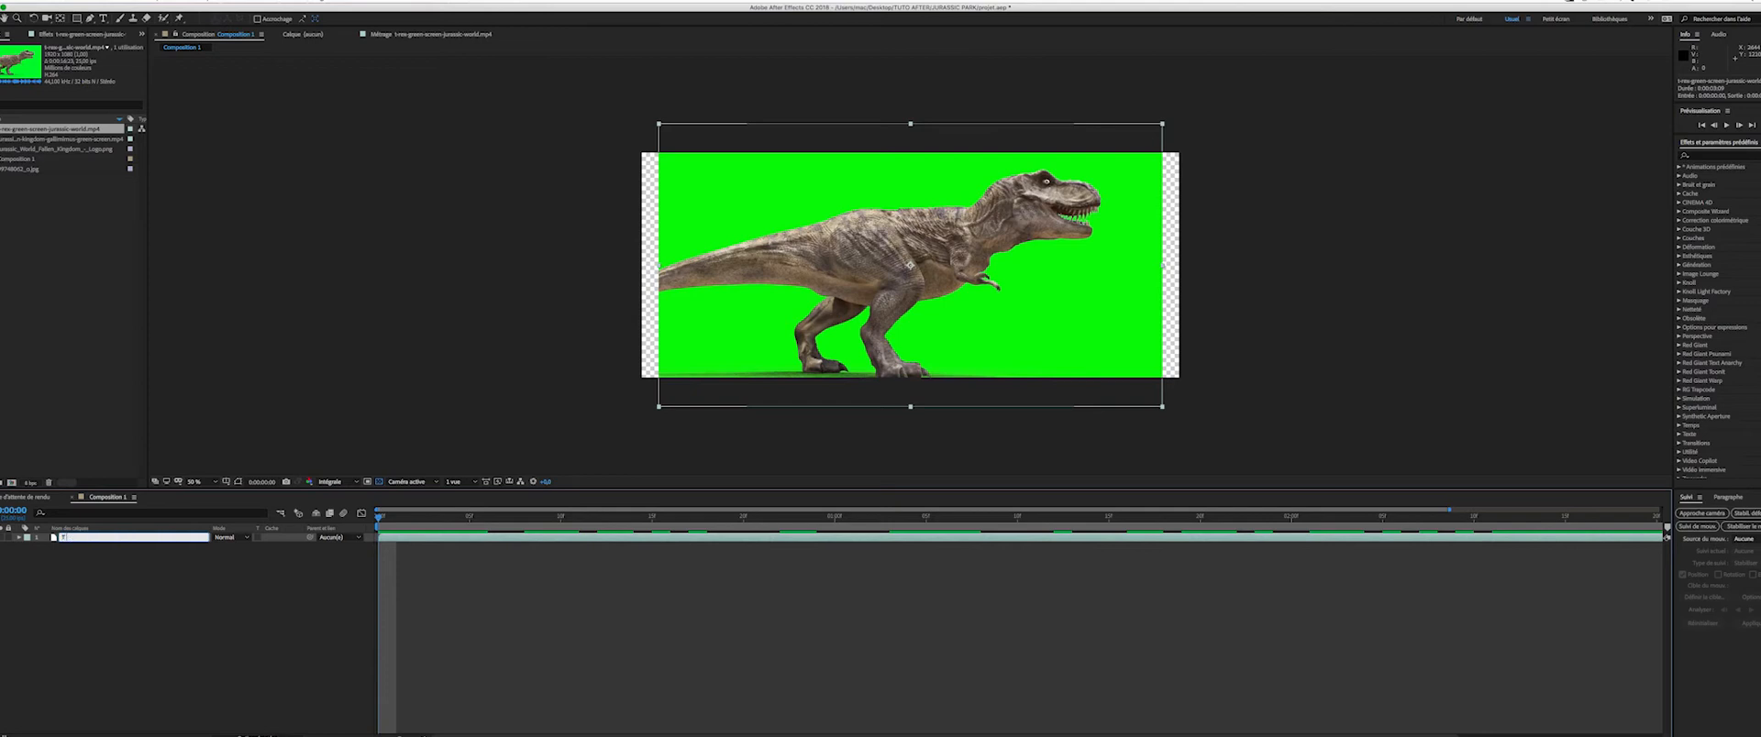
key("Return")
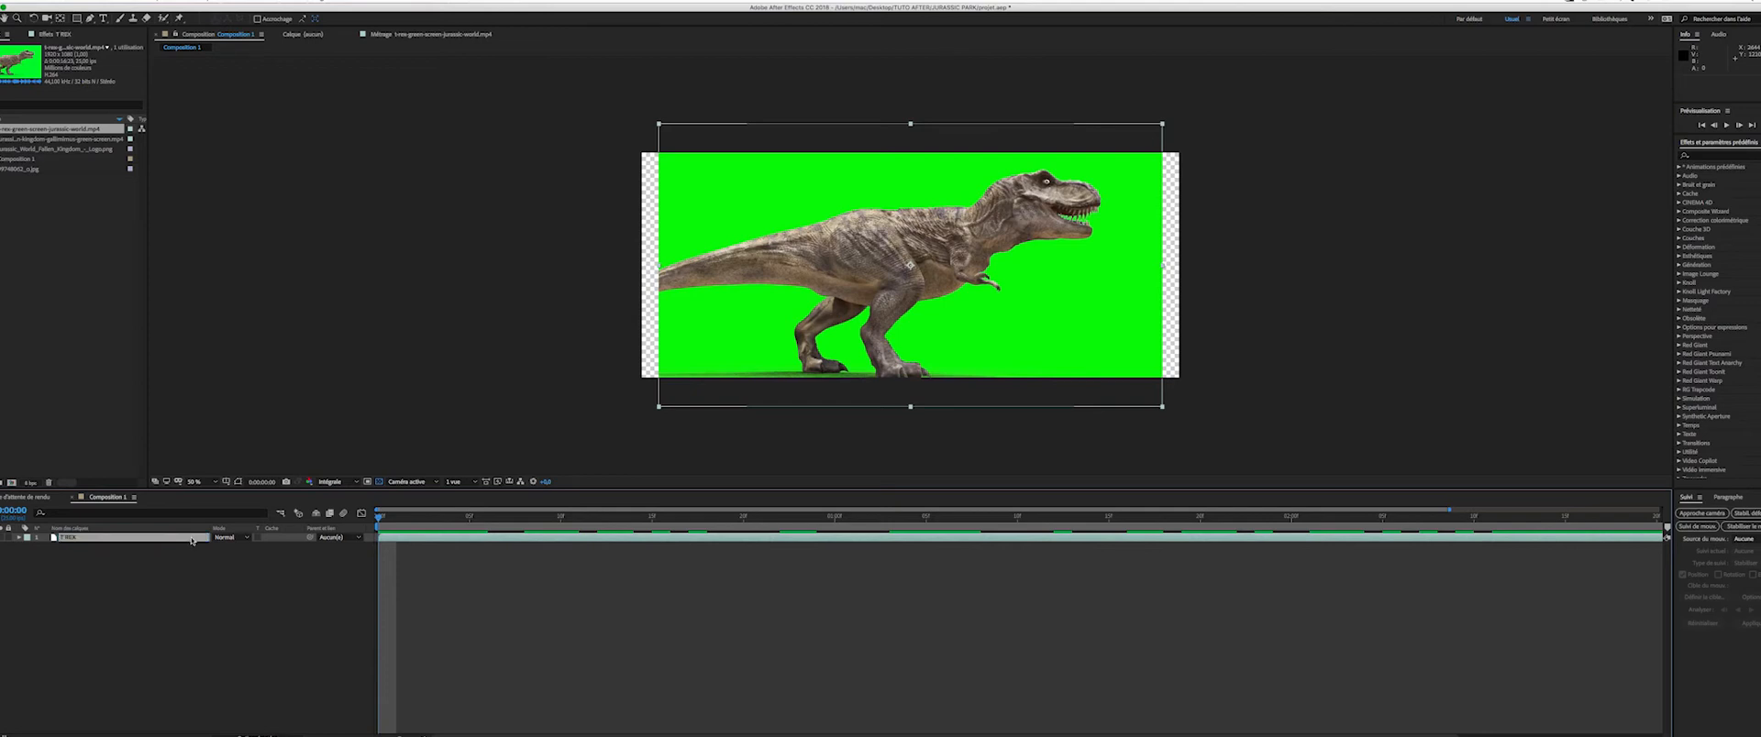
Play back the composition, deselect the layer and switch the layer list to source names.
left_click(434, 522)
key("space")
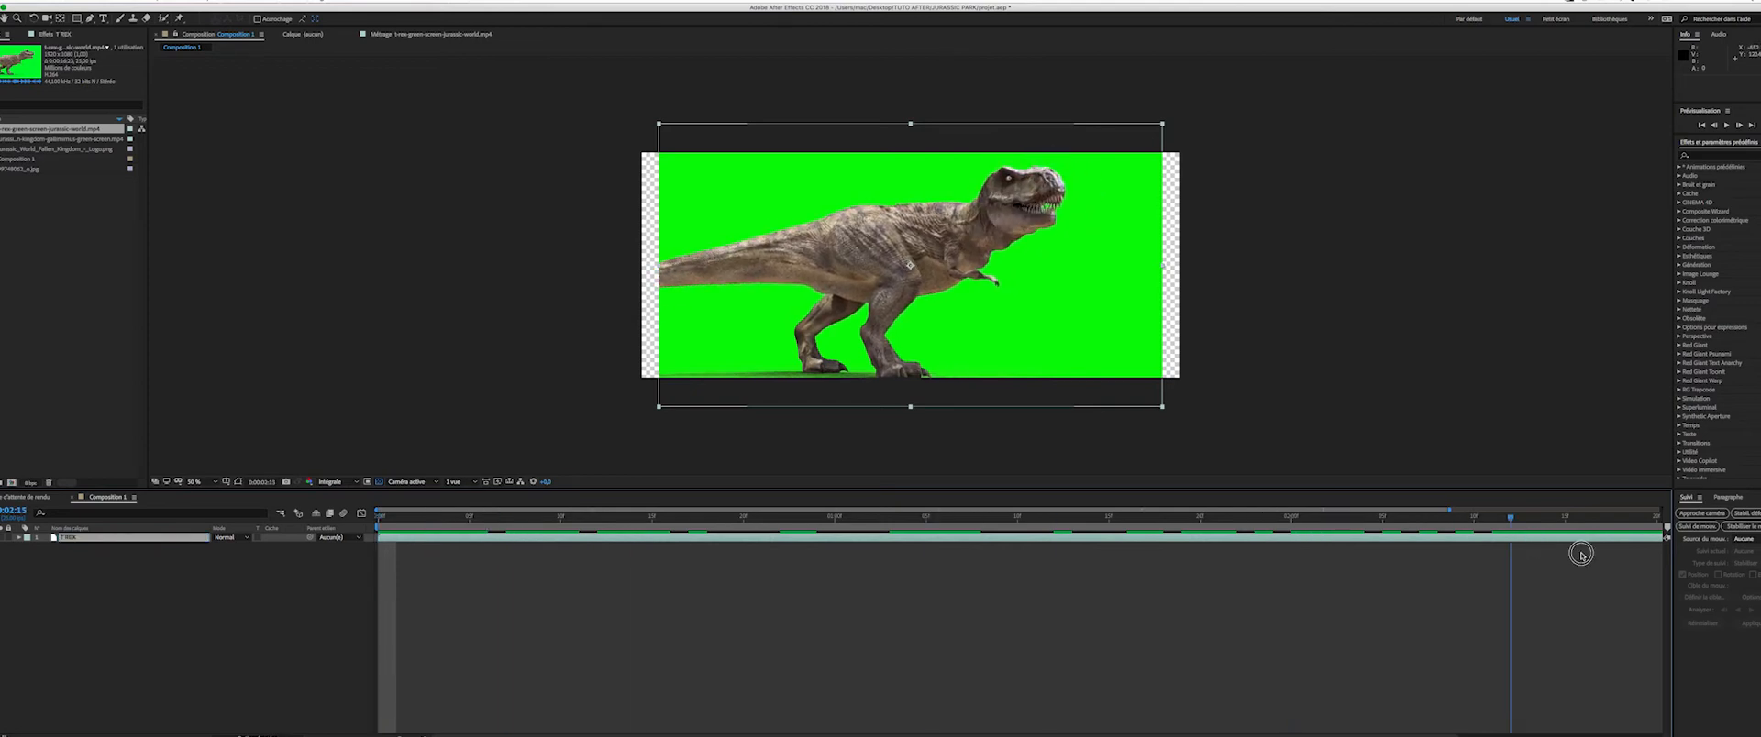
key("space")
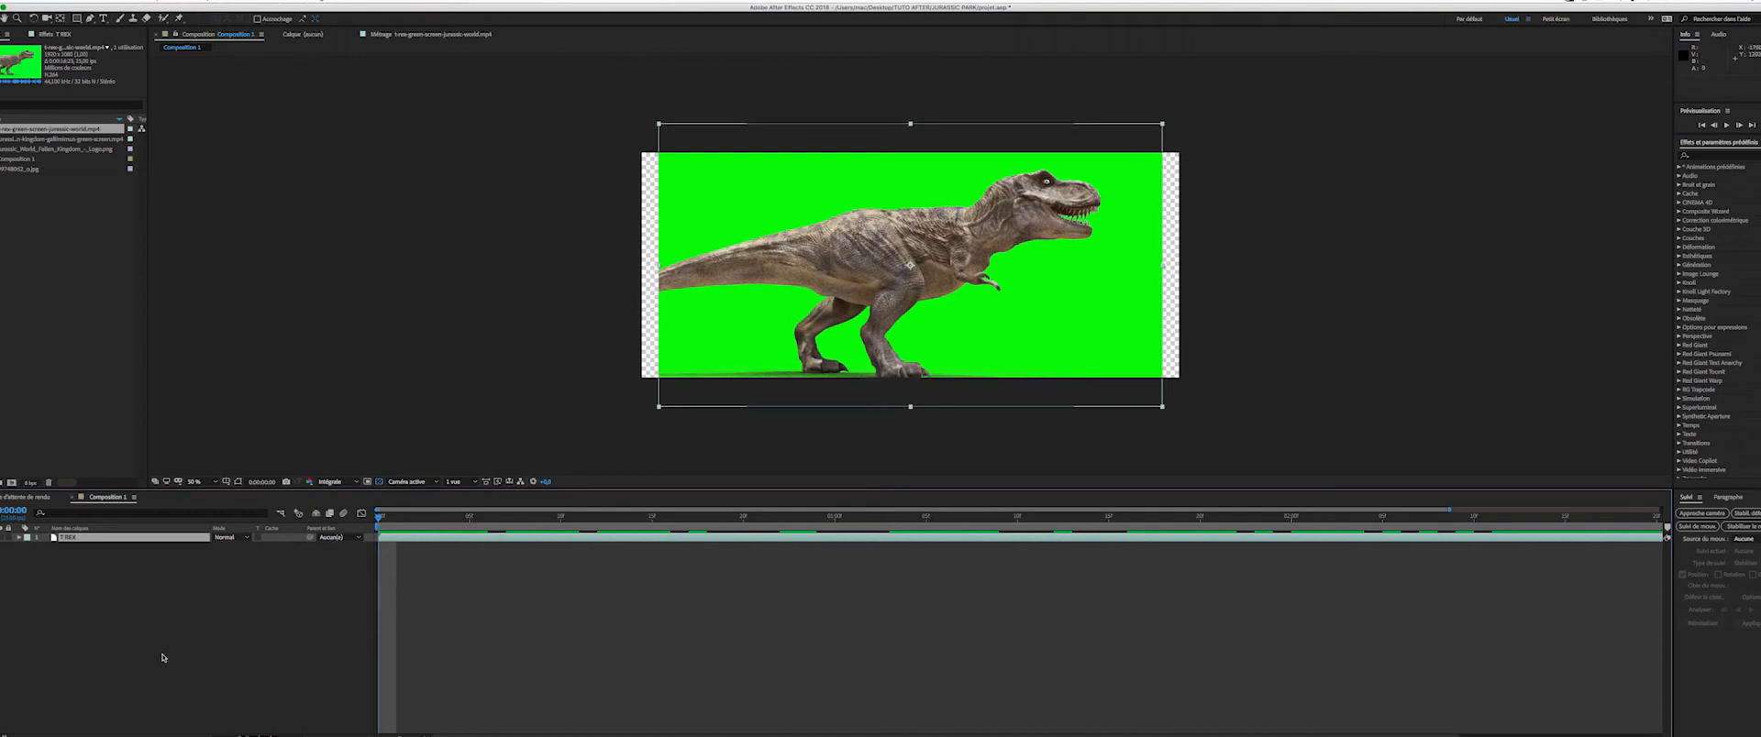
left_click(71, 589)
left_click(70, 529)
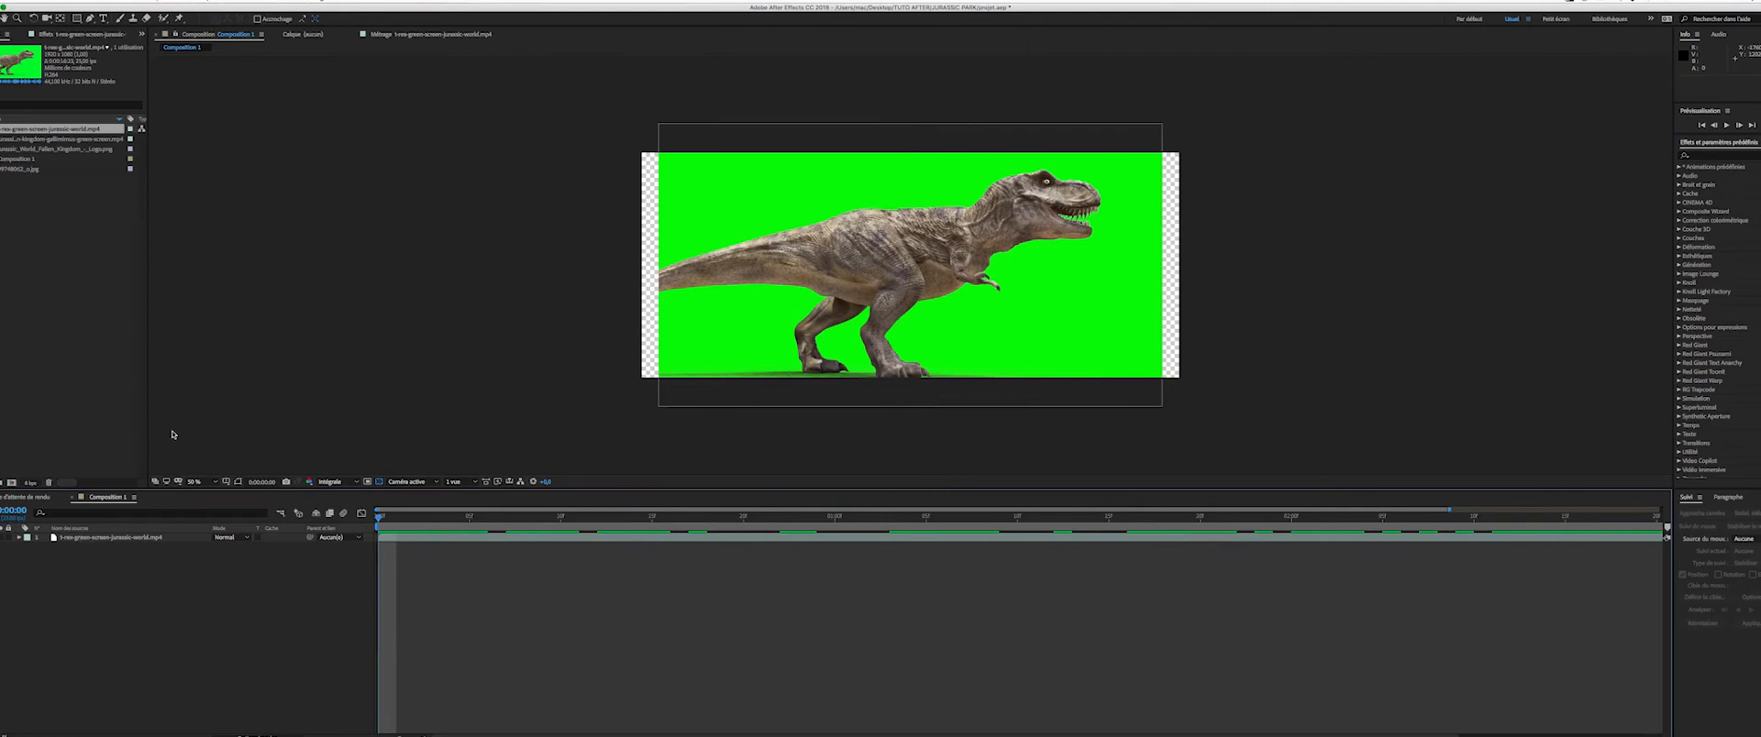
Make the t-rex layer 3D and move it closer so it fills the frame's width, shifting it slightly upward.
left_click(131, 537)
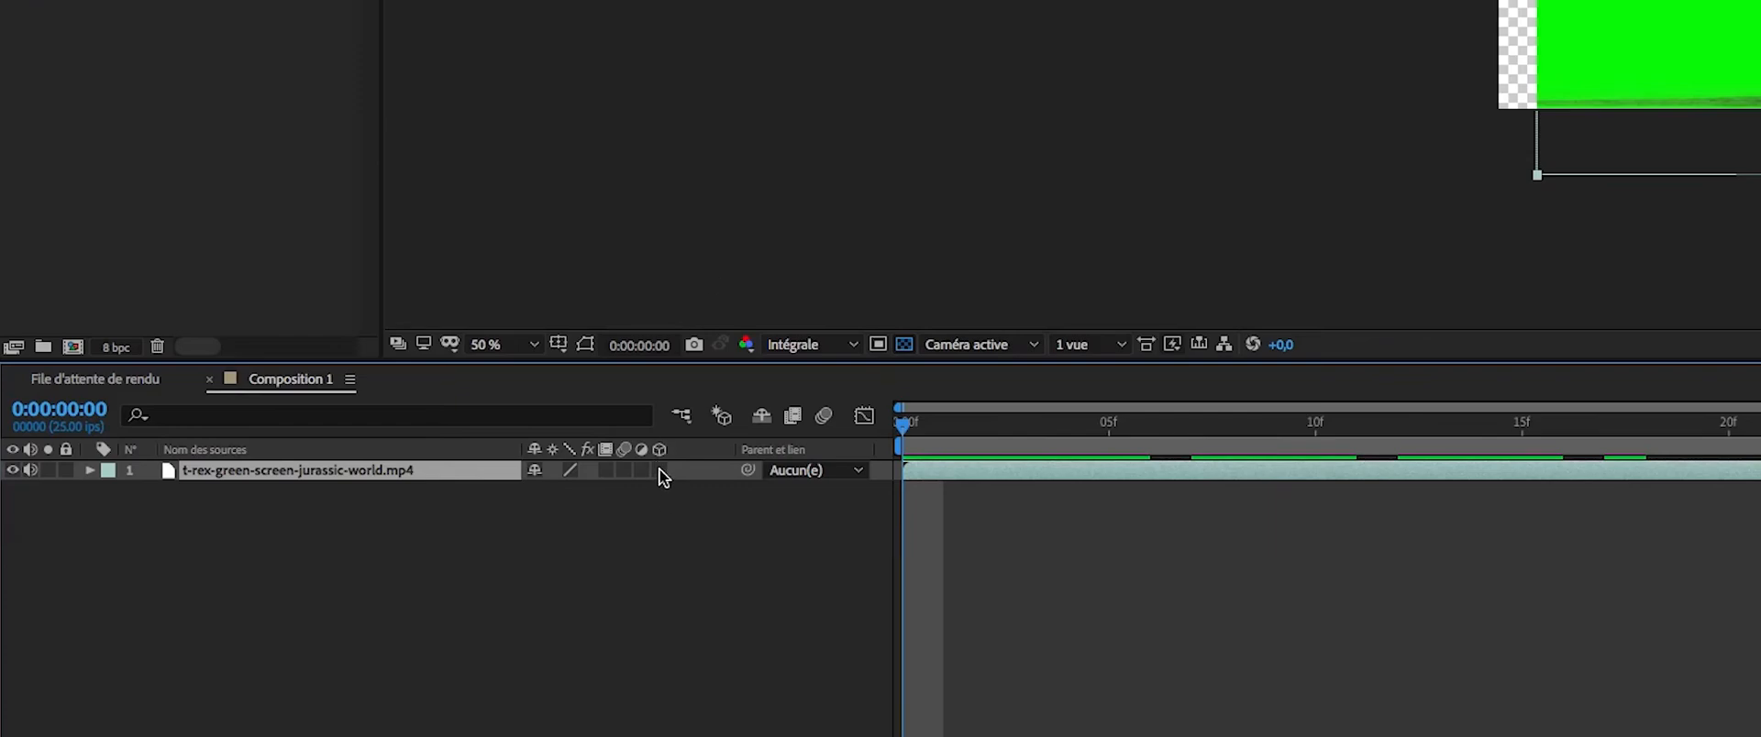
left_click(663, 470)
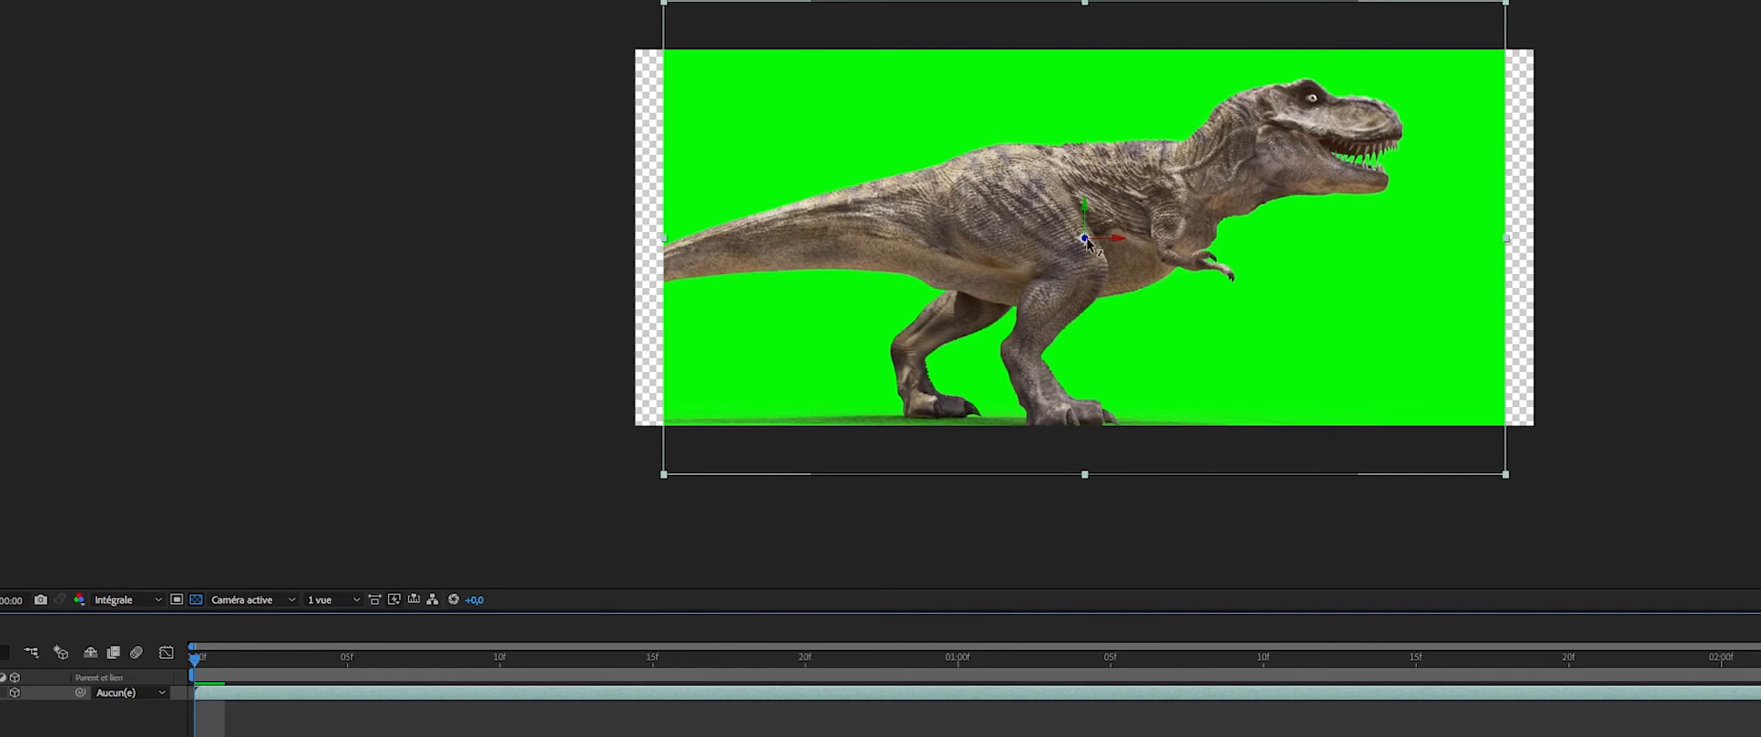
left_click_drag(1085, 241, 1044, 120)
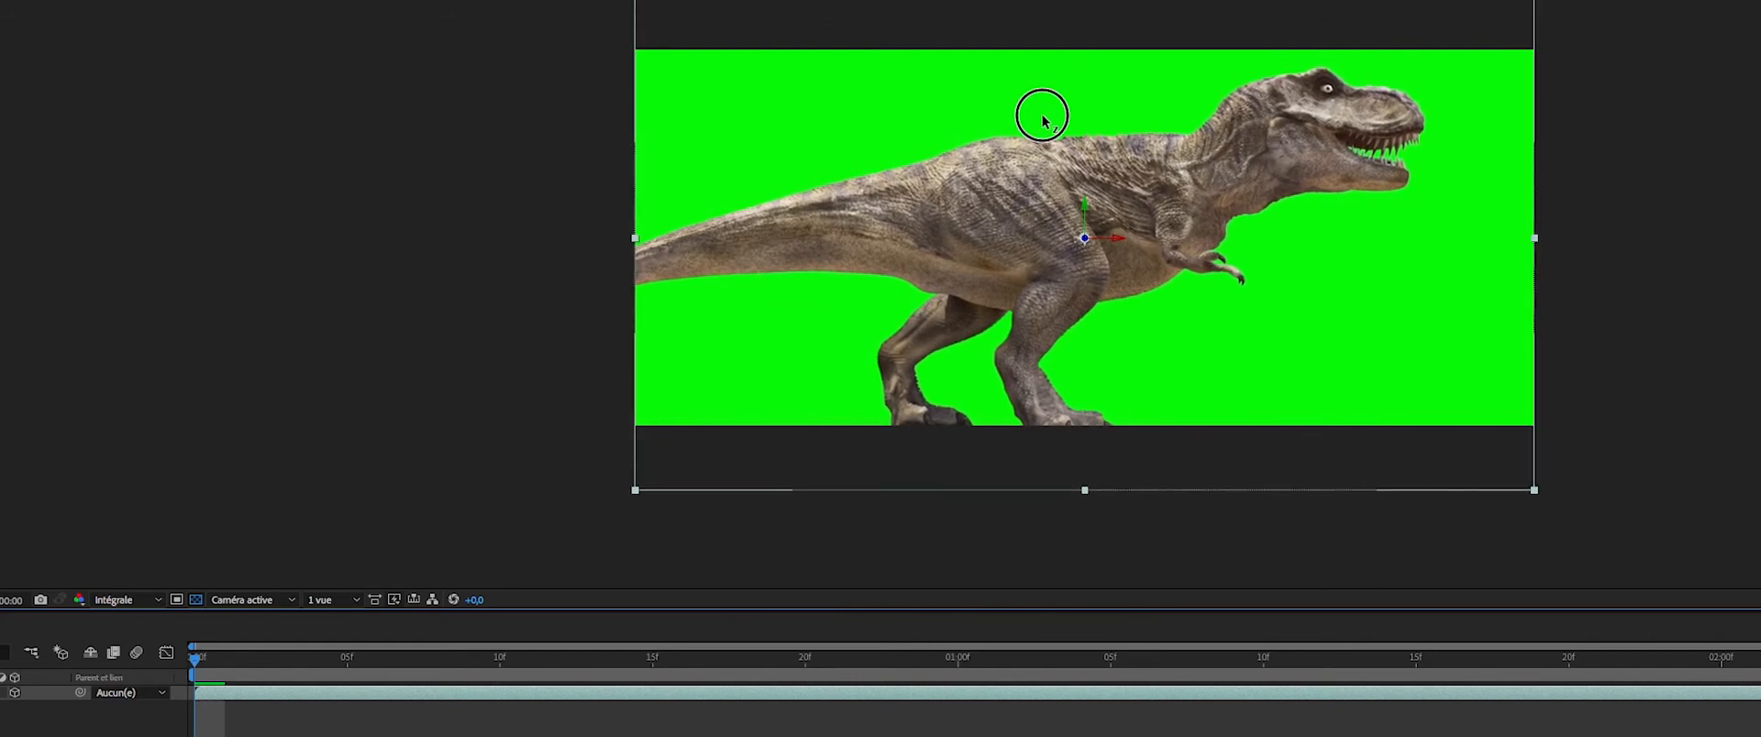
left_click(1083, 211)
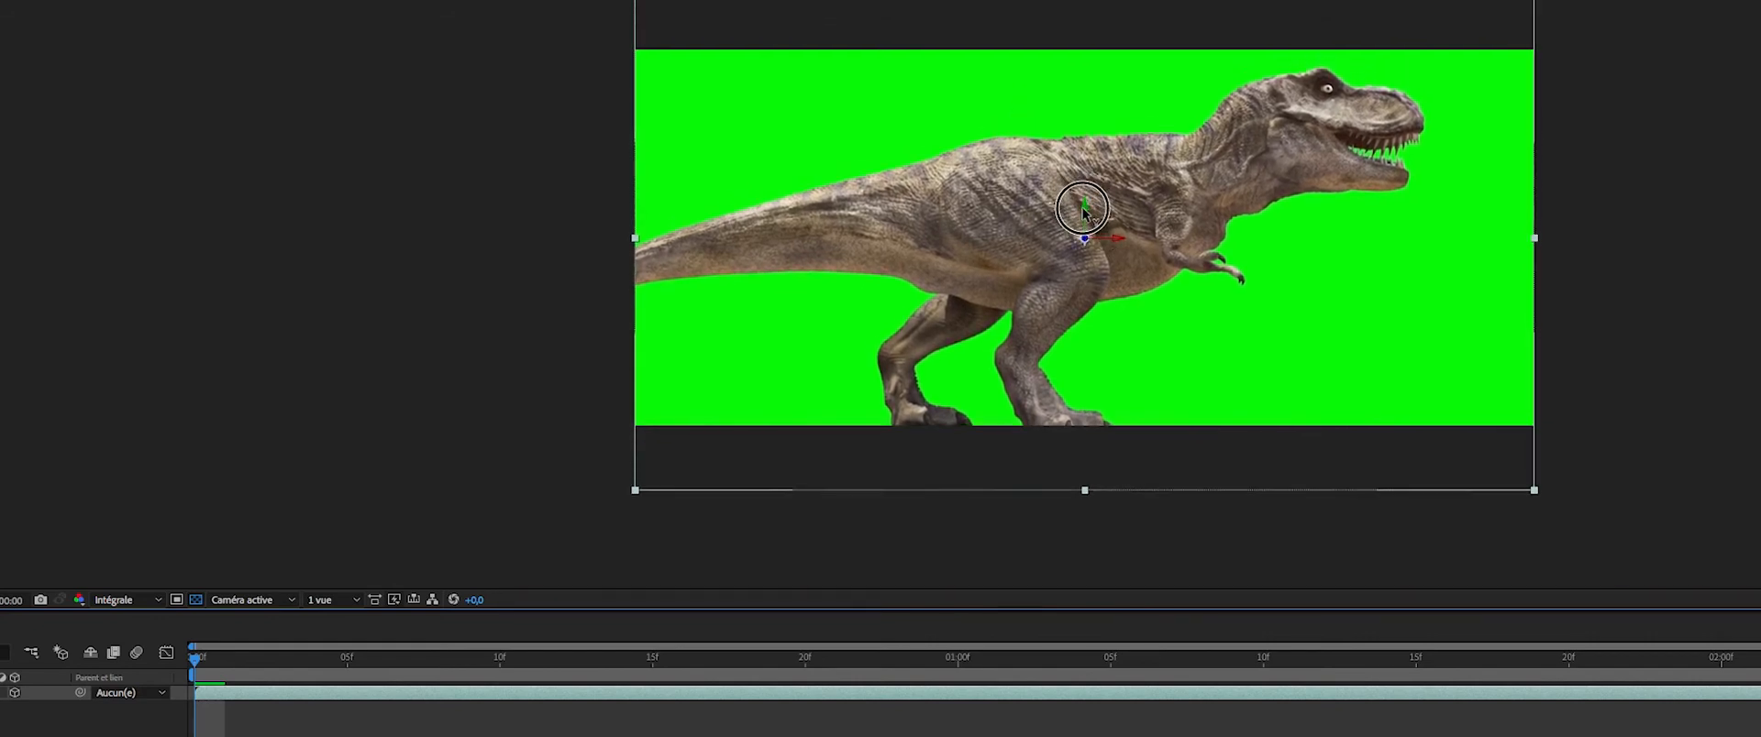
left_click_drag(1083, 211, 1083, 208)
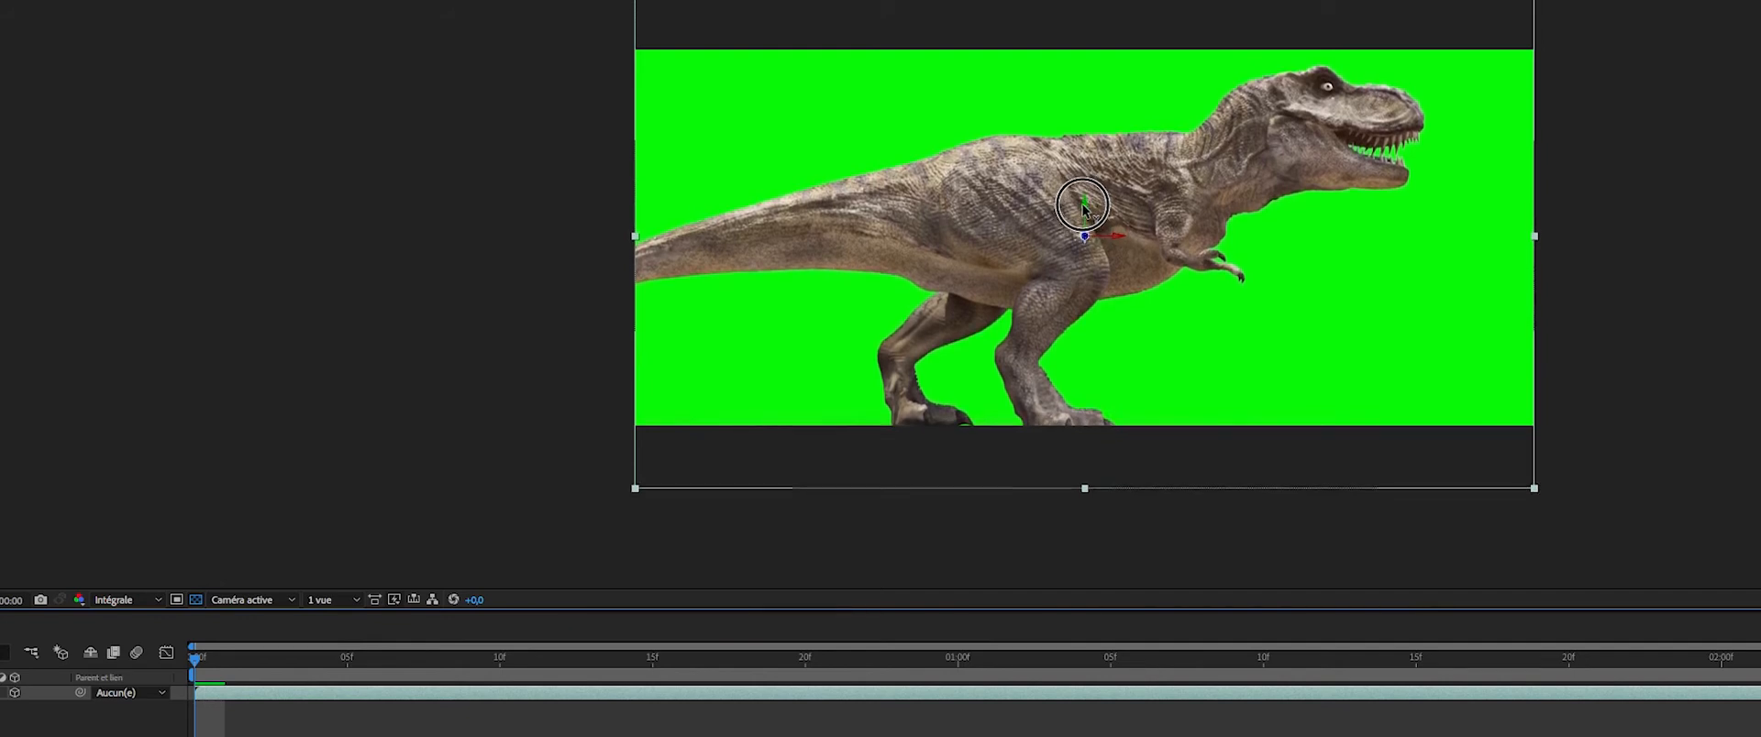
Add 99748062_o.jpg to the composition beneath the t-rex layer and make it a 3D layer.
left_click_drag(192, 659, 714, 679)
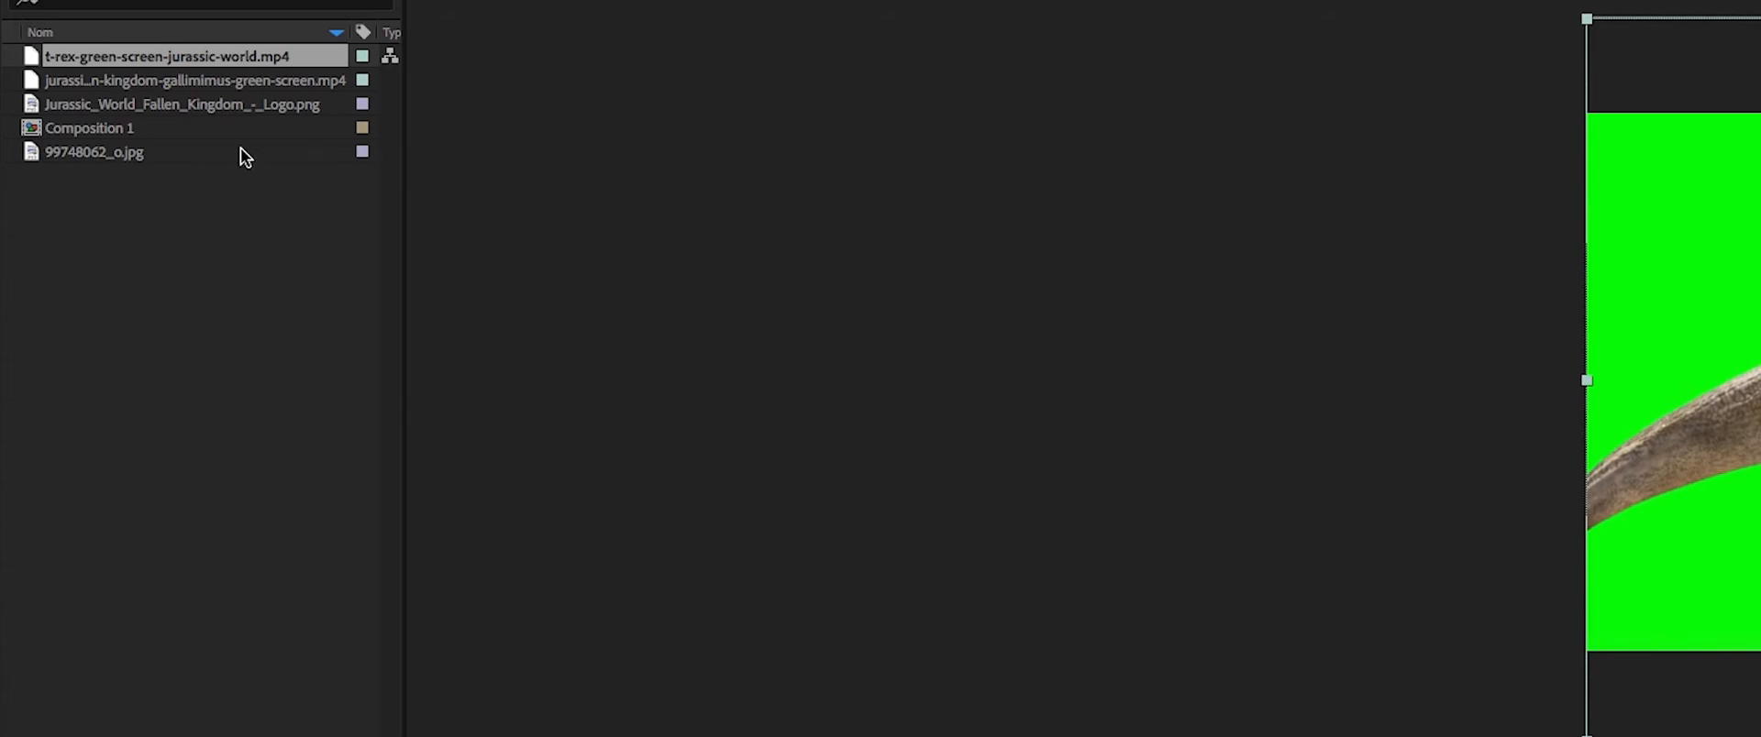
left_click(85, 152)
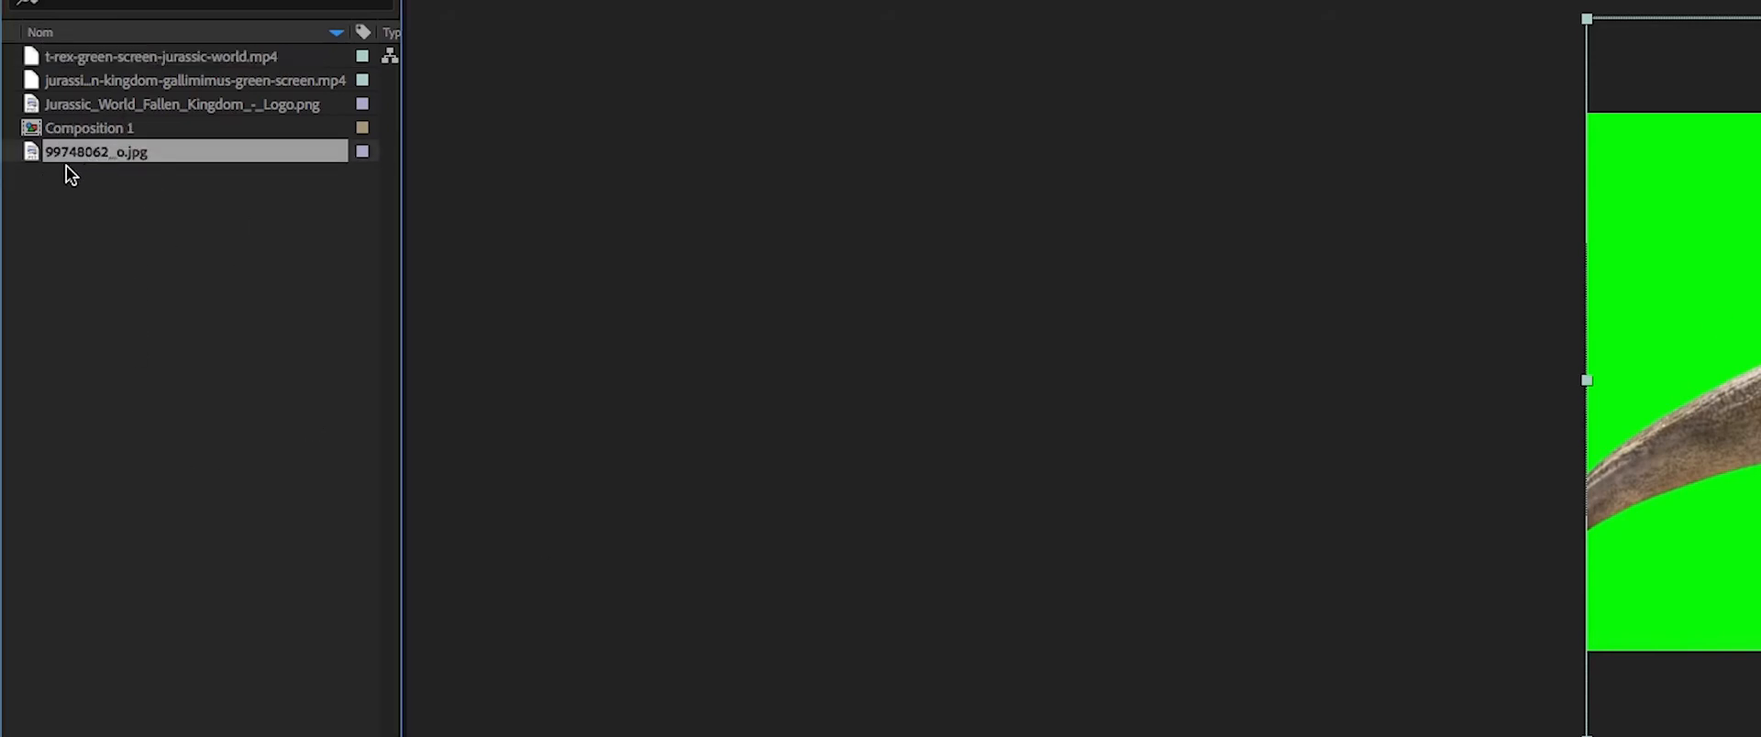
left_click_drag(121, 152, 211, 711)
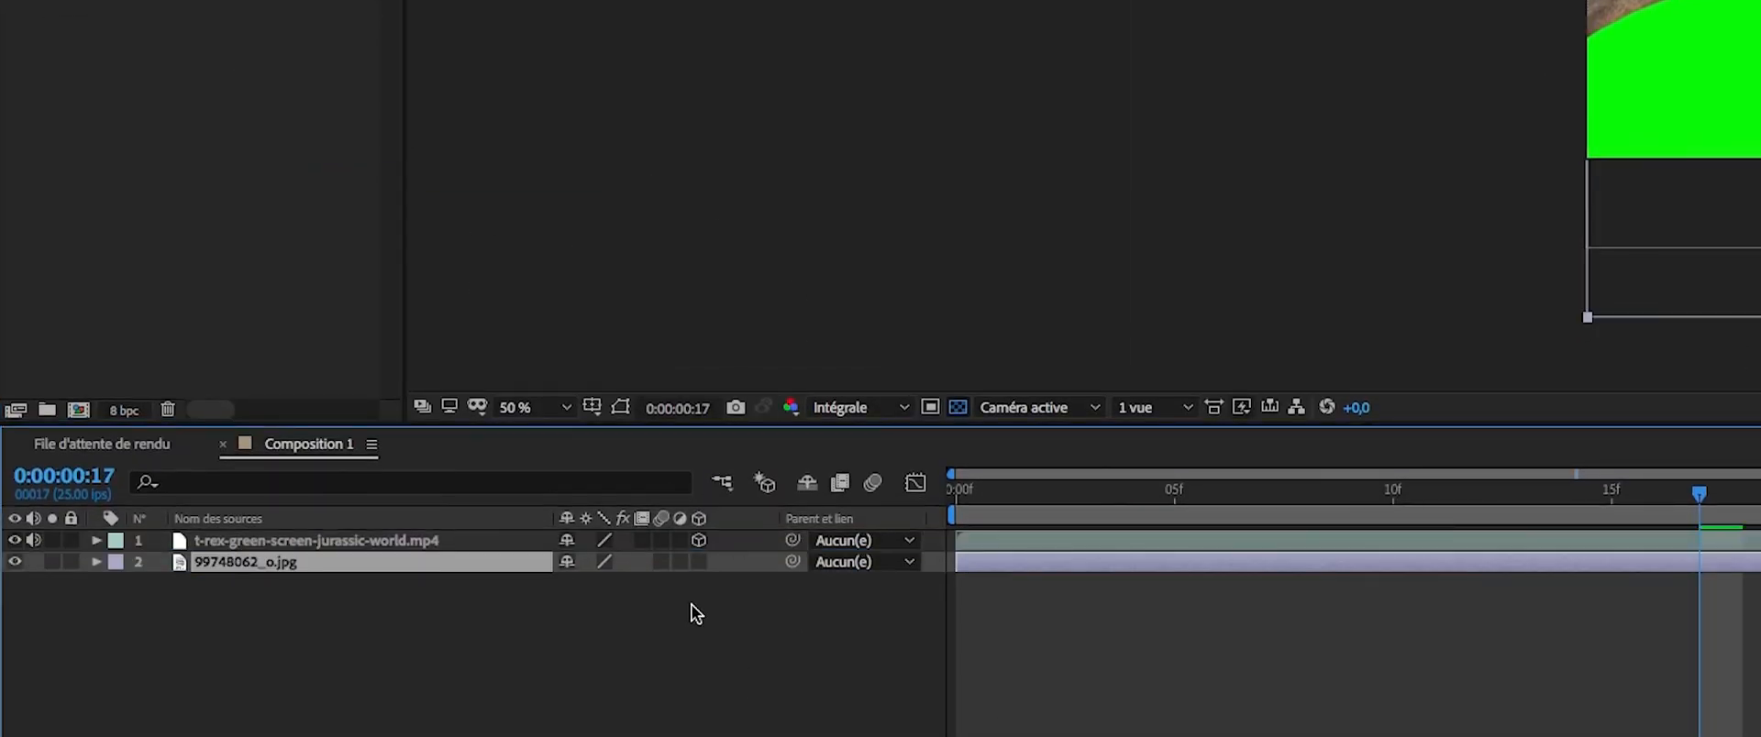
left_click(699, 562)
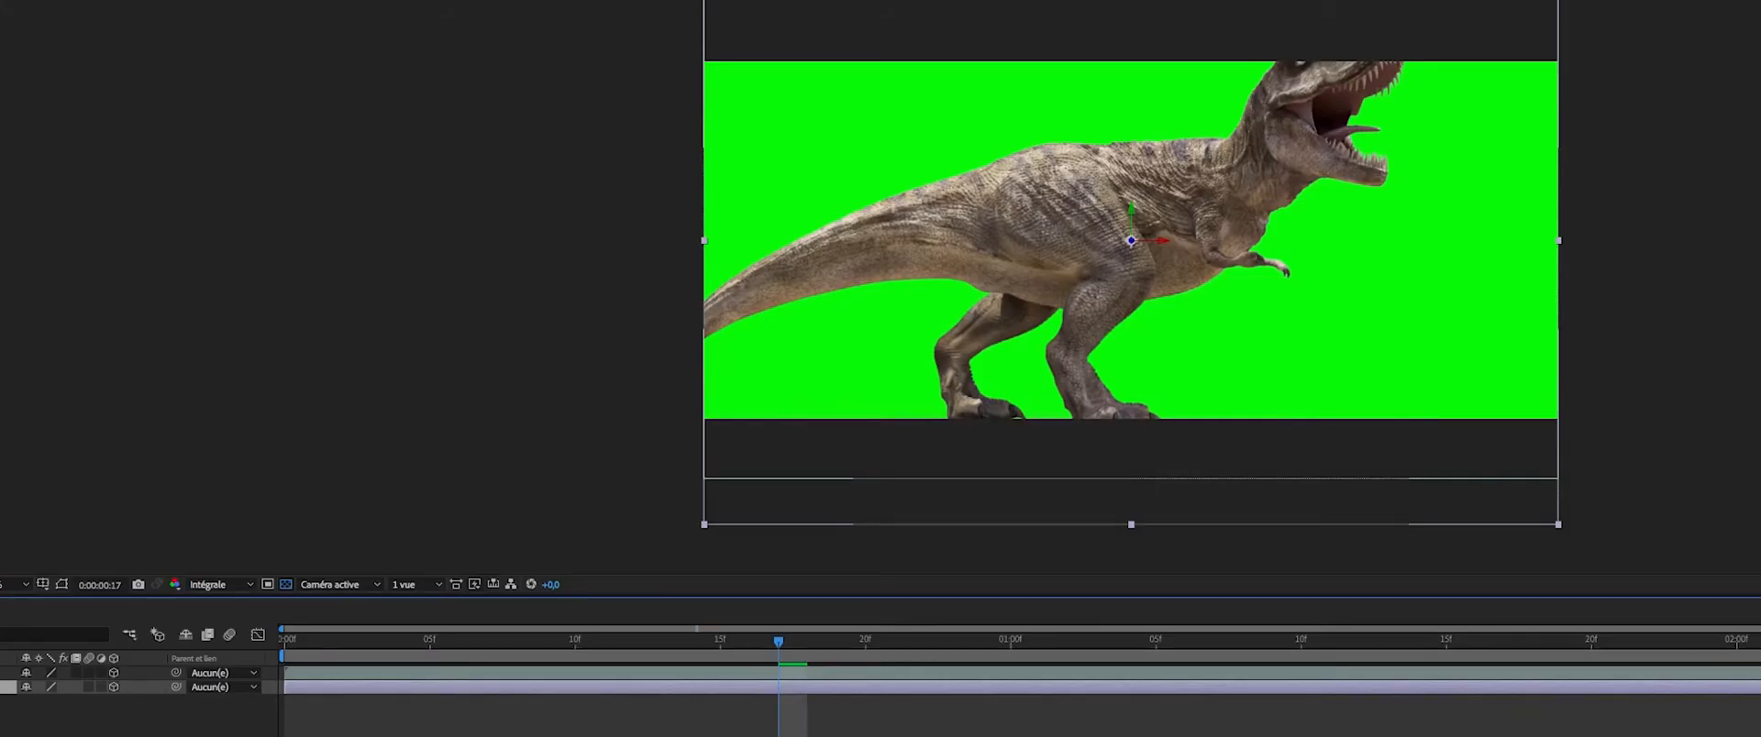
Hide the t-rex layer and open the landscape image in its own layer view.
left_click(15, 540)
left_click_drag(315, 642, 517, 678)
double_click(910, 219)
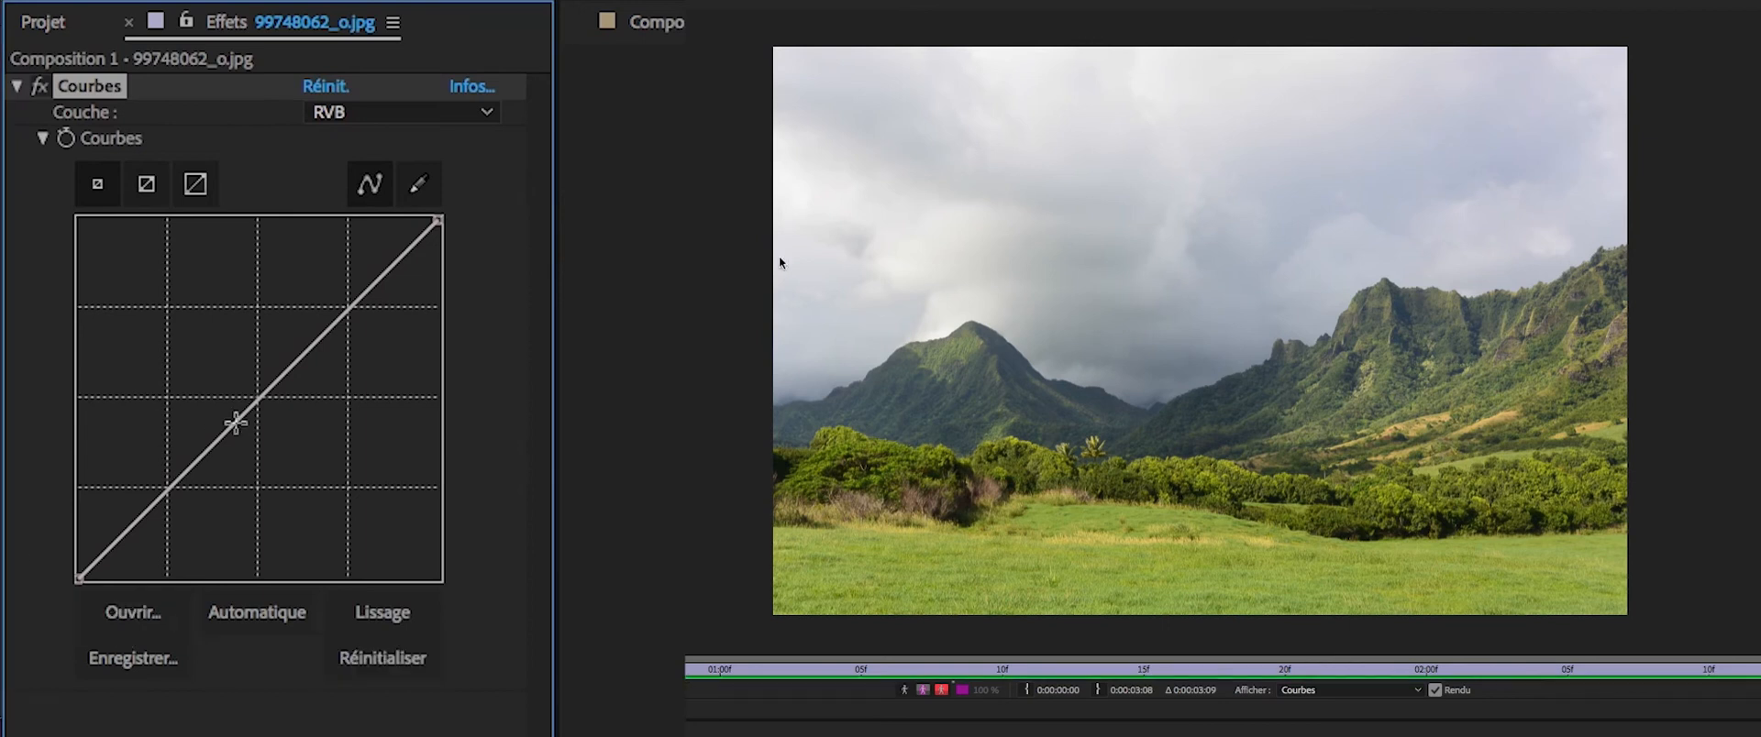
Shape the Courbes effect's RVB curve on the landscape image into an S, darkening the shadows and brightening the highlights.
left_click_drag(222, 422, 198, 503)
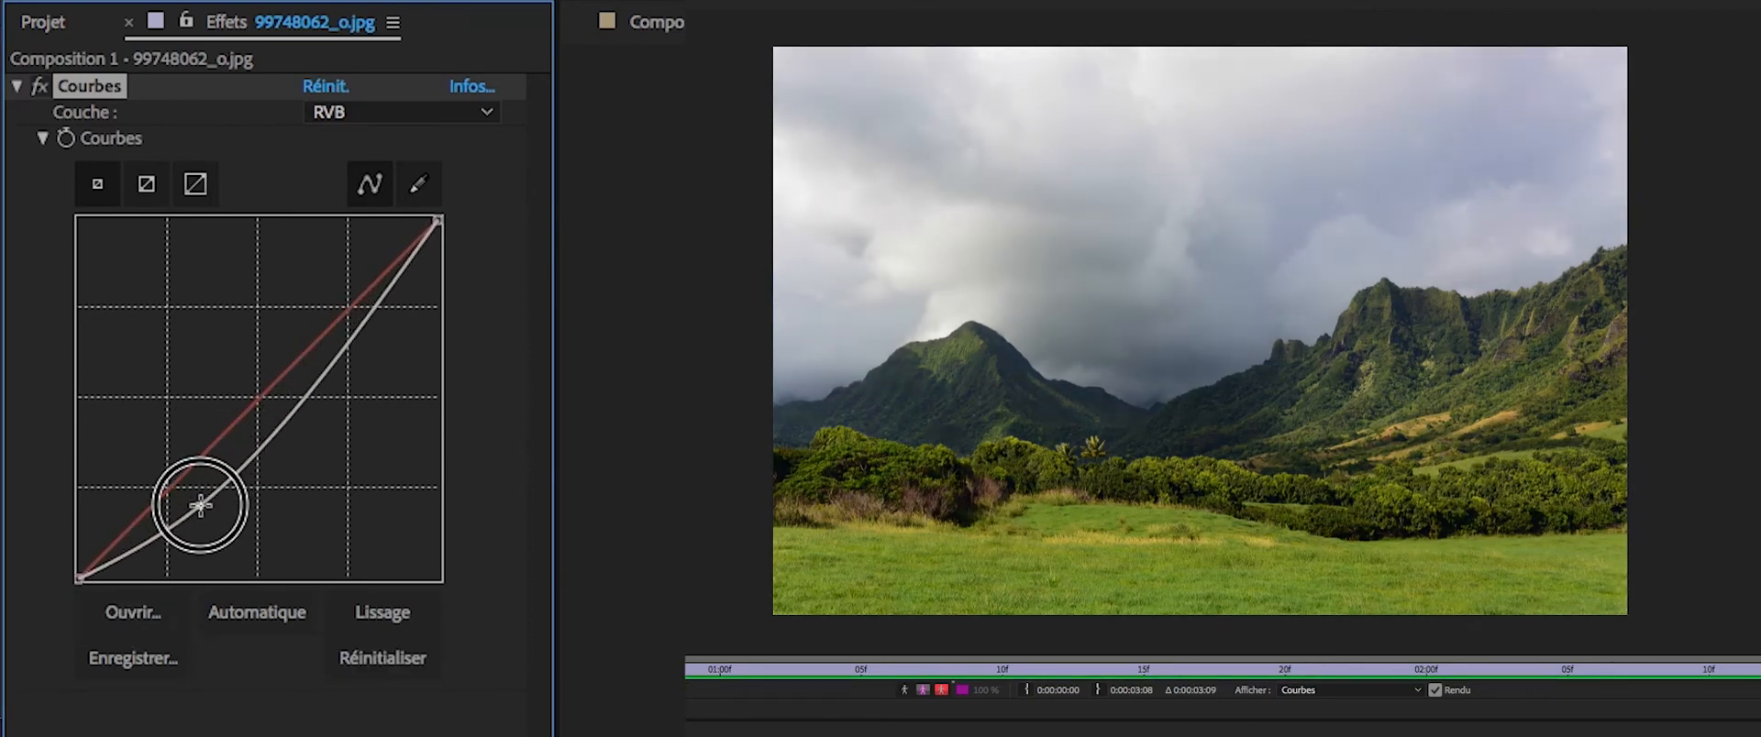
left_click(351, 330)
left_click_drag(351, 330, 303, 306)
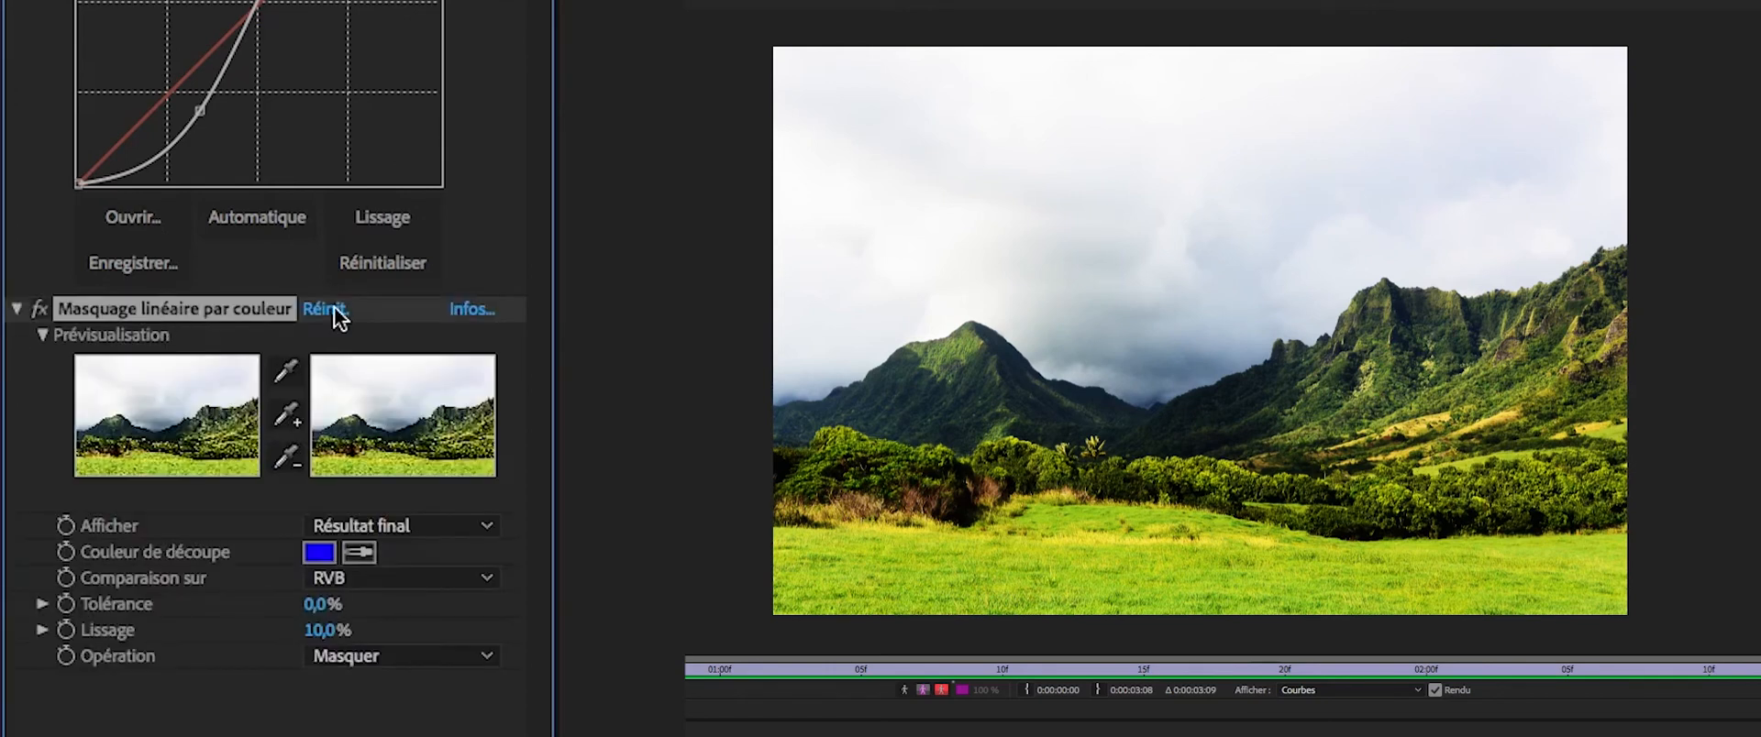
Key out the landscape's sky with Masquage linéaire par couleur, sampling the white clouds, with Tolérance 22% and Lissage 11%.
left_click(349, 558)
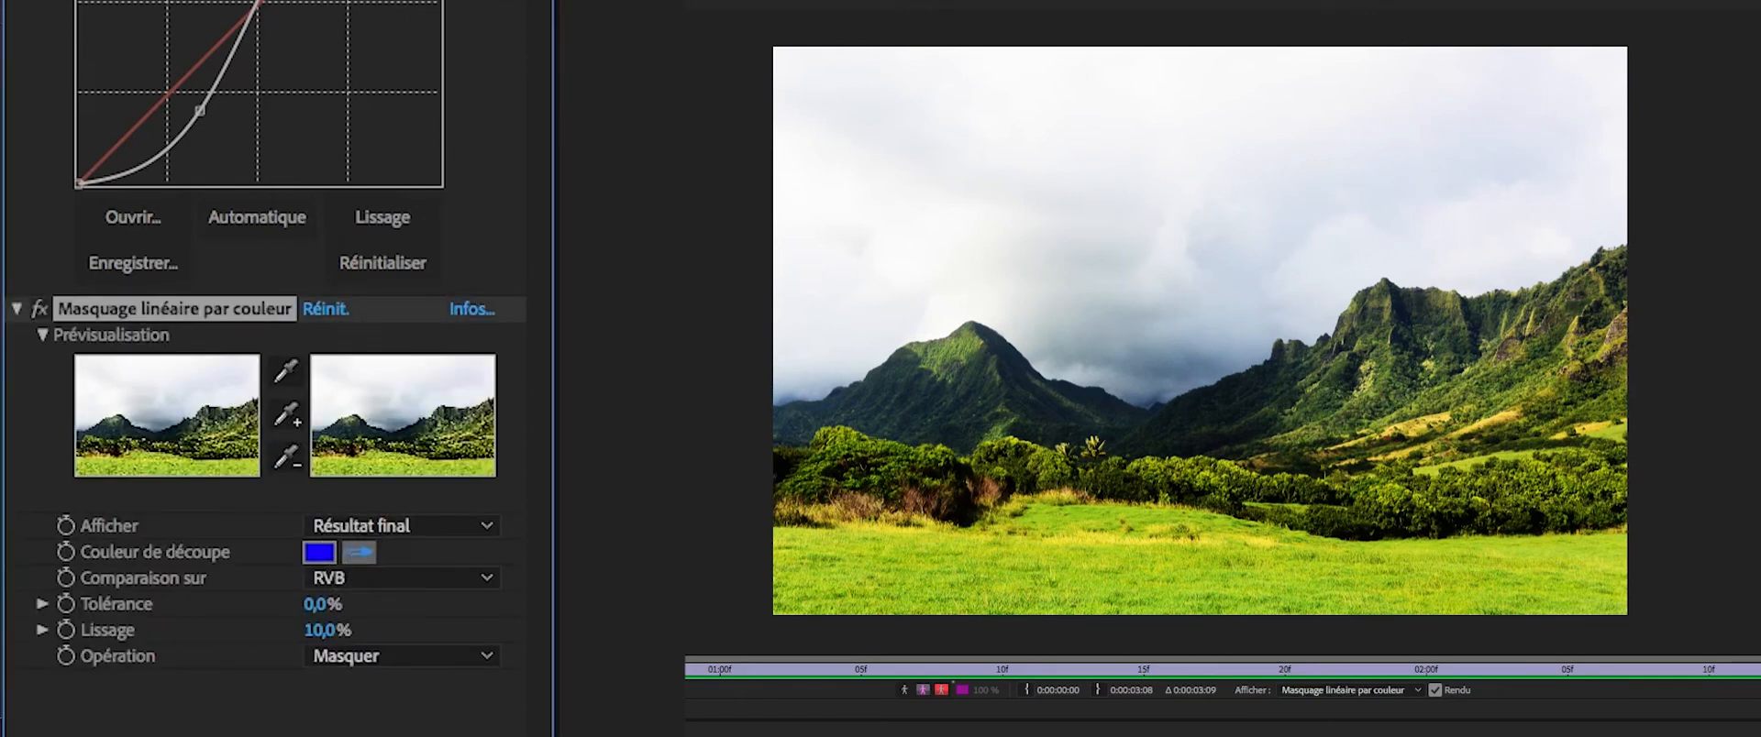
left_click(1288, 180)
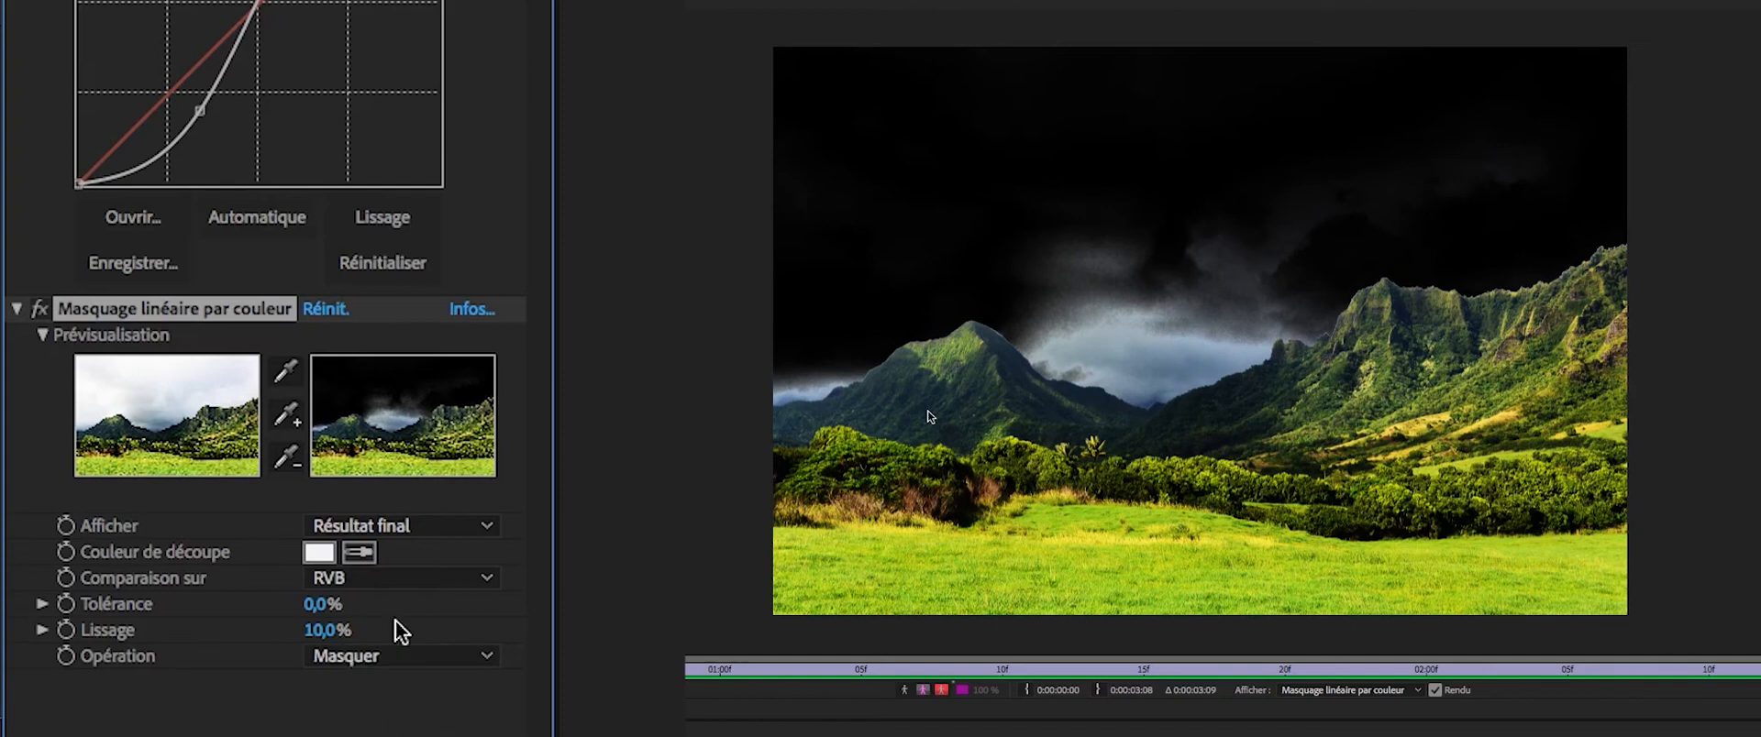
left_click(321, 609)
mouse_move(322, 622)
left_mouse_down()
mouse_move(380, 629)
mouse_move(323, 633)
left_mouse_up()
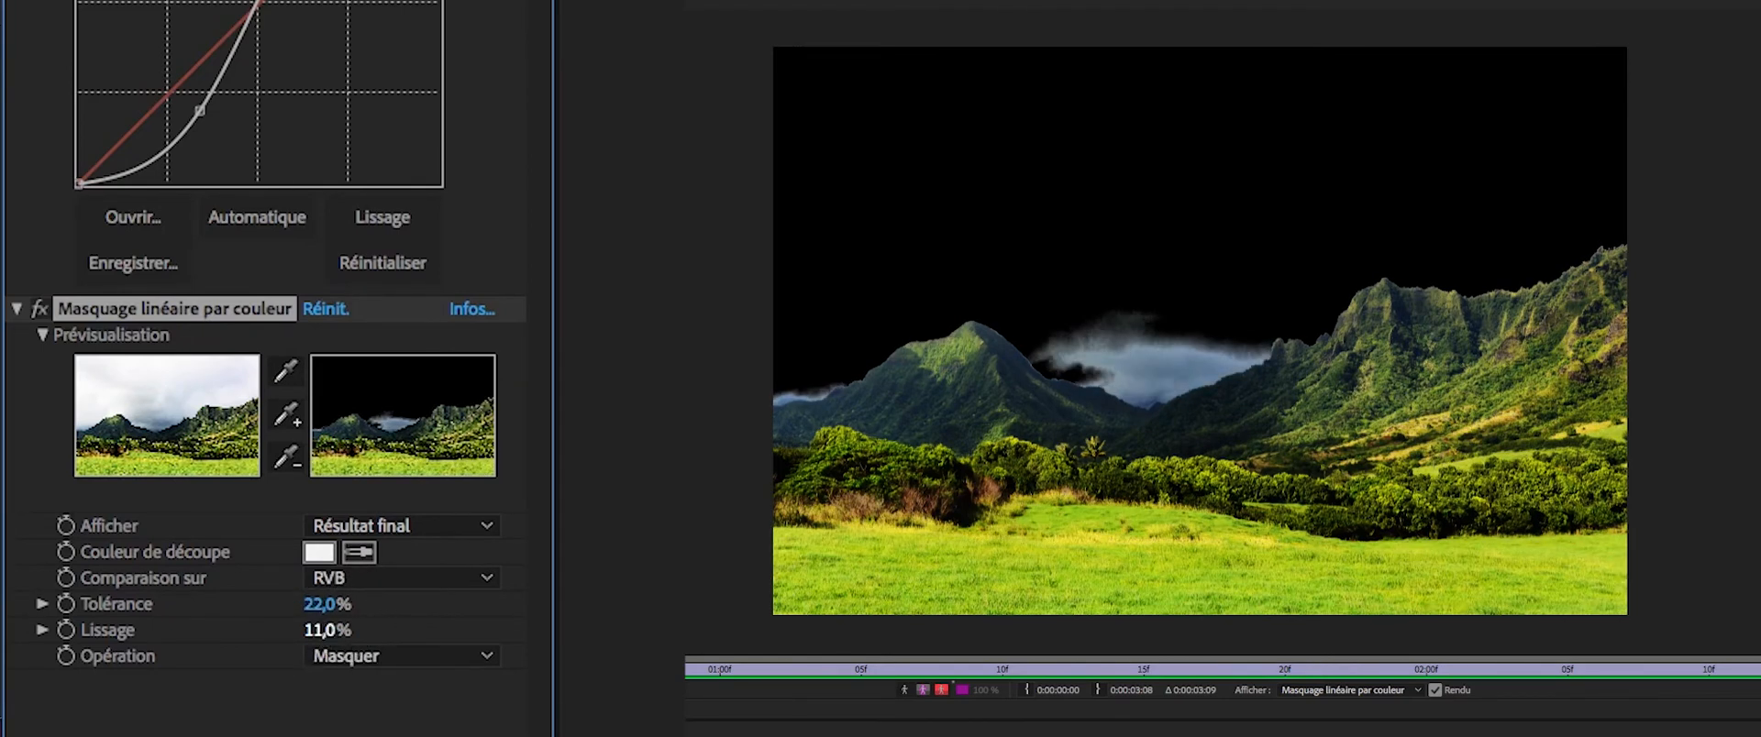
Try the grey-blue cloud between the mountains as the key colour and return to a white sky sample.
left_click(359, 552)
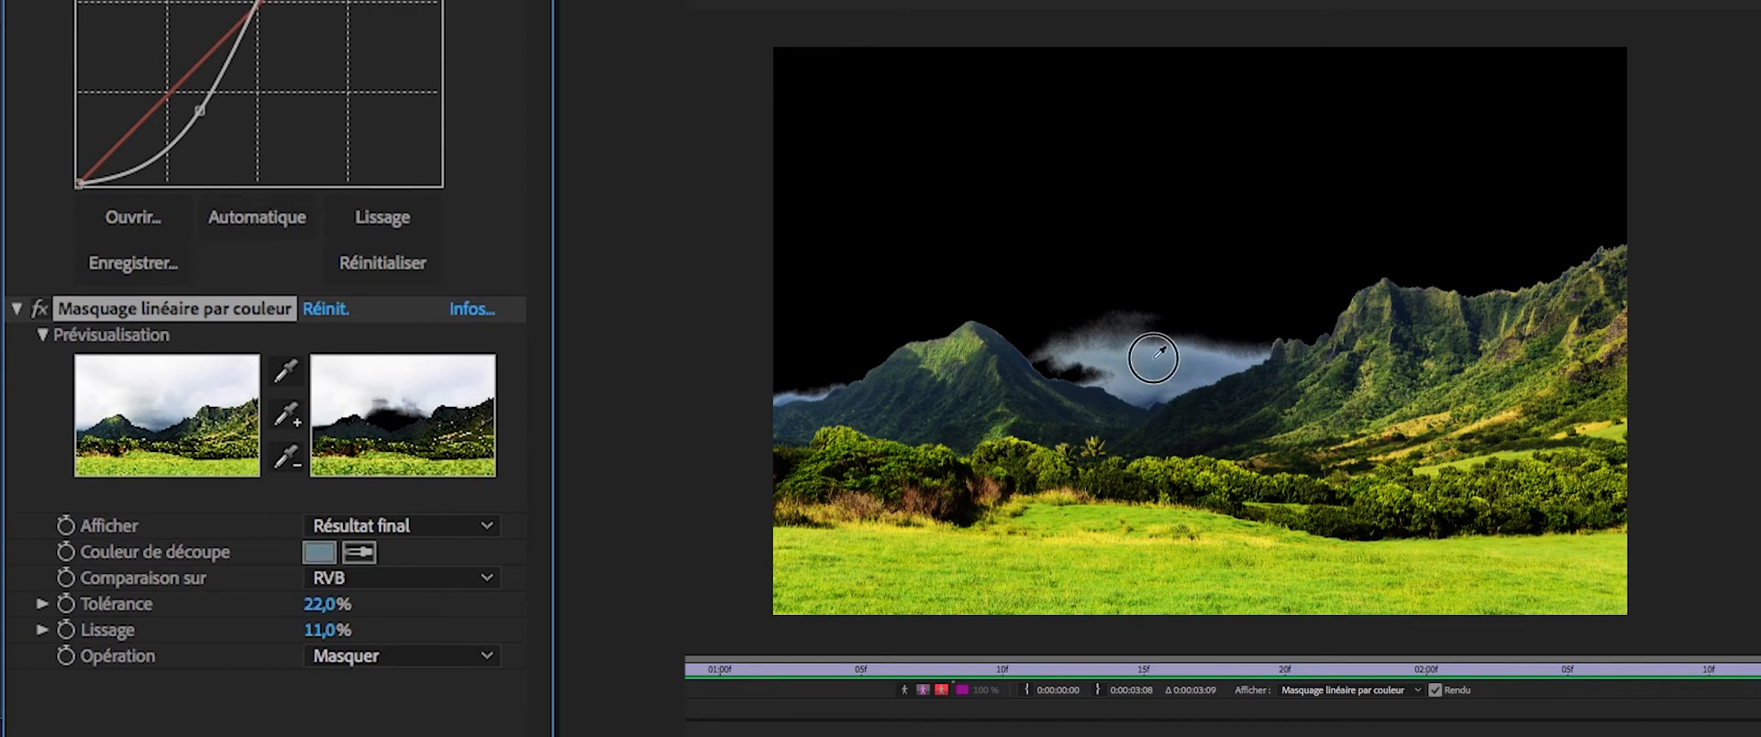
left_click(1152, 356)
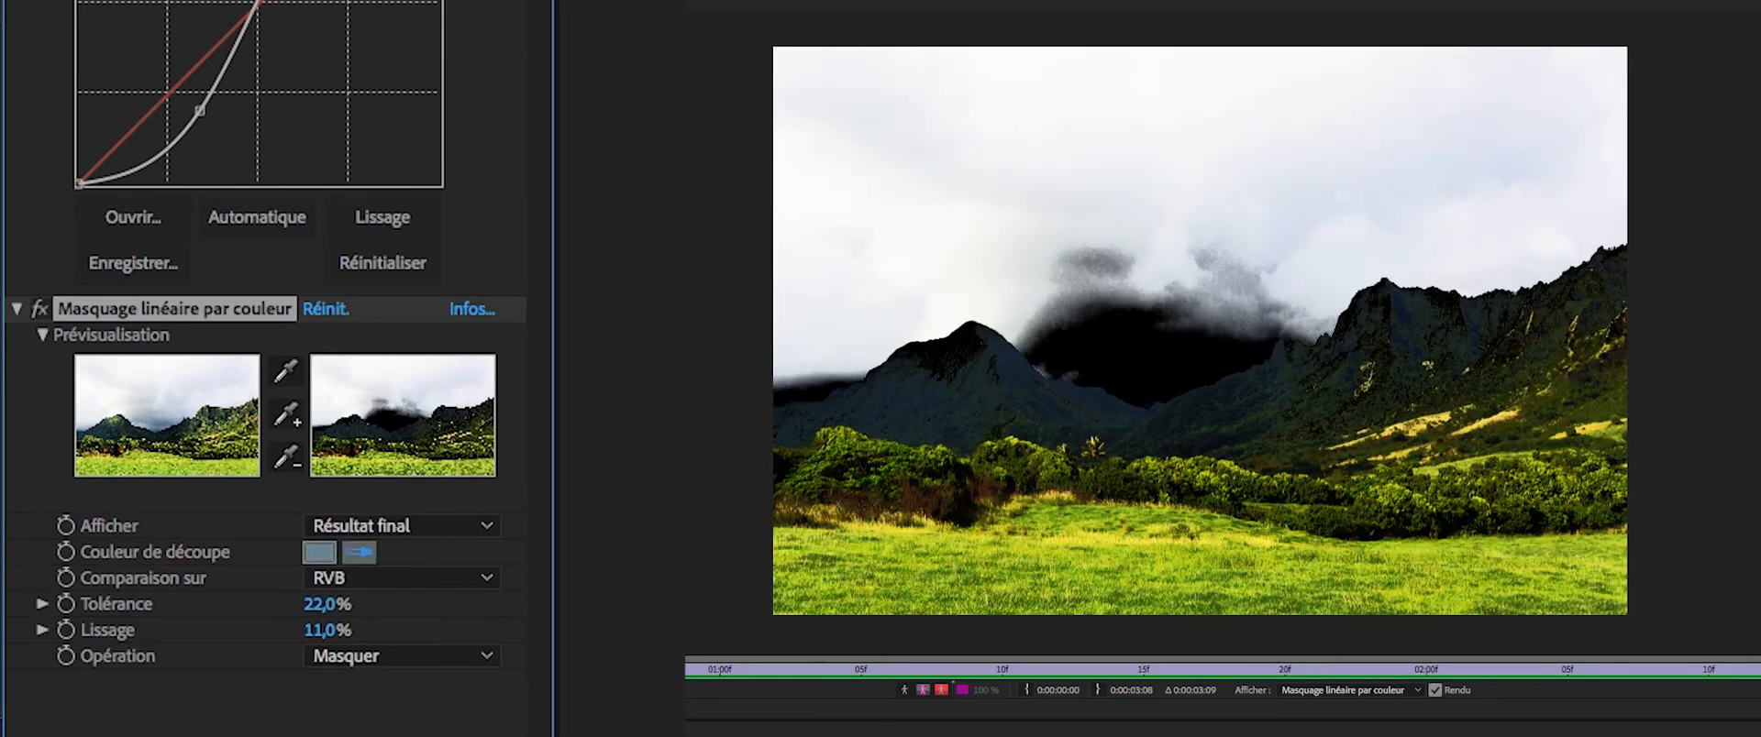
left_click(1157, 207)
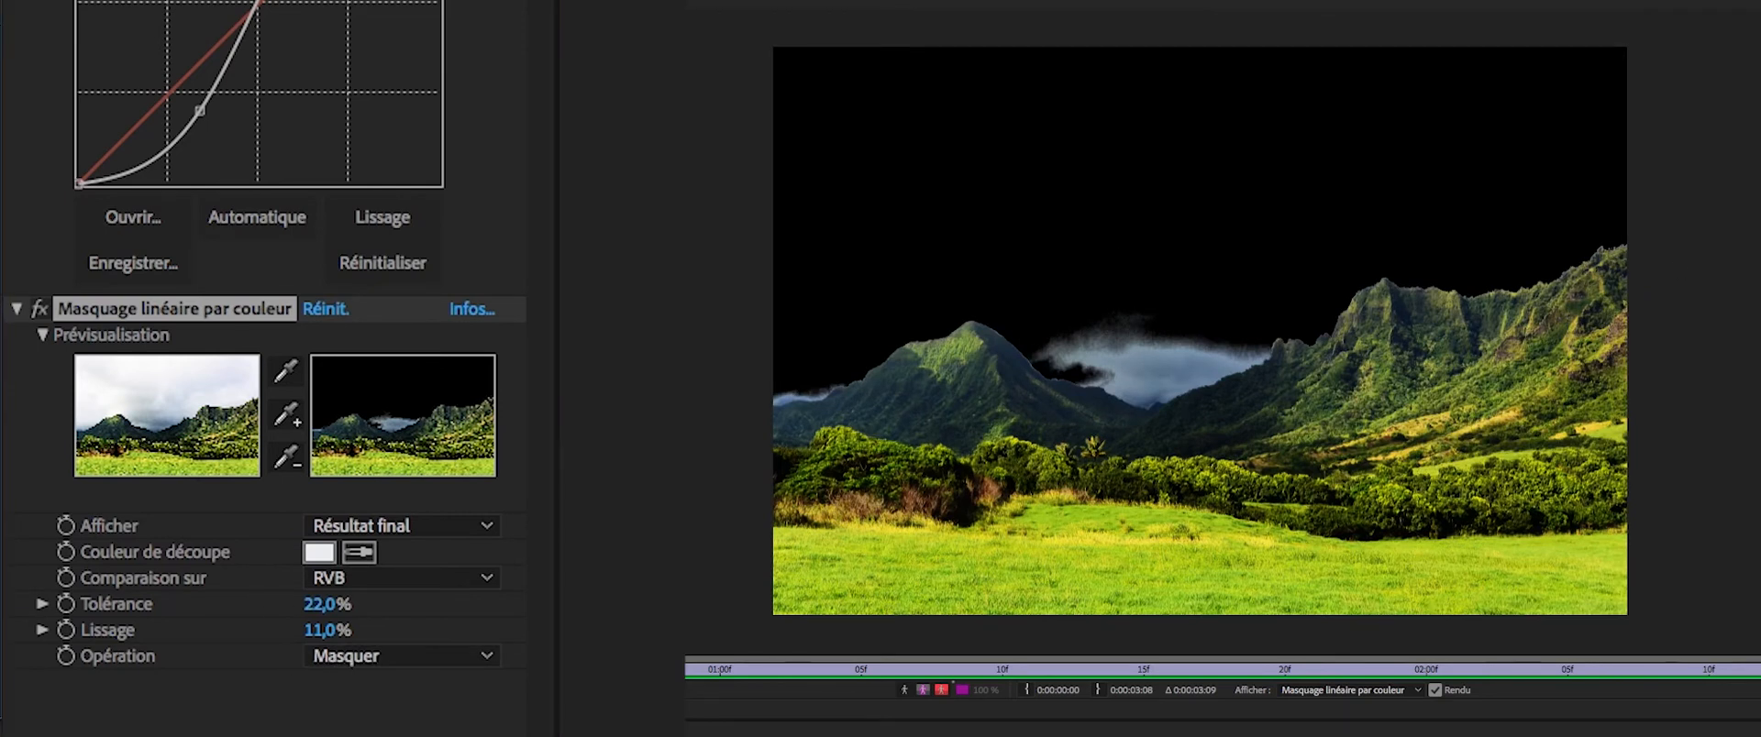
Duplicate the Masquage linéaire par couleur effect and sample the remaining grey-blue cloud as the copy's key colour.
key("ctrl+d")
scroll(264, 459, "down", 3)
scroll(264, 458, "down", 4)
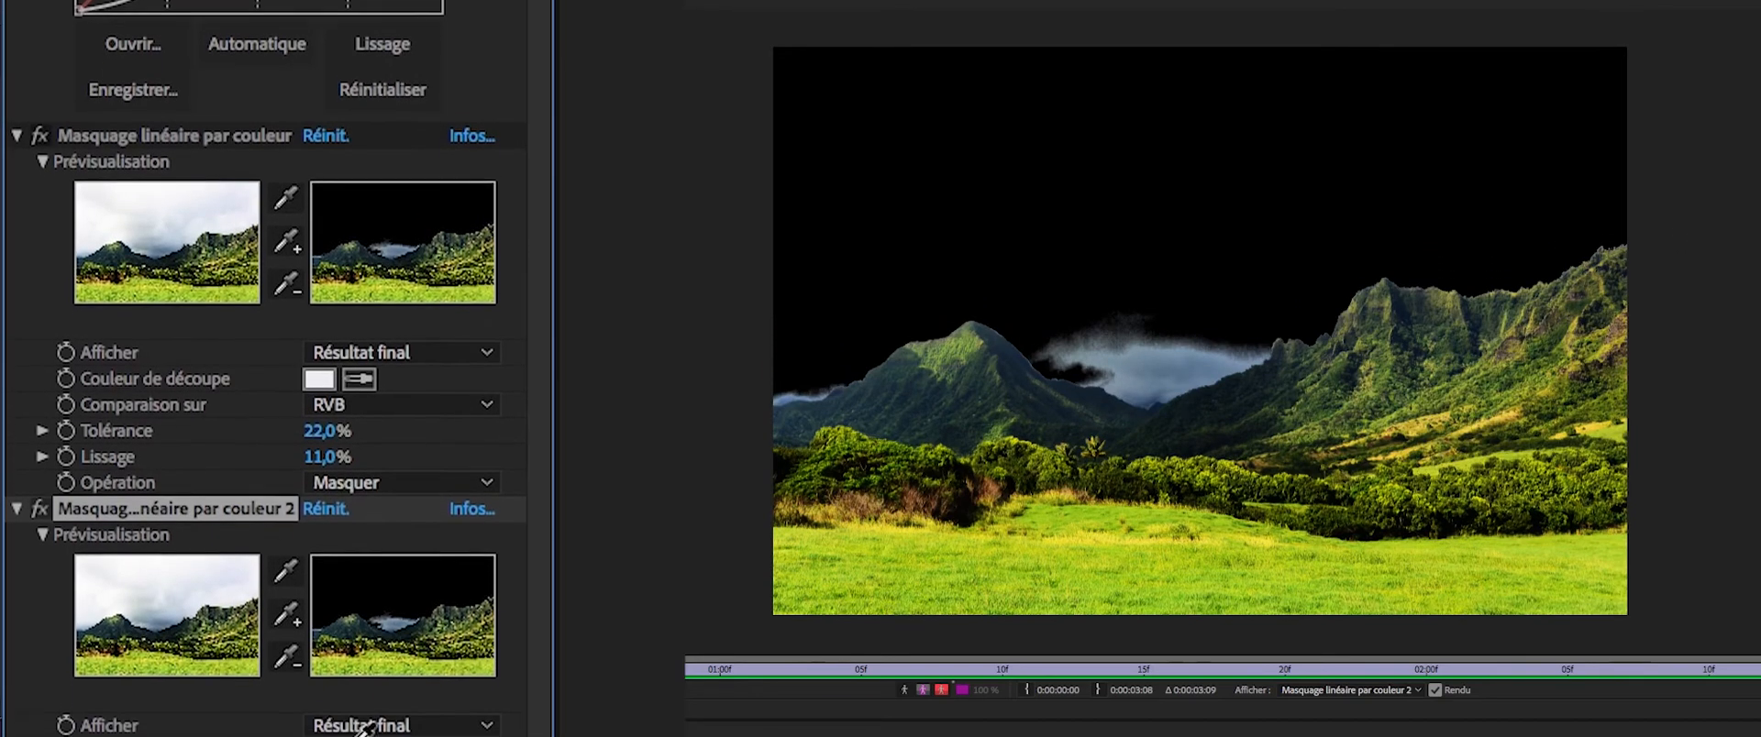
left_click(1162, 356)
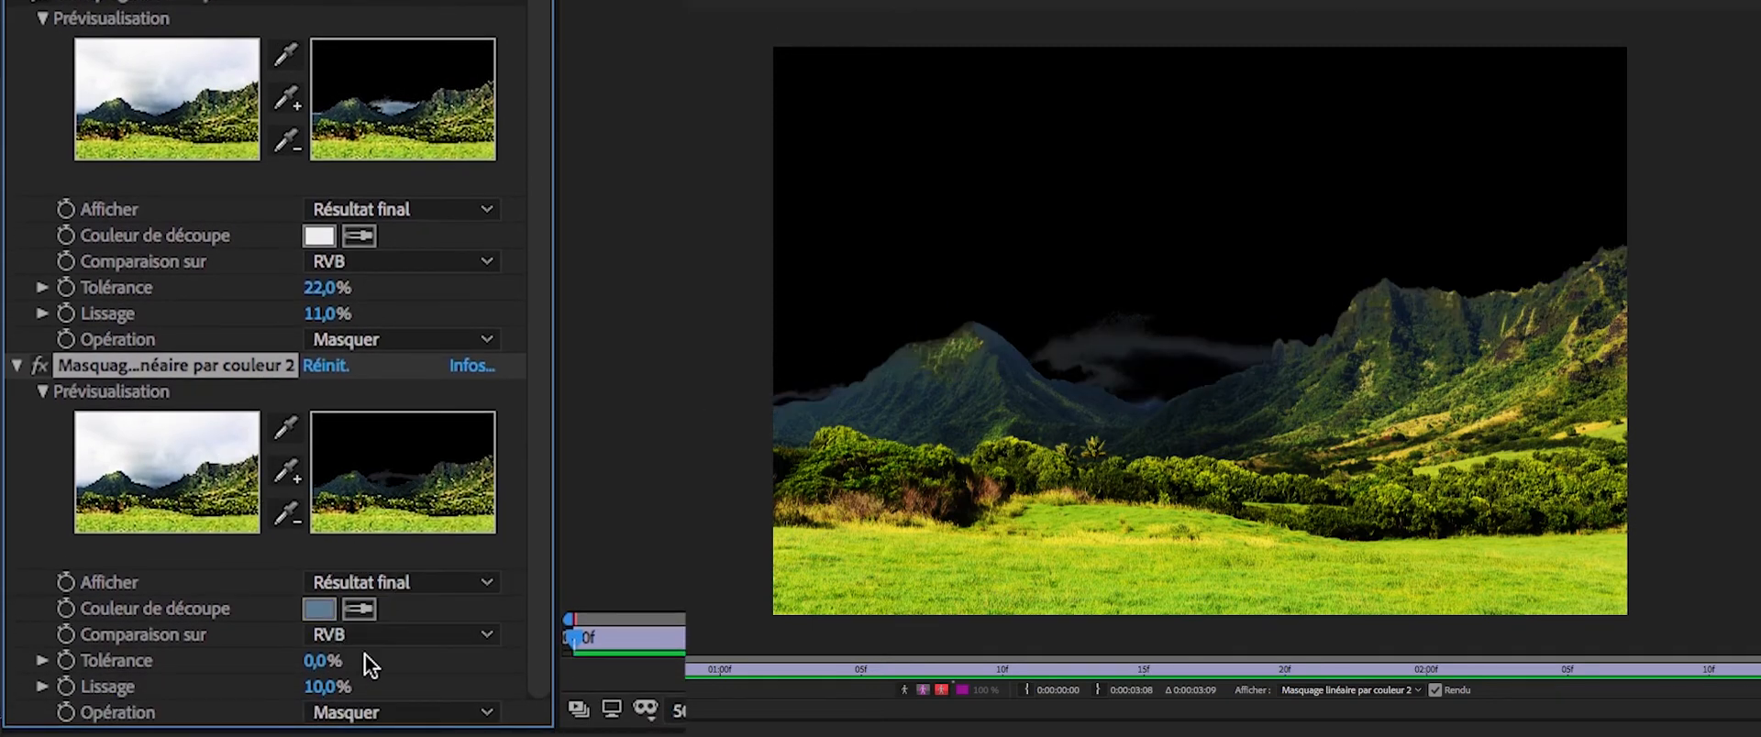
Set the second key's Lissage to 3% and resample its key colour from the remaining cloud between the mountains.
left_click_drag(316, 660, 228, 667)
left_click_drag(333, 699, 296, 701)
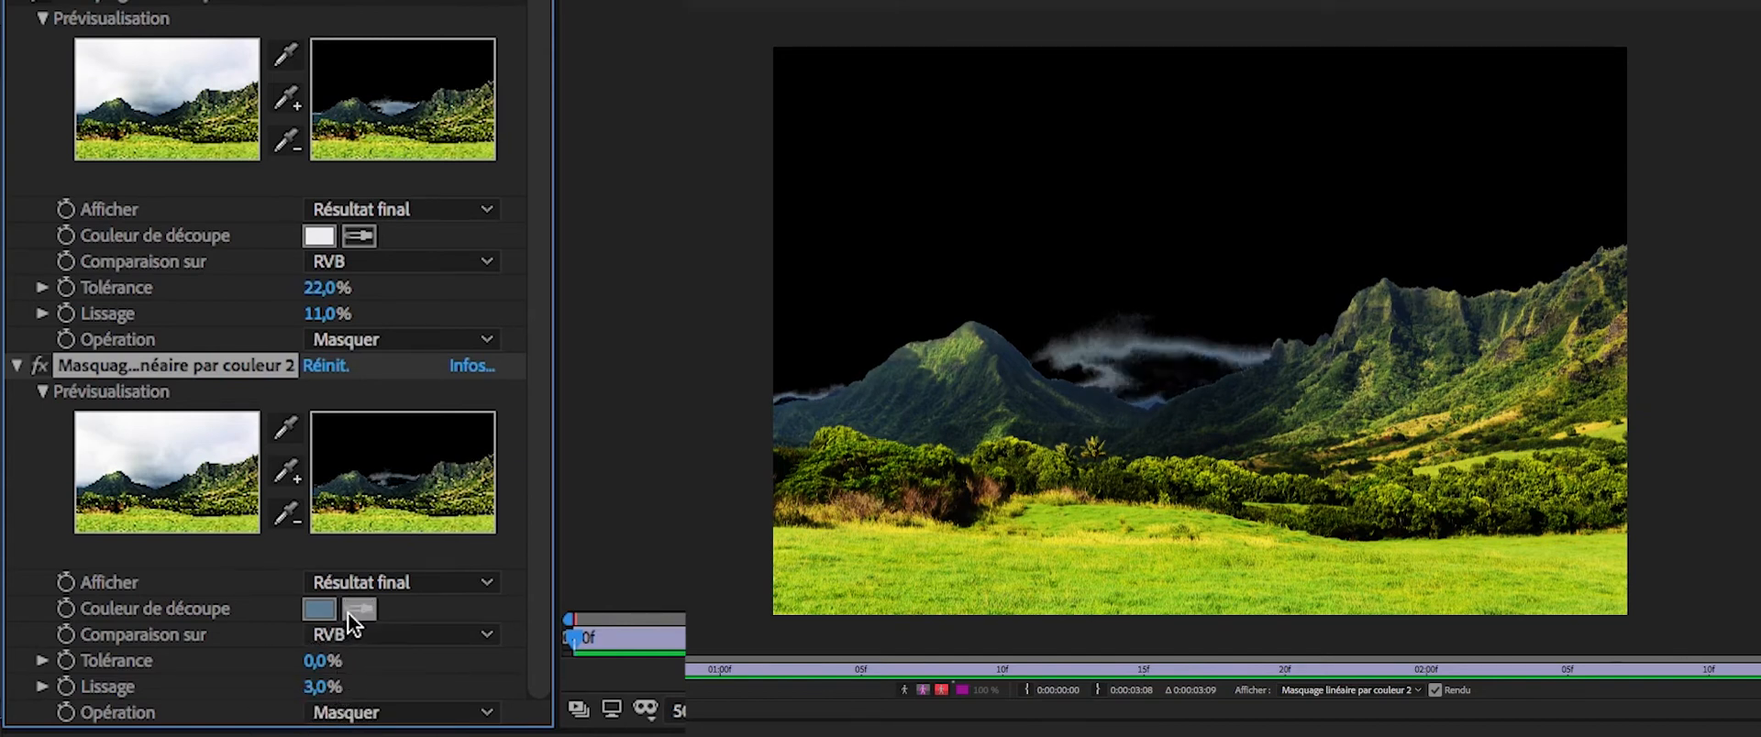
left_click(1101, 352)
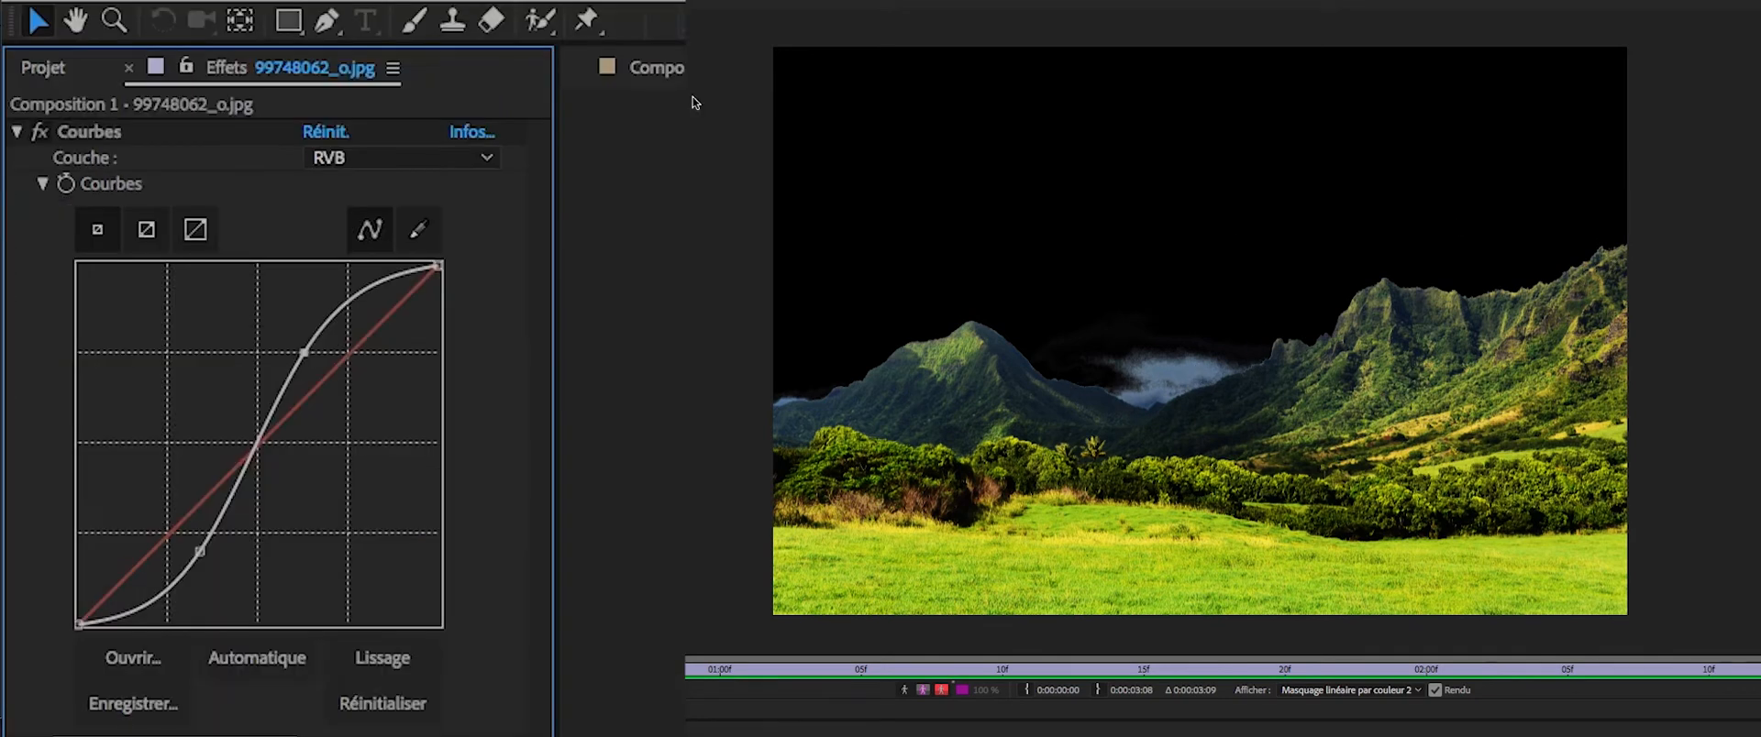
Delete the Courbes effect from the landscape layer.
left_click(114, 138)
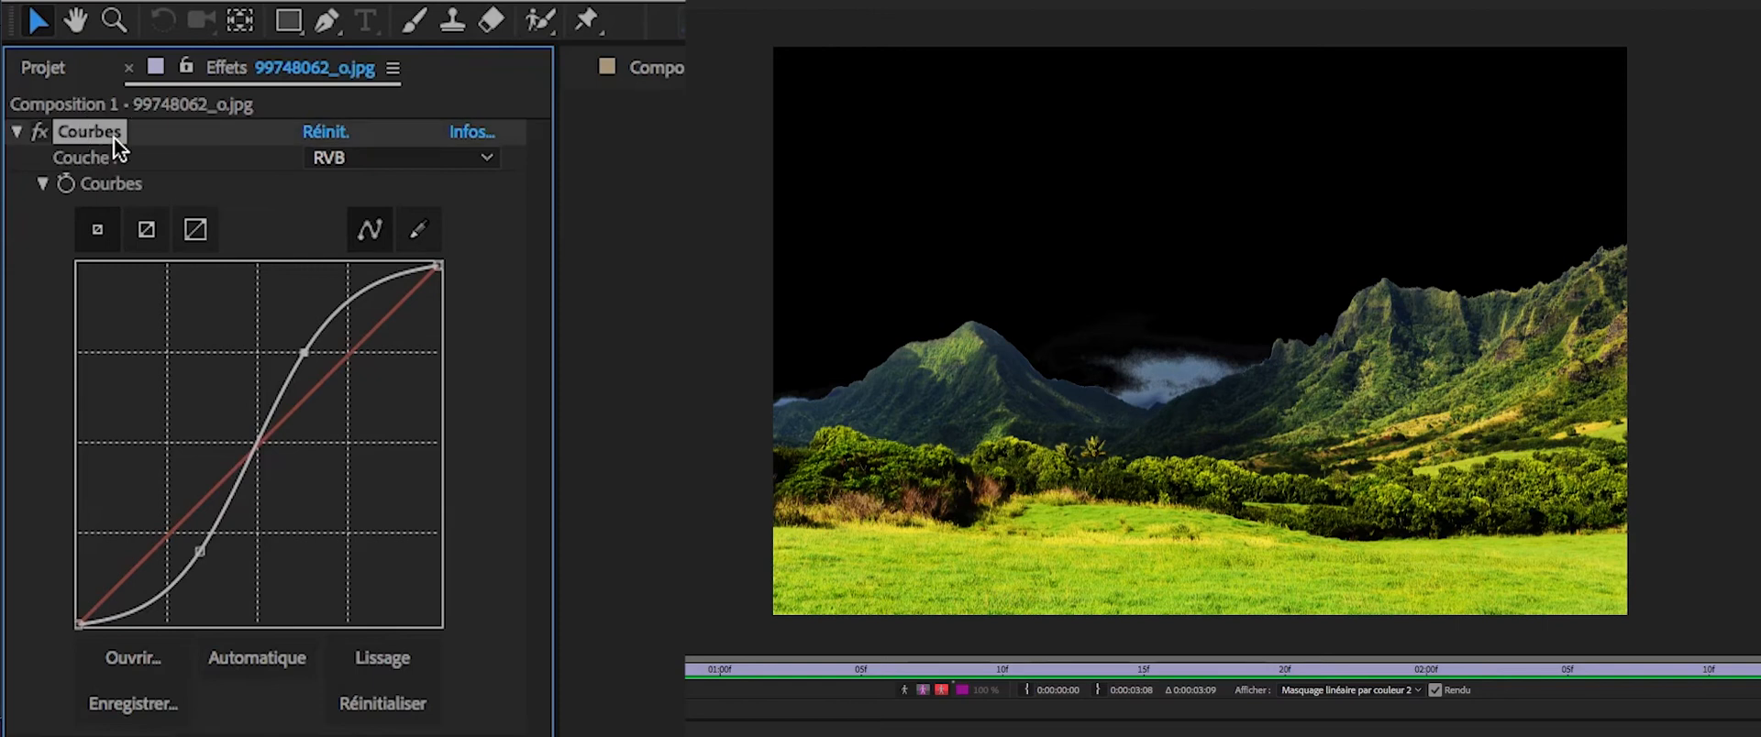
key("Delete")
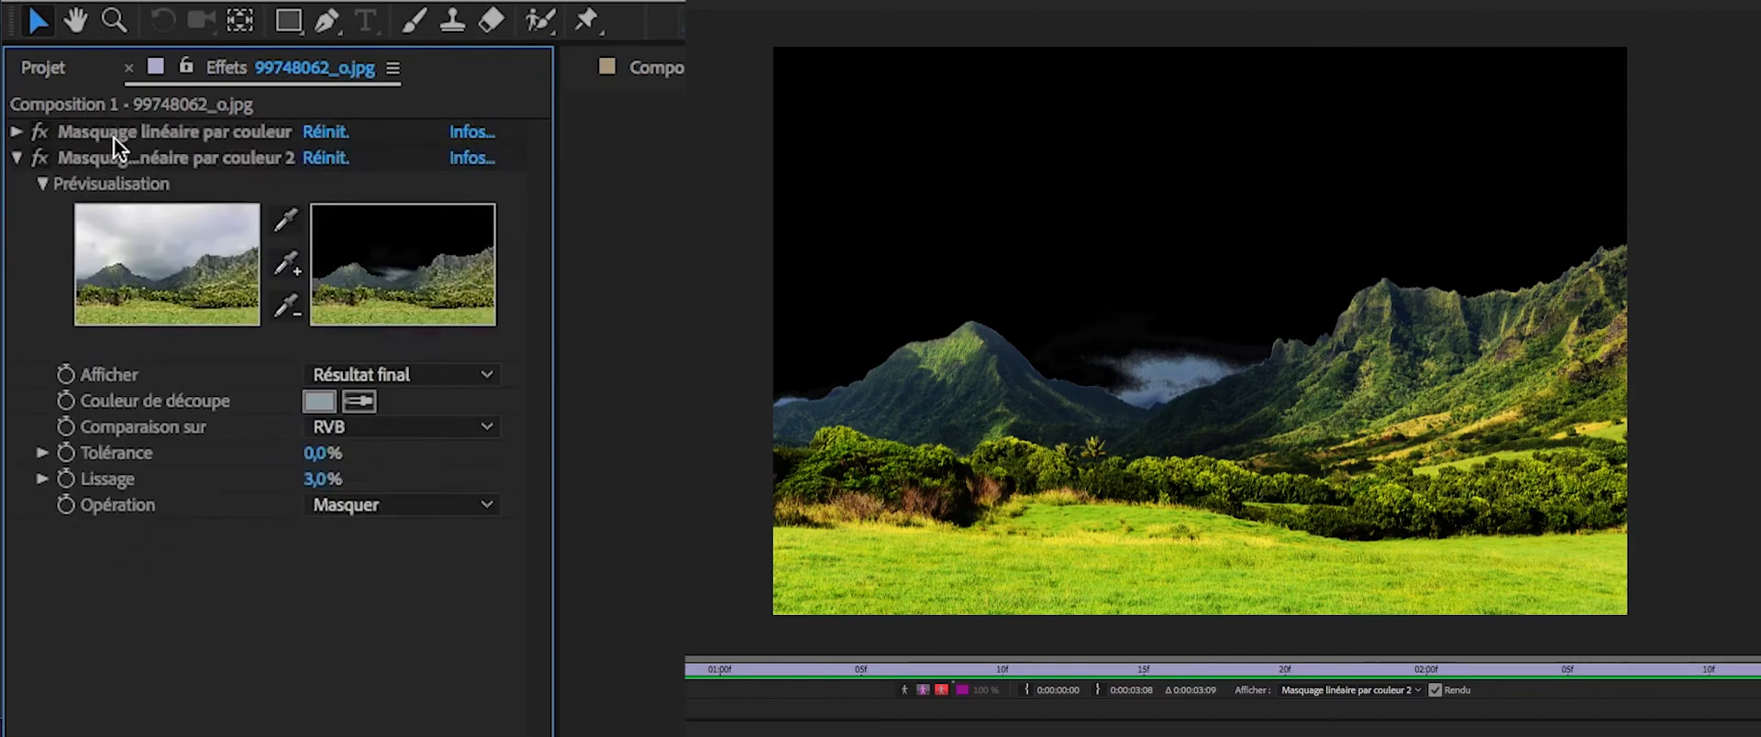
left_click(836, 626)
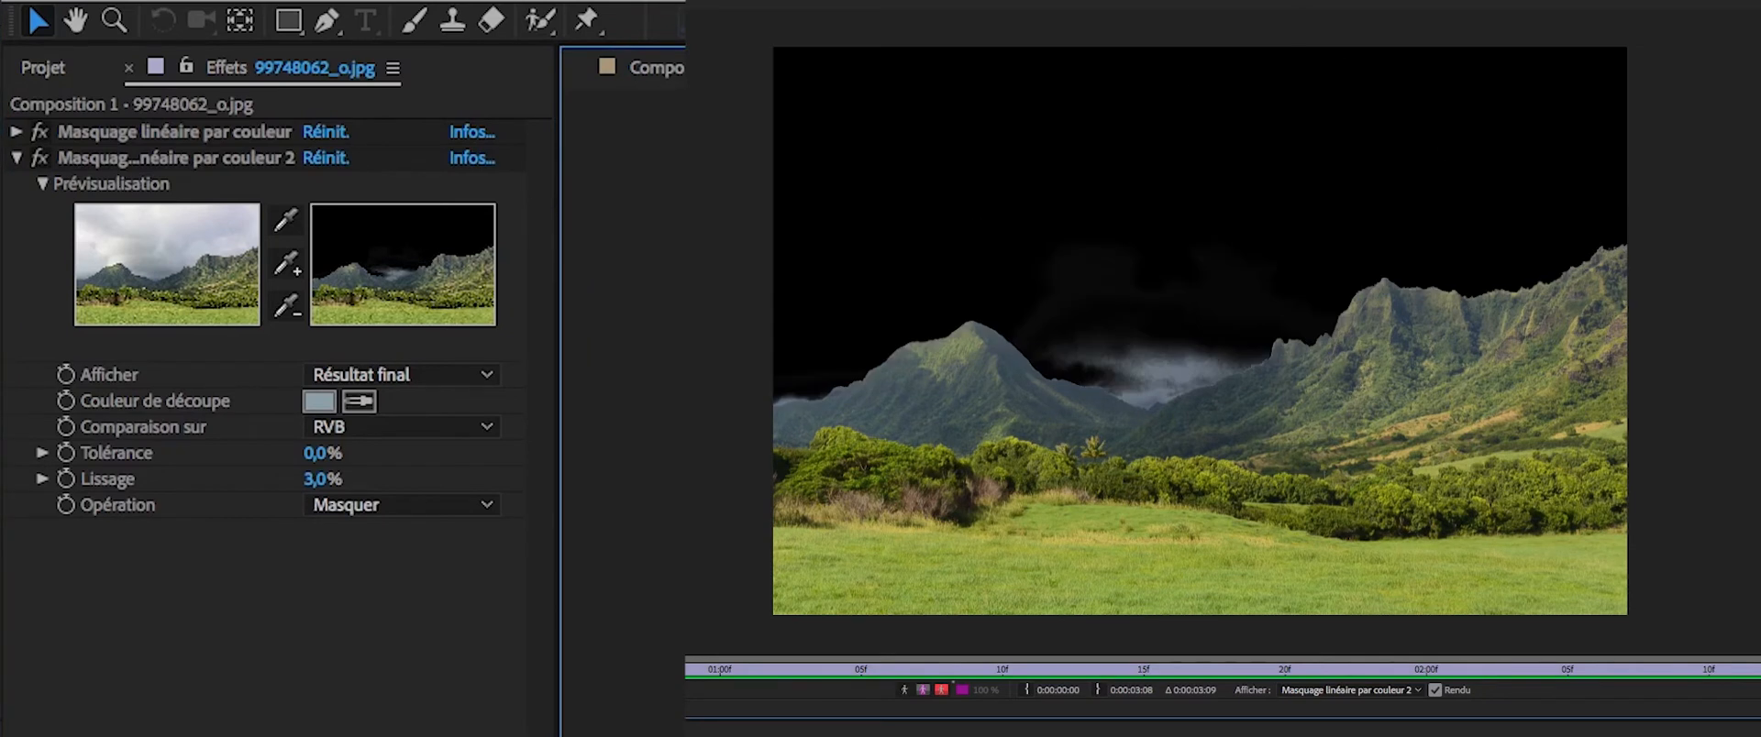
Compare the landscape with each of the two Masquage linéaire par couleur effects switched off and on.
left_click(656, 67)
left_click(39, 158)
left_click(40, 158)
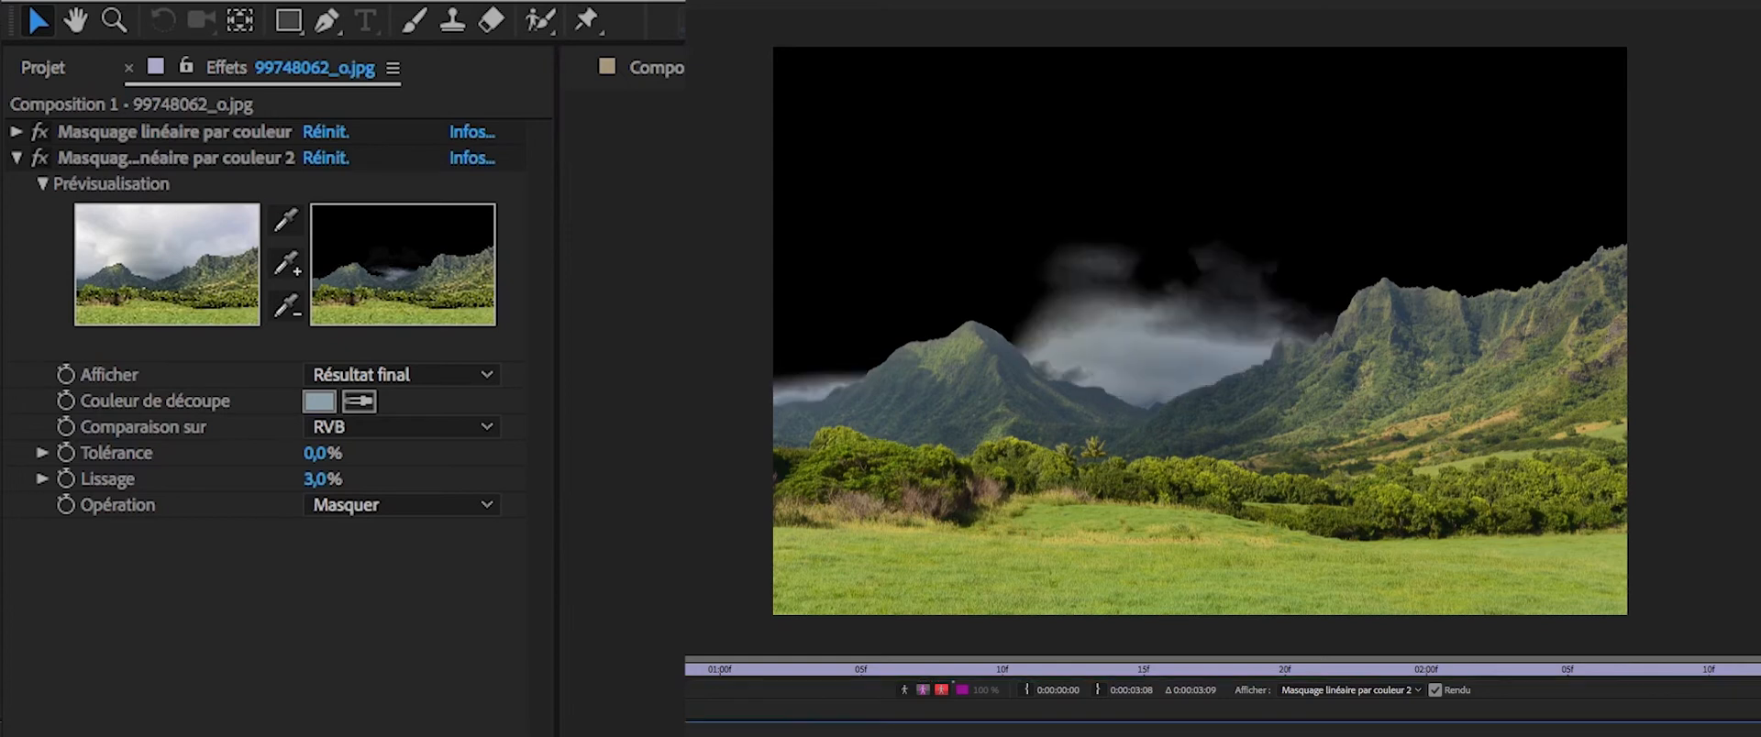
left_click(39, 131)
left_click(40, 131)
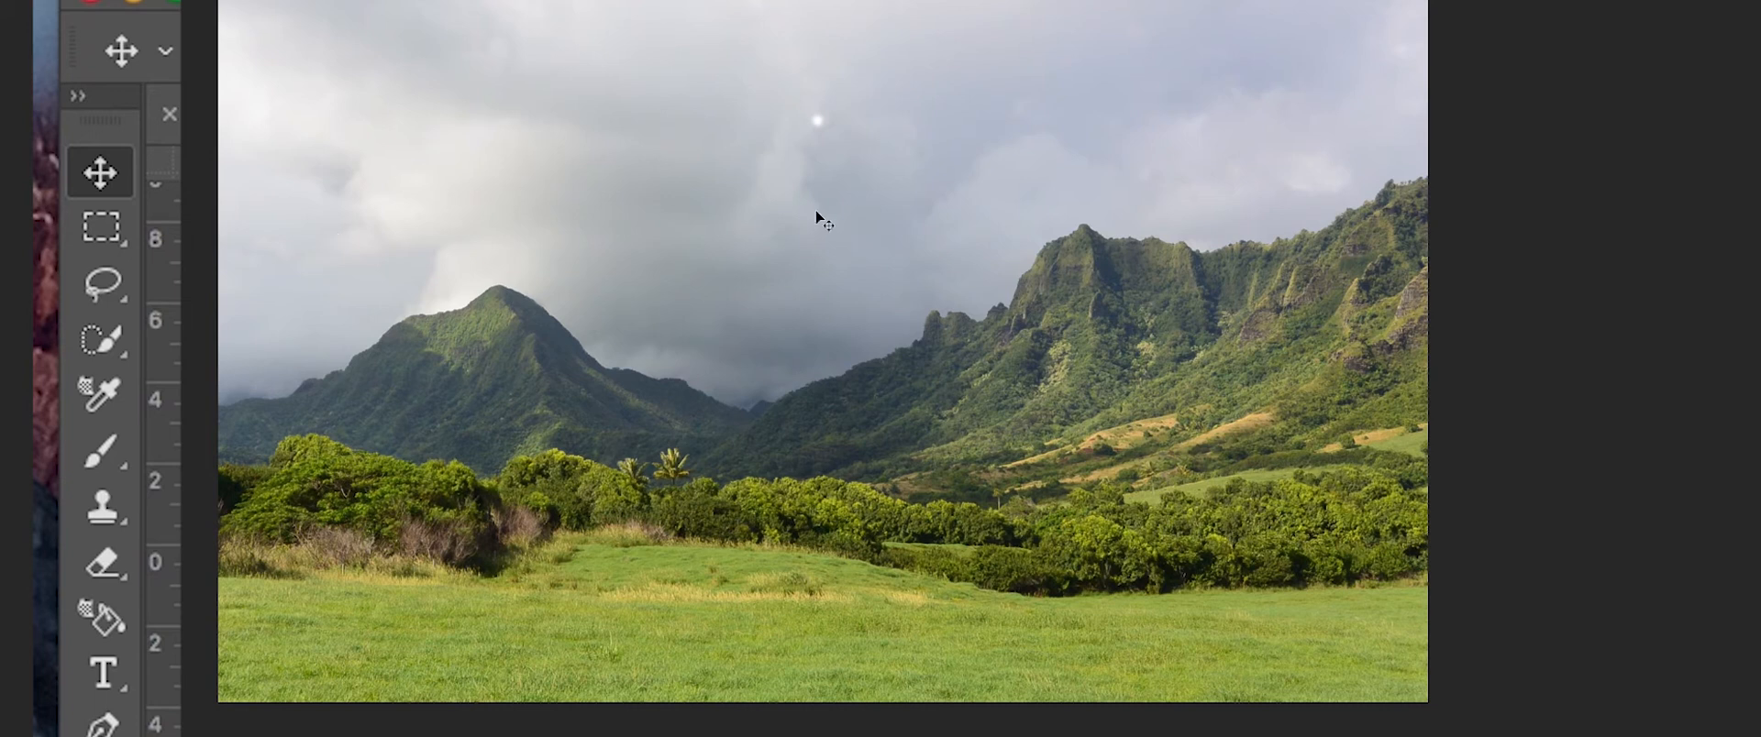
In Photoshop, select the entire sky above the mountains with the Quick Selection tool.
left_click(97, 394)
left_click(112, 347)
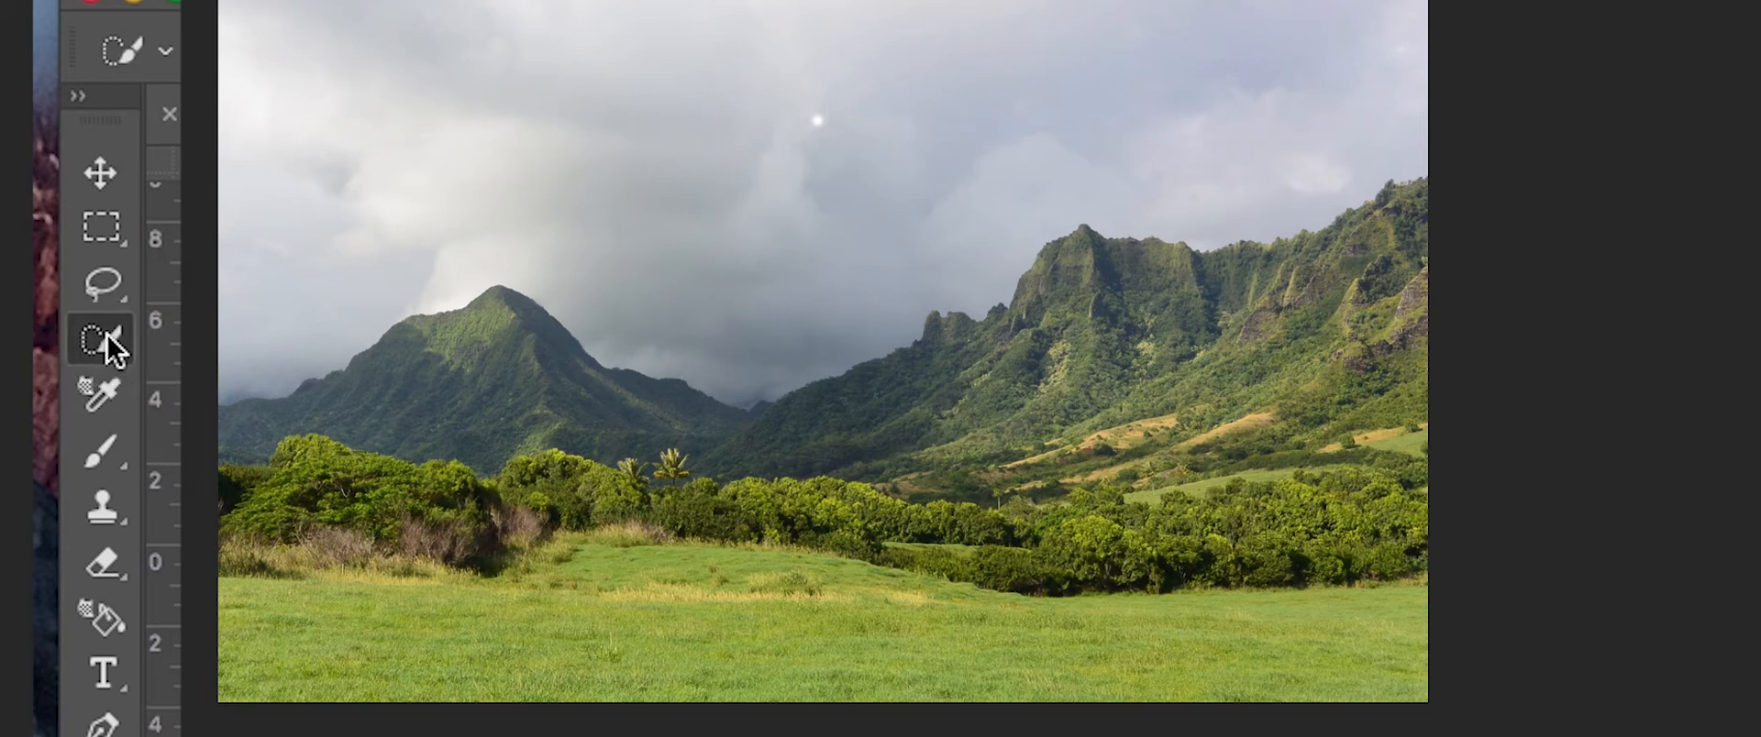
key("Tab")
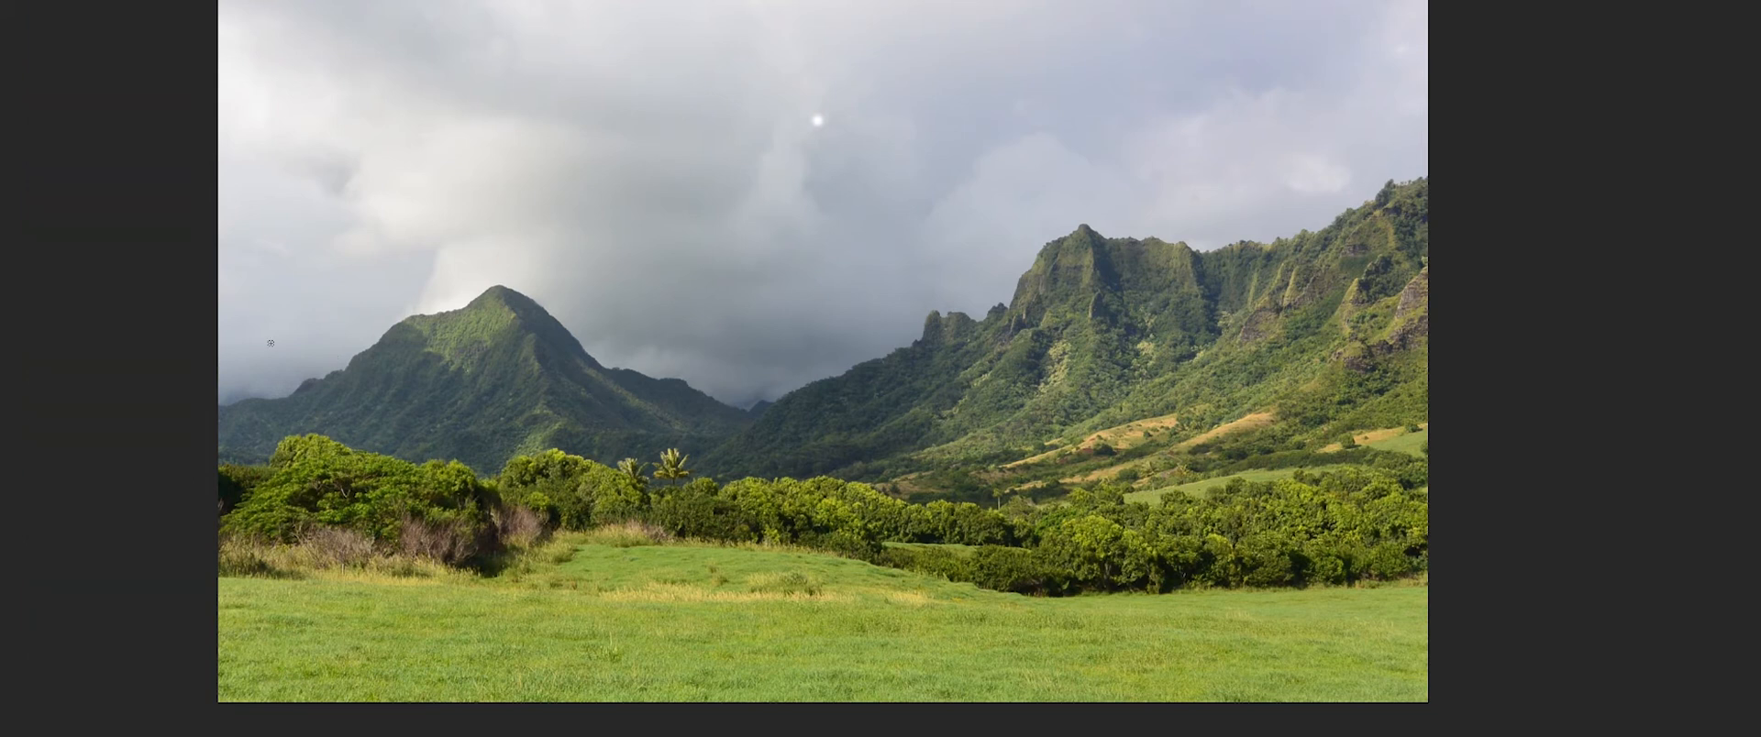
mouse_move(258, 347)
left_mouse_down()
mouse_move(505, 256)
mouse_move(574, 263)
mouse_move(685, 318)
mouse_move(926, 321)
mouse_move(1473, 13)
mouse_move(1482, 110)
left_mouse_up()
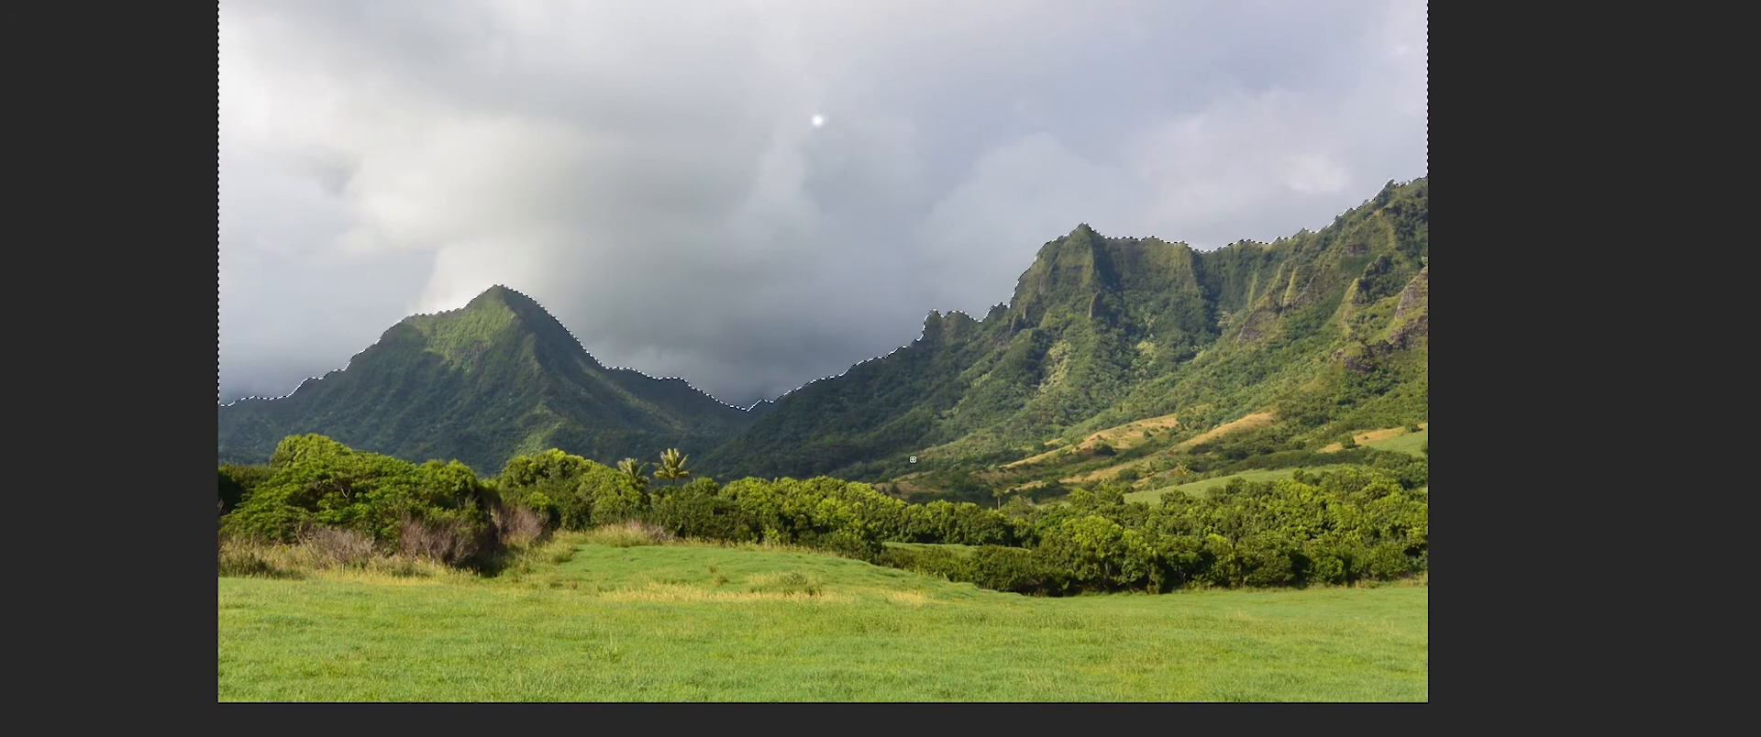
Invert the sky selection and copy the mountains and meadow onto a new layer.
right_click(829, 382)
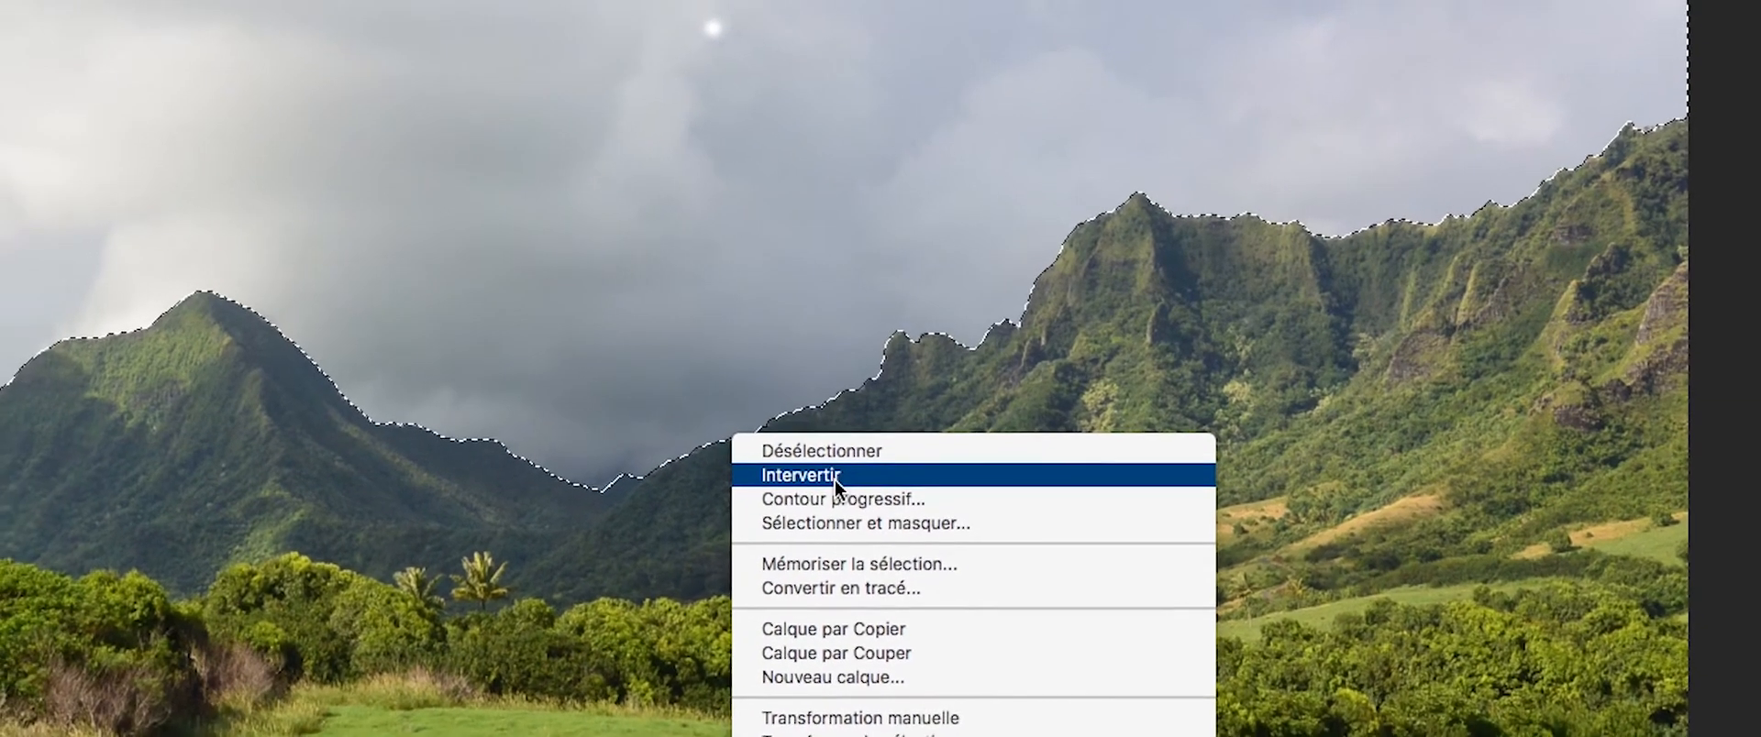
left_click(831, 486)
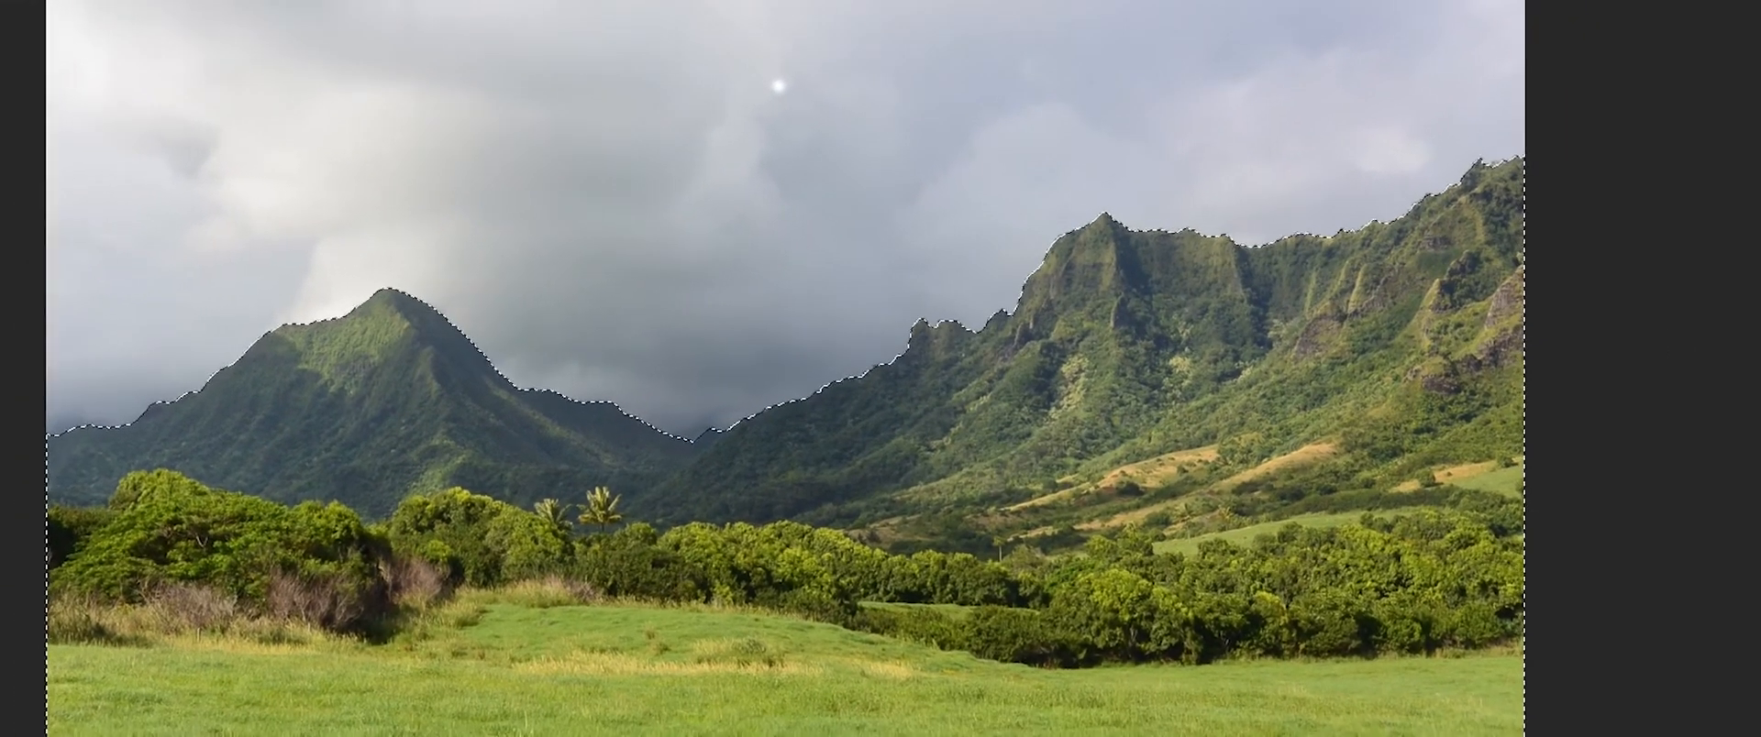
key("ctrl+t")
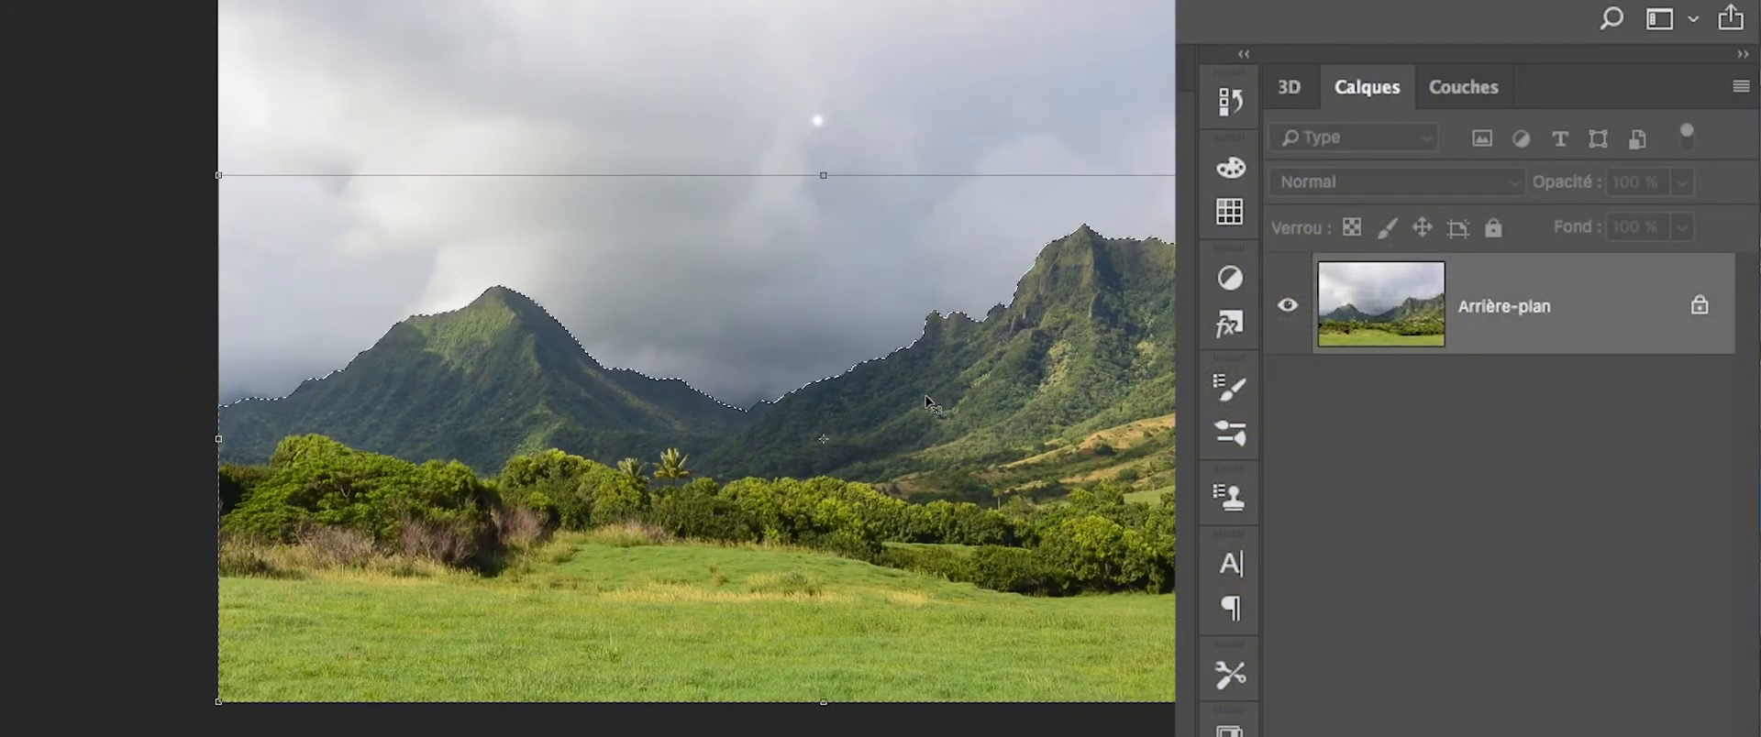
key("ctrl+j")
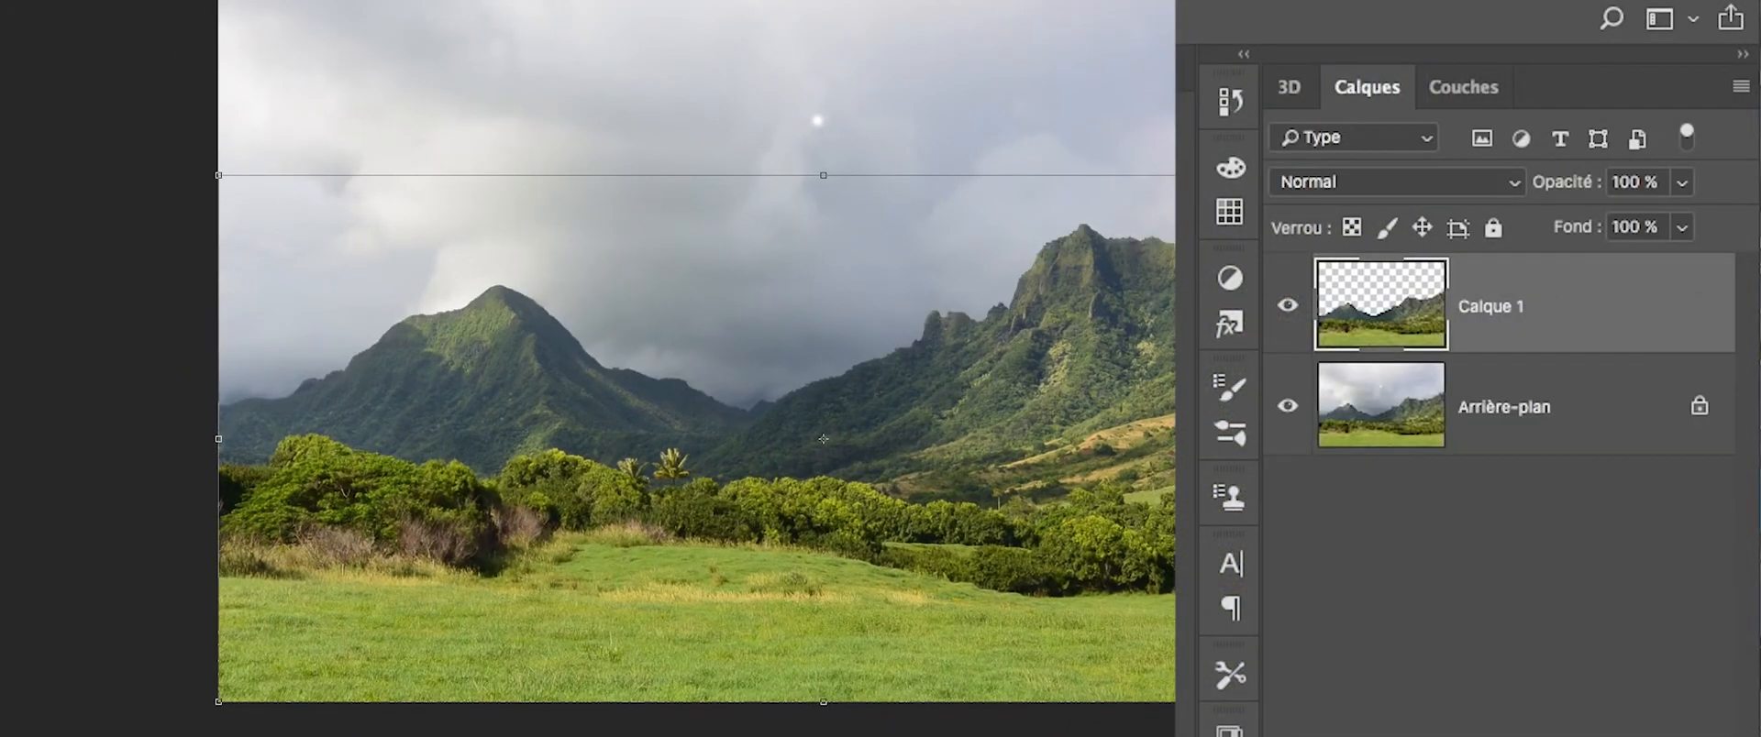
Unlock the original background layer and delete it, keeping only the cut-out landscape.
left_click(1288, 406)
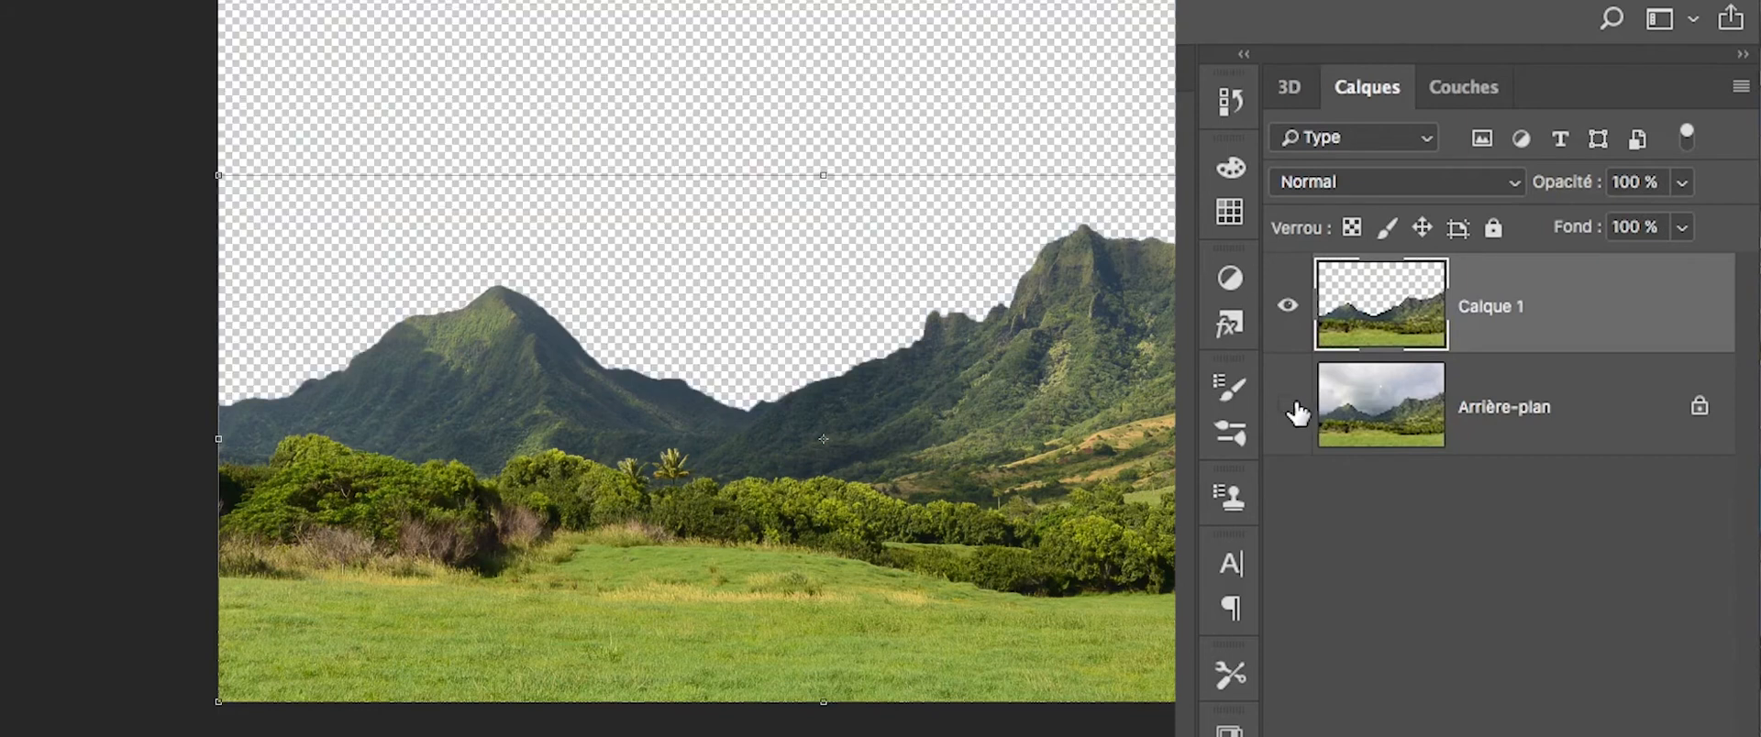
left_click(1538, 417)
left_click(1699, 406)
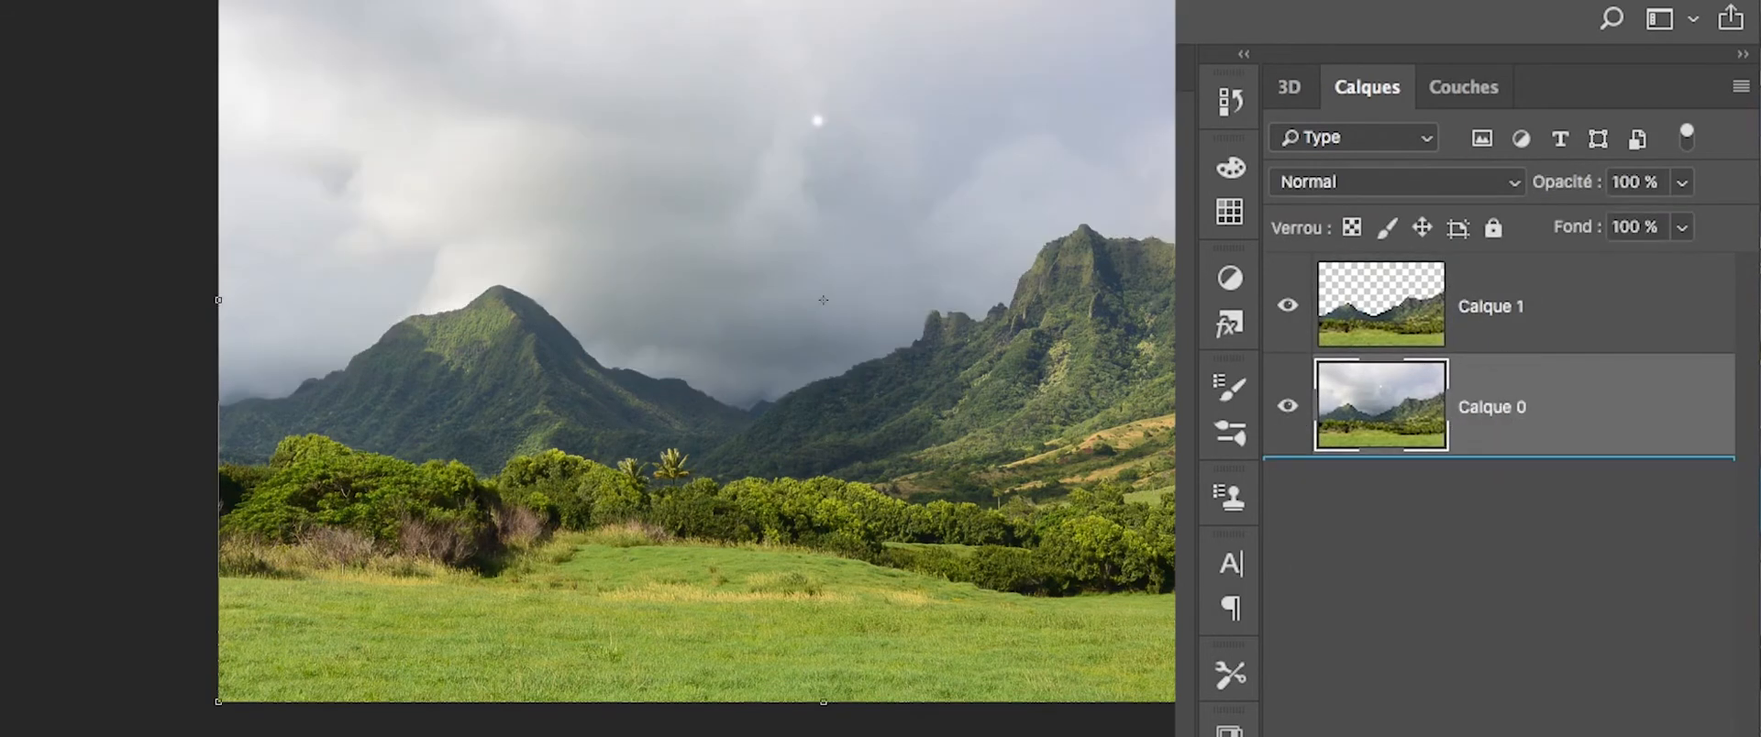
key("Delete")
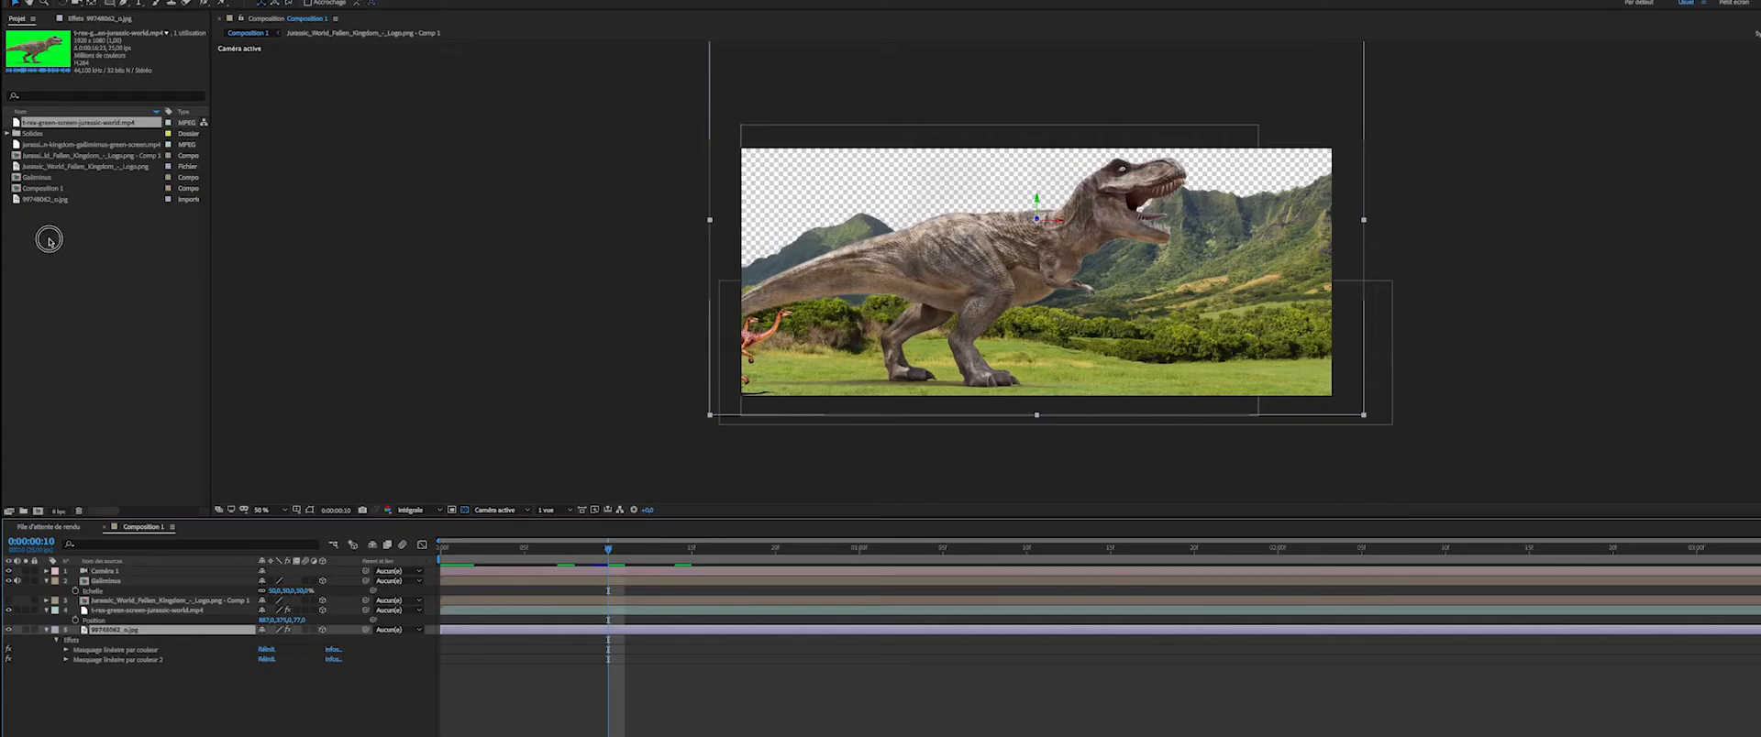
Switch to After Effects and import fond Jurassci.png from the Bureau folder as footage.
key("super+i")
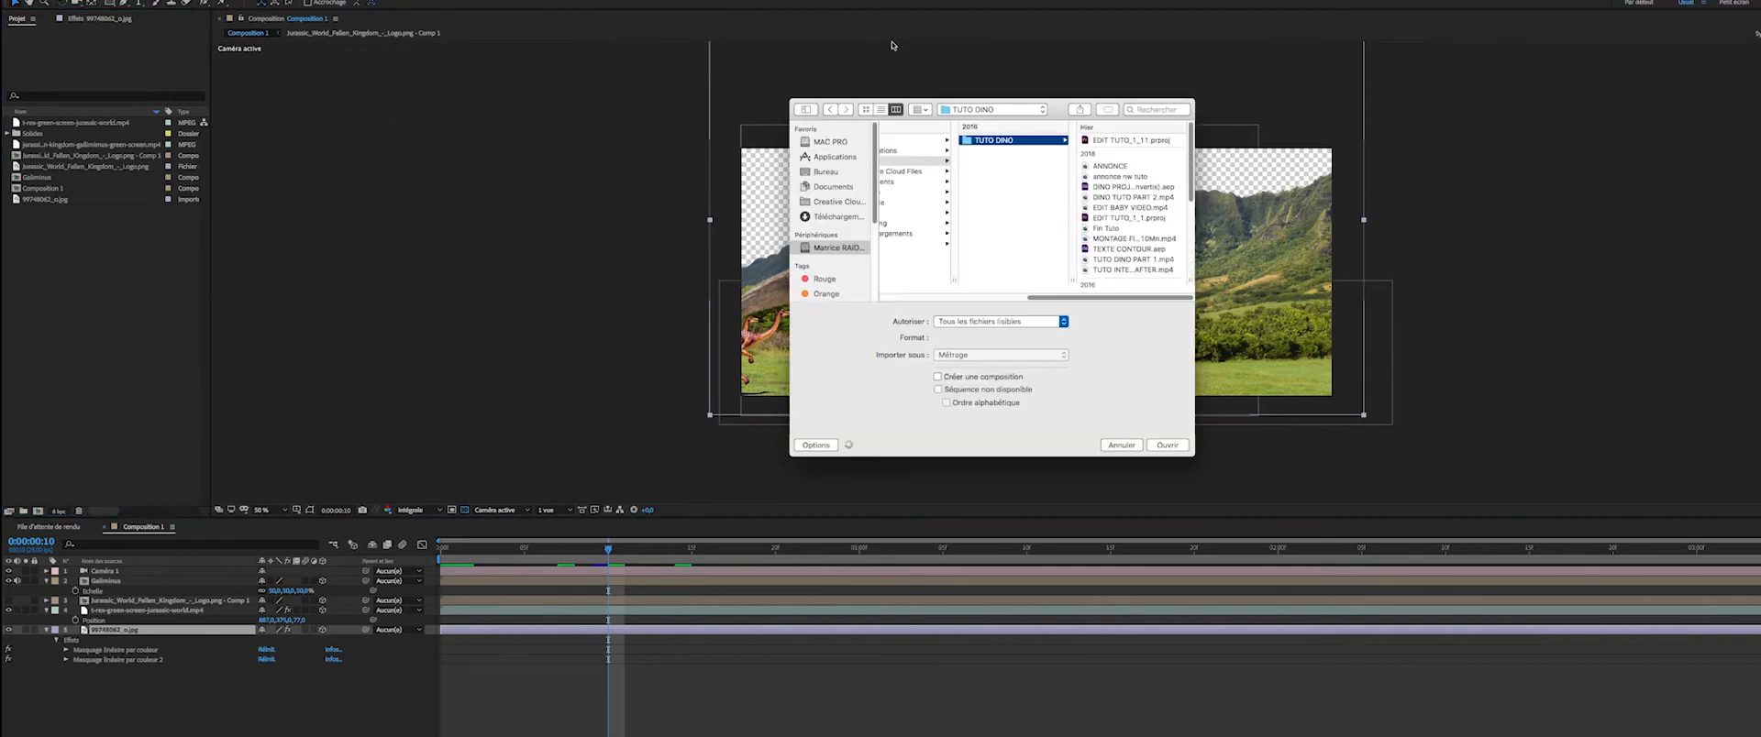
left_click(828, 173)
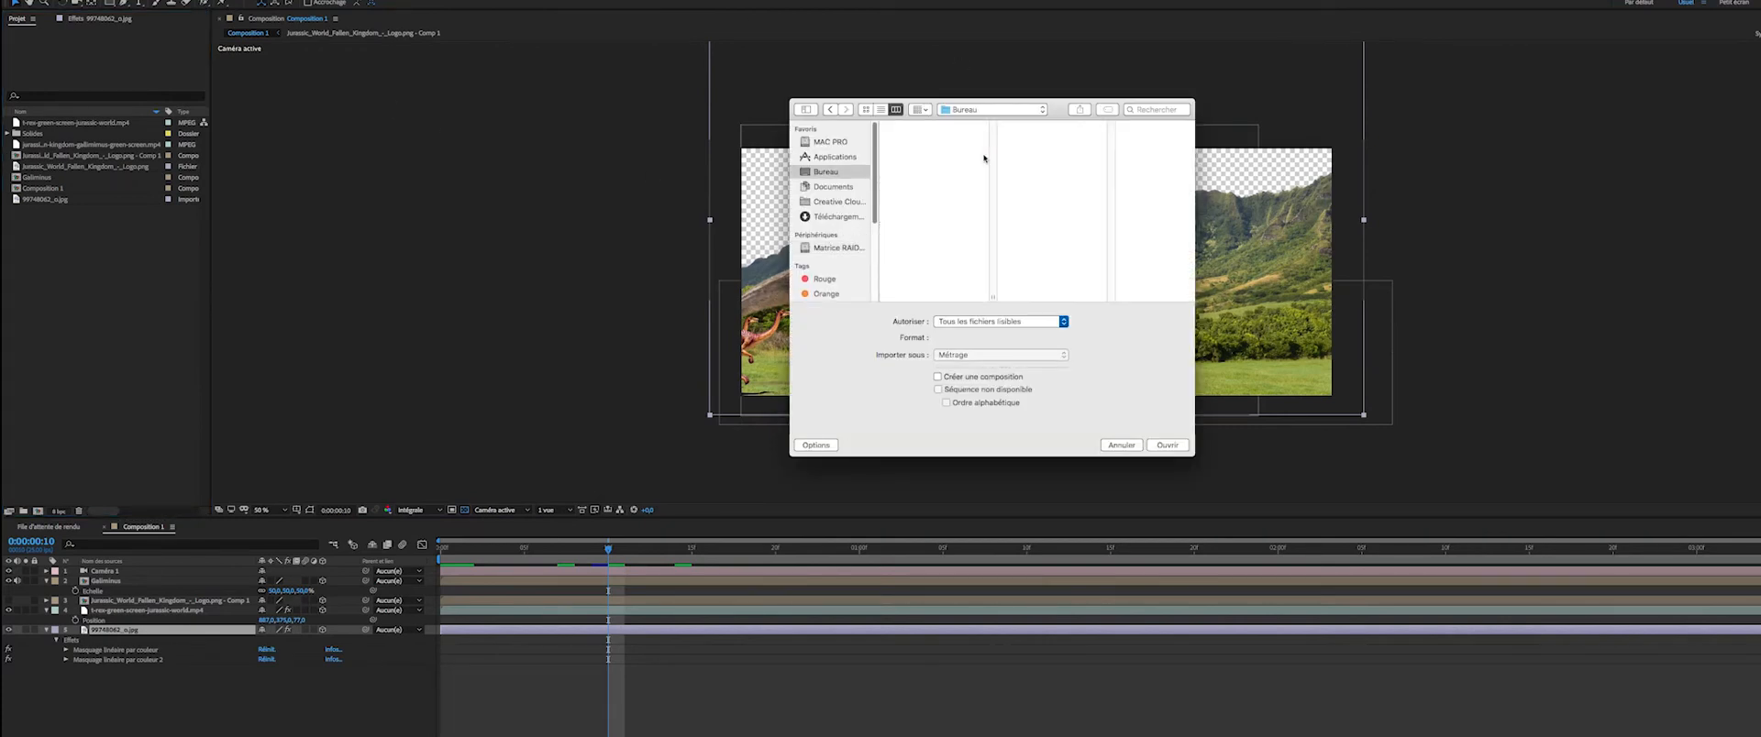
left_click(954, 144)
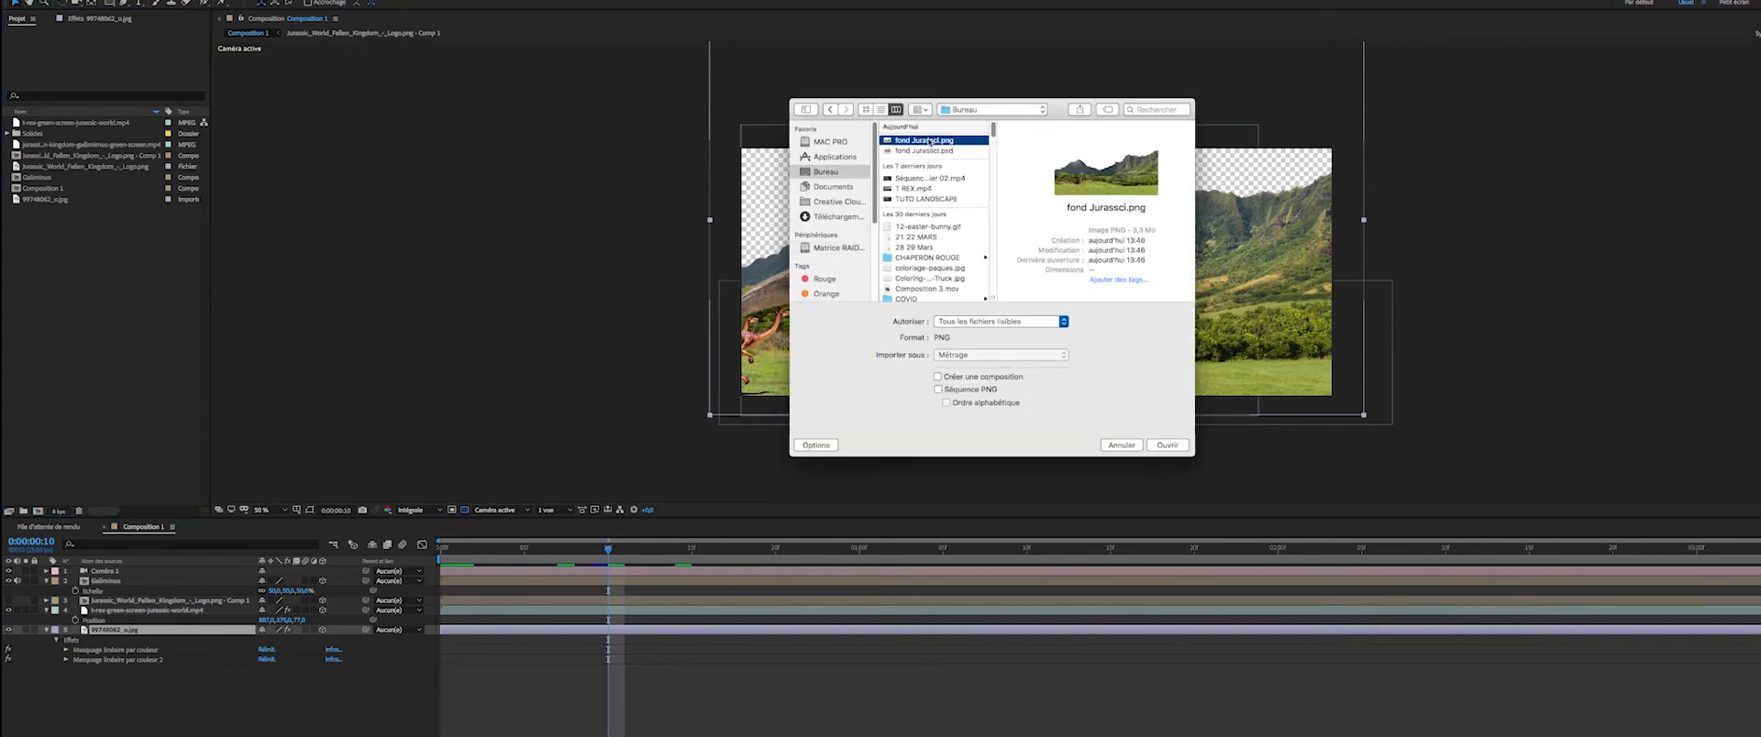
left_click_drag(953, 145, 94, 303)
left_click(1161, 445)
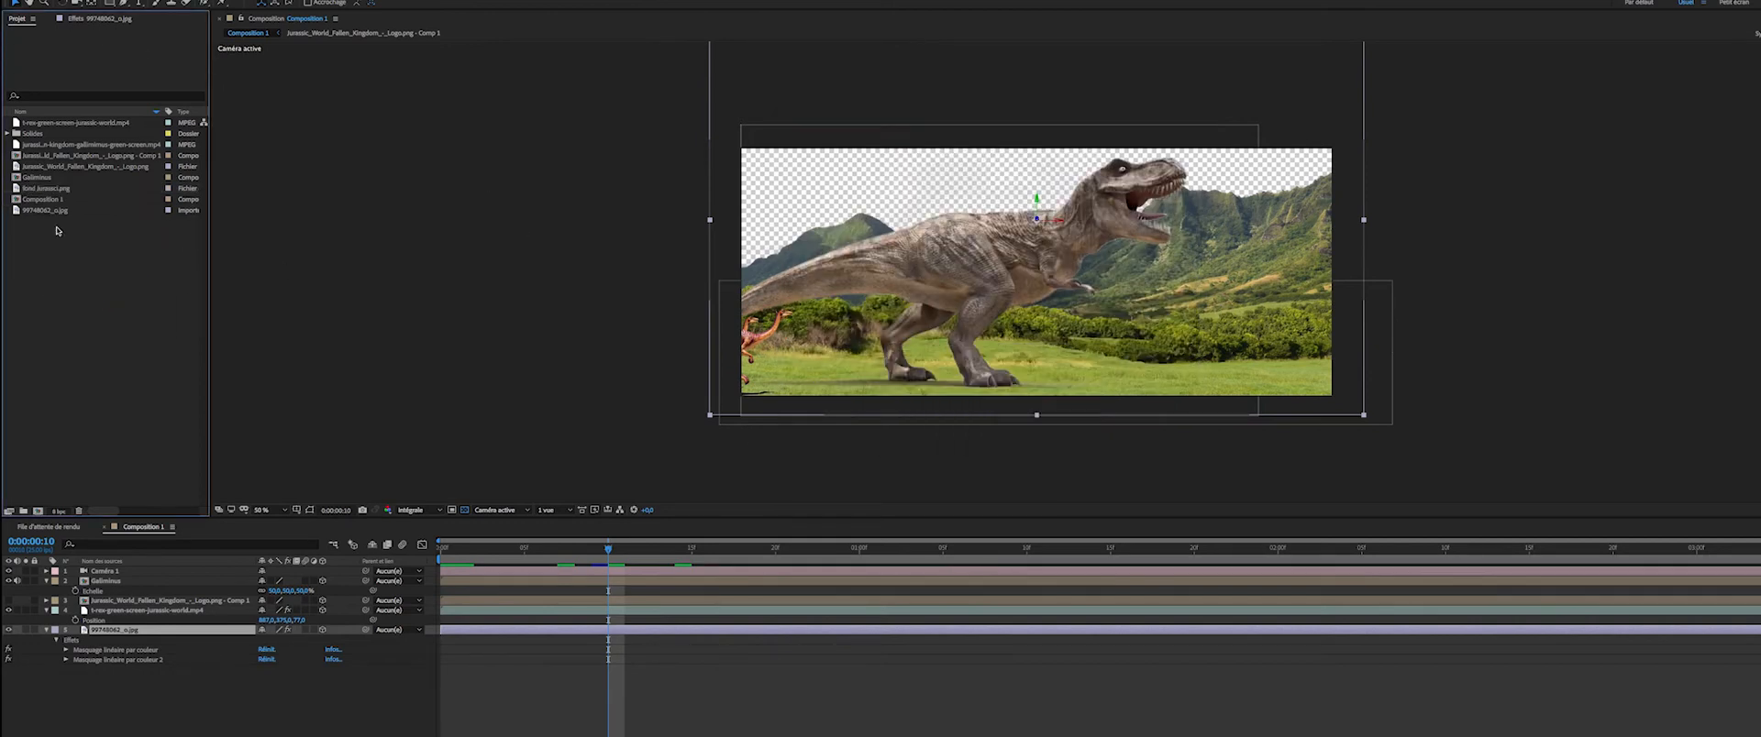
Check the transparent sky of fond Jurassci.png in the footage viewer and return to Composition 1.
double_click(16, 188)
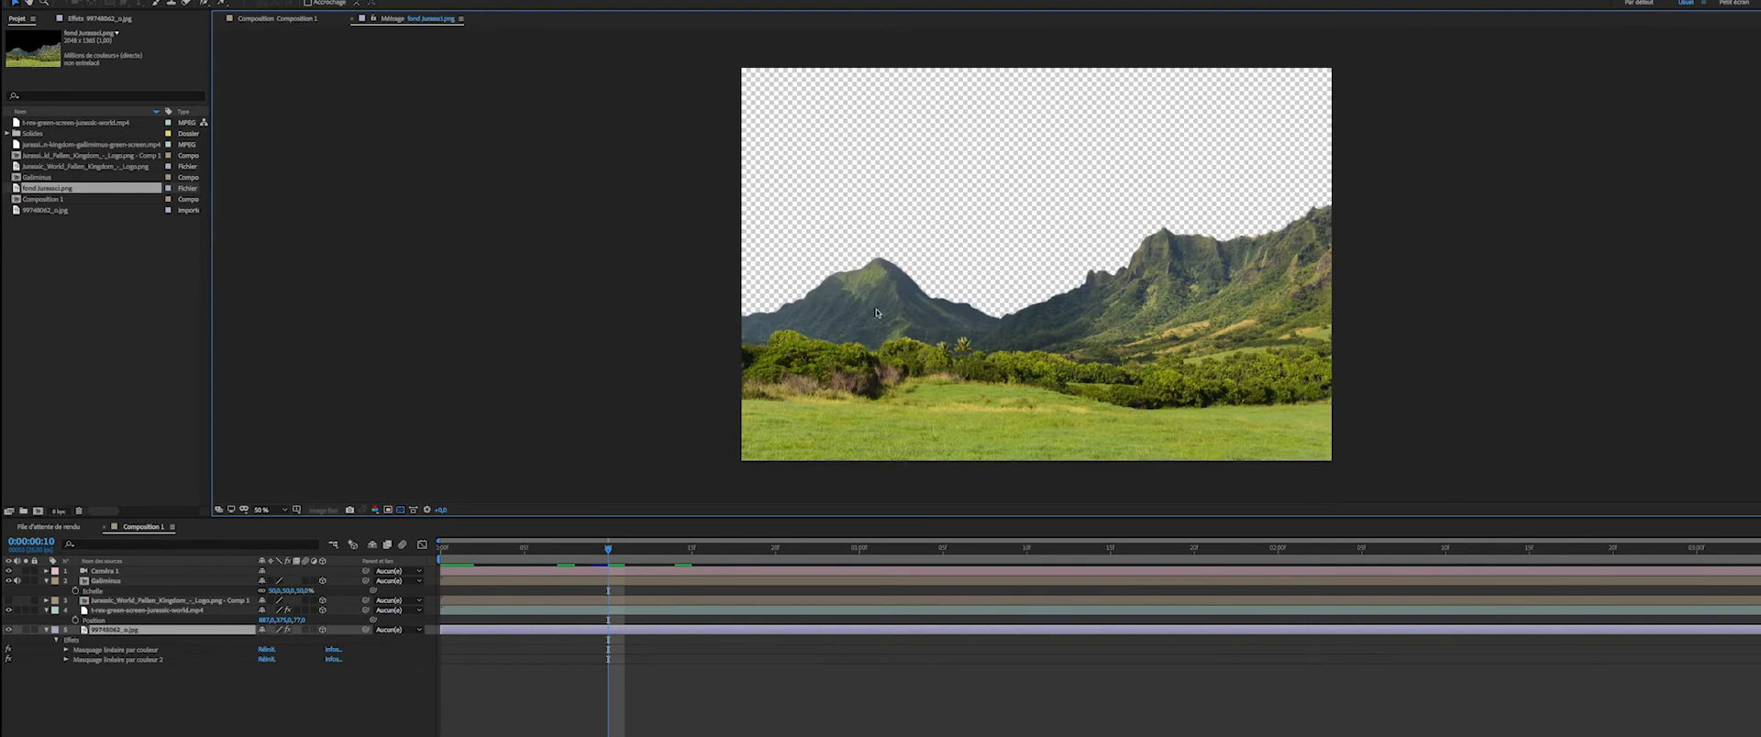
left_click(401, 511)
left_click(401, 510)
left_click(266, 18)
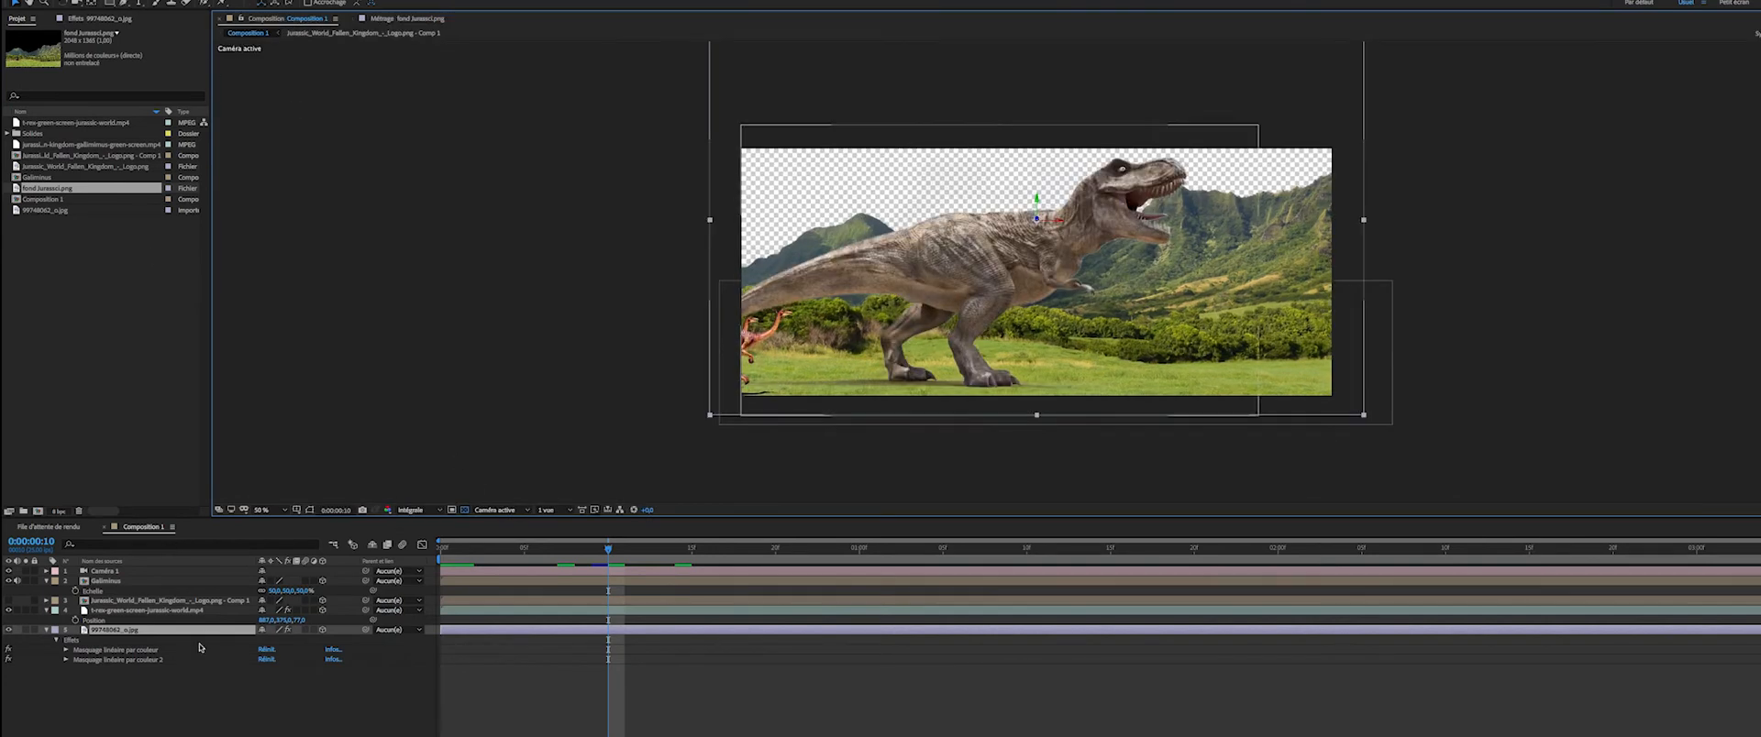
Preview Composition 1 from 0:00:00:12 to review the t-rex and the running dinosaurs against the landscape.
left_click_drag(57, 191, 65, 201)
key("ctrl+z")
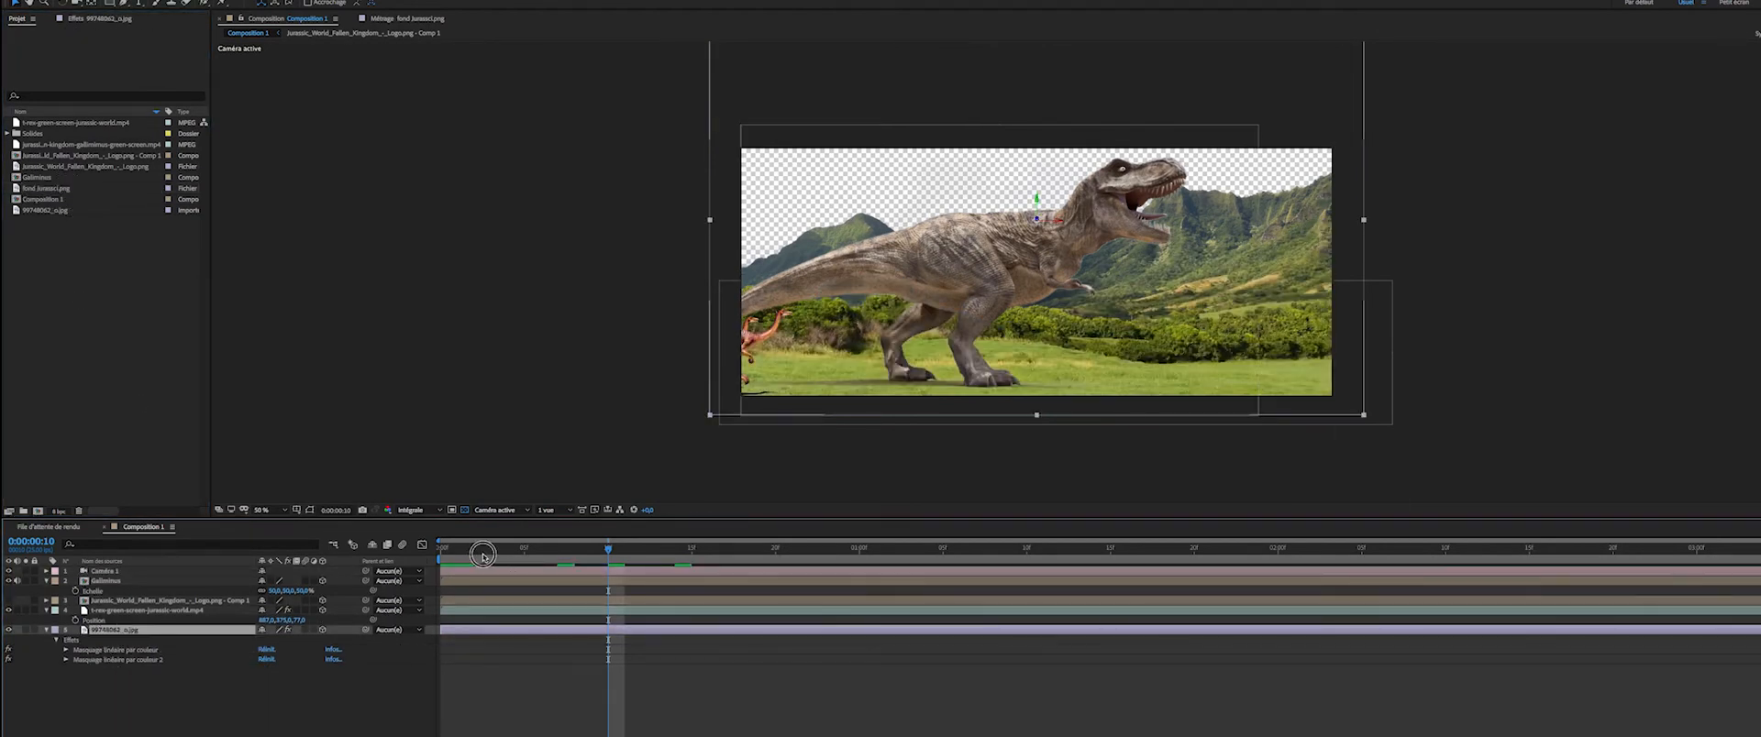
left_click_drag(483, 554, 647, 576)
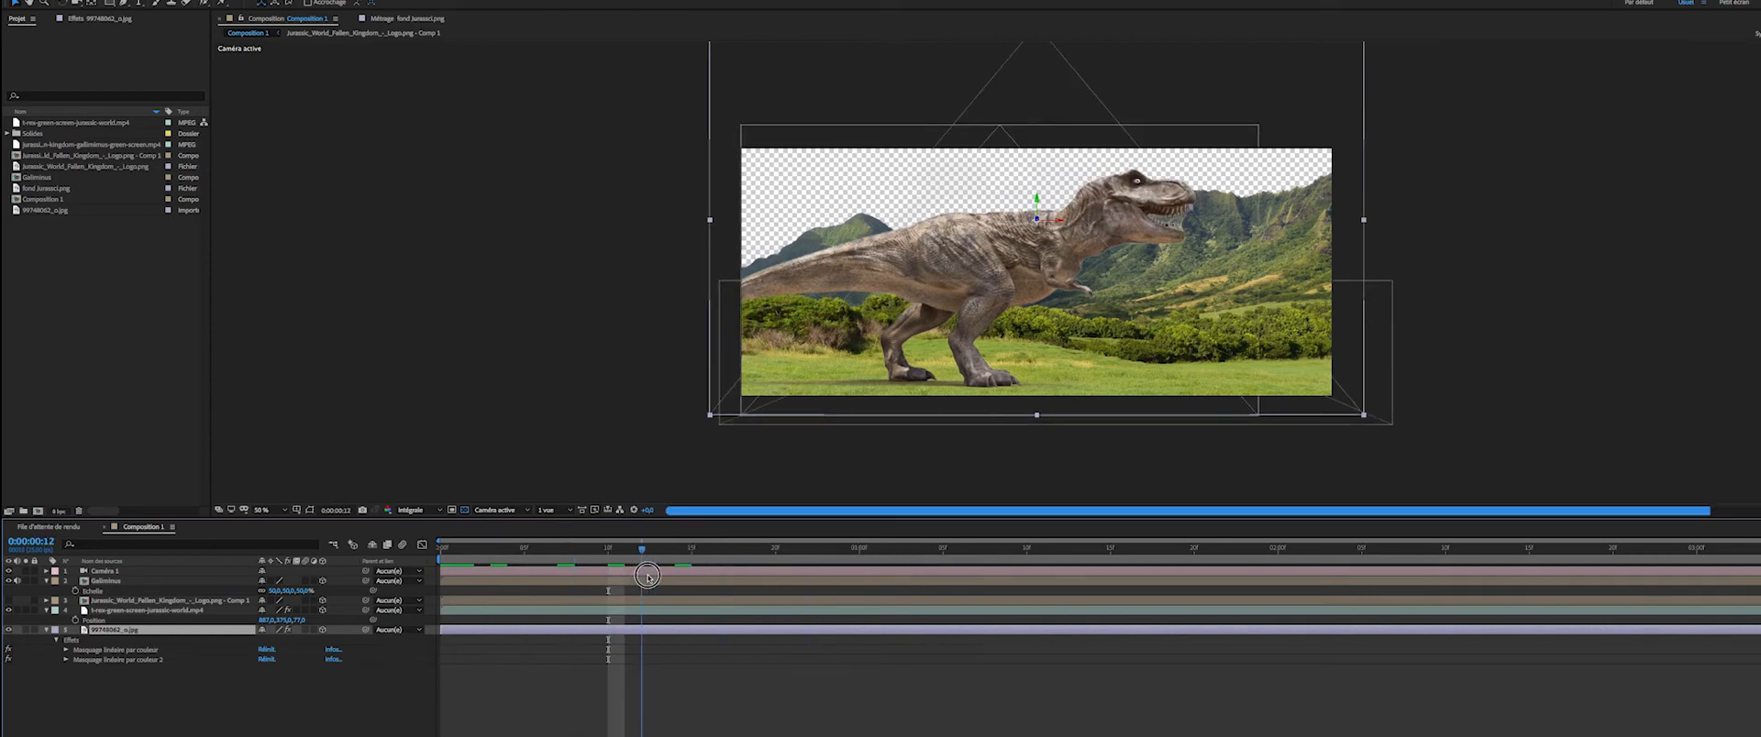
key("space")
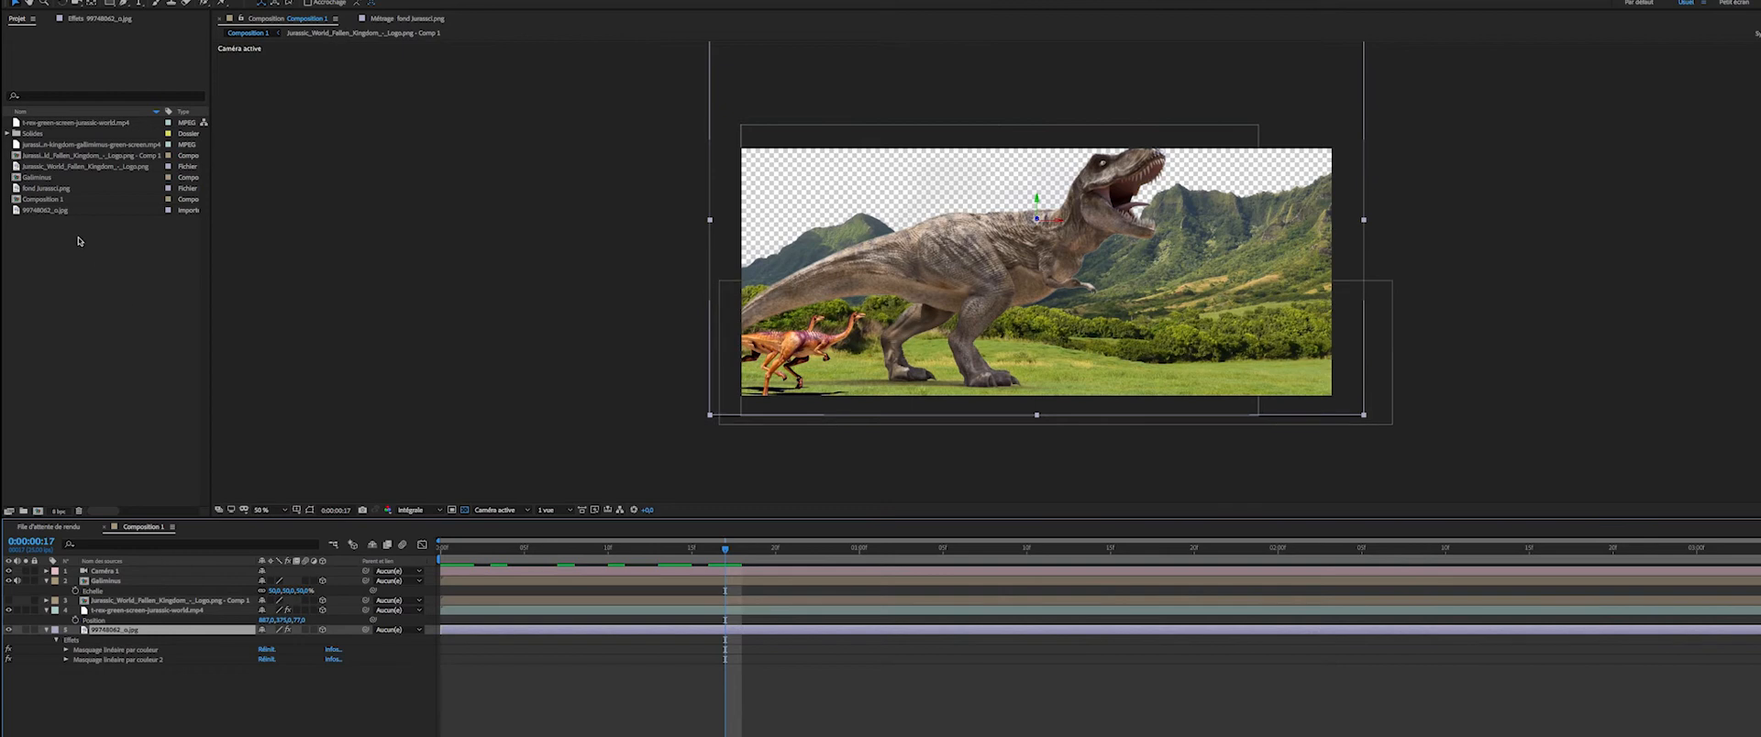
Replace the 99748062_o.jpg background layer in Composition 1 with the fond Jurassci.png footage.
left_click(38, 211)
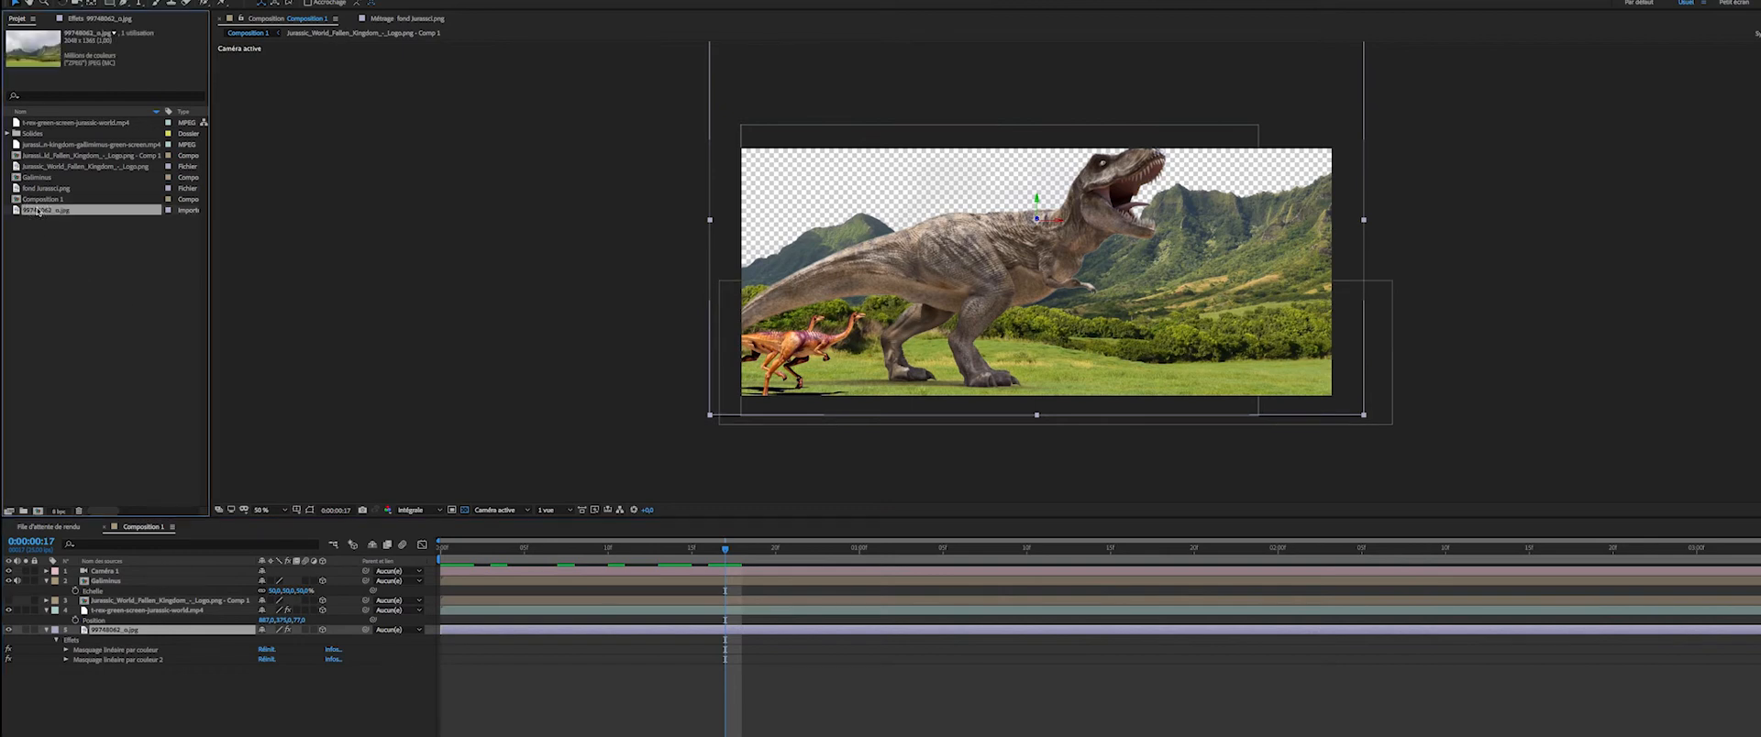
left_click_drag(49, 191, 122, 631)
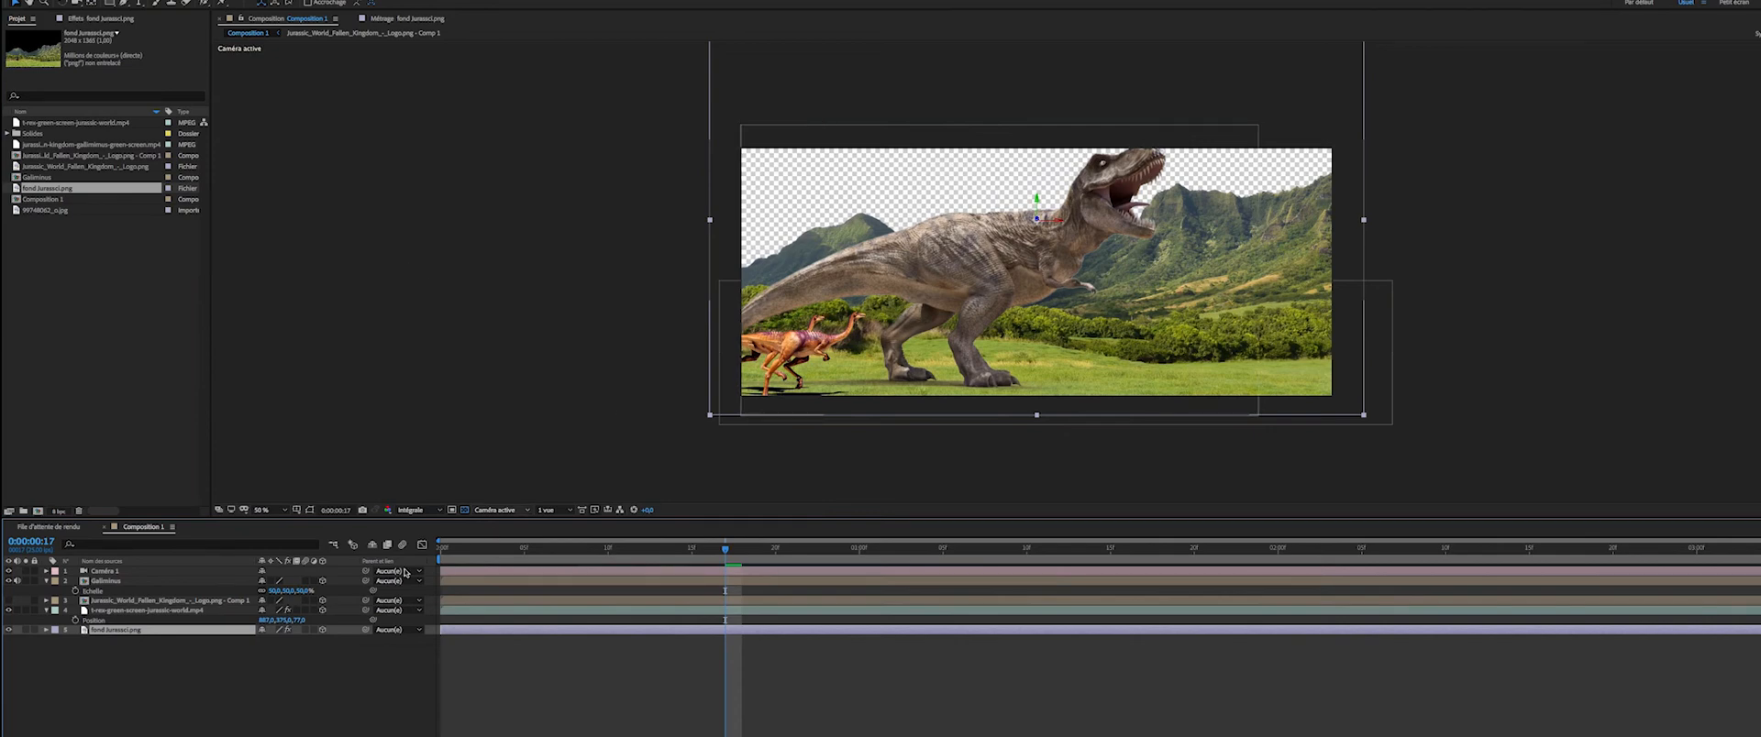
scroll(1274, 201, "up", 1)
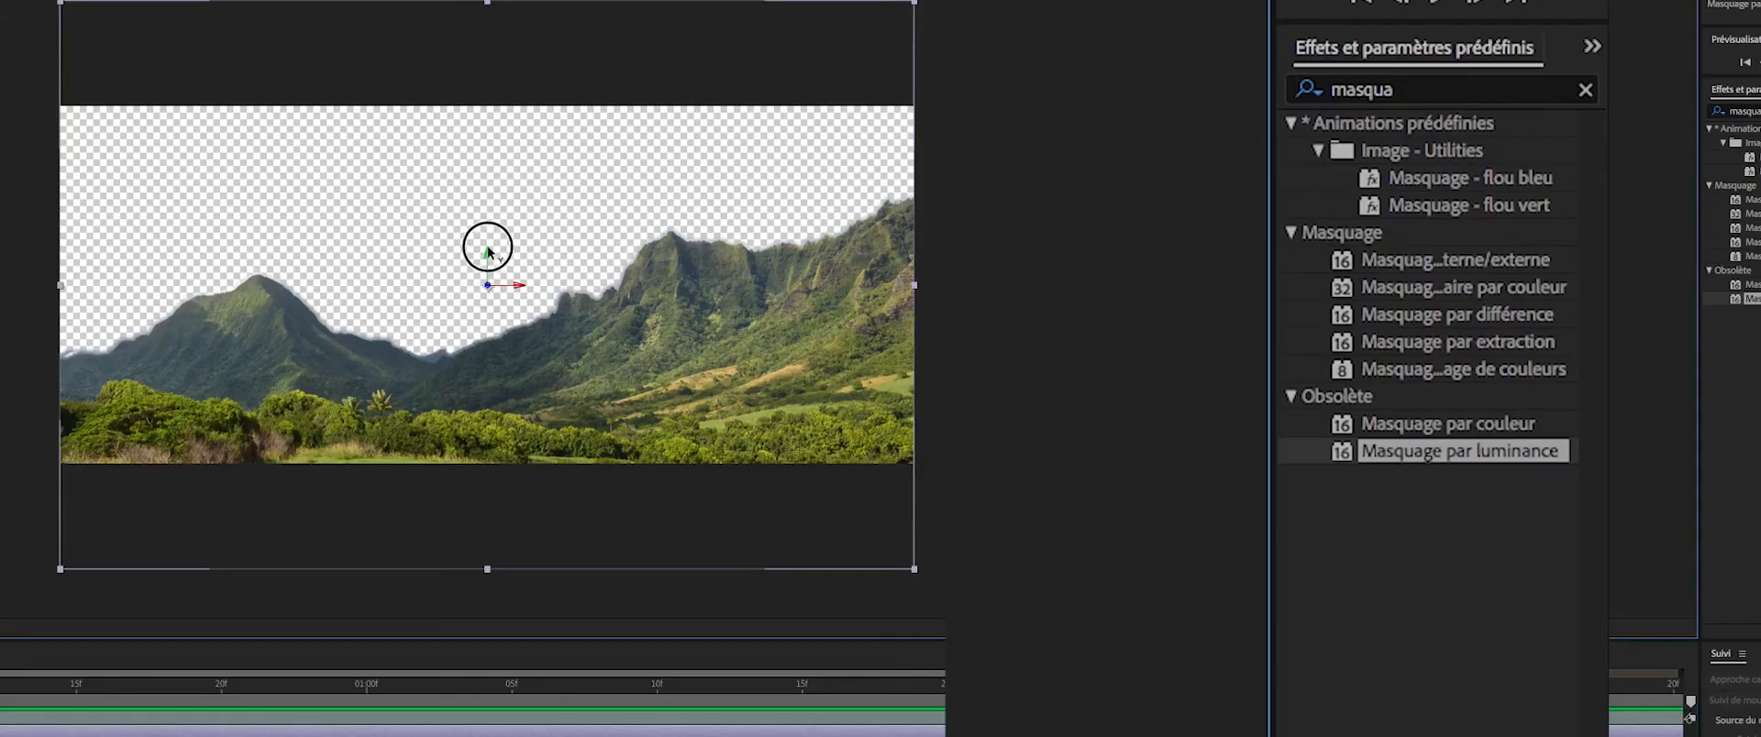
Apply Keylight (1.2) to the t-rex green-screen layer and sample the green background as its Screen Colour.
left_click_drag(483, 246, 487, 285)
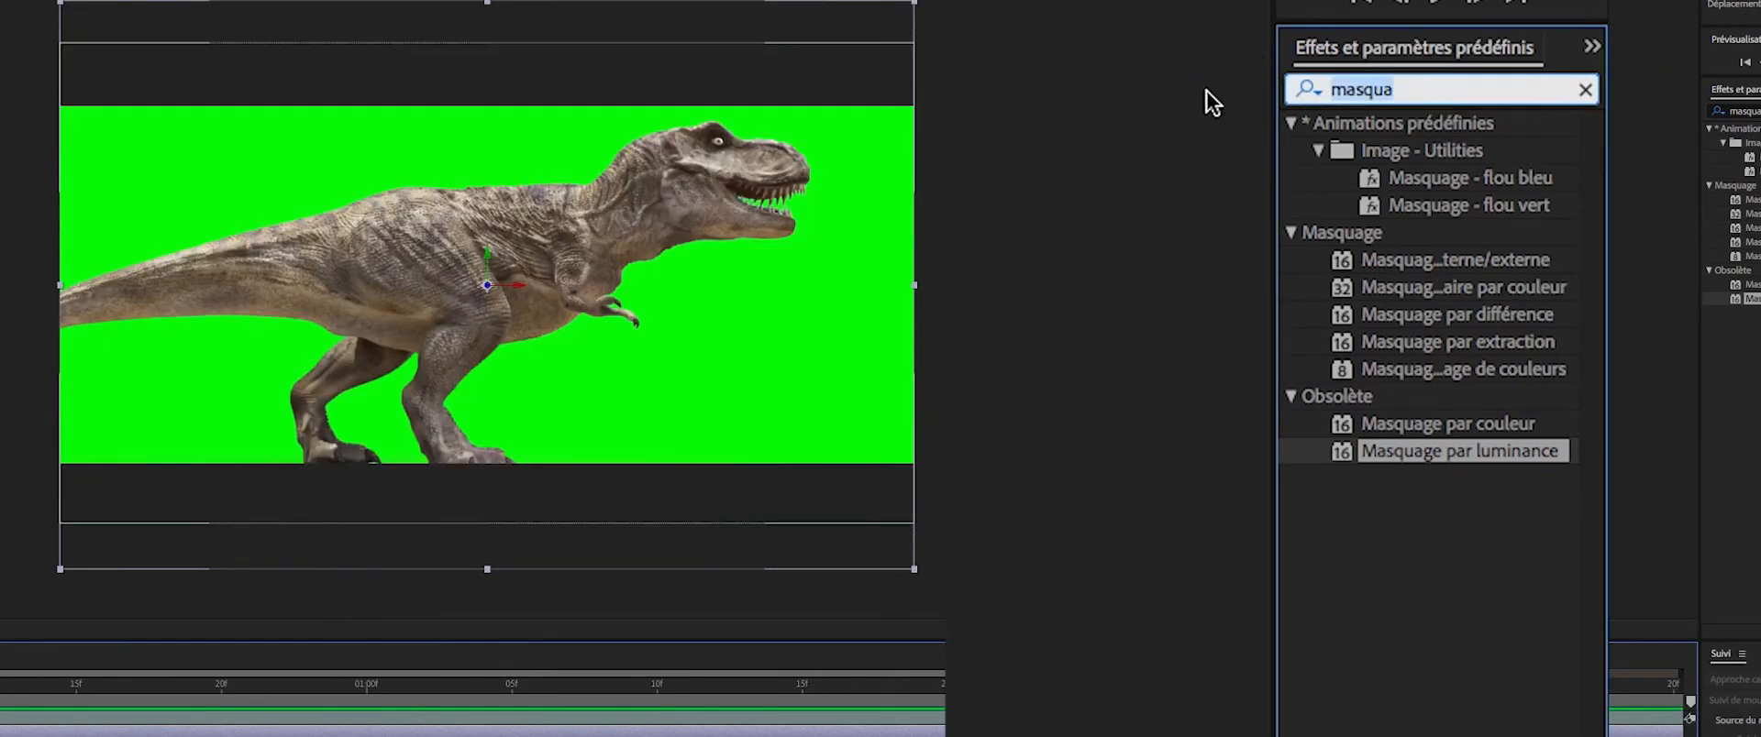
type("key")
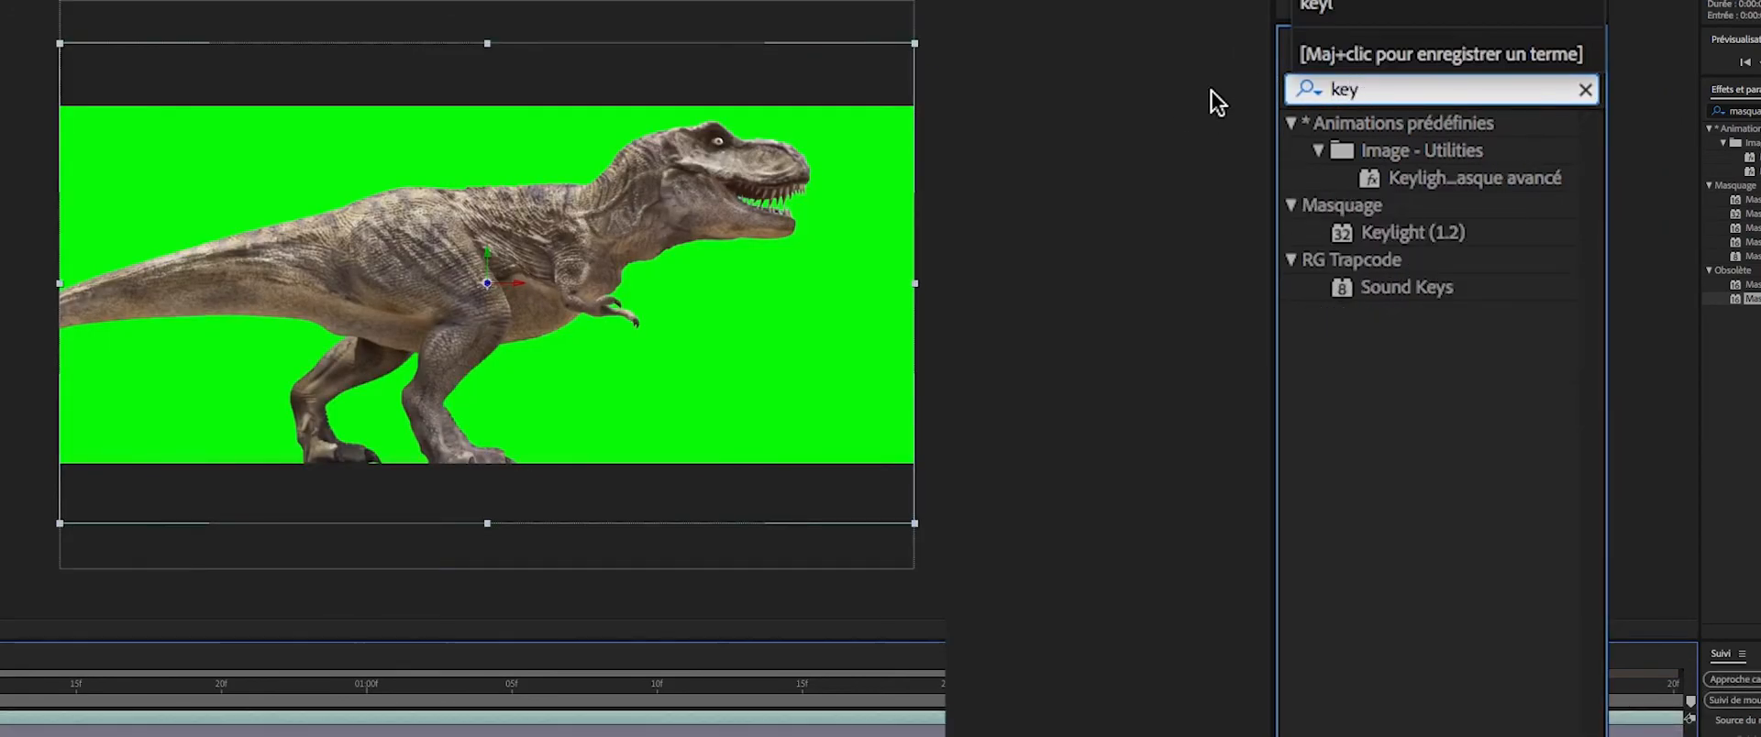
double_click(1450, 236)
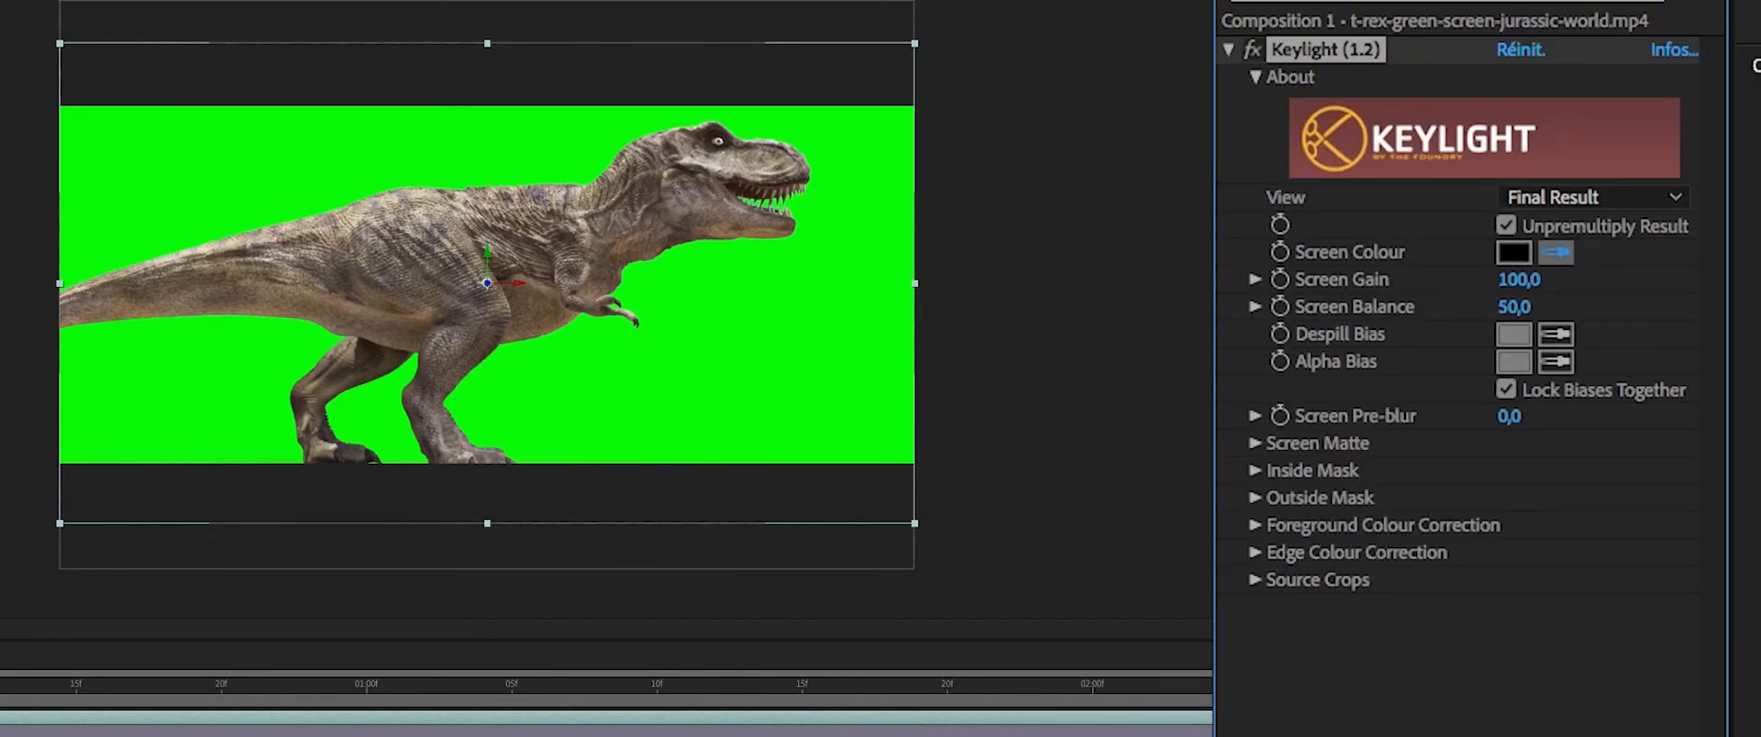
left_click(741, 310)
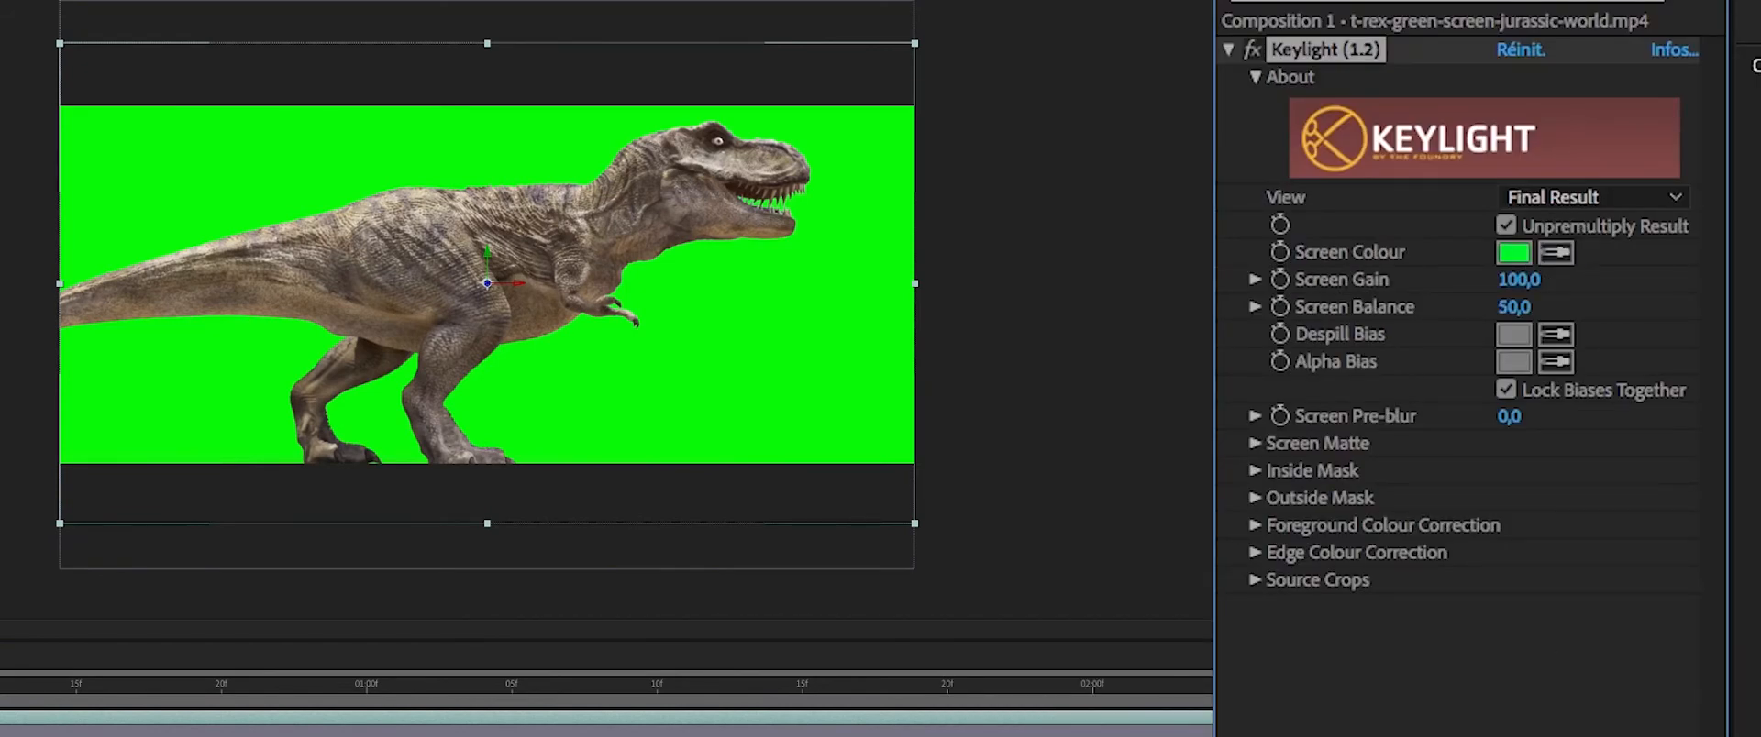
left_click(409, 149)
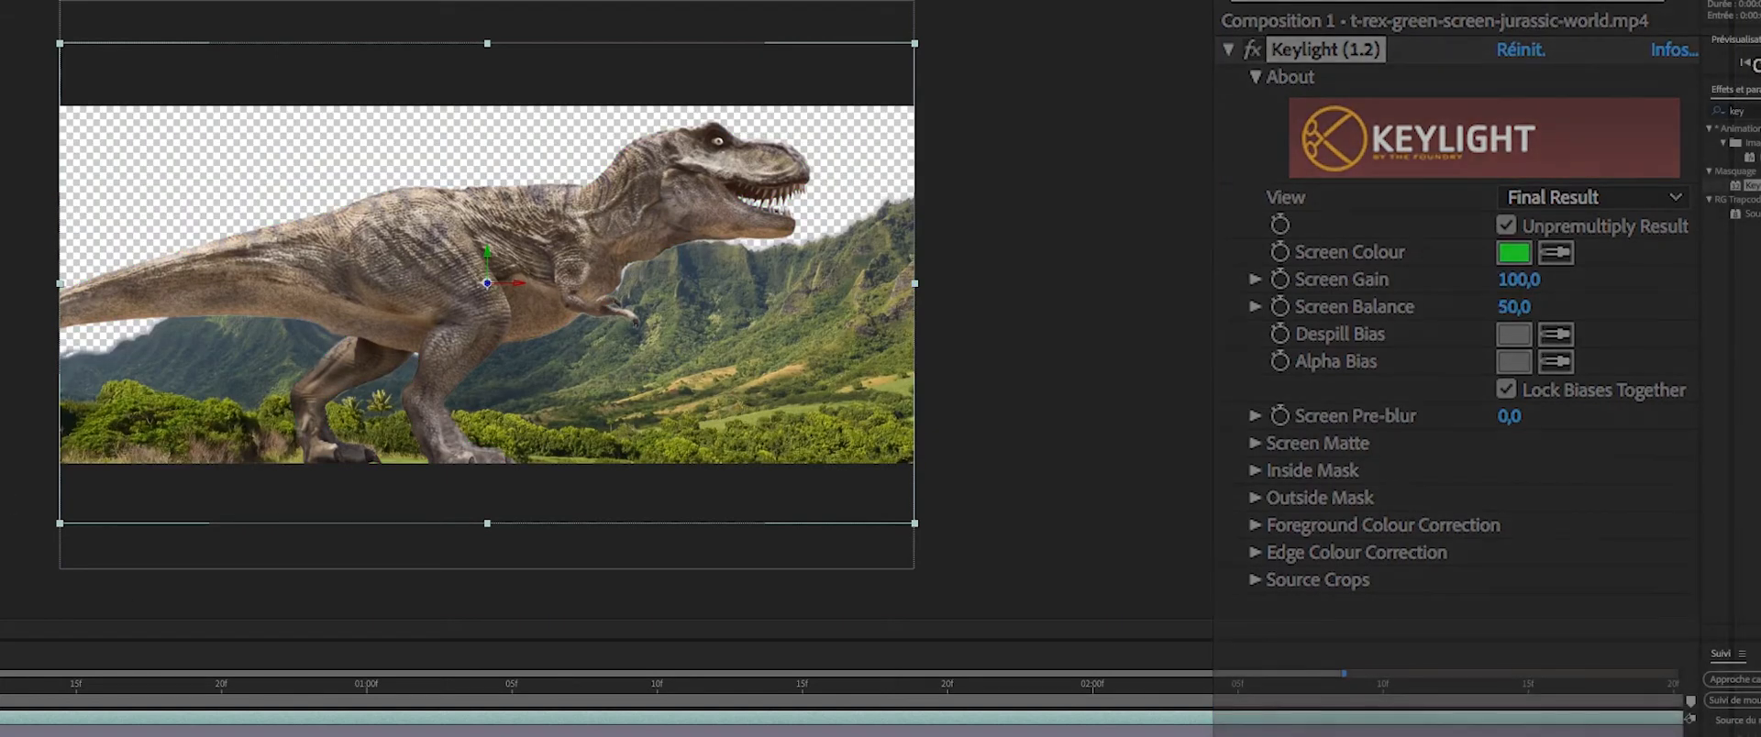
Scrub through the composition to check the keyed t-rex against the landscape, undoing and redoing the last change.
left_click_drag(76, 699, 221, 711)
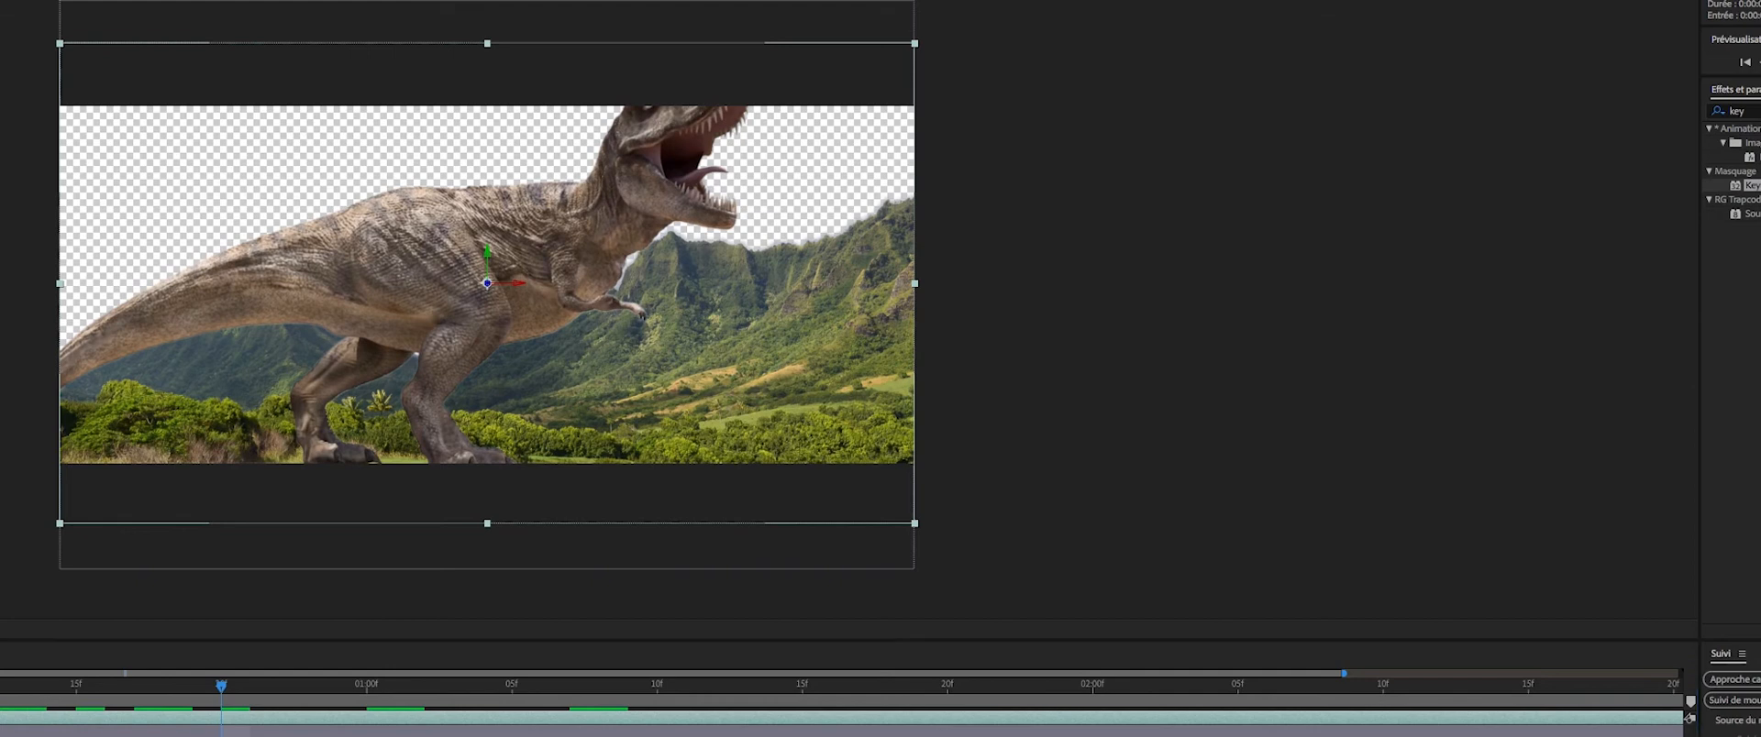
key("ctrl+z")
key("ctrl+shift+z")
key("ctrl+z")
key("ctrl+shift+z")
left_click_drag(221, 688, 19, 704)
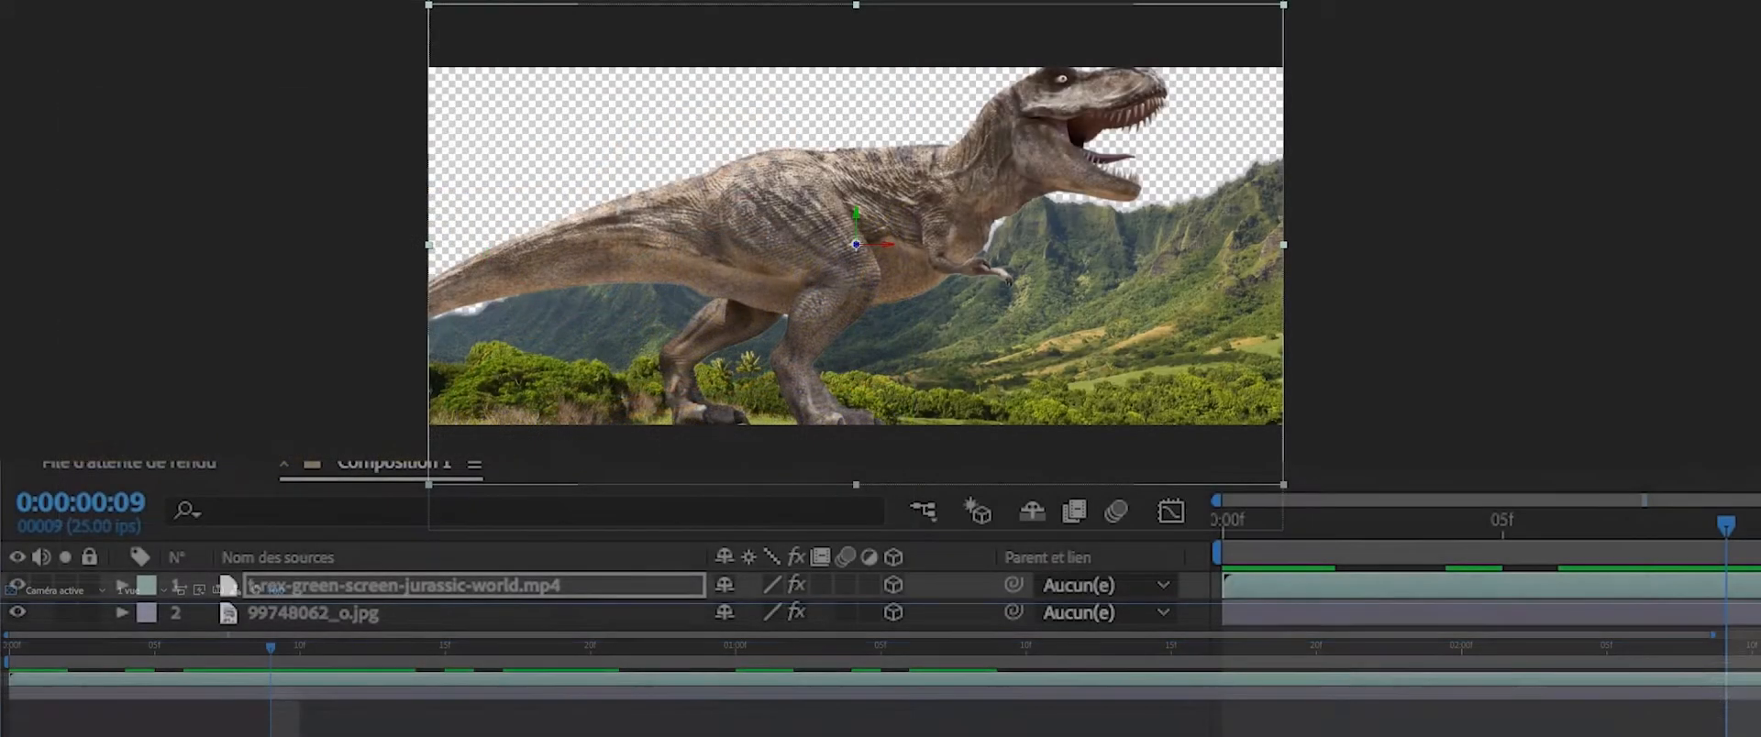
Push the 99748062_o.jpg landscape layer back in depth by setting its Z position to 129.
left_click(341, 611)
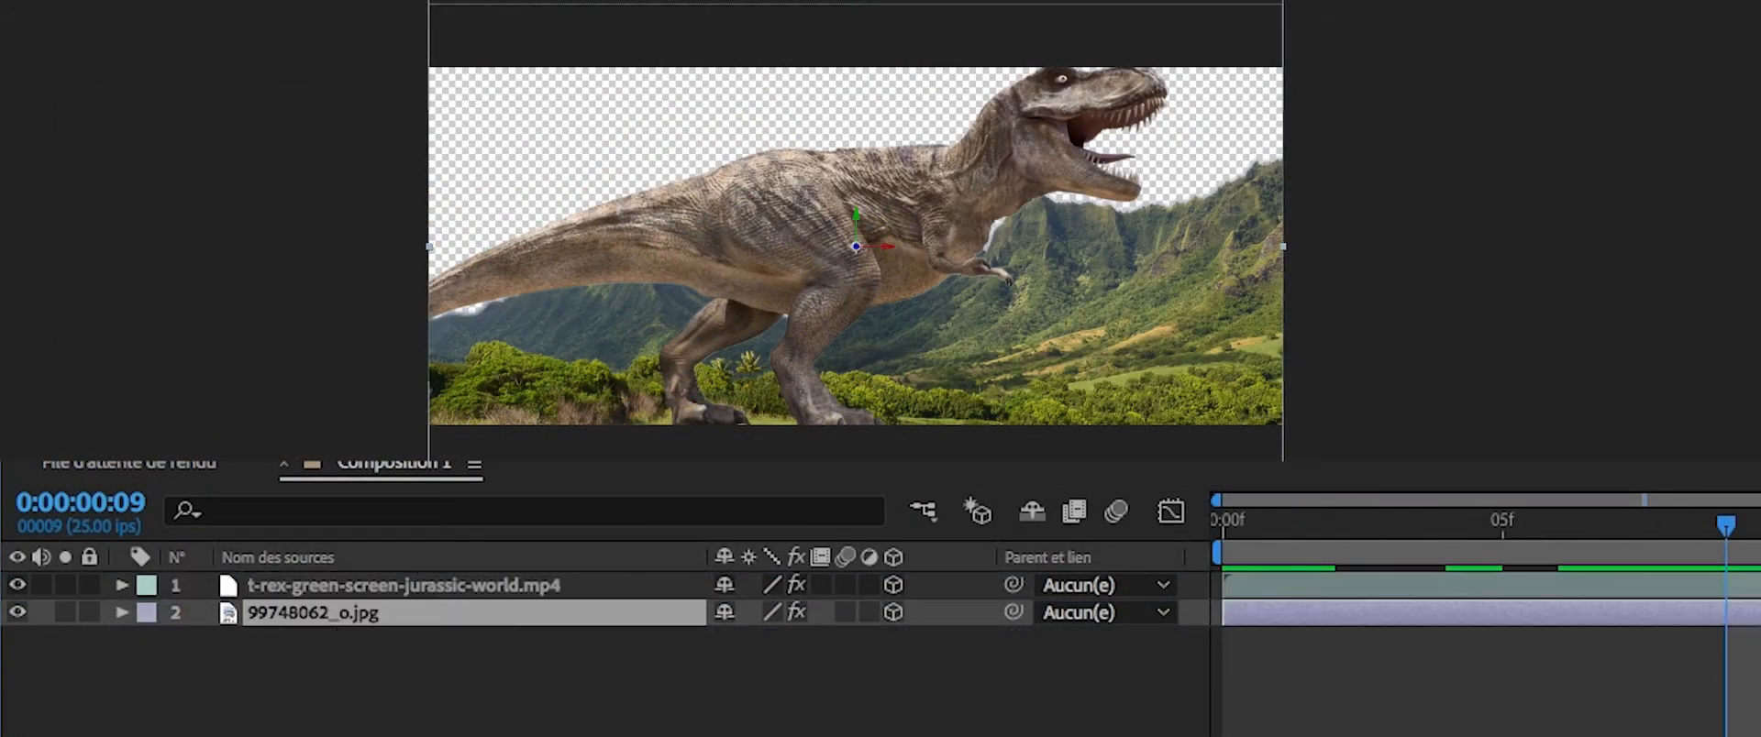
key("p")
left_click_drag(833, 647, 590, 678)
Set the t-rex layer's position to 1024, 393, -180 and play the composition to check the depth between layers.
left_click(503, 587)
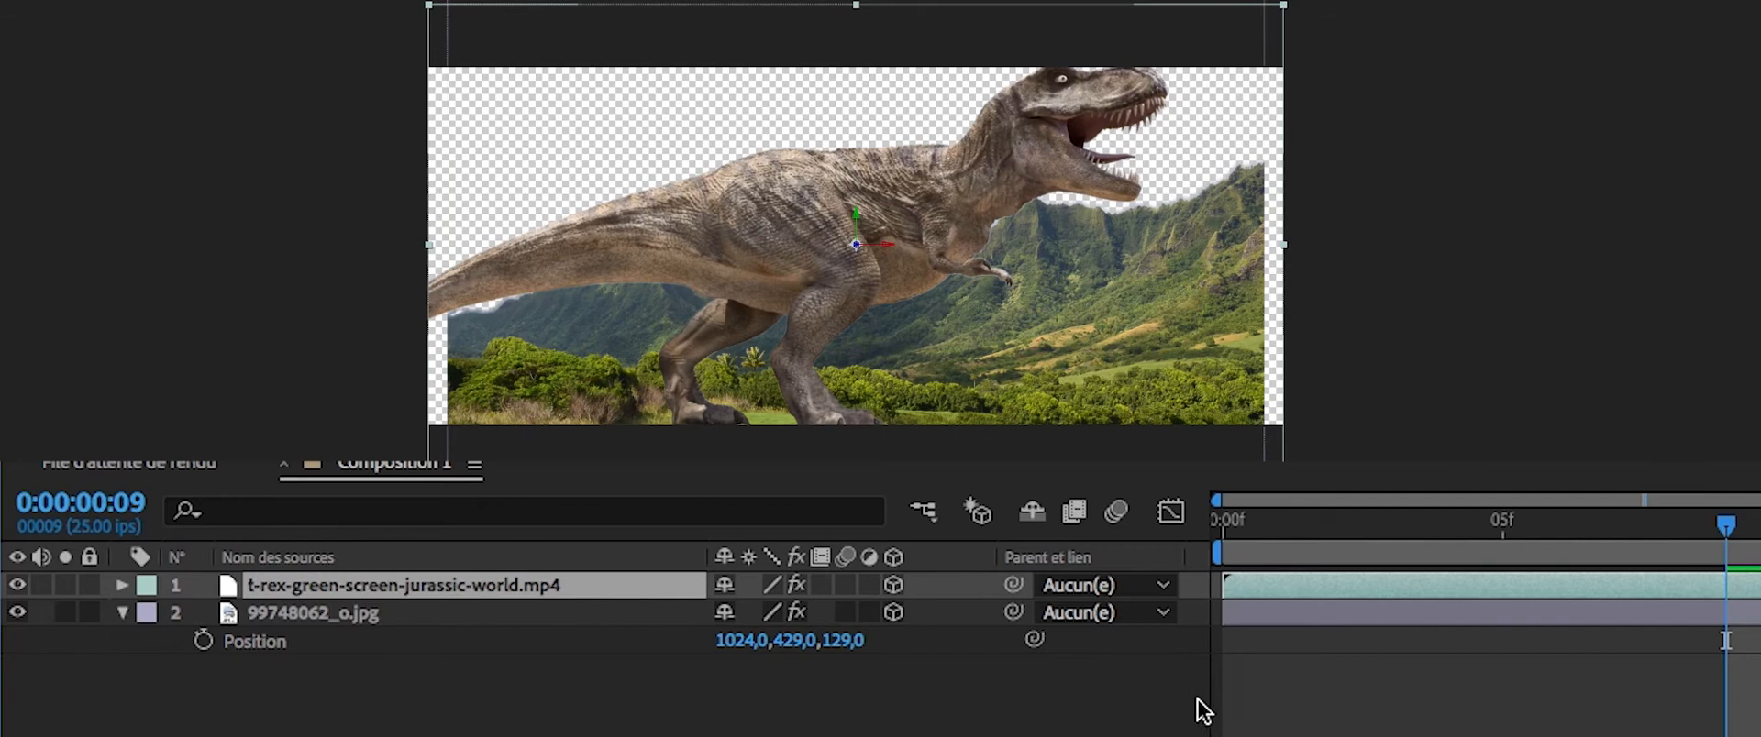
key("p")
left_click_drag(840, 614, 719, 647)
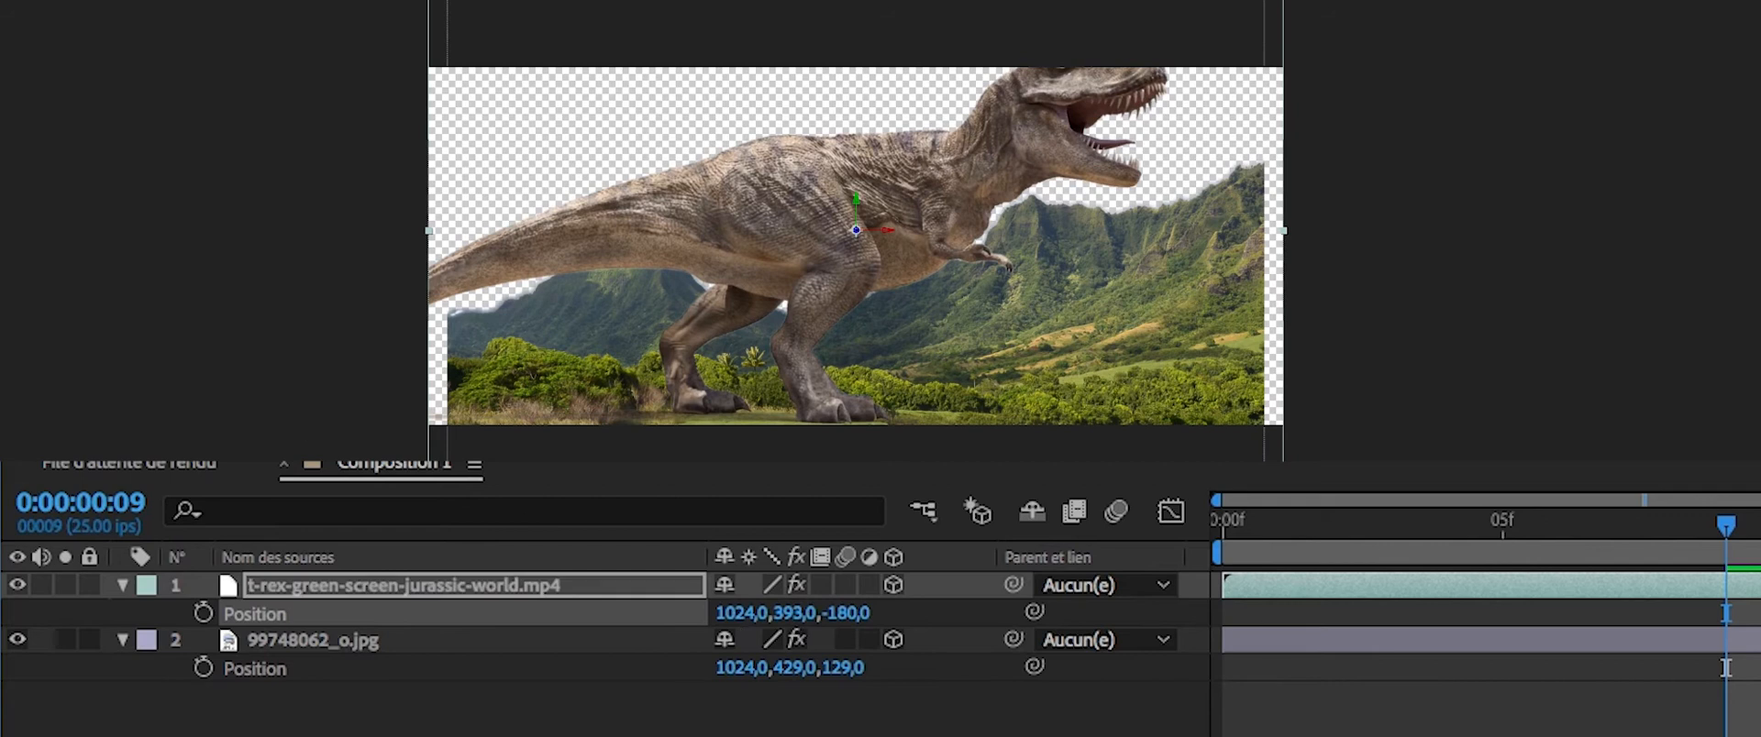
left_click_drag(1664, 538, 1223, 560)
key("space")
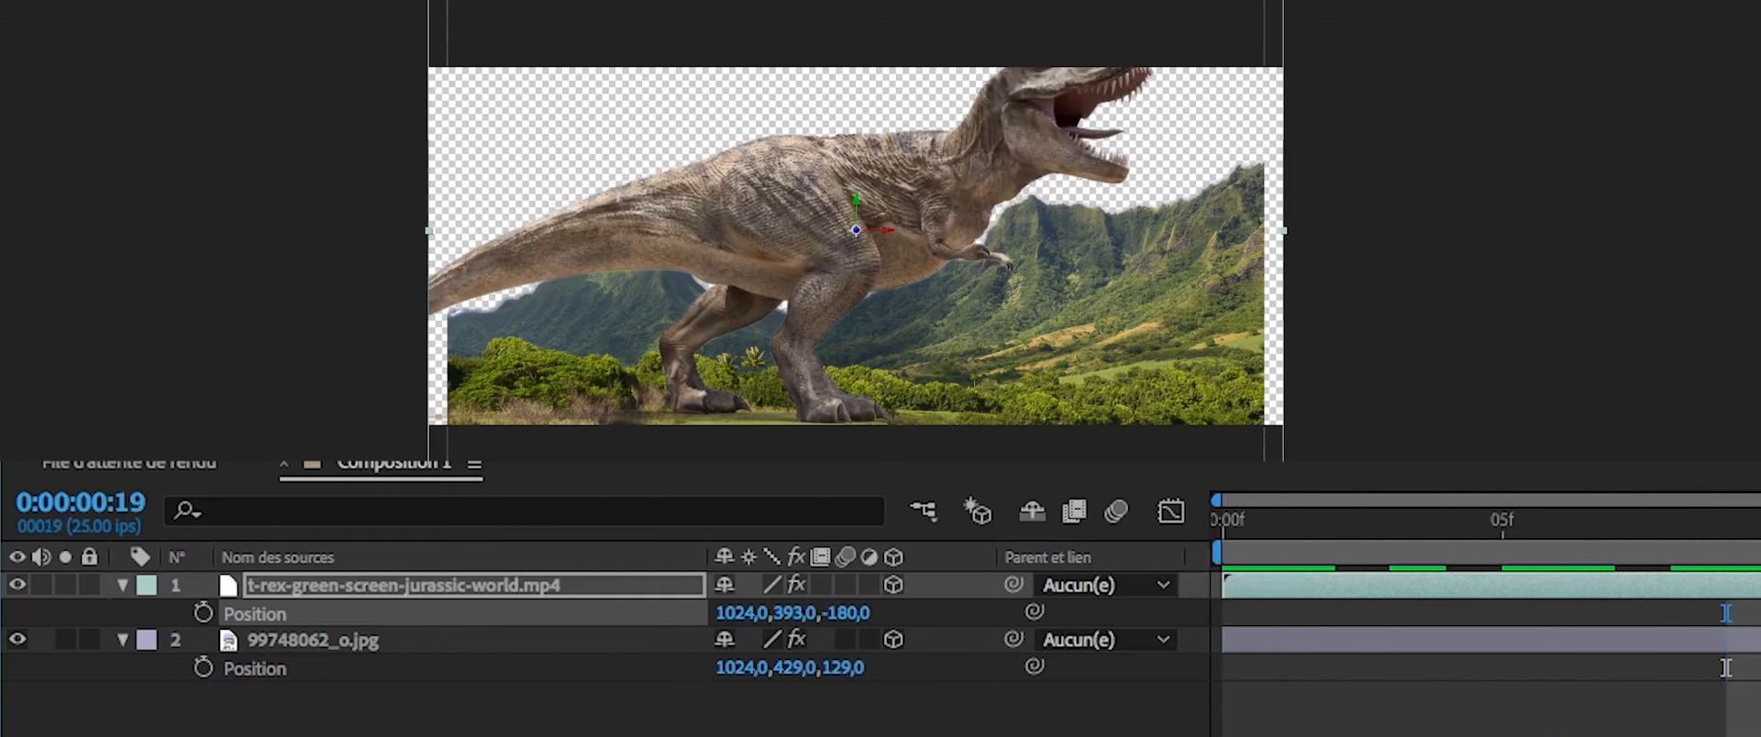
left_click_drag(1760, 538, 1558, 537)
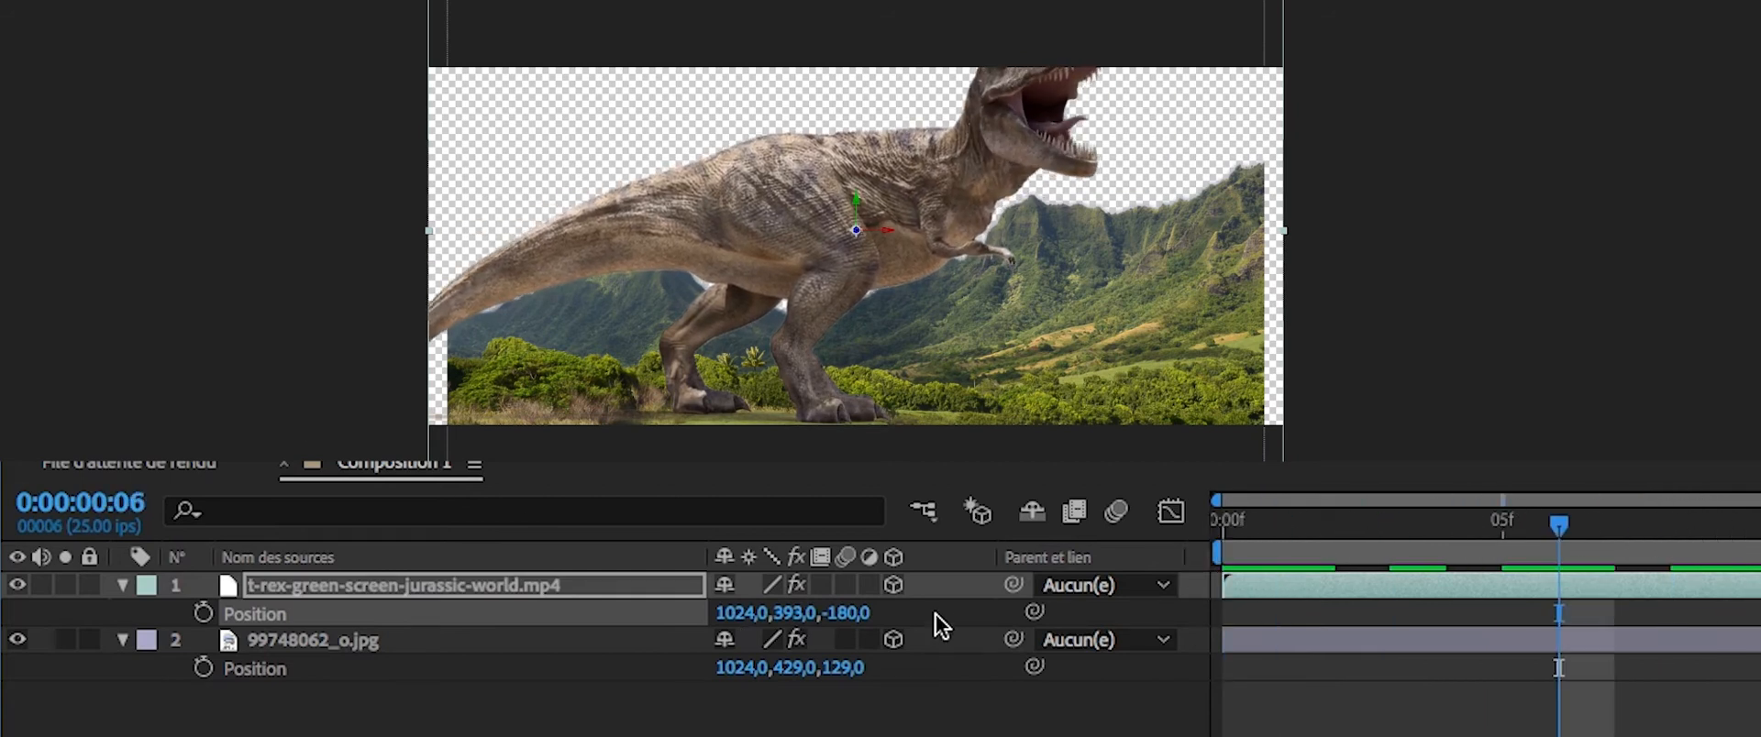
Raise the 99748062_o.jpg landscape layer by setting its Y position to 227.
left_click(316, 640)
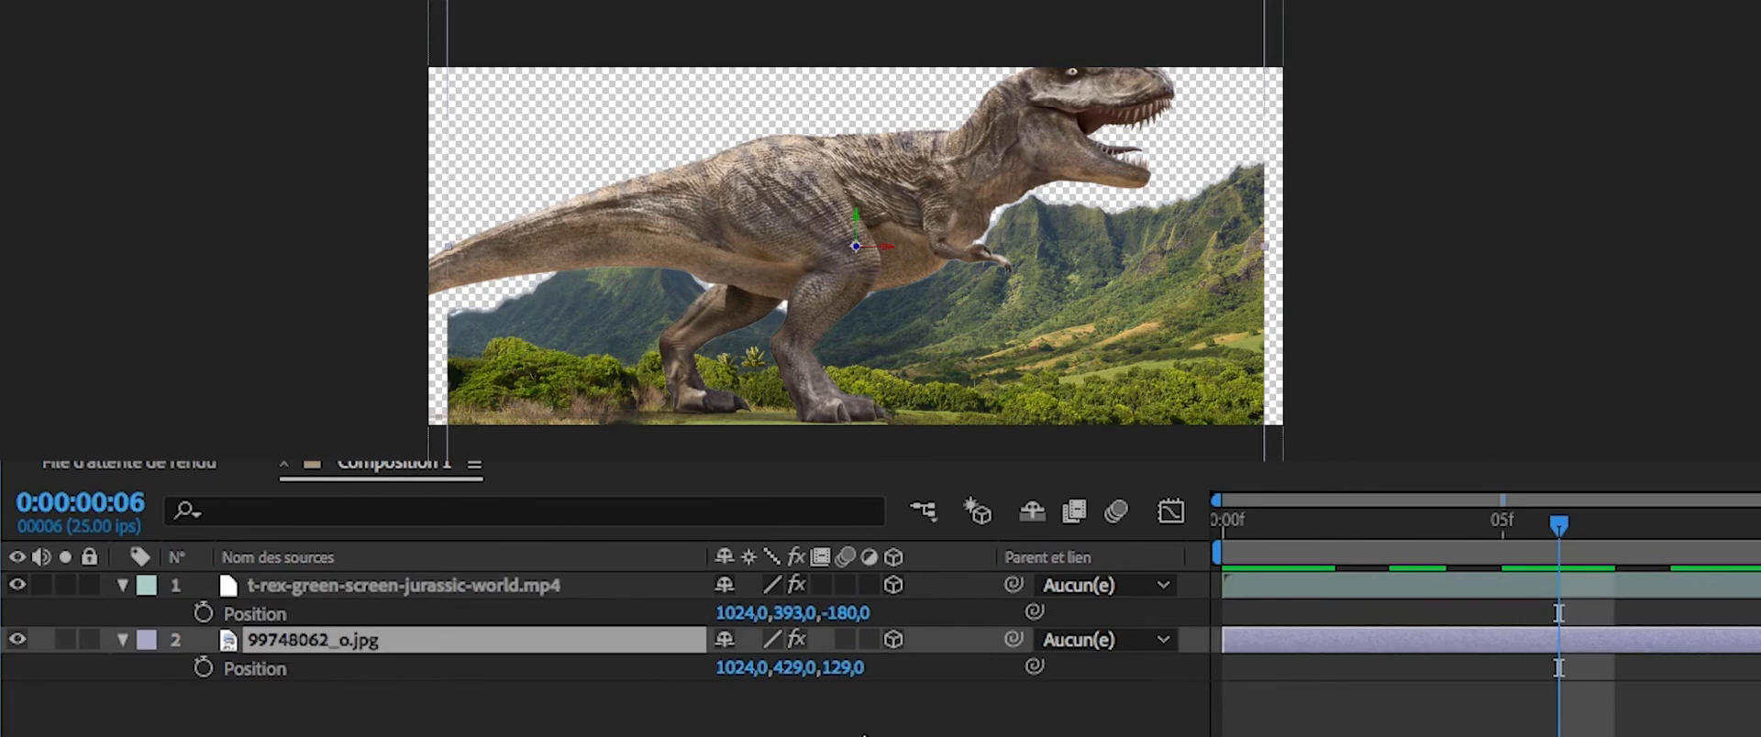
left_click_drag(775, 668, 453, 706)
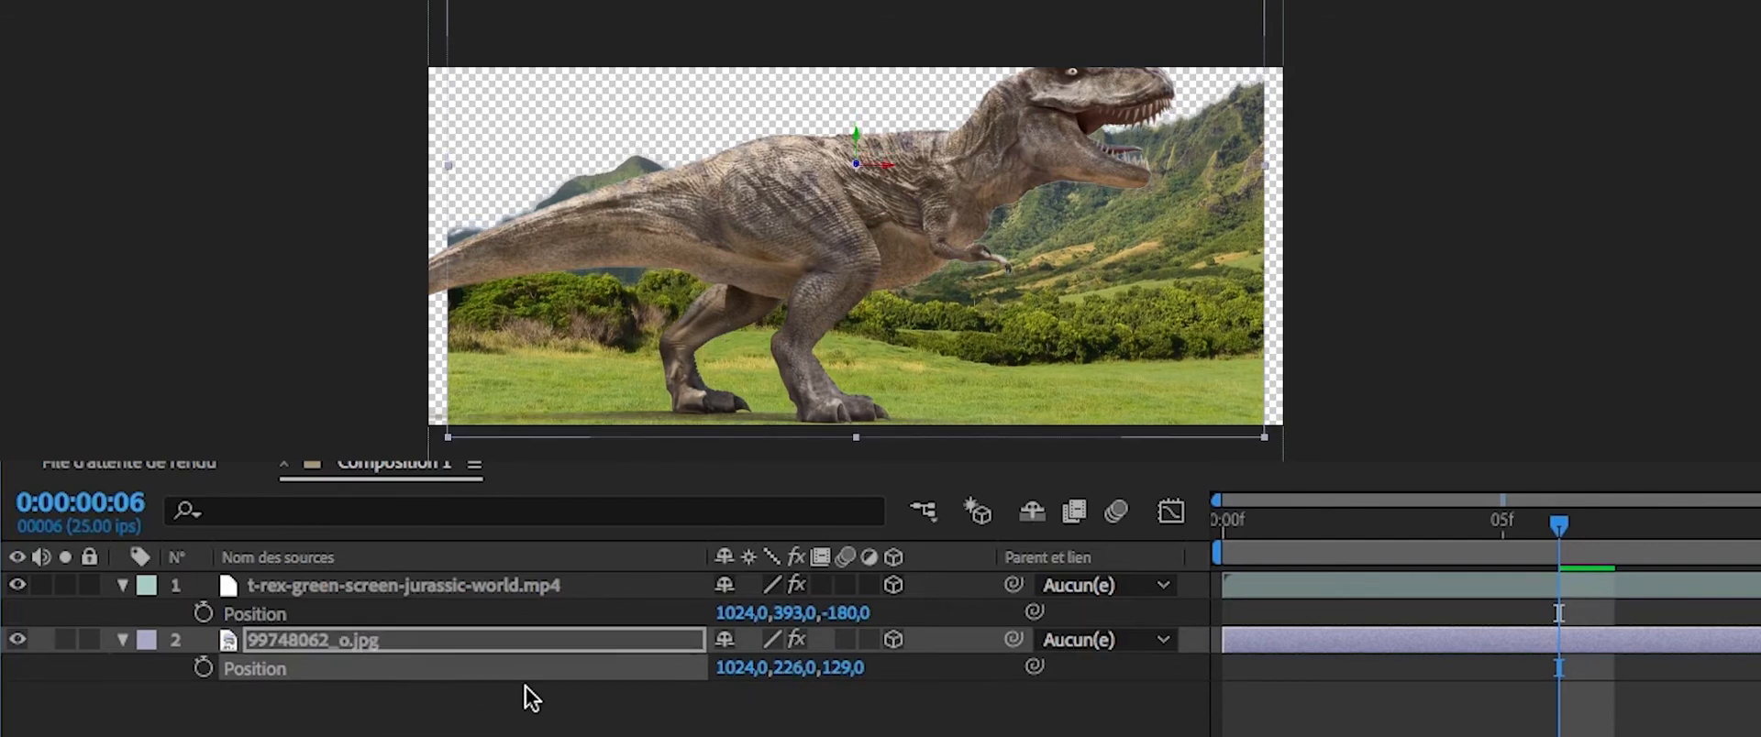
mouse_move(778, 669)
left_mouse_down()
mouse_move(774, 686)
mouse_move(719, 690)
mouse_move(797, 683)
left_mouse_up()
Move the t-rex layer further back and sideways on the grass by setting its position to 887, 375, 77.
left_click(424, 583)
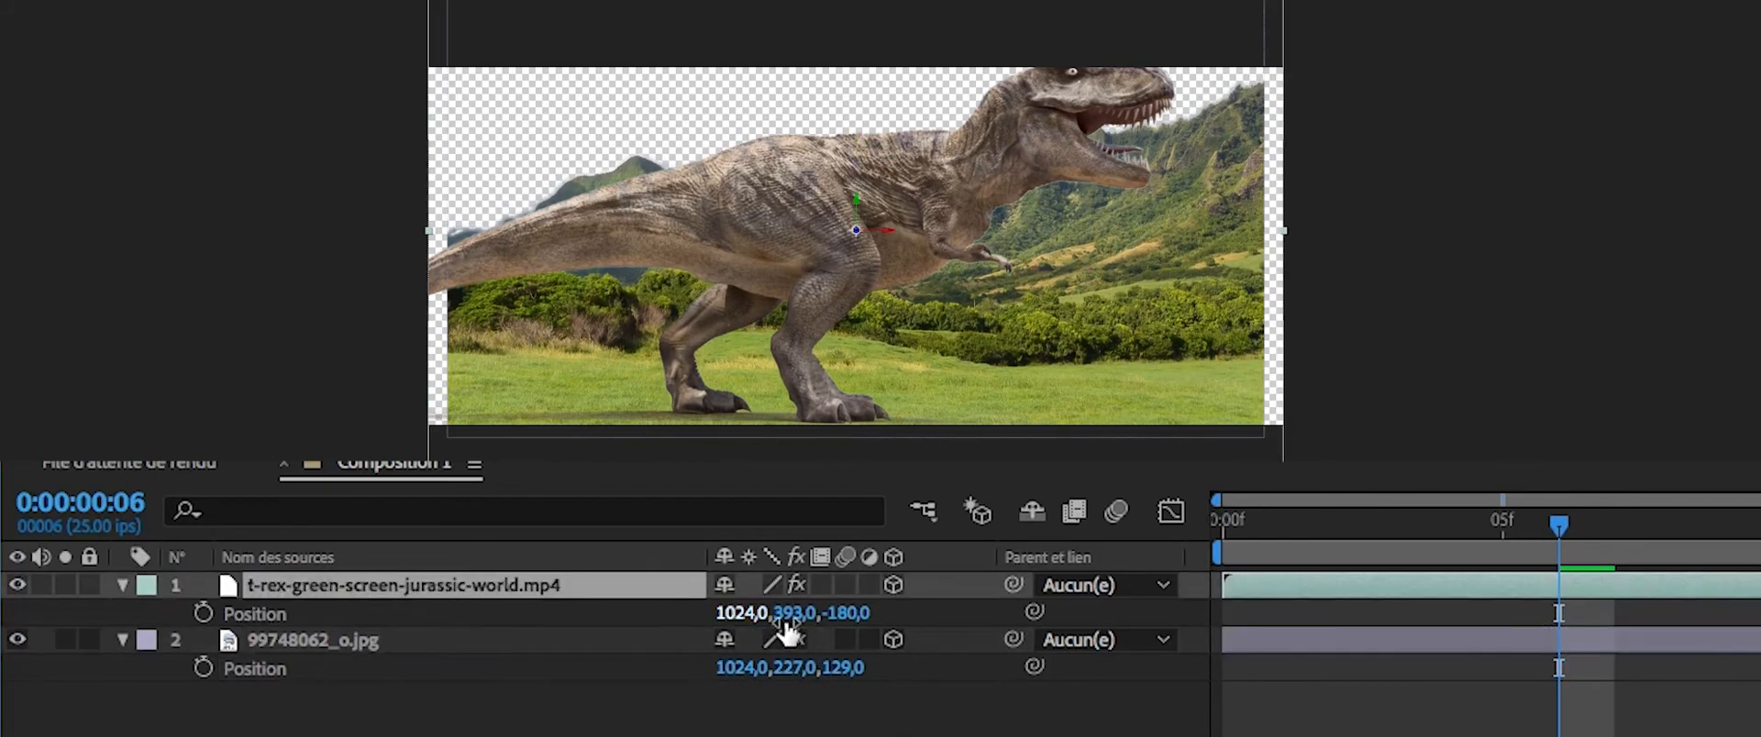
left_click_drag(796, 616, 1258, 659)
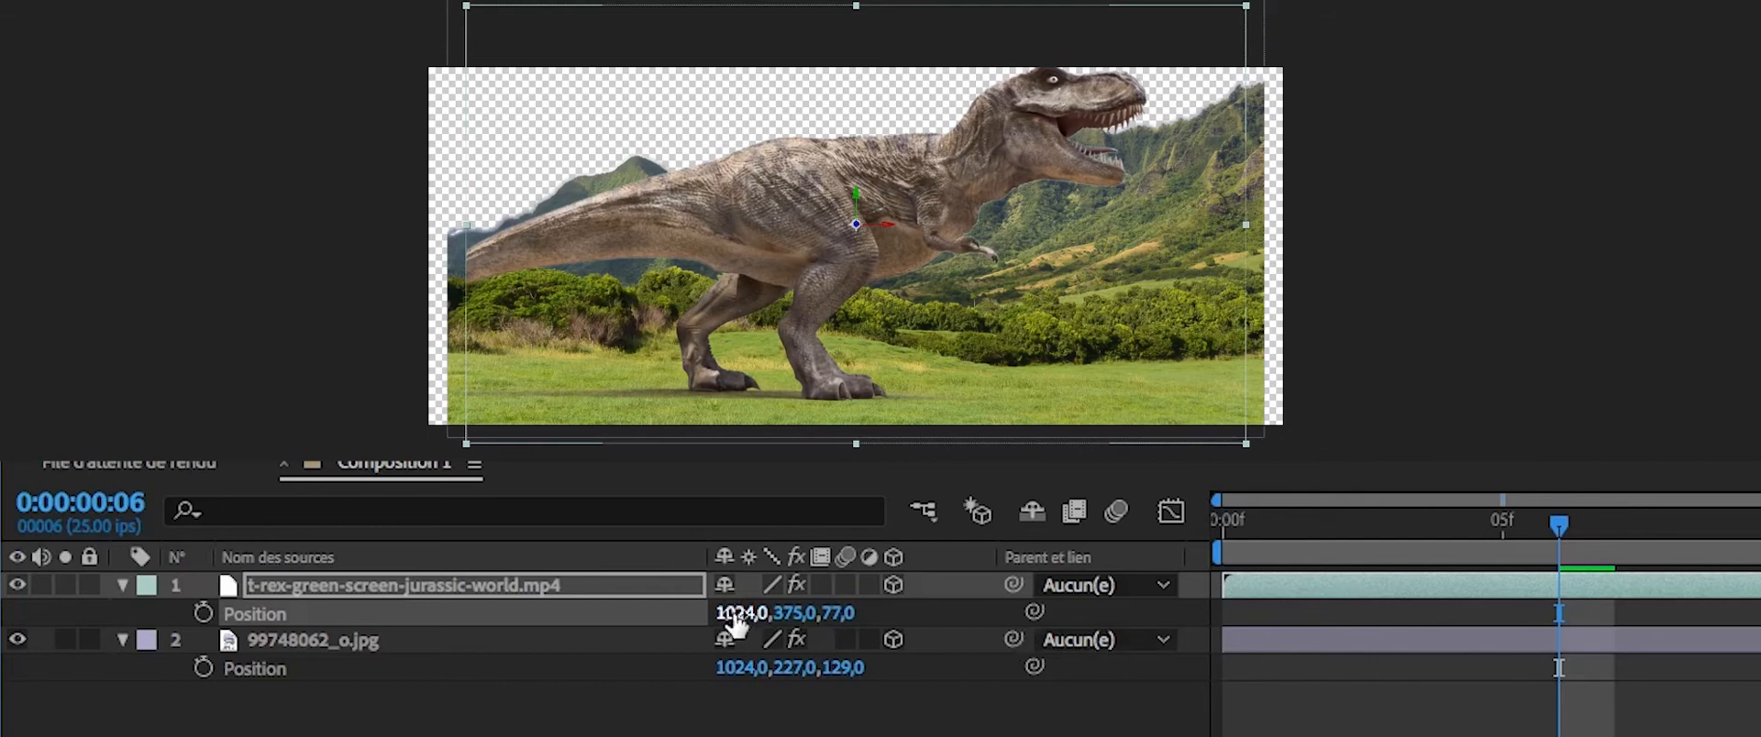
left_click_drag(734, 613, 539, 635)
Enlarge the landscape layer to fill the frame, set its Y position to 183, and return to the start of the composition.
left_click(367, 642)
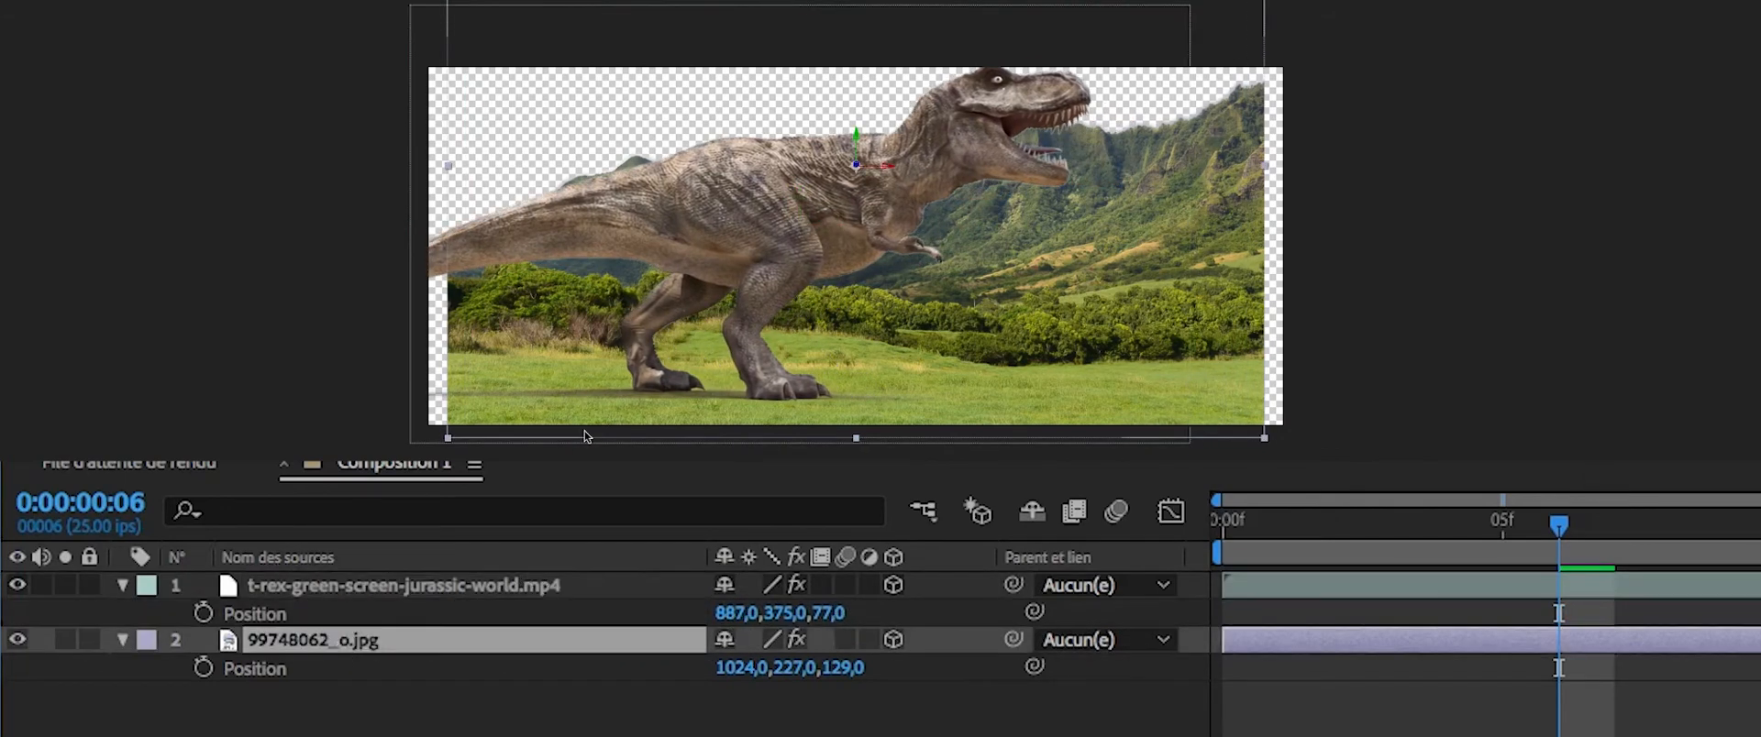
left_click_drag(1265, 168, 1352, 165)
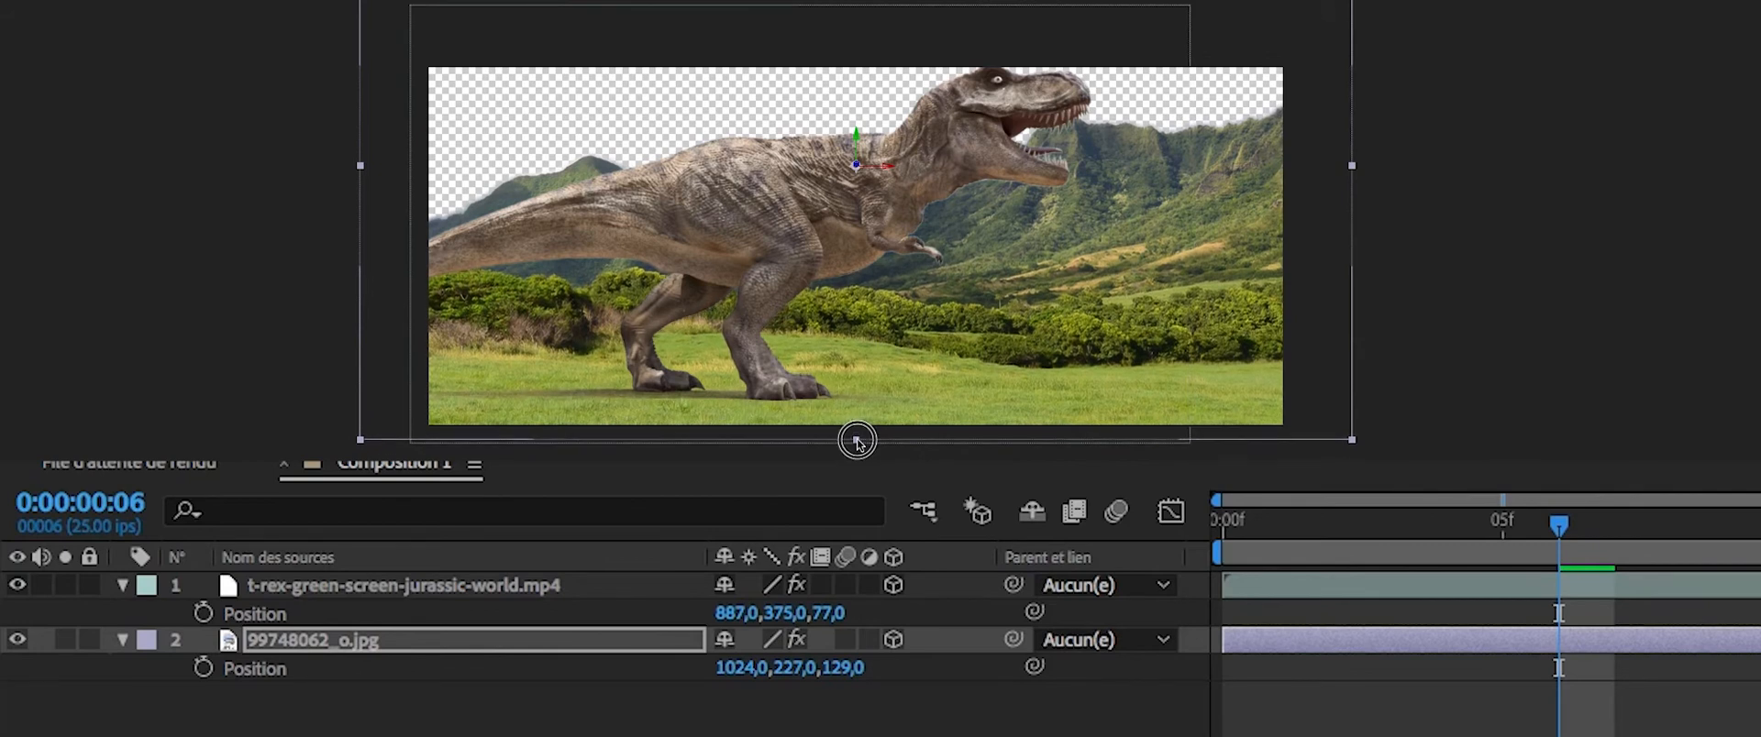
left_click_drag(856, 440, 856, 458)
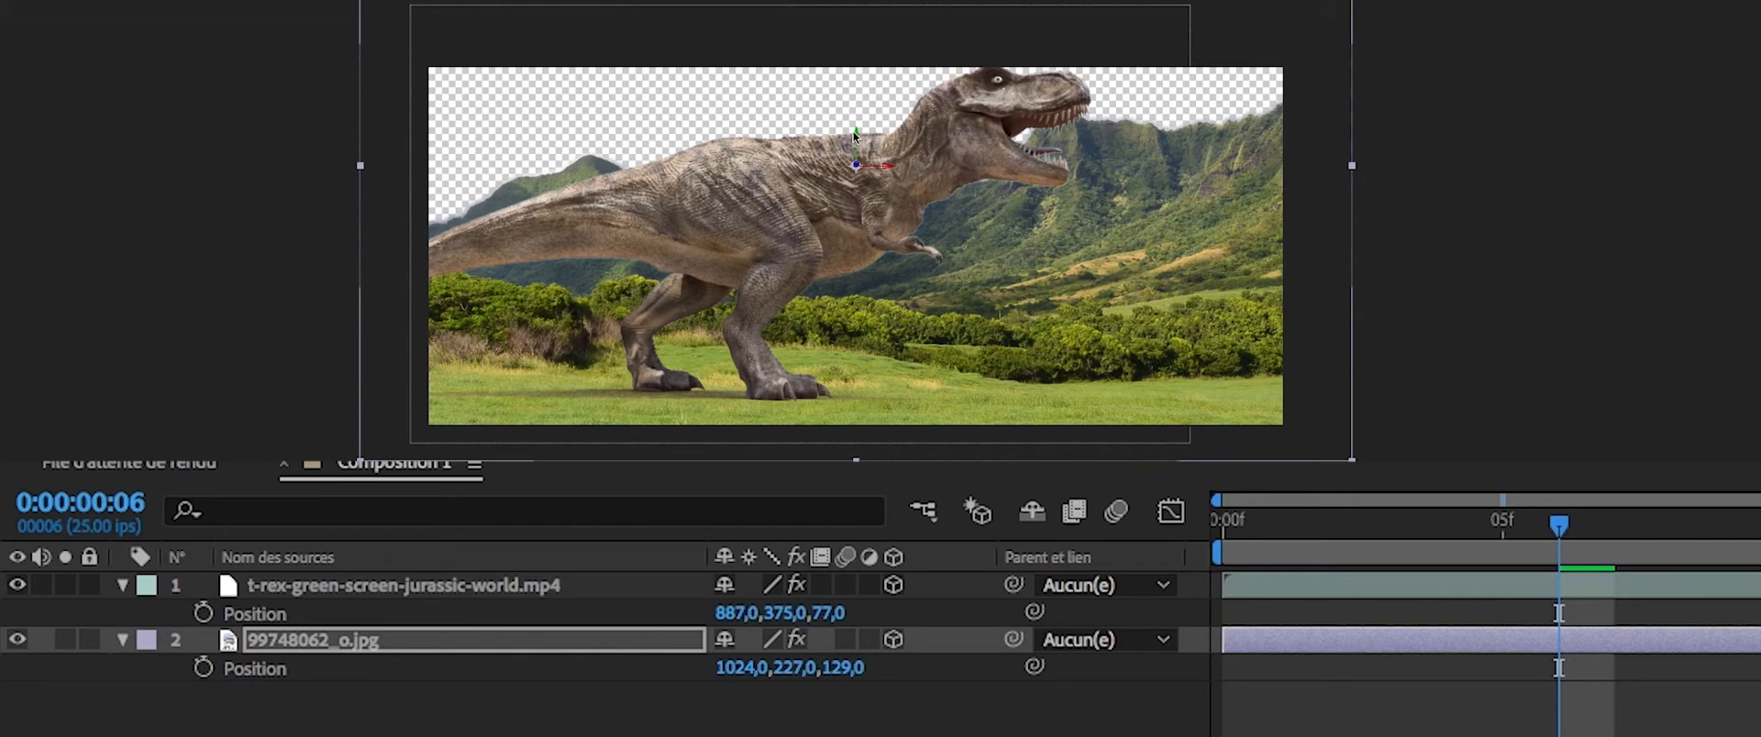
left_click_drag(853, 132, 854, 120)
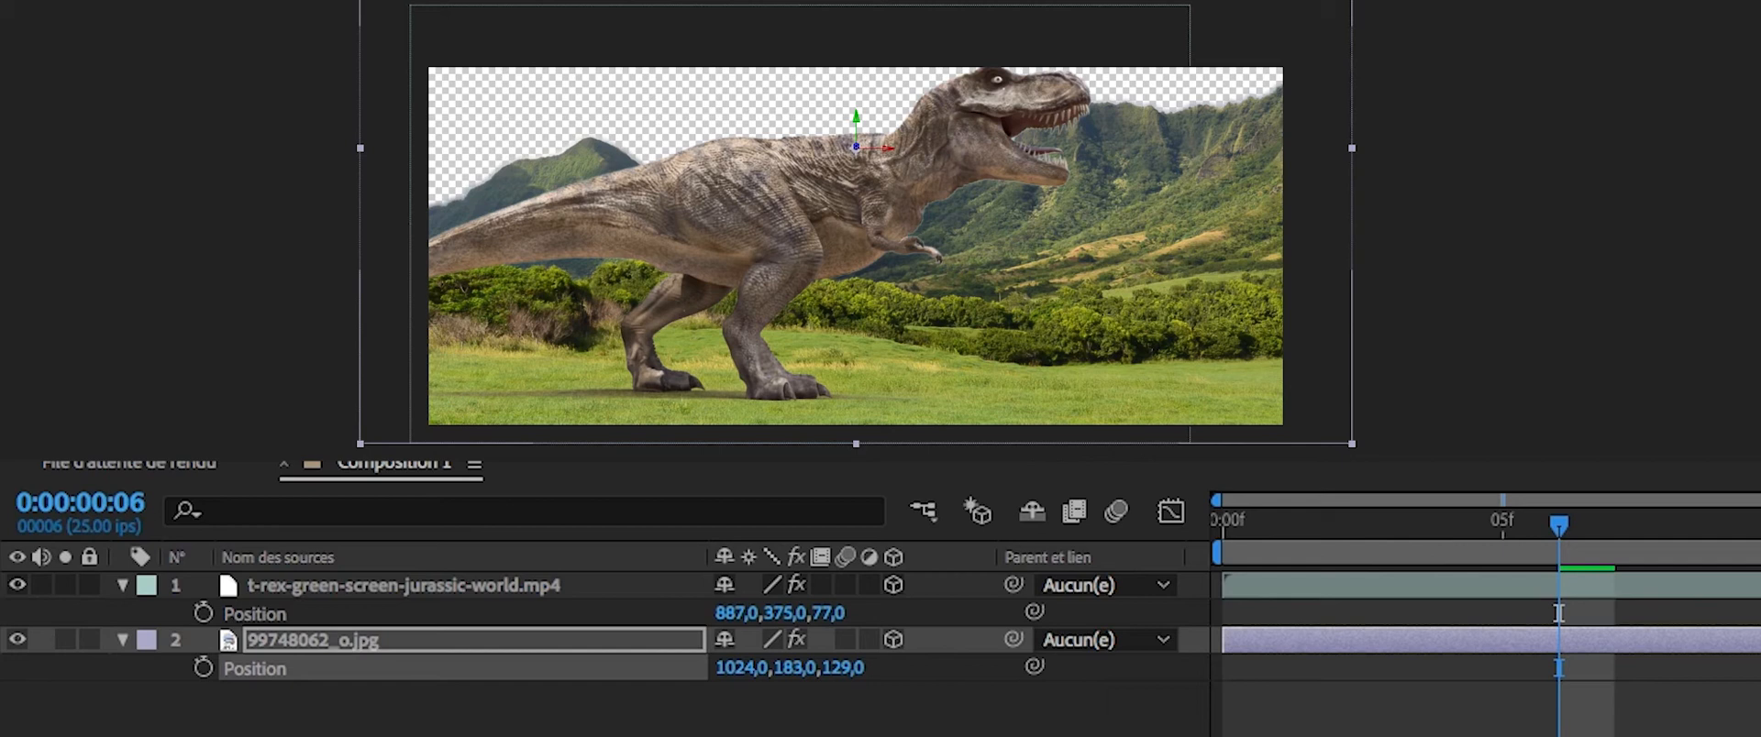
left_click_drag(1559, 525, 949, 605)
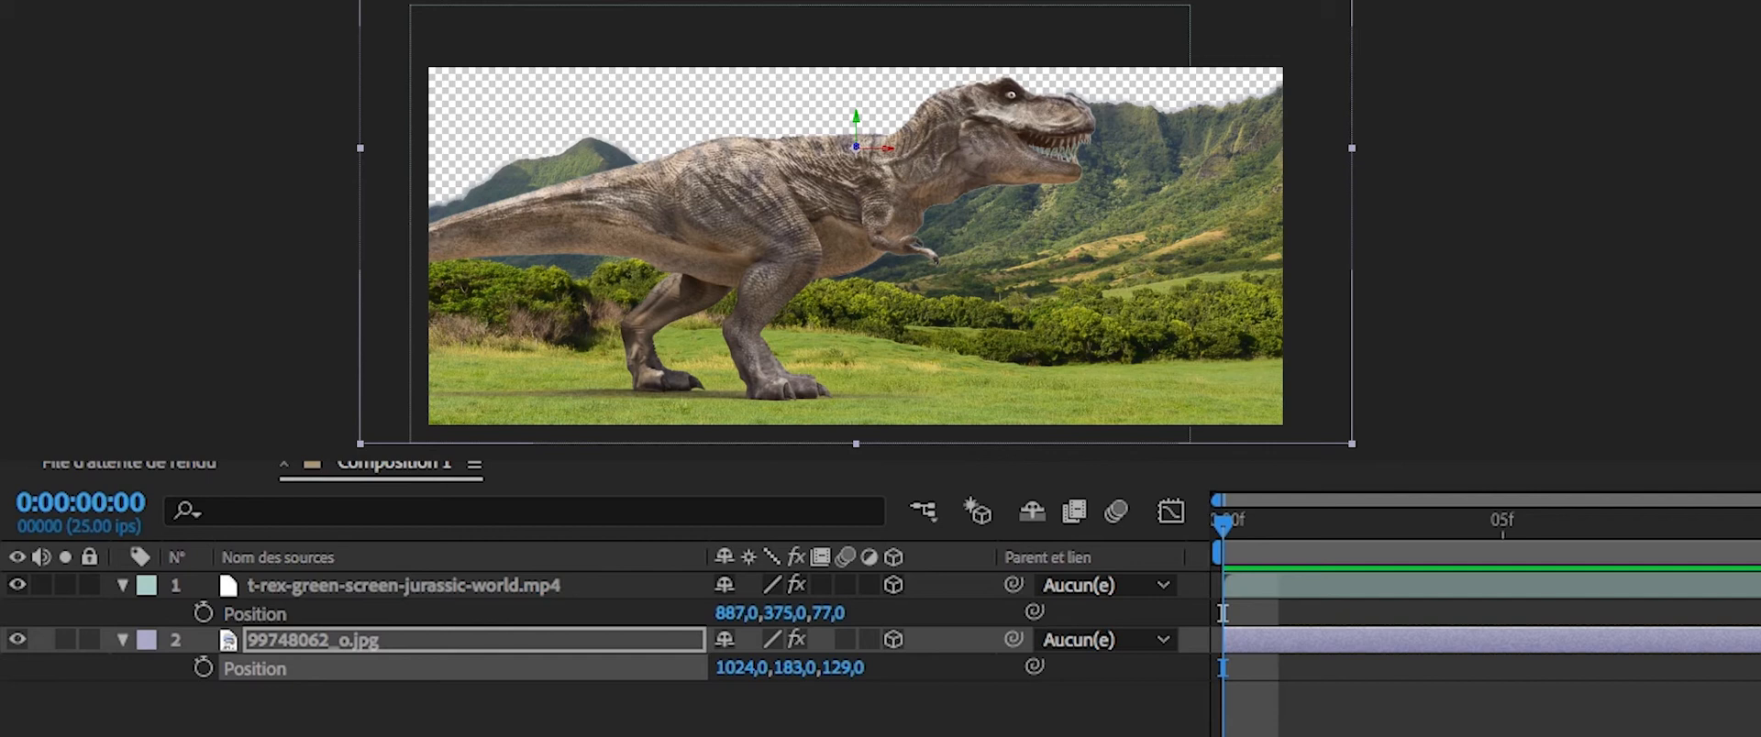
Add Jurassic_World_Fallen_Kingdom_-_Logo.png above the other layers, scale it down, position it at 1024, 348, and scrub the result.
left_click_drag(884, 566, 376, 578)
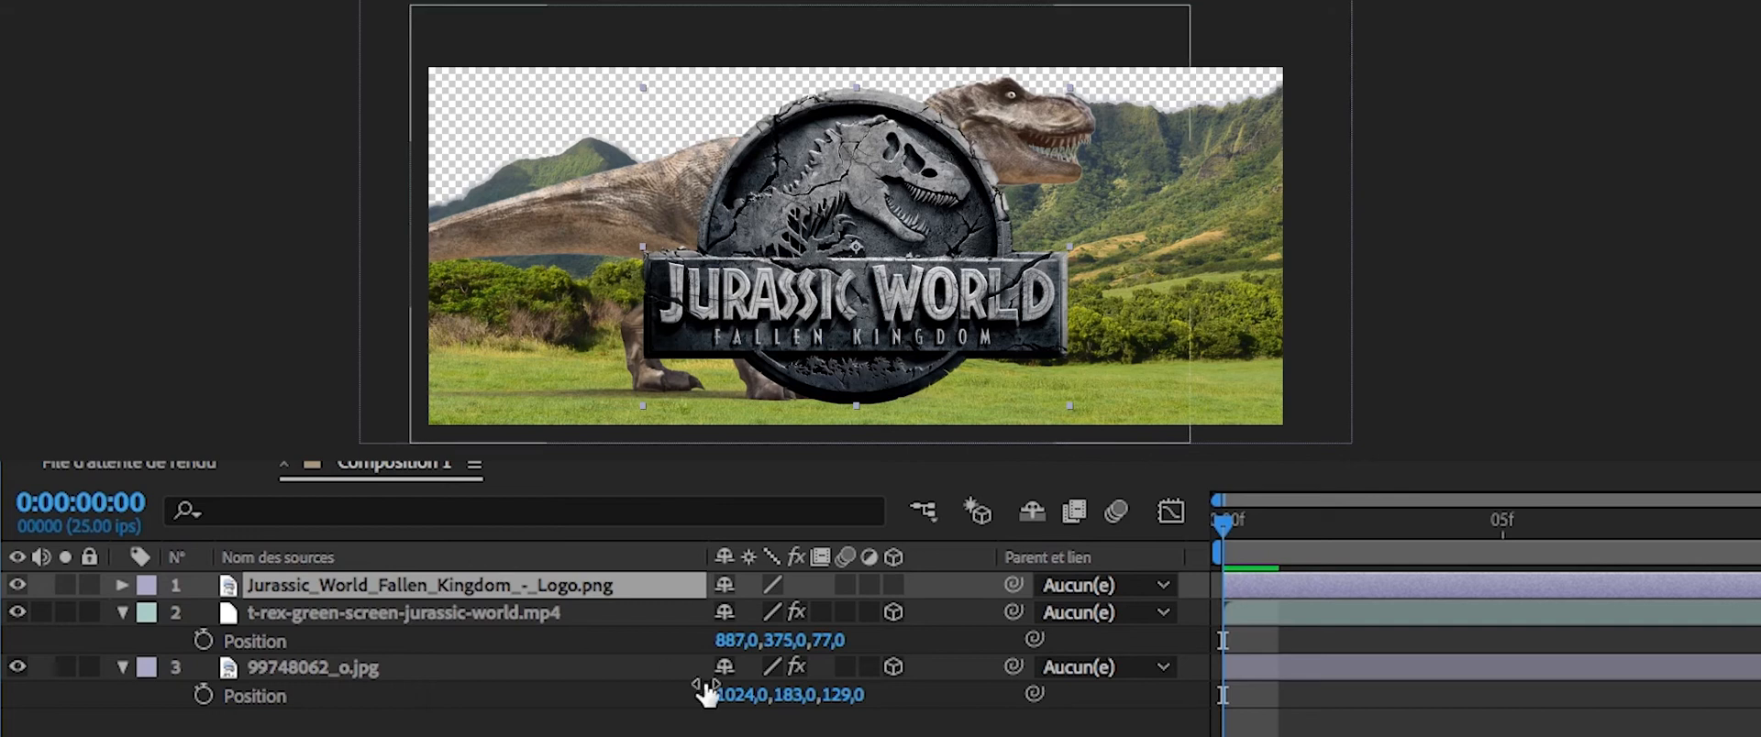
key("s")
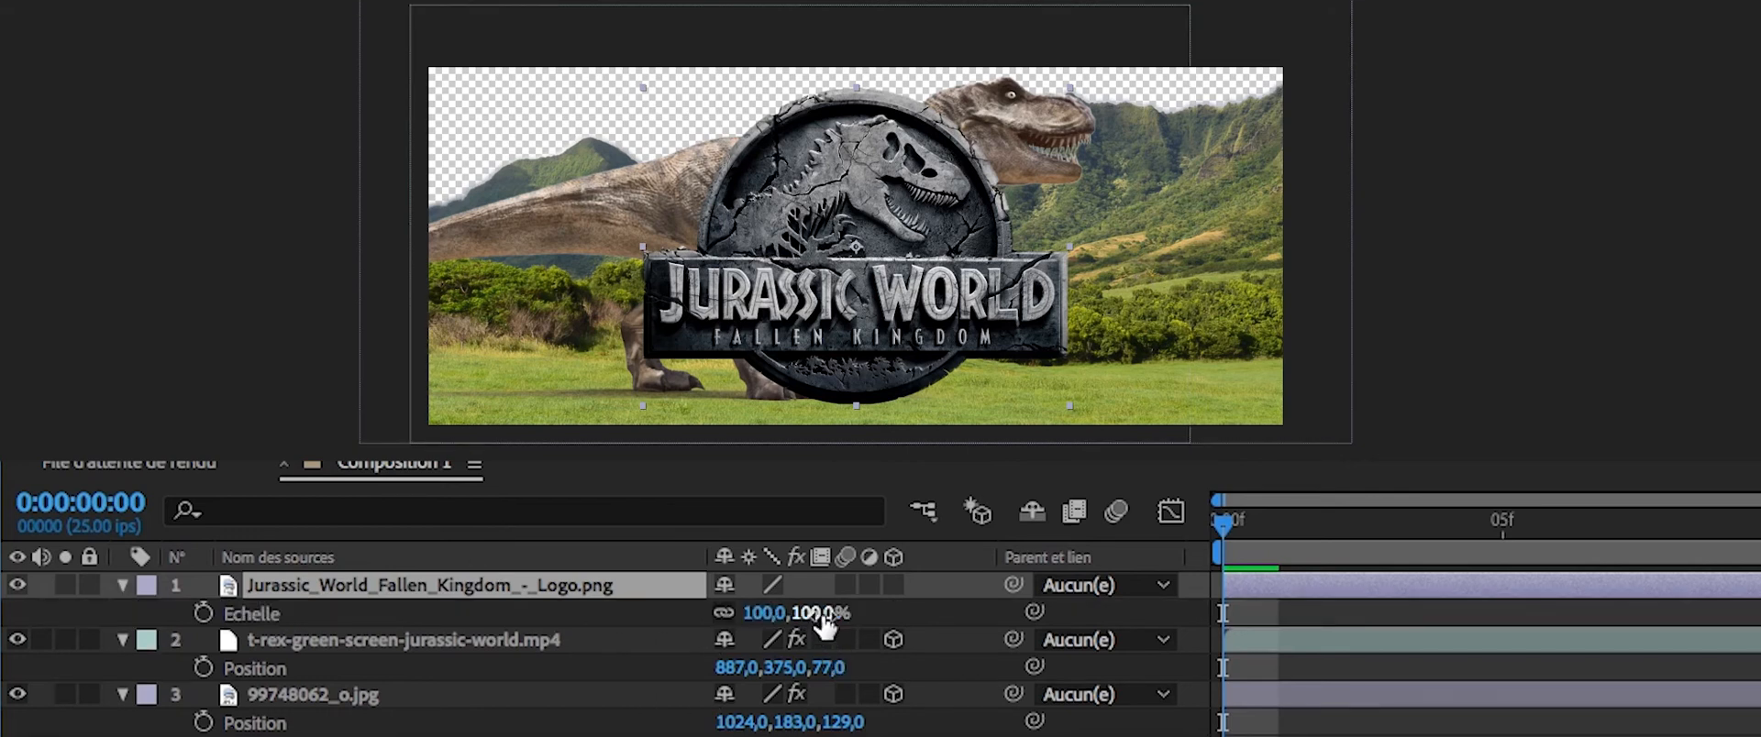
left_click_drag(777, 616, 633, 646)
key("p")
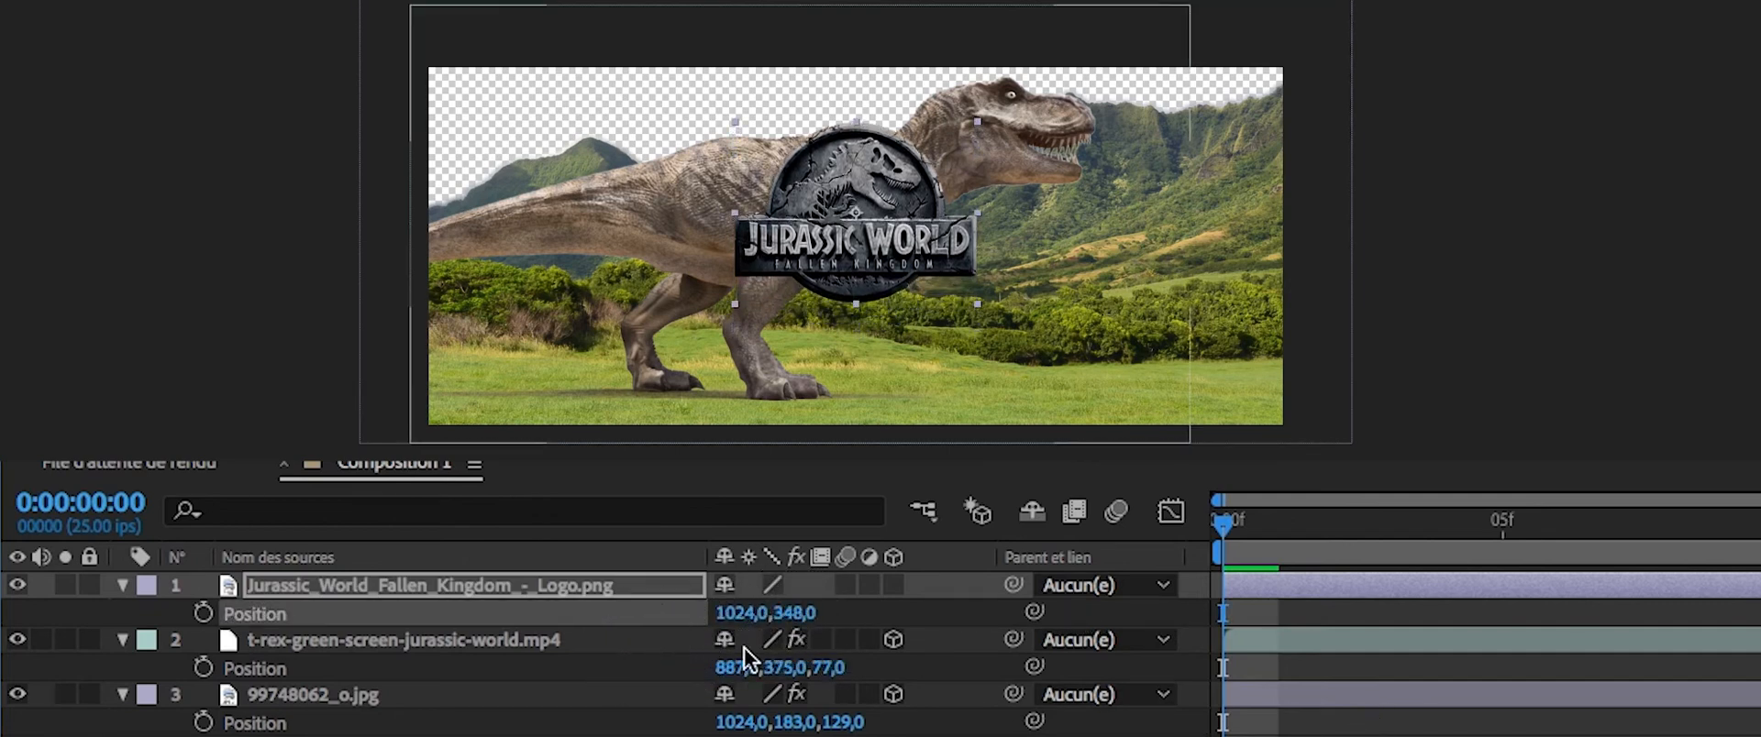
left_click(1228, 548)
left_click_drag(1228, 547, 1760, 530)
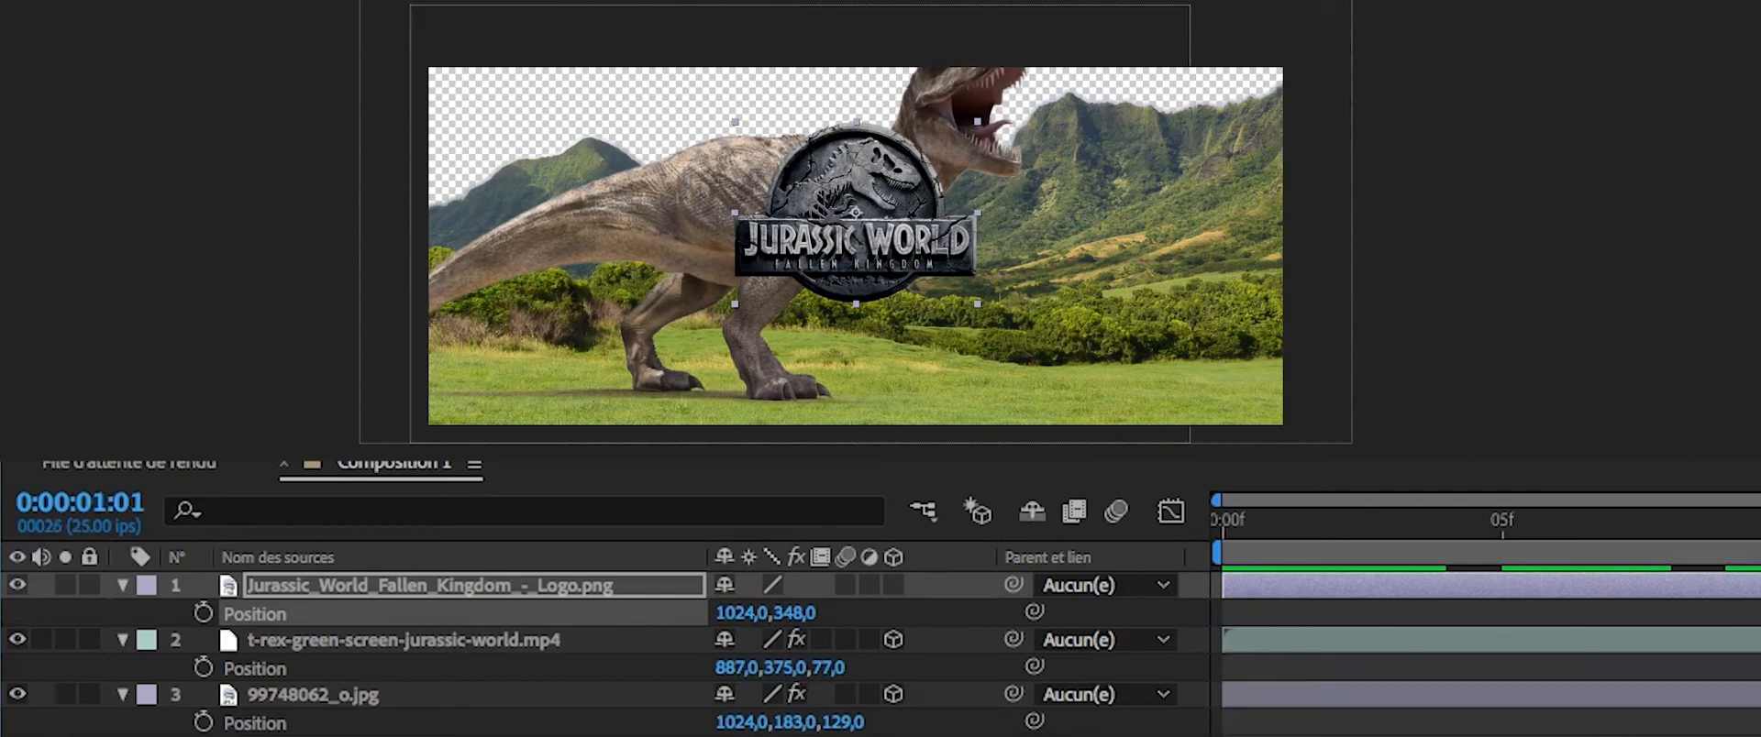
Precompose the logo layer as Jurassic_World_Fallen_Kingdom_-_Logo.png - Comp 1, transferring all attributes, and open the new composition.
right_click(405, 587)
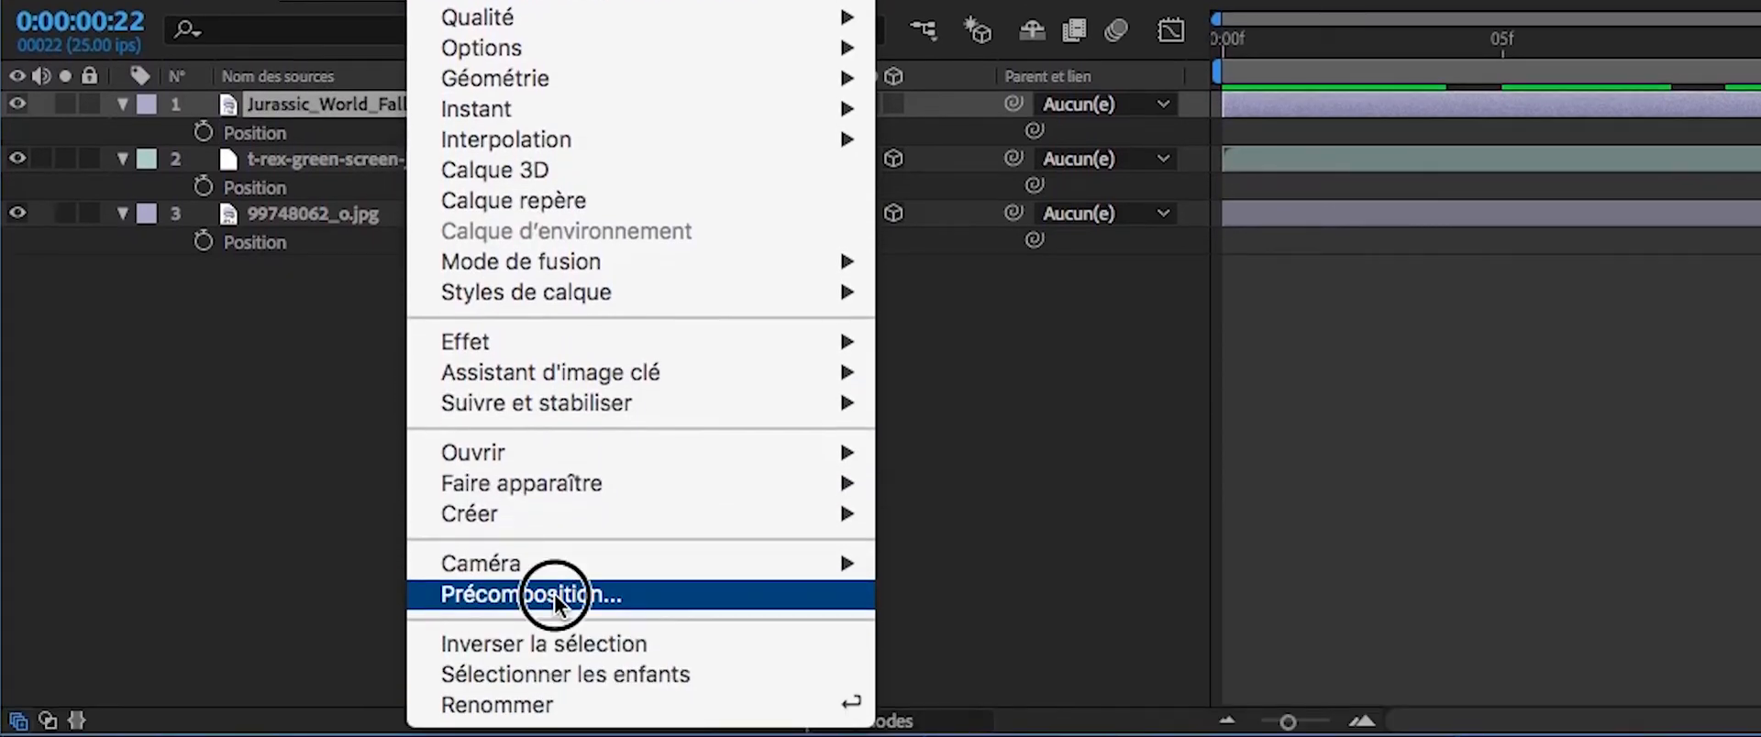
left_click(555, 594)
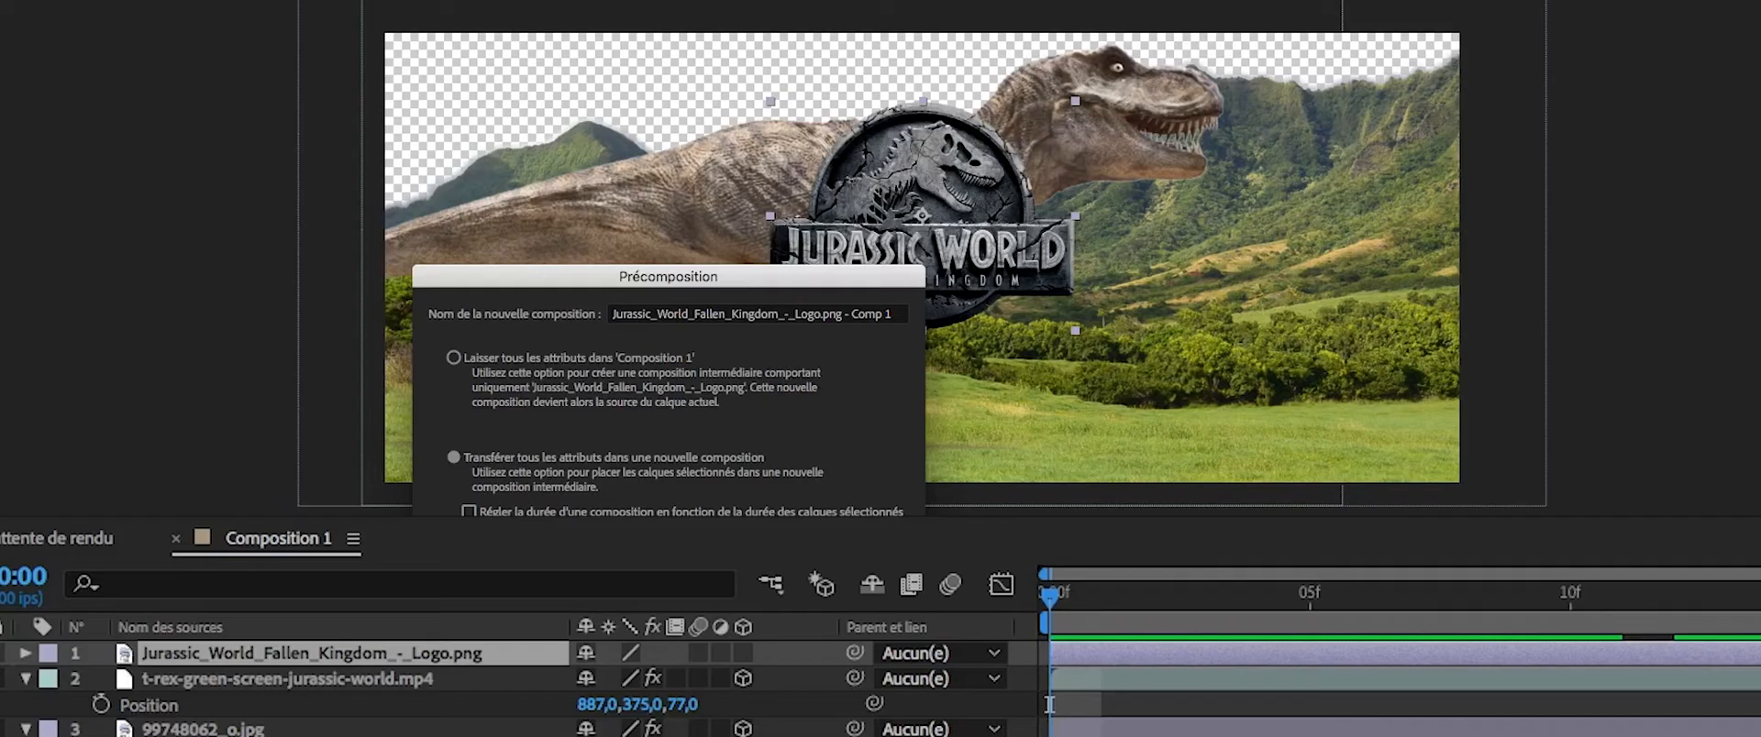
left_click(1086, 652)
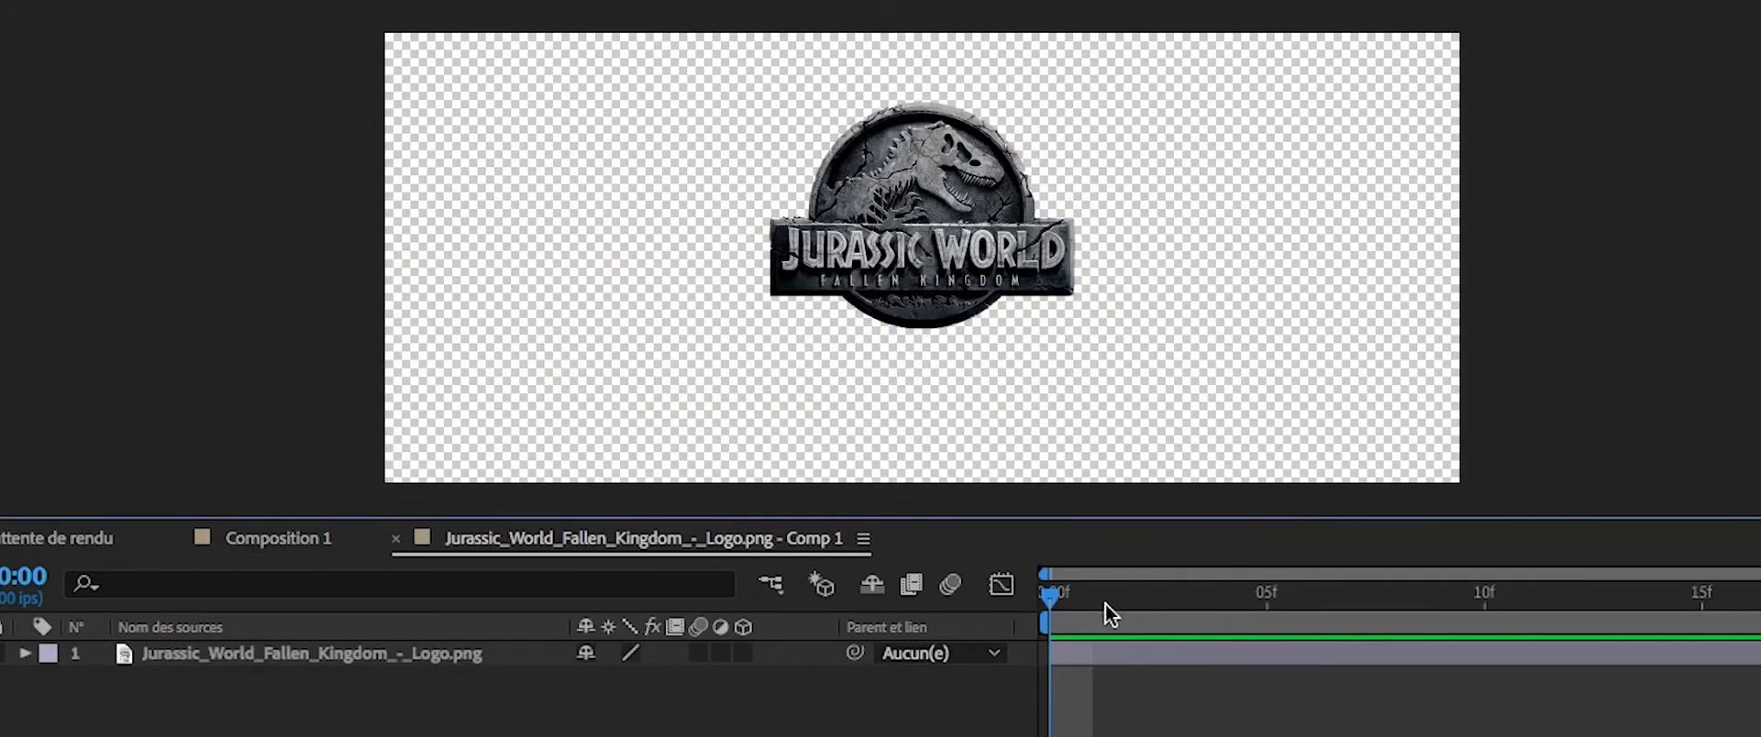
Examine the logo layer inside its precomposition, compare it with Composition 1, and review the precomposed layer's commands there.
left_click_drag(1105, 605, 647, 606)
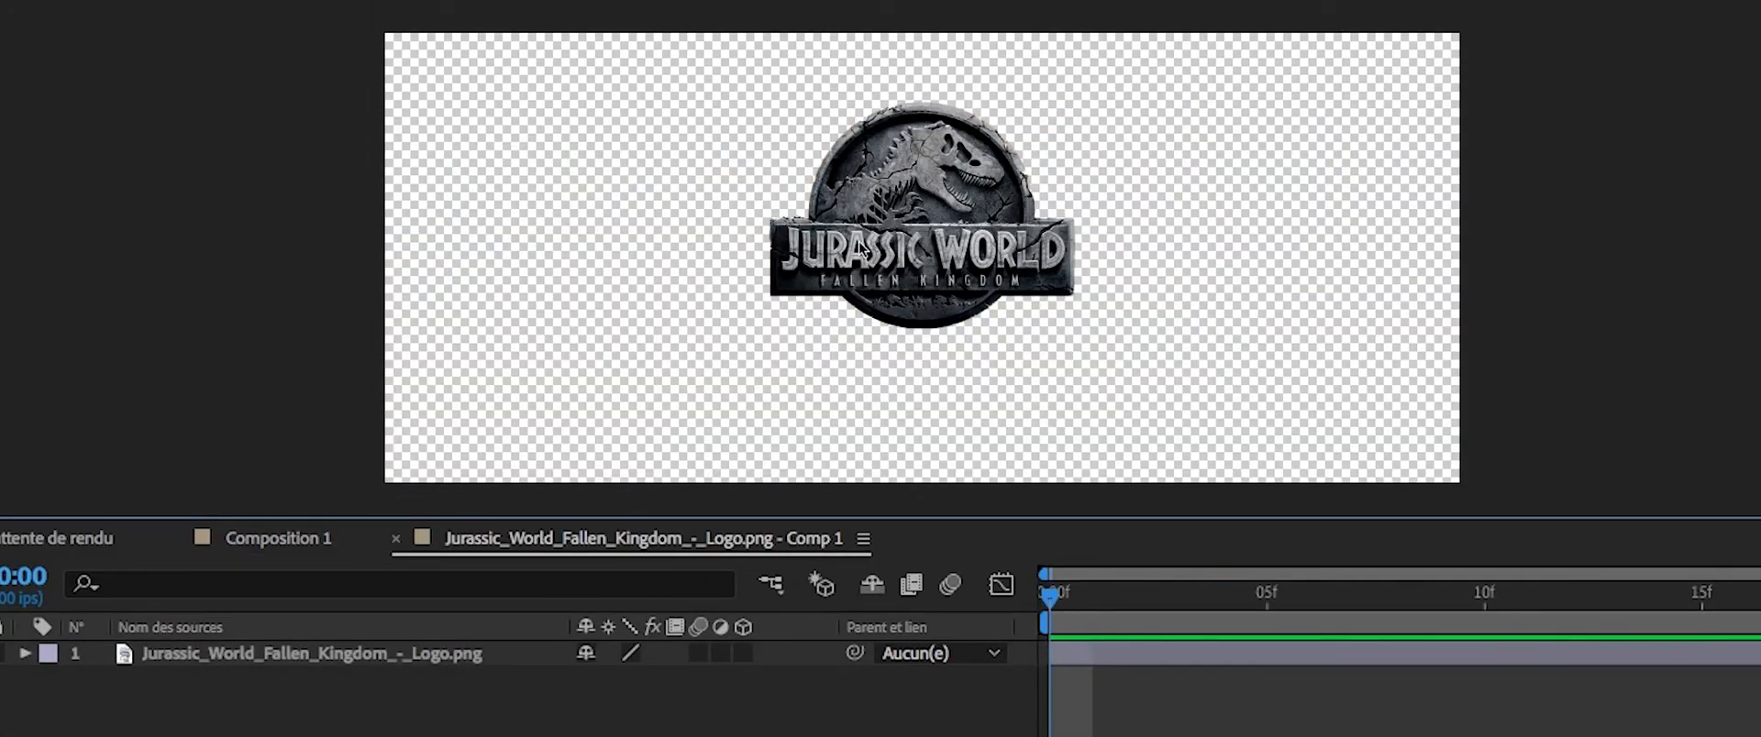
left_click(243, 654)
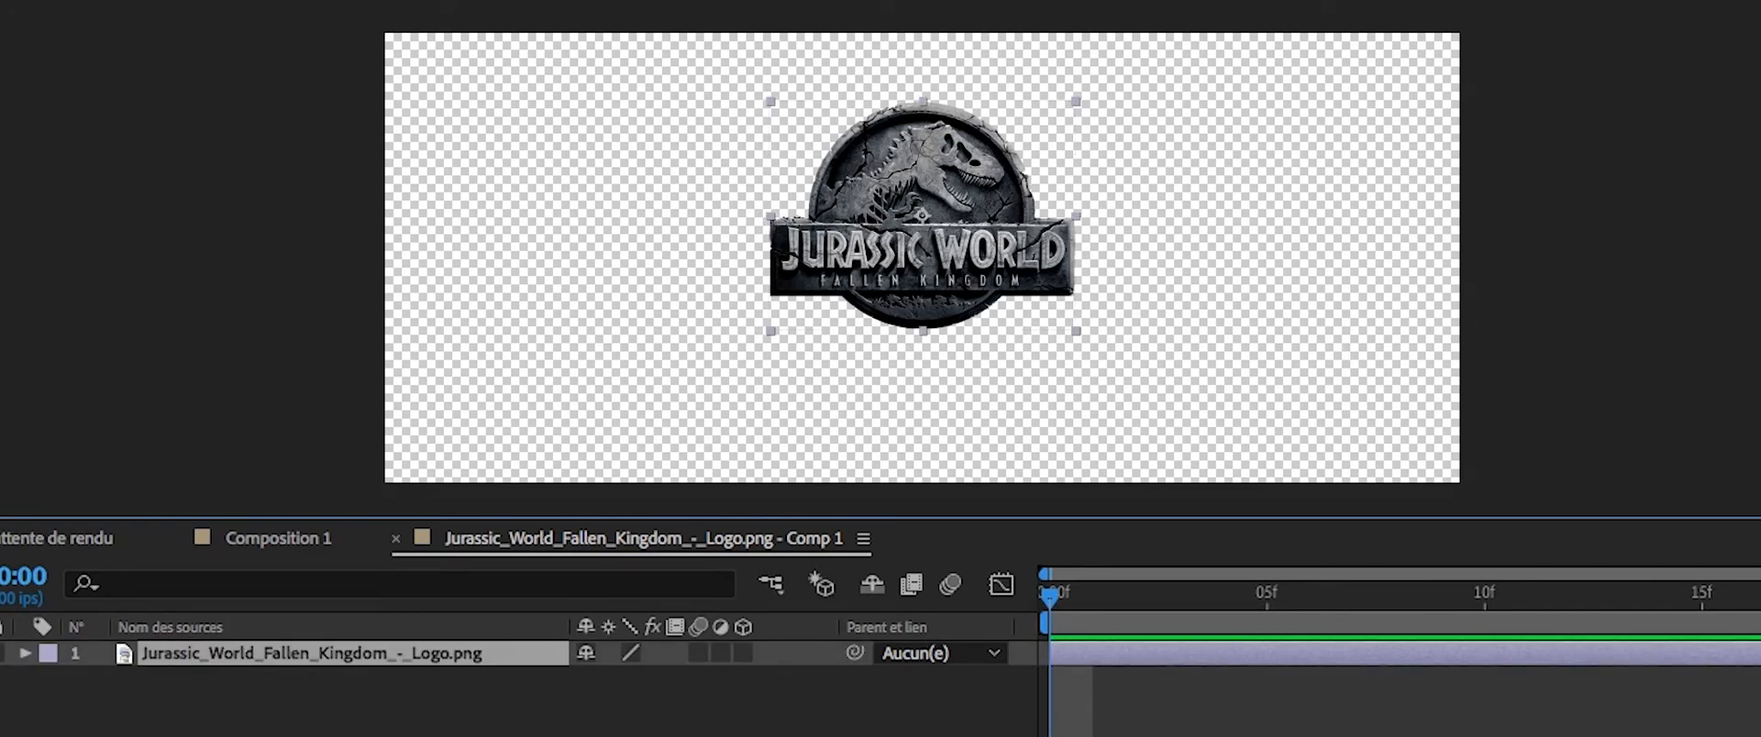
left_click(271, 541)
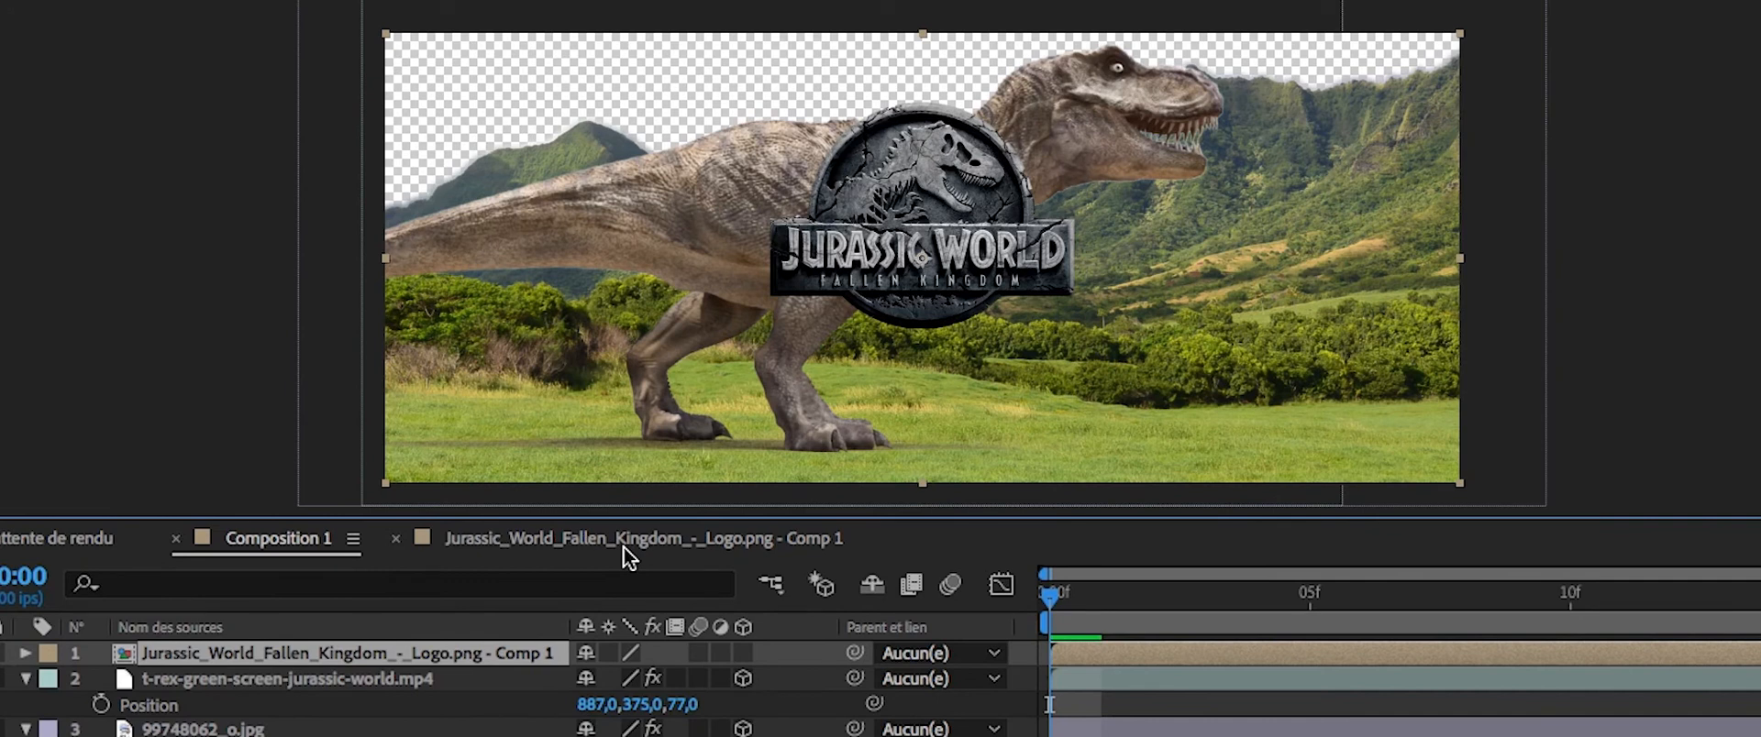
left_click(629, 545)
left_click(262, 541)
right_click(355, 658)
key("super+shift+c")
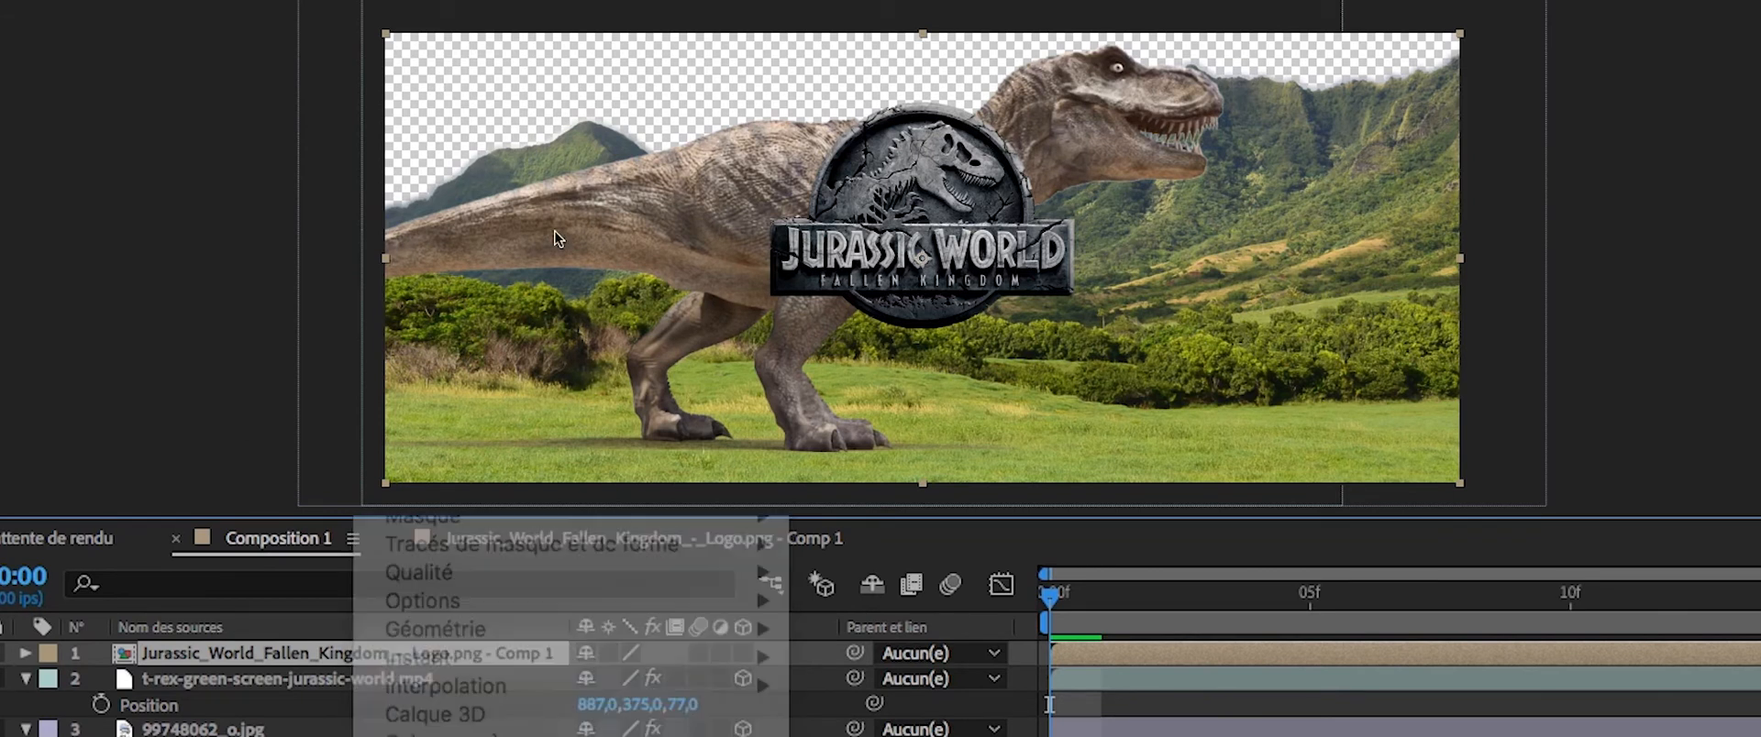
Try precomposing the logo layer with all attributes left in Composition 1, and inspect the resulting logo-sized composition.
left_click(478, 371)
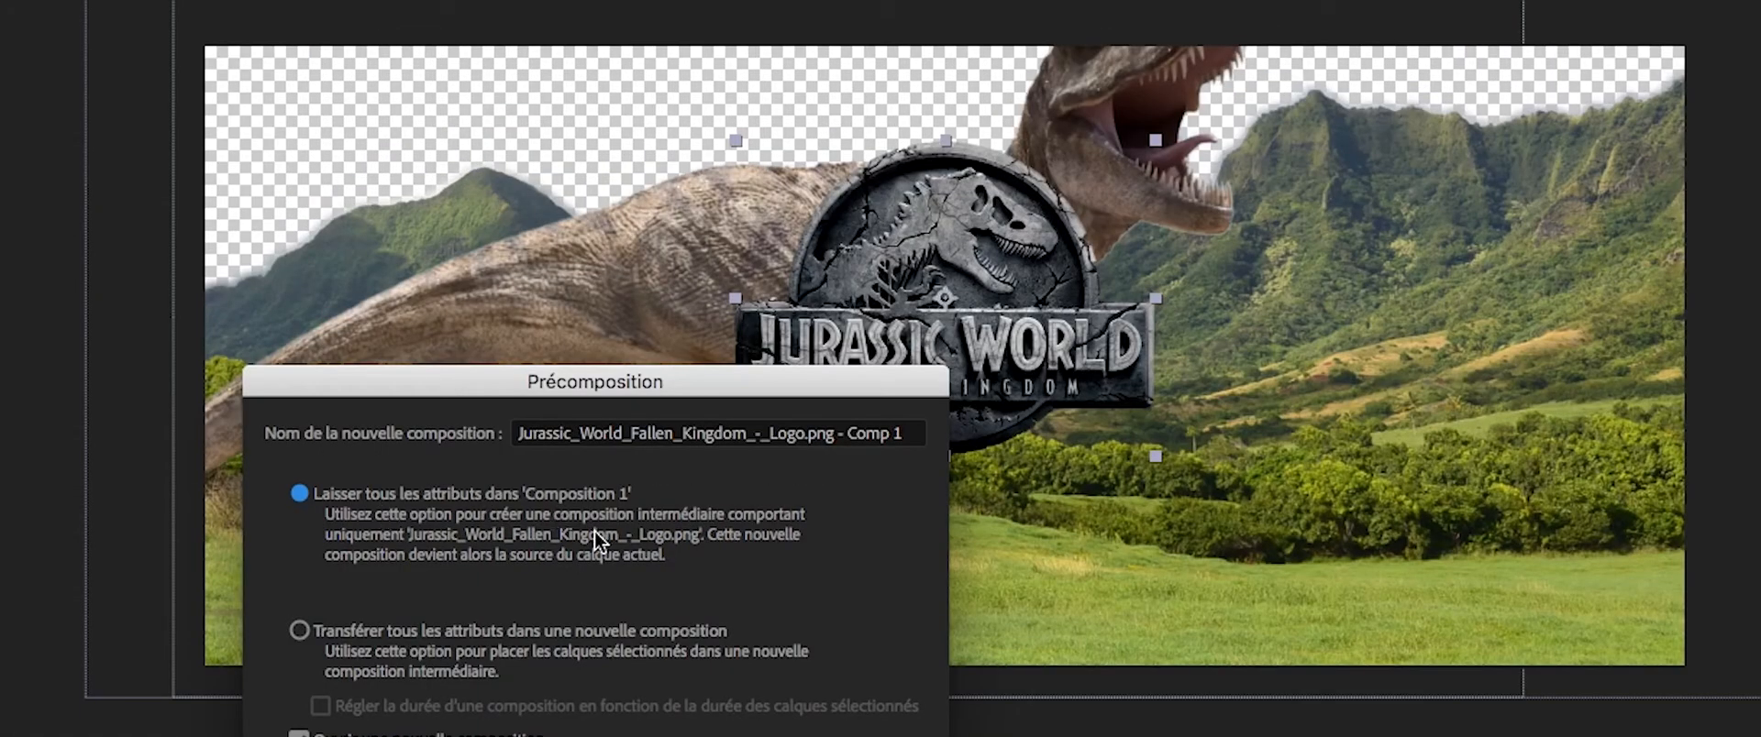
key("Return")
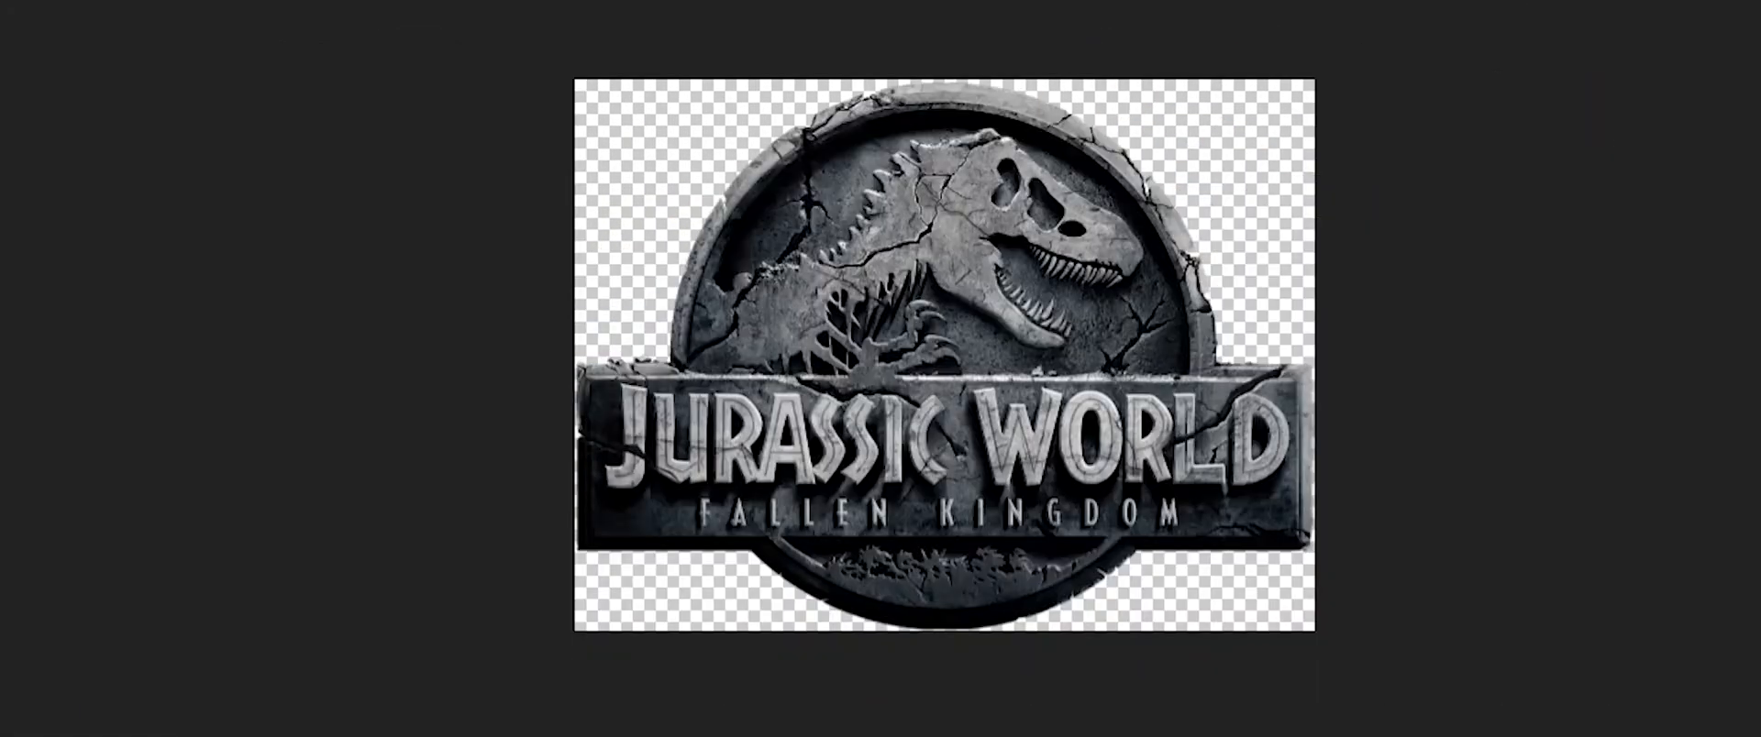
left_click(1001, 284)
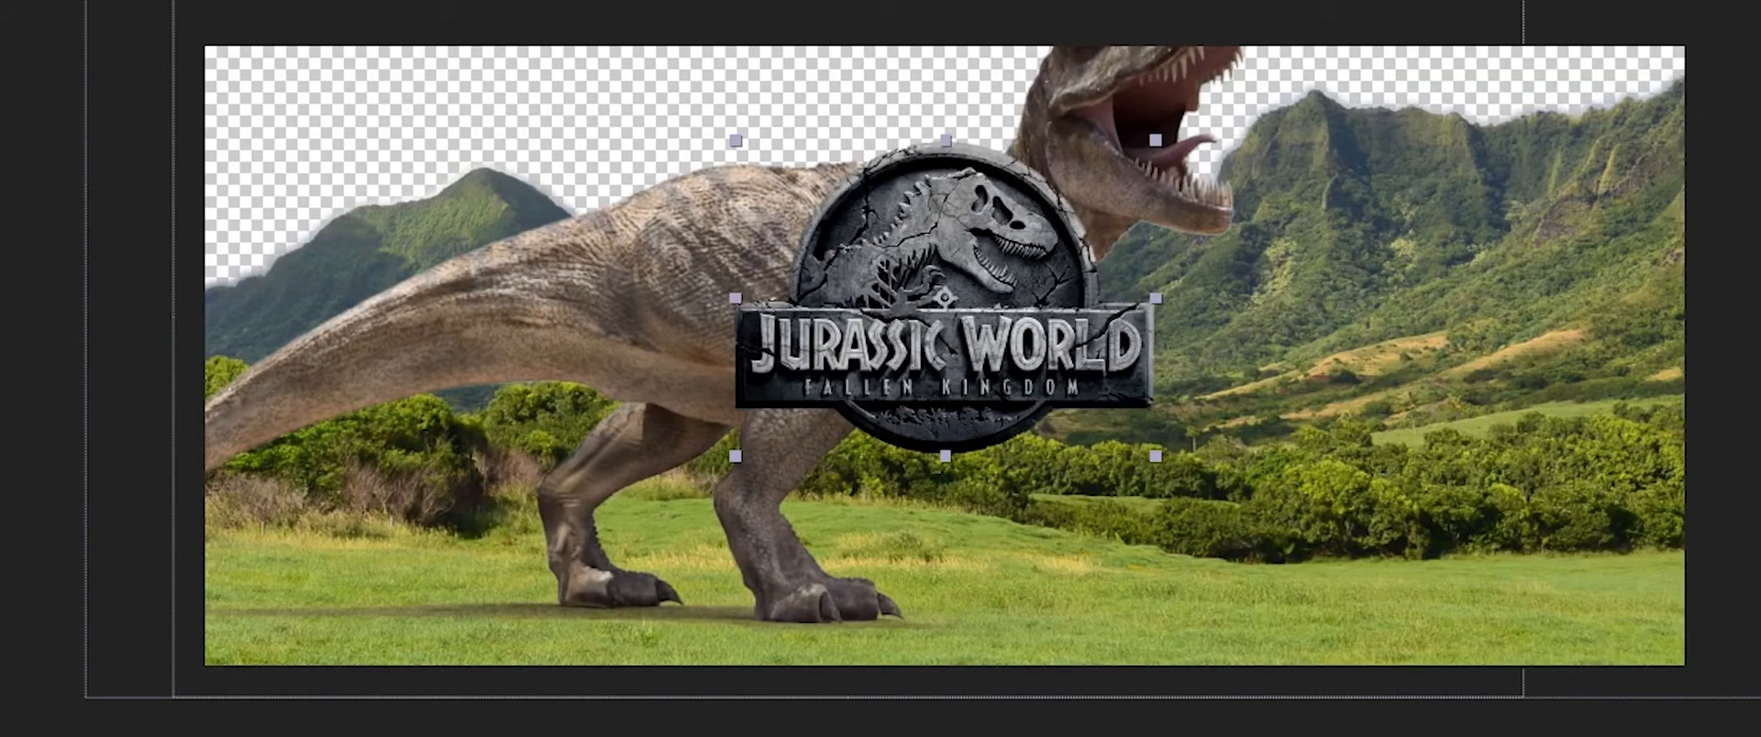
Precompose the logo as Jurassic_World_Fallen_Kingdom_-_Logo.png - Comp 1, transferring all attributes into the new composition, and select its logo layer.
key("ctrl+shift+c")
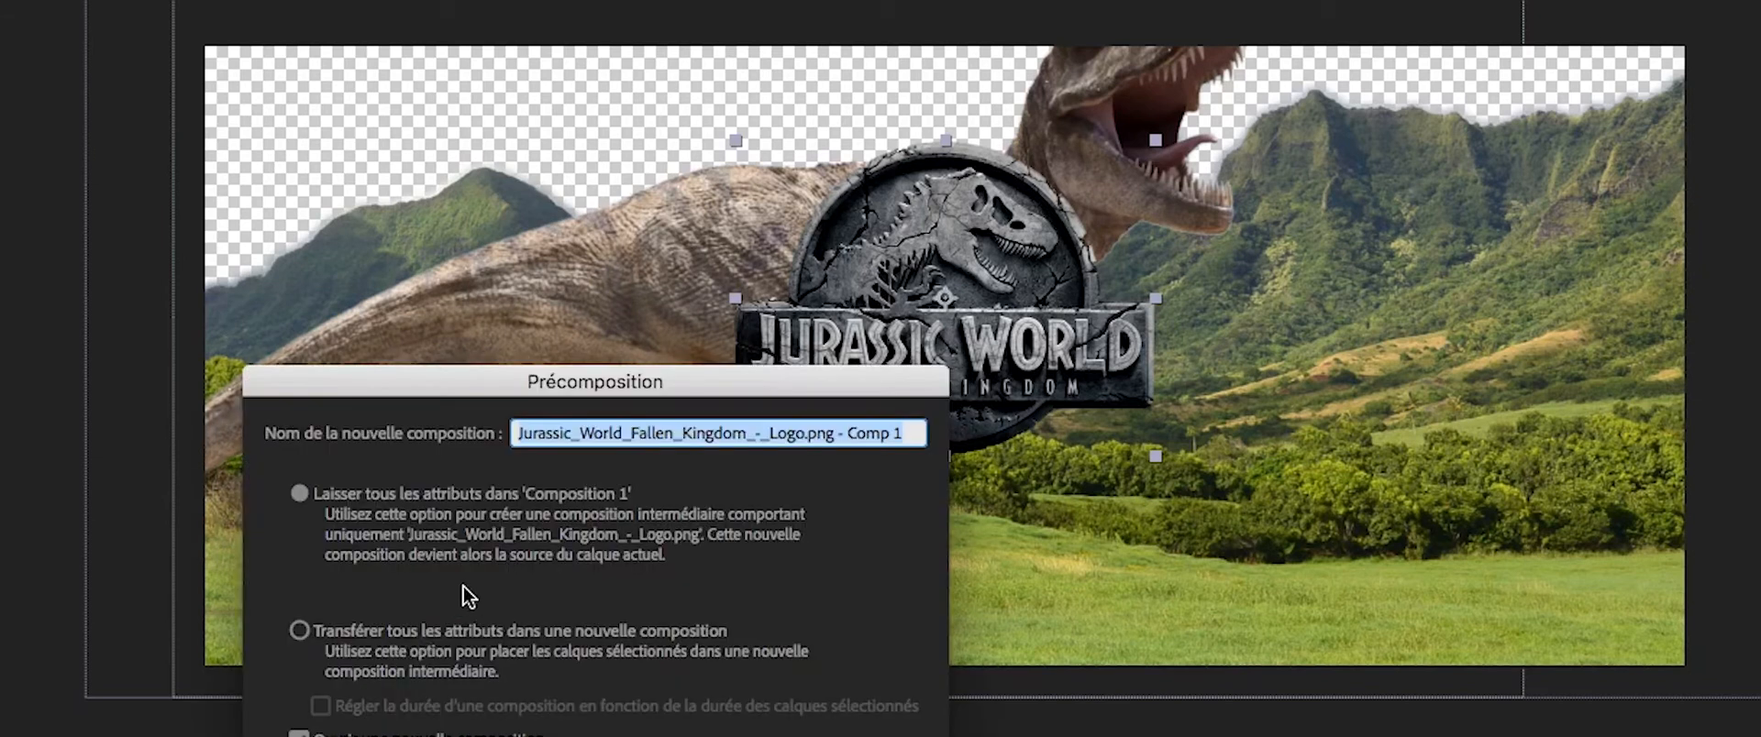
left_click(300, 631)
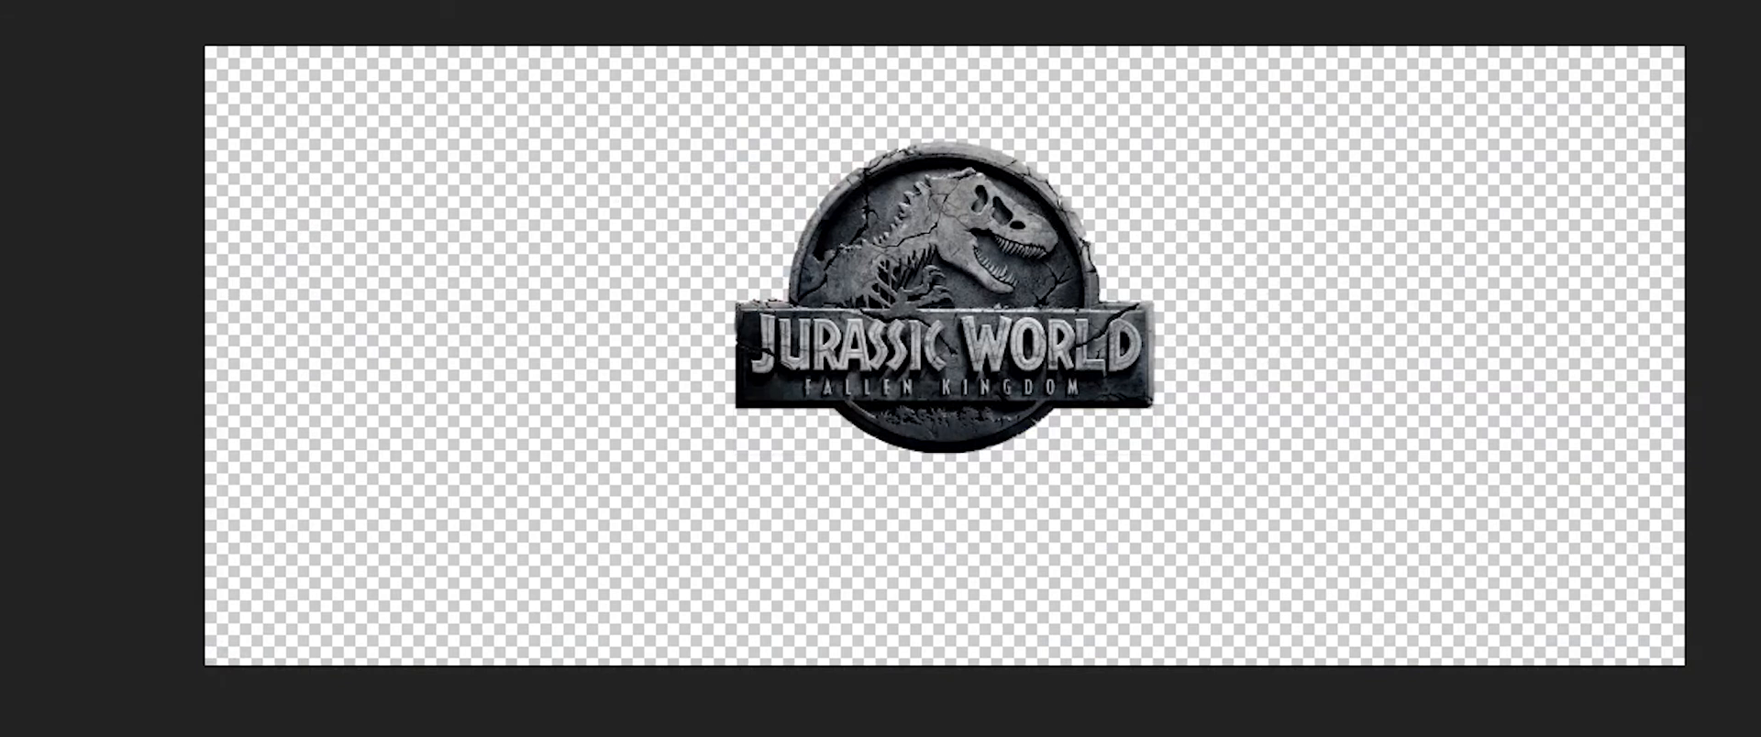
left_click(908, 411)
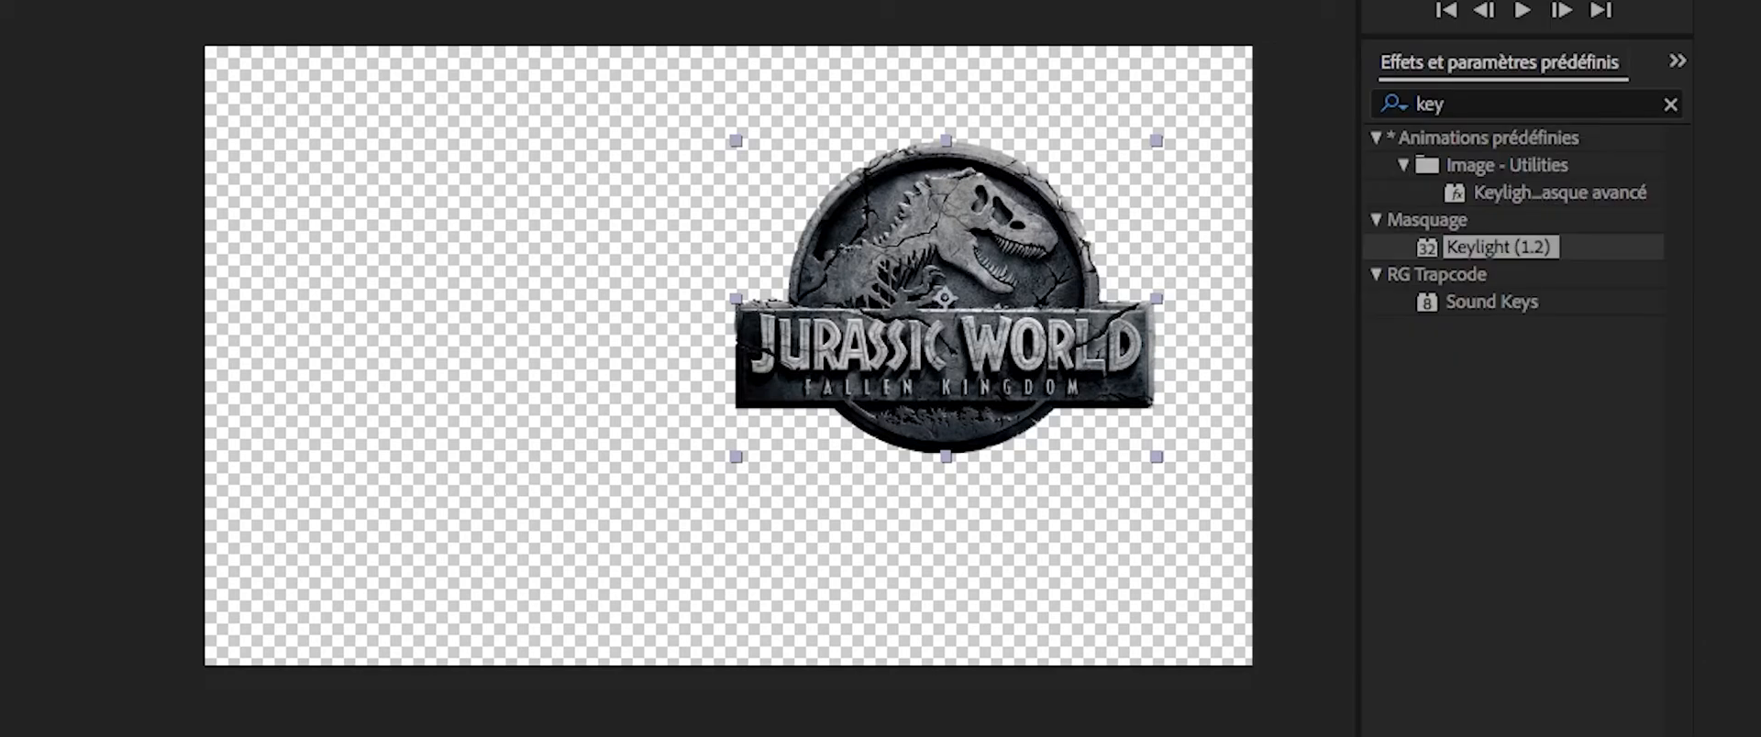
Search the effects for eclat and try the Eclat simulation effect directly on the logo layer.
left_click(1349, 104)
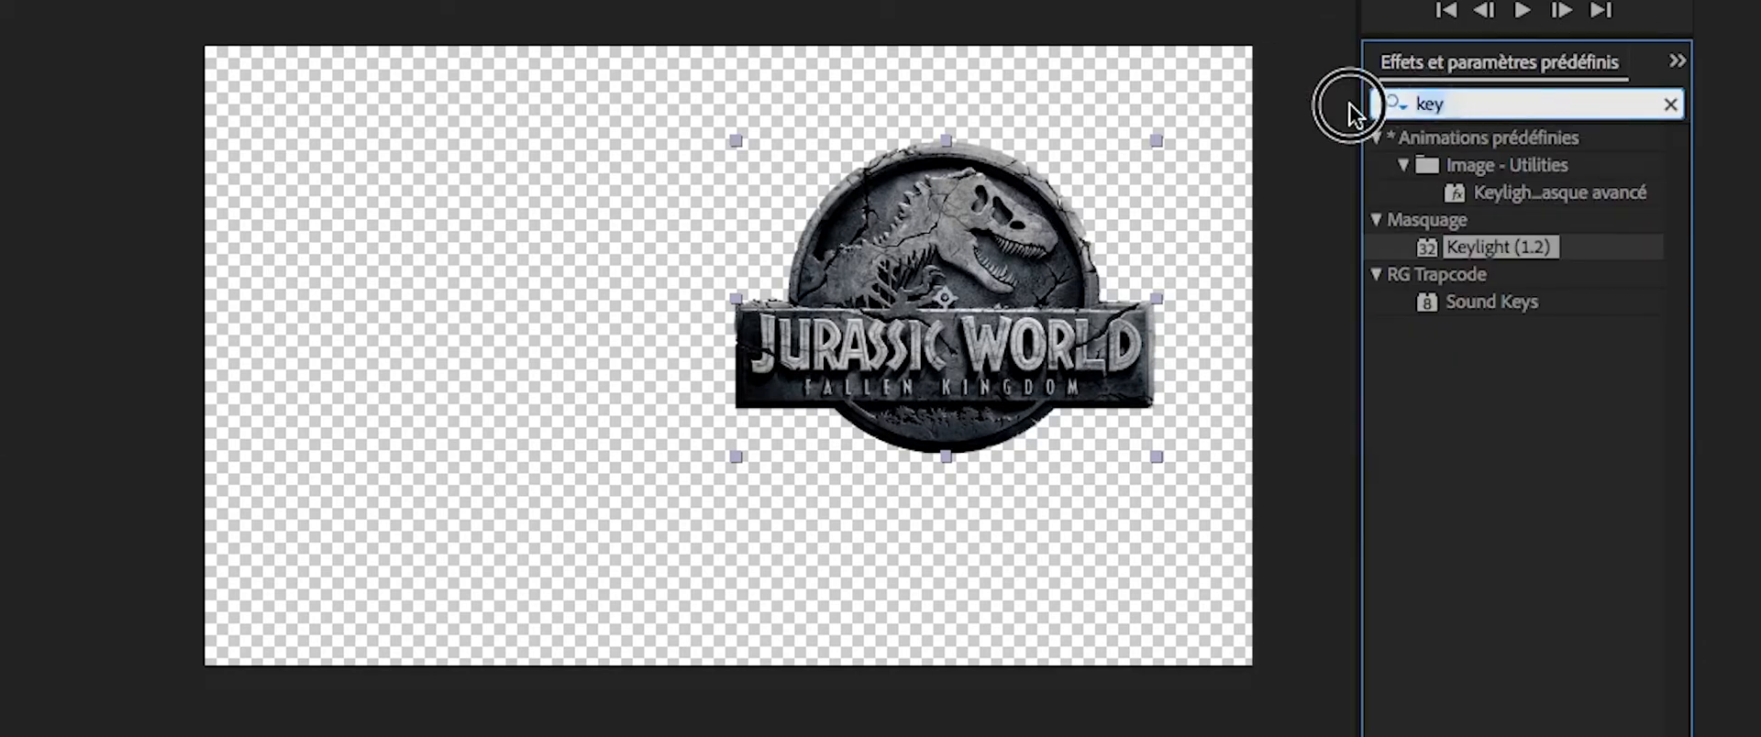
type("eclat")
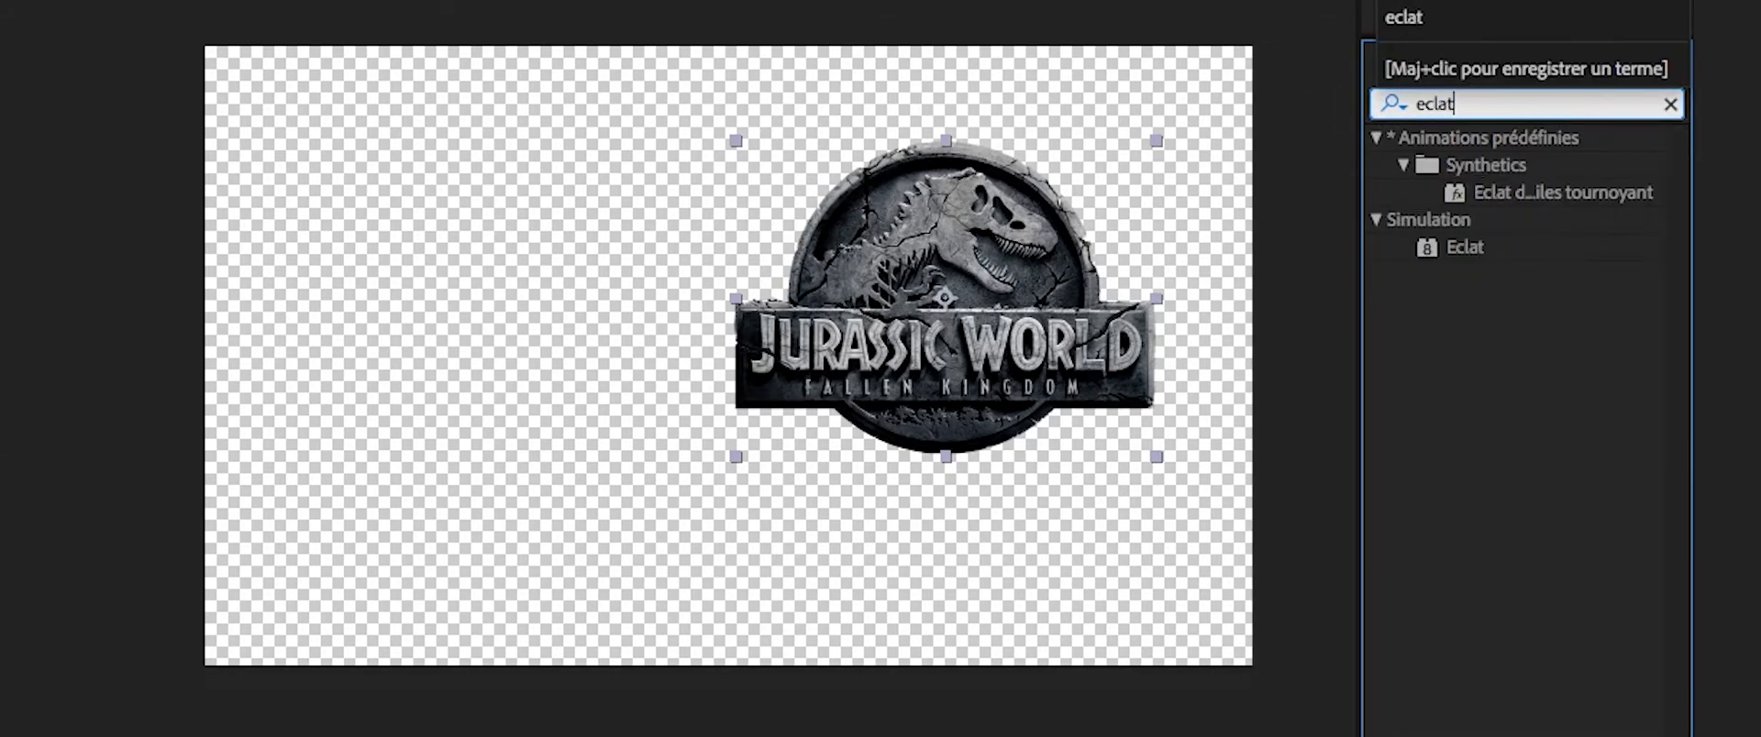
double_click(1471, 248)
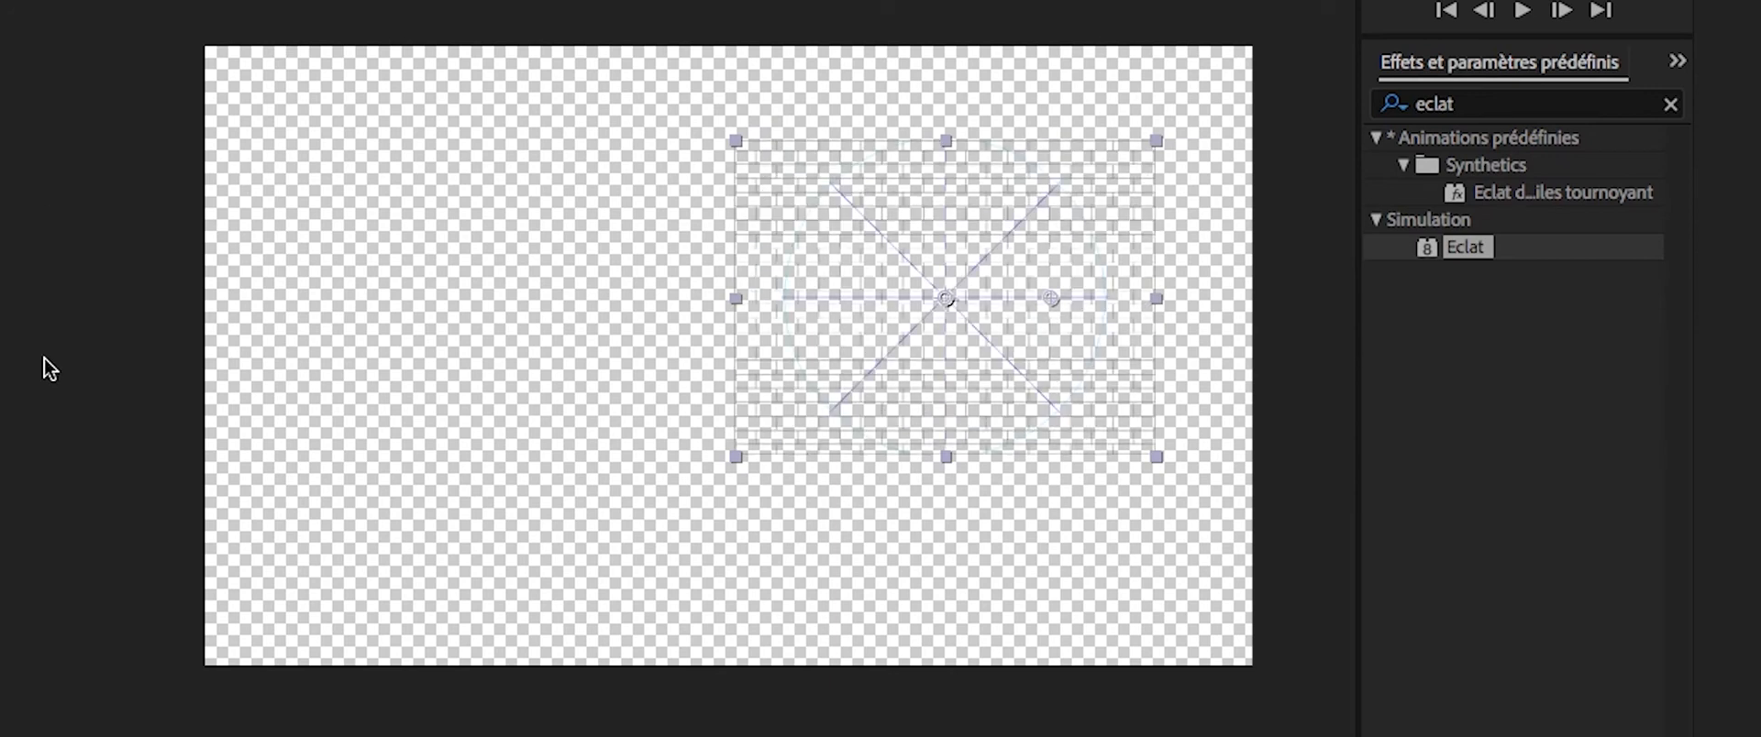
key("ctrl+shift+a")
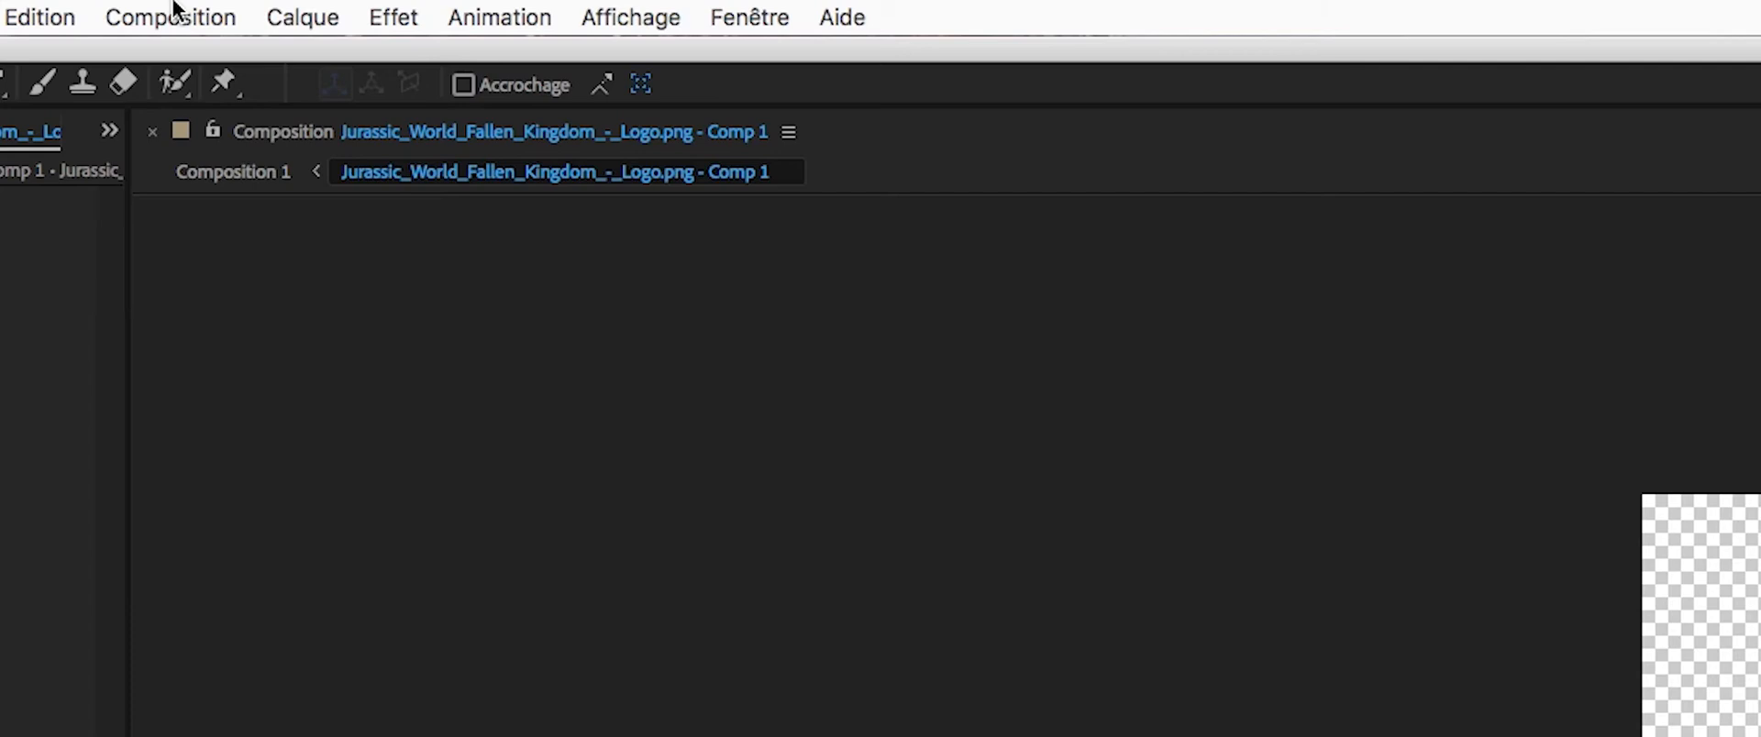
Add an adjustment layer above the logo in the precomposition and apply the Eclat effect to it.
left_click(174, 12)
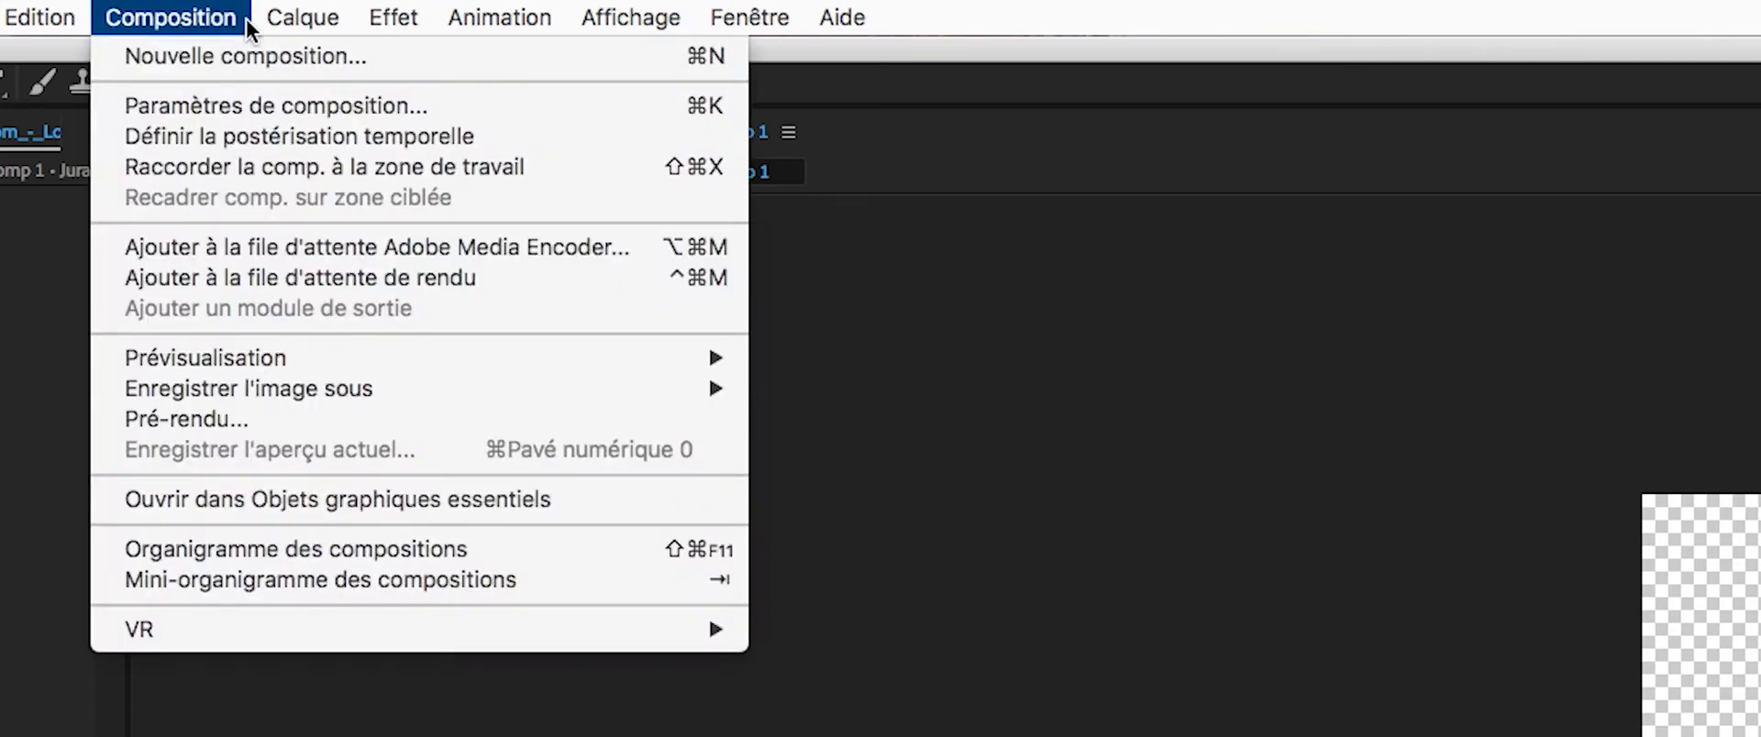
mouse_move(312, 18)
mouse_move(613, 55)
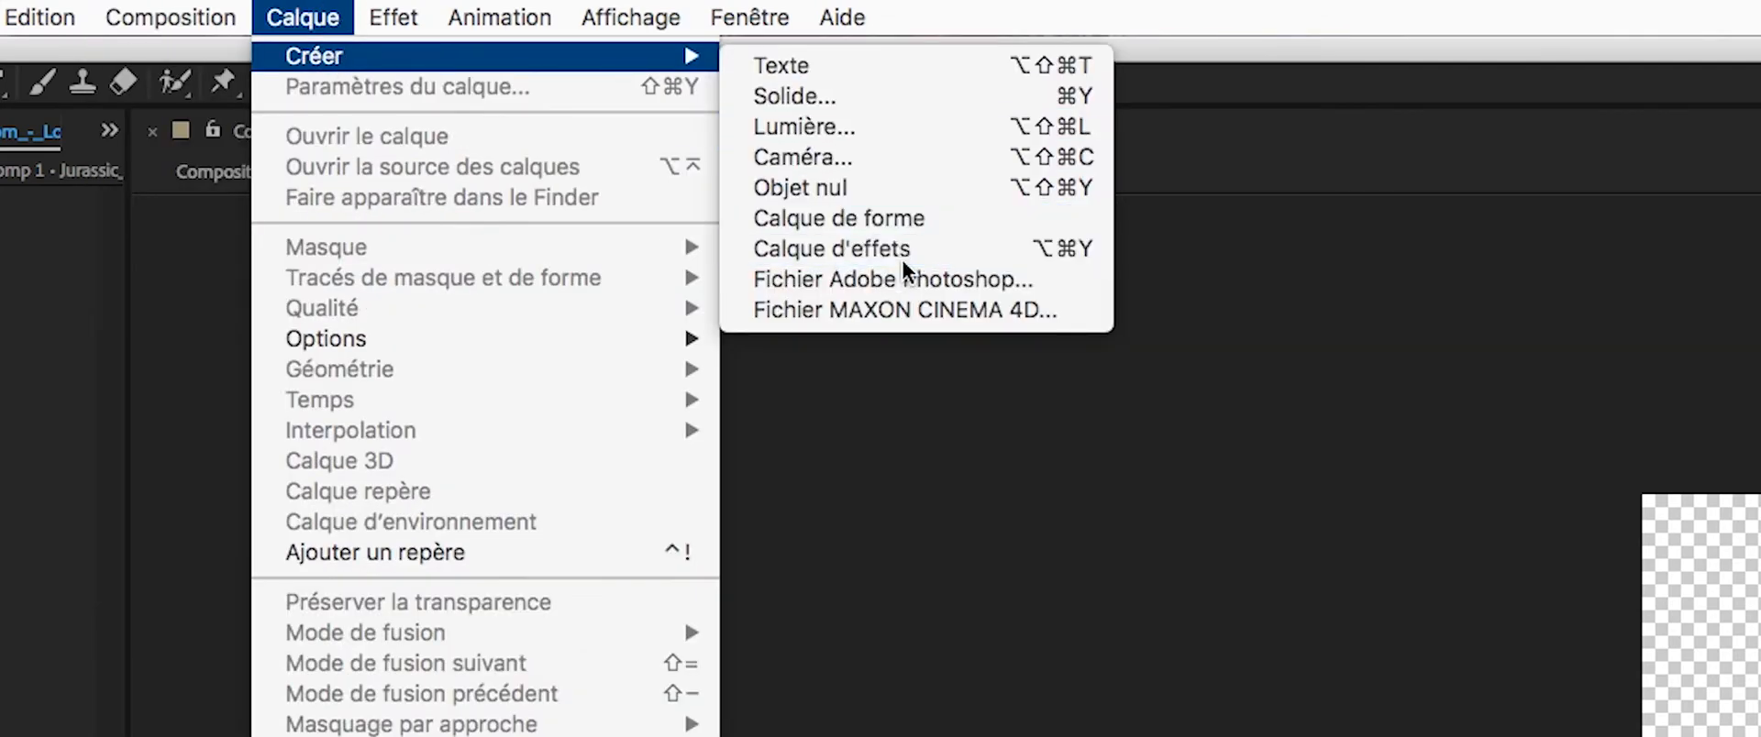
left_click(900, 259)
key("space")
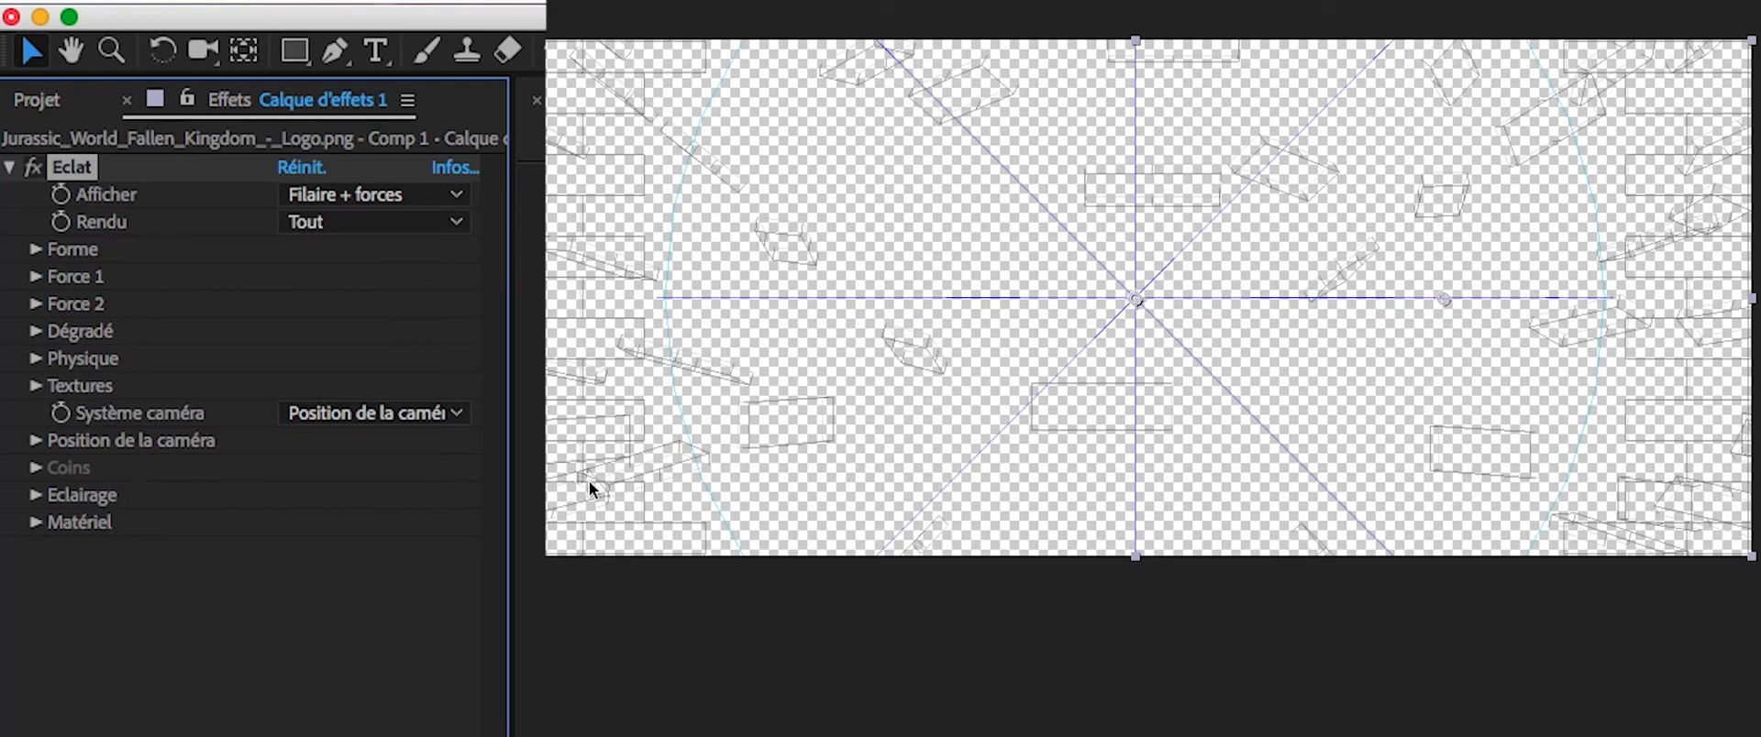
left_click(545, 565)
left_click_drag(547, 556, 584, 519)
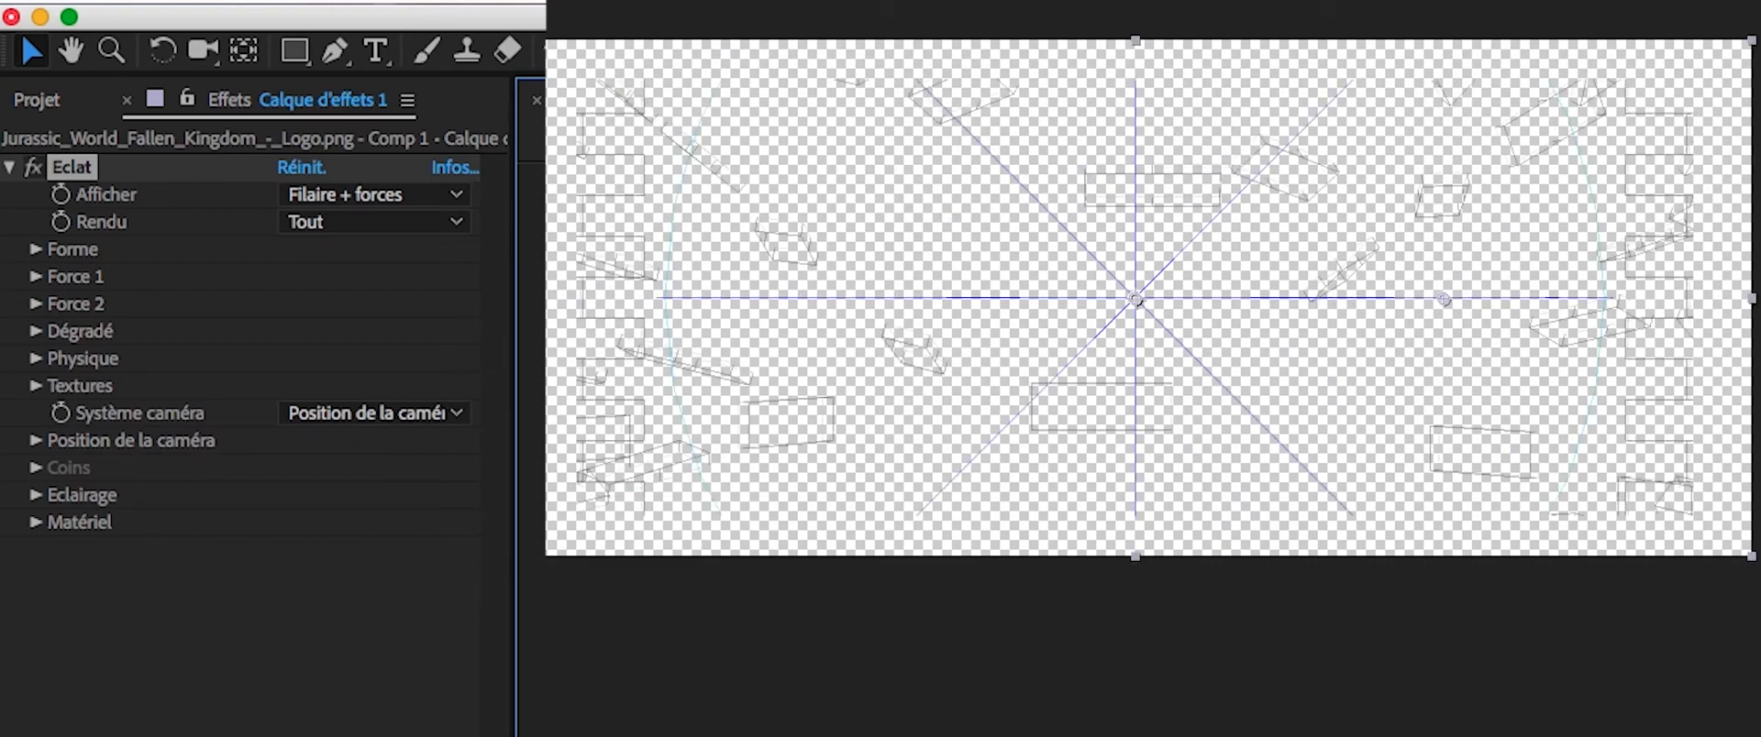
Set the Afficher option of the Eclat effect to Rendu and preview the shattering logo.
left_click(345, 194)
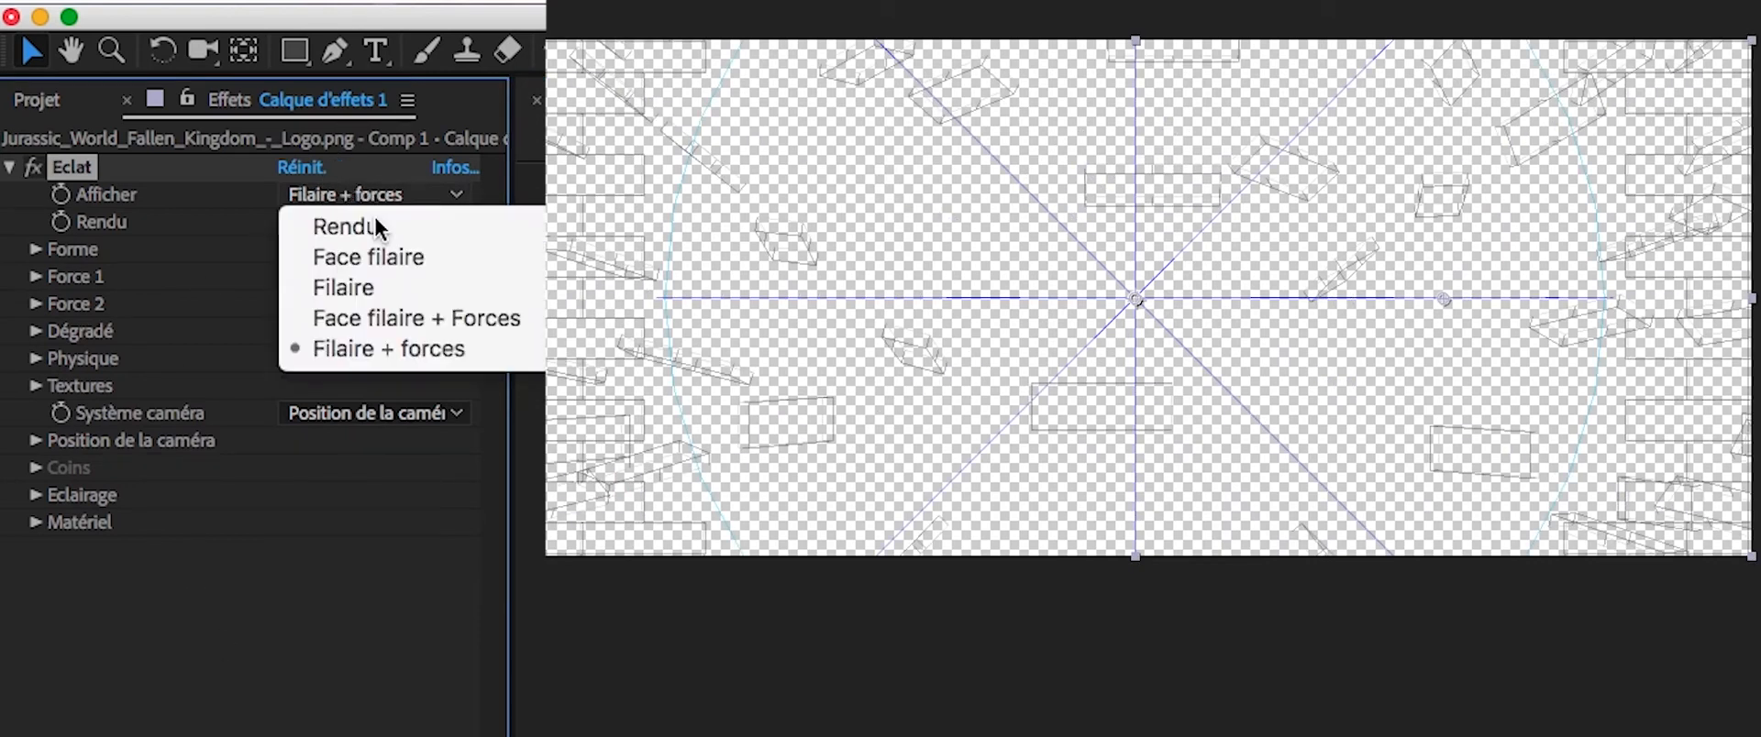
left_click(375, 223)
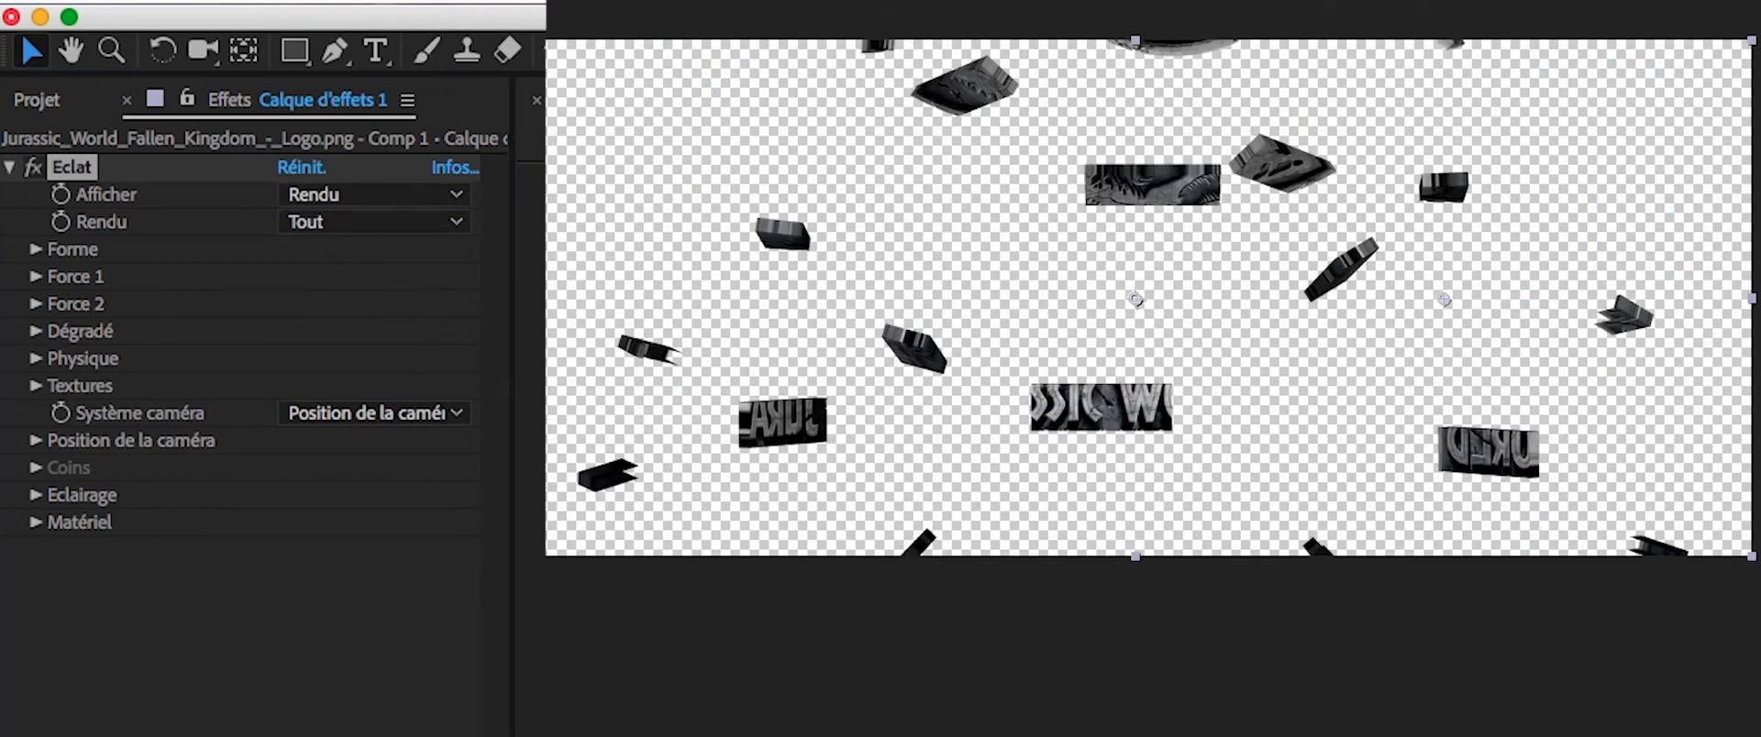
key("space")
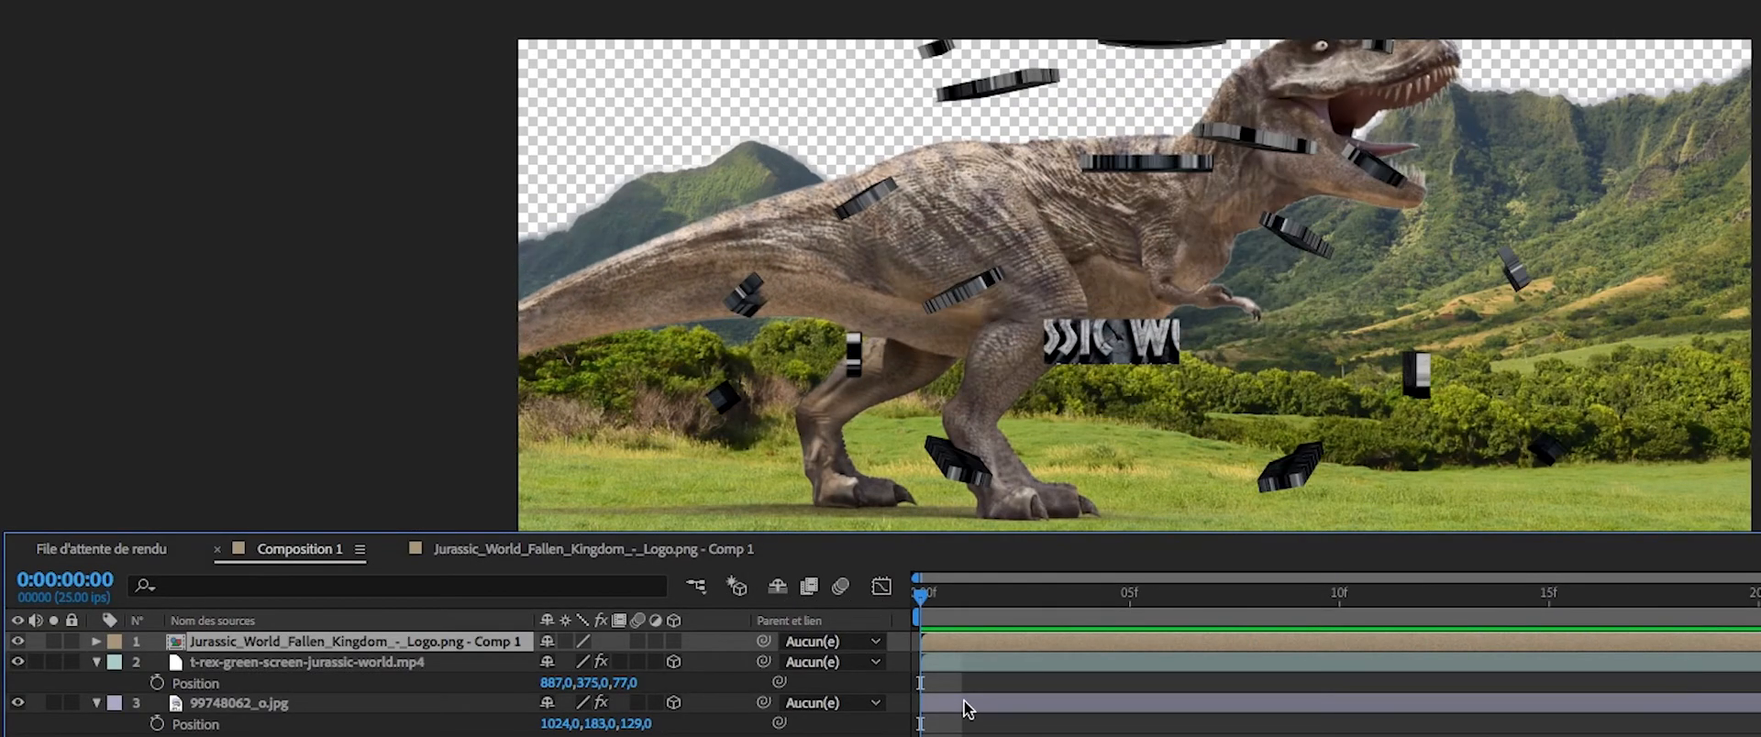
Play Composition 1 and scrub to frames 10 and 13 to examine the logo shatter over the T-rex.
left_click(1038, 616)
key("space")
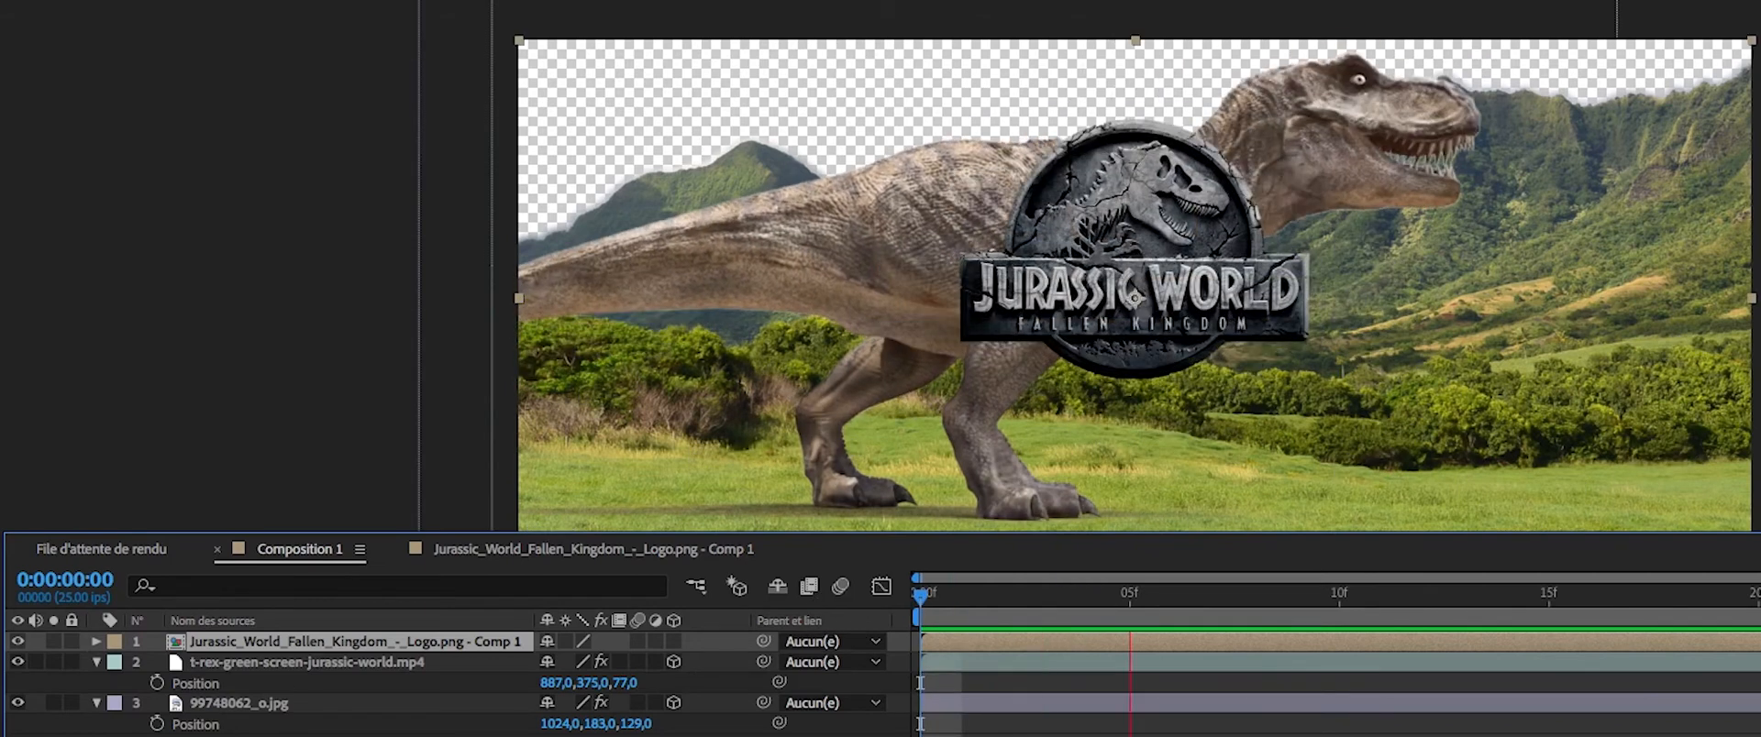
left_click_drag(935, 622, 1339, 619)
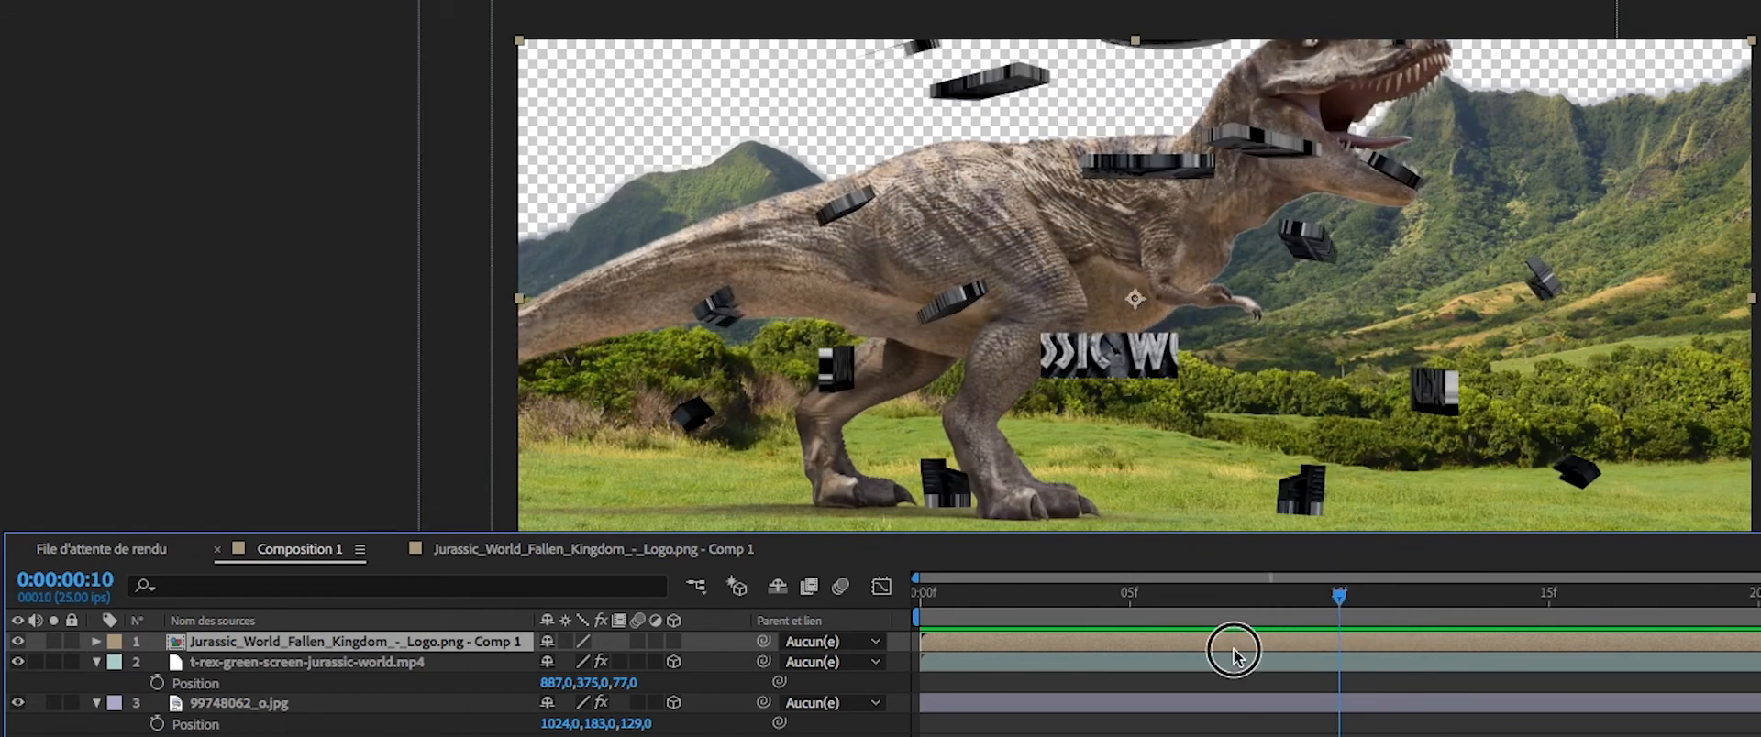
left_click_drag(1233, 653, 1465, 624)
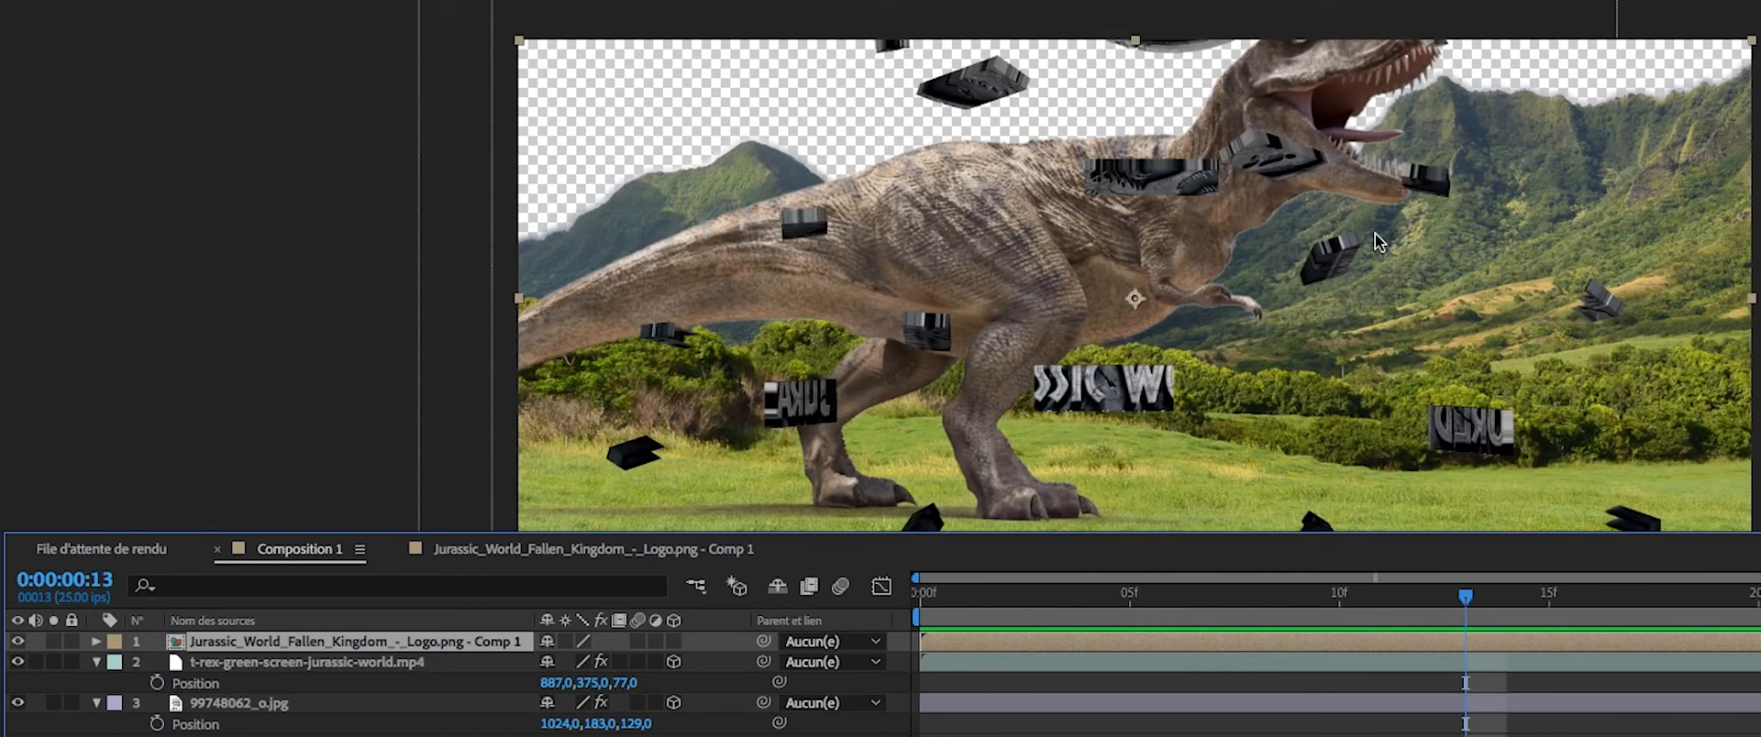
Reopen the logo precomposition and undo the last change to the Eclat display.
left_click(657, 550)
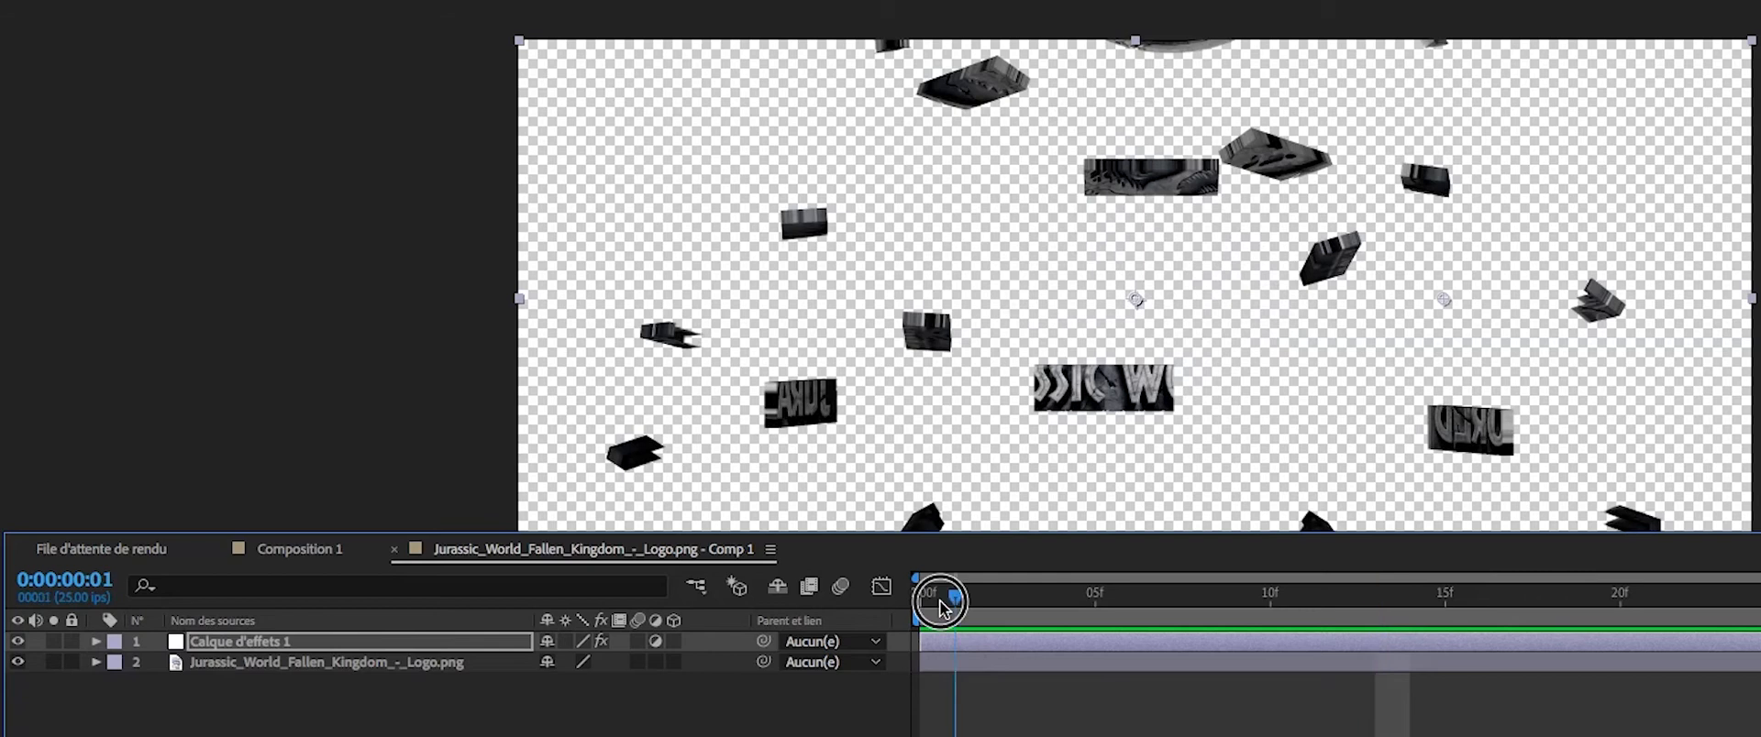
key("ctrl+z")
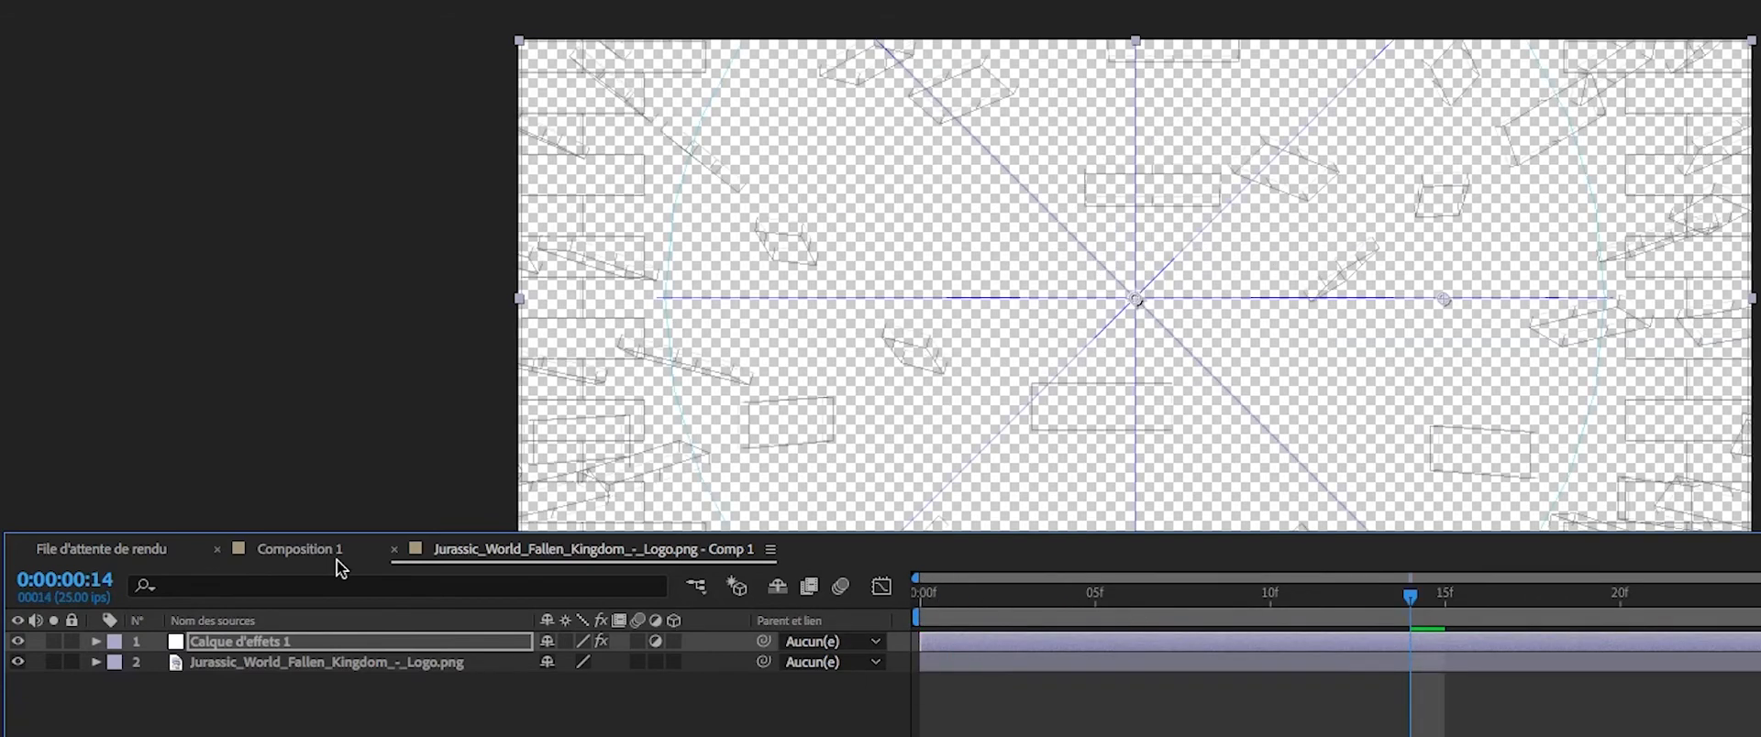
Locate frame 14 in Composition 1 and shift the logo precomposition's adjustment layer to start at that frame.
left_click(293, 548)
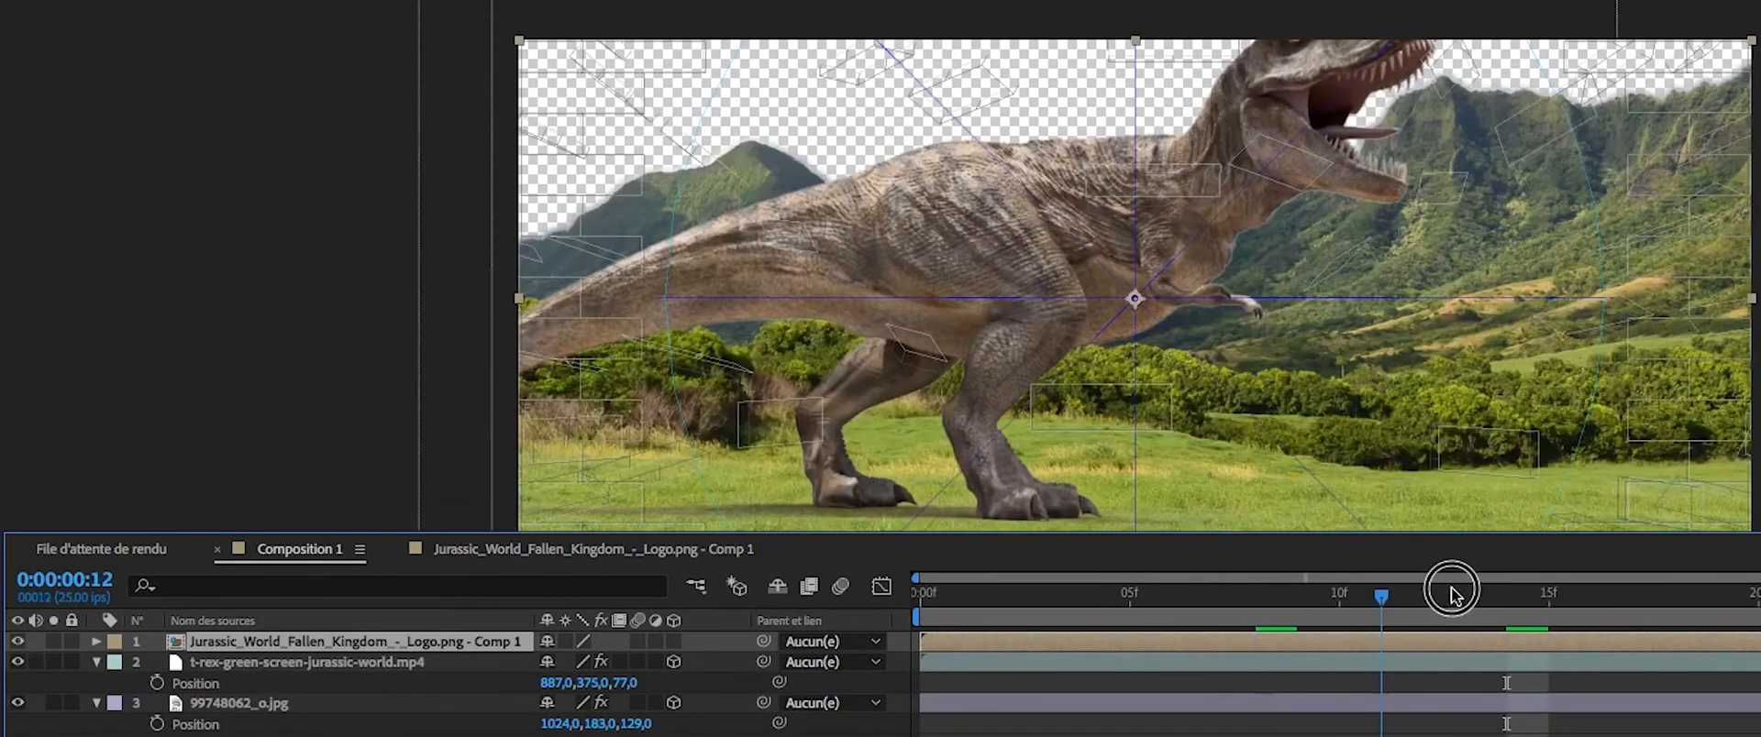
left_click_drag(1447, 590, 1504, 593)
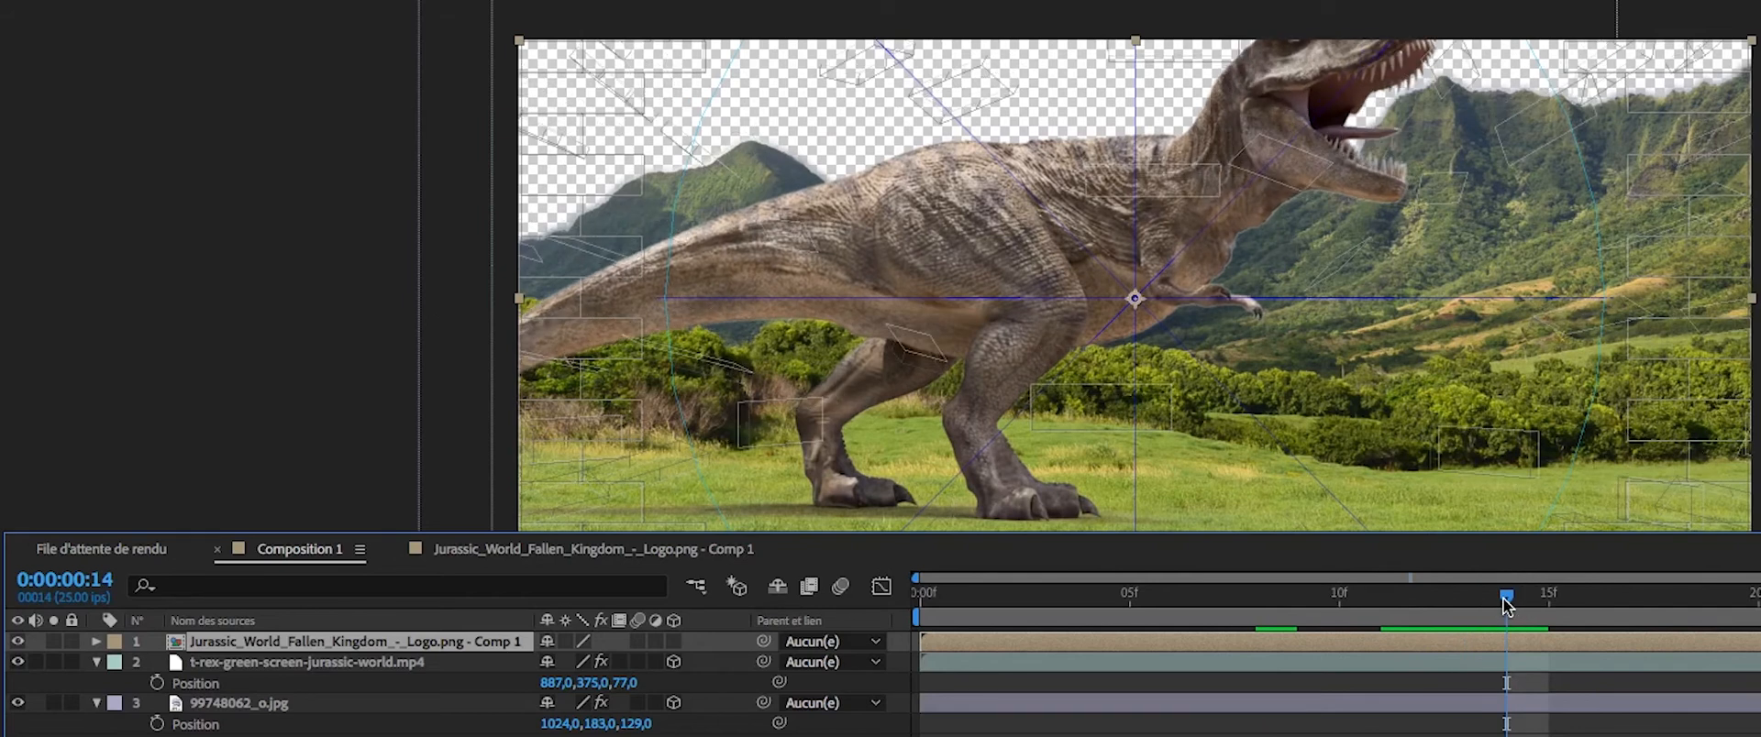
left_click(586, 552)
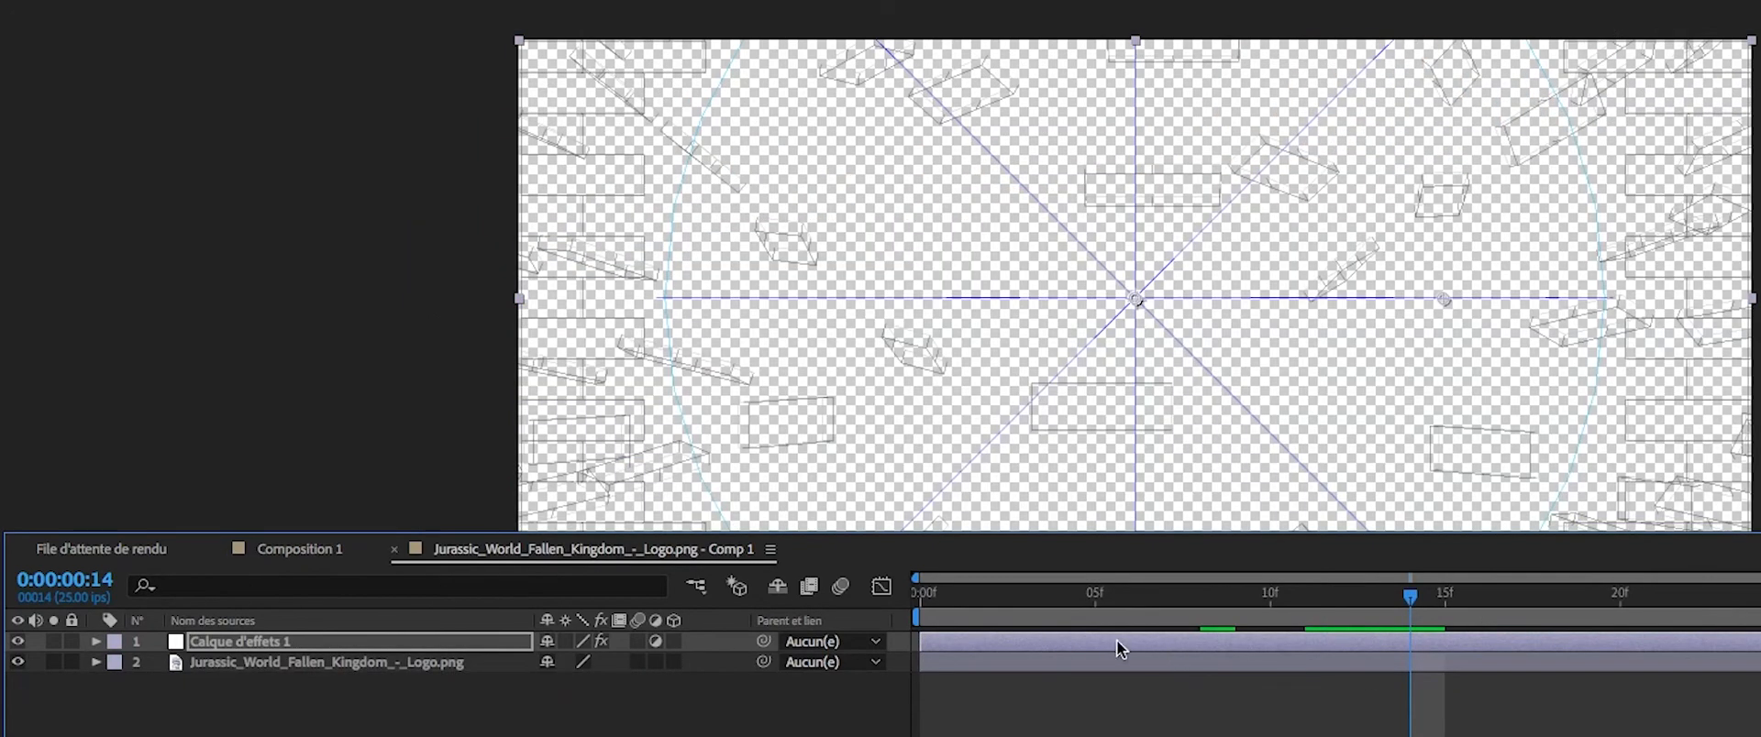
left_click(1130, 642)
left_click_drag(1130, 642, 1595, 639)
Return to the first frame and play Composition 1 to check the timing of the delayed shatter.
left_click_drag(1409, 594, 908, 605)
left_click(315, 552)
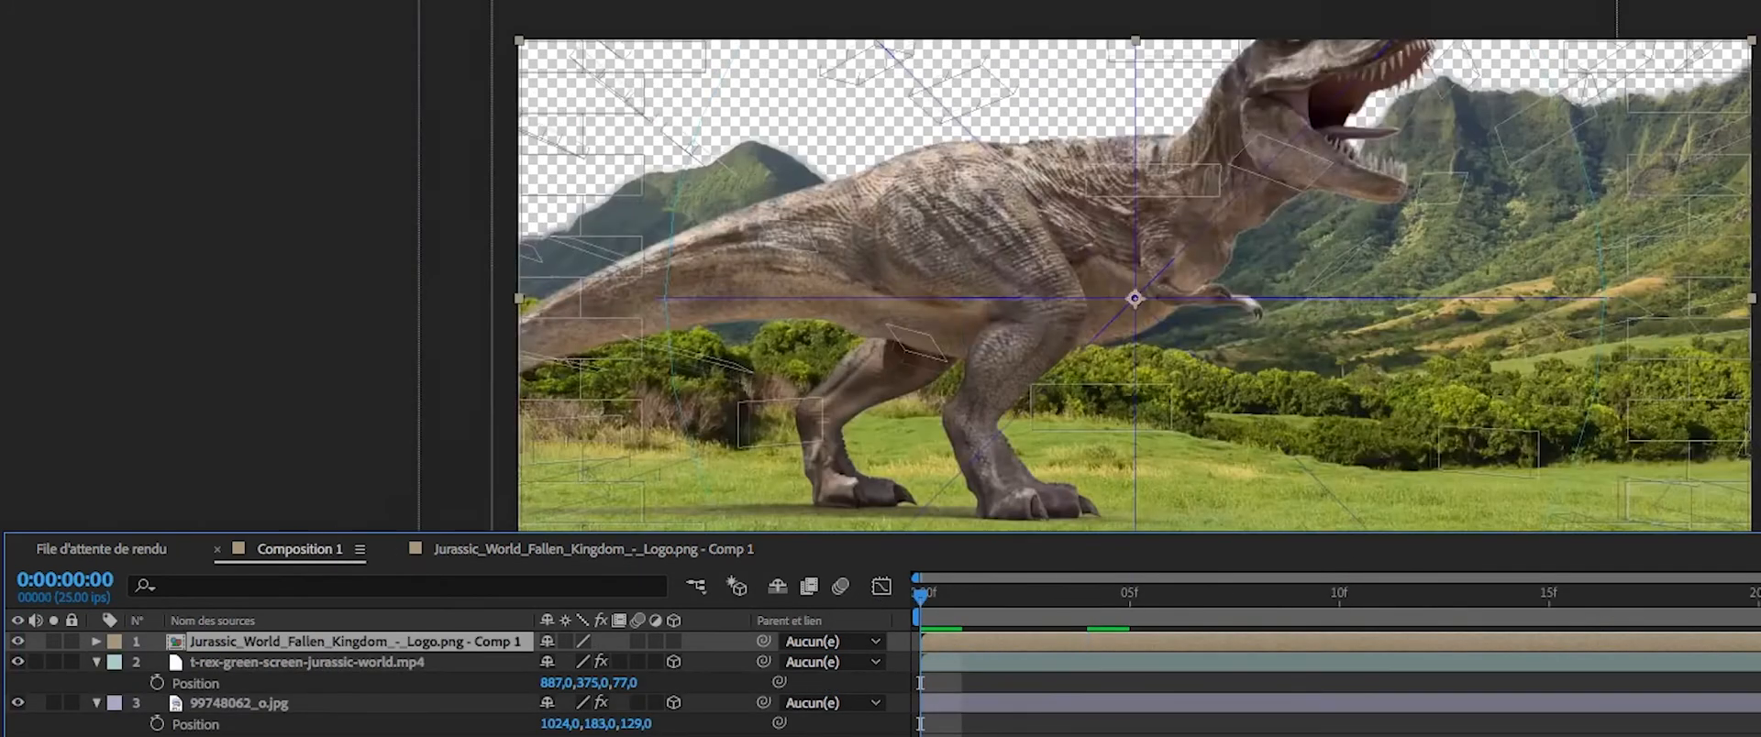
key("space")
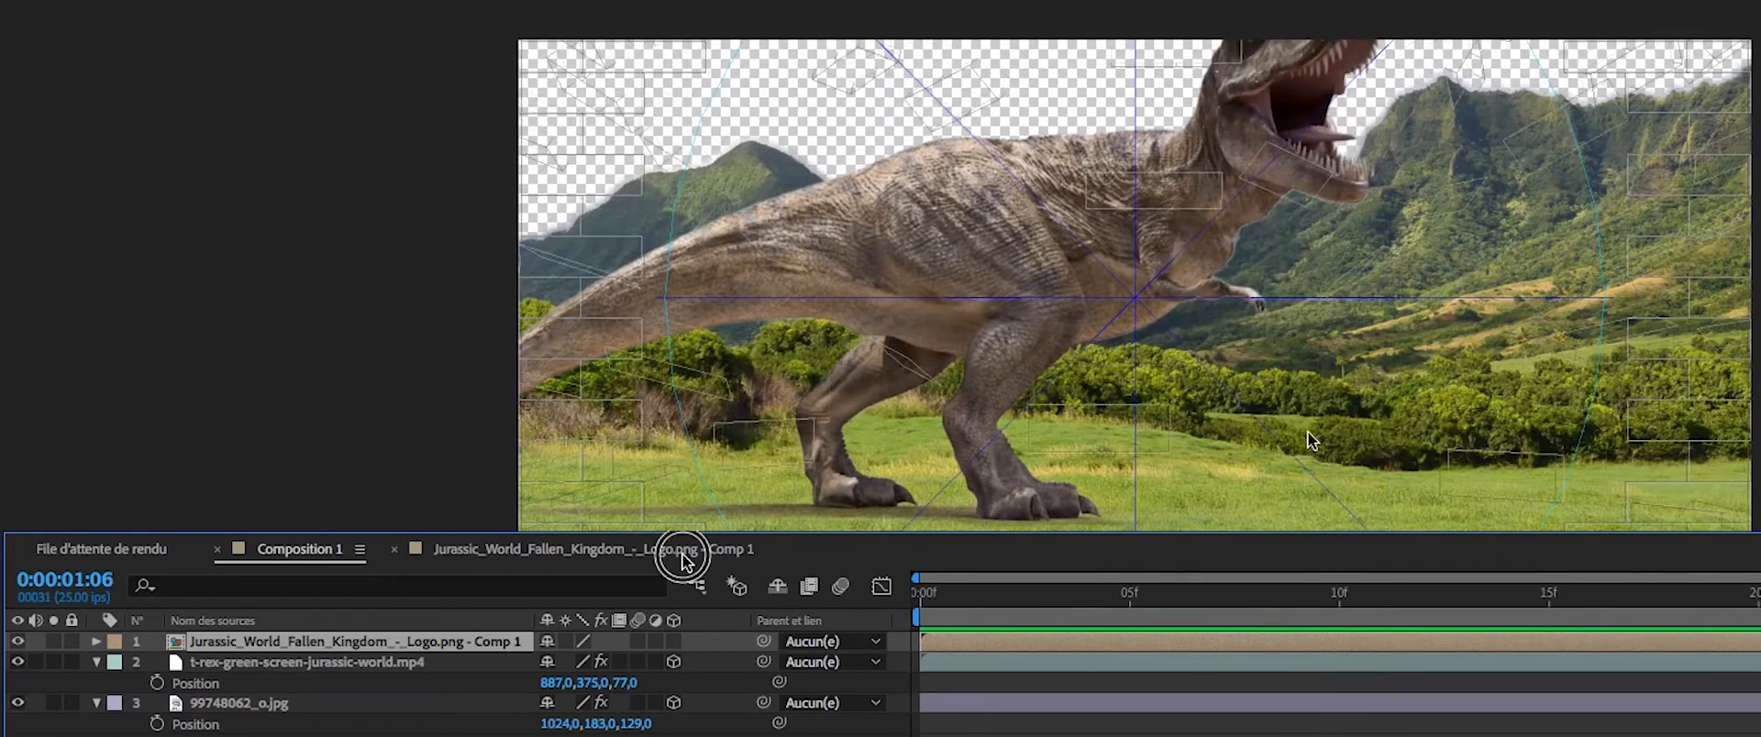
Set the Eclat display to Rendu in the logo precomposition and preview the shatter in Composition 1.
left_click(682, 554)
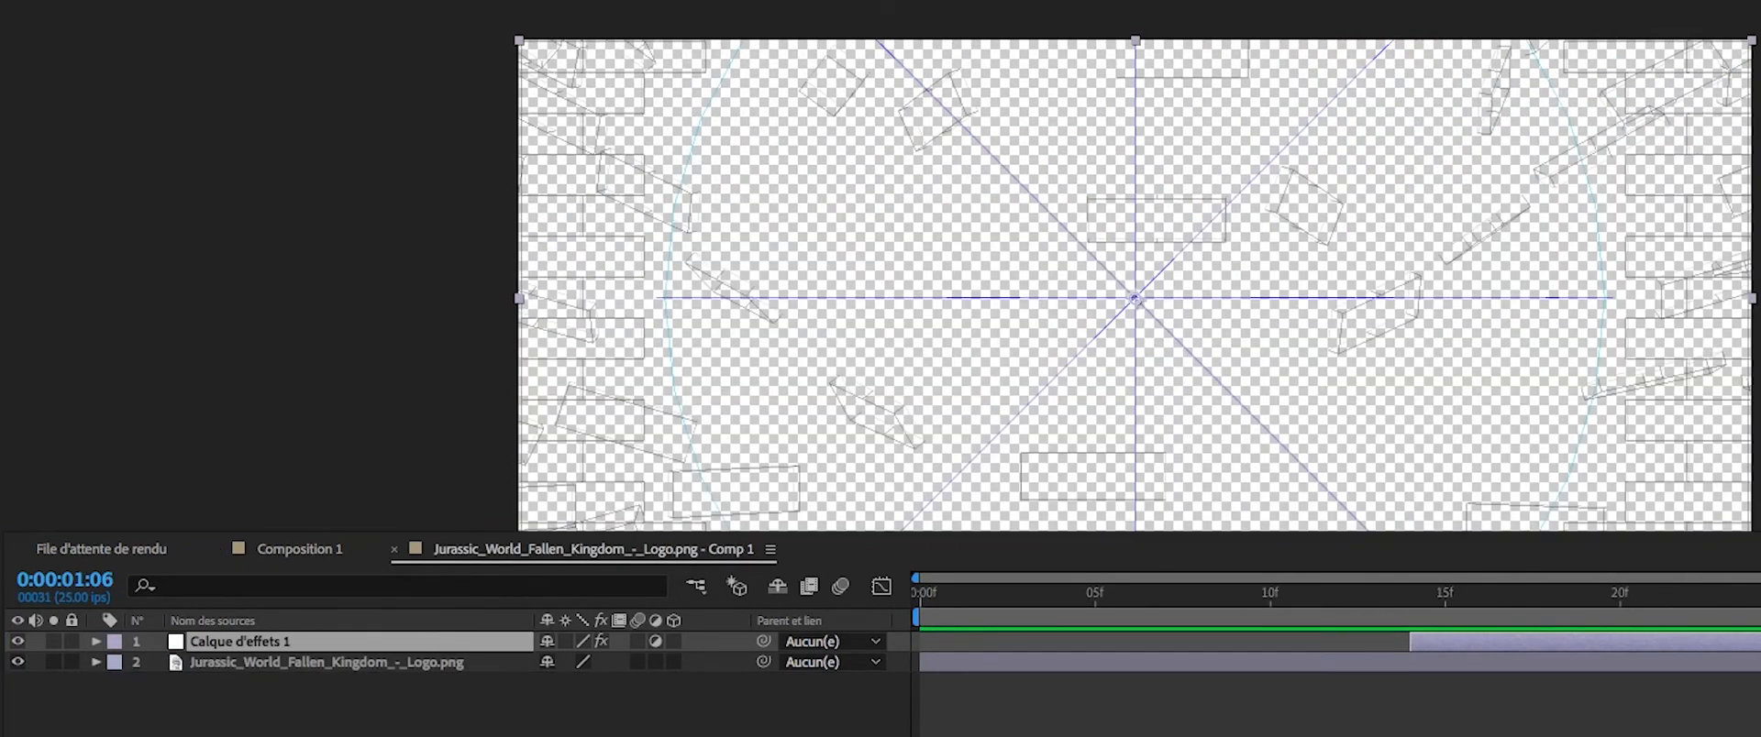
left_click(299, 548)
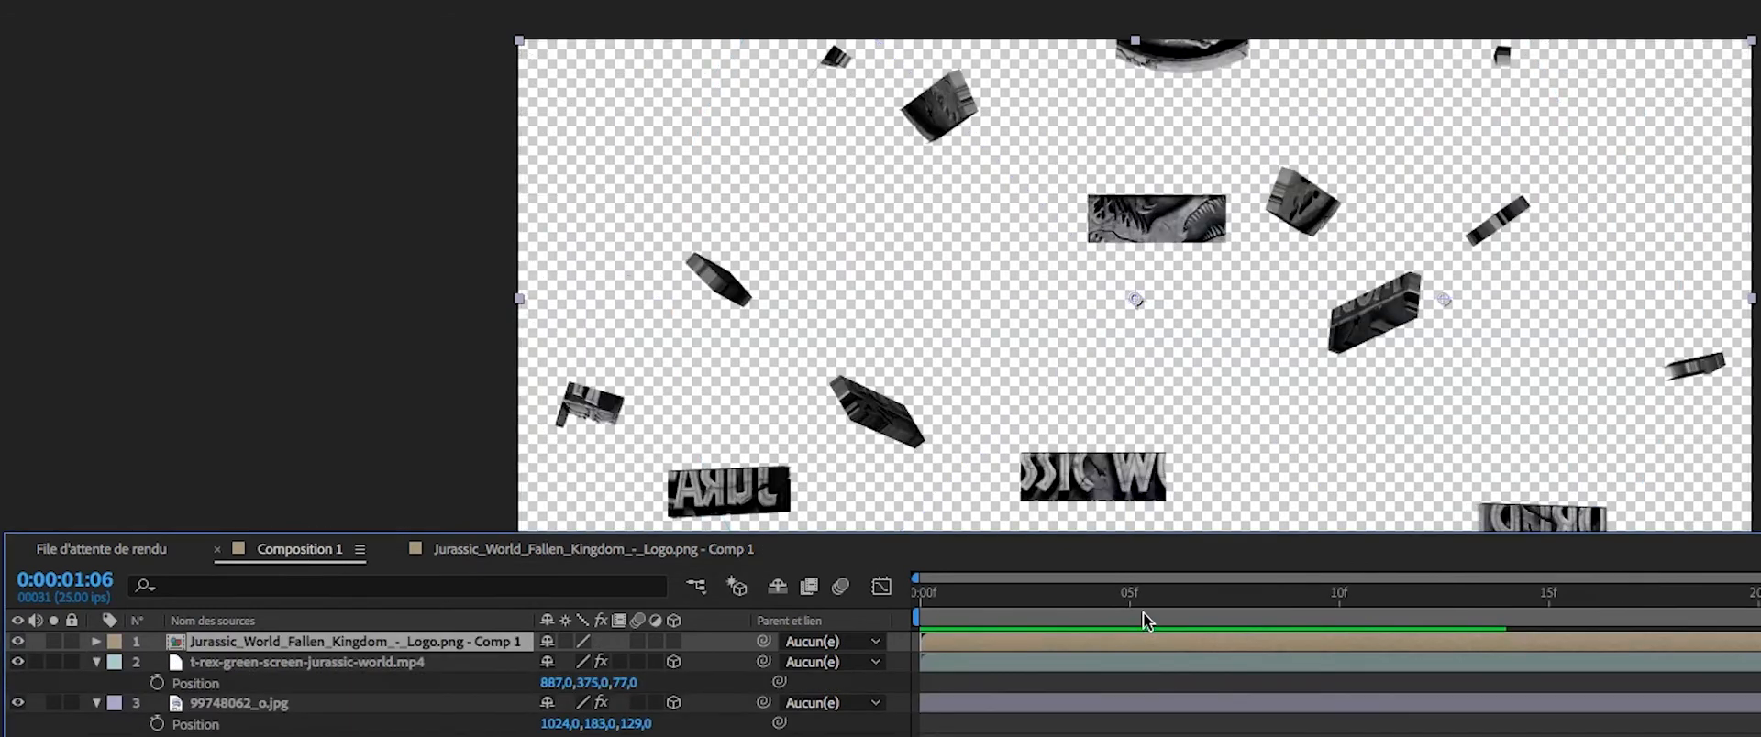
key("space")
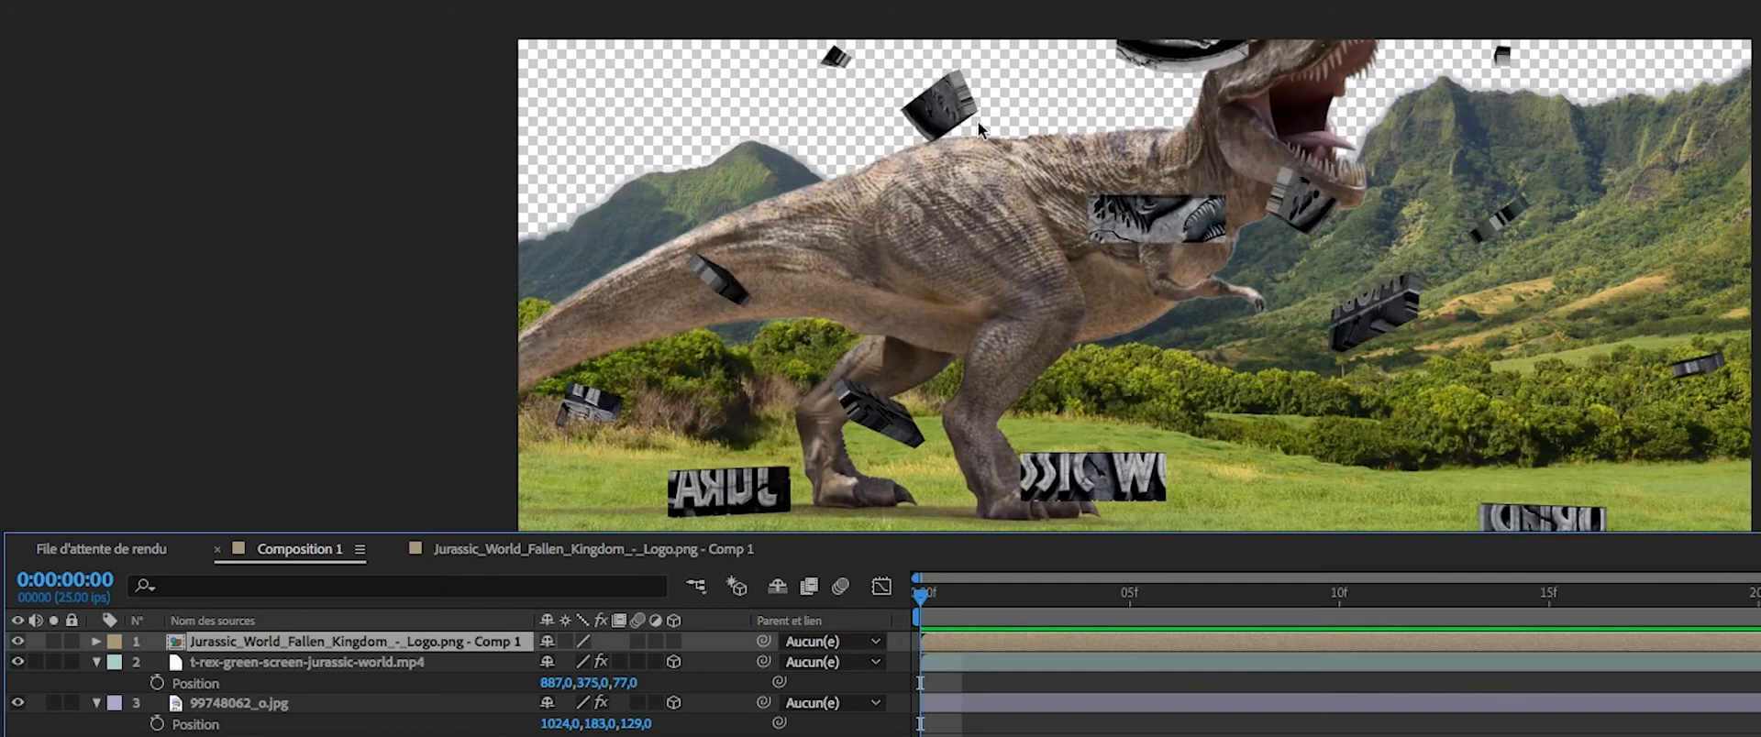
left_click_drag(1681, 612, 1756, 596)
Go to frame 14 of the logo precomposition and review the Motif options in the Eclat effect's Forme settings.
left_click(592, 548)
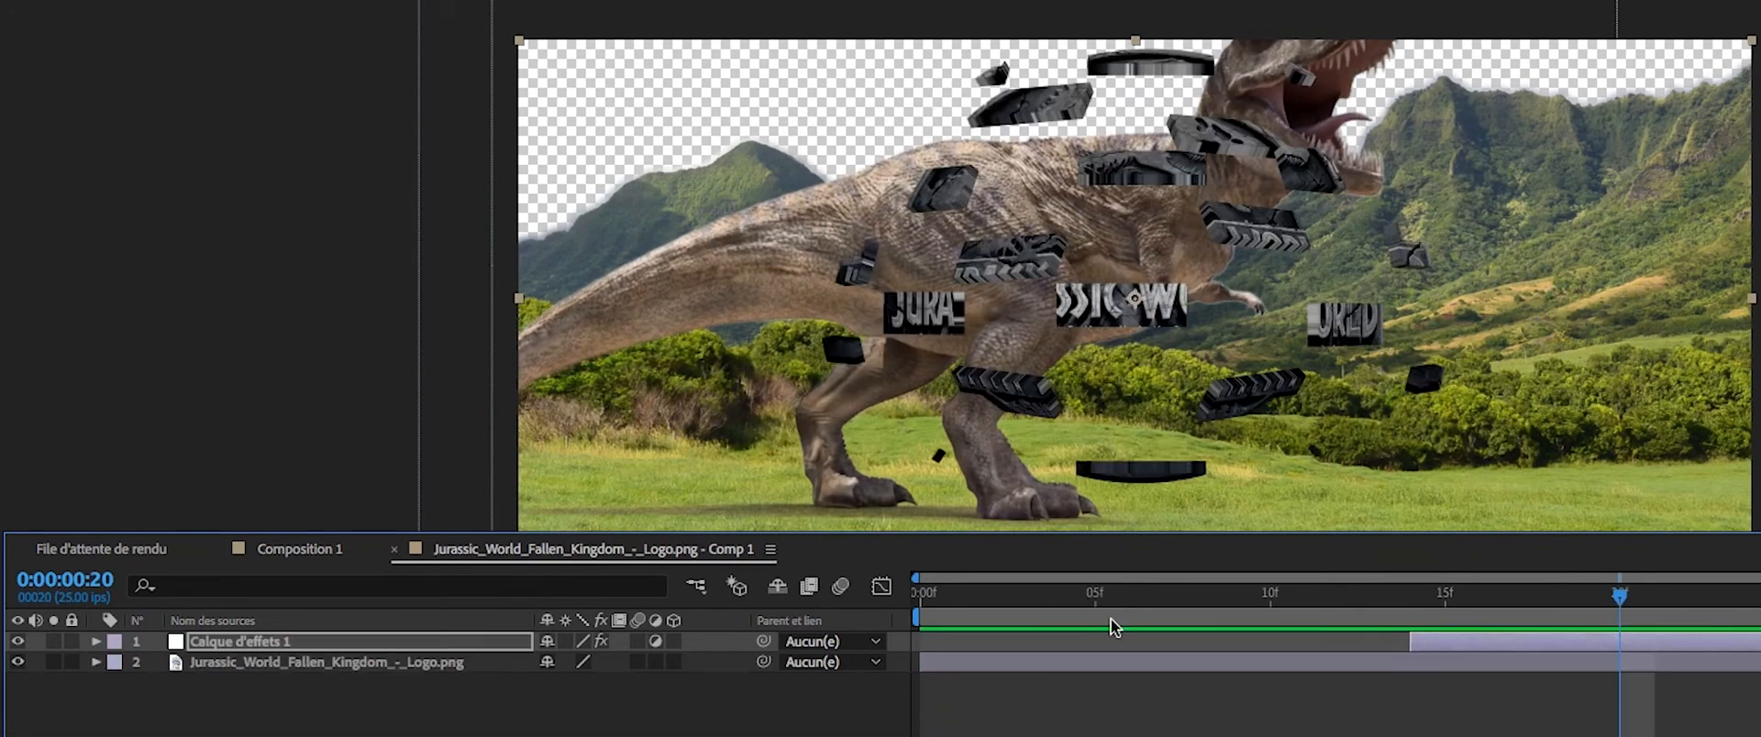
left_click(1444, 594)
mouse_move(1444, 600)
left_mouse_down()
mouse_move(1423, 598)
mouse_move(1509, 610)
mouse_move(1422, 621)
mouse_move(1411, 601)
left_mouse_up()
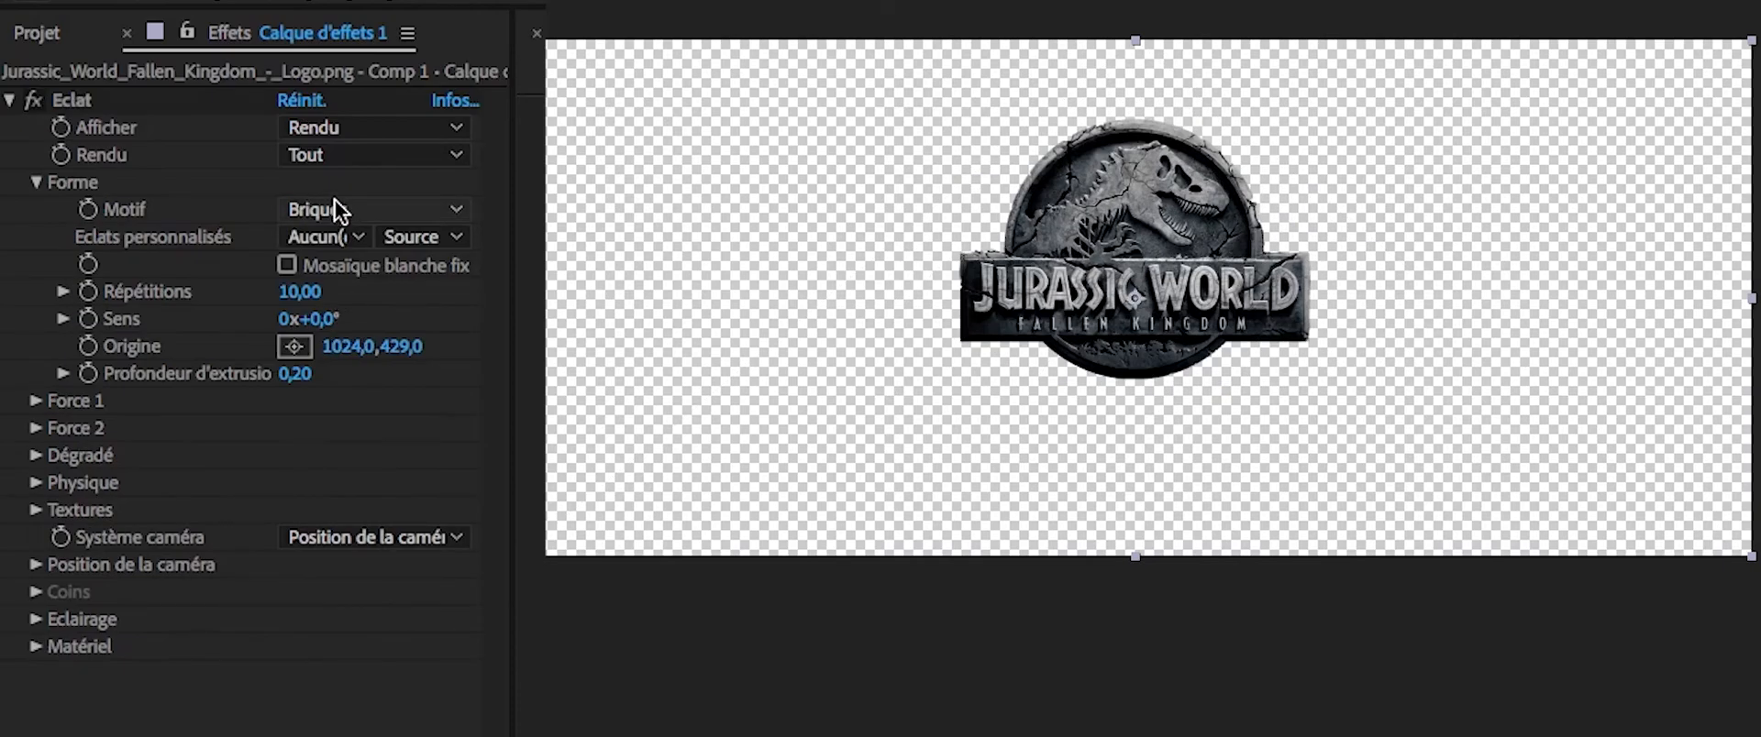
left_click(328, 208)
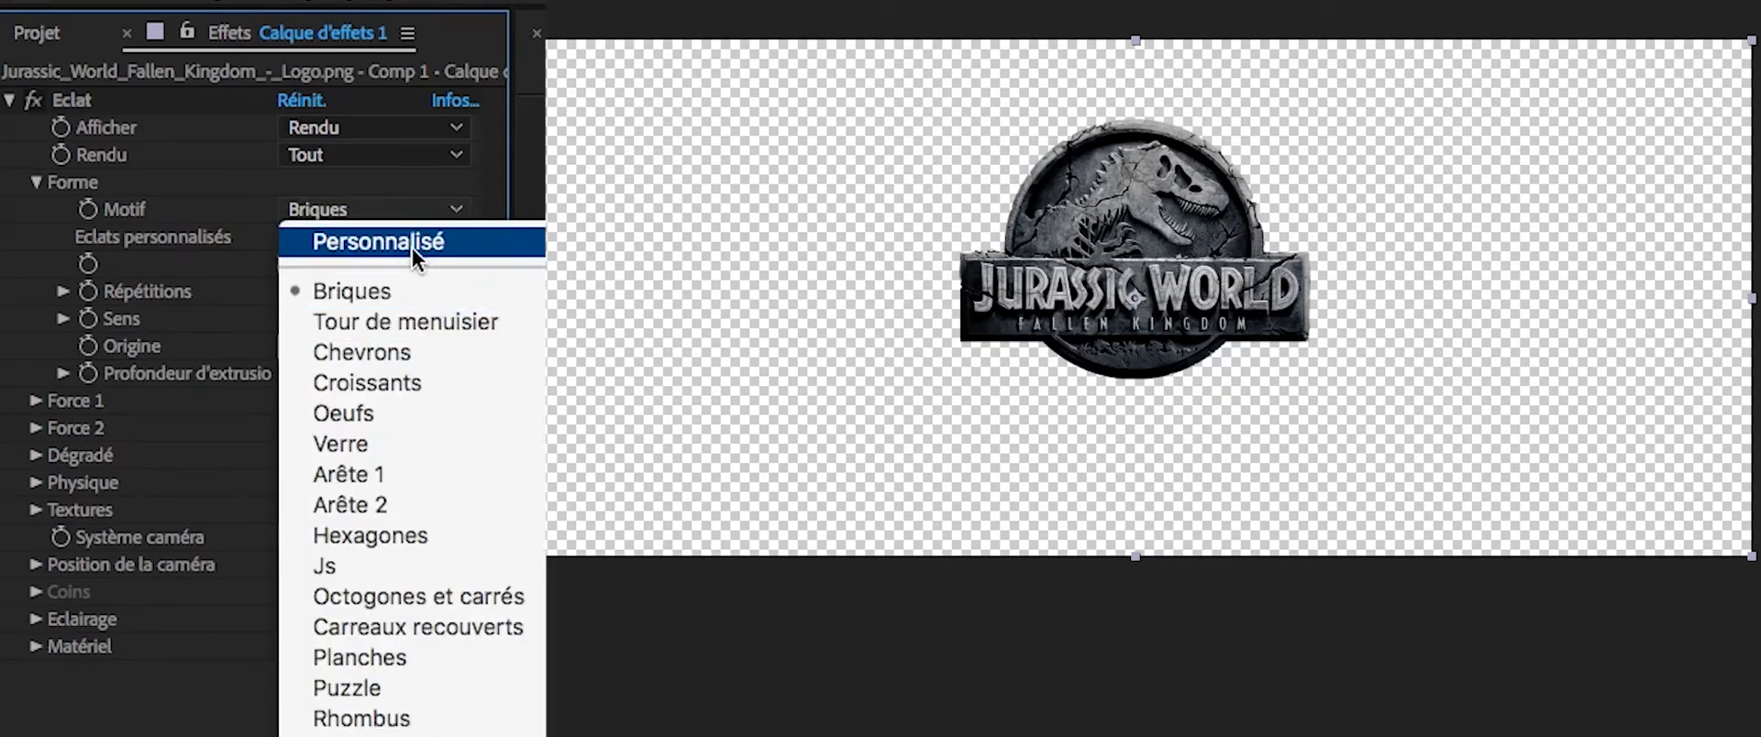
left_click(270, 178)
left_click(376, 215)
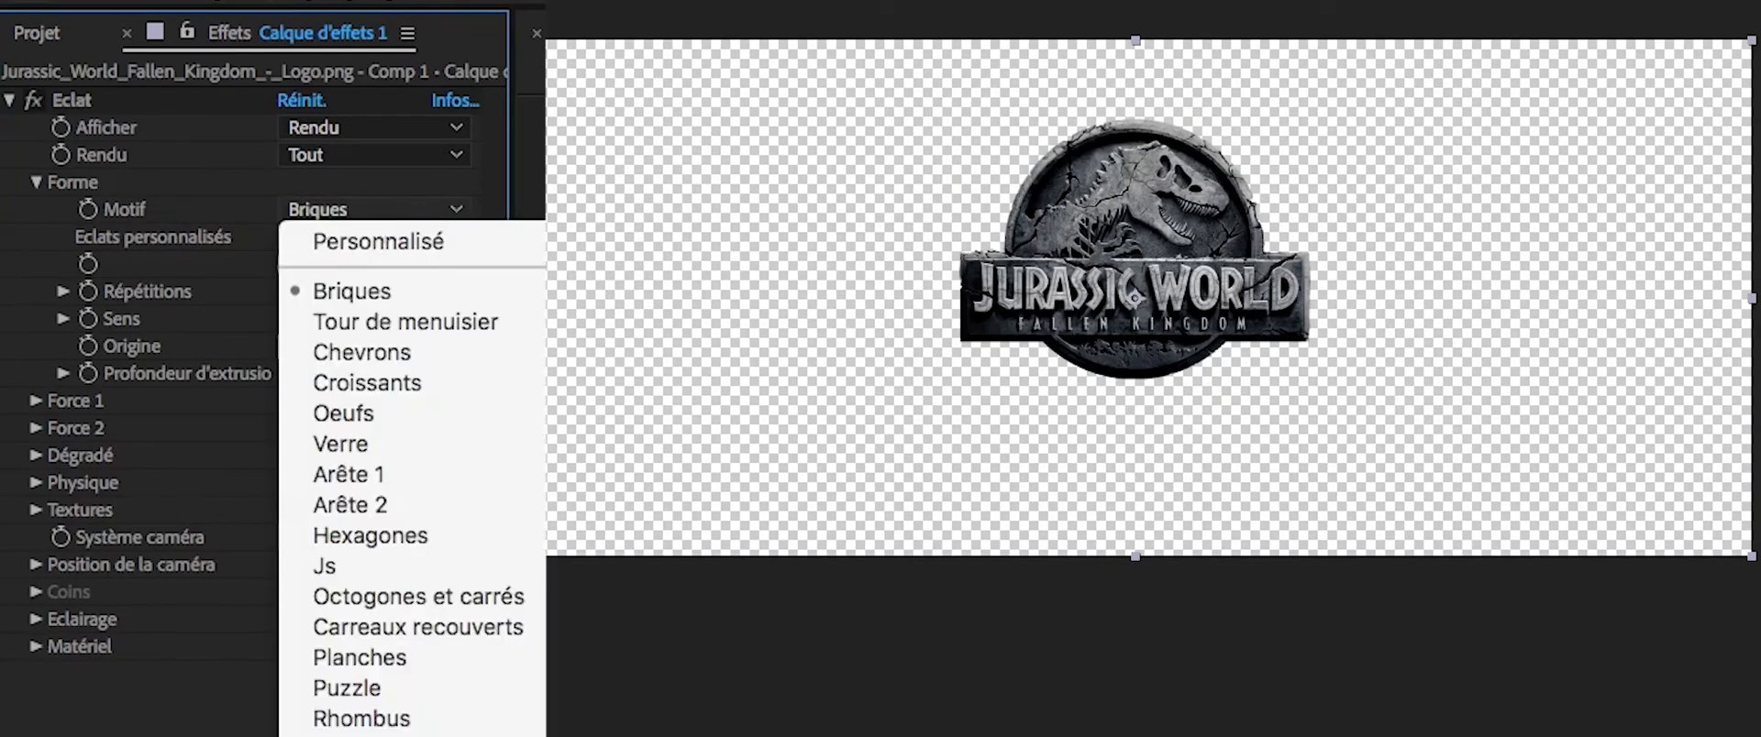
key("Escape")
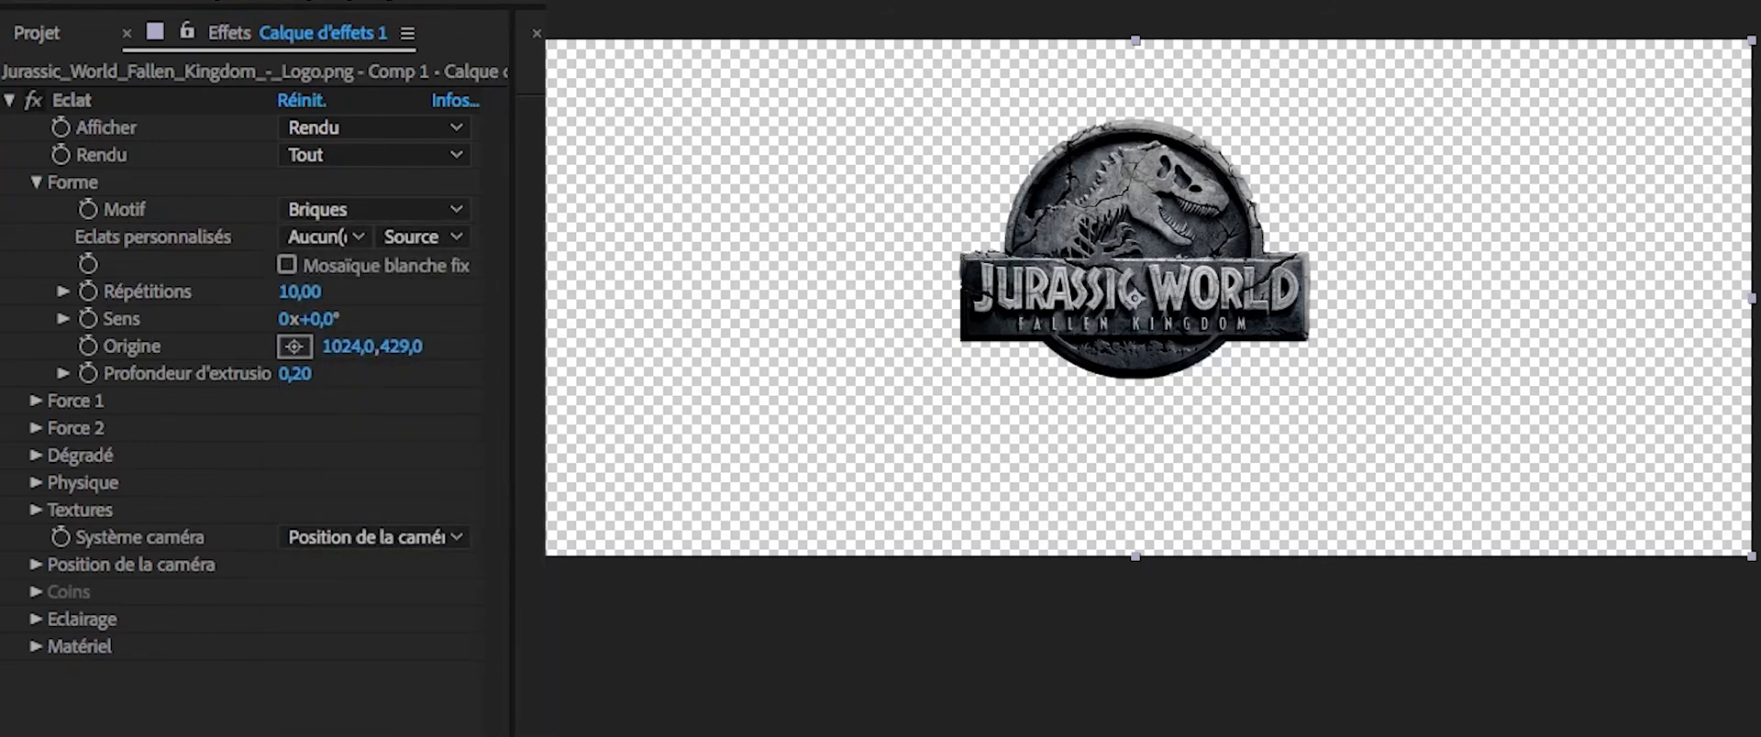
Preview the shatter and try the Tour de menuisier and Arête 1 motifs in Eclat before restoring Briques.
key("space")
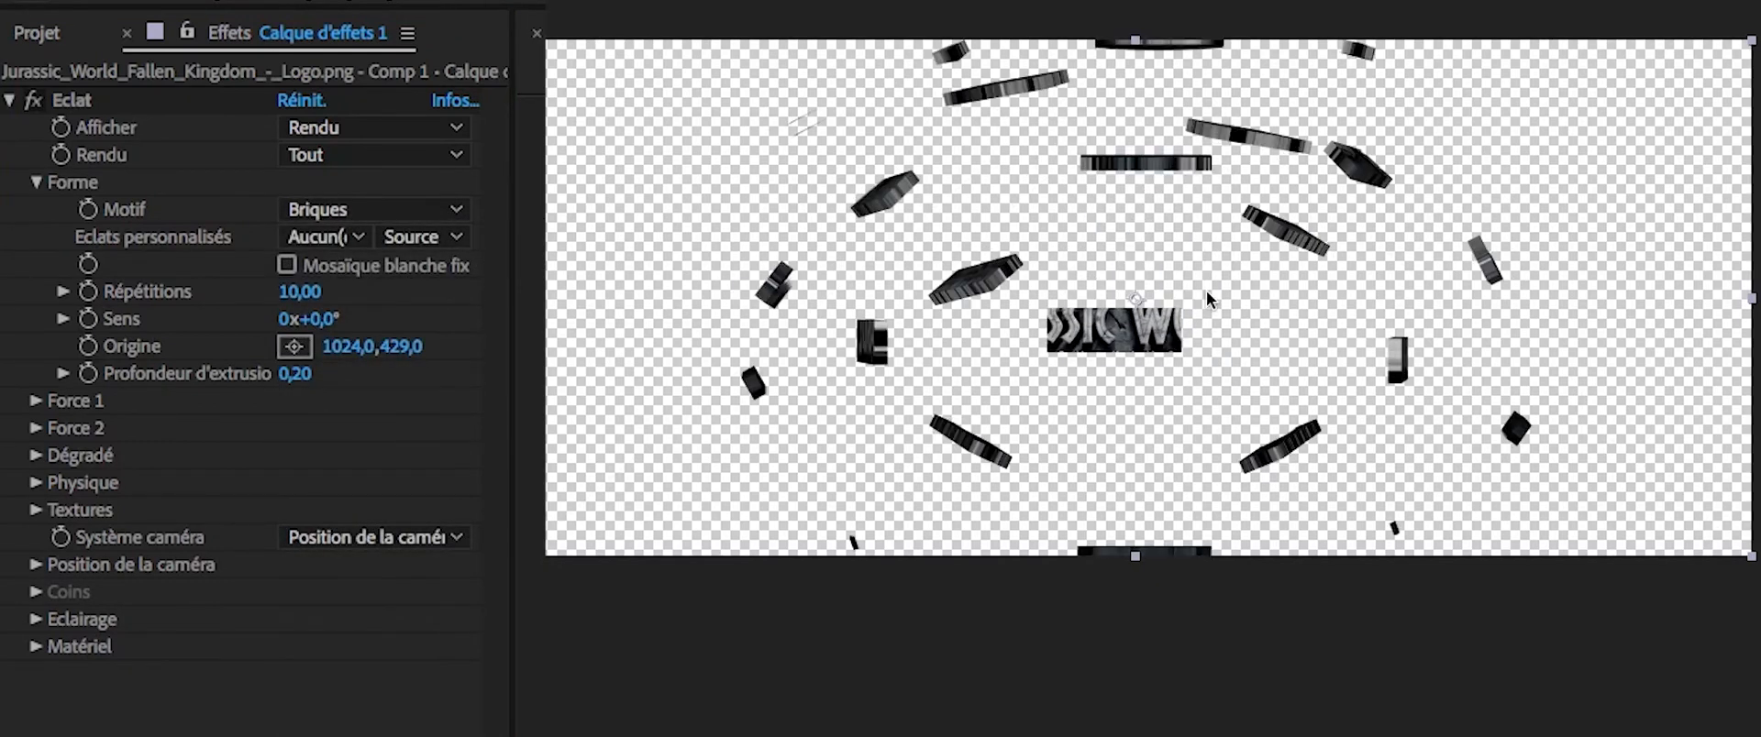
key("period")
left_click(371, 209)
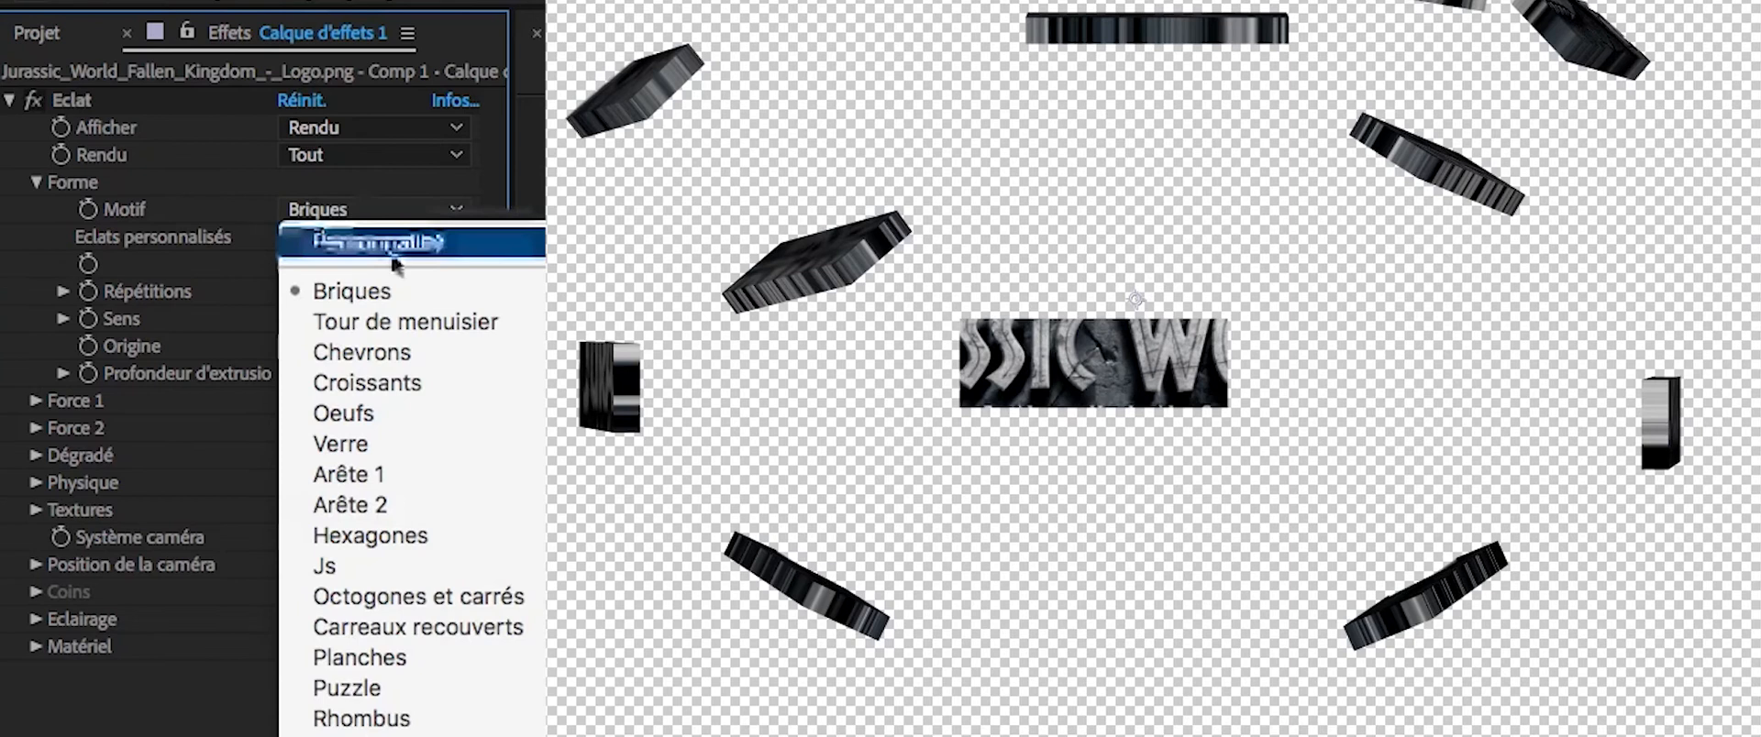
left_click(419, 319)
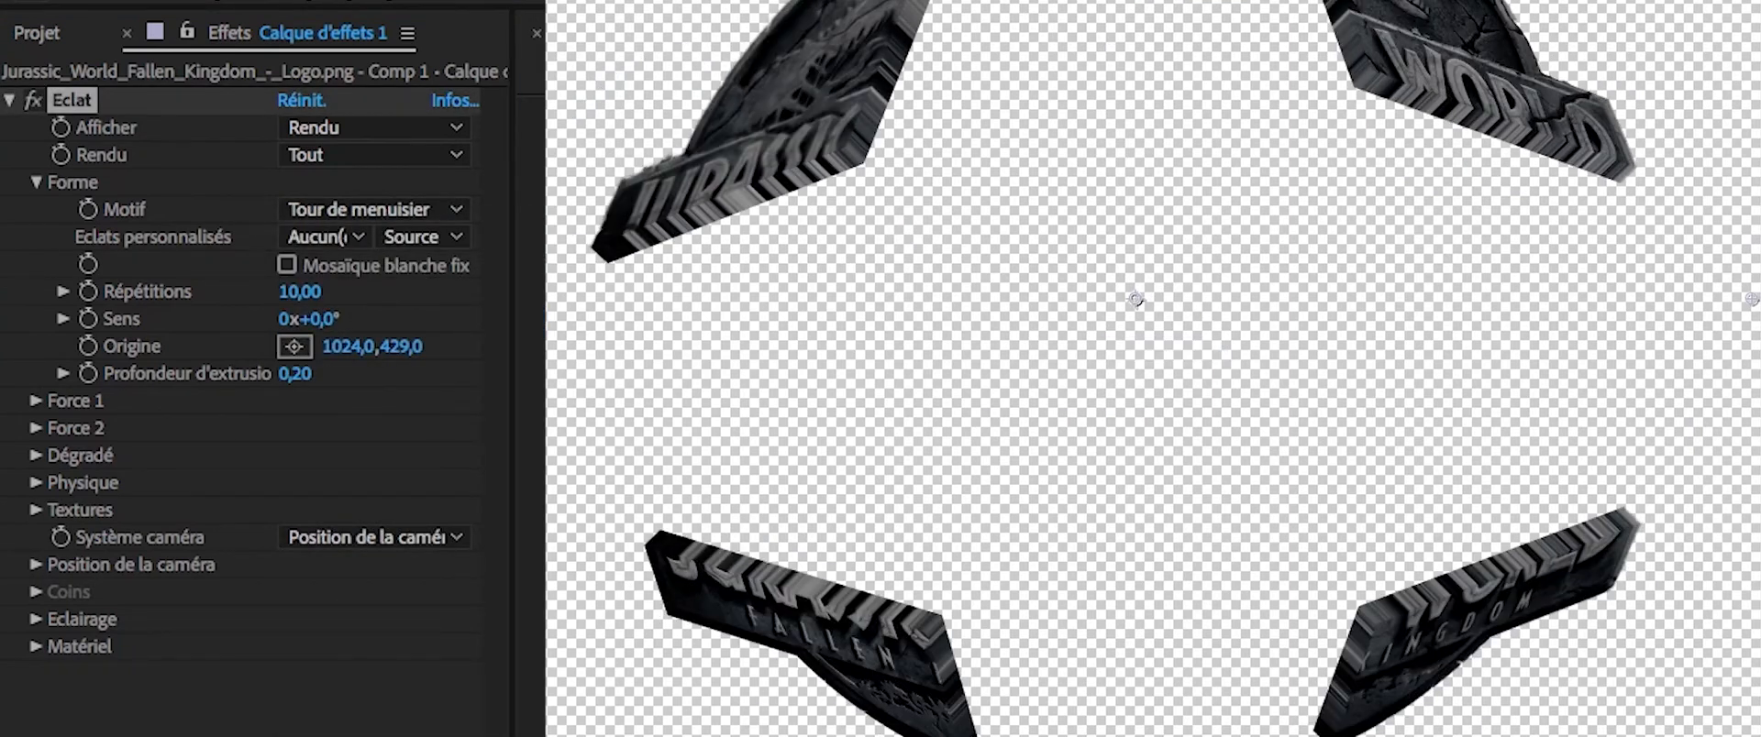
left_click(365, 220)
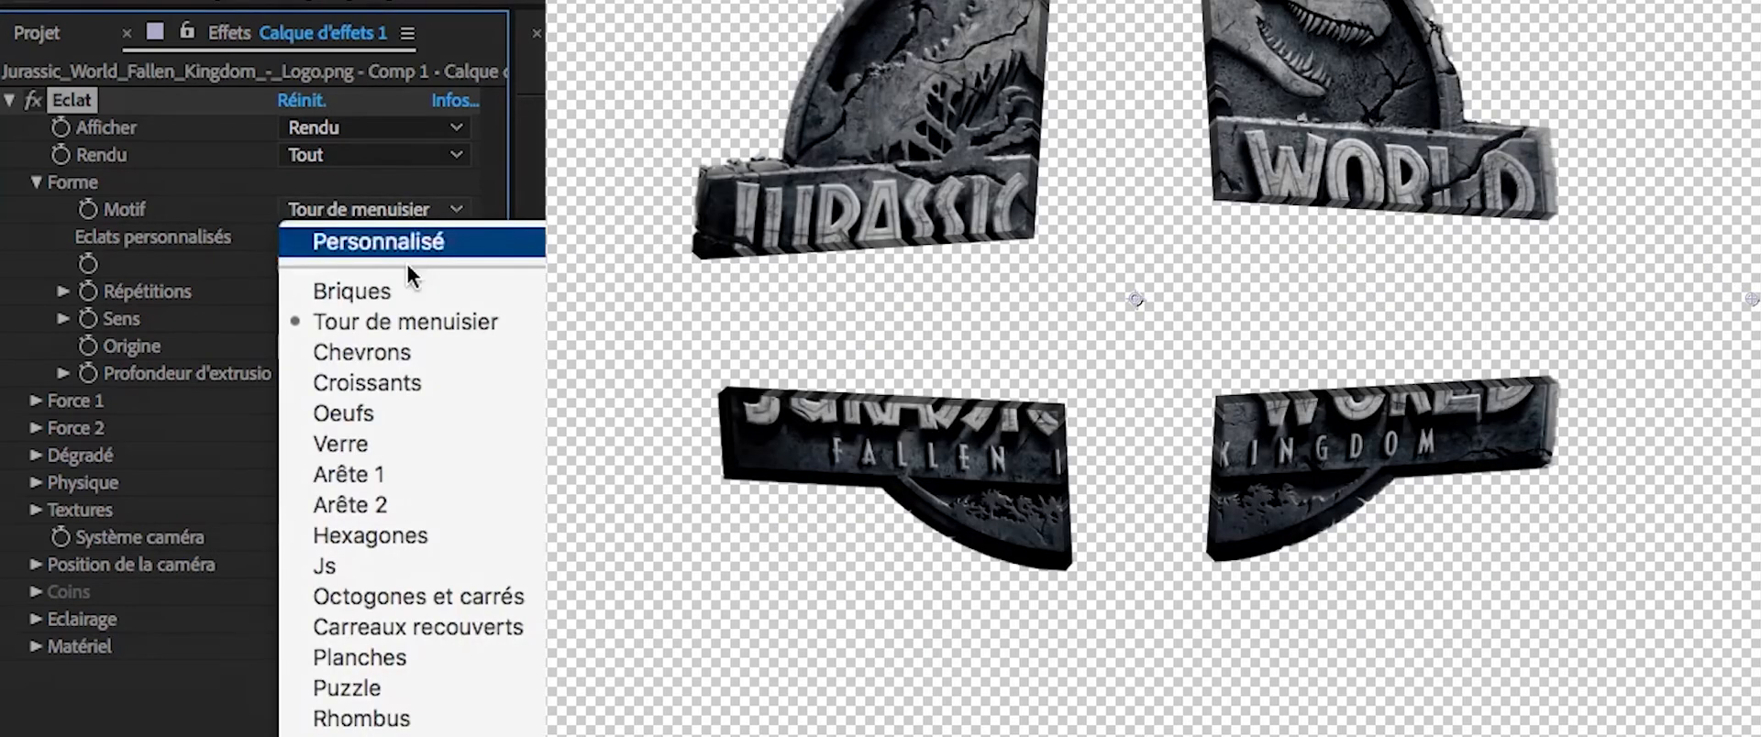
left_click(421, 475)
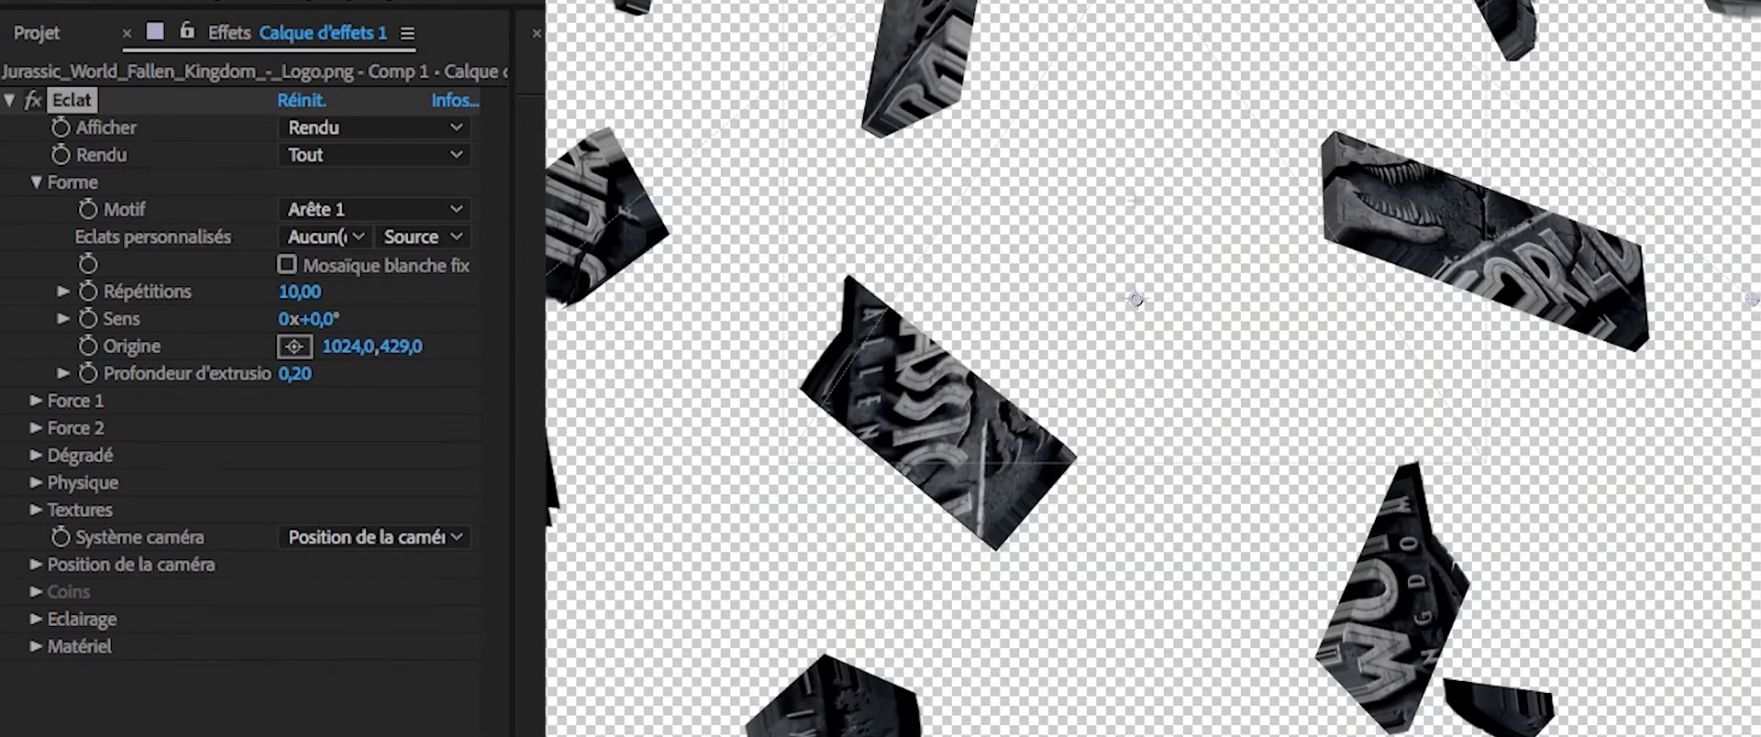
left_click(401, 214)
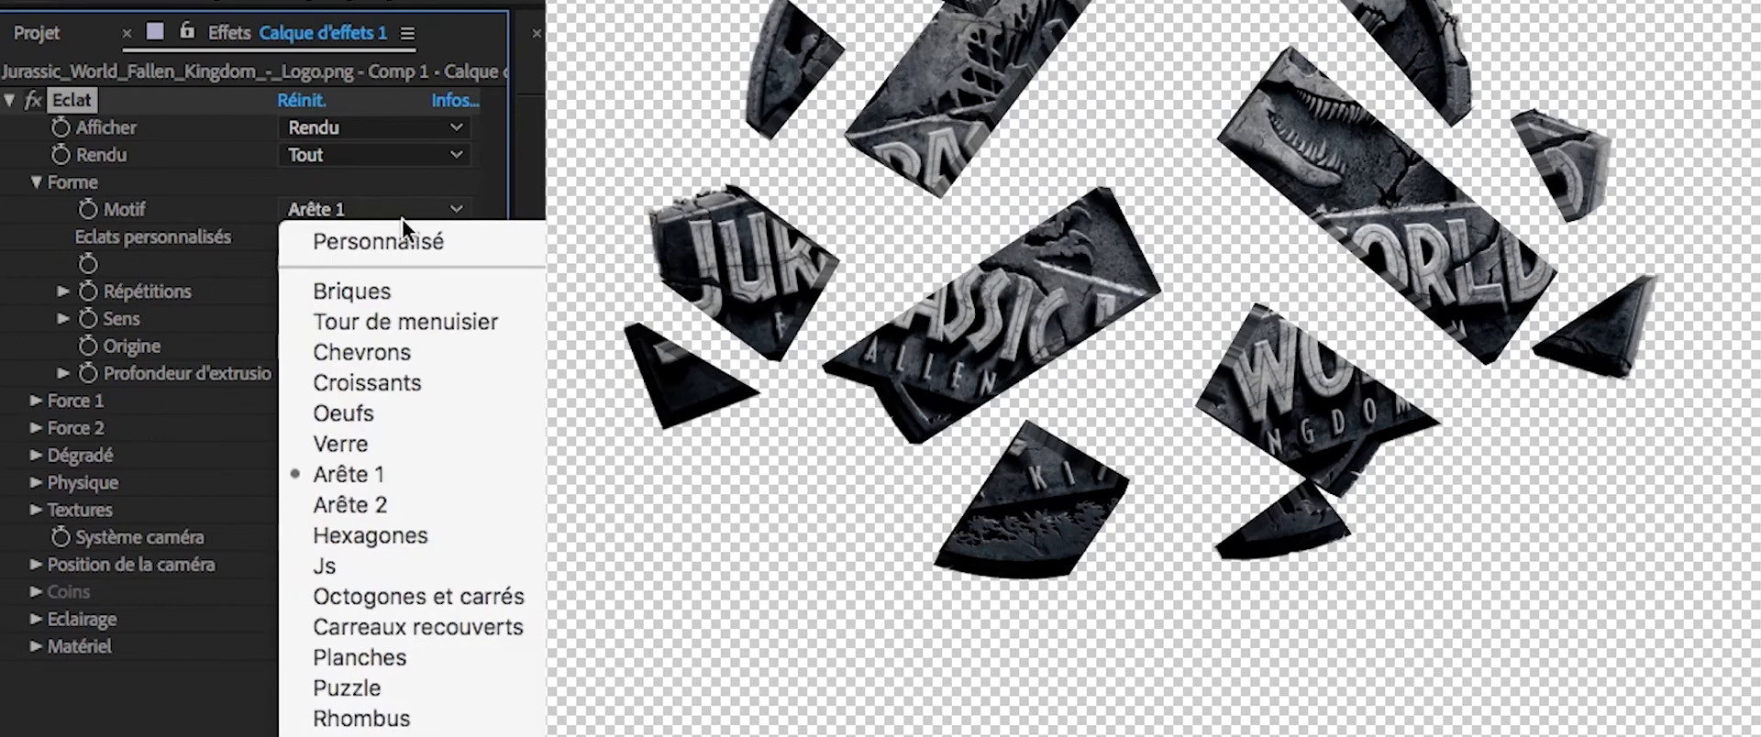
left_click(421, 287)
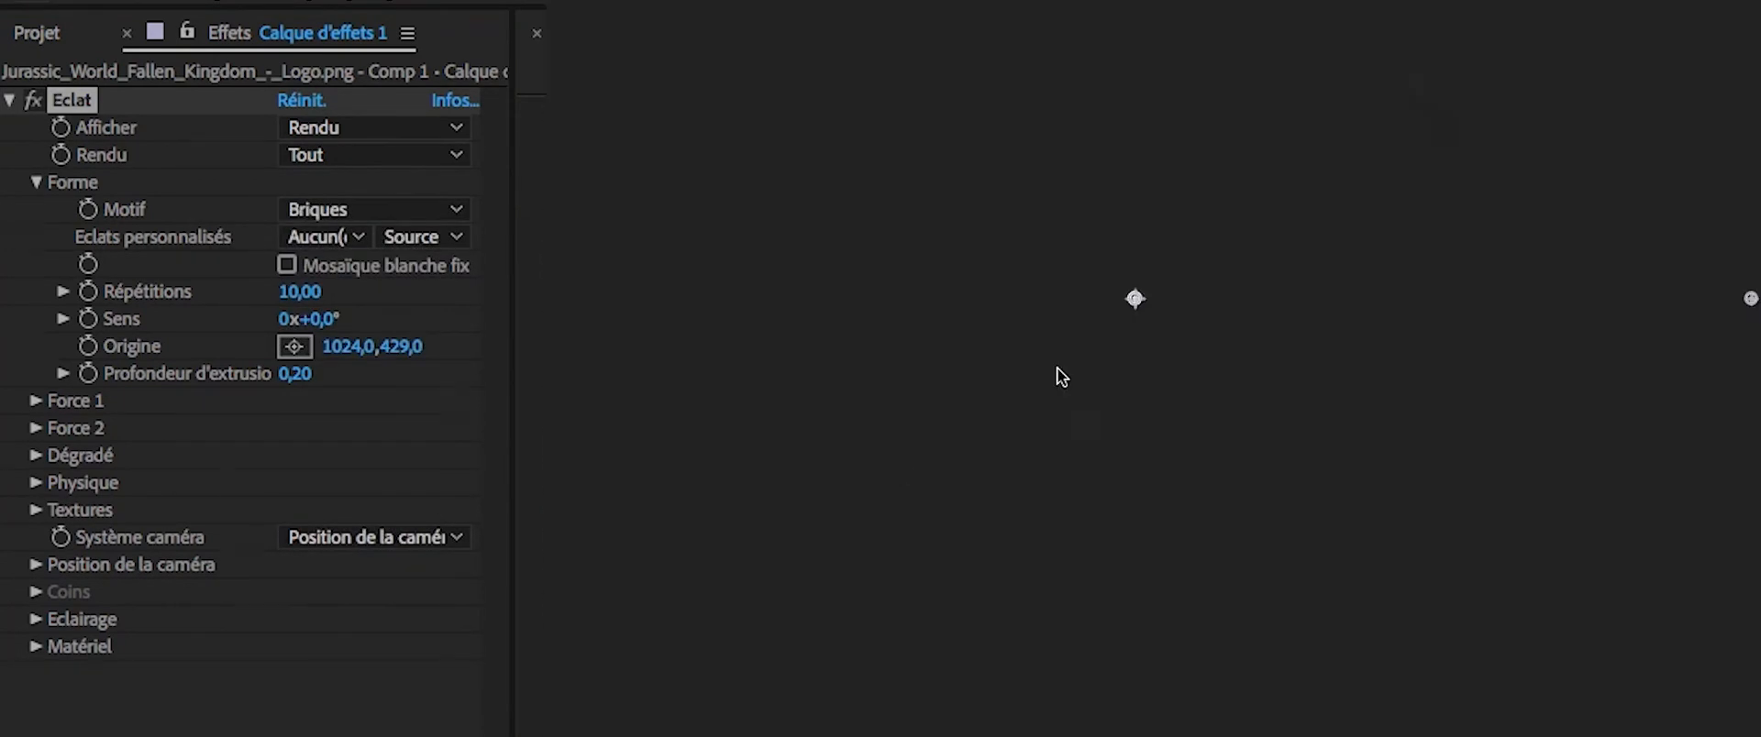
Set the Eclat brick pattern's Répétitions to 29,40 to break the logo into smaller pieces.
scroll(1081, 358, "down", 1)
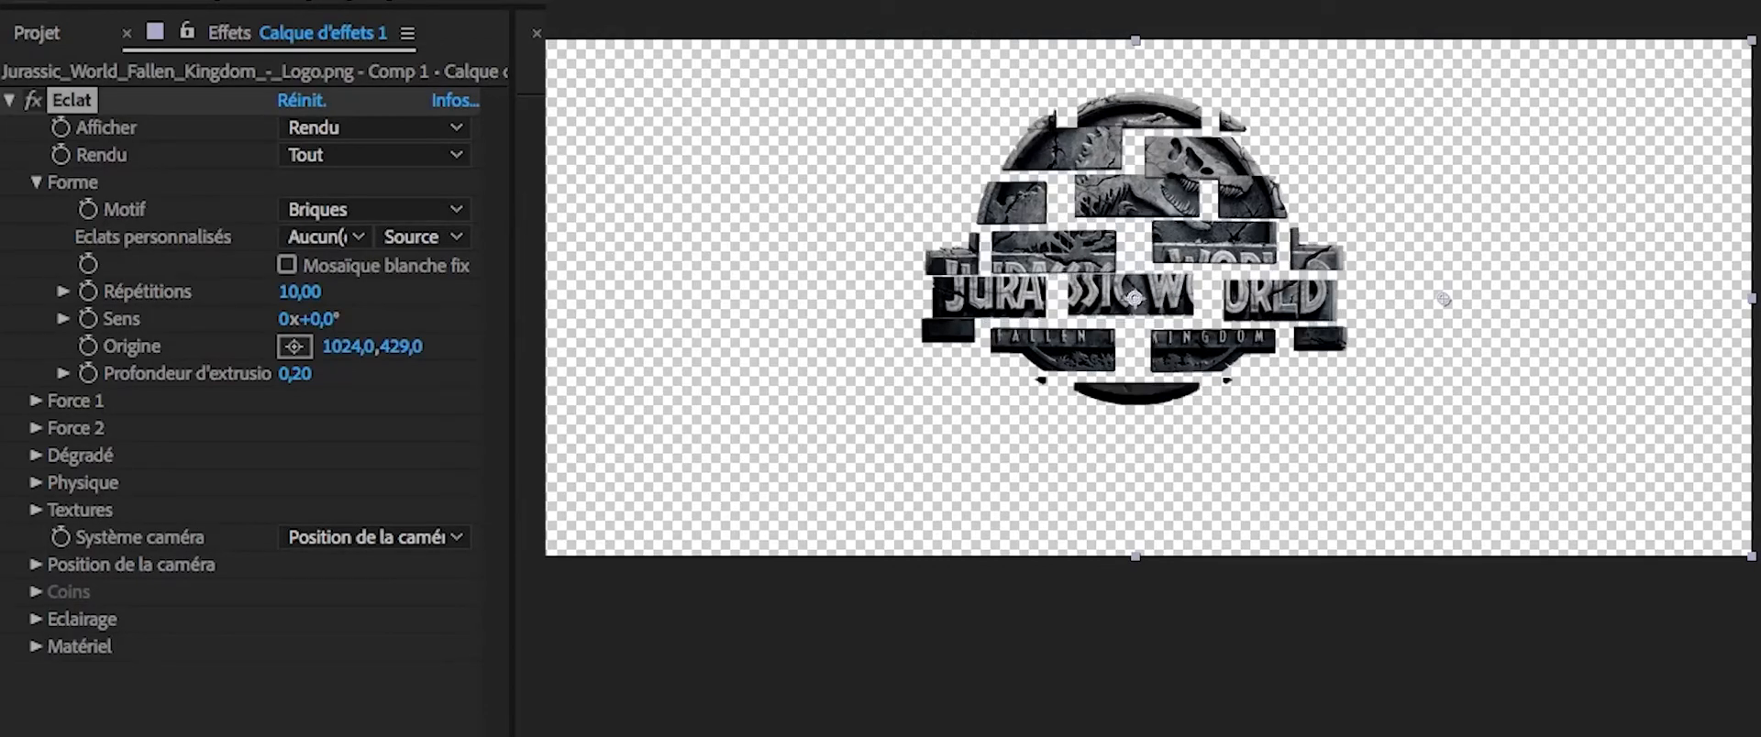
scroll(1258, 266, "up", 1)
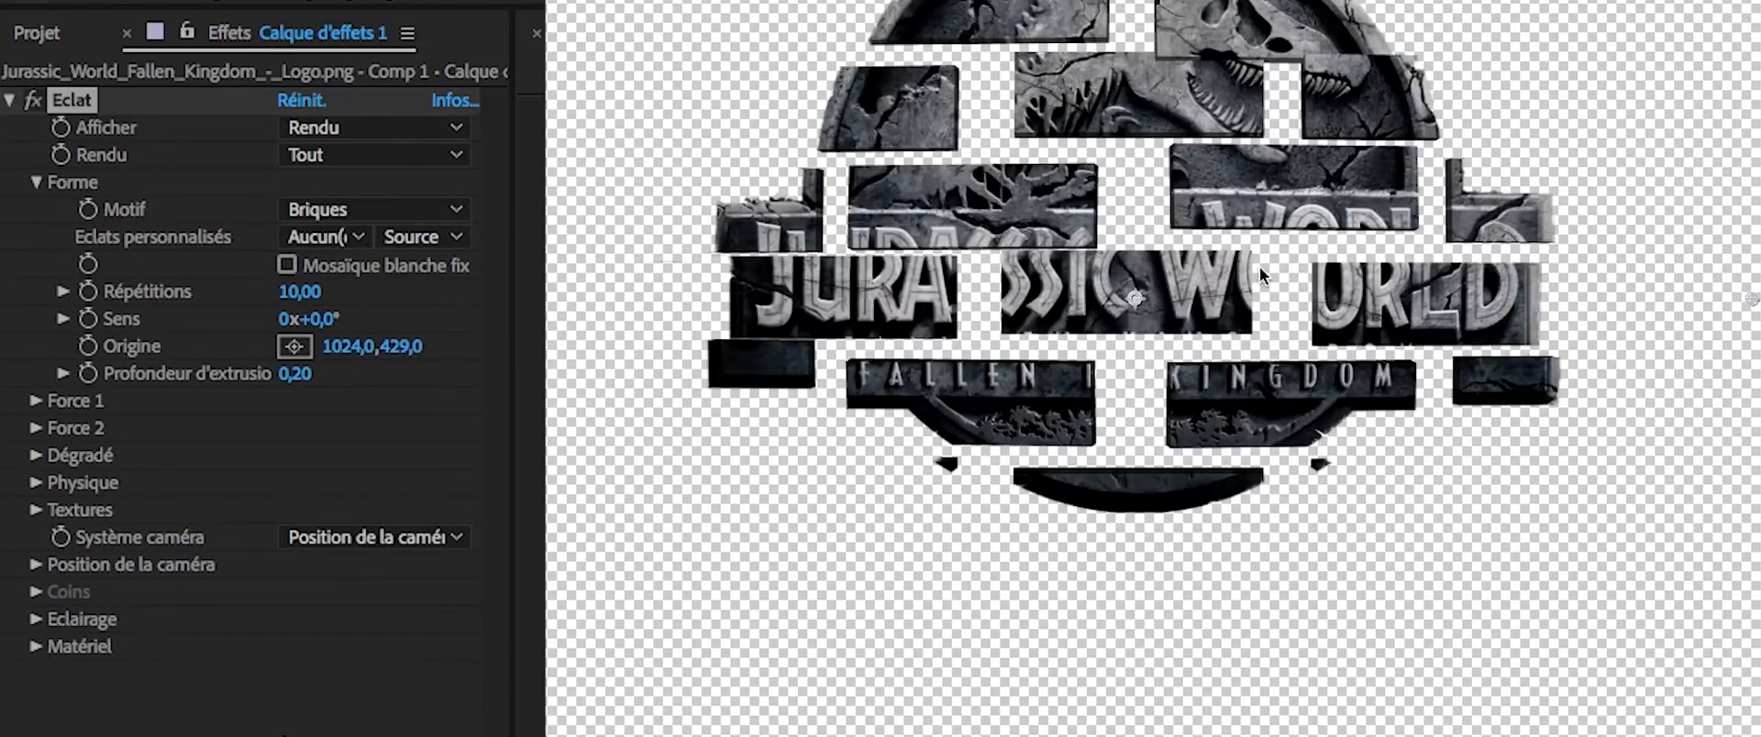
left_click(298, 295)
left_click_drag(298, 295, 596, 295)
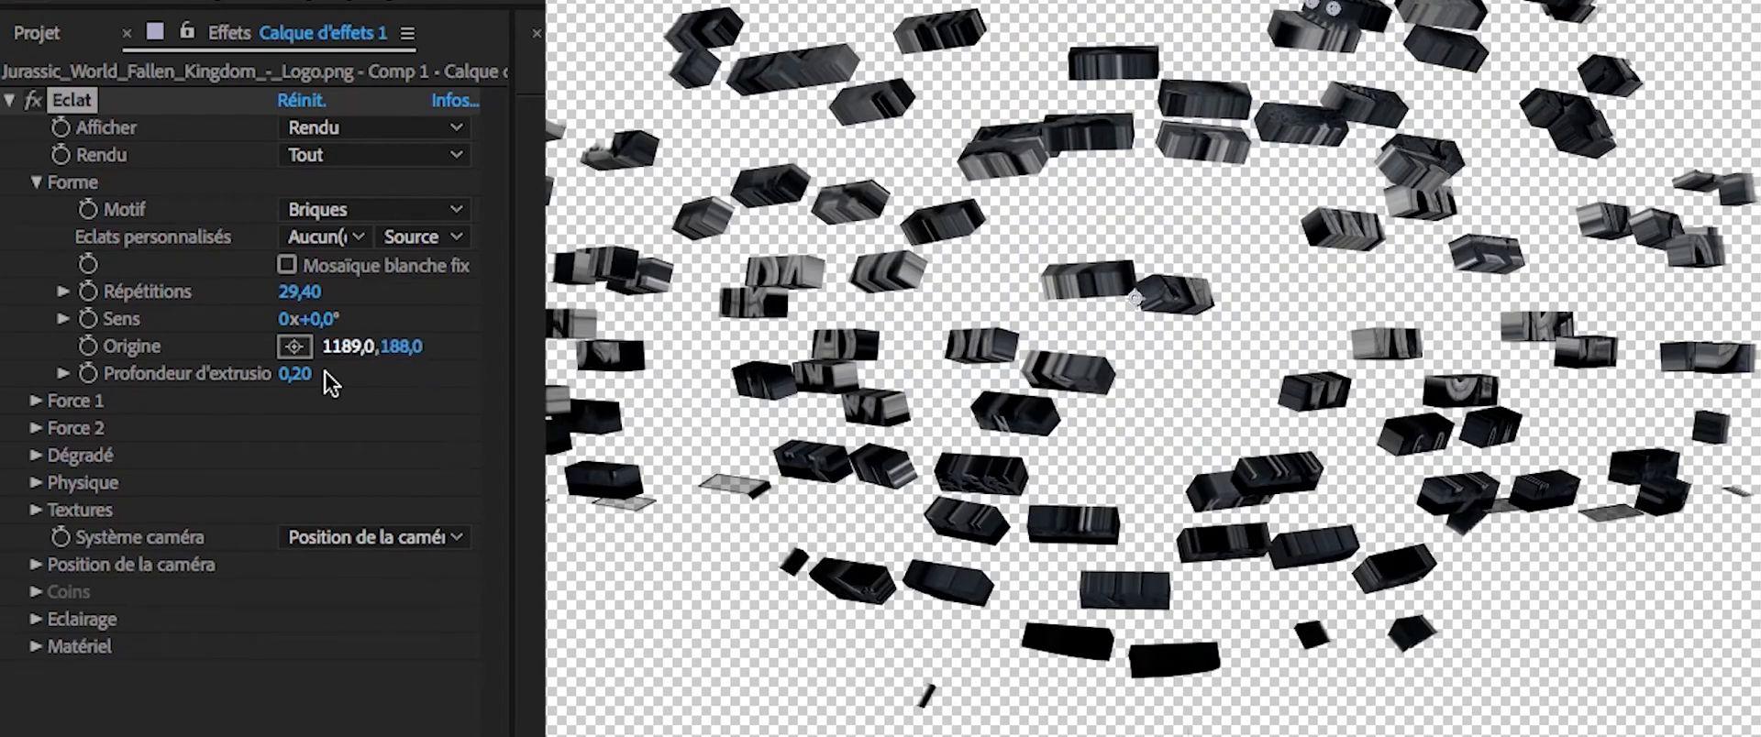
Set the brick shape's extrusion depth to 0,23, Sens to 21° and Origine to 1027,0, 430,0, and play the shatter from the start.
left_click_drag(325, 372, 283, 390)
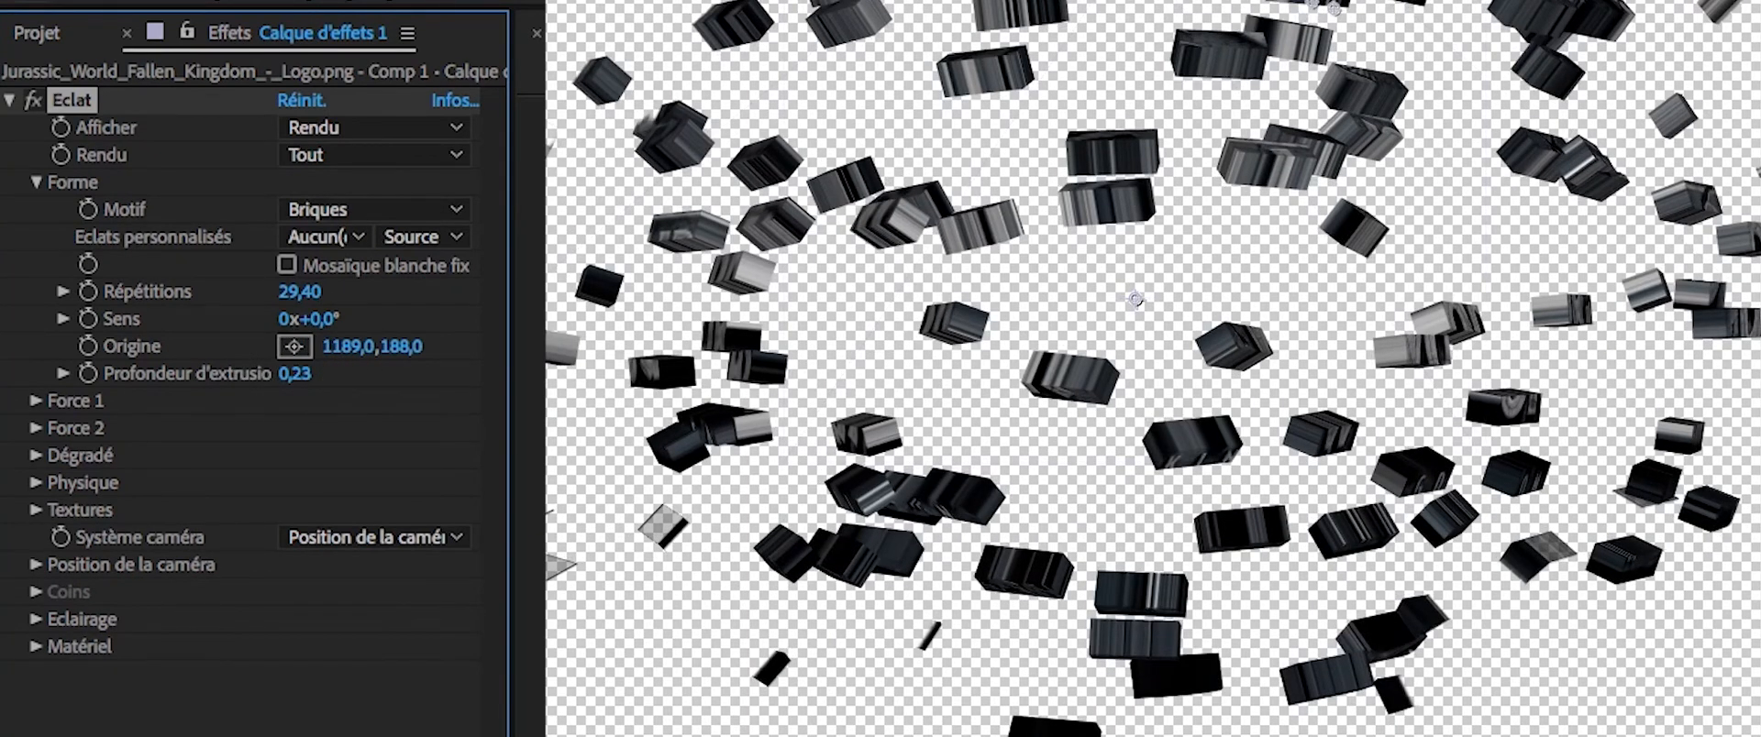
left_click_drag(412, 346, 385, 327)
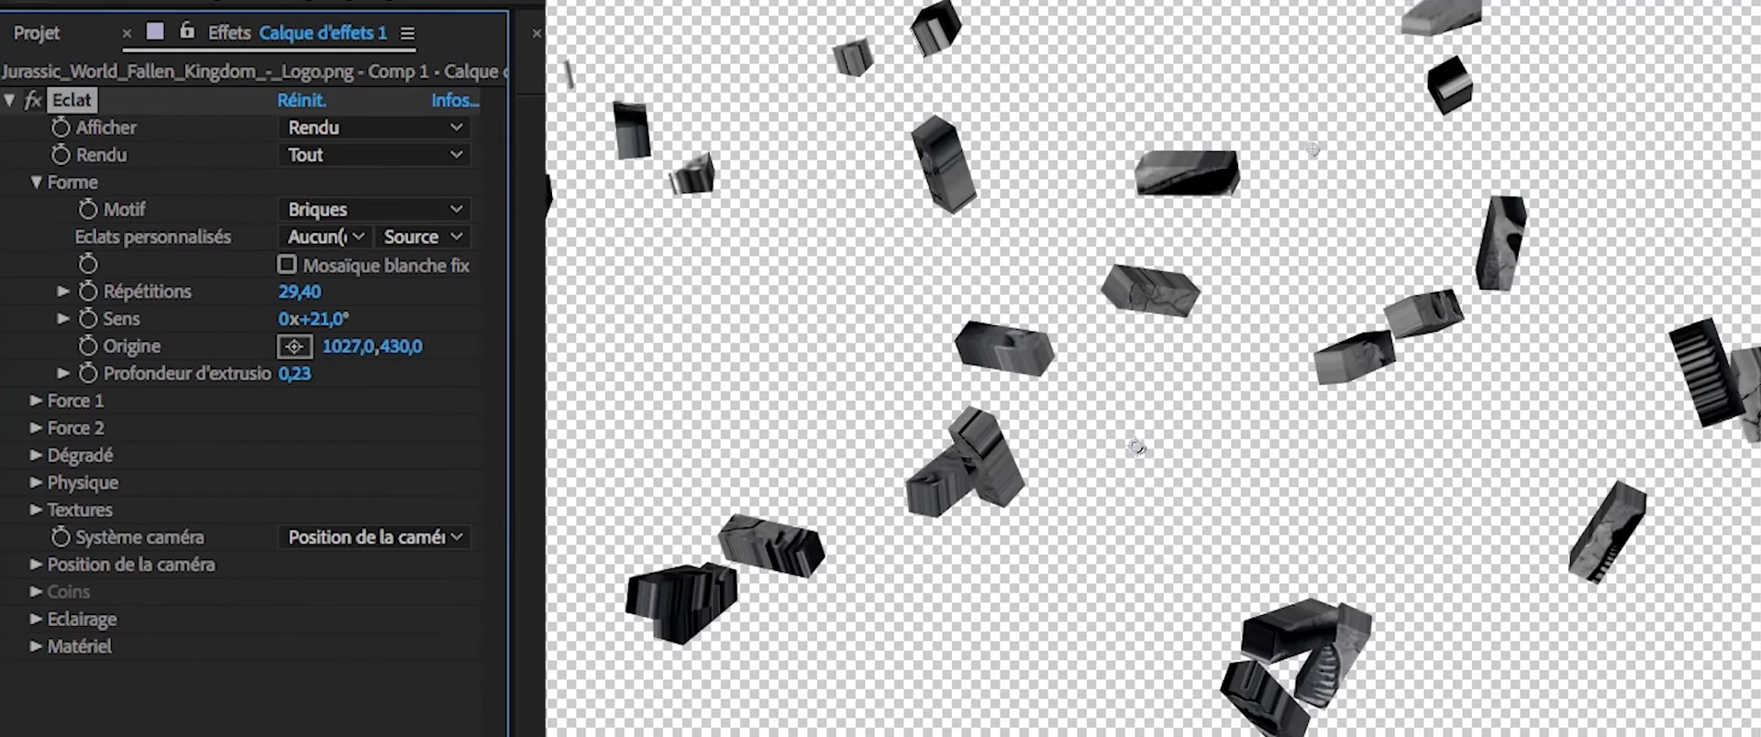
key("Home")
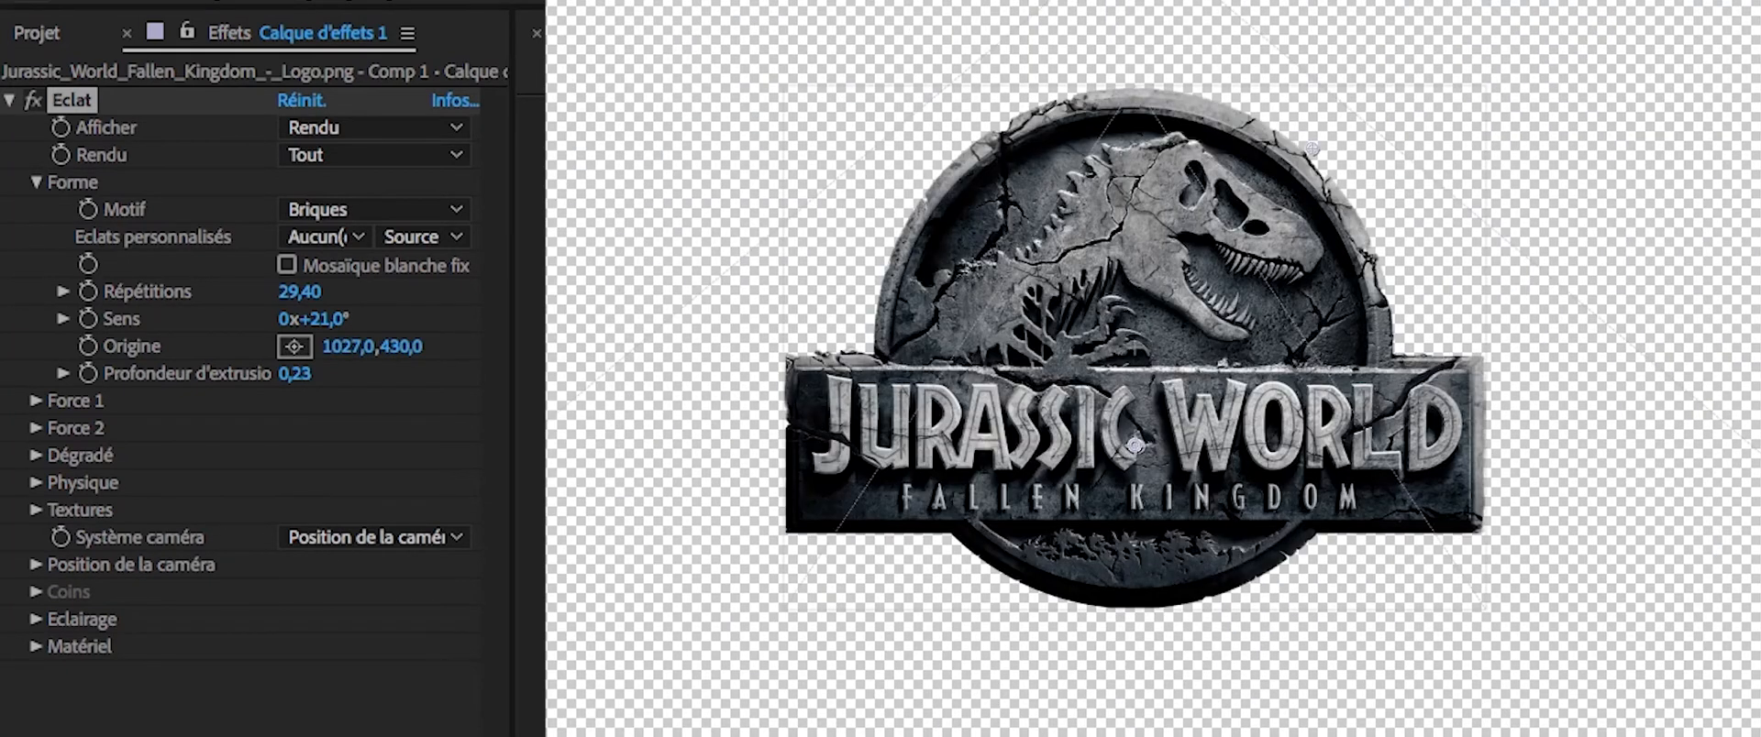
key("space")
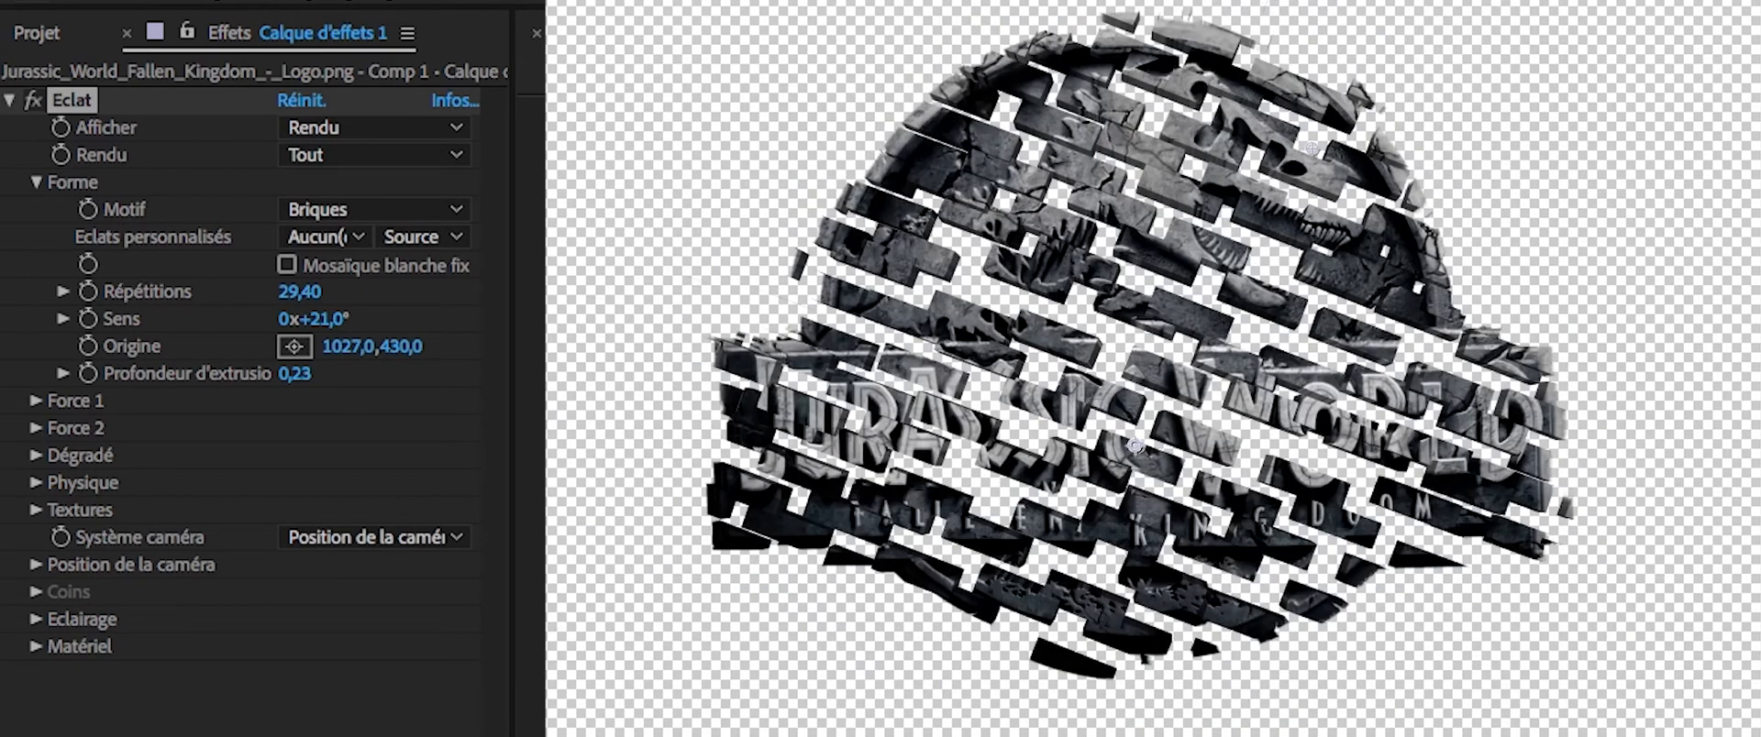
Place Eclat's Force 1 position over the logo's upper right area at 1195,0, 177,0.
left_click(36, 402)
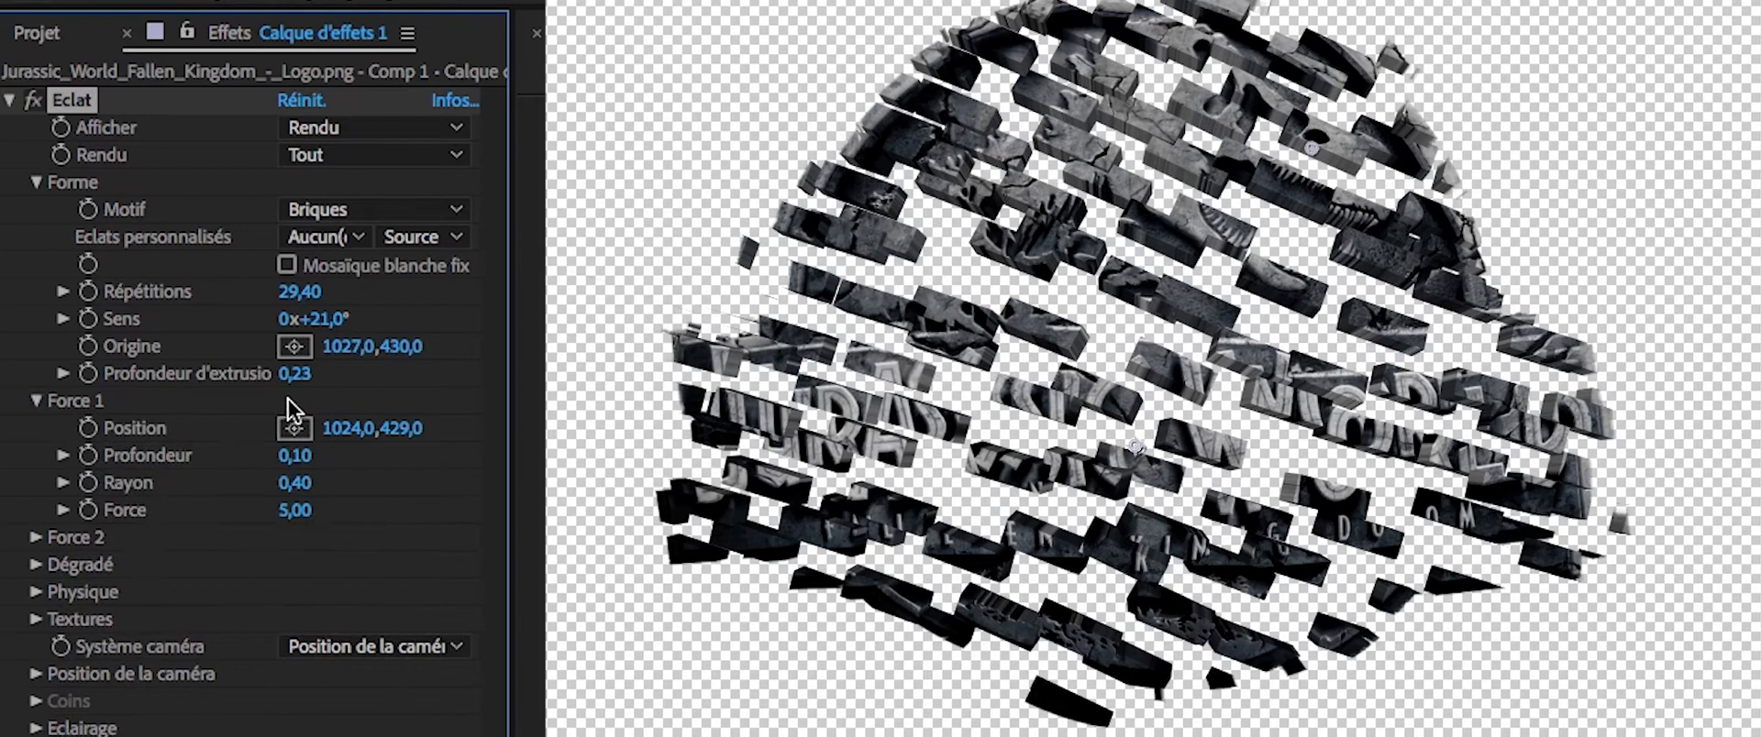
left_click(294, 429)
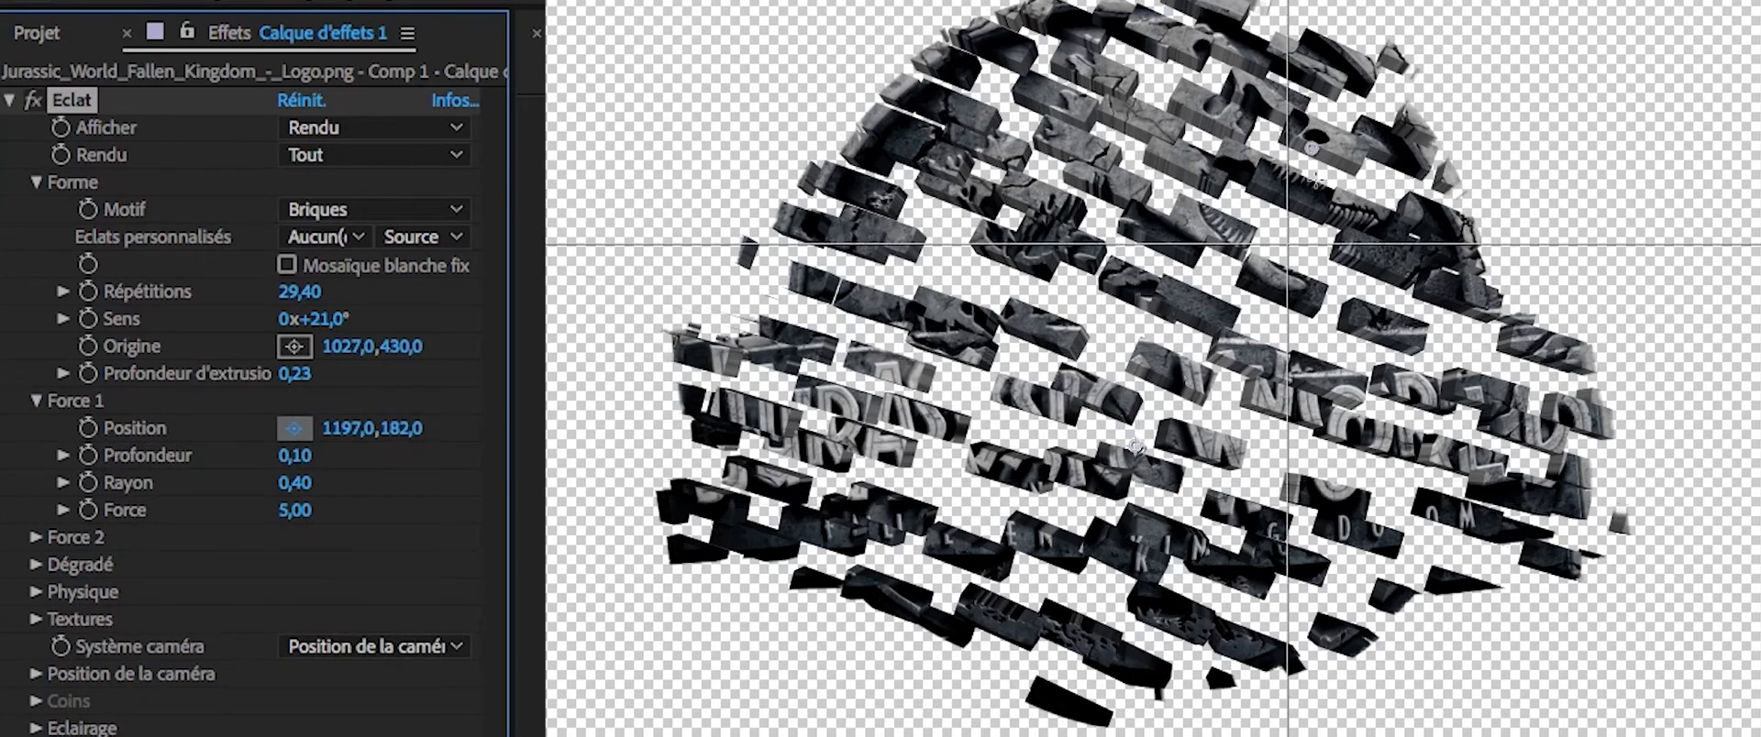
left_click(1341, 145)
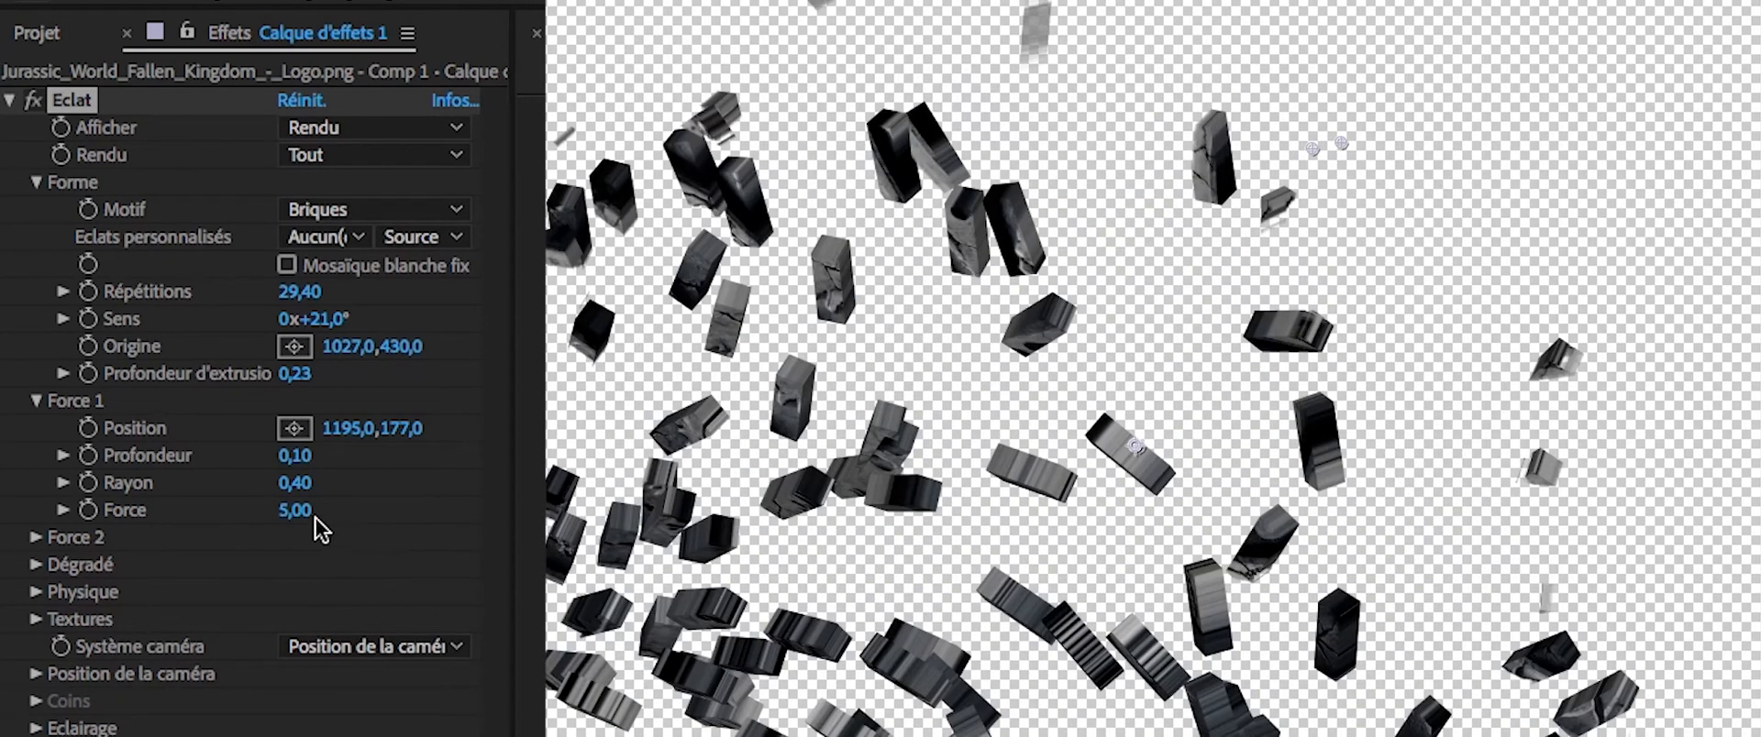
Set Force 1's Force to 5,70 and Rayon to 0,14, and scrub through the logo's partial shatter.
left_click_drag(293, 512, 261, 541)
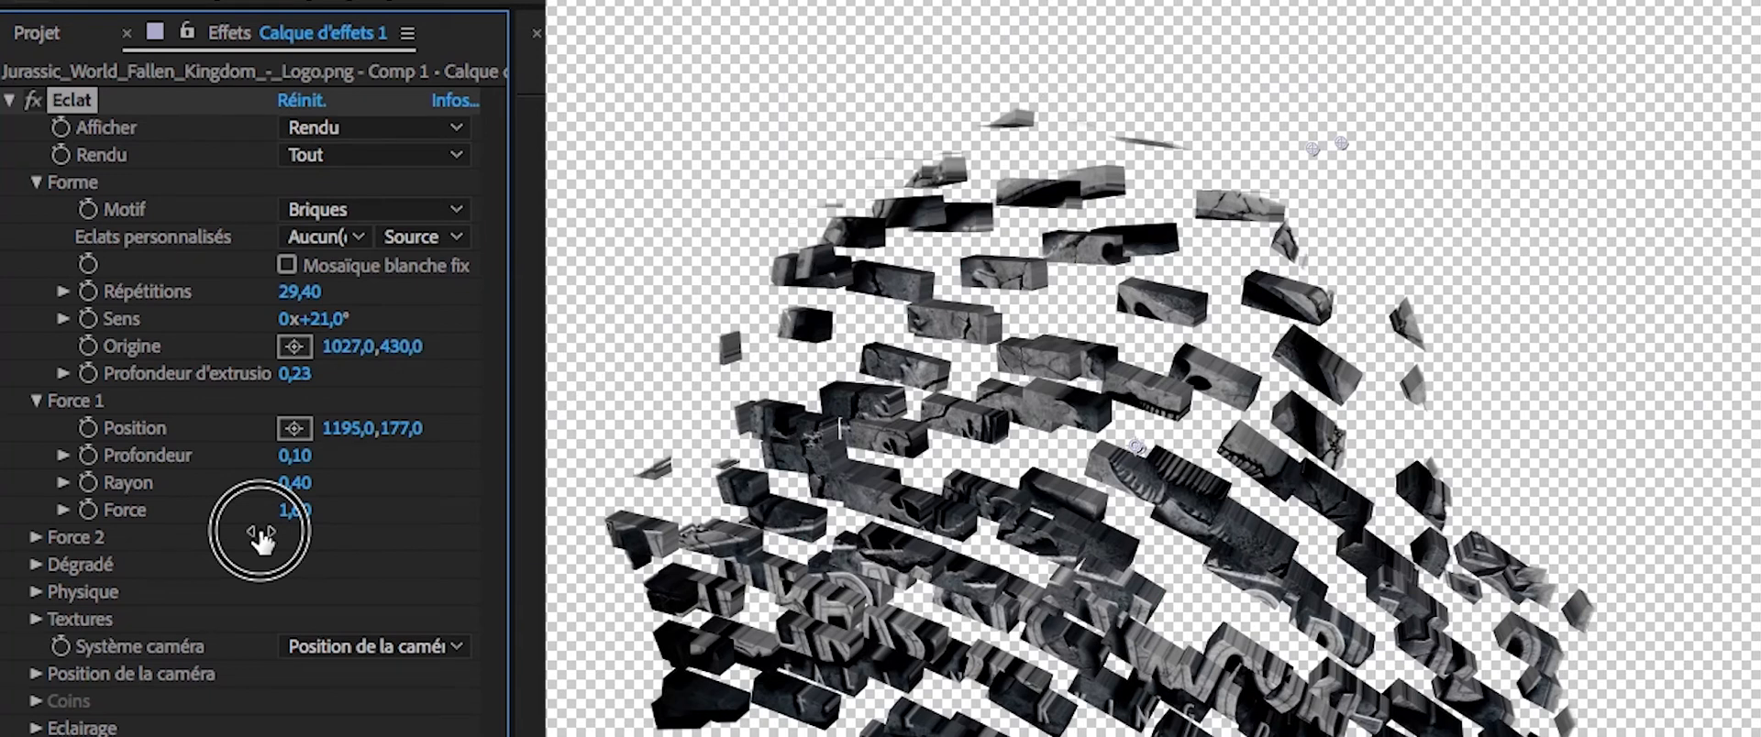
left_click_drag(262, 541, 324, 506)
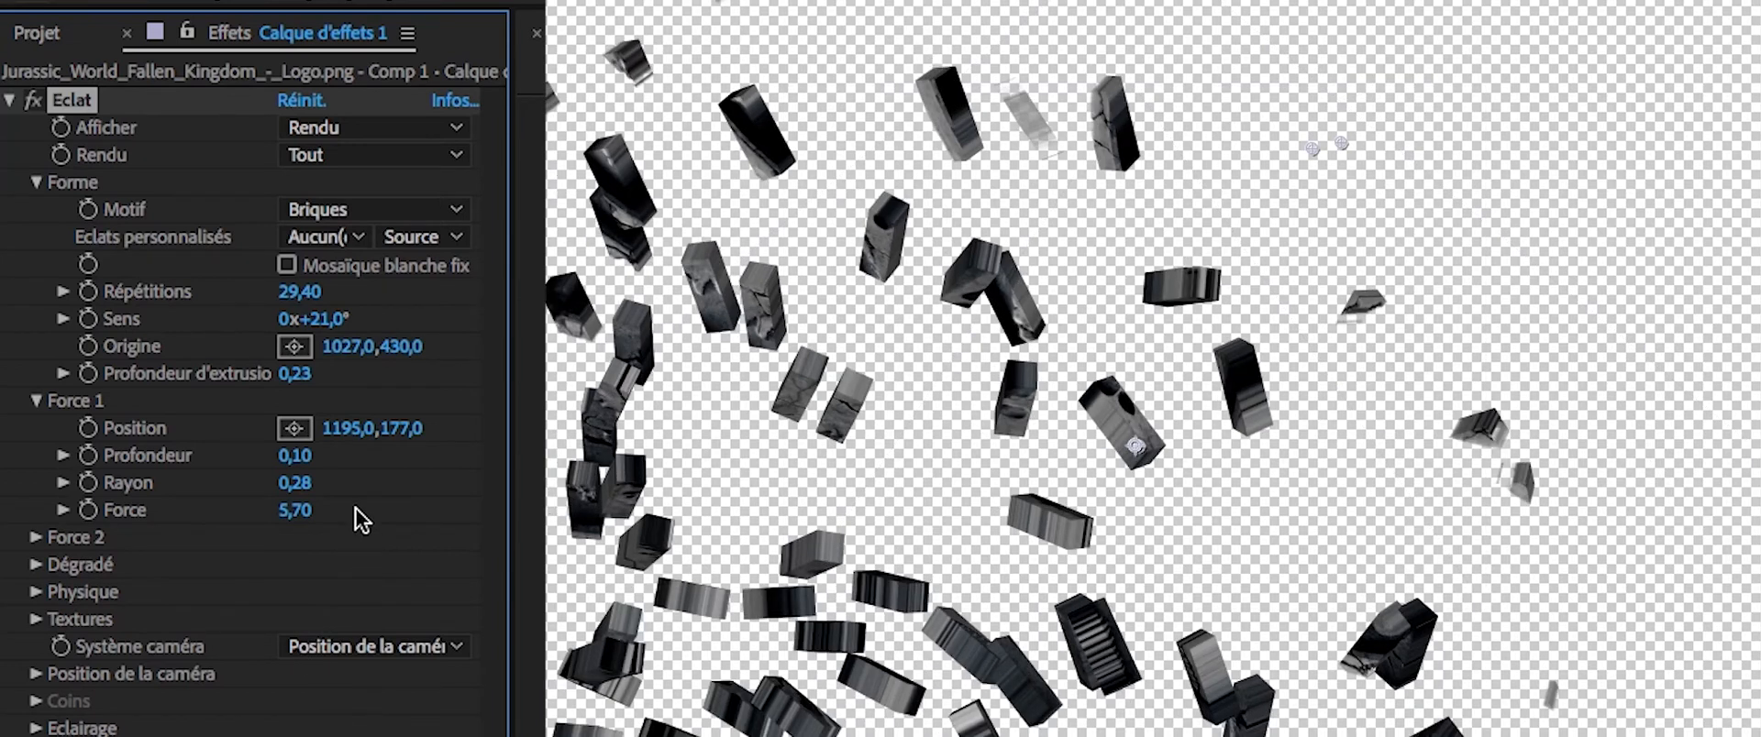
left_click_drag(302, 489, 275, 495)
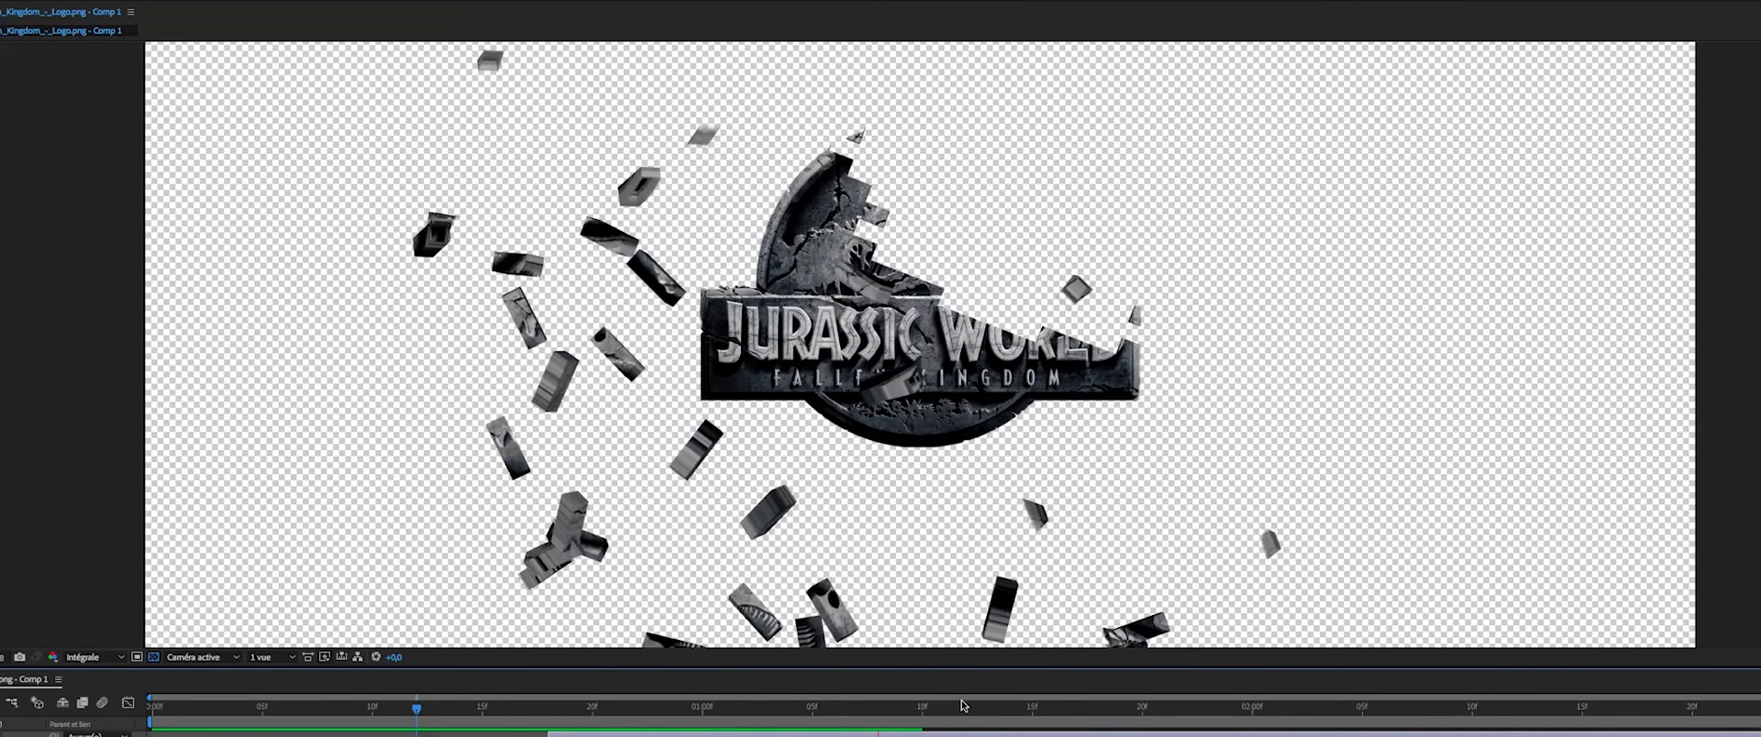
left_click_drag(541, 712, 812, 709)
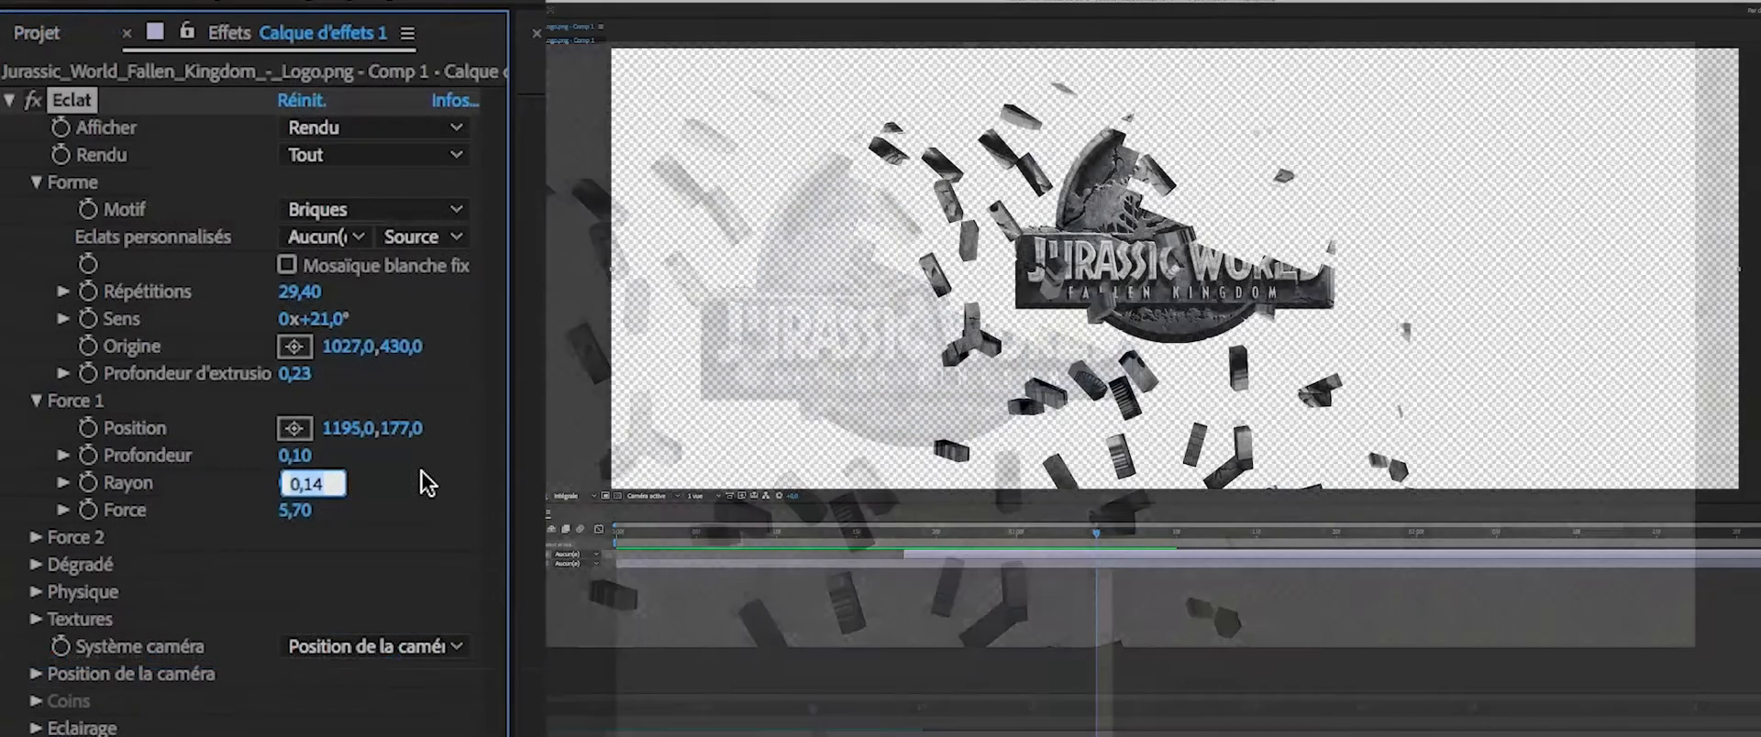
Try a Force 1 Rayon of 0,20 and preview the shatter from the adjustment layer's start.
type("0")
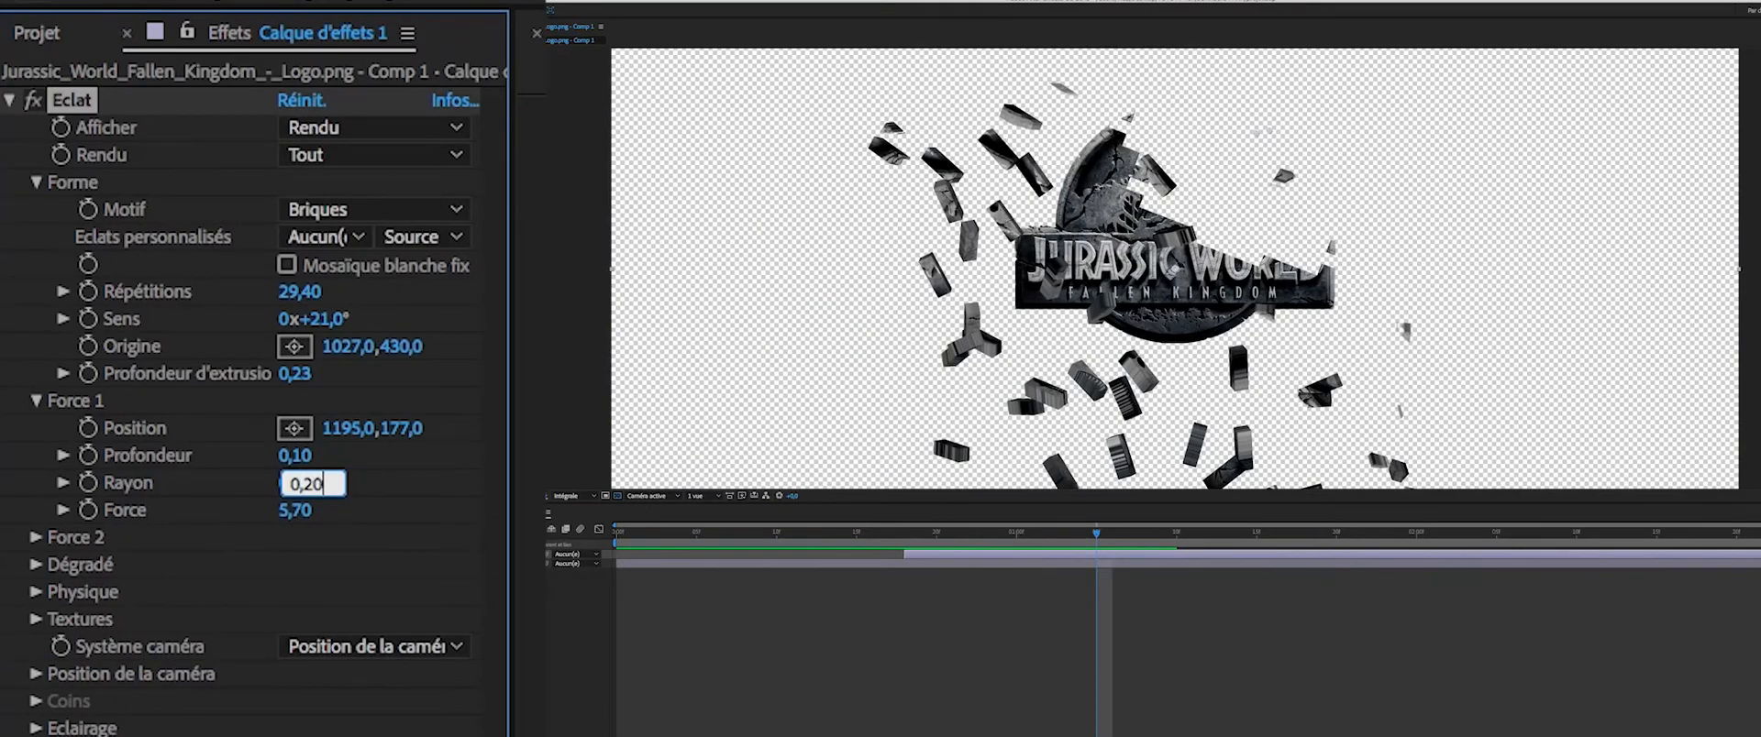
key("Return")
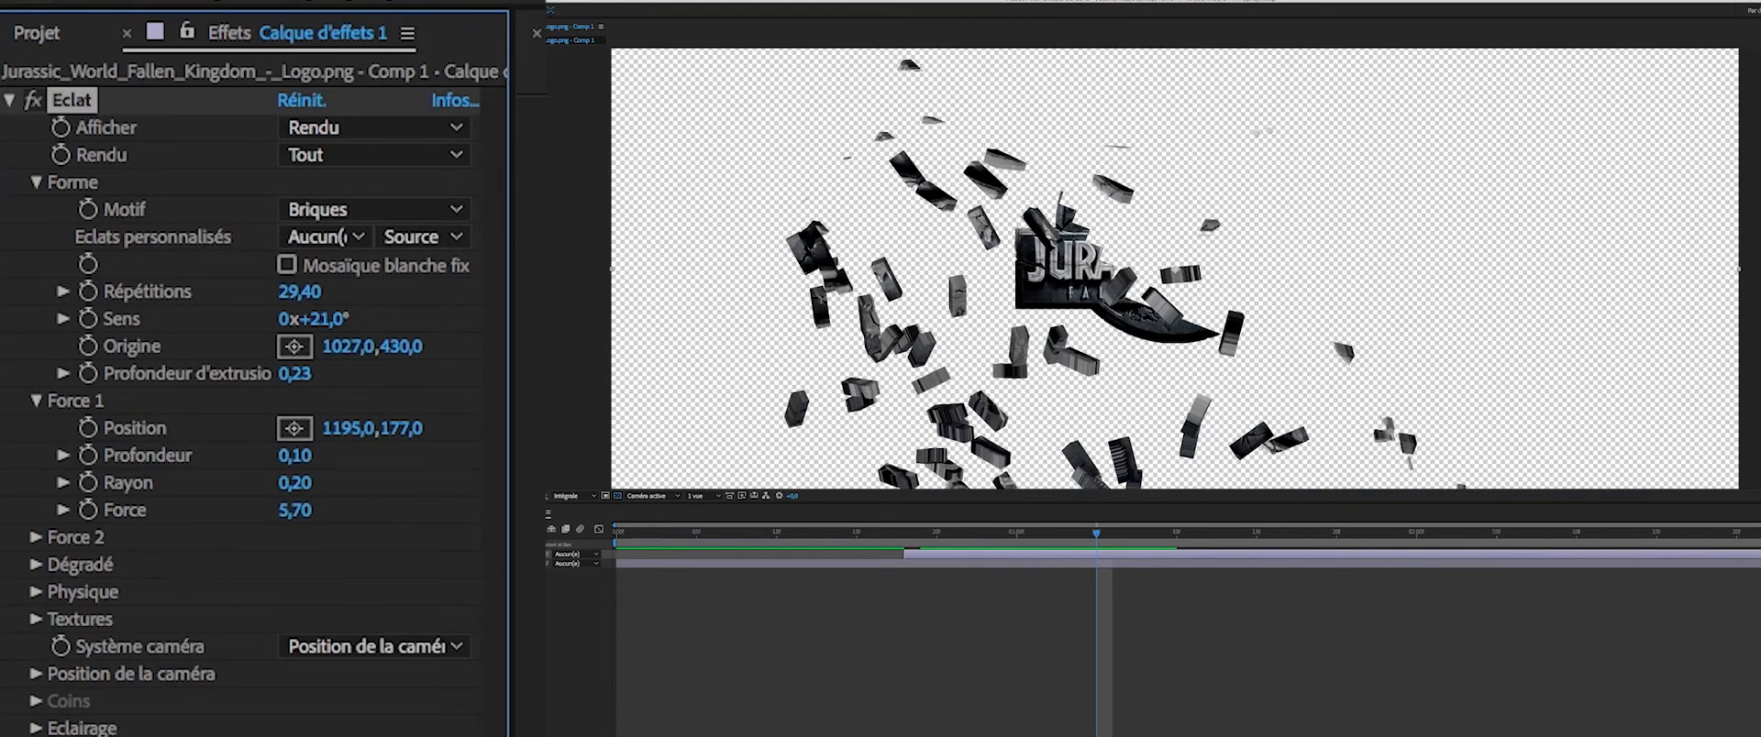
left_click(910, 530)
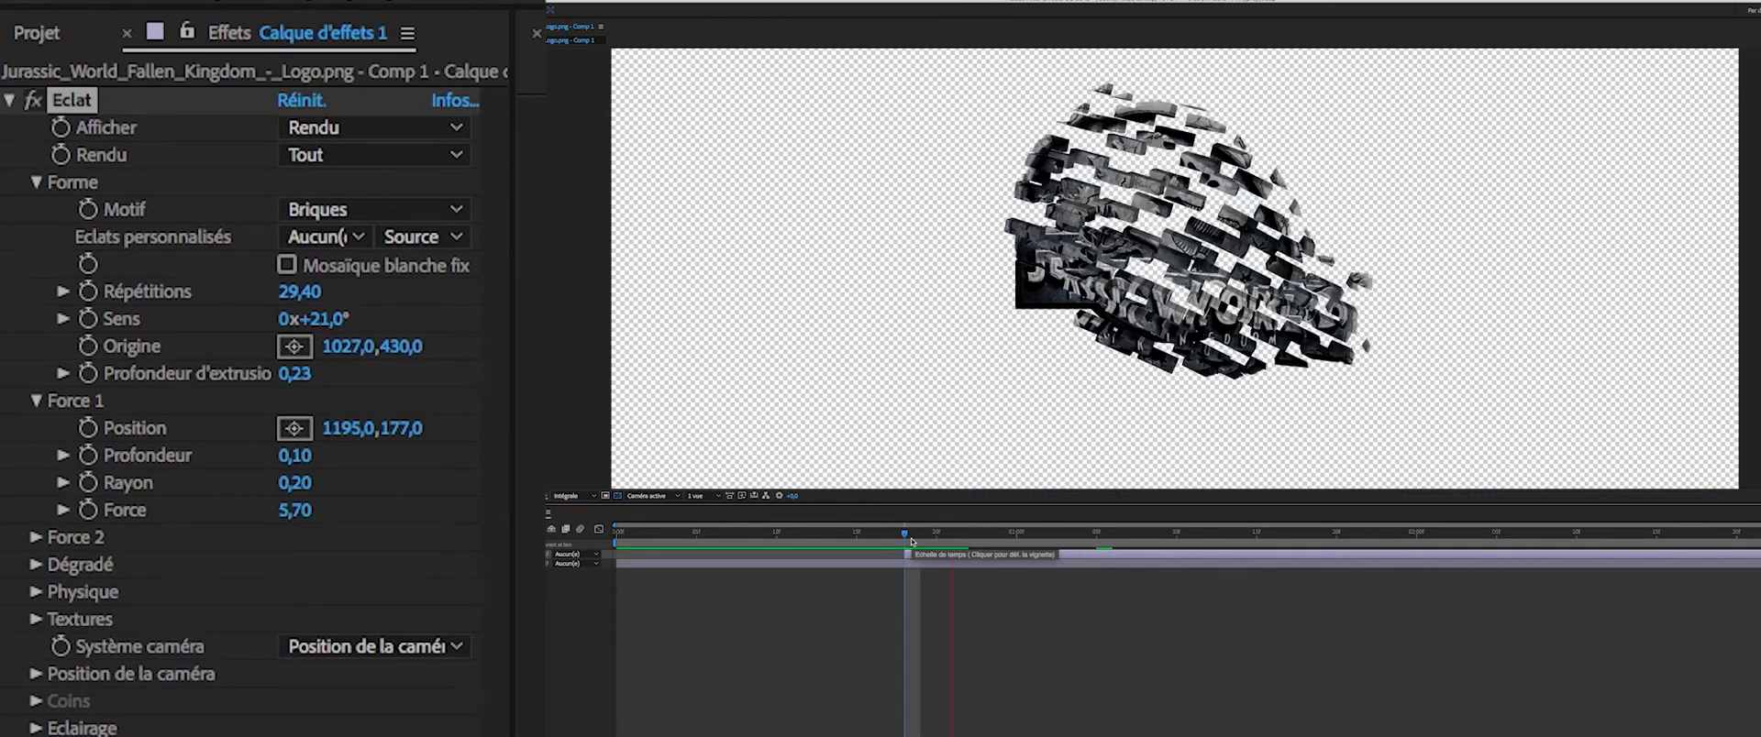
left_click(912, 541)
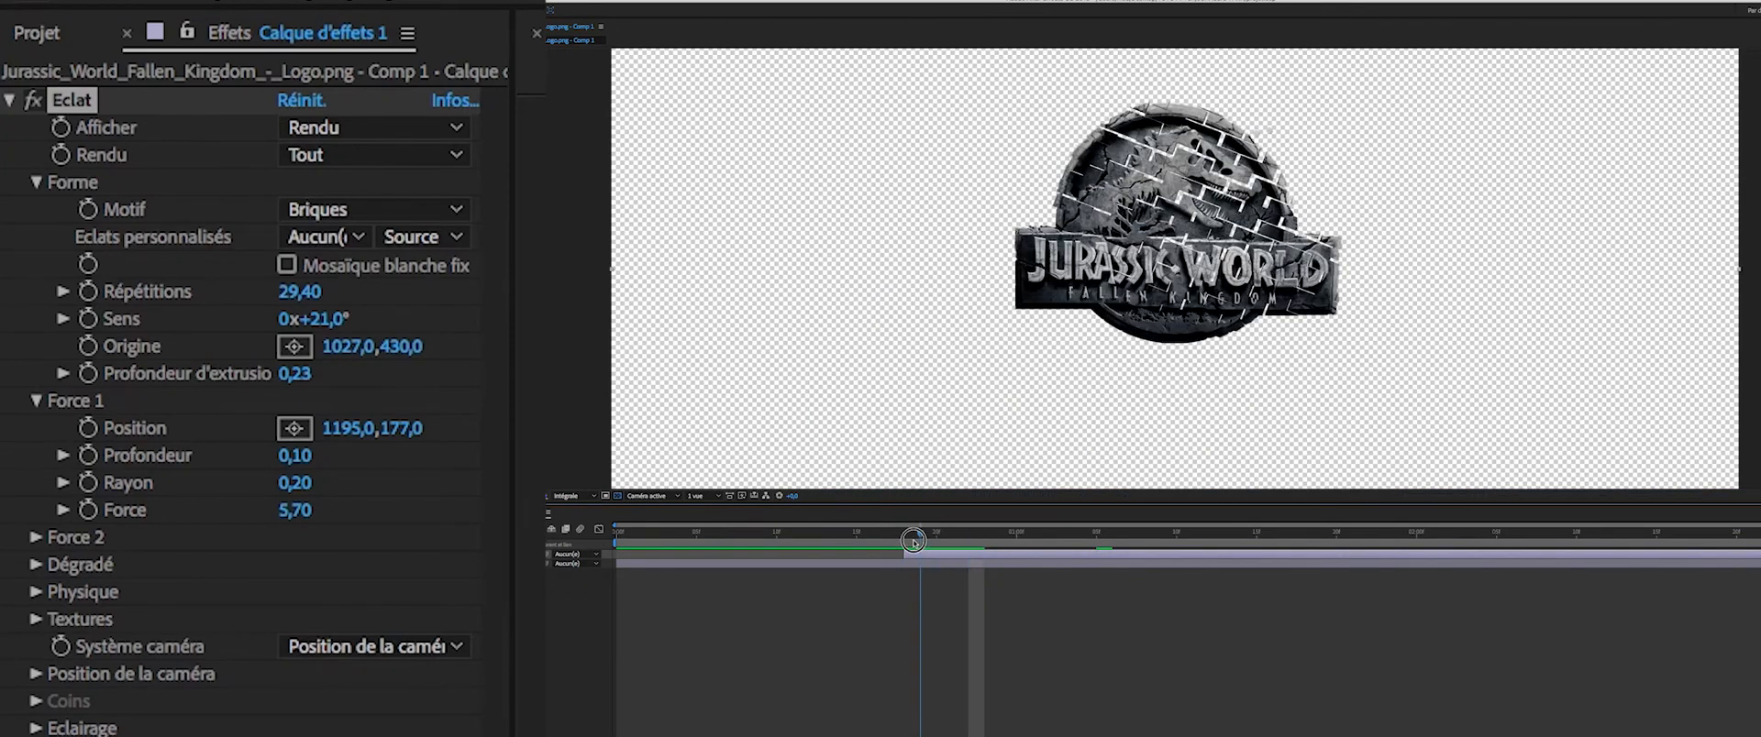
Set Force 1's Rayon to 0,16 while viewing a mid-shatter frame, and replay from the adjustment layer's start.
left_click_drag(923, 539, 1100, 534)
left_click(295, 483)
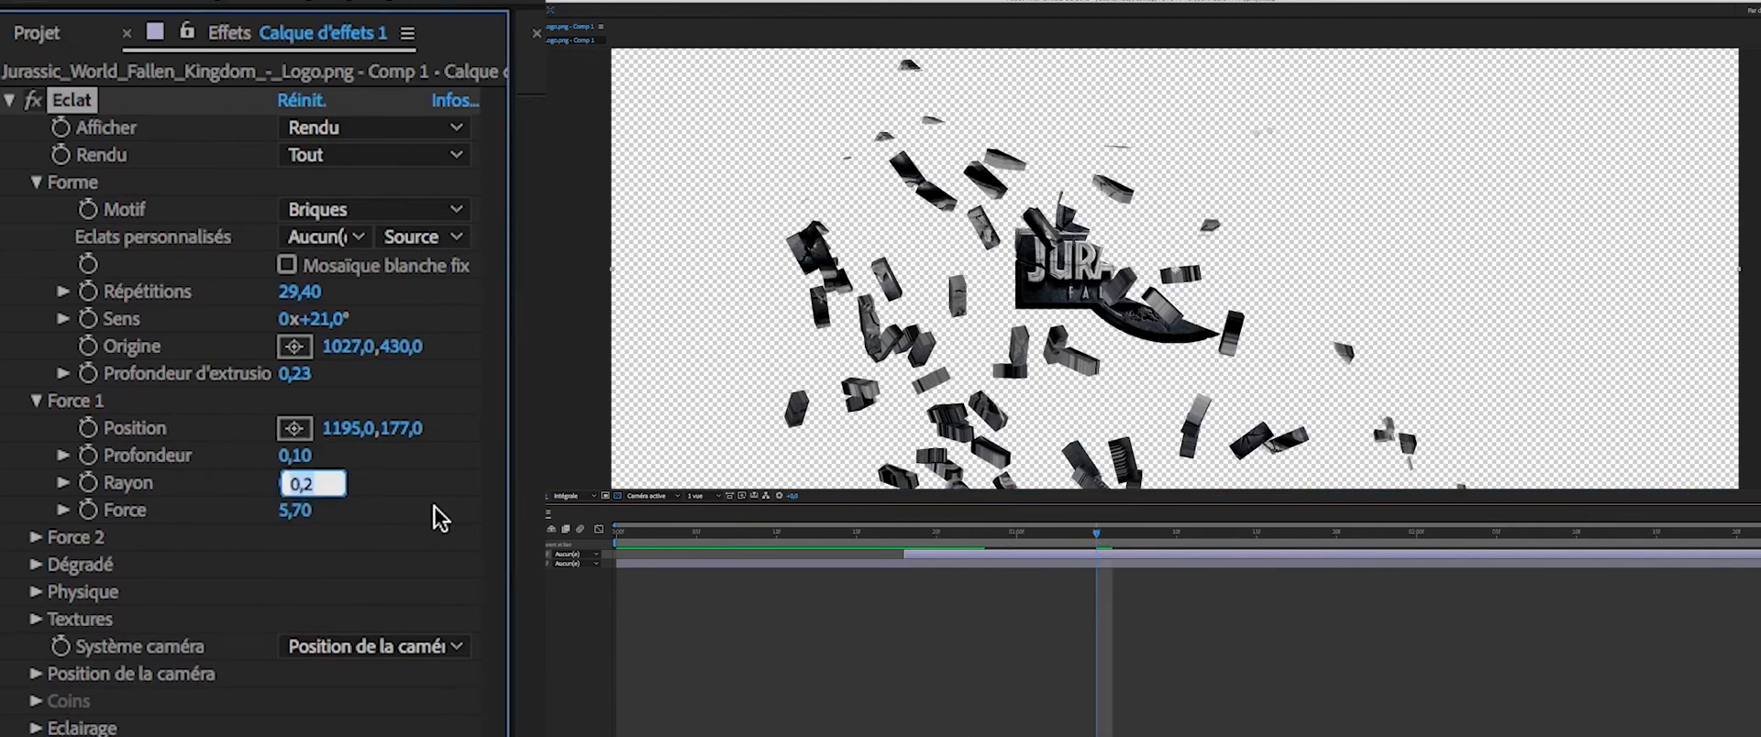
type("0,")
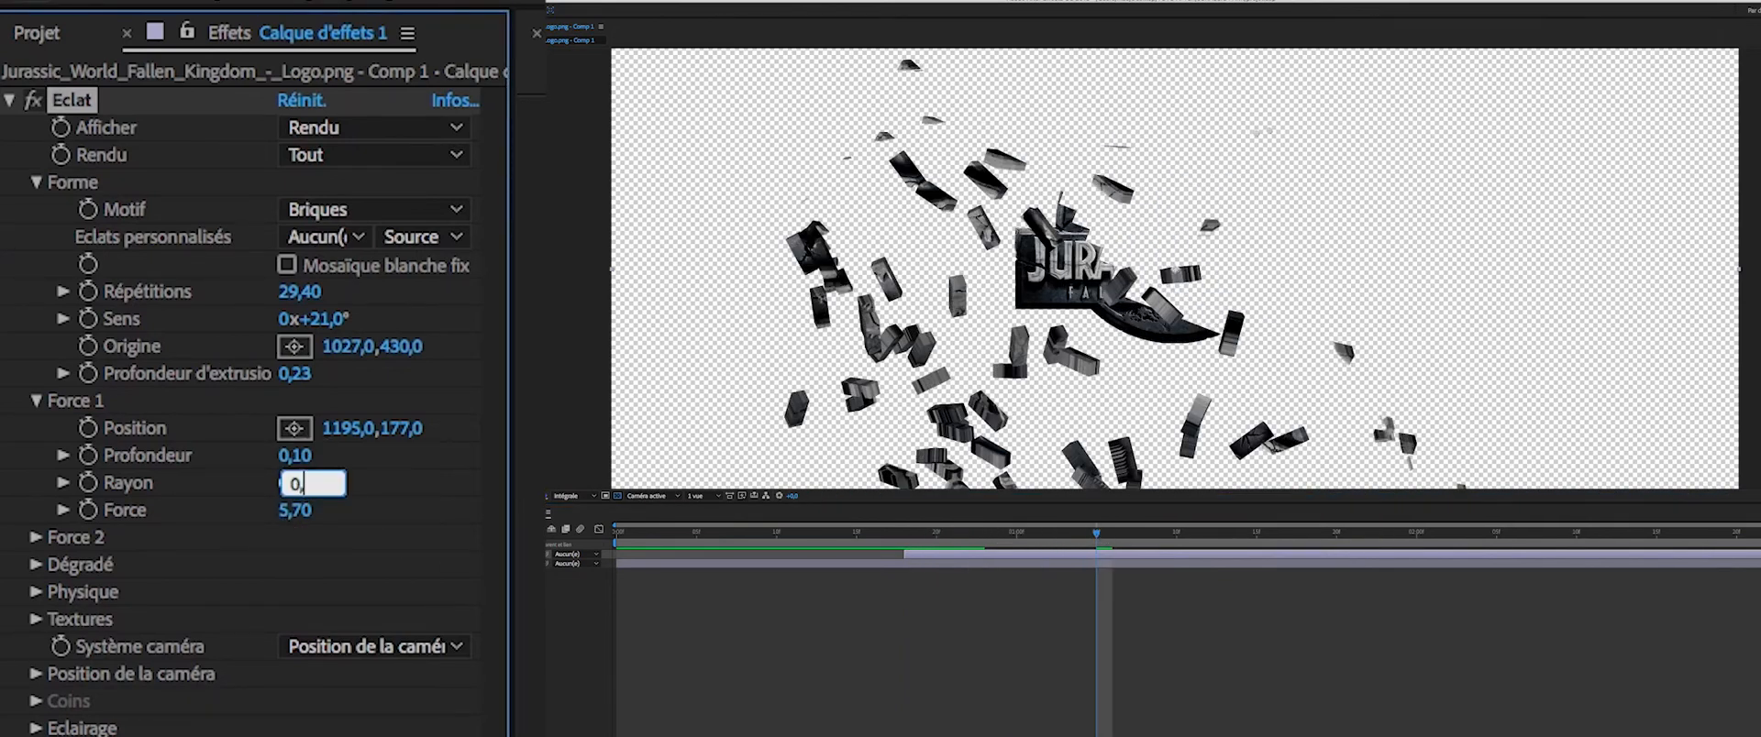
type("2")
key("Return")
left_click(293, 485)
key("Return")
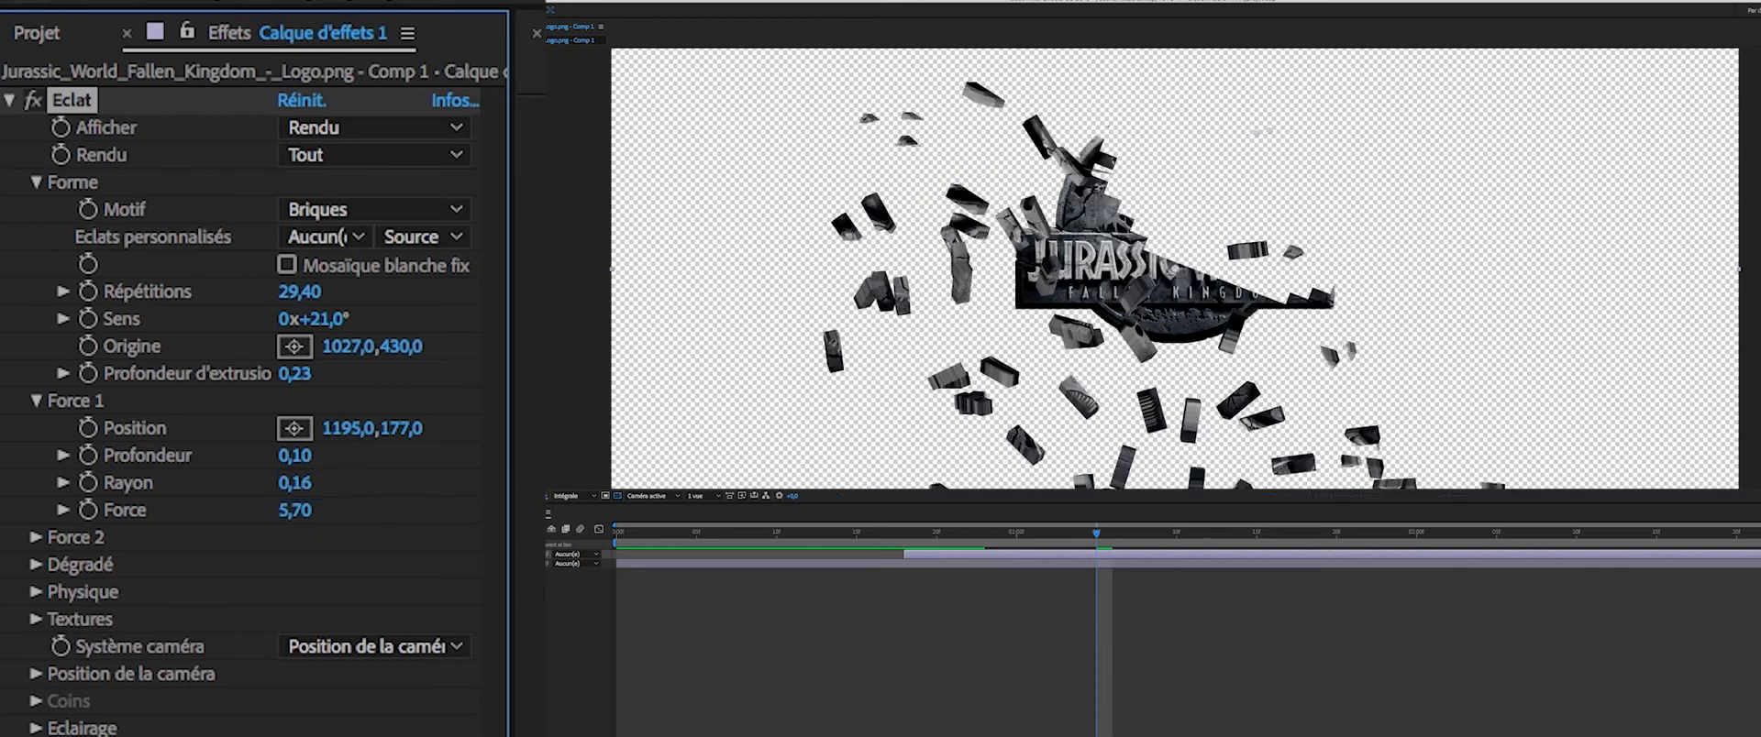
left_click(1034, 583)
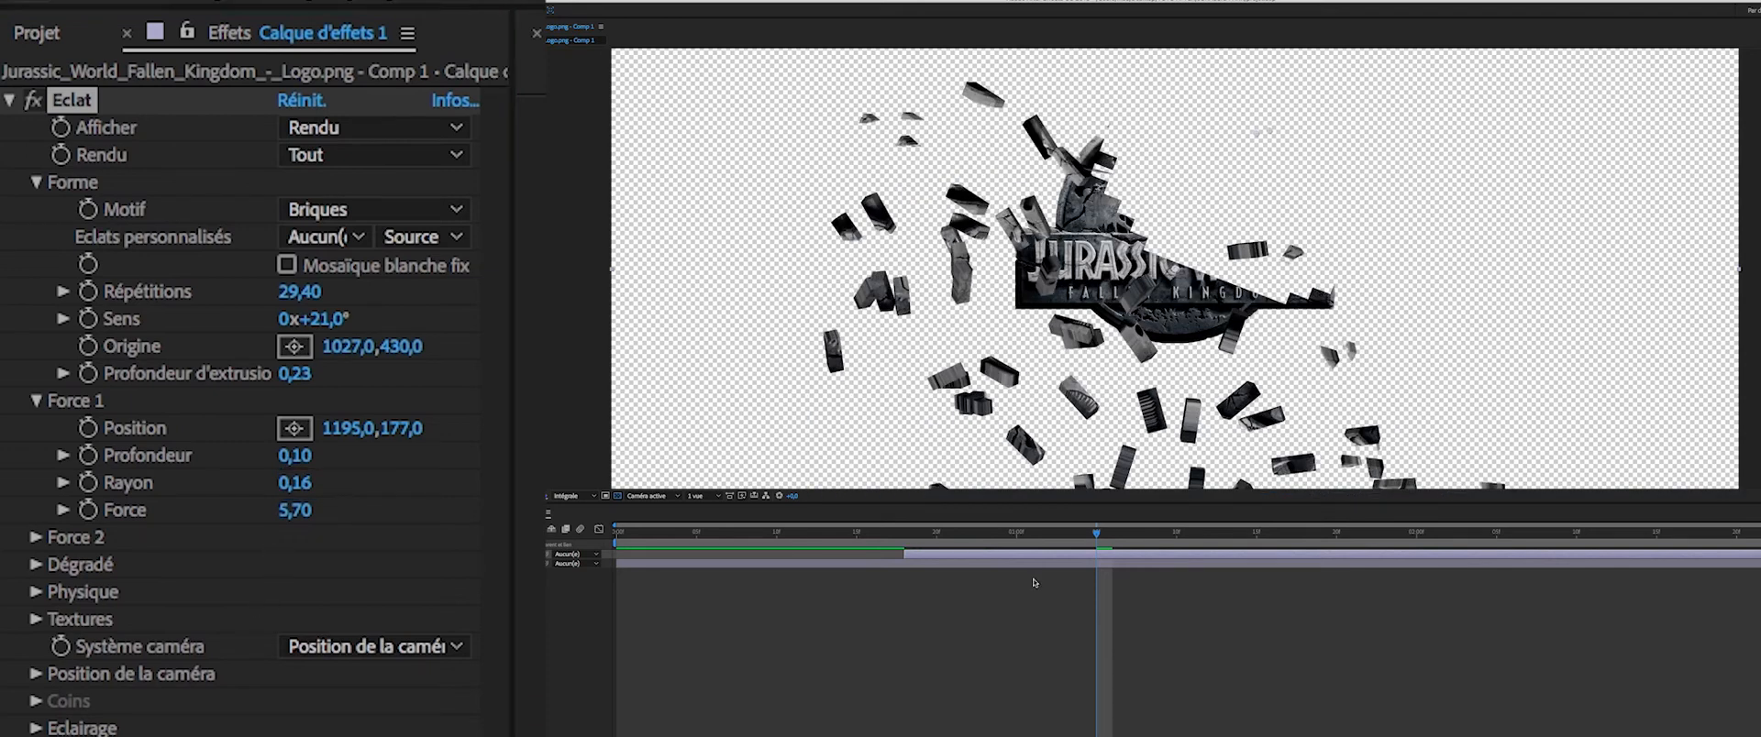
left_click(908, 535)
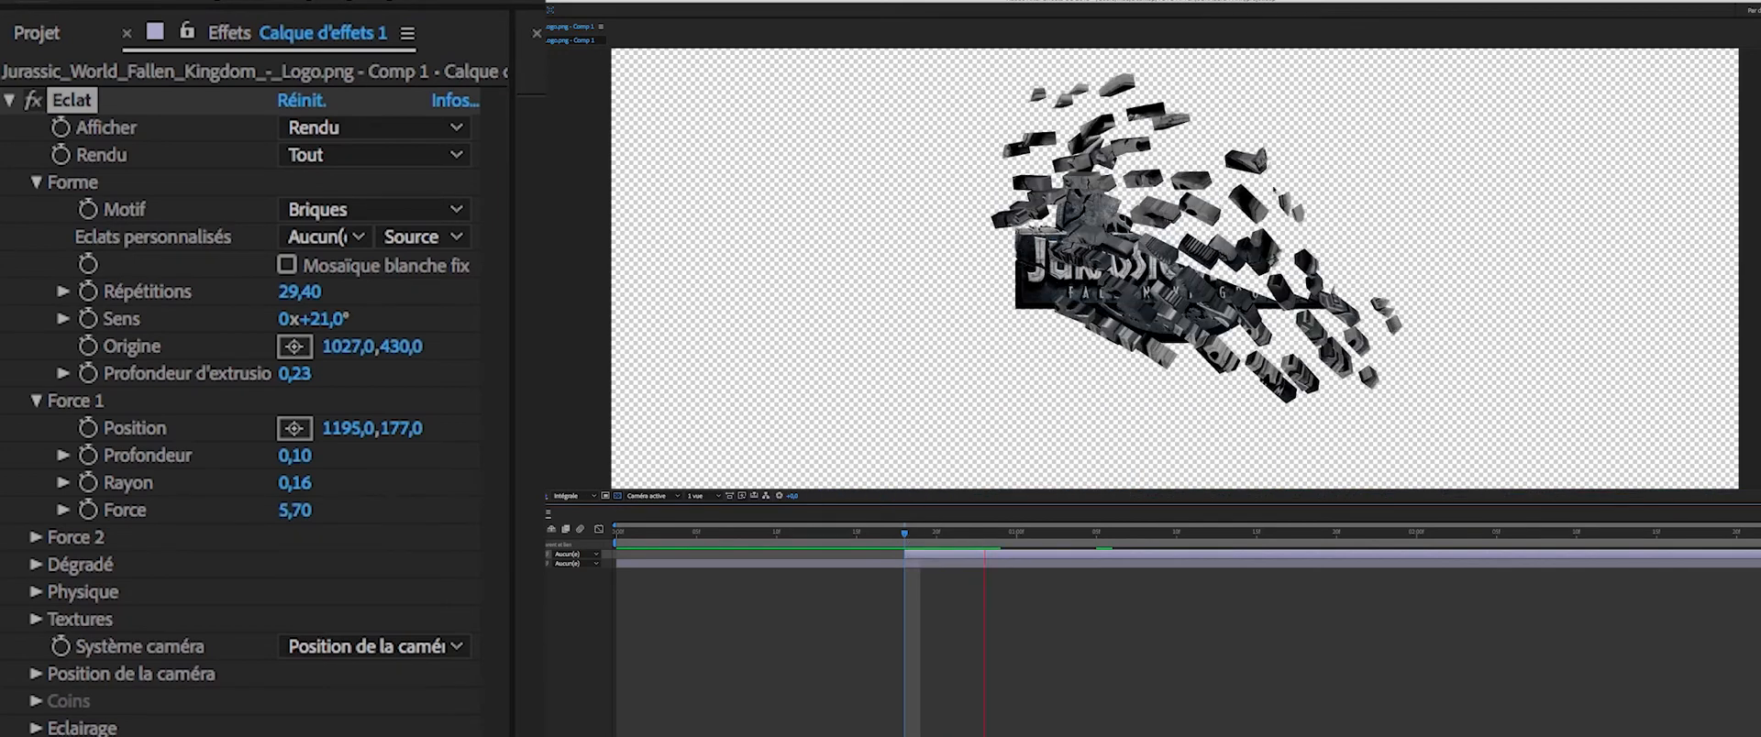
key("space")
Reposition Eclat's Force 2 below and to the left of the logo, at 565,0, 794,0.
left_click(35, 538)
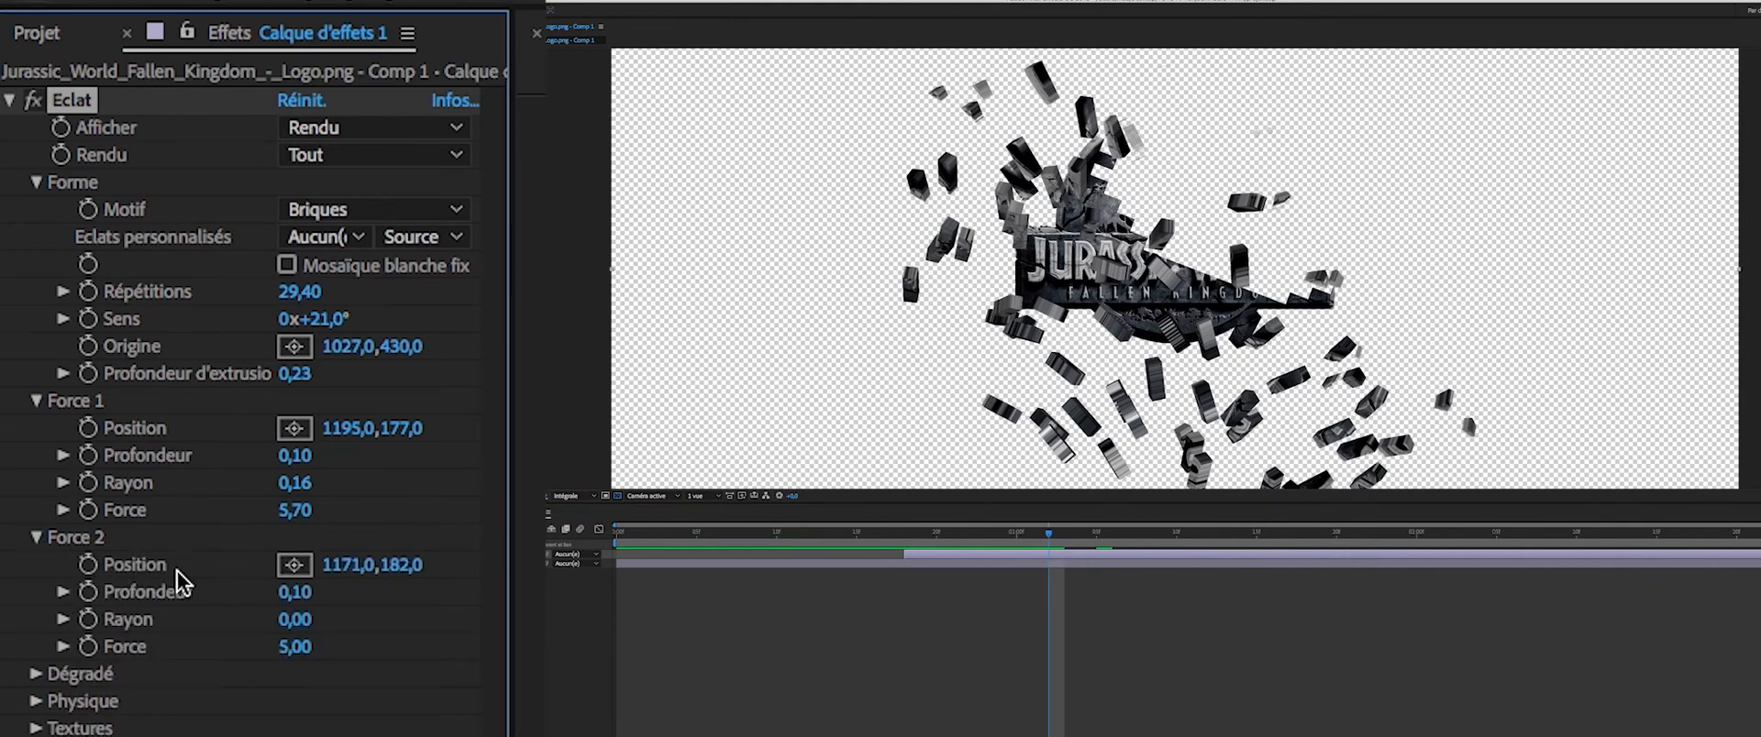
left_click(286, 567)
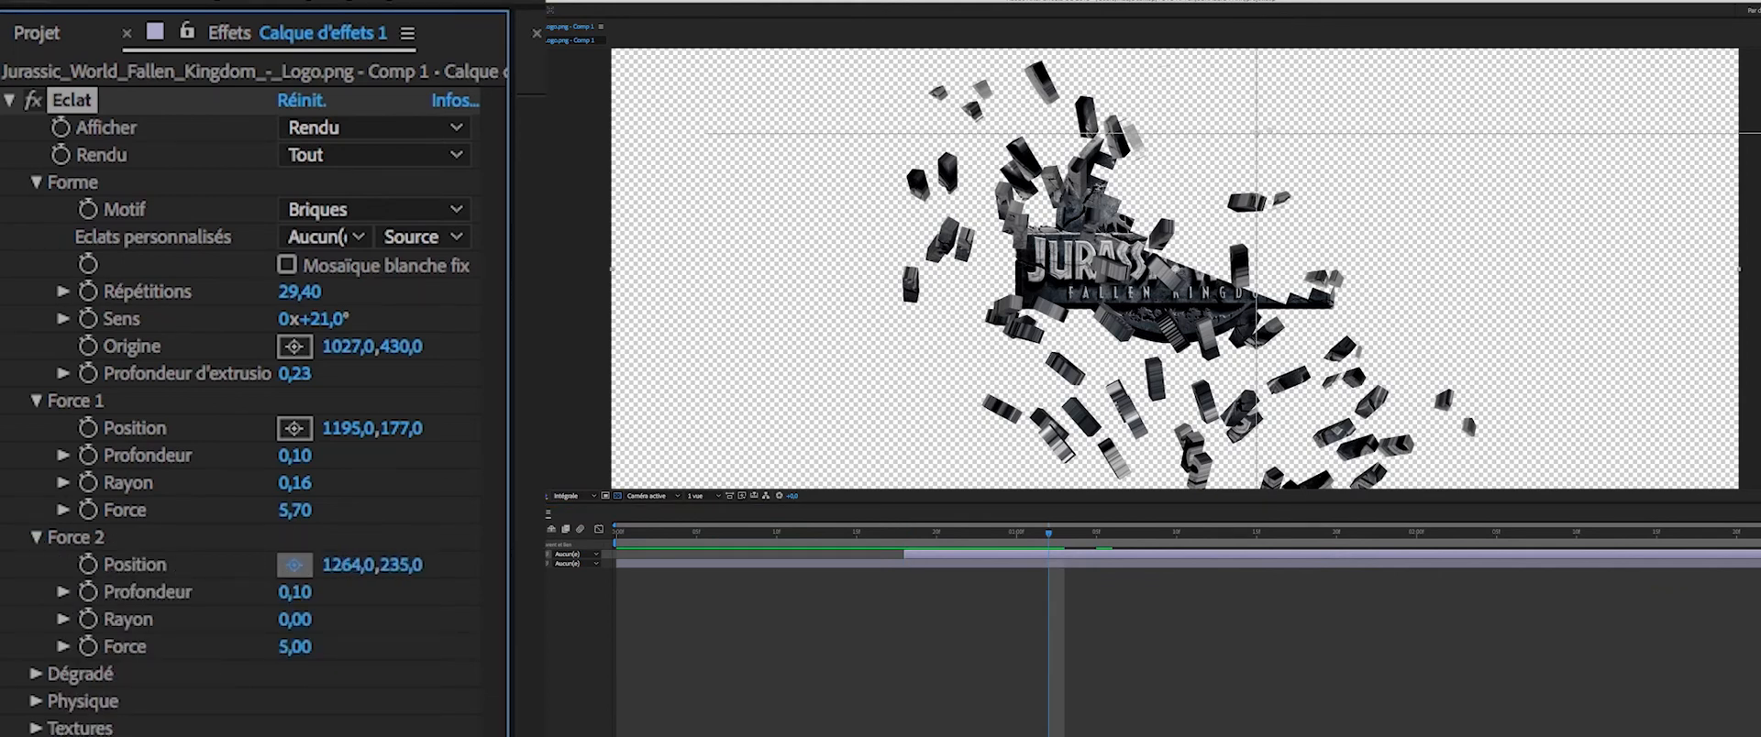
left_click(872, 209)
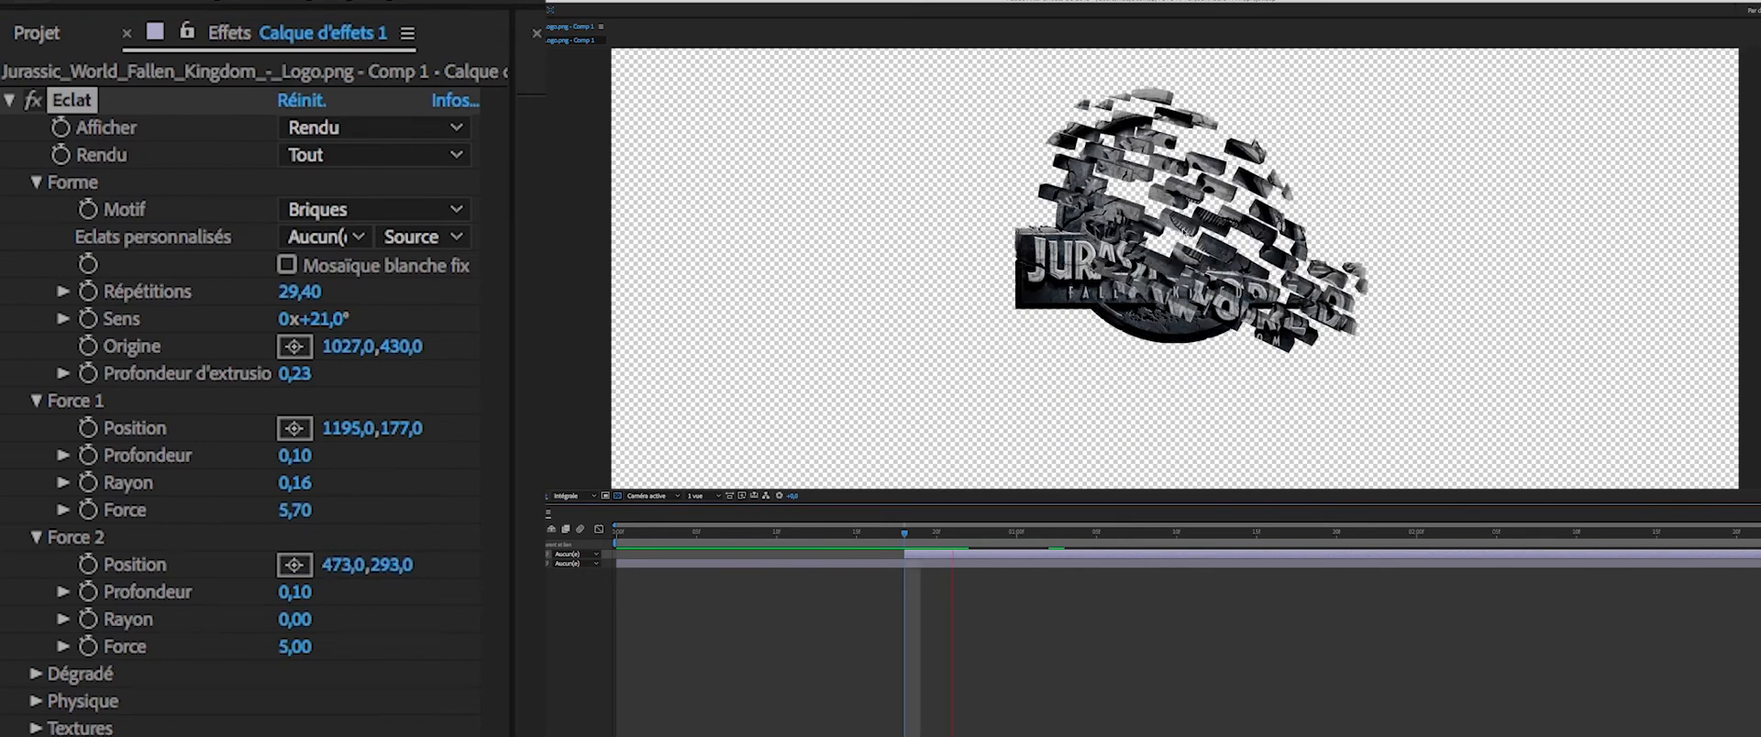
left_click(298, 573)
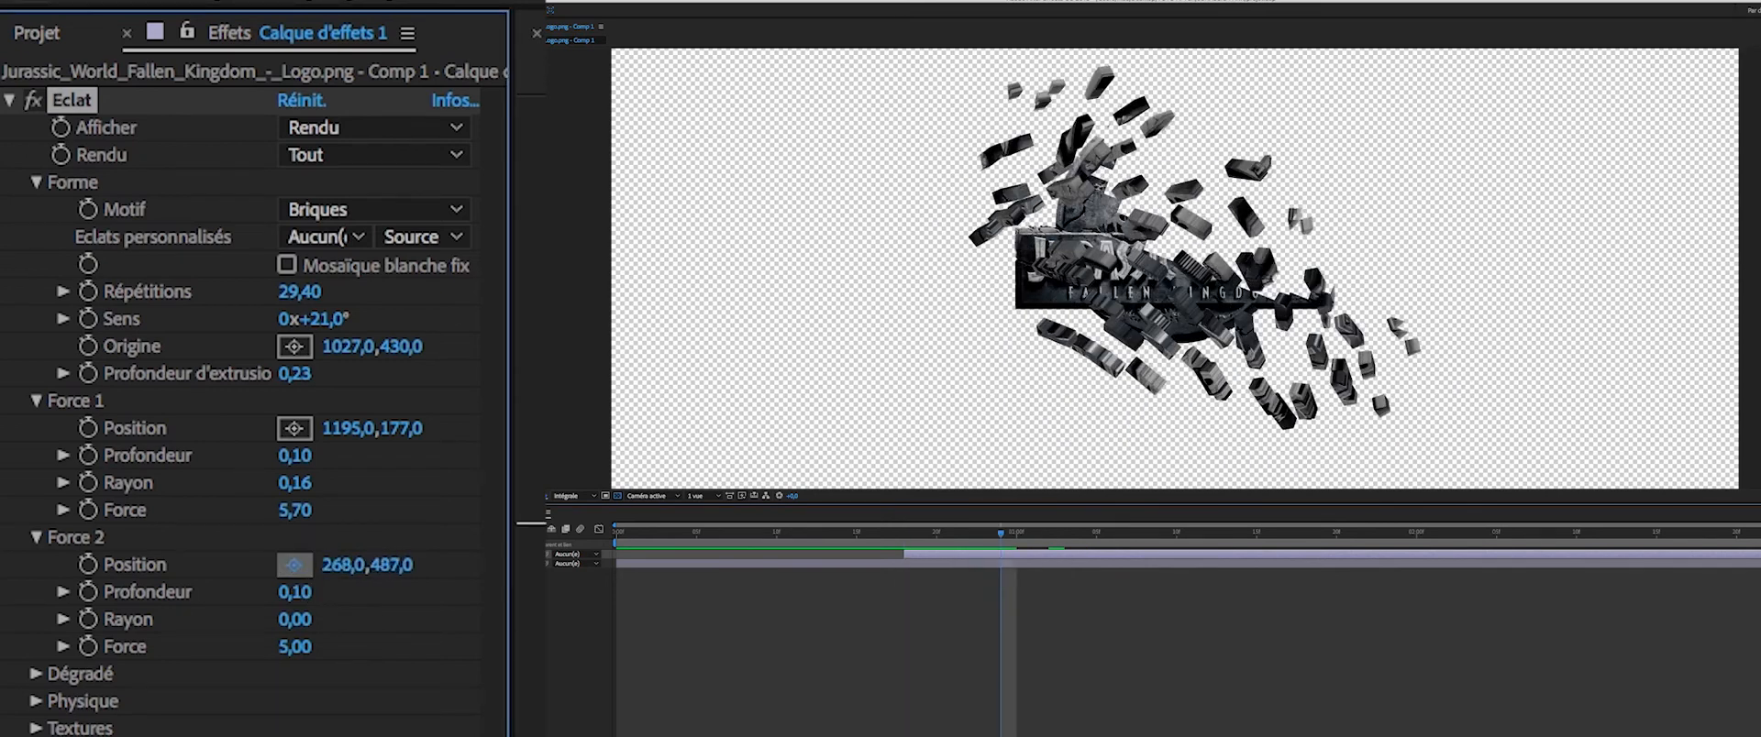
left_click(928, 442)
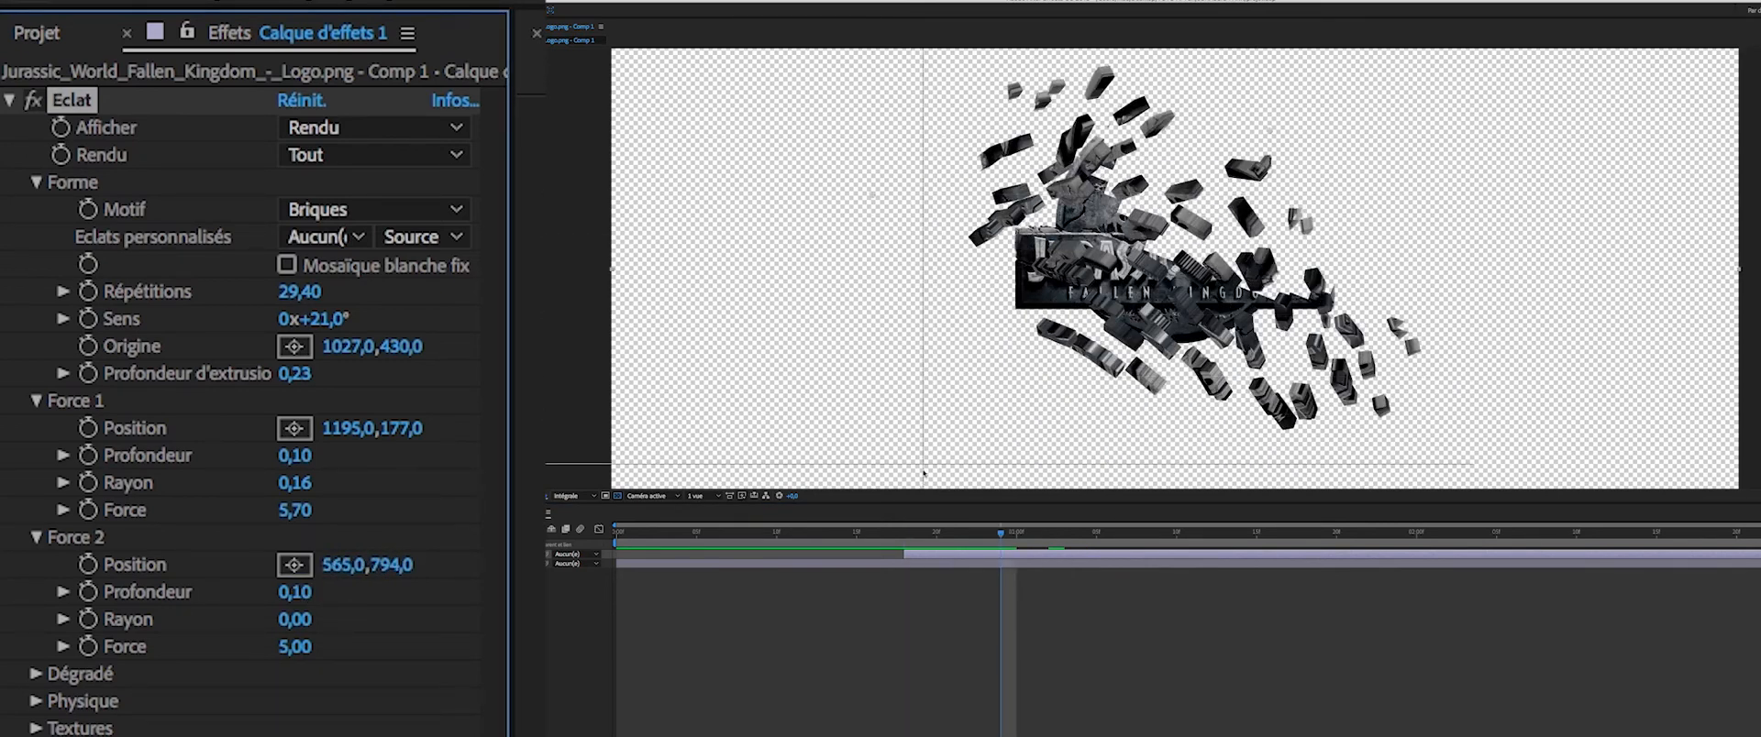
Try Force 2 below the logo at 1255,0, 687,0 with a Rayon of 0,46, and preview from the adjustment layer's start.
left_click(308, 561)
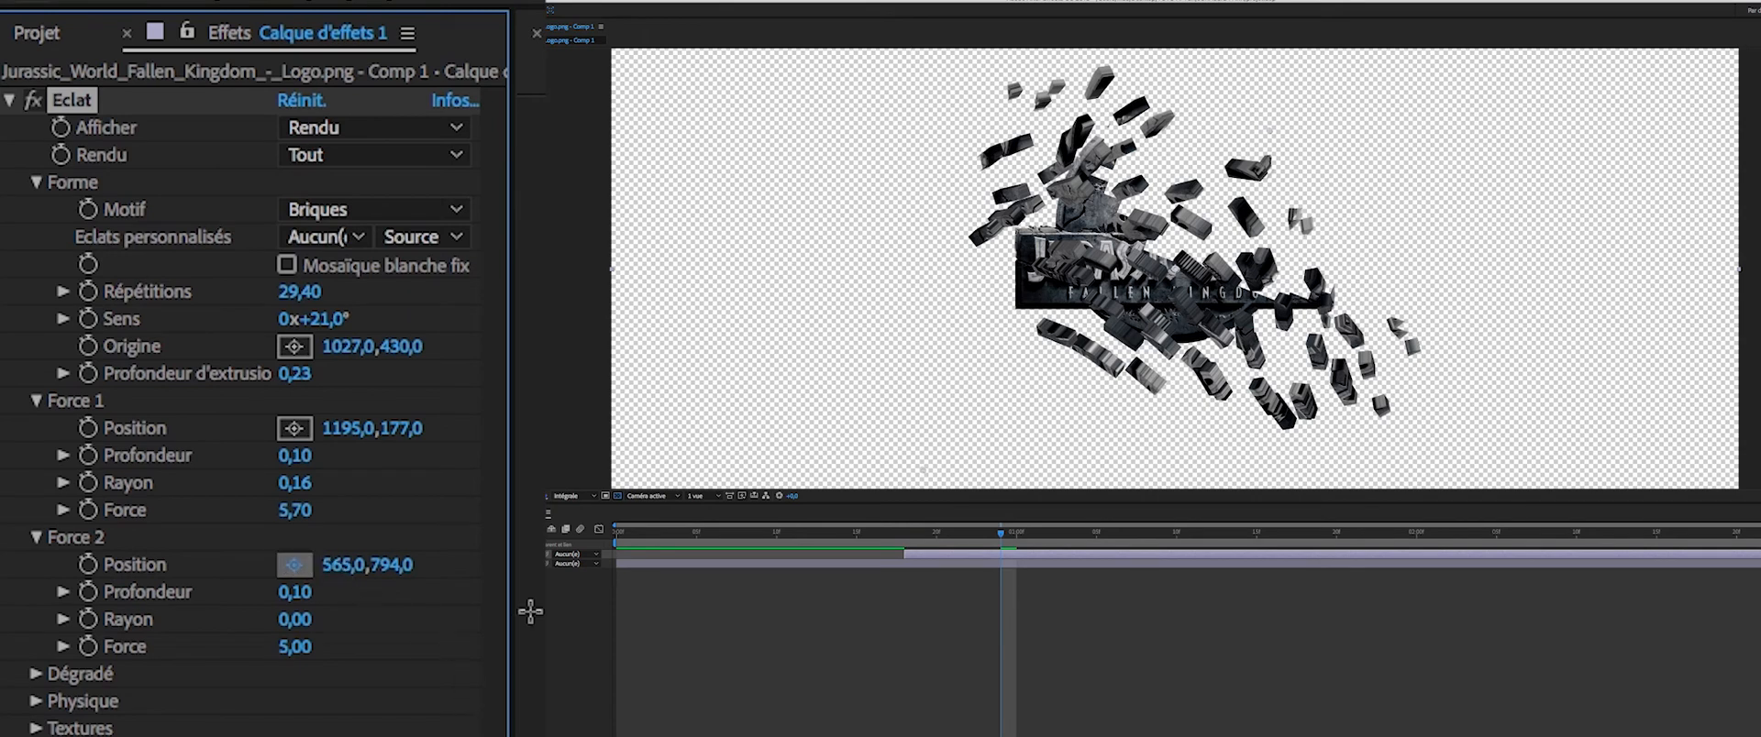
left_click(1252, 388)
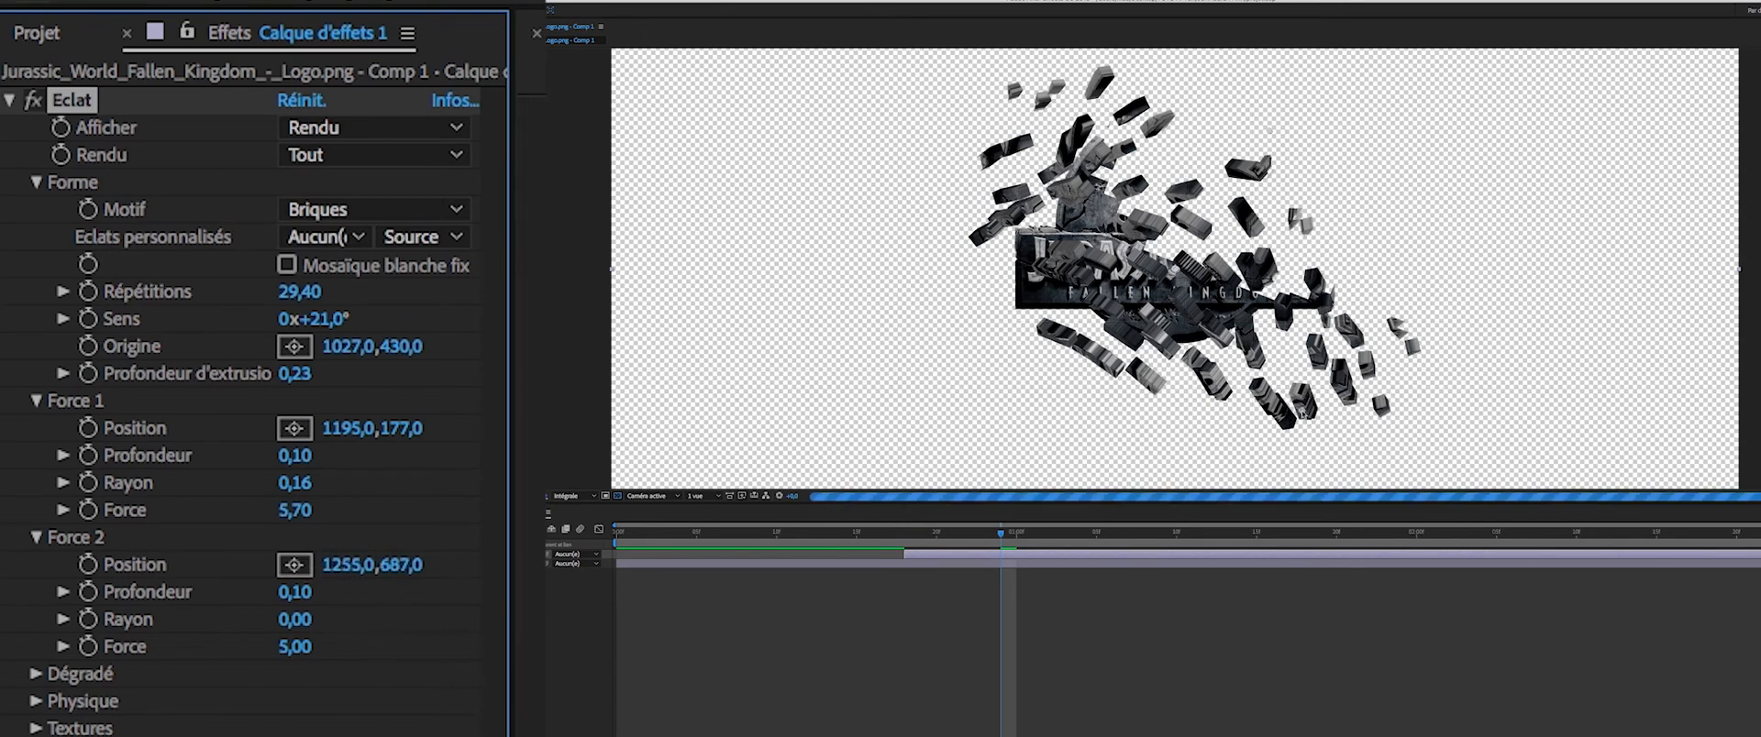
left_click_drag(295, 619, 367, 630)
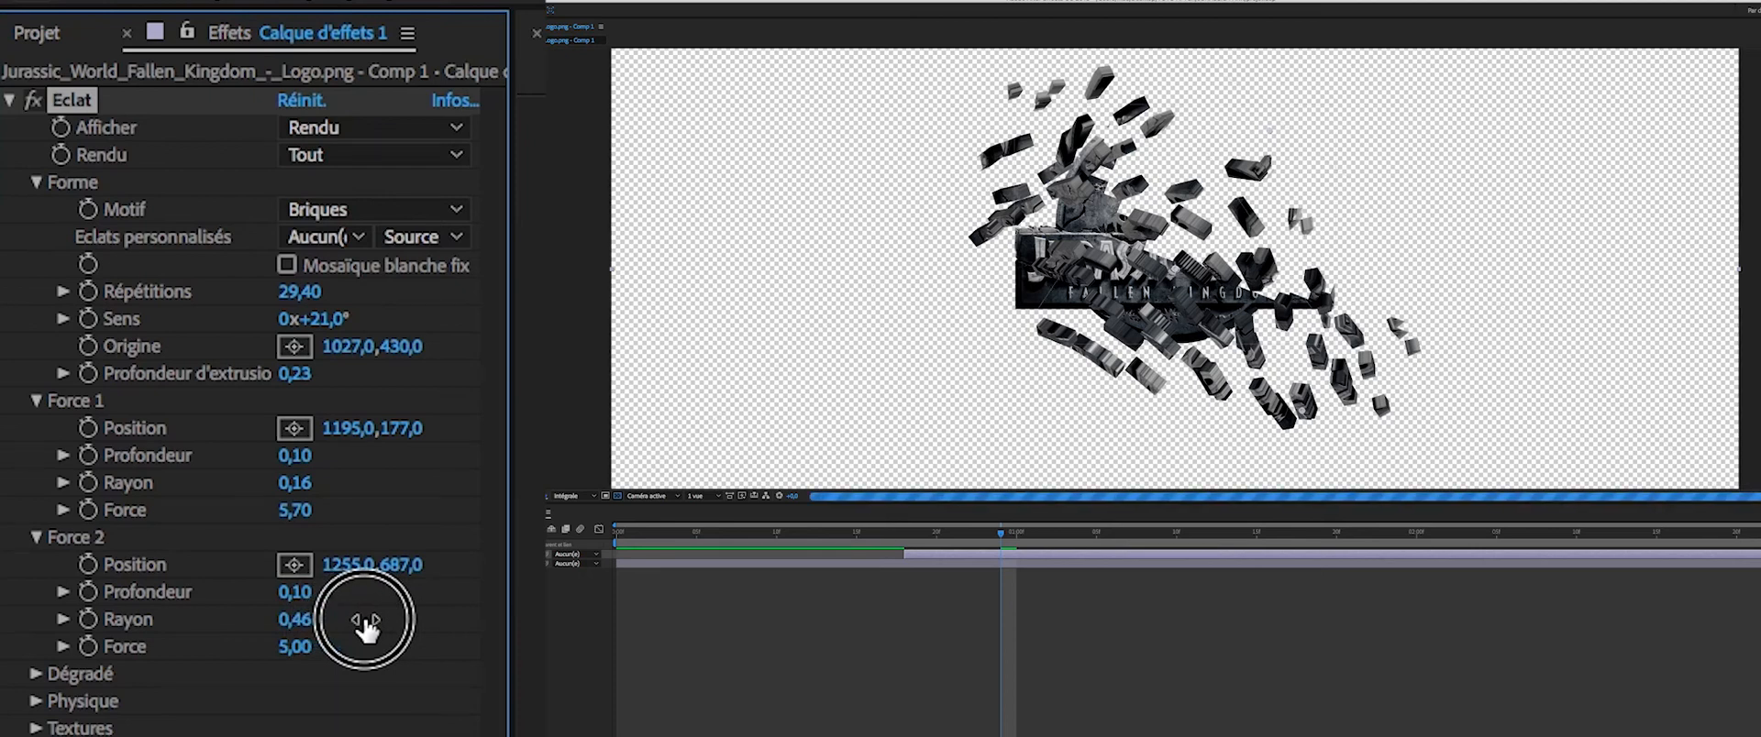
left_click(903, 533)
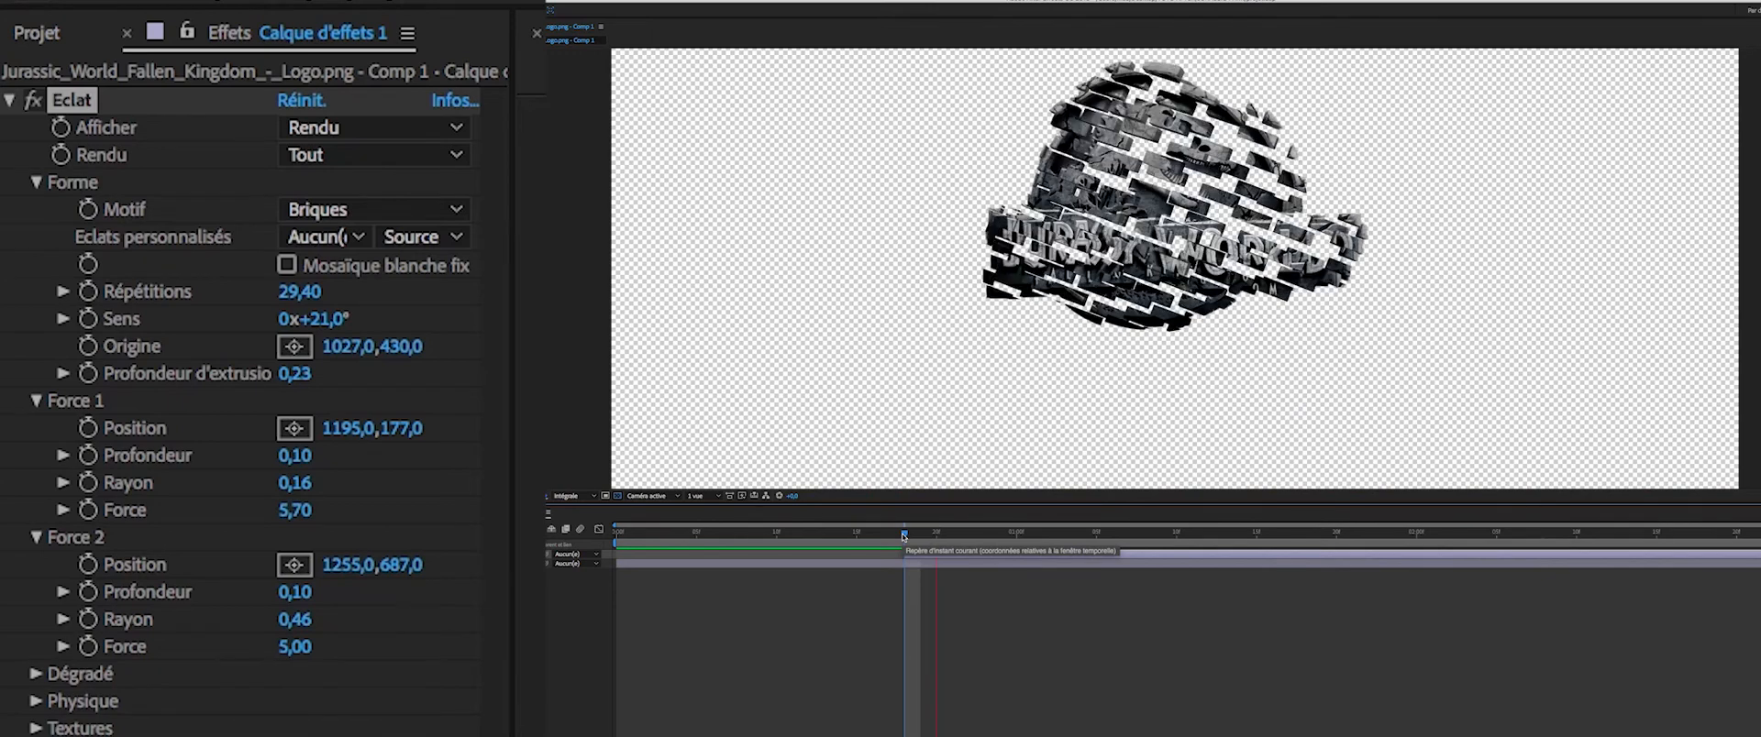
left_click(907, 541)
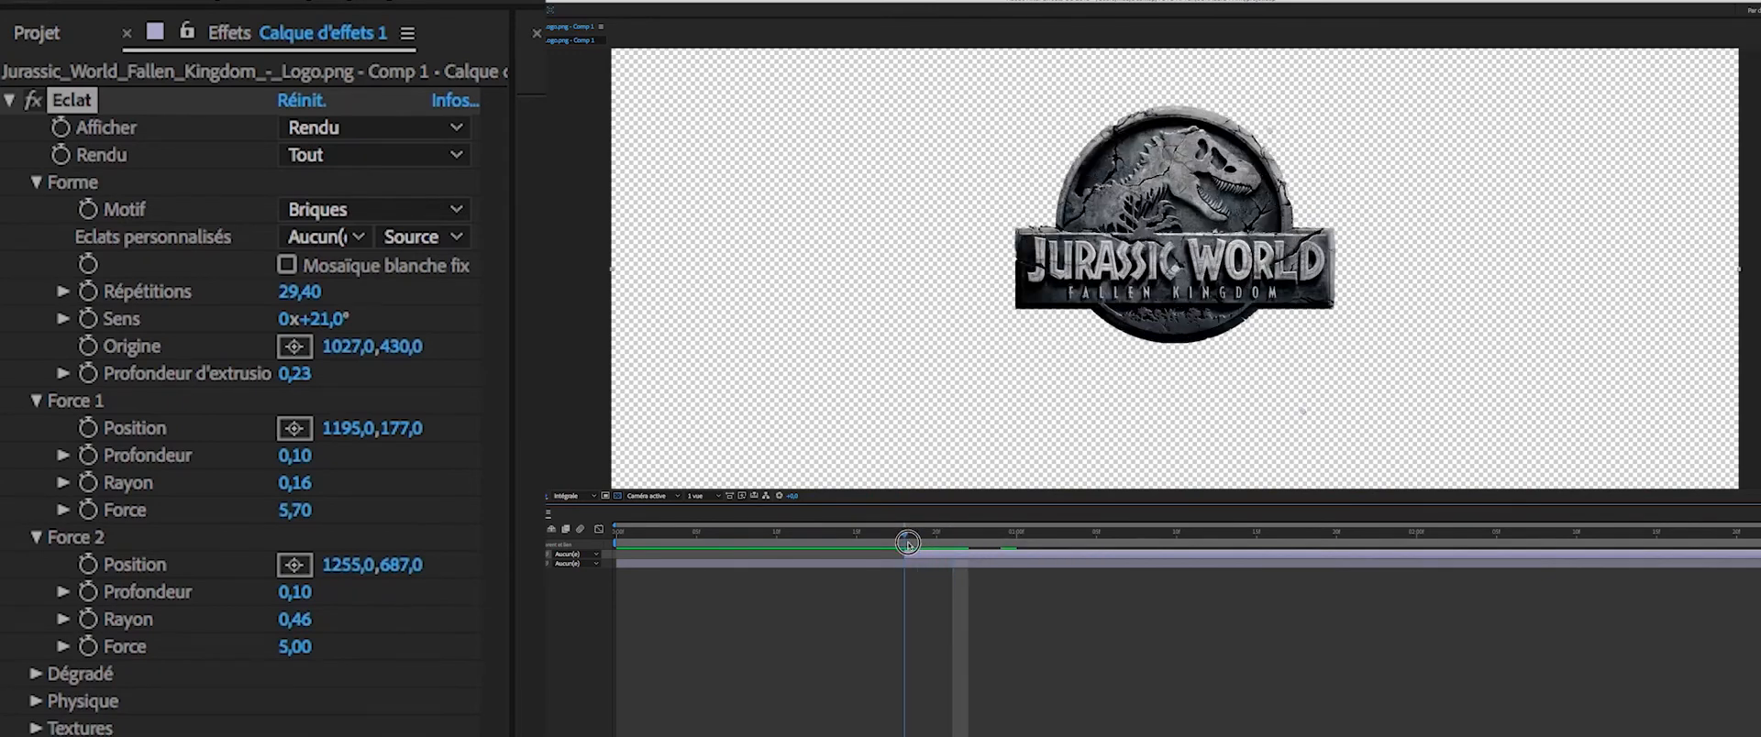
Reposition Force 2 near the logo's upper-right edge at 1192,0, 174,0, and preview the shatter.
left_click(295, 565)
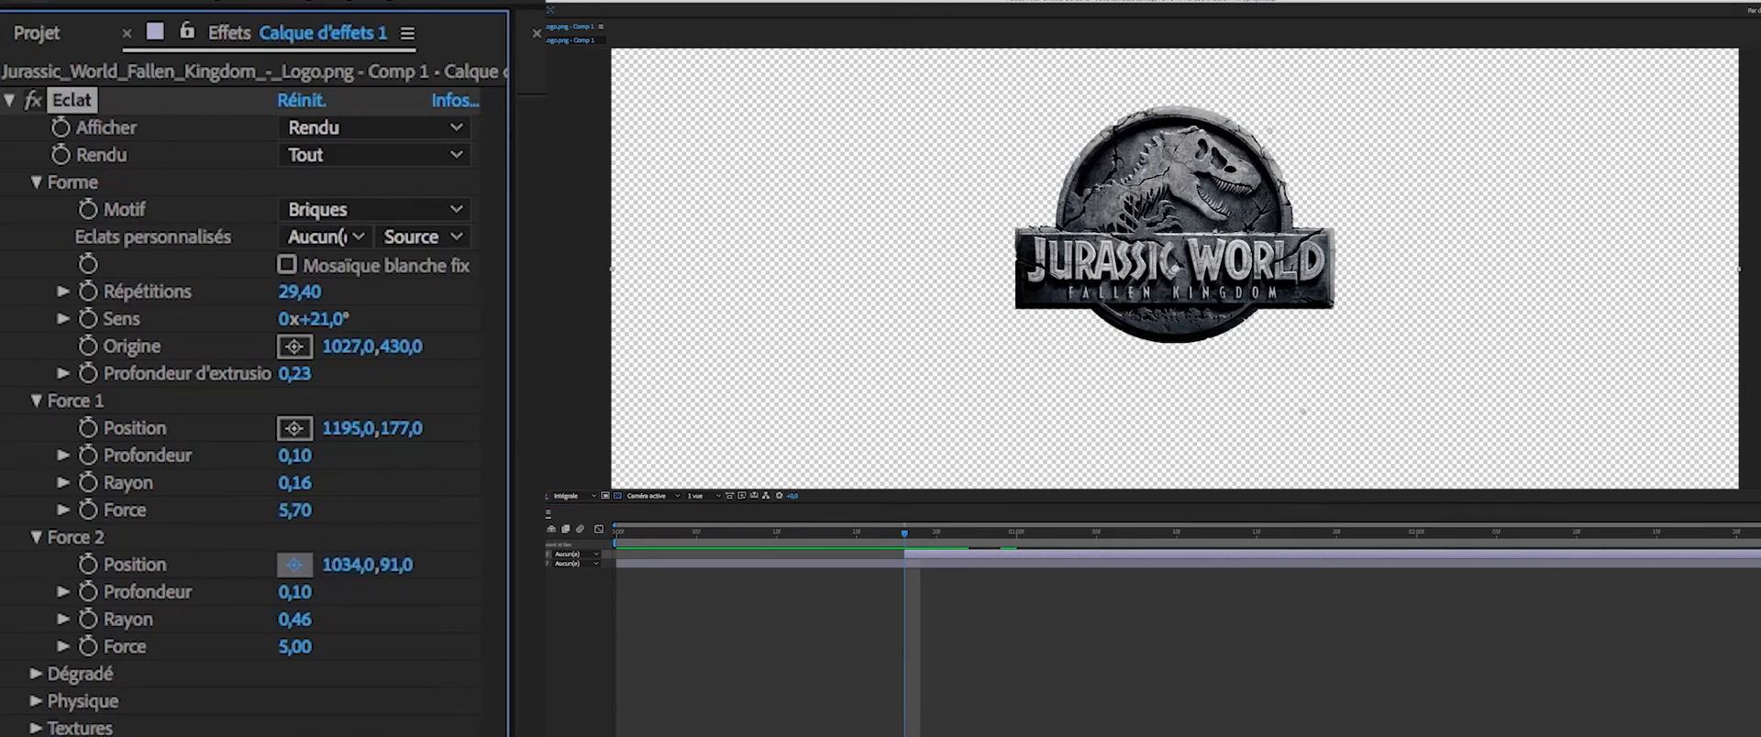
left_click(1252, 129)
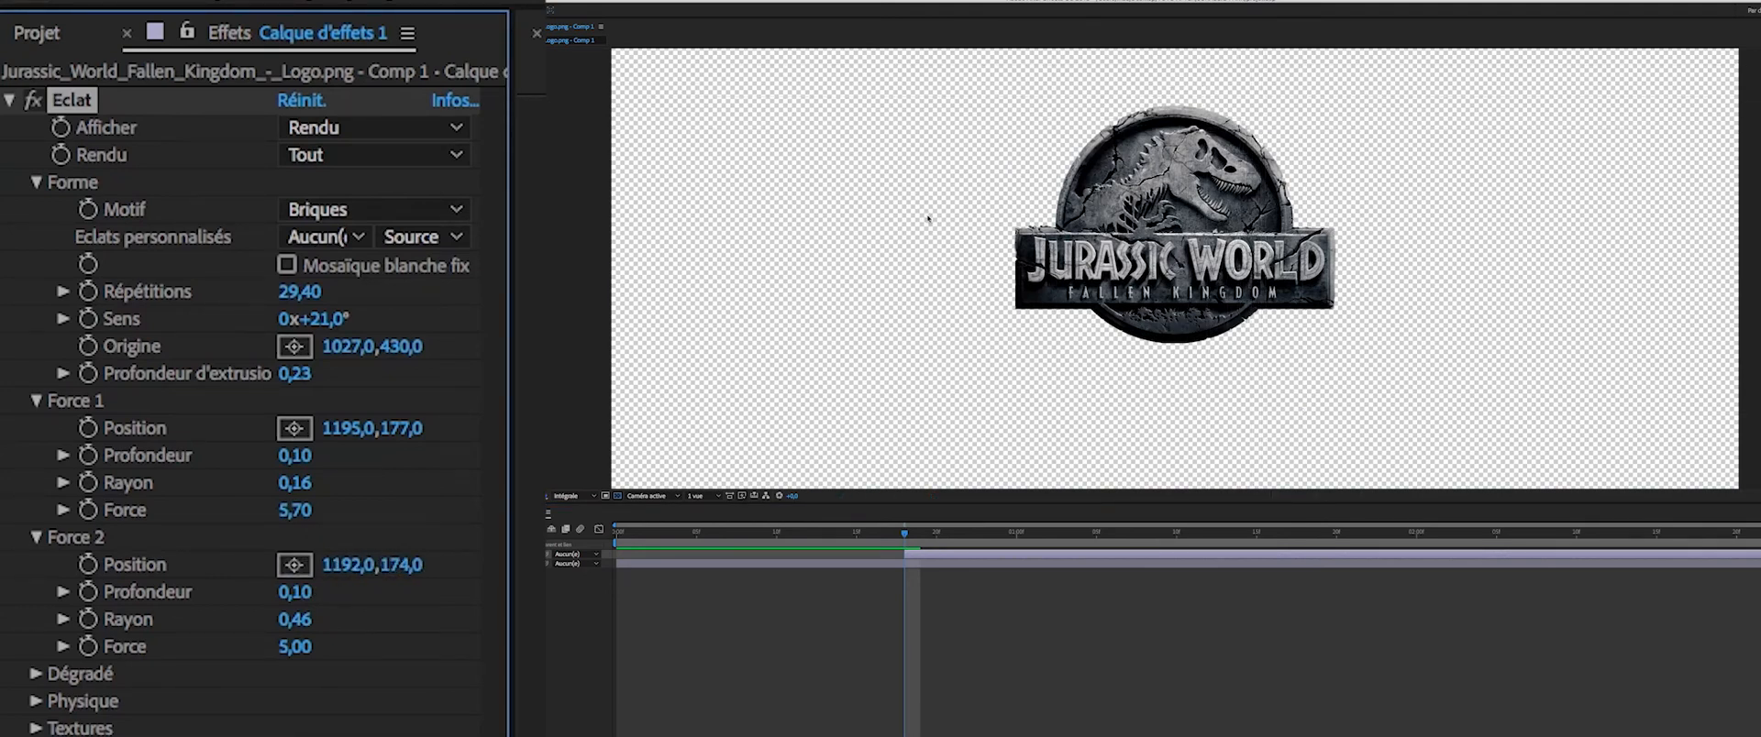
key("space")
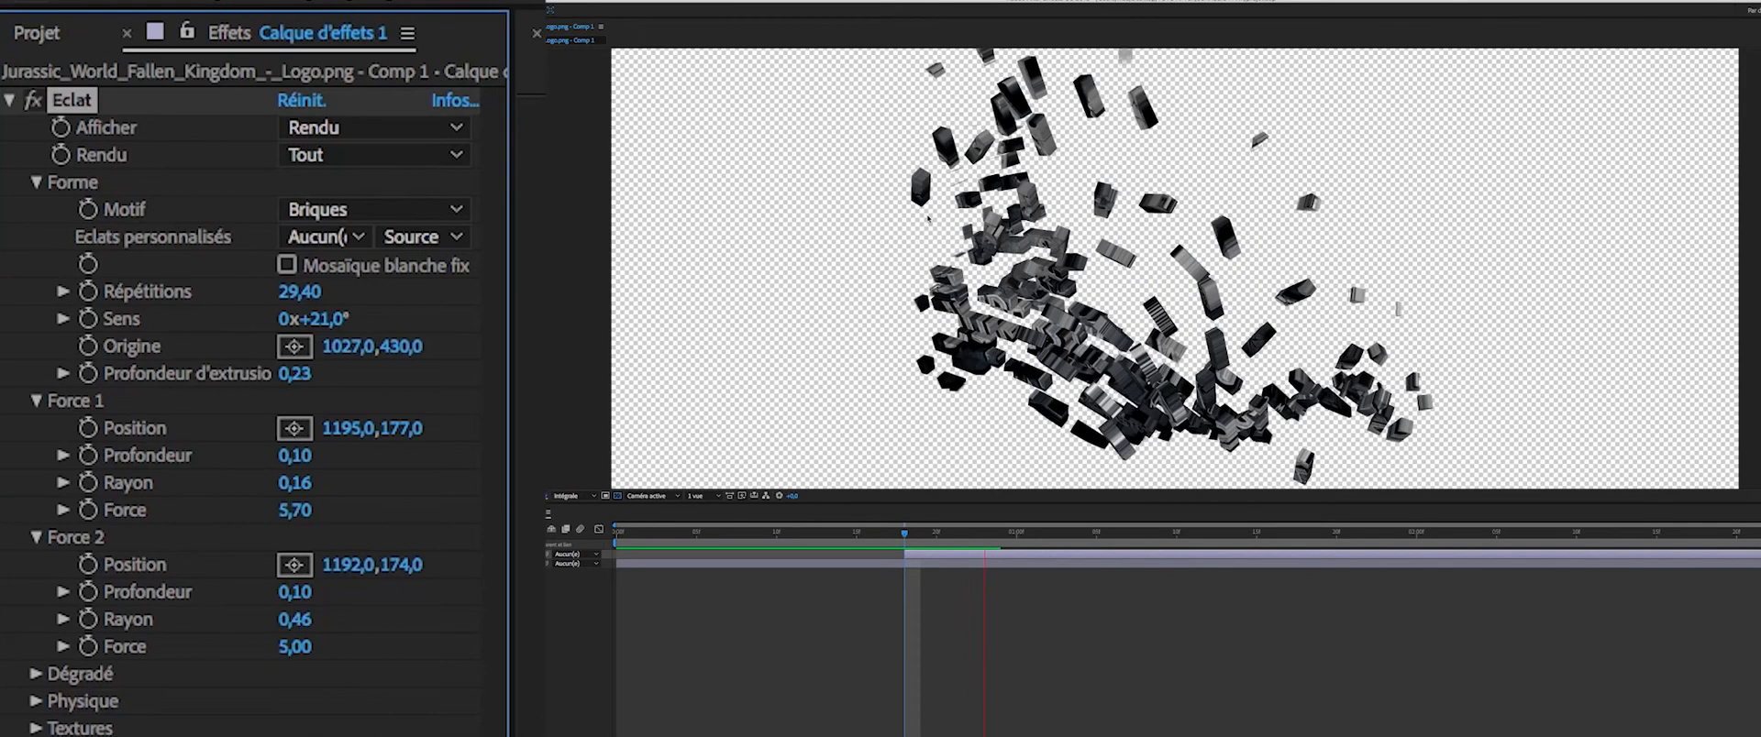
Set Force 2's Rayon to 0,10.
left_click(305, 625)
type("0,")
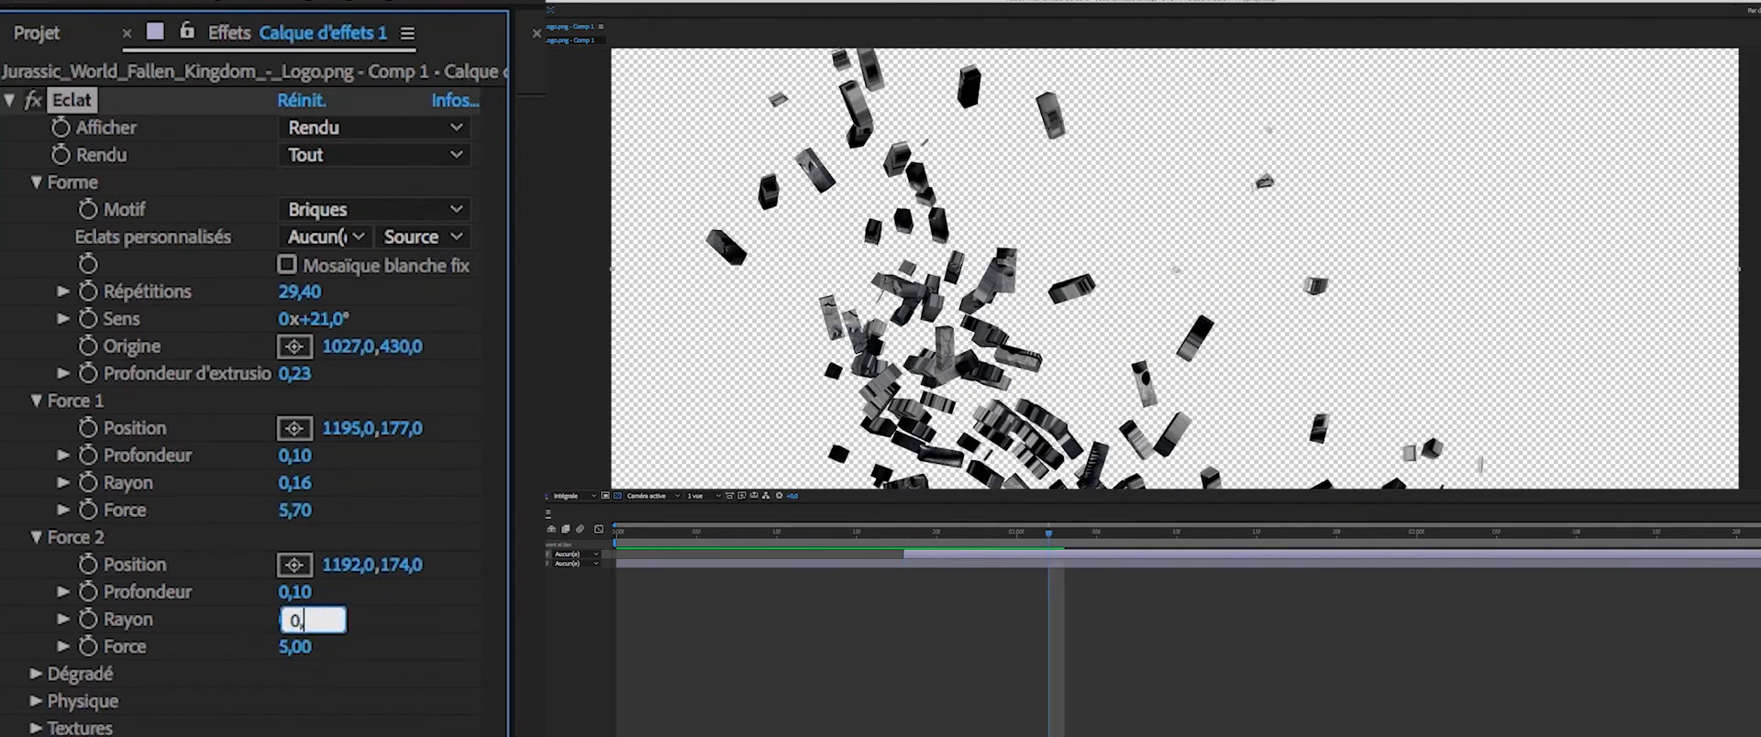
type("10")
key("Return")
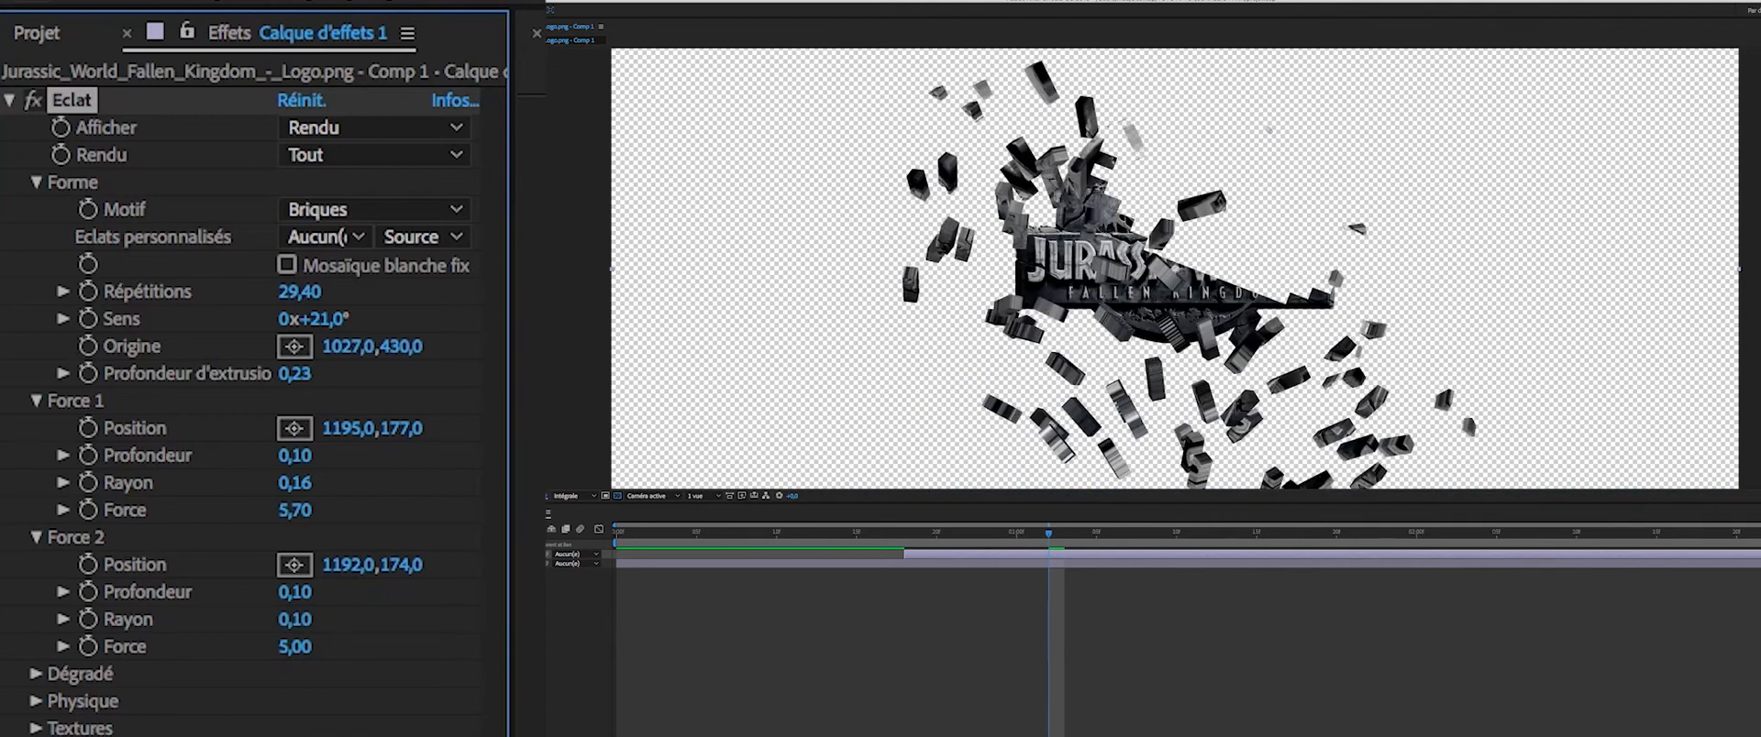
Move Force 1 to 1293,0, 262,0 and set Force 2's Force to -1,50, previewing the shatter with each change.
left_click_drag(1264, 144, 1309, 157)
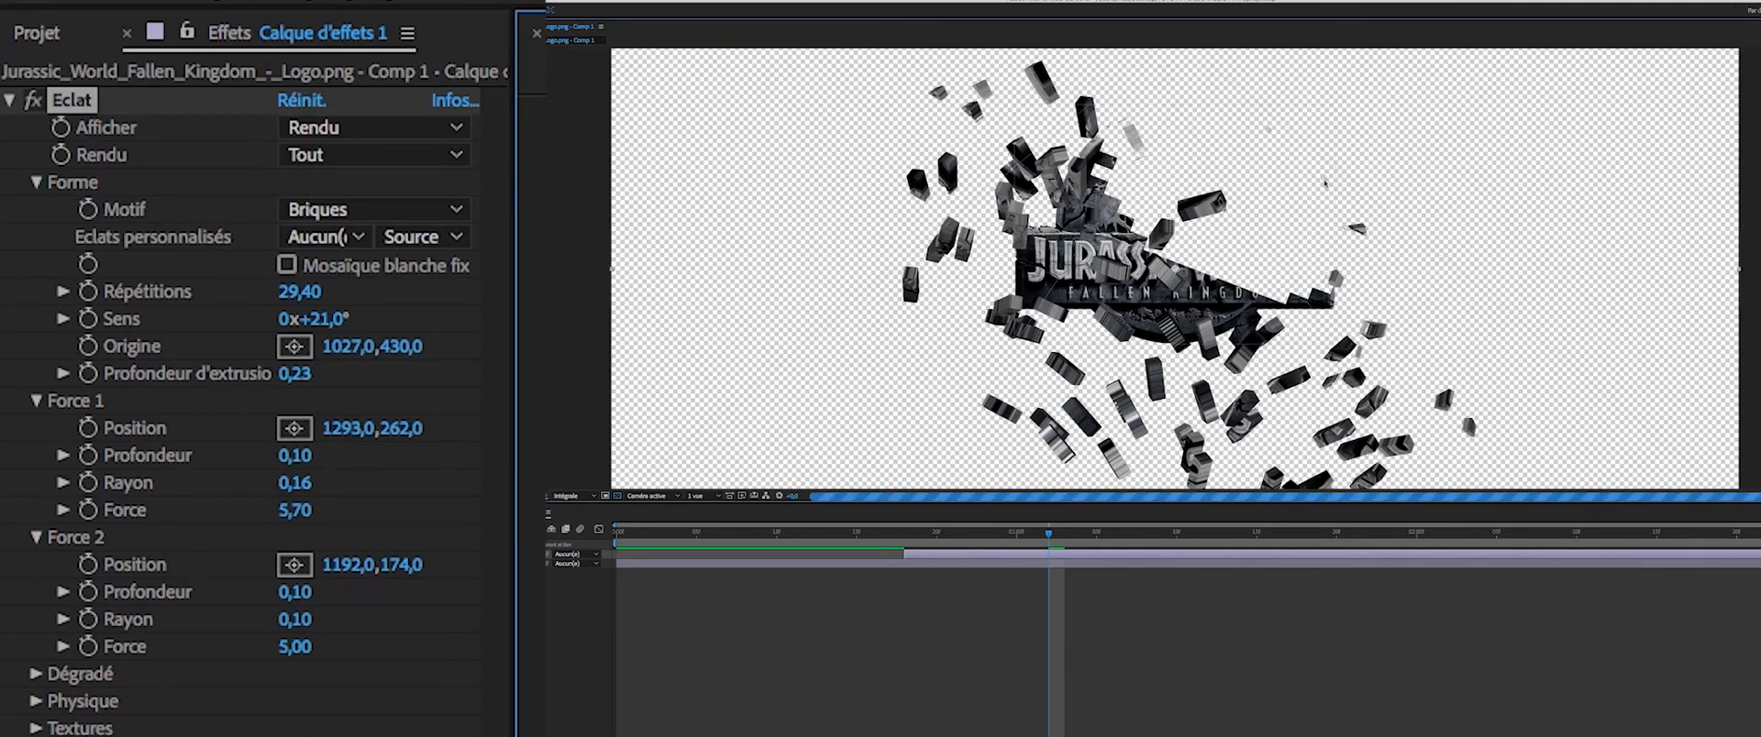
left_click(904, 537)
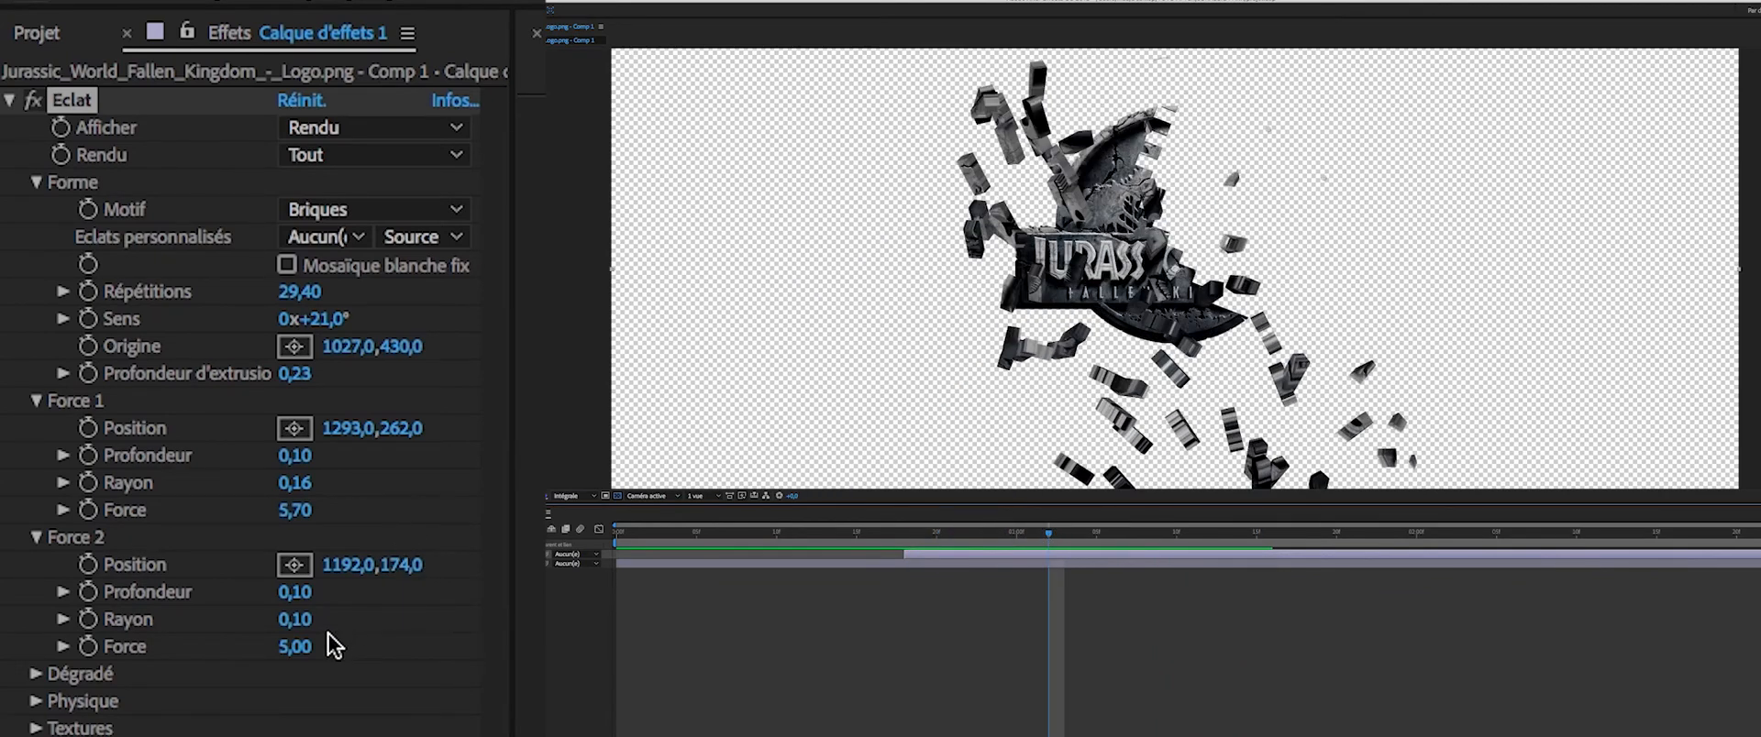
left_click_drag(307, 646, 232, 674)
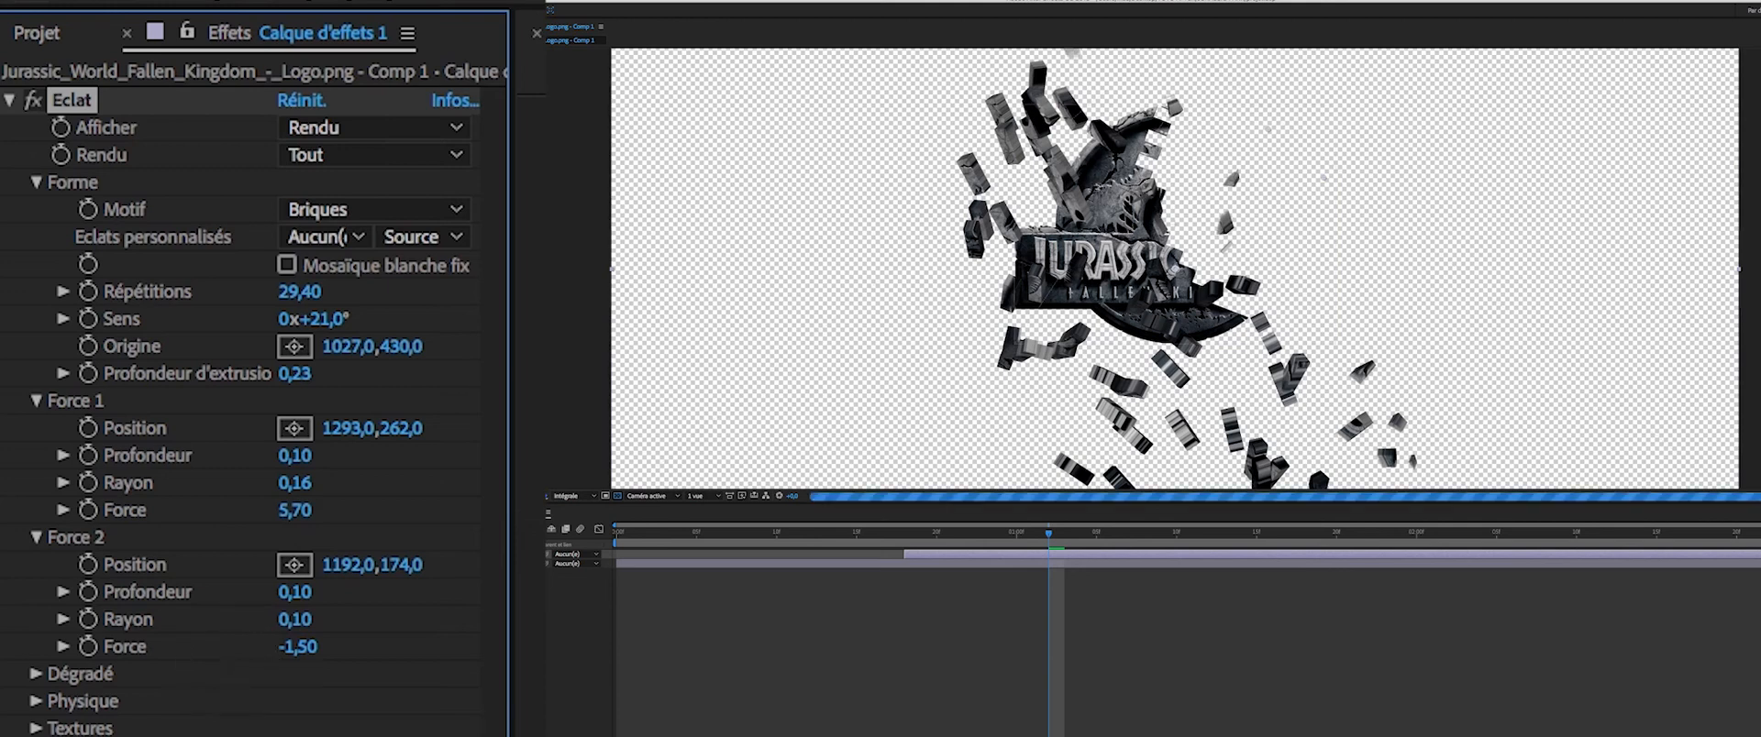
left_click(891, 534)
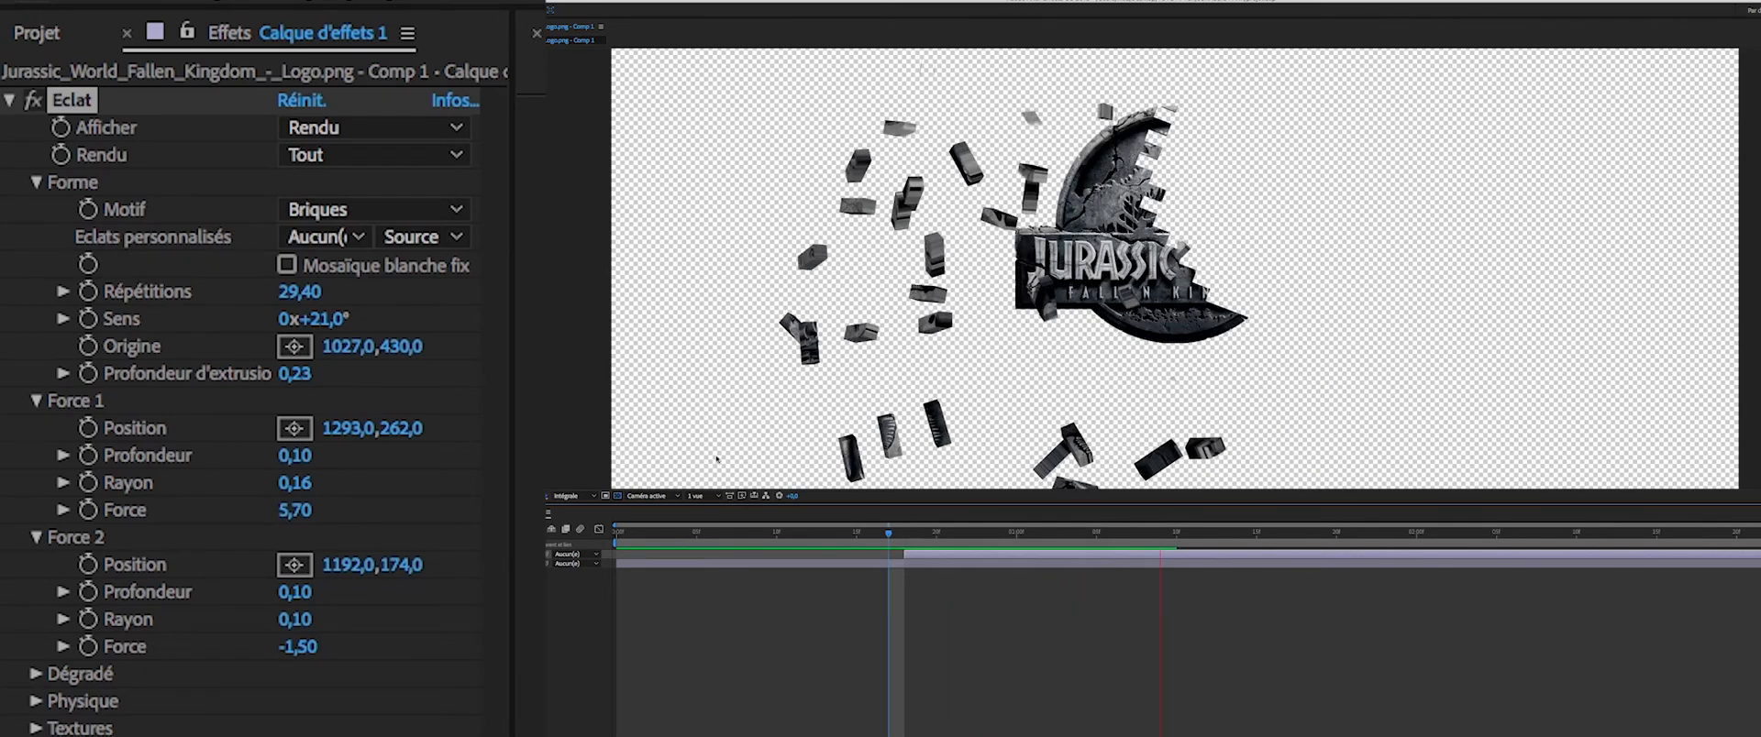
key("space")
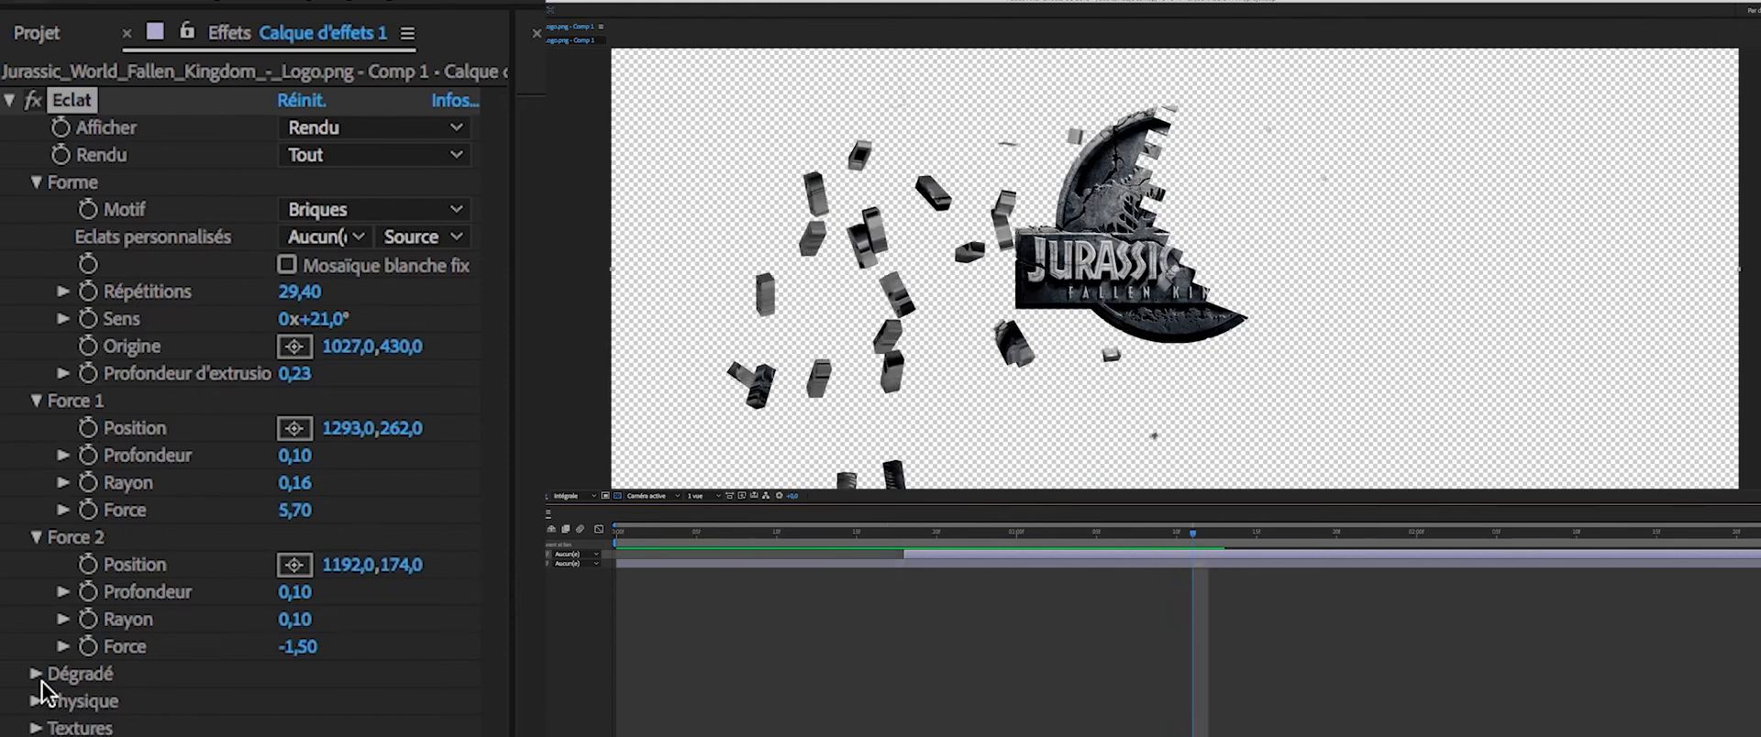
Expand Eclat's Physique settings and go to a mid-shatter frame.
scroll(36, 695, "down", 5)
left_click(36, 348)
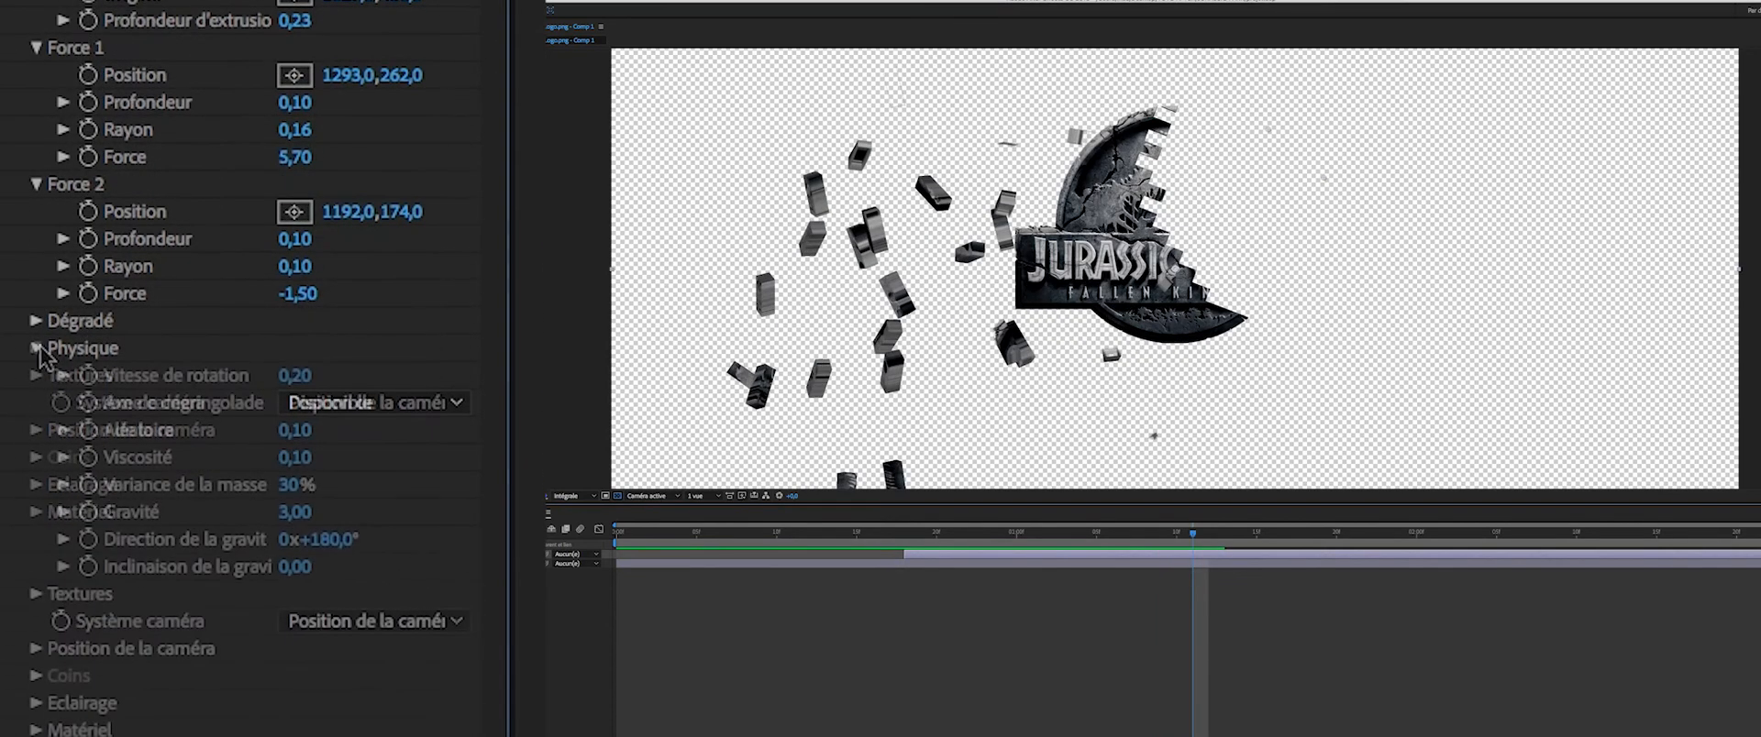
left_click_drag(1016, 533, 1080, 535)
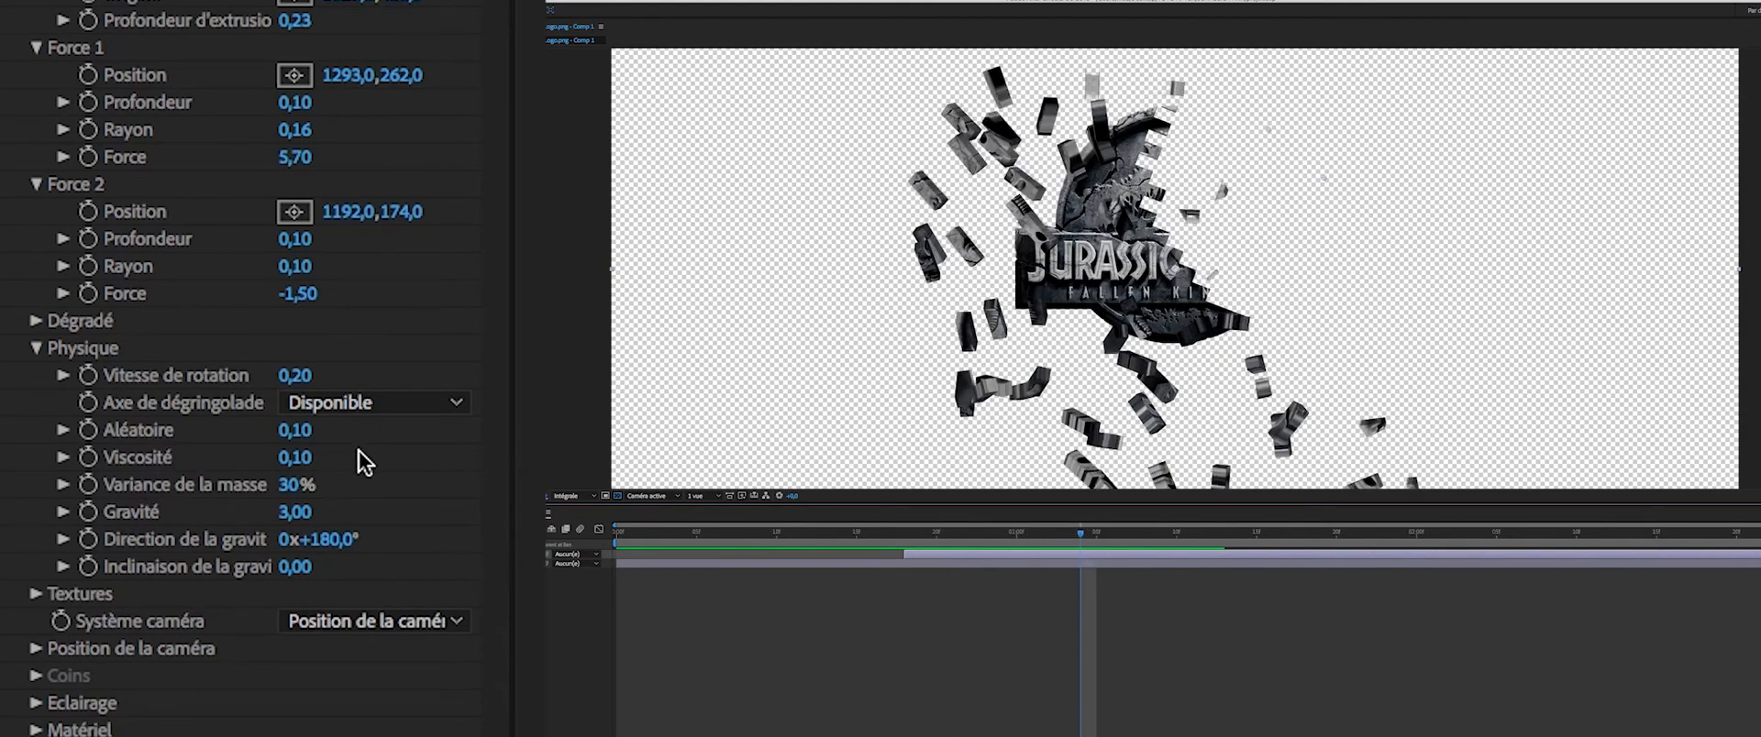
Try a Viscosité of 0,50, preview the shatter from the adjustment layer's start, and undo the change.
left_click_drag(299, 457, 339, 457)
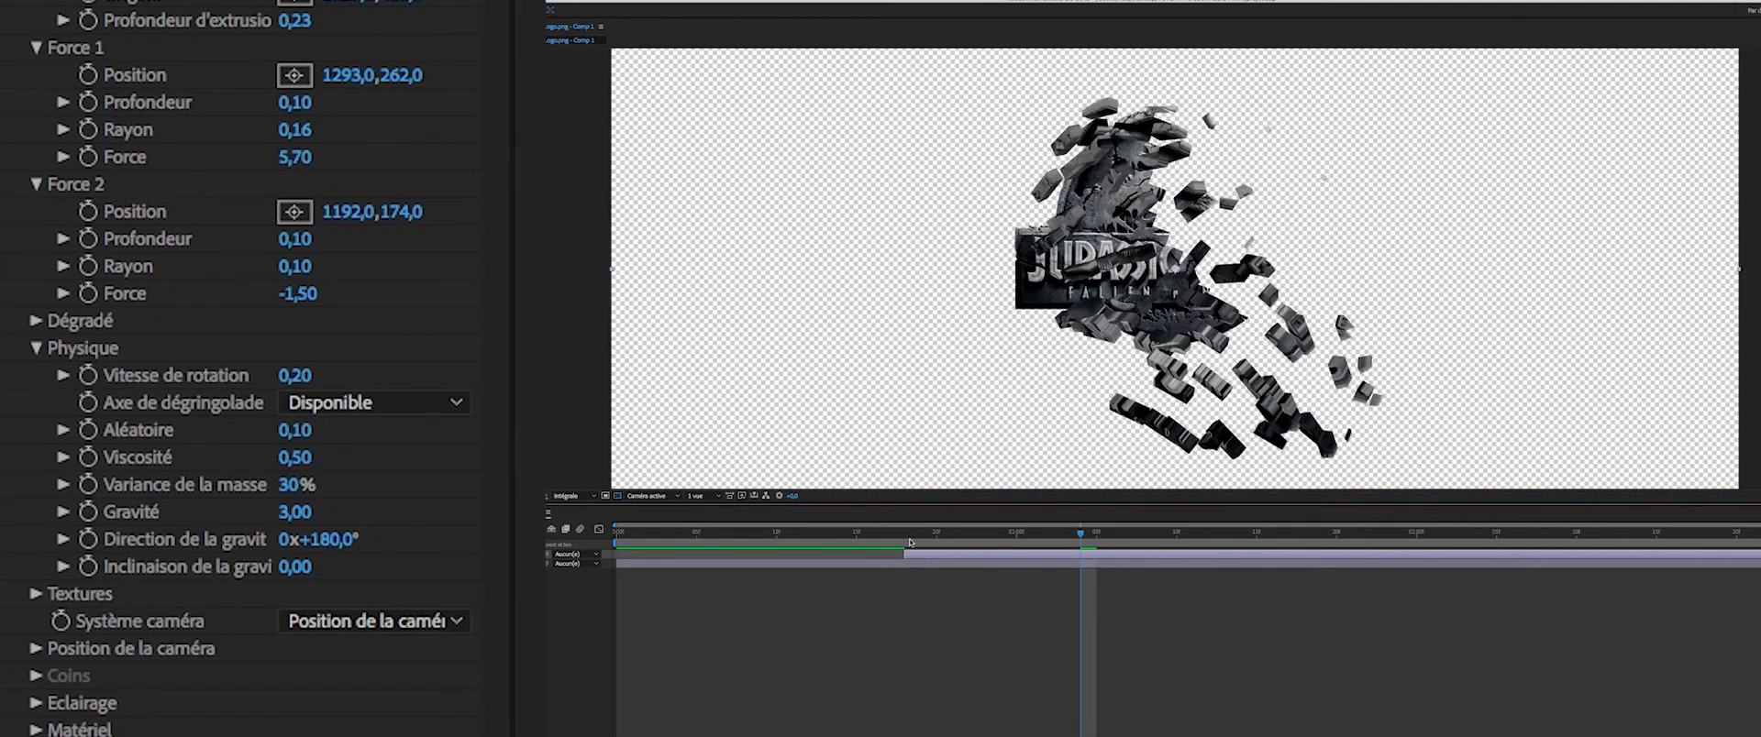
key("space")
key("space")
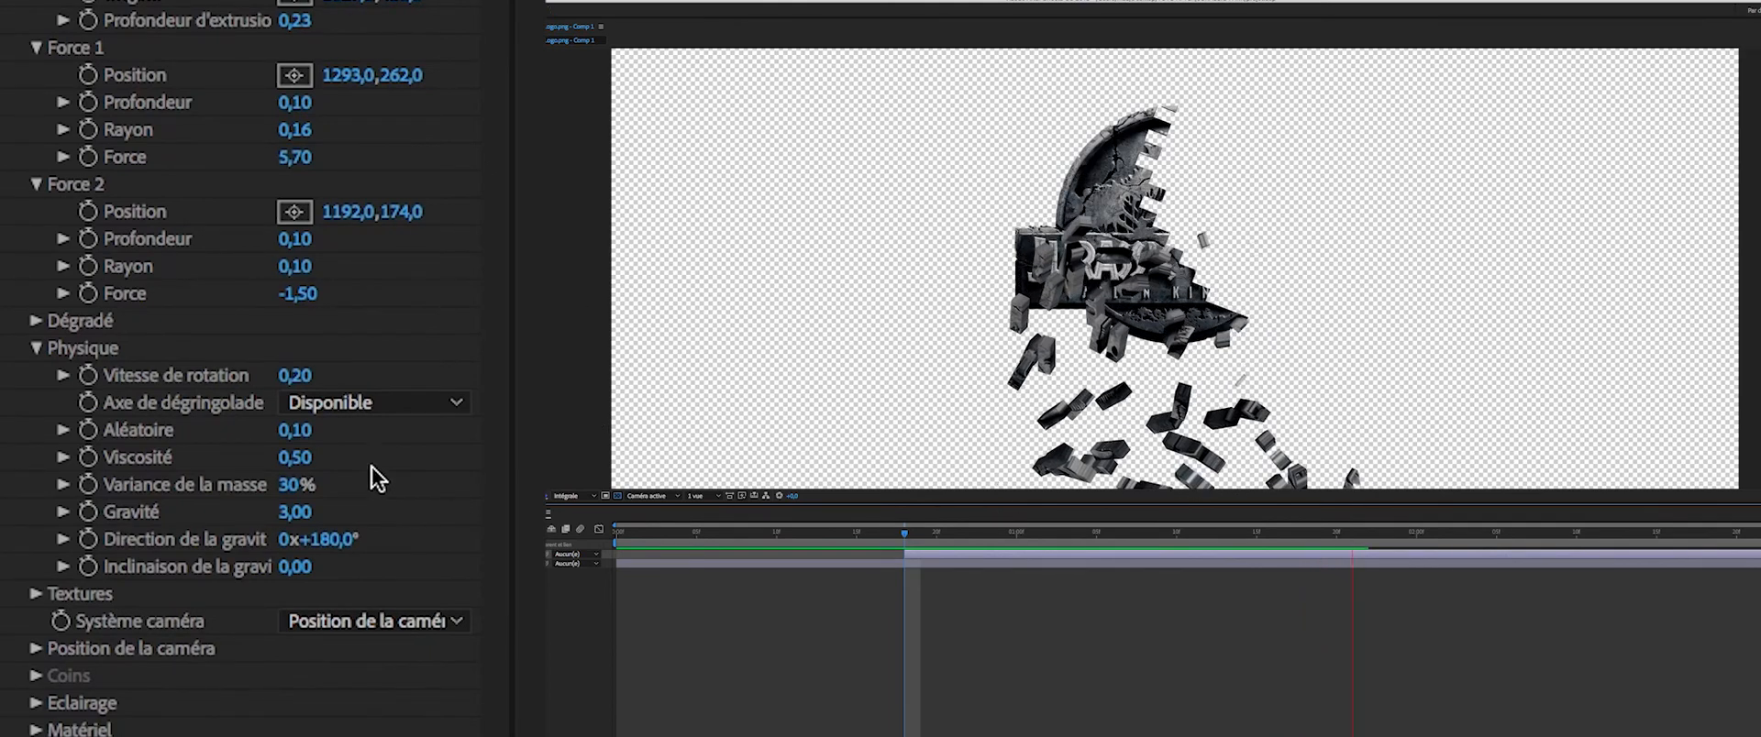
key("space")
key("ctrl+z")
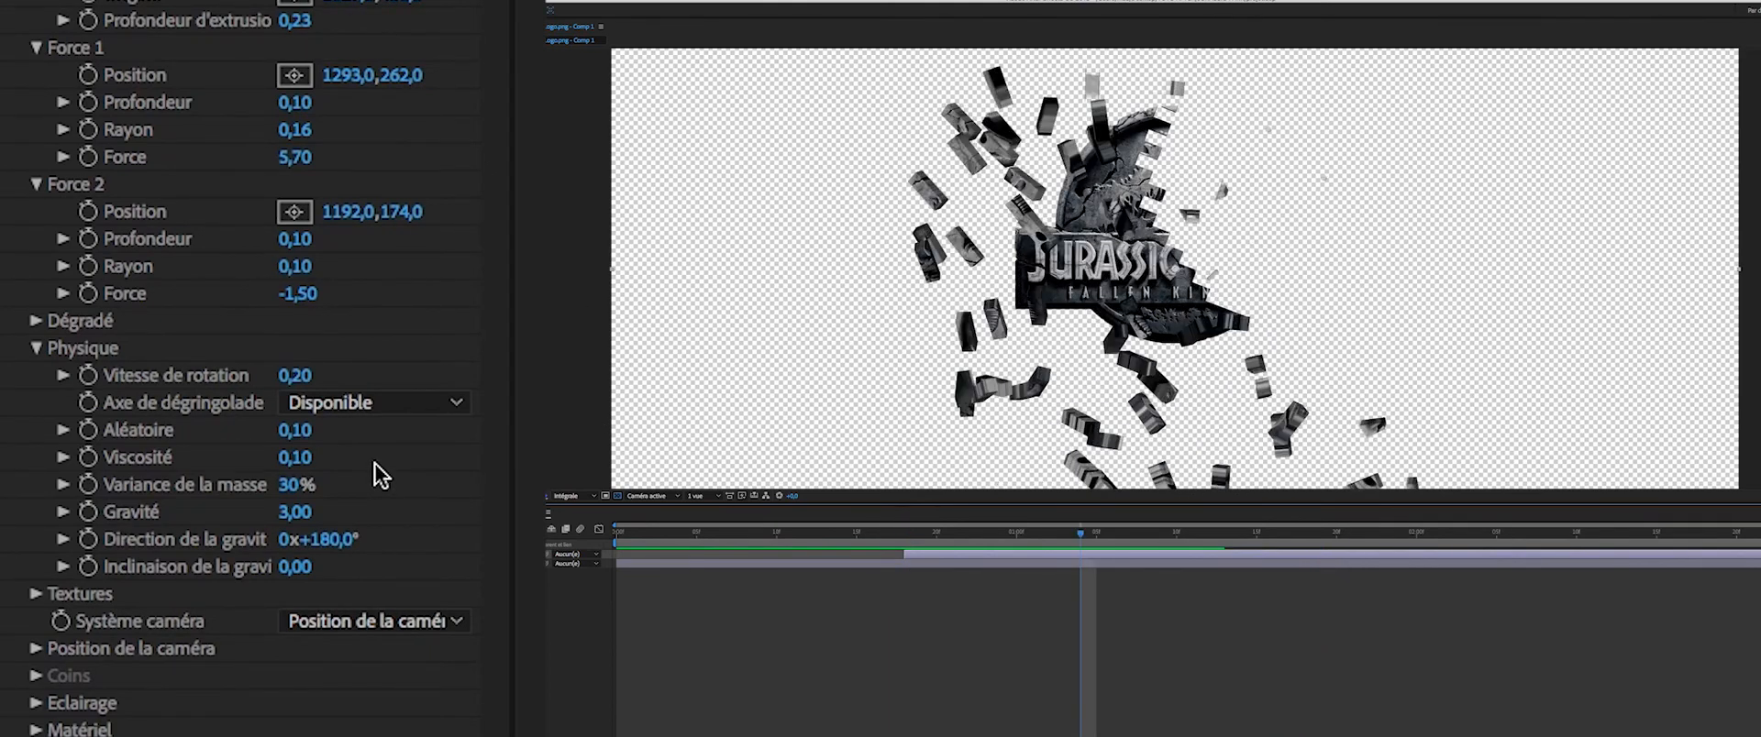
Try a Gravité of 0 and preview the shatter from just before the adjustment layer's start.
left_click(295, 512)
type("0")
key("Return")
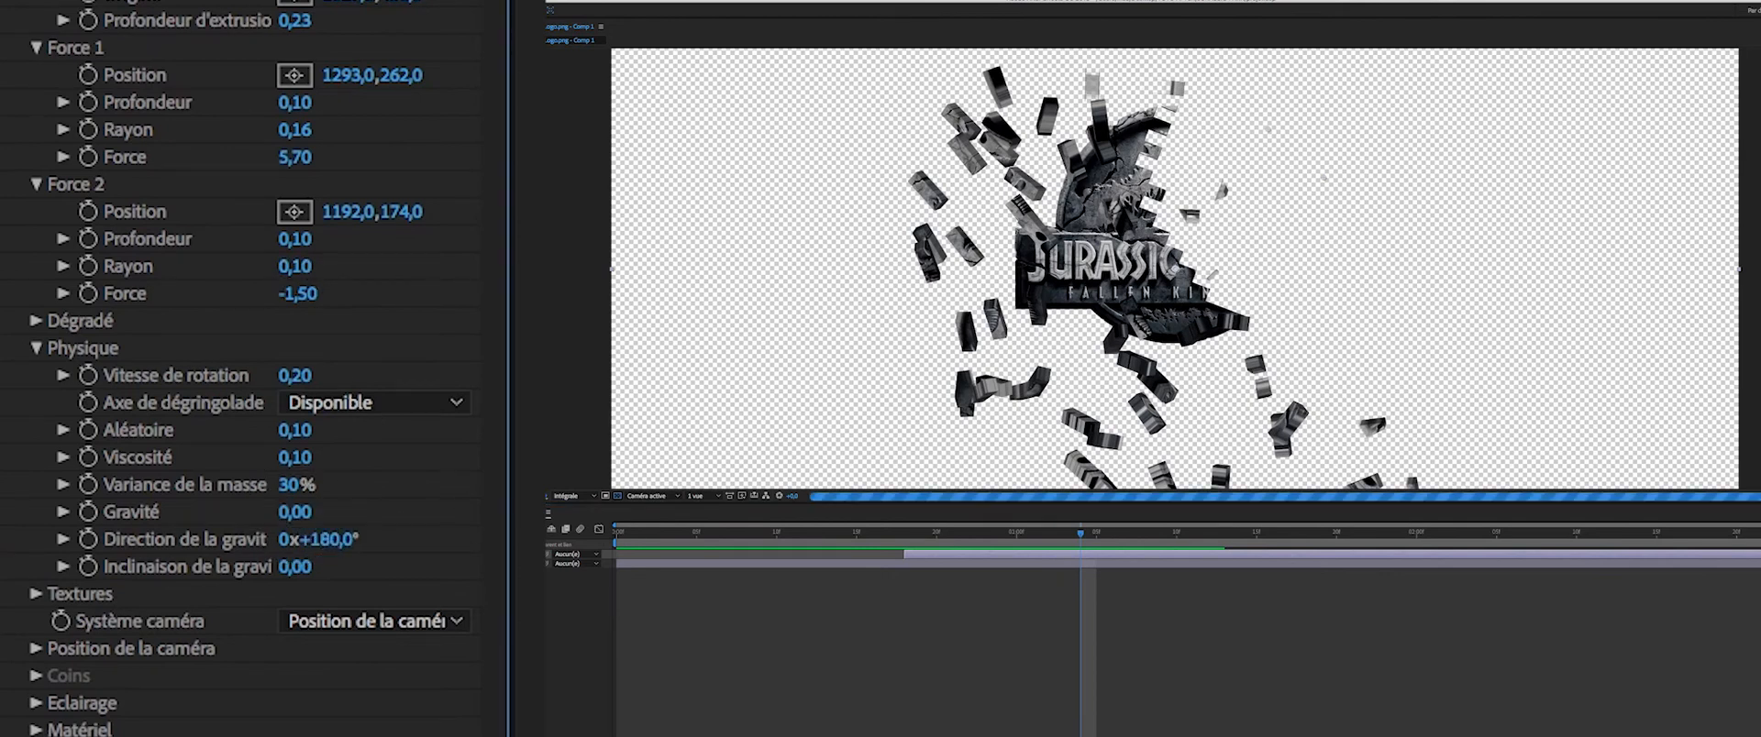
left_click(872, 532)
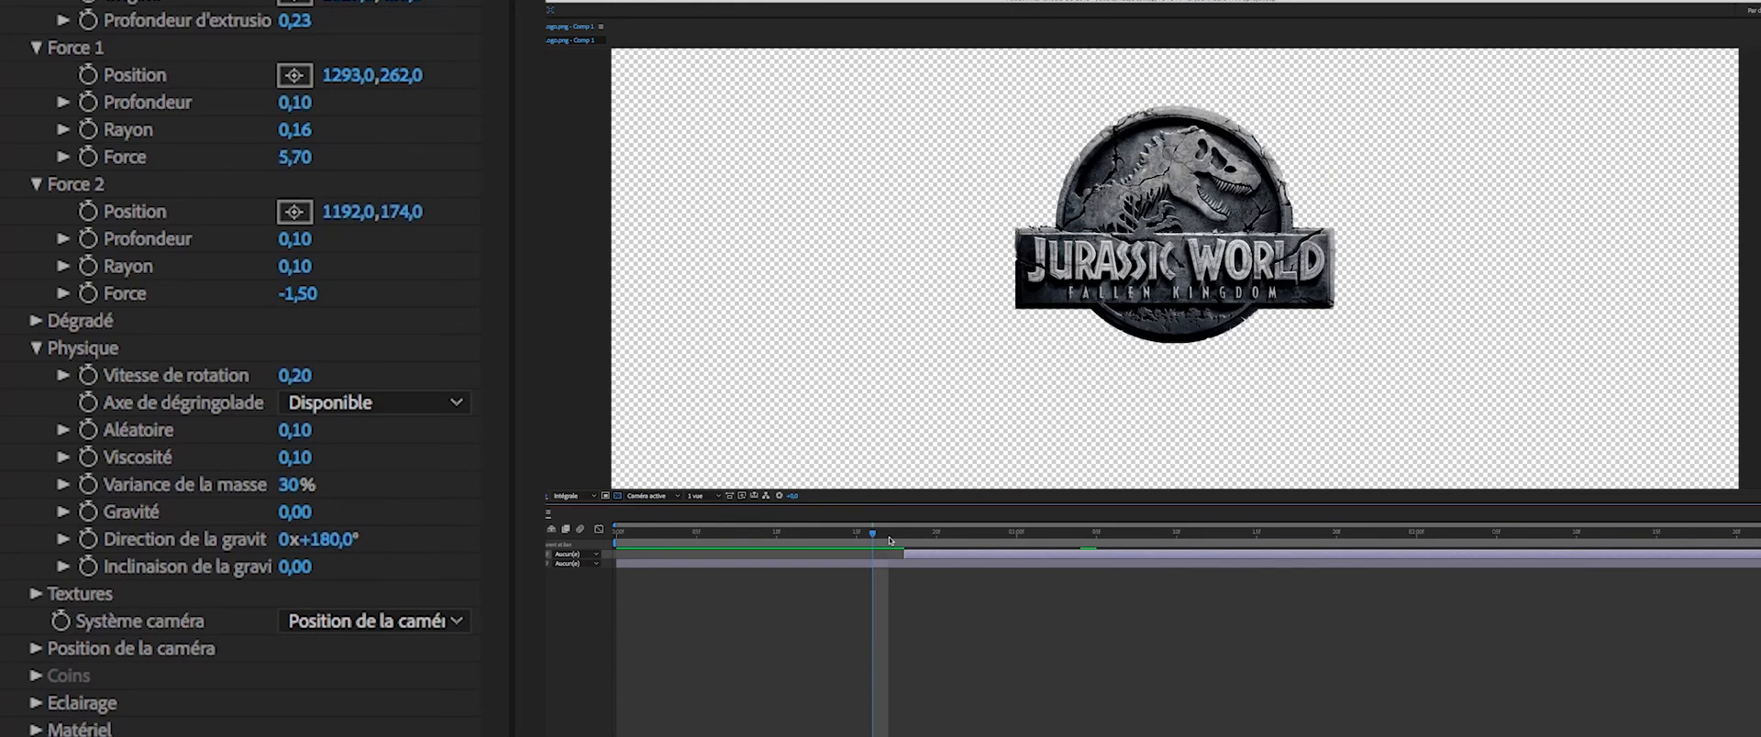
key("space")
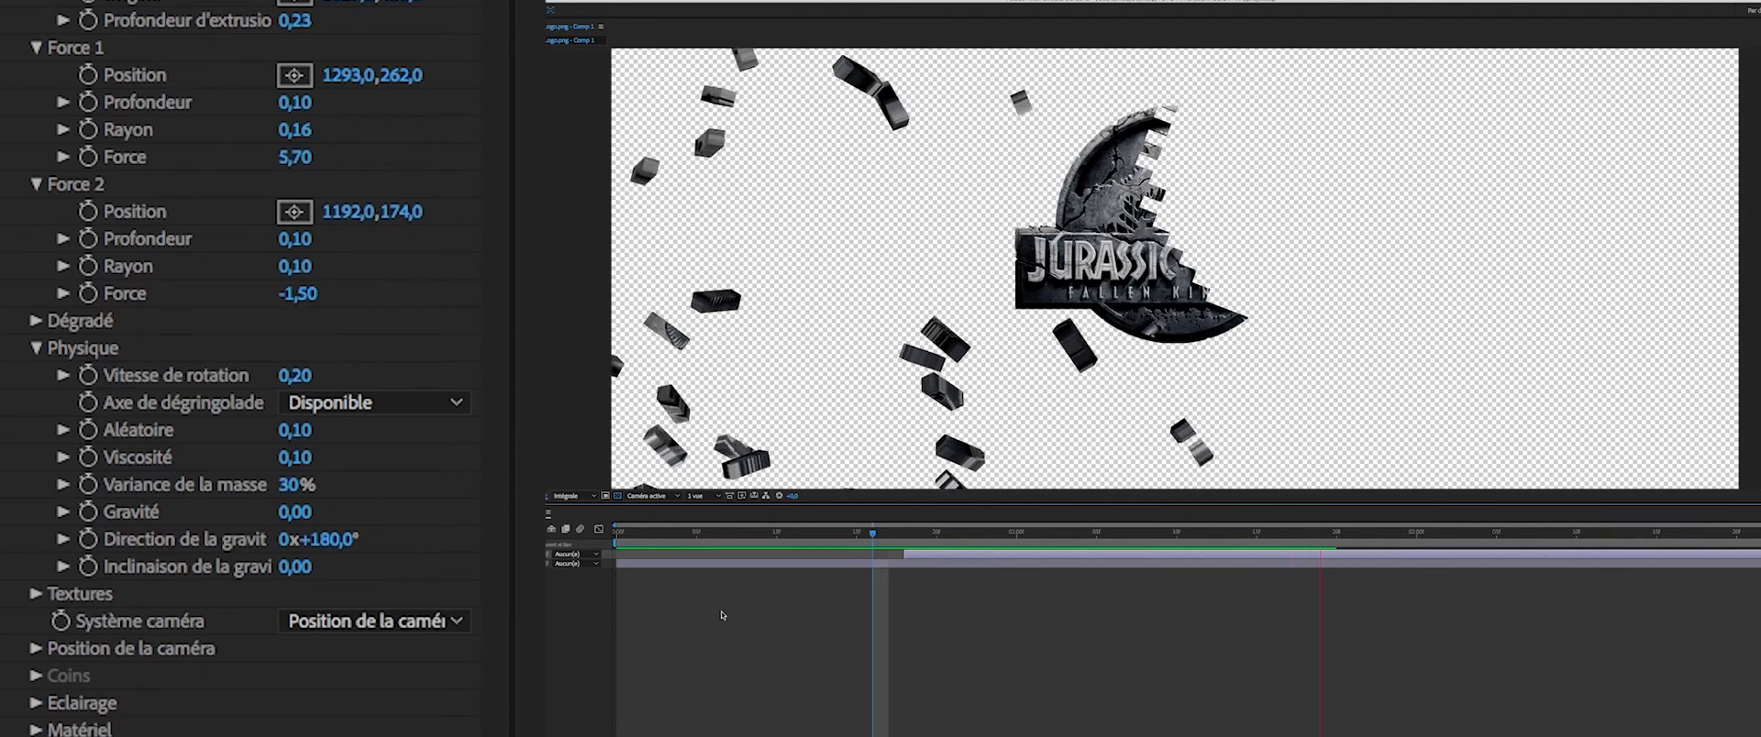
key("space")
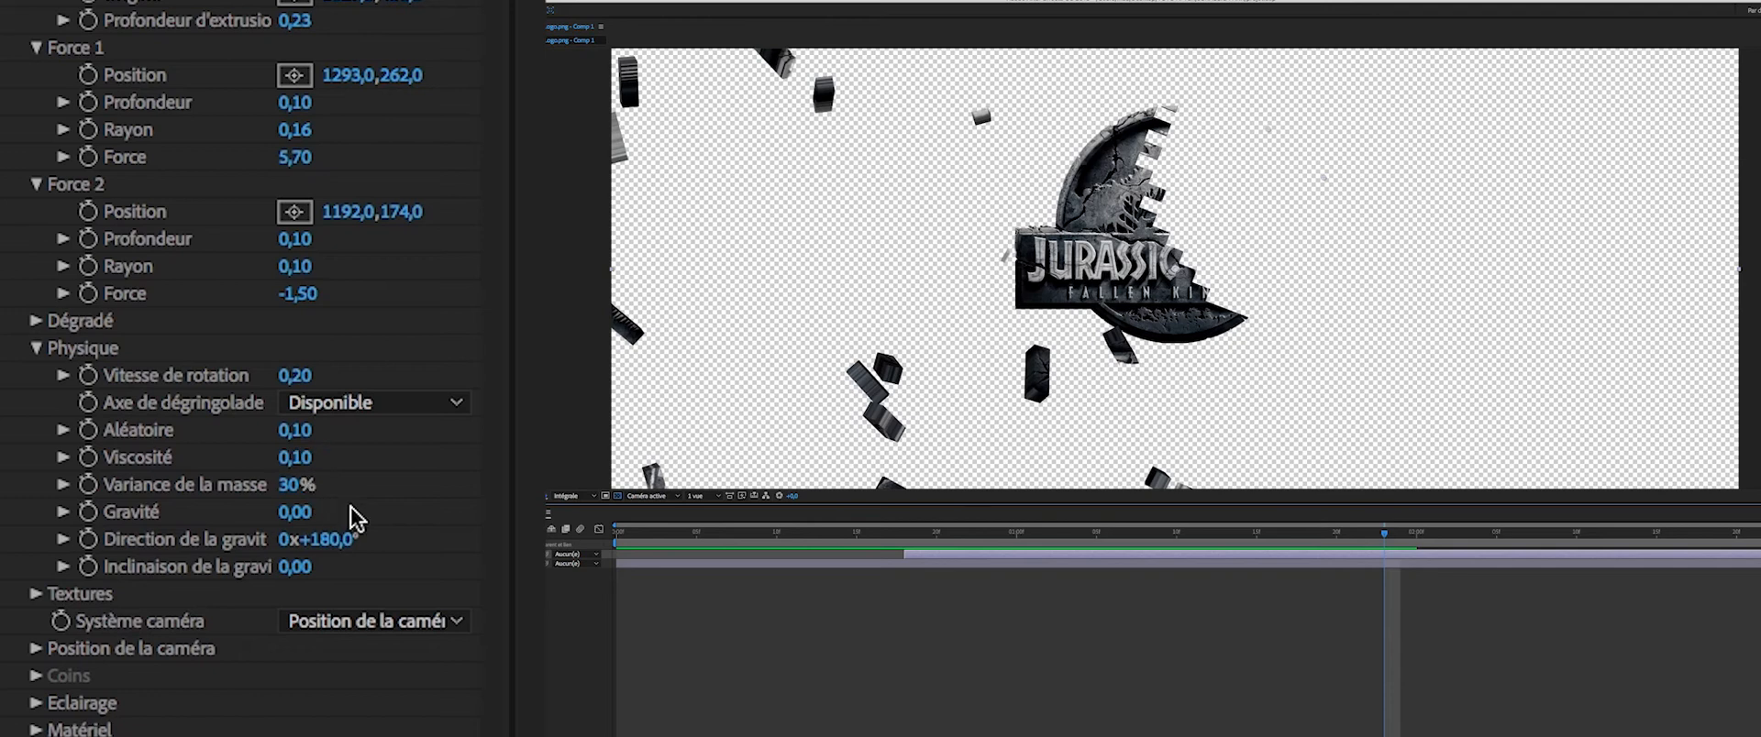
Set Gravité to 2,20 and preview the shatter from the adjustment layer's start.
left_click_drag(308, 511, 334, 512)
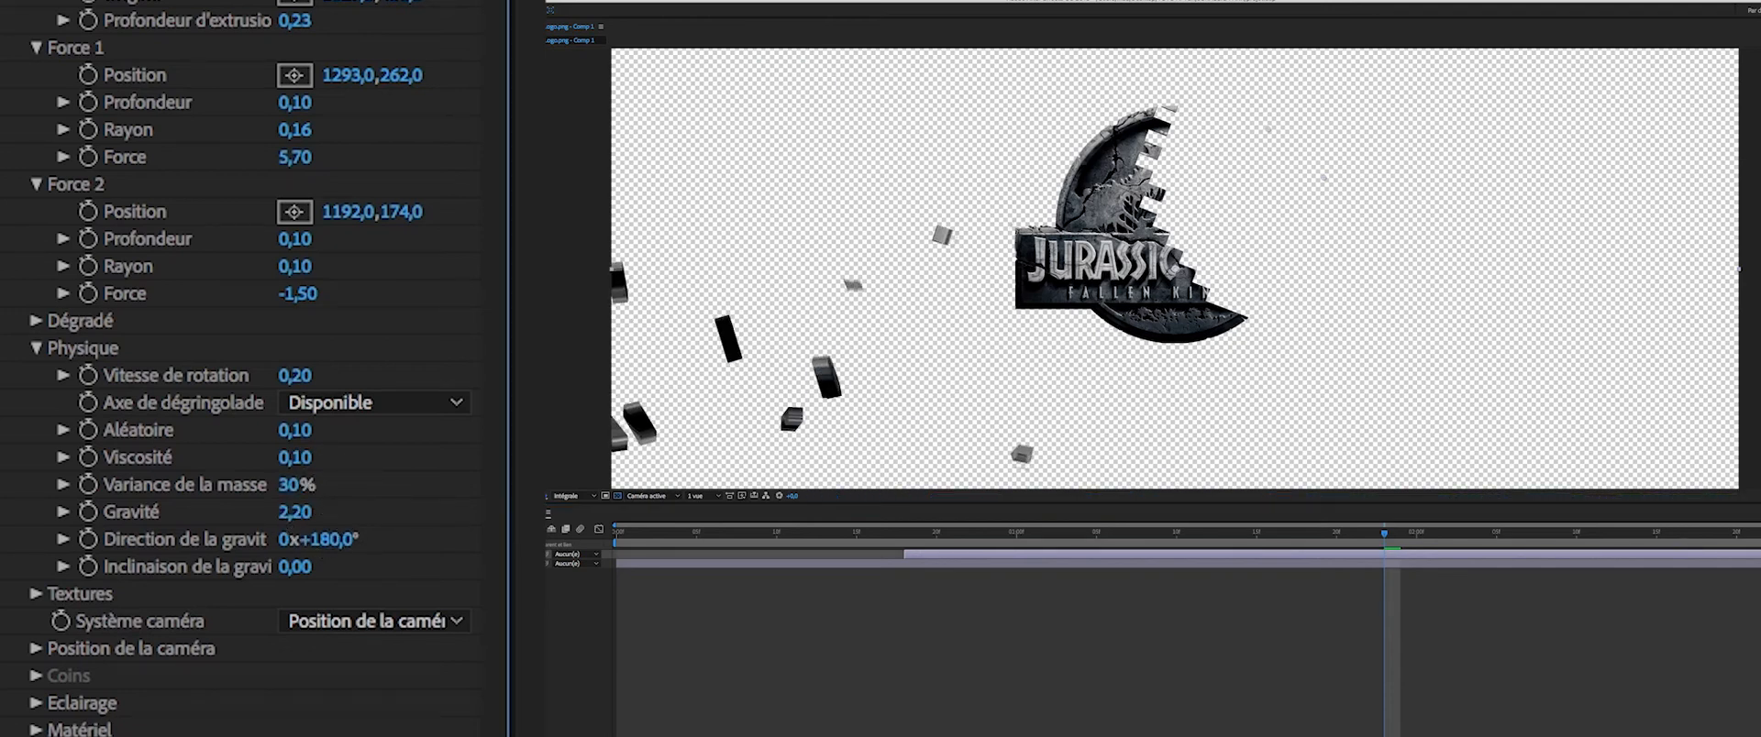
left_click(904, 534)
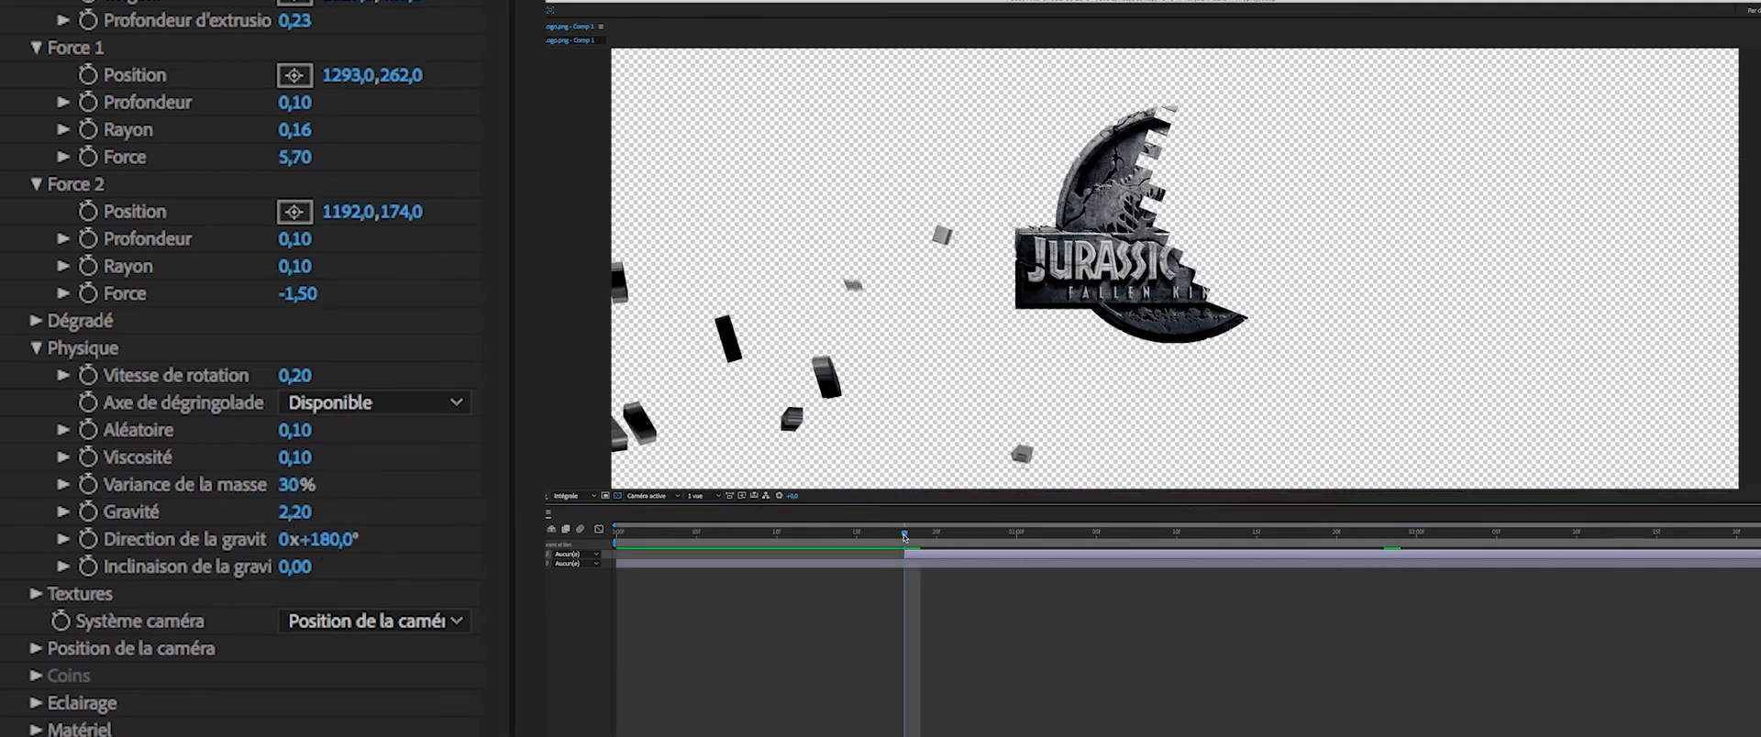
key("space")
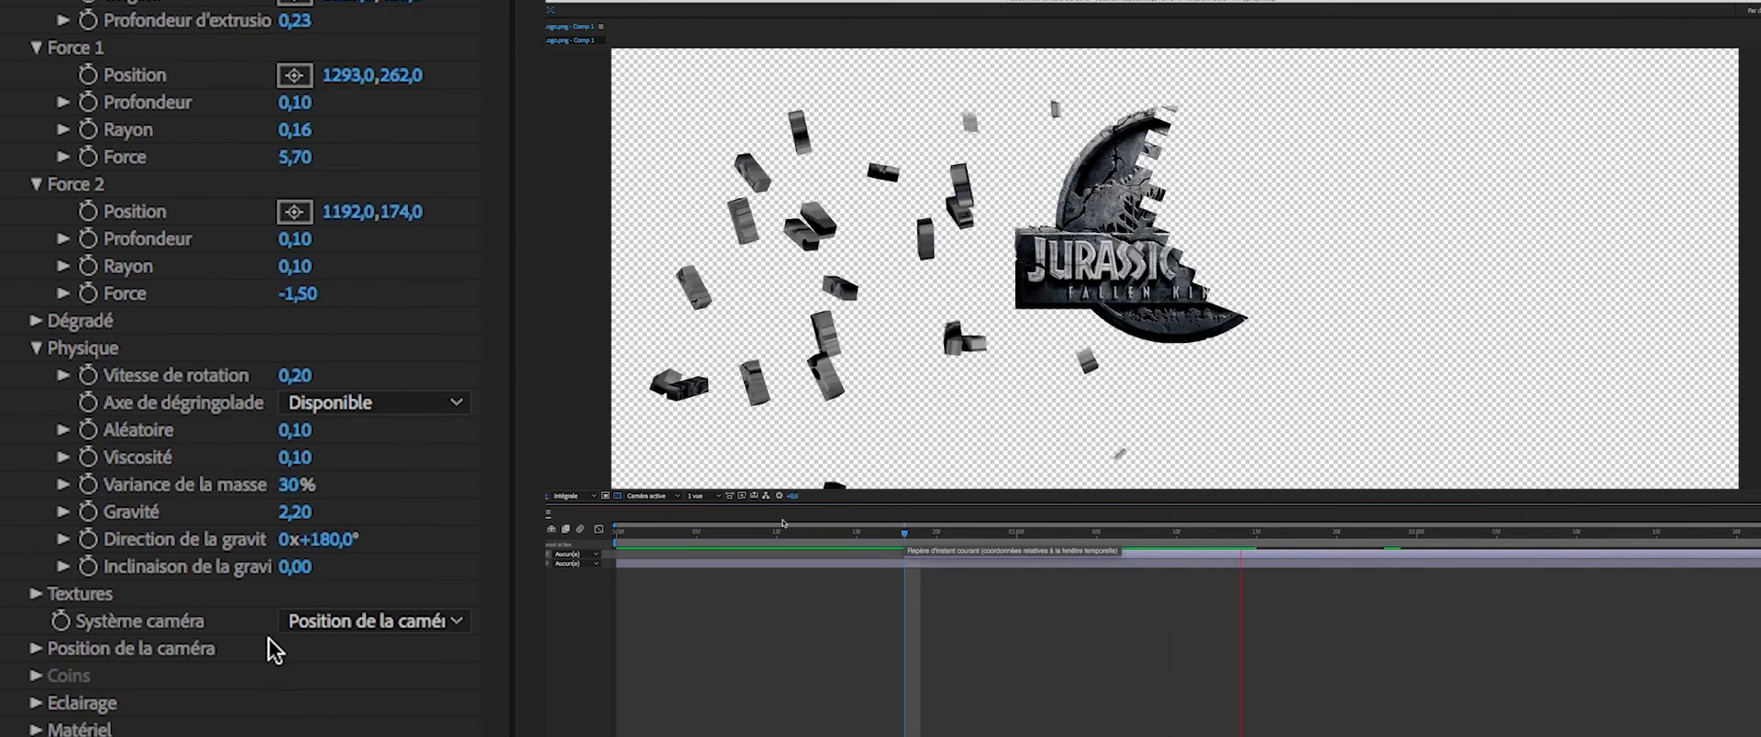
key("space")
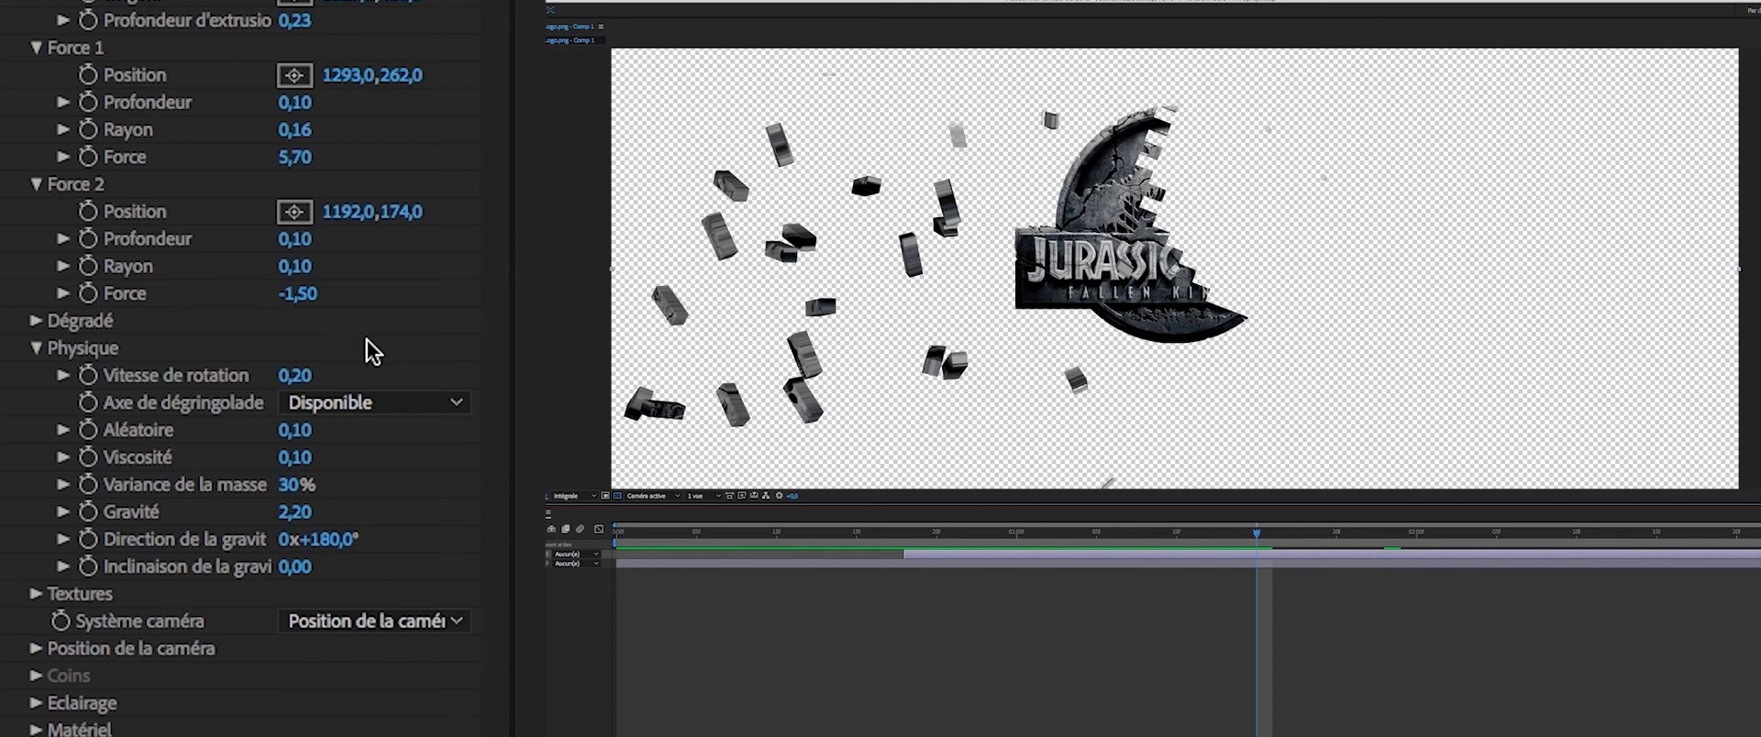
Try a Vitesse de rotation of 1,00 and replay the shatter from the adjustment layer's start.
left_click_drag(308, 376, 464, 361)
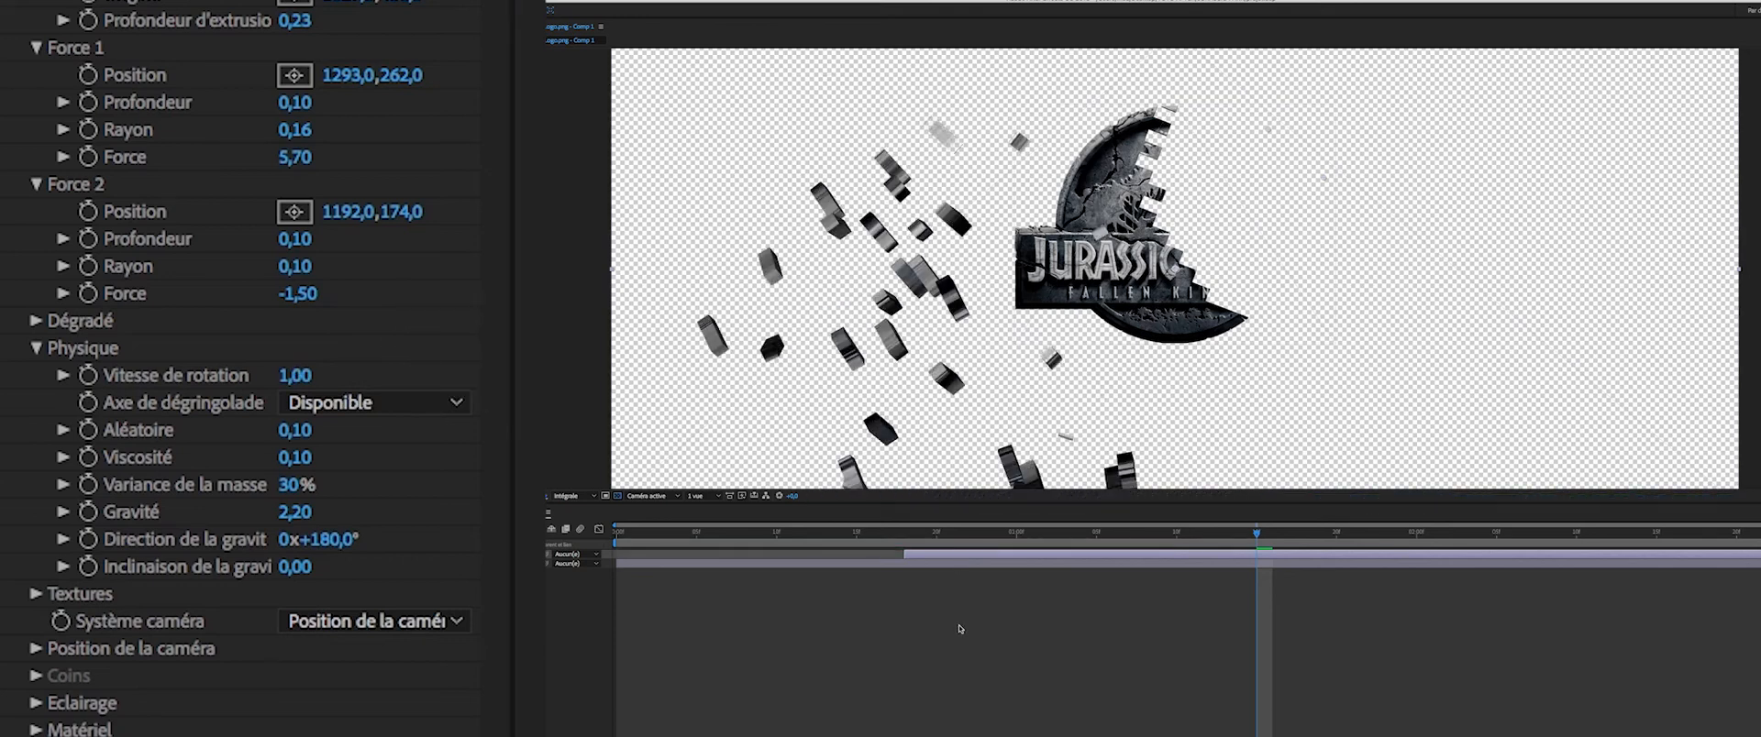
left_click(904, 536)
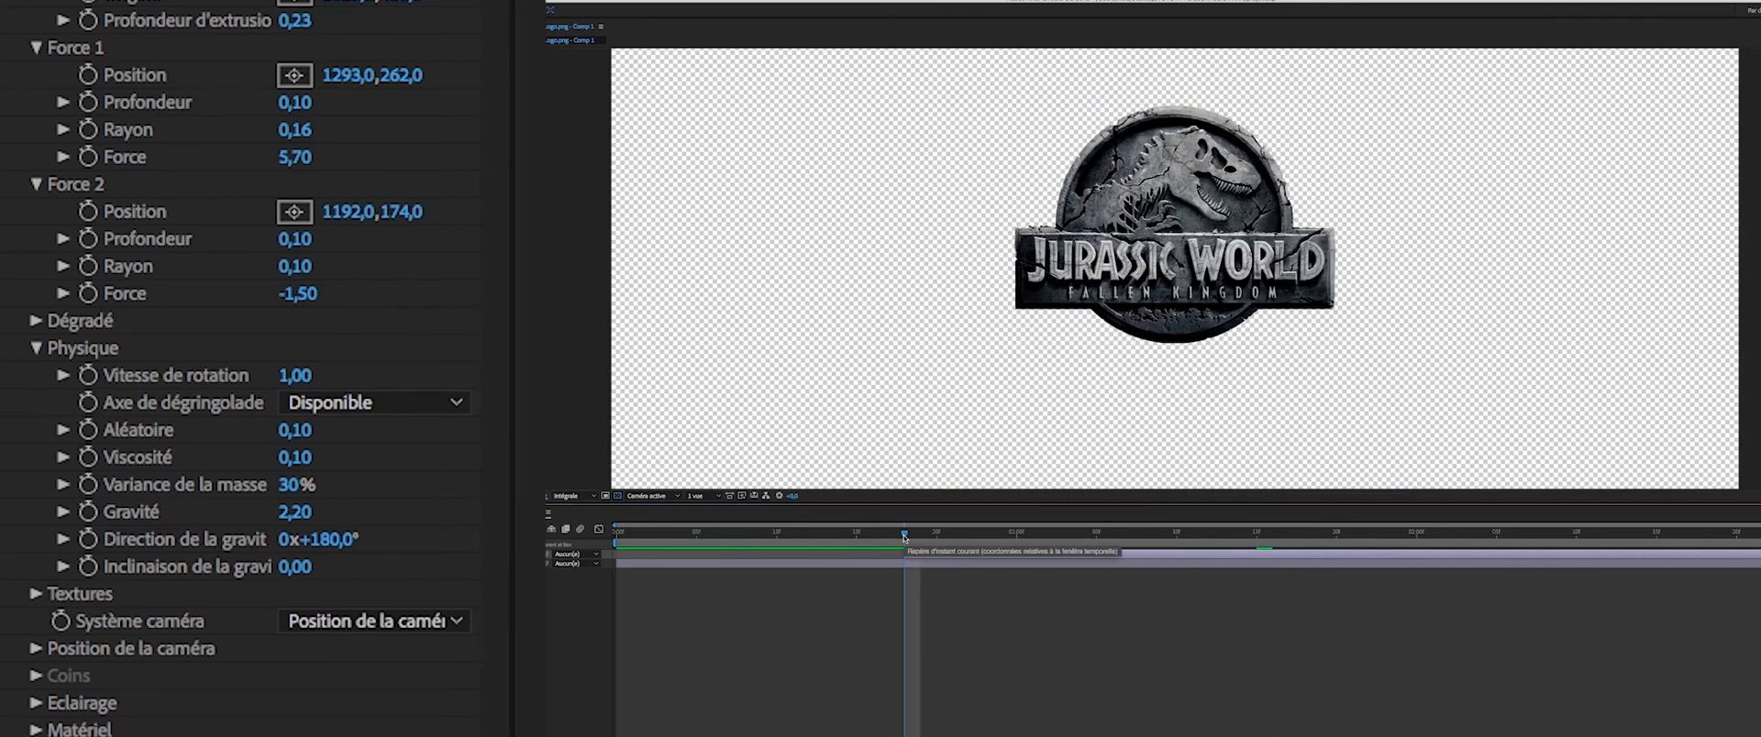
key("space")
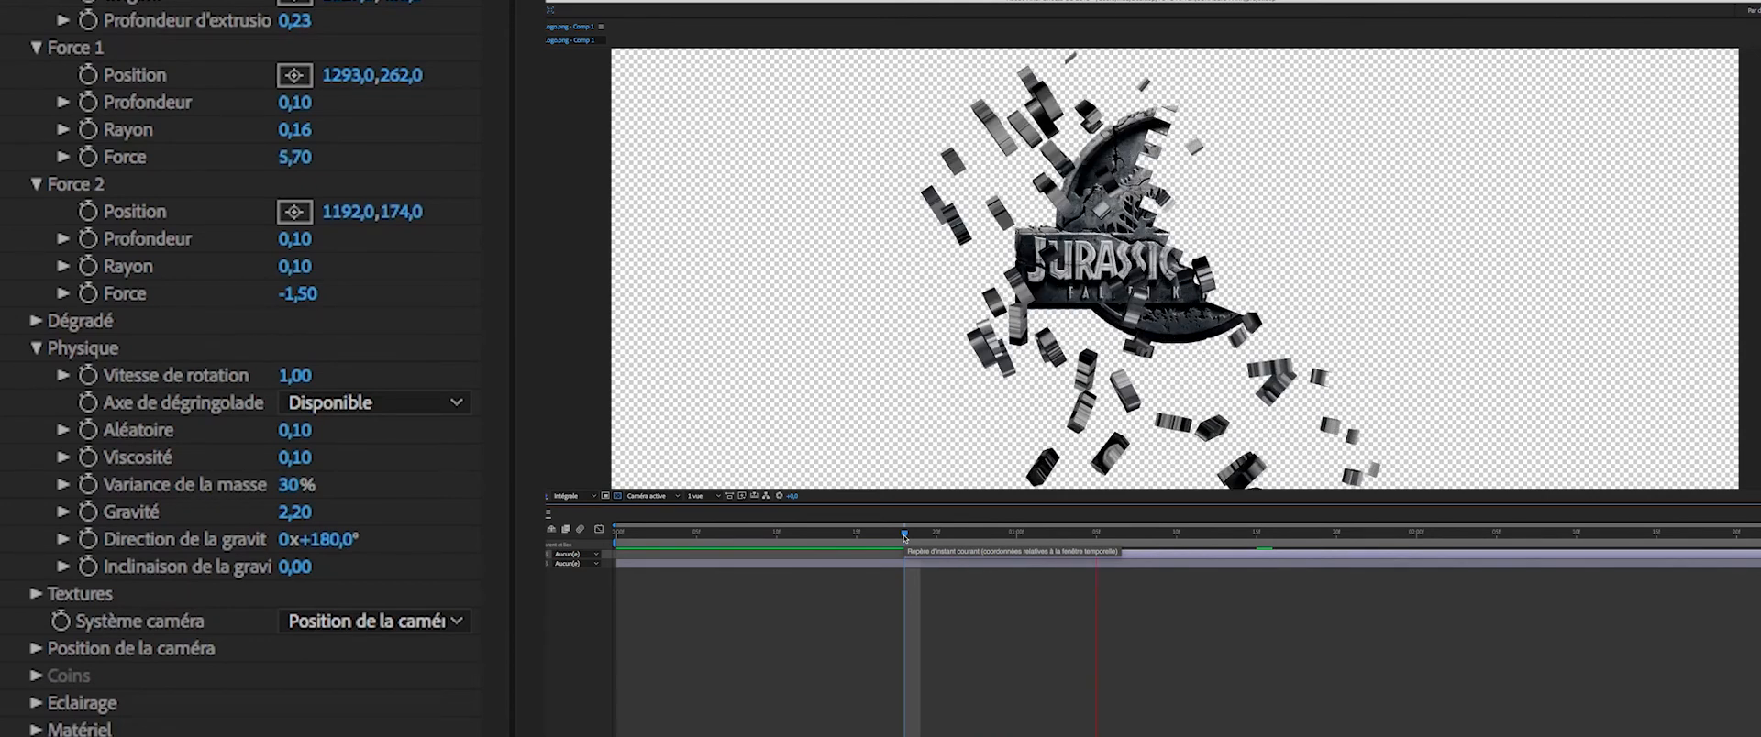
Set Vitesse de rotation to 0,30 and scrub through the logo's shatter.
left_click(295, 378)
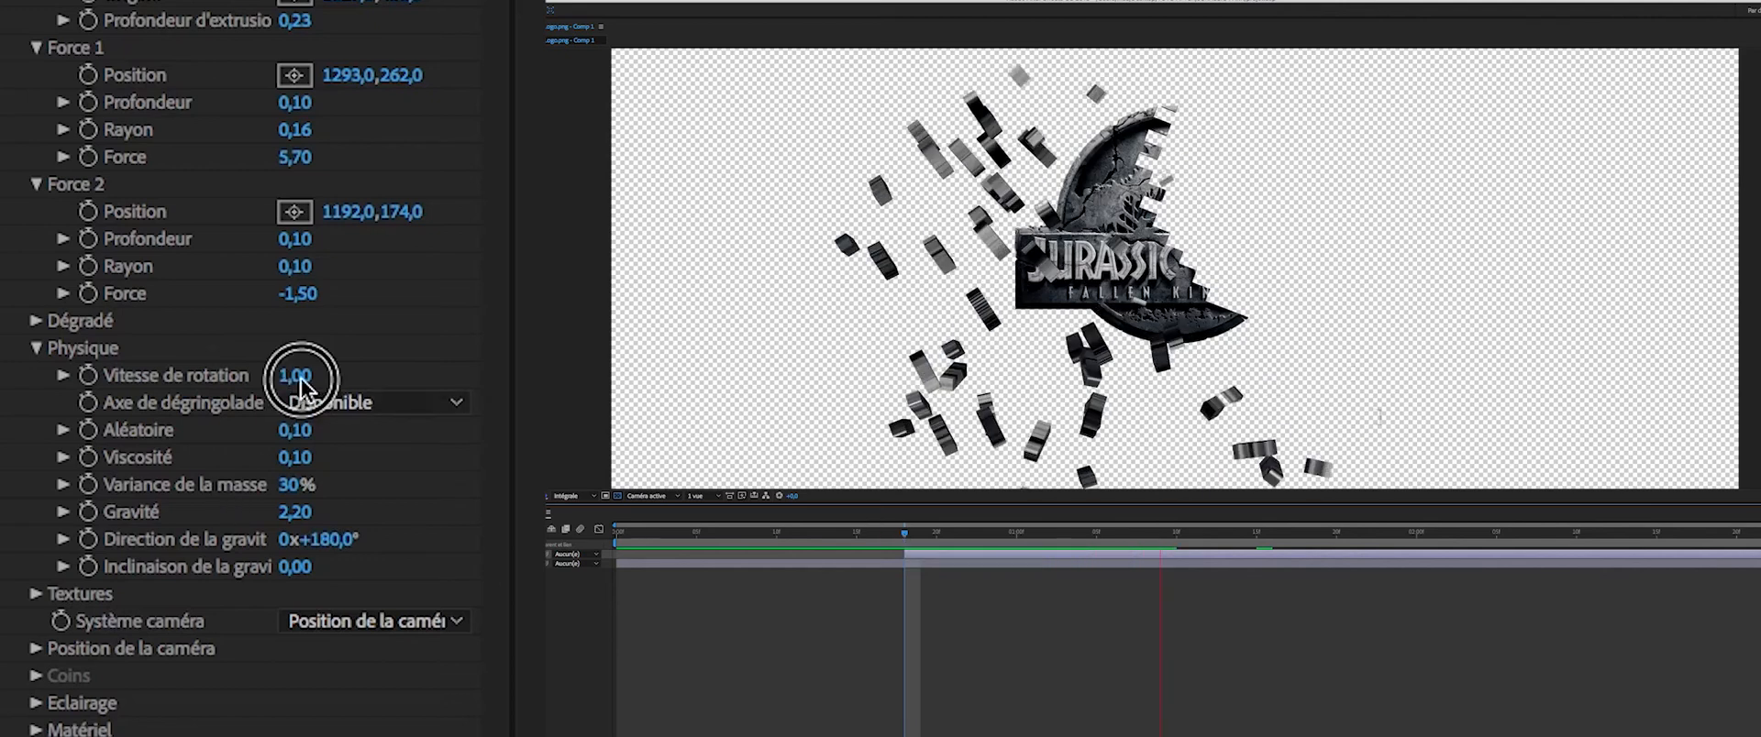
type("0,3")
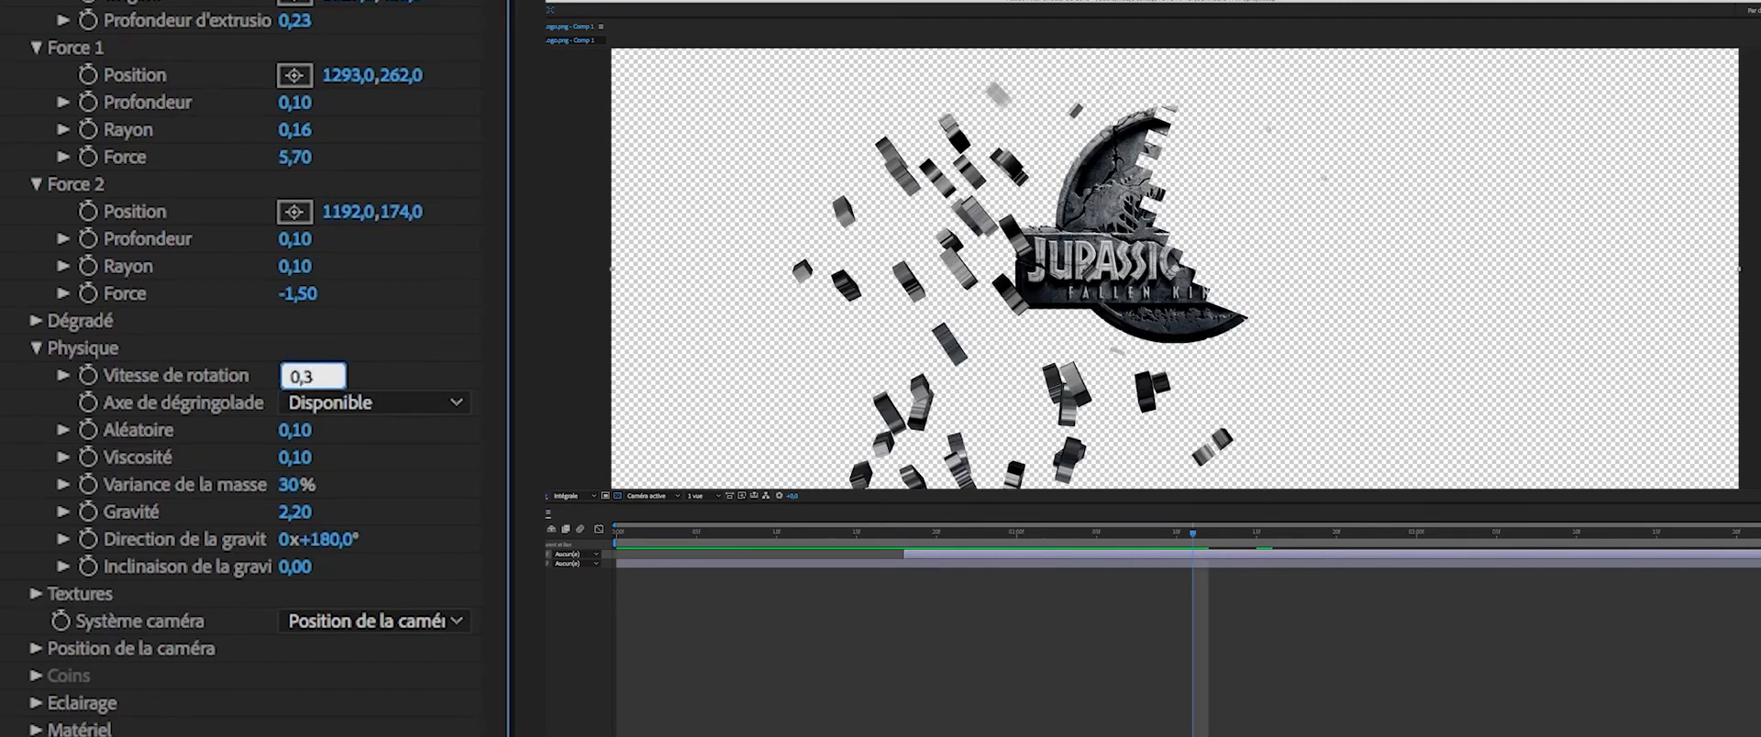
key("Return")
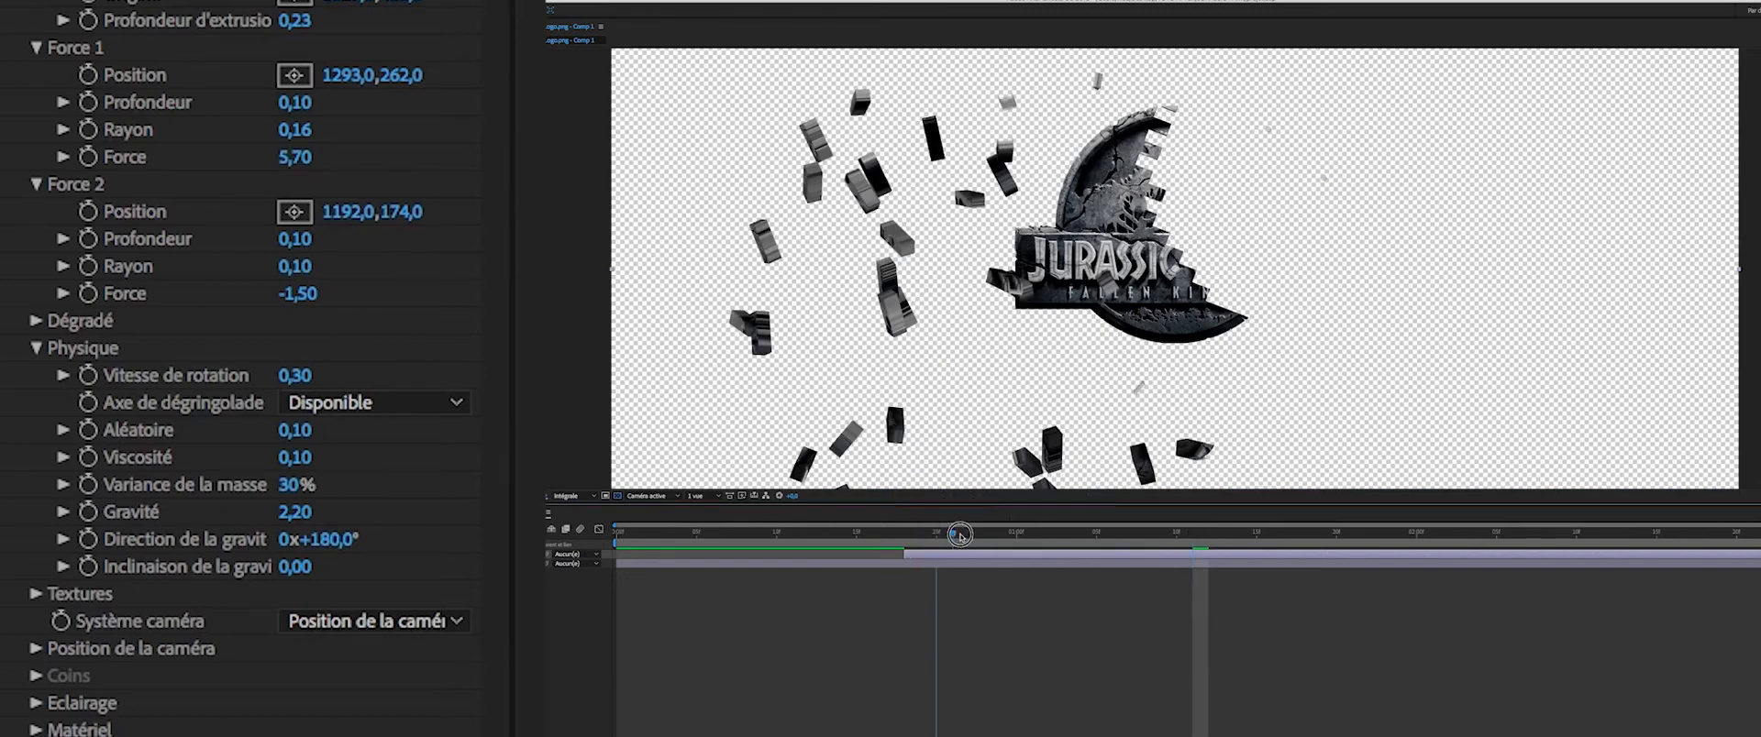
left_click(1235, 533)
left_click_drag(1235, 533, 1041, 538)
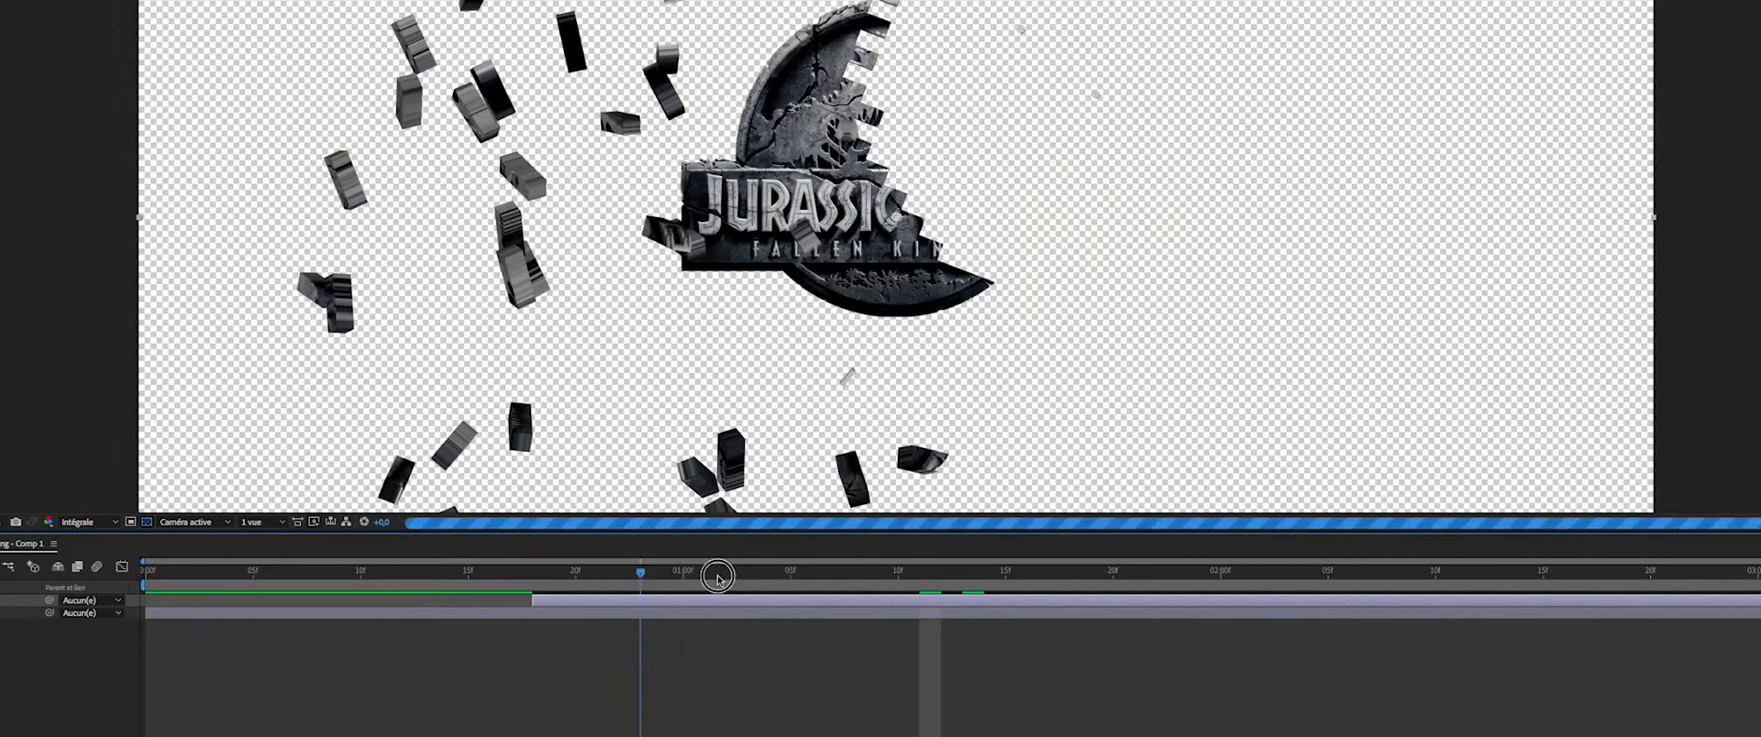
Scrub the logo's shatter, then preview the full T-rex composite from its first frame.
left_click_drag(717, 576, 876, 576)
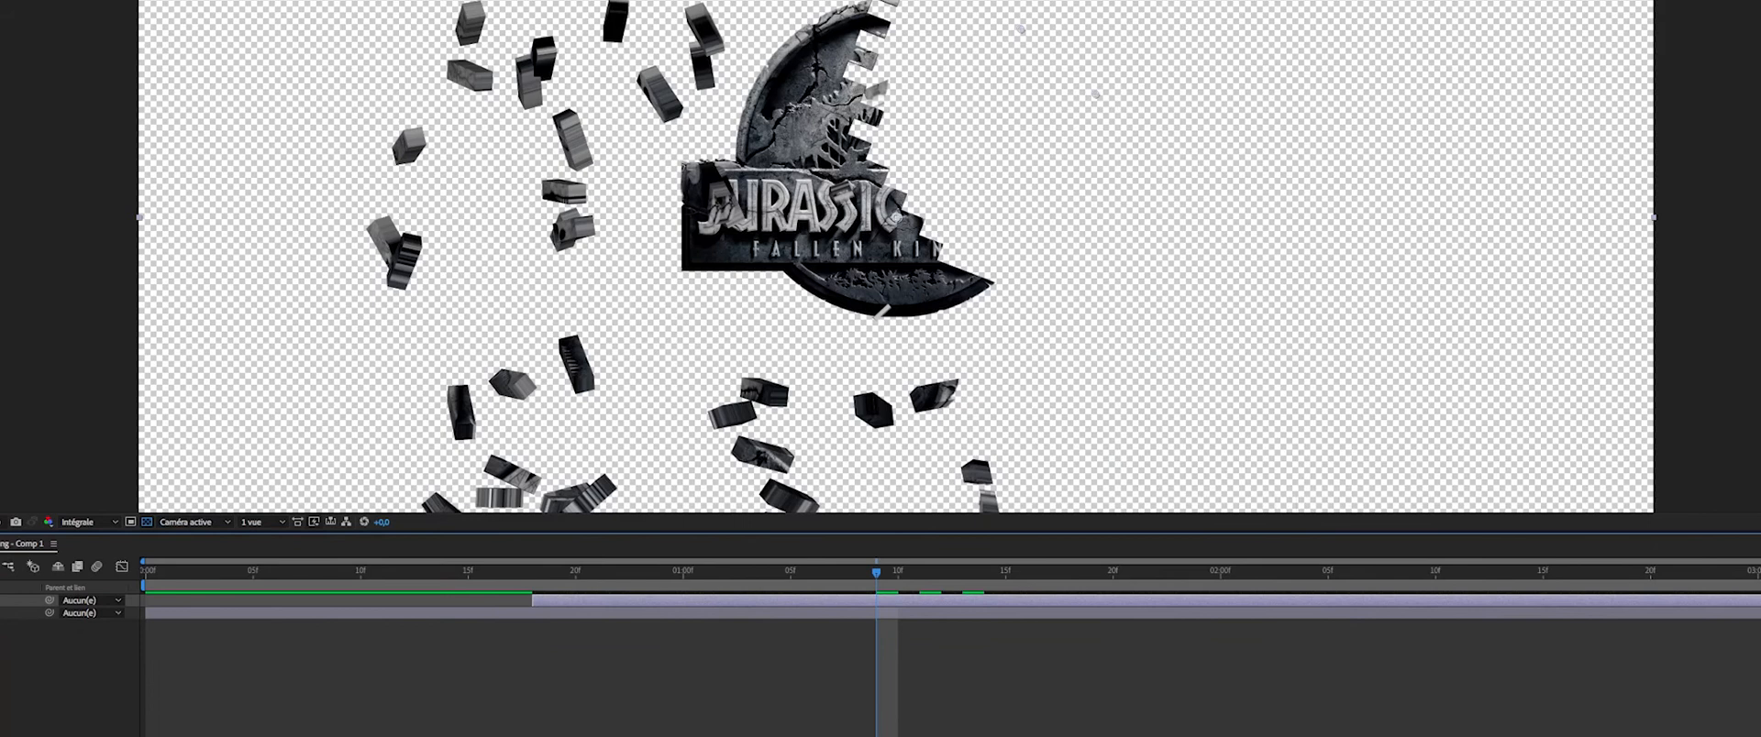
scroll(615, 313, "down", 1)
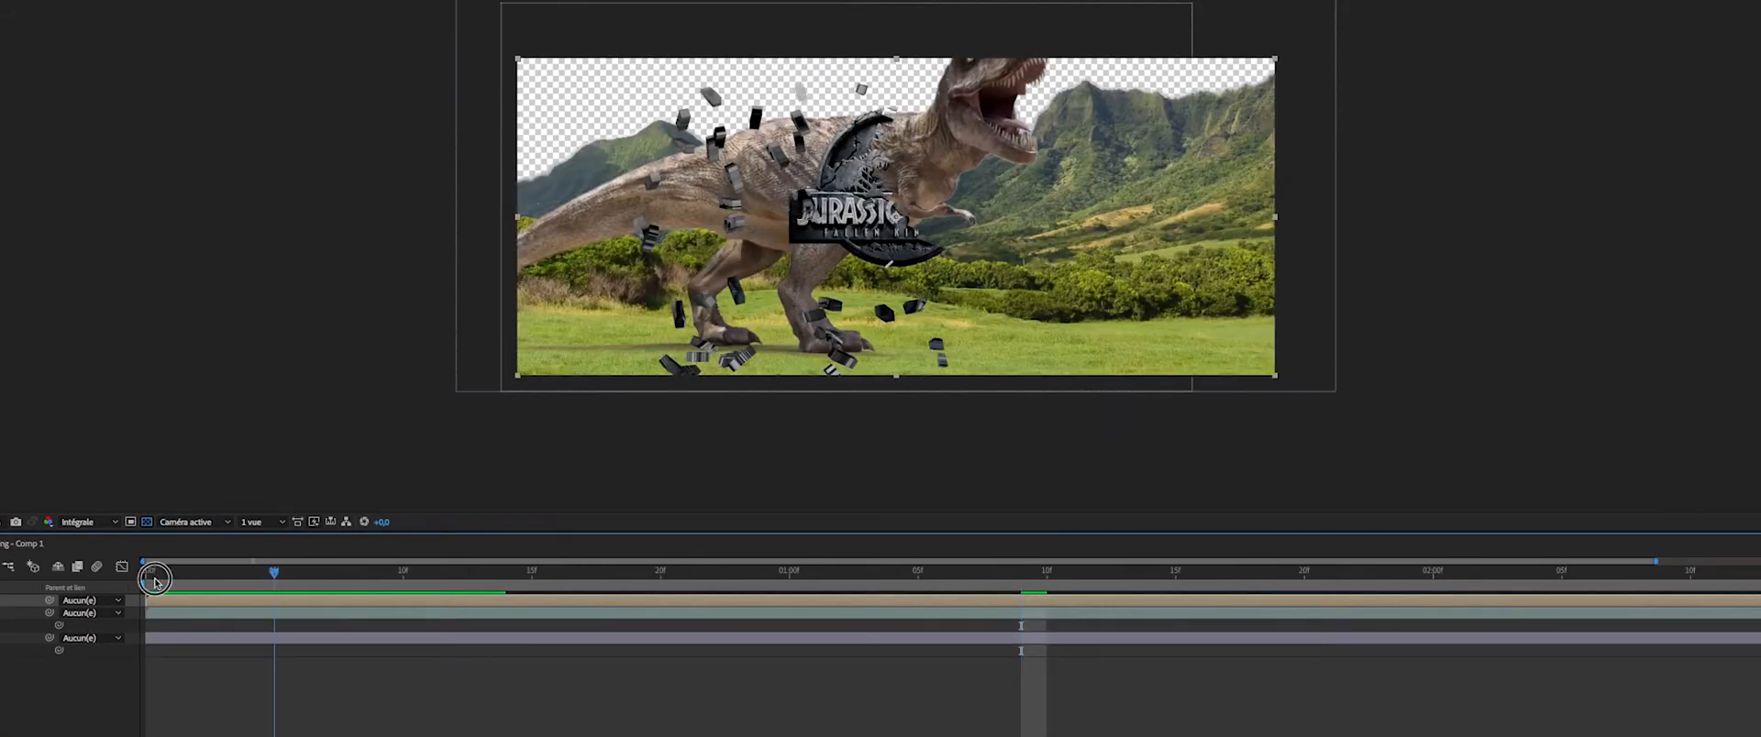
left_click(154, 581)
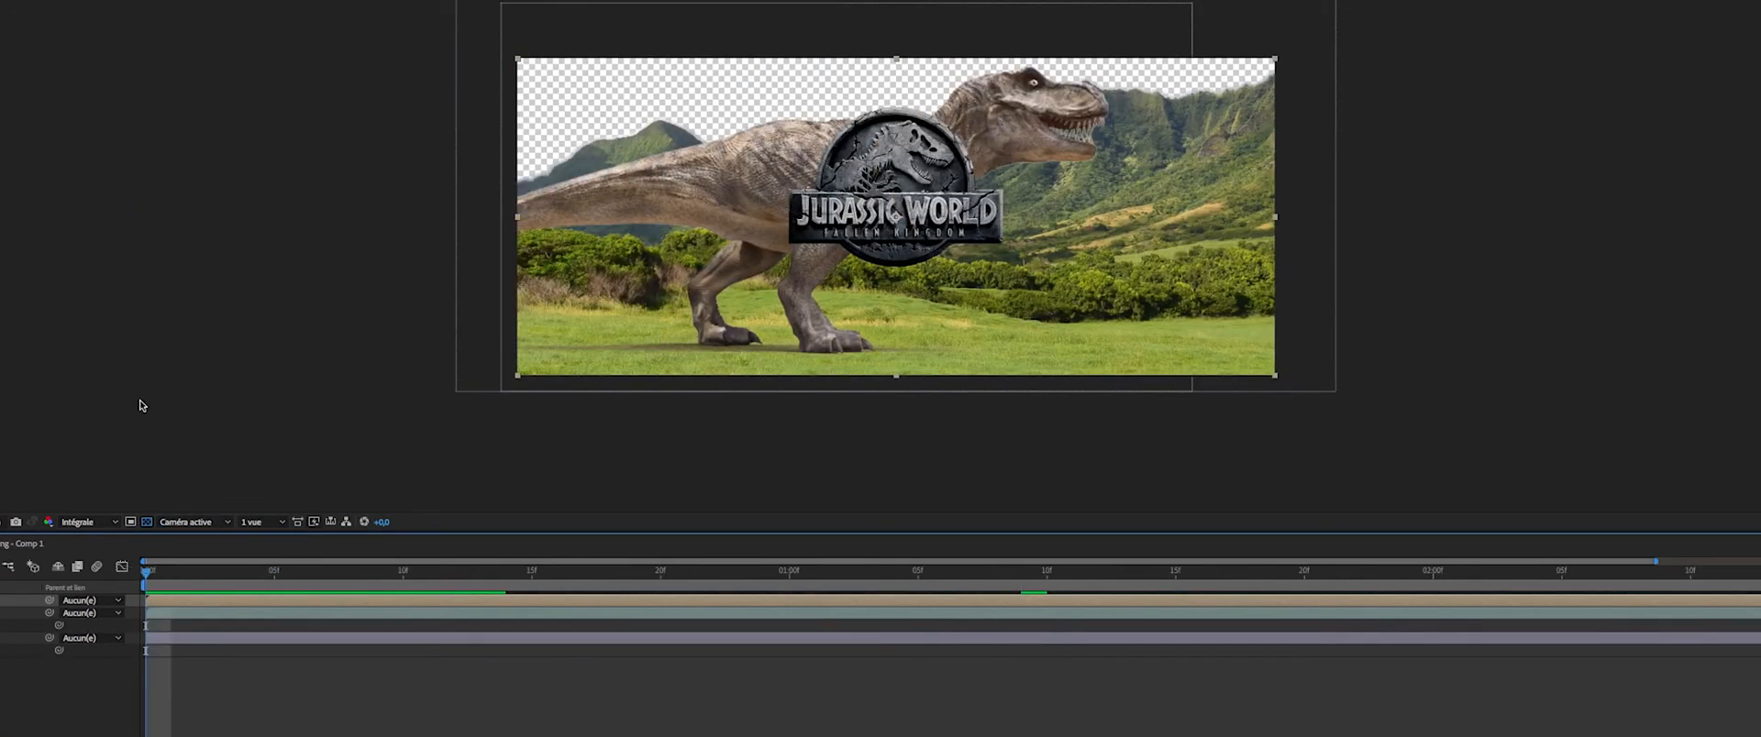
key("space")
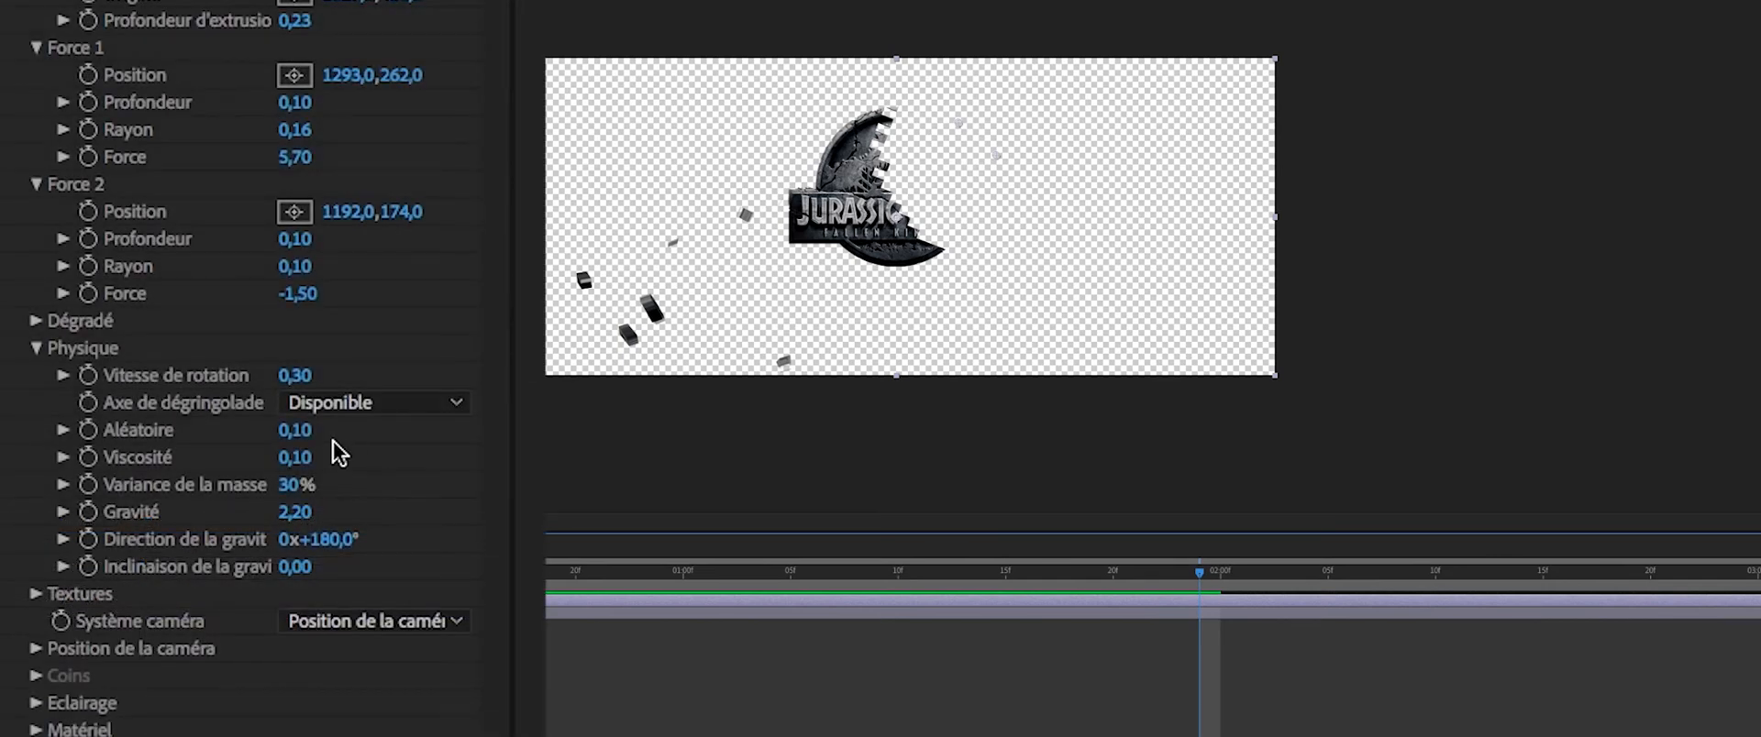
Set Eclat's Aléatoire to 0,34 and Viscosité to 0,00, increase Gravité, and scrub through the logo's shatter.
left_click_drag(305, 439, 273, 458)
left_click(295, 376)
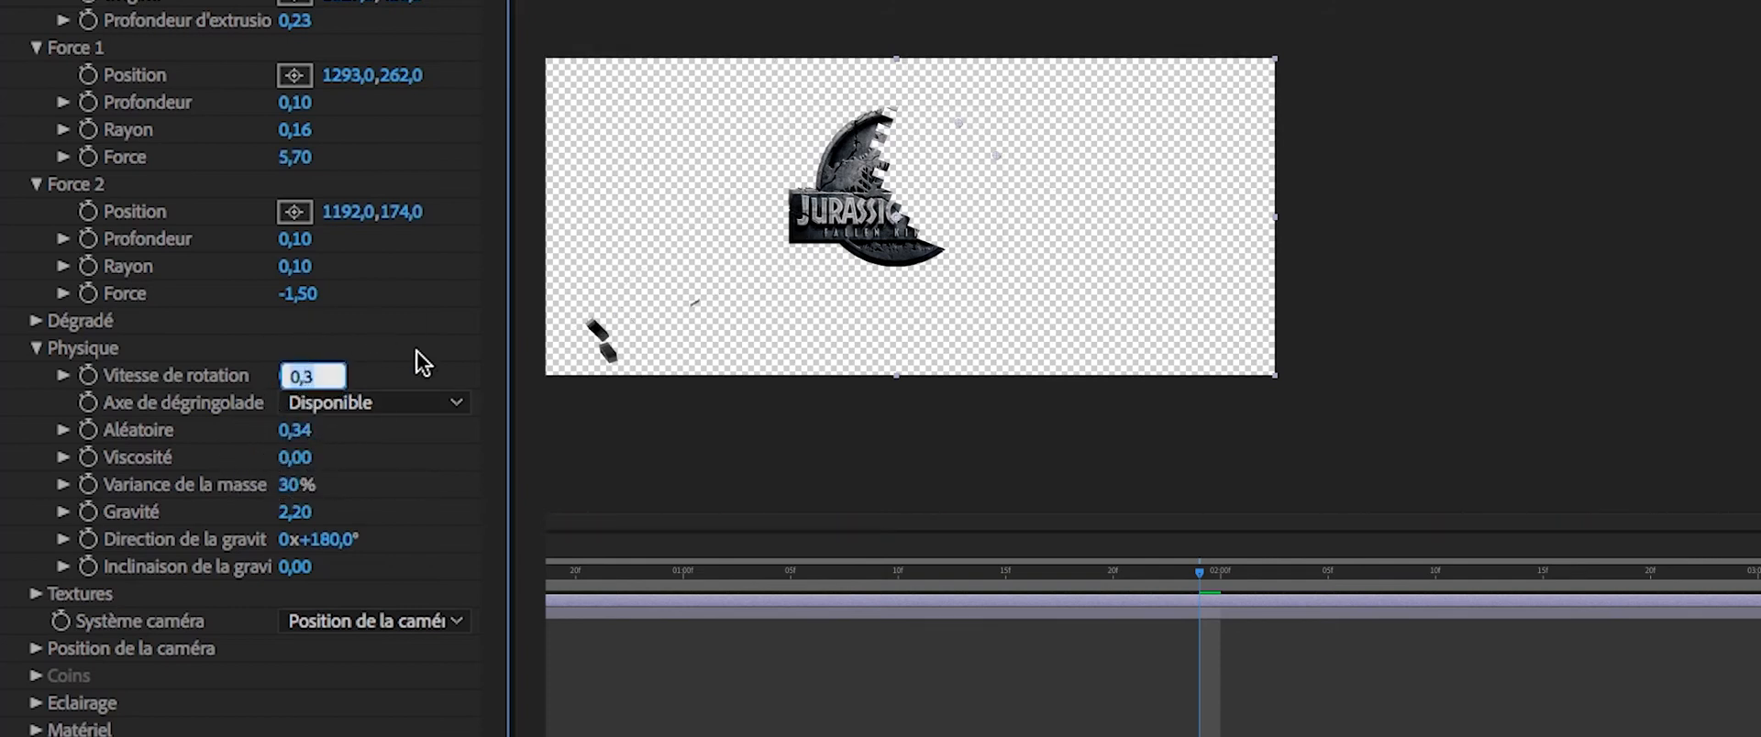
key("Return")
left_click_drag(311, 510, 366, 502)
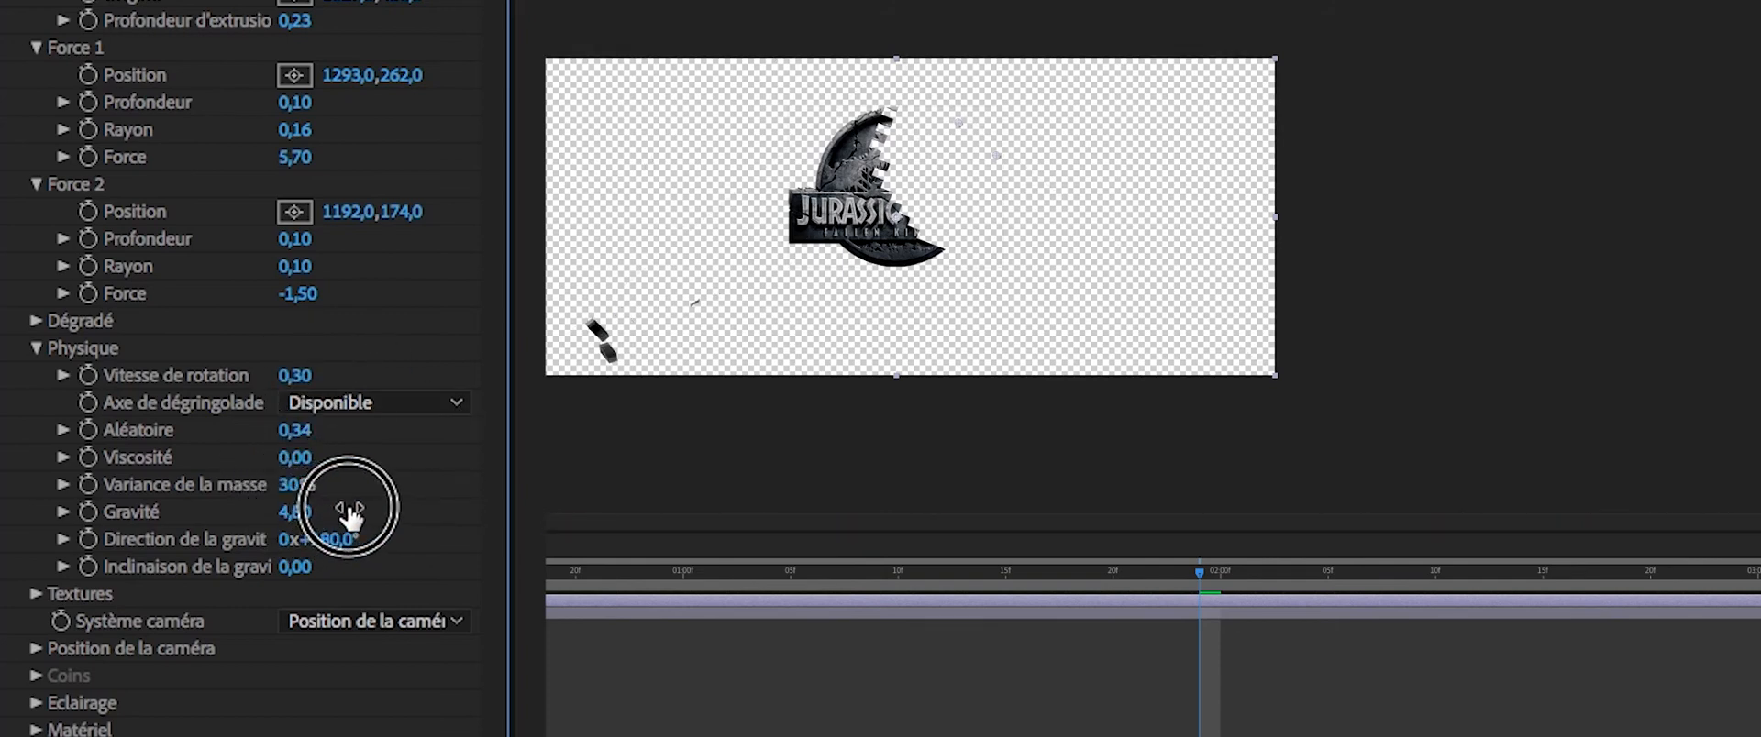
left_click_drag(582, 583, 942, 585)
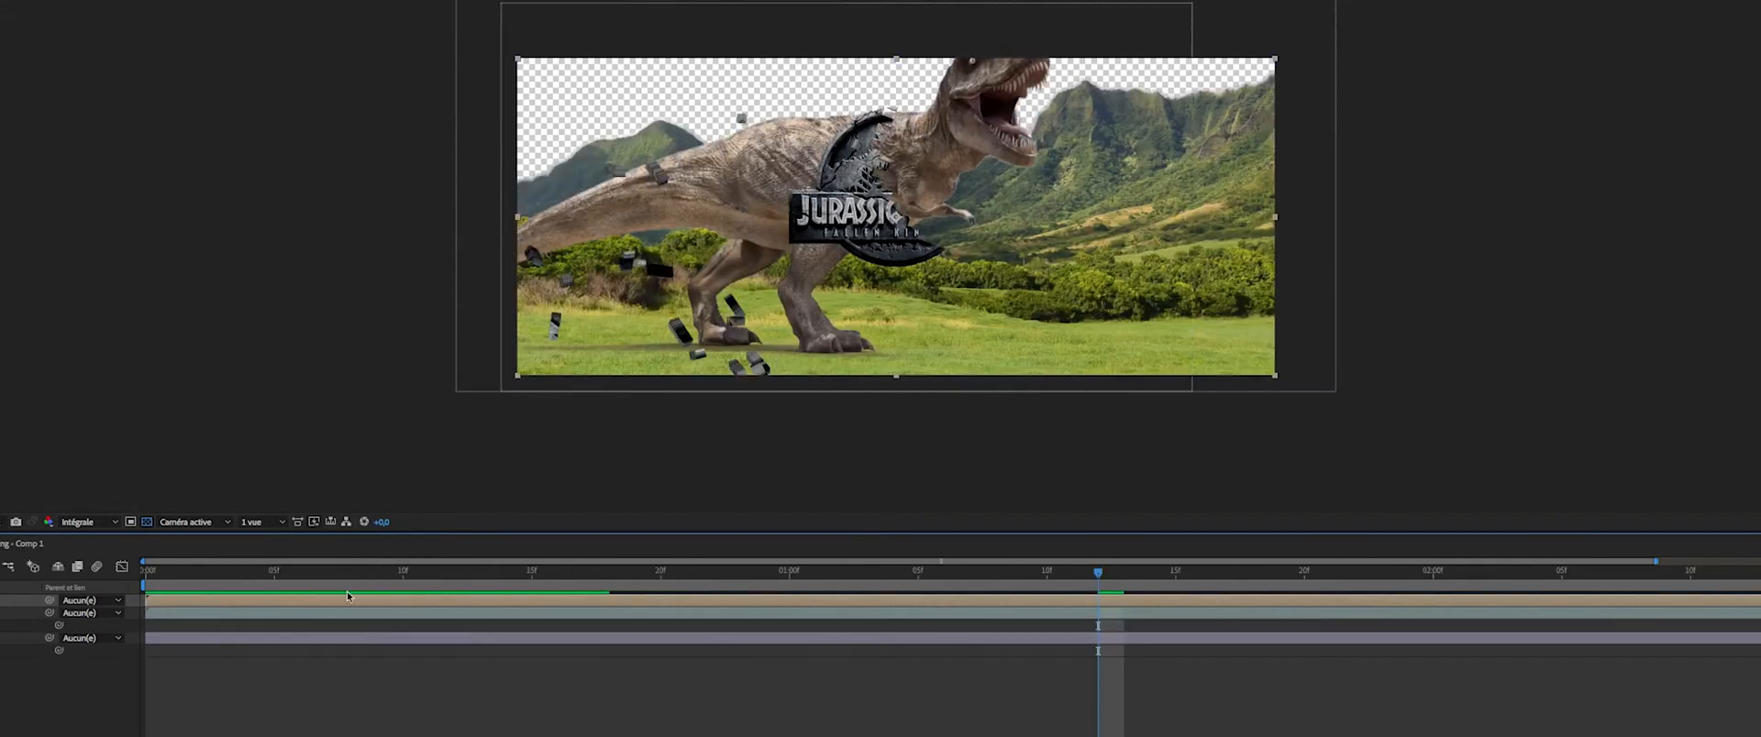
Preview the shattering logo in the full T-rex composite and return to the first frame.
left_click(290, 580)
key("space")
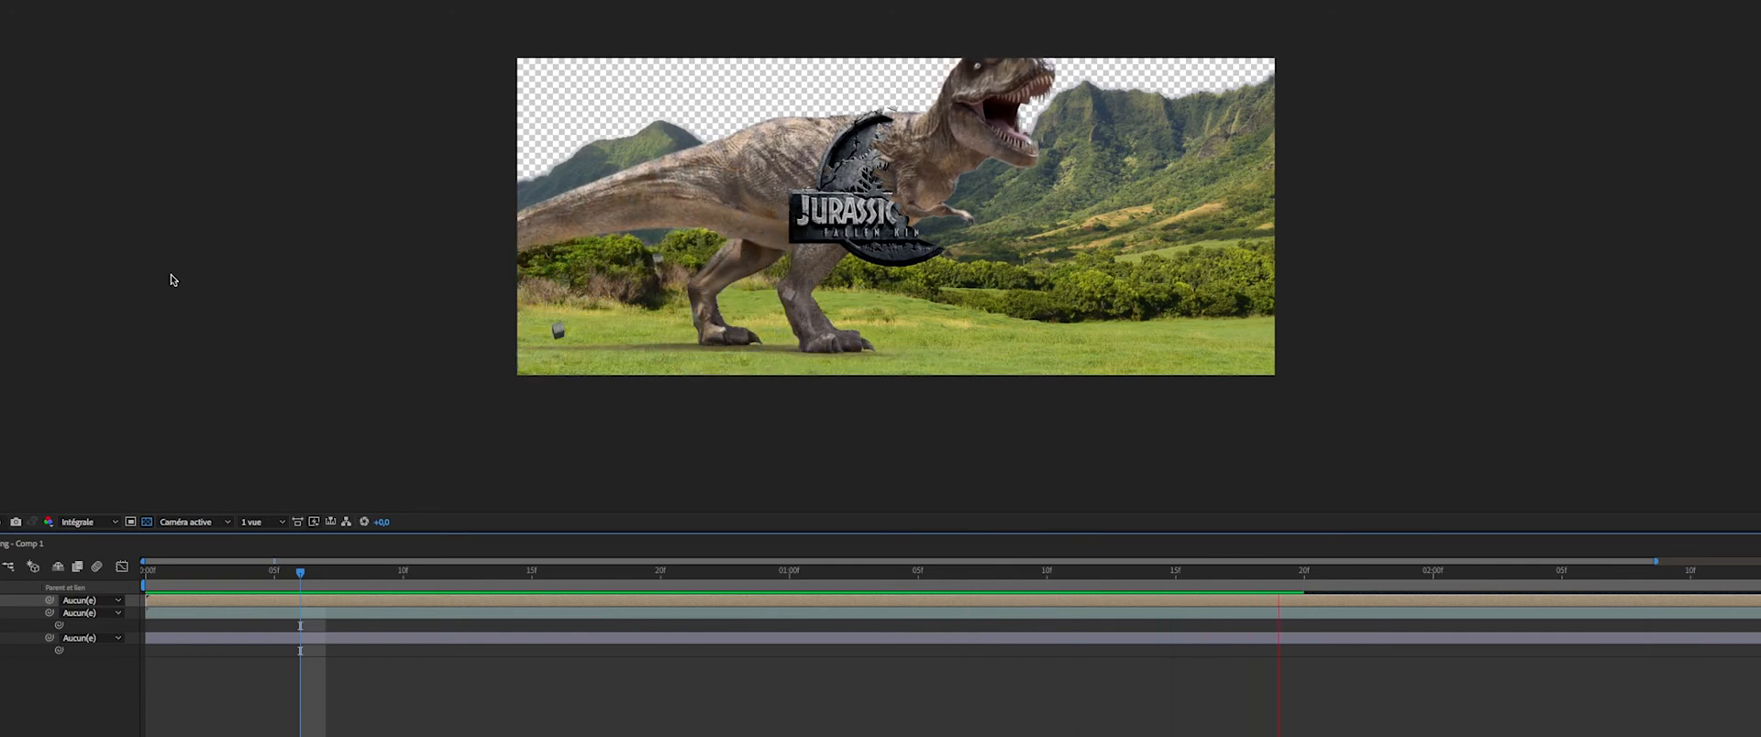
key("space")
key("Home")
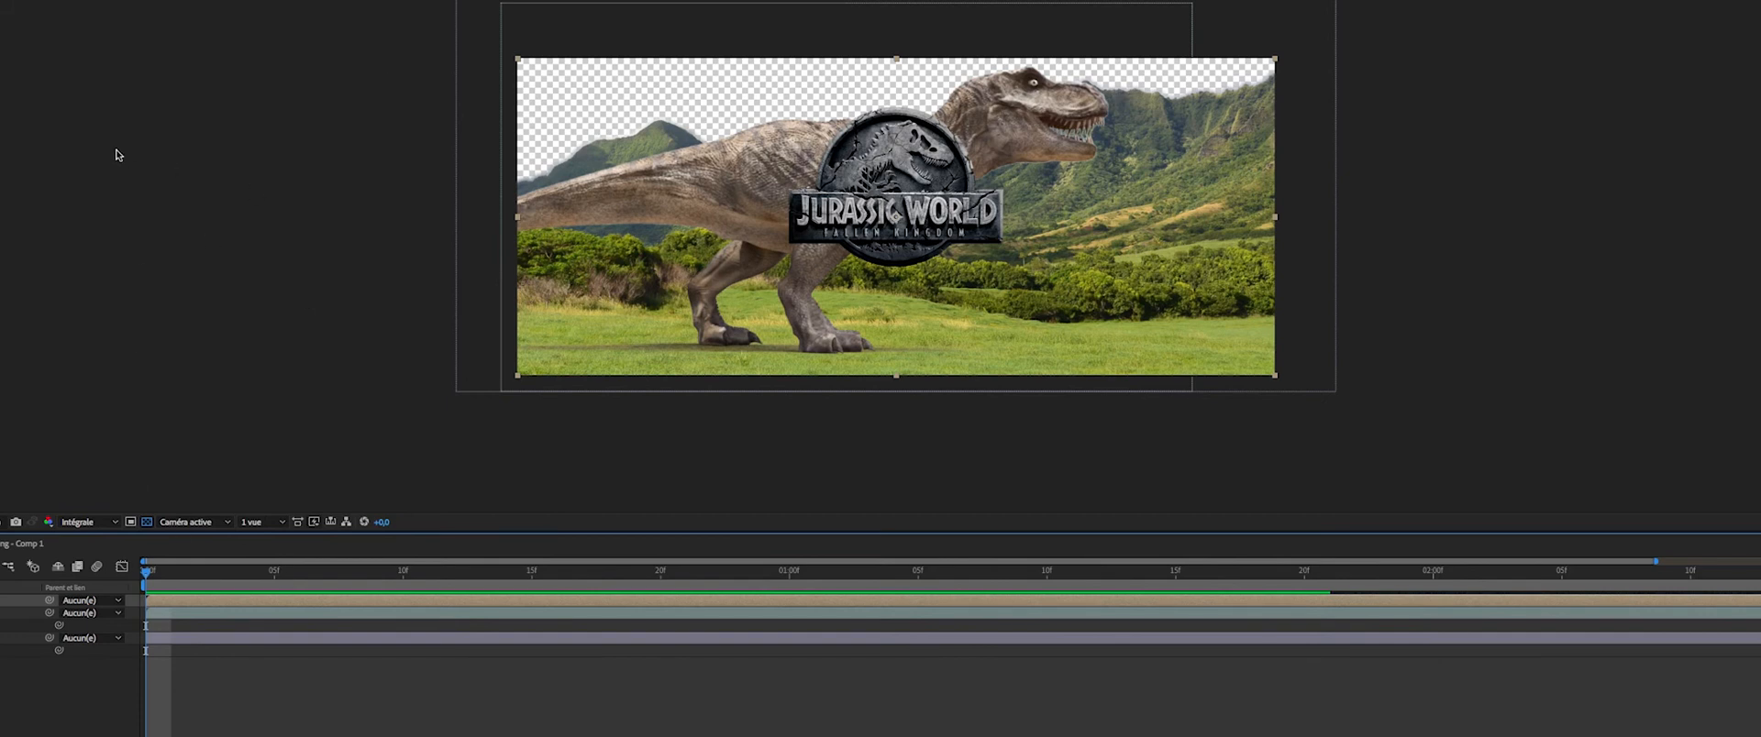
Add a two-node camera with the 35 mm preset to Composition 1 and try moving it in the view.
left_click(194, 11)
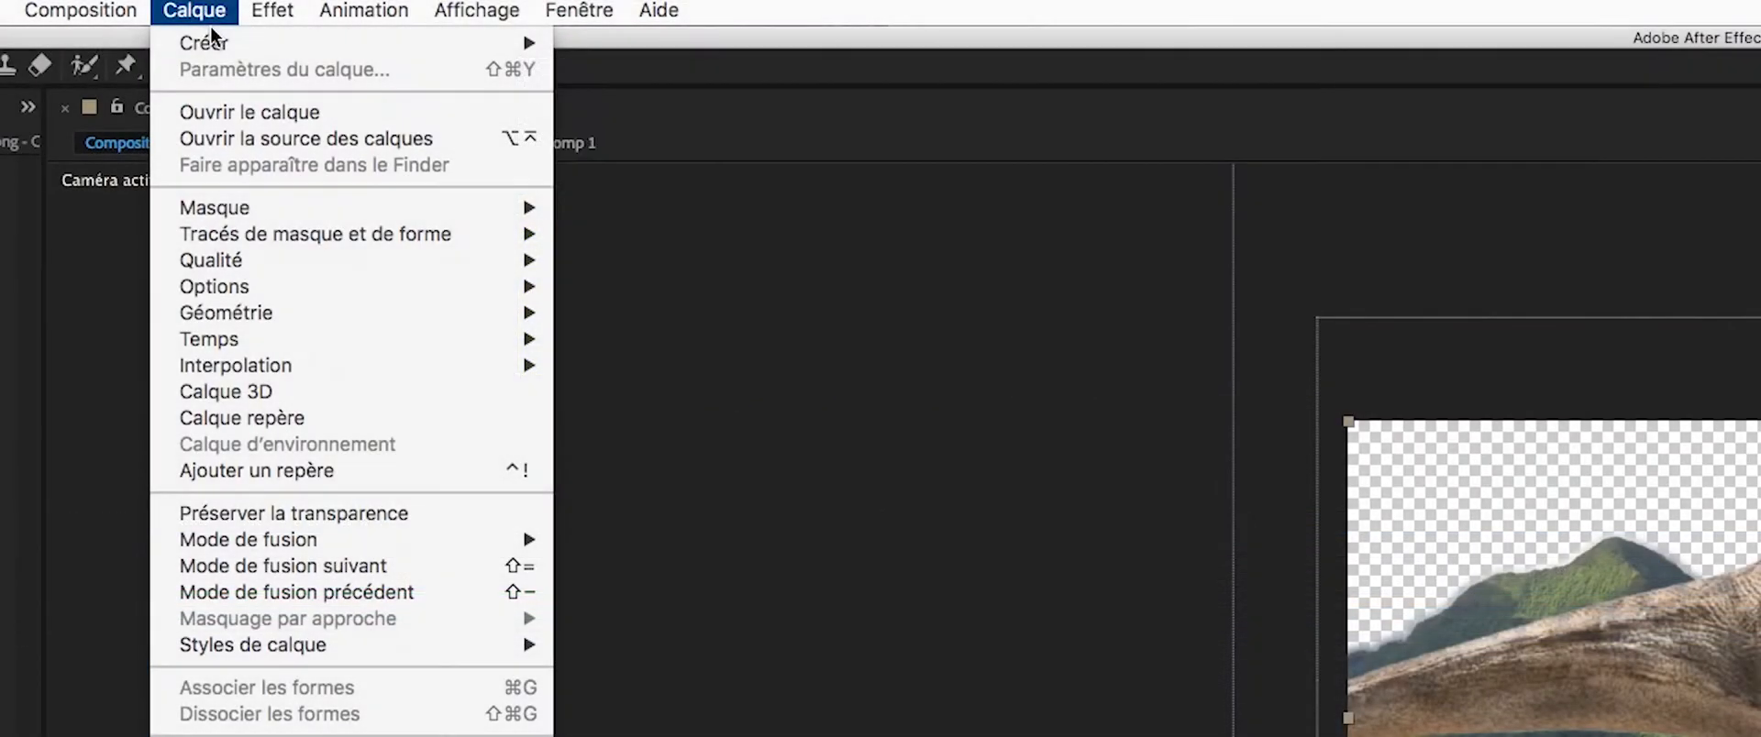
mouse_move(246, 42)
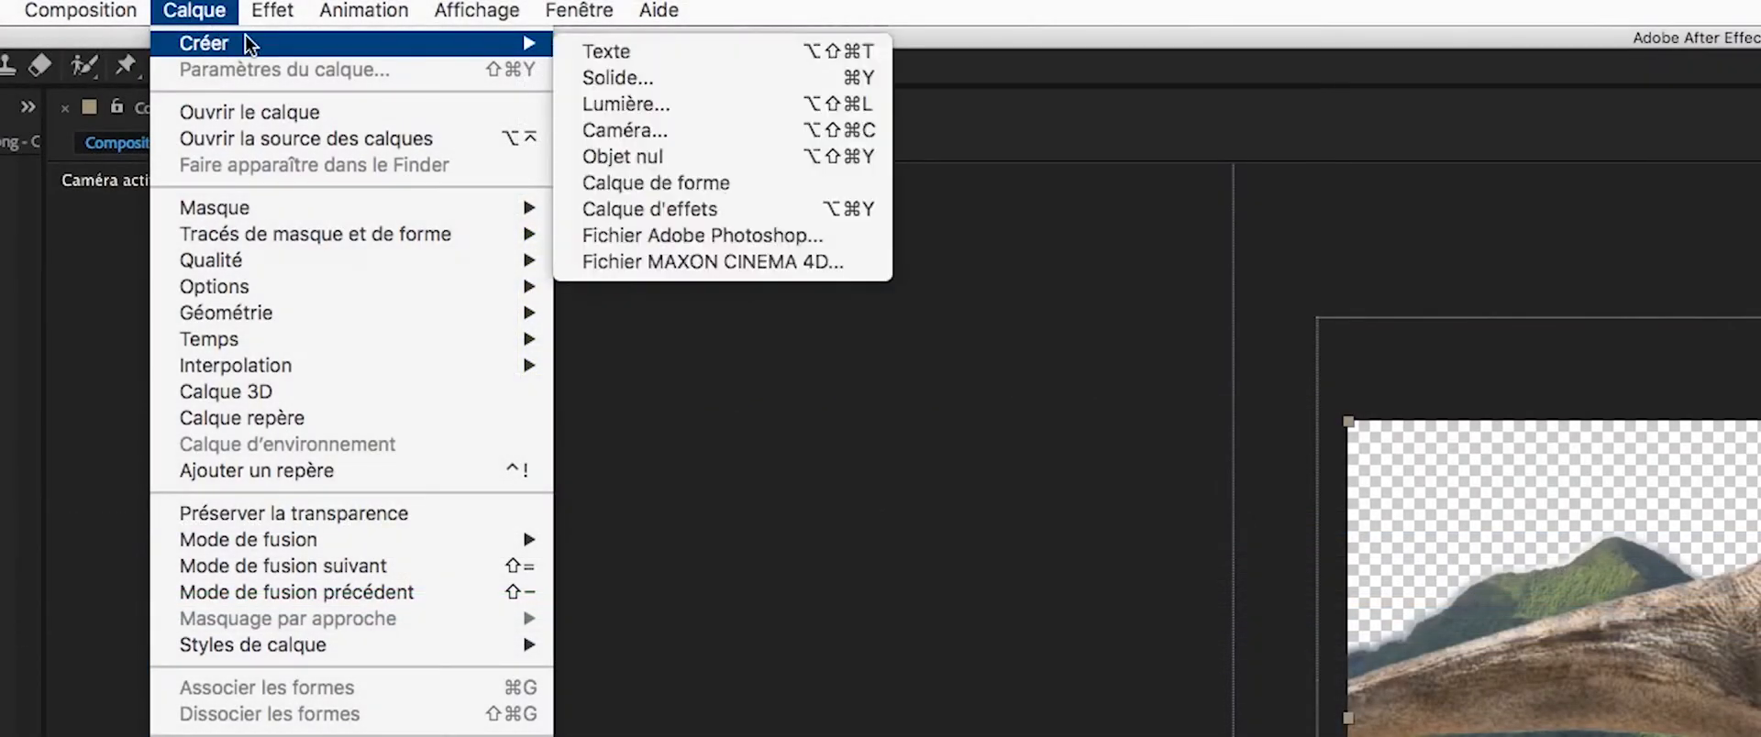
left_click(697, 131)
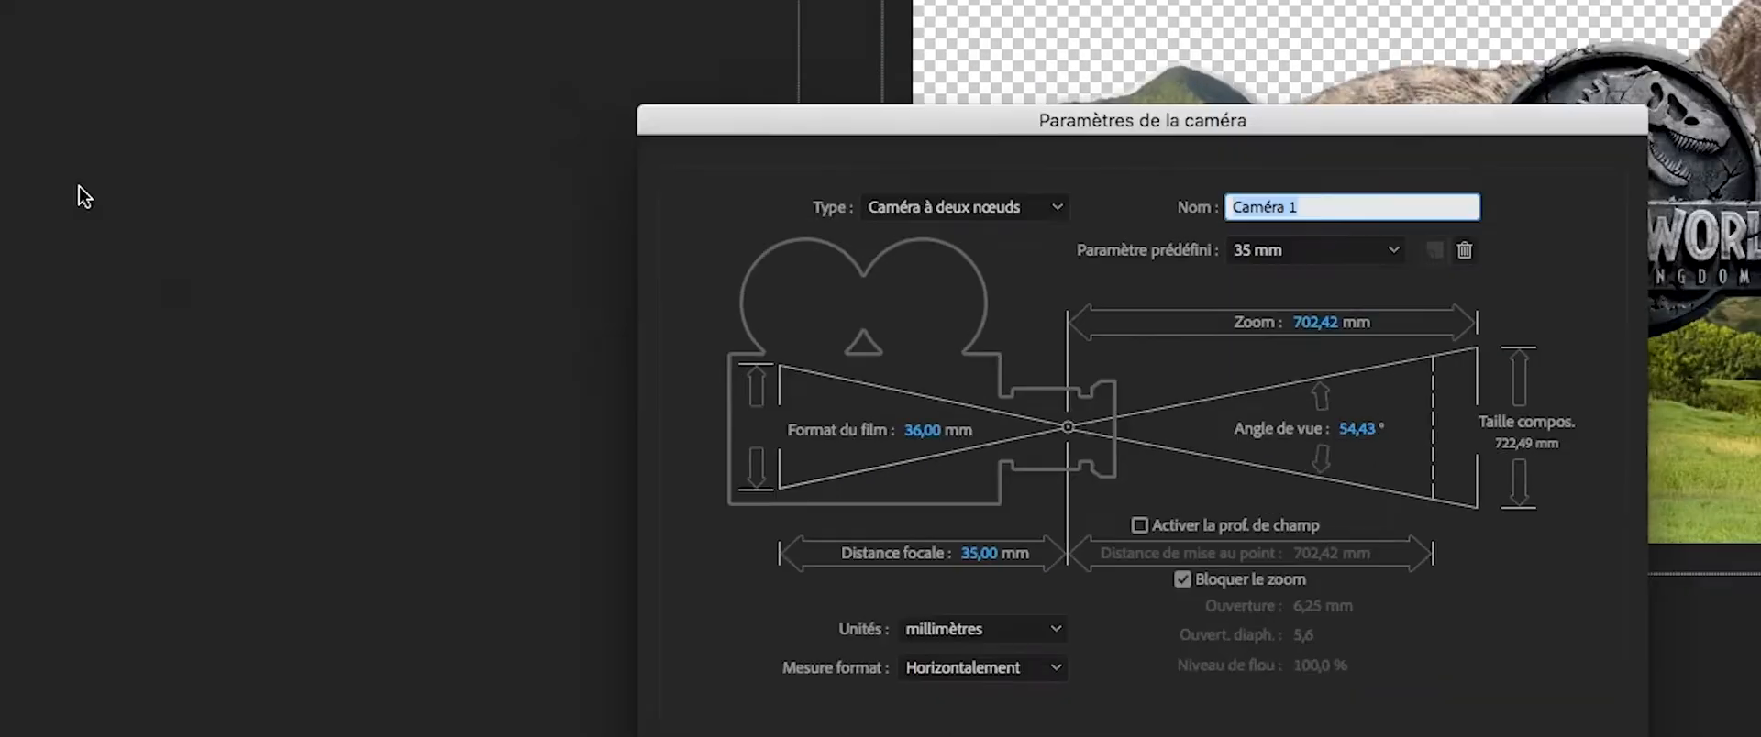
left_click(1470, 658)
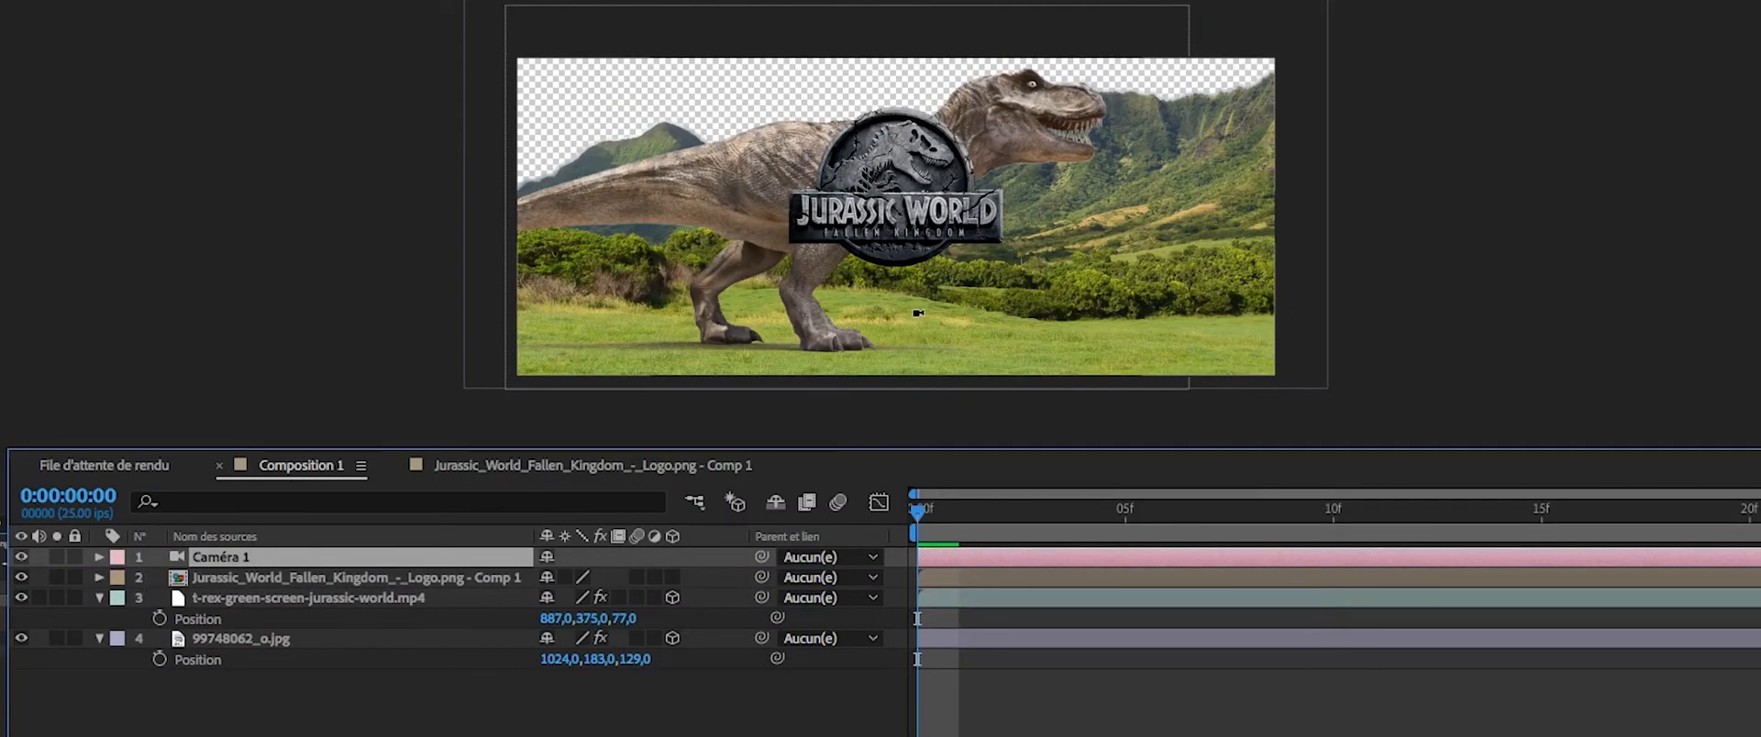
mouse_move(906, 324)
left_mouse_down()
mouse_move(1073, 318)
mouse_move(917, 303)
left_mouse_up()
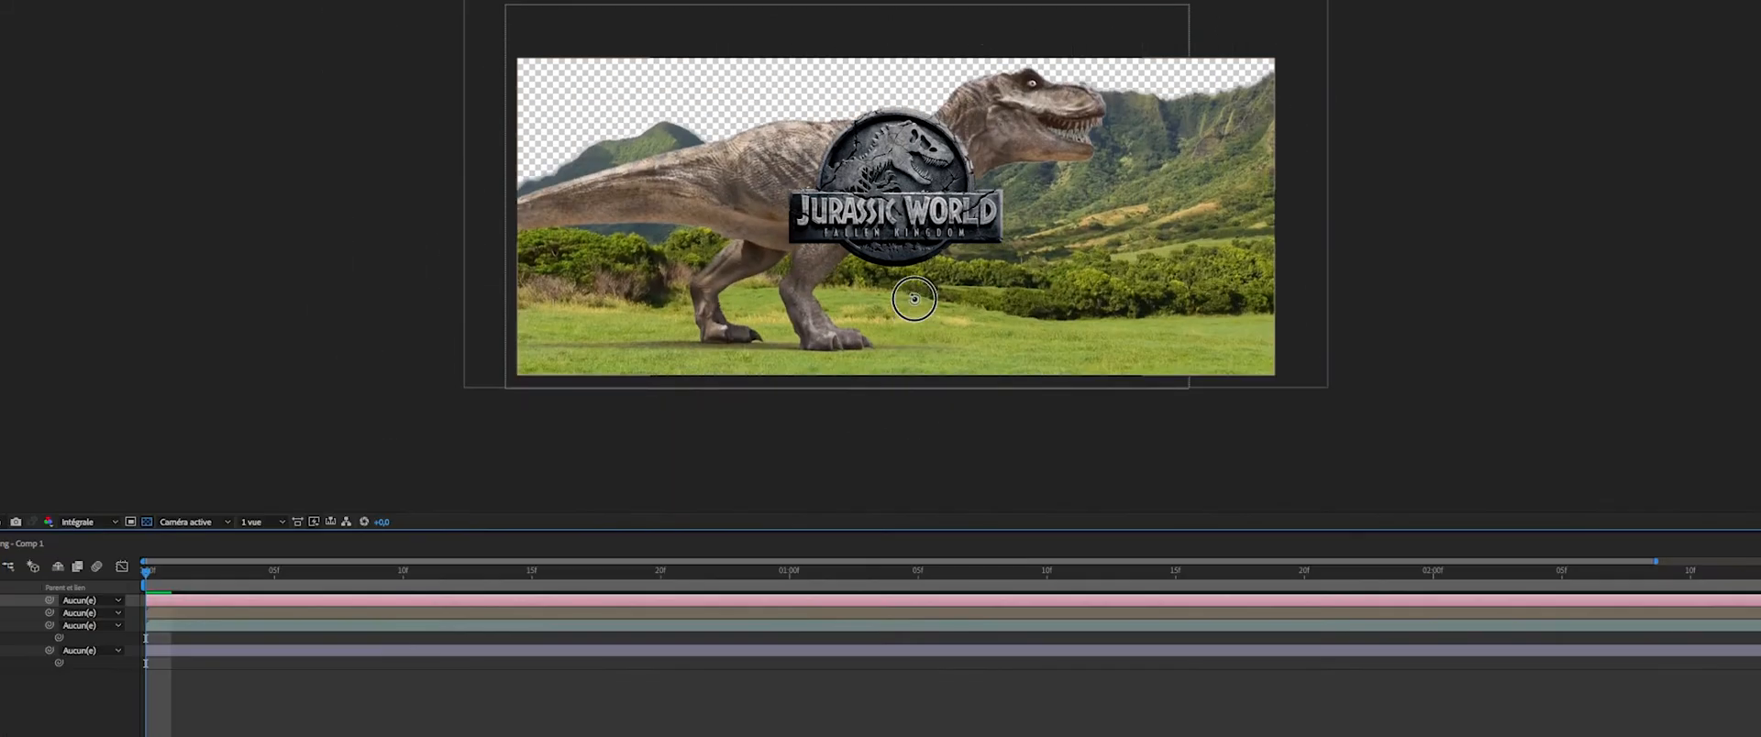
left_click_drag(916, 276, 915, 354)
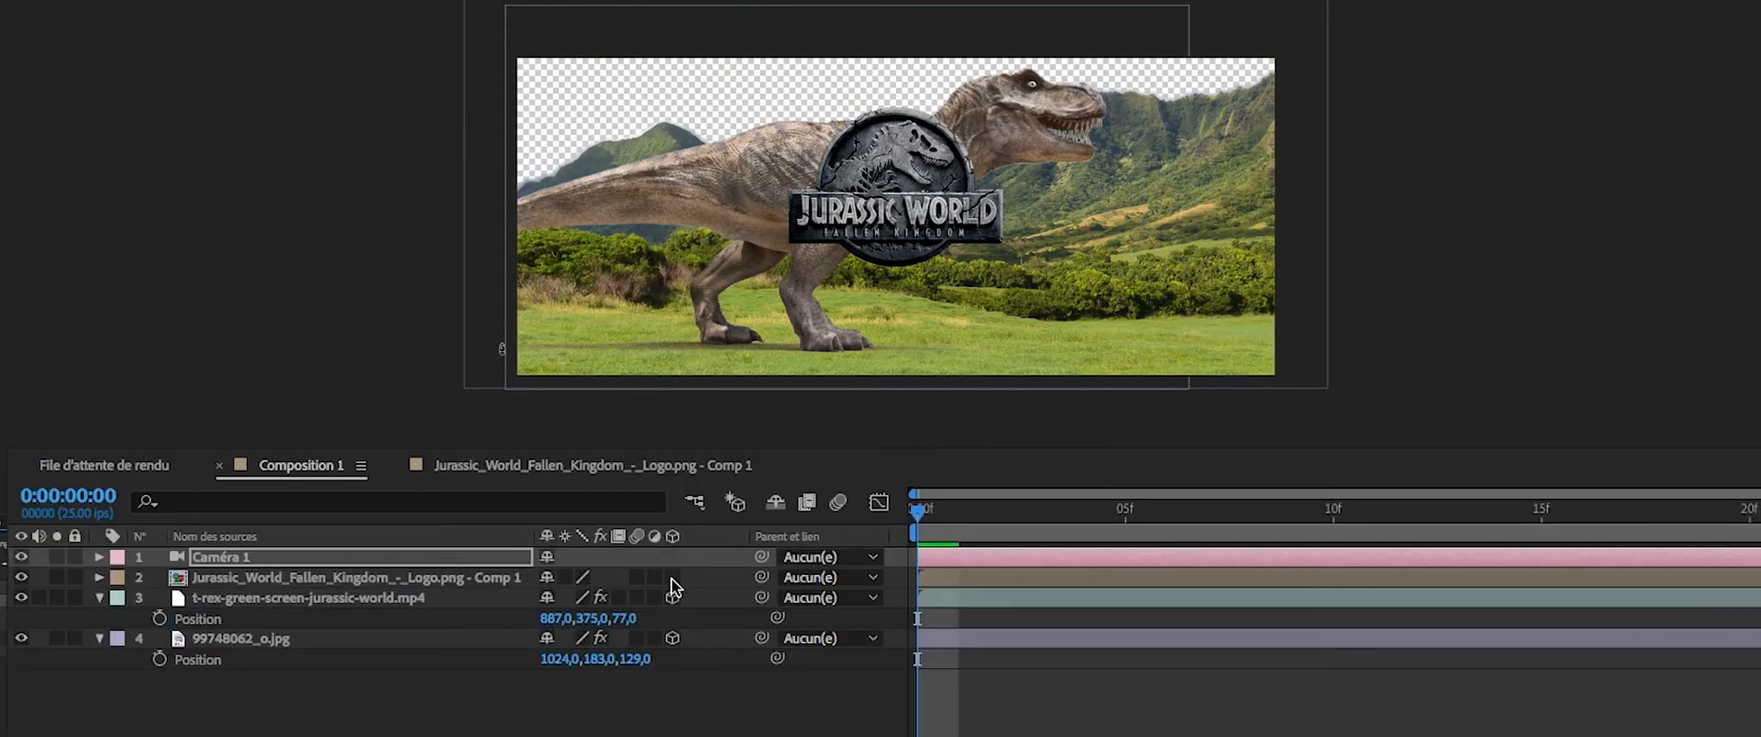
Make the logo composition layer 3D and slightly reframe the whole scene by moving the camera.
left_click(672, 576)
left_click(847, 352)
mouse_move(919, 282)
left_mouse_down()
mouse_move(890, 119)
mouse_move(872, 342)
mouse_move(889, 190)
mouse_move(888, 277)
left_mouse_up()
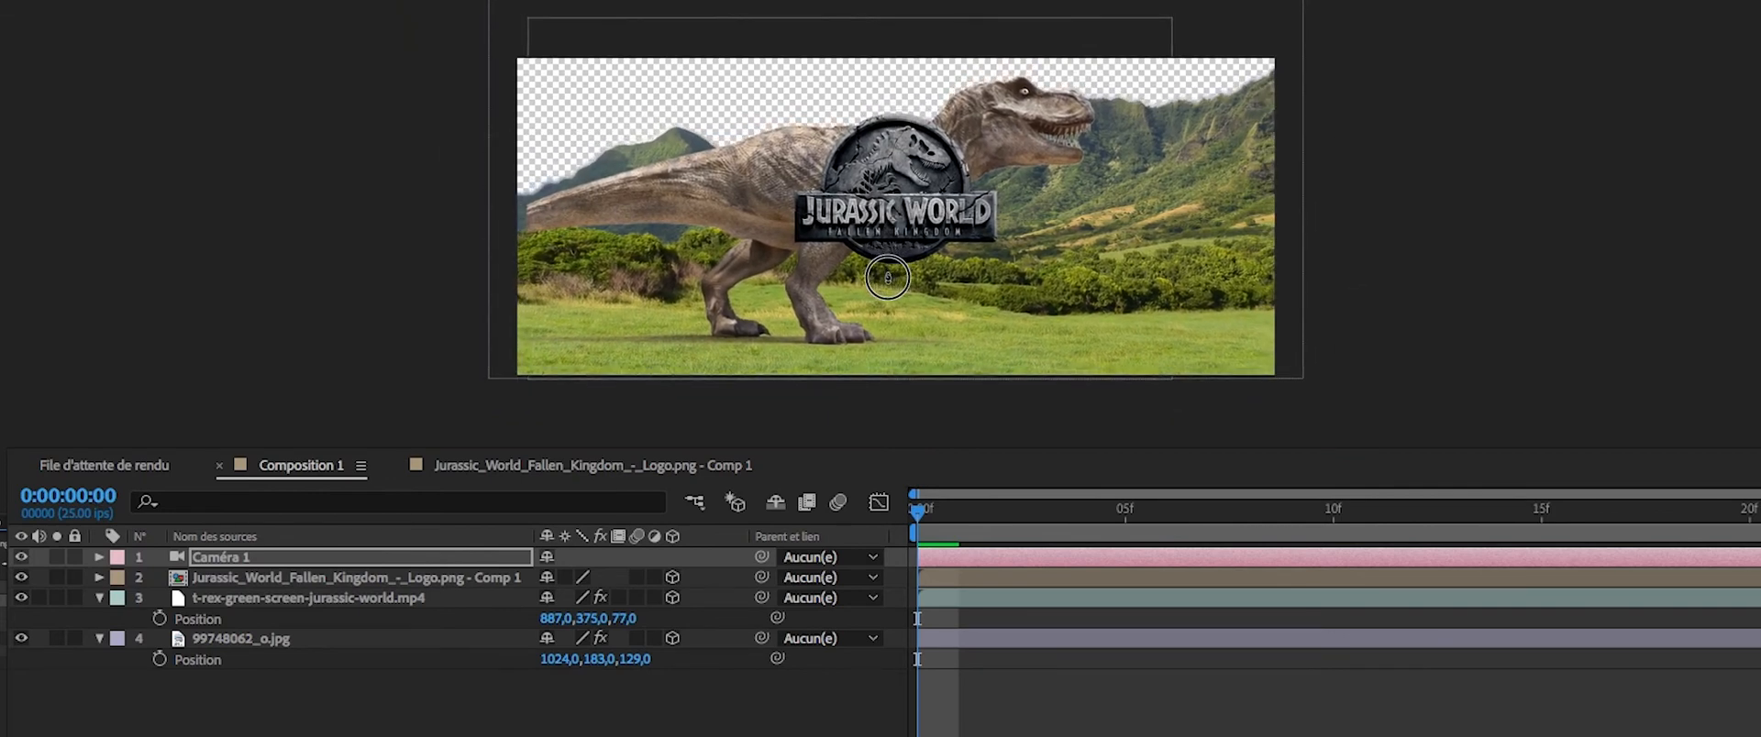
left_click_drag(887, 271, 887, 263)
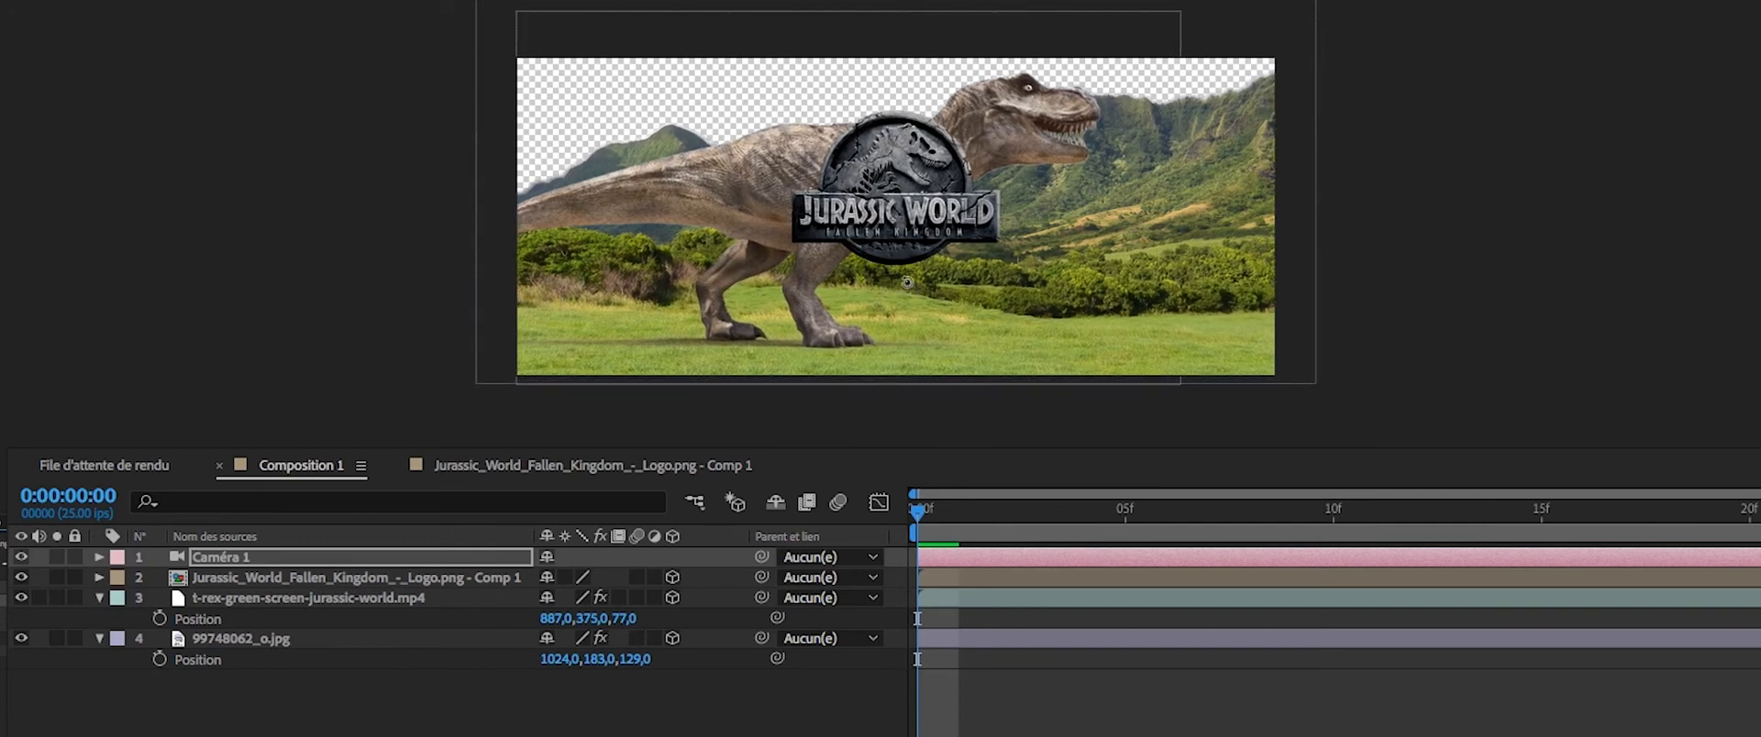
left_click_drag(906, 280, 906, 274)
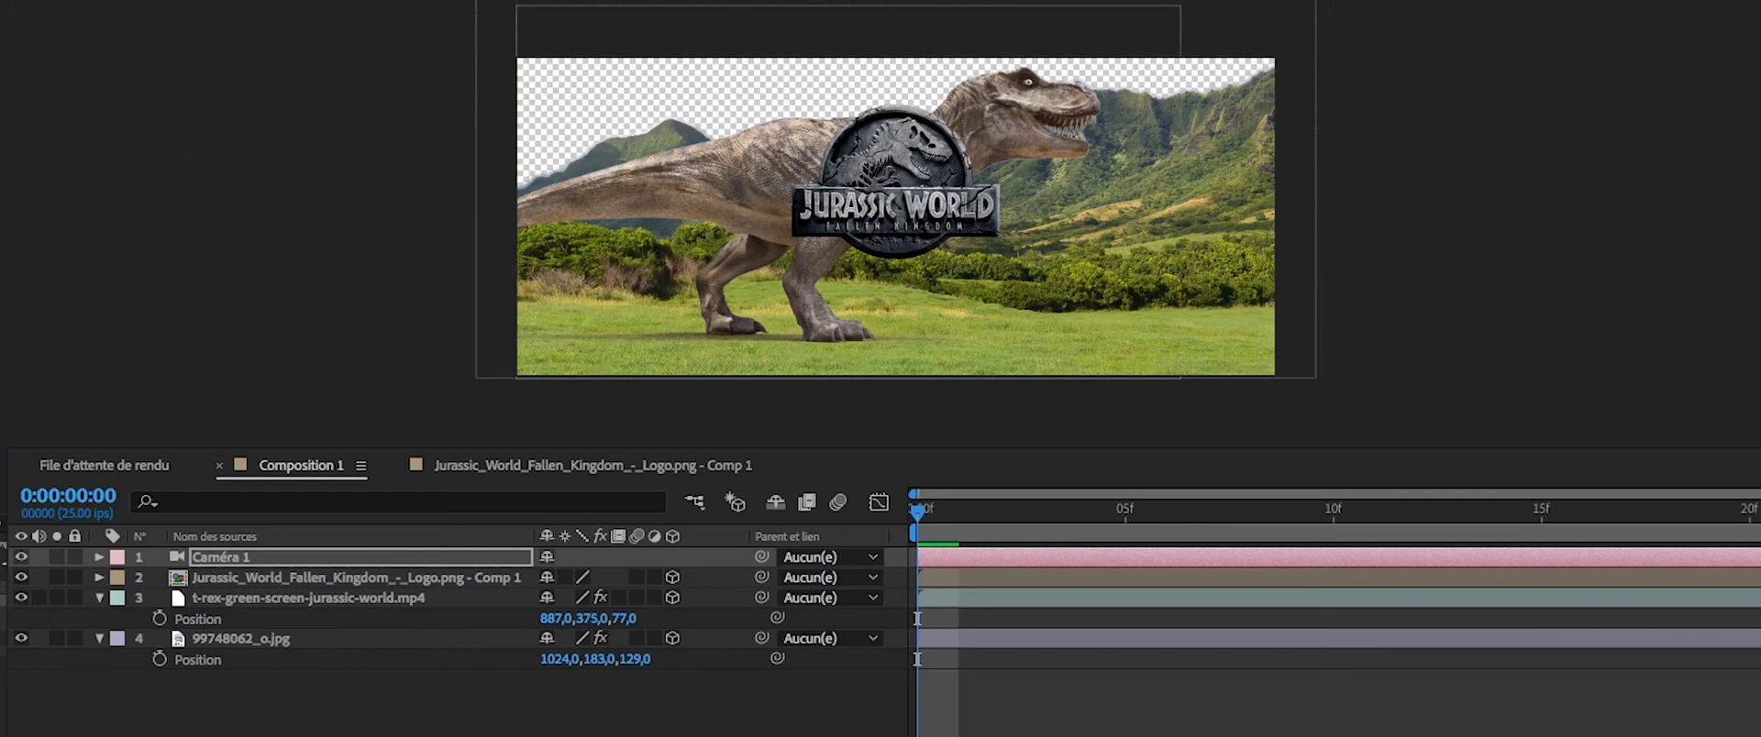
Create a composition named Galiminus, 4200 px wide and 900 px high.
key("super+n")
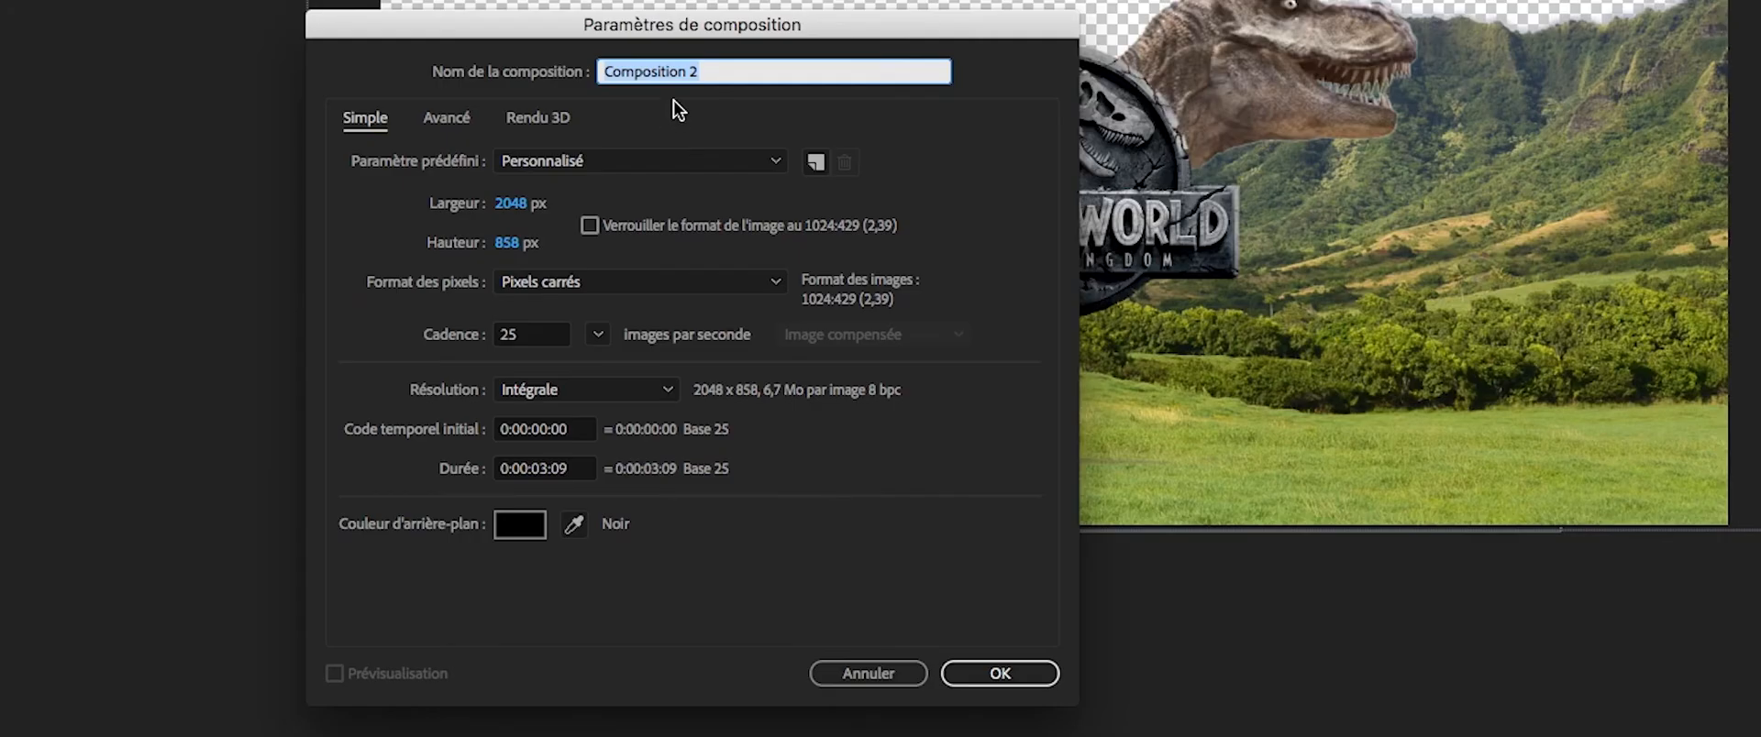
type("Galiminus")
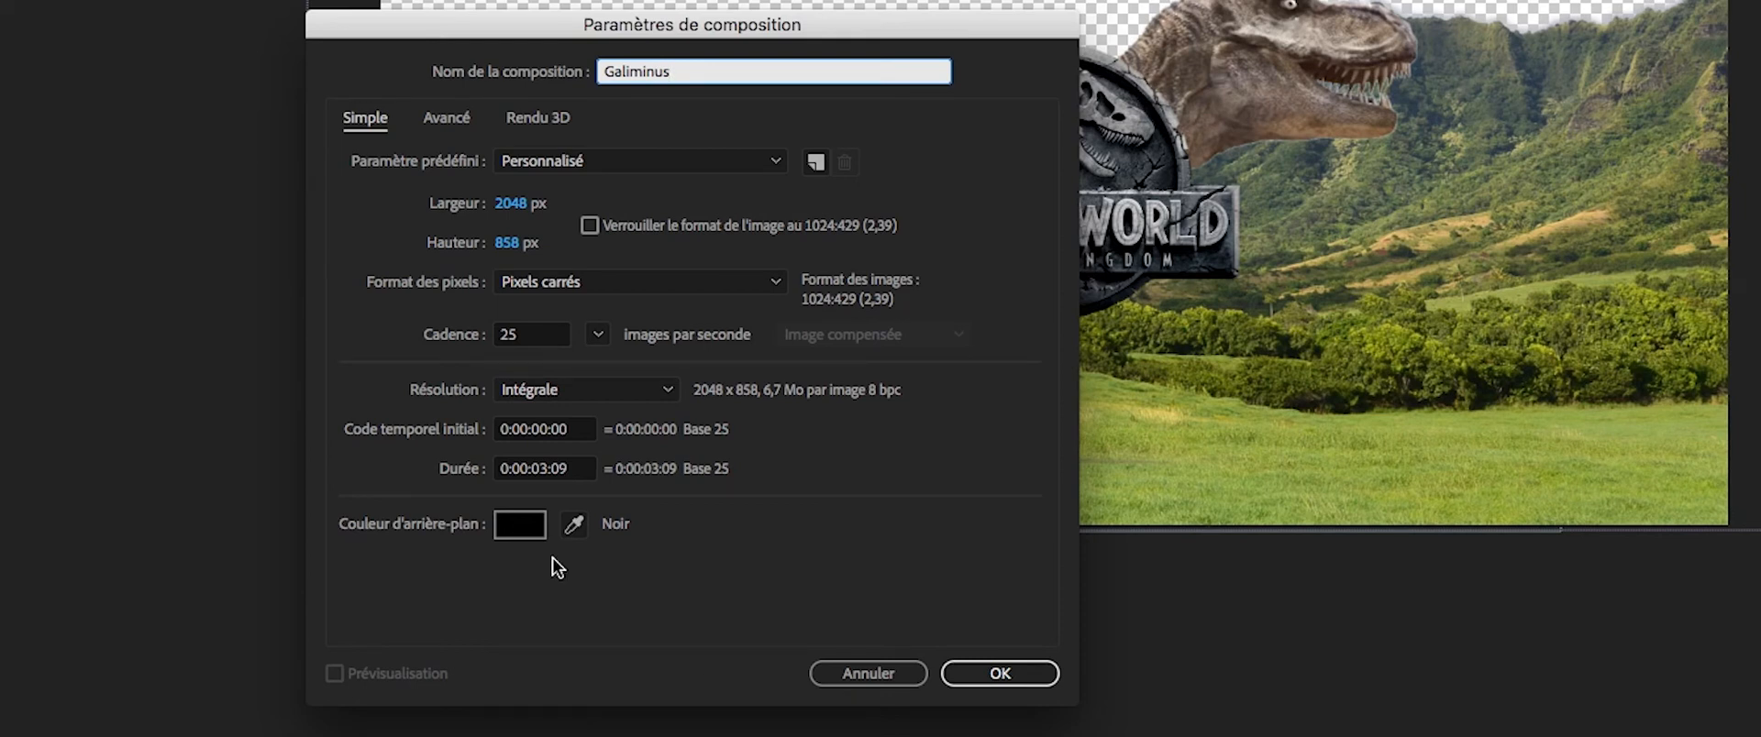
left_click(535, 207)
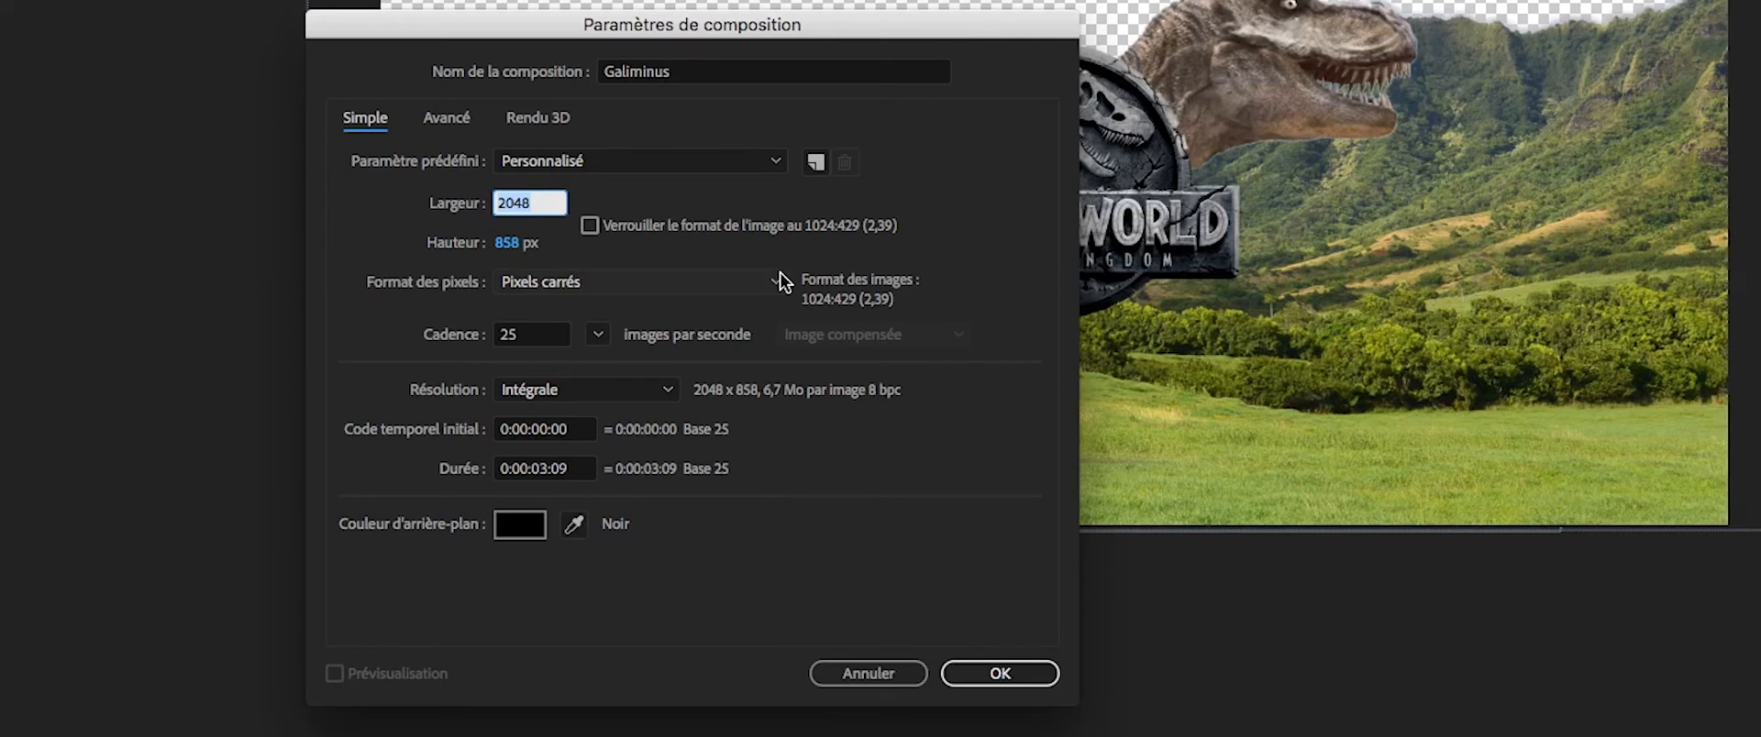
type("4200")
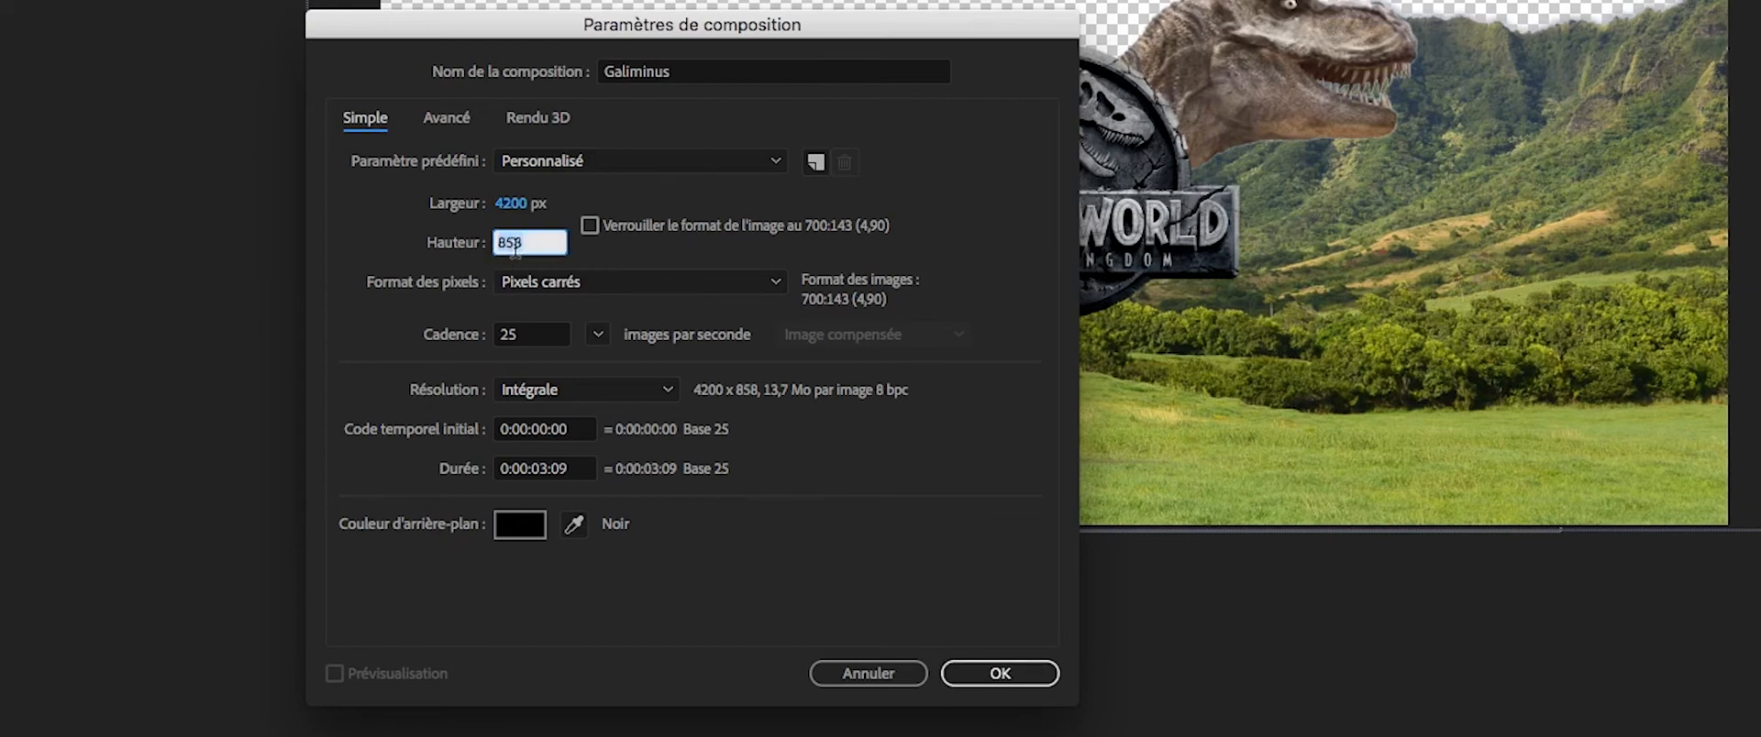
type("900")
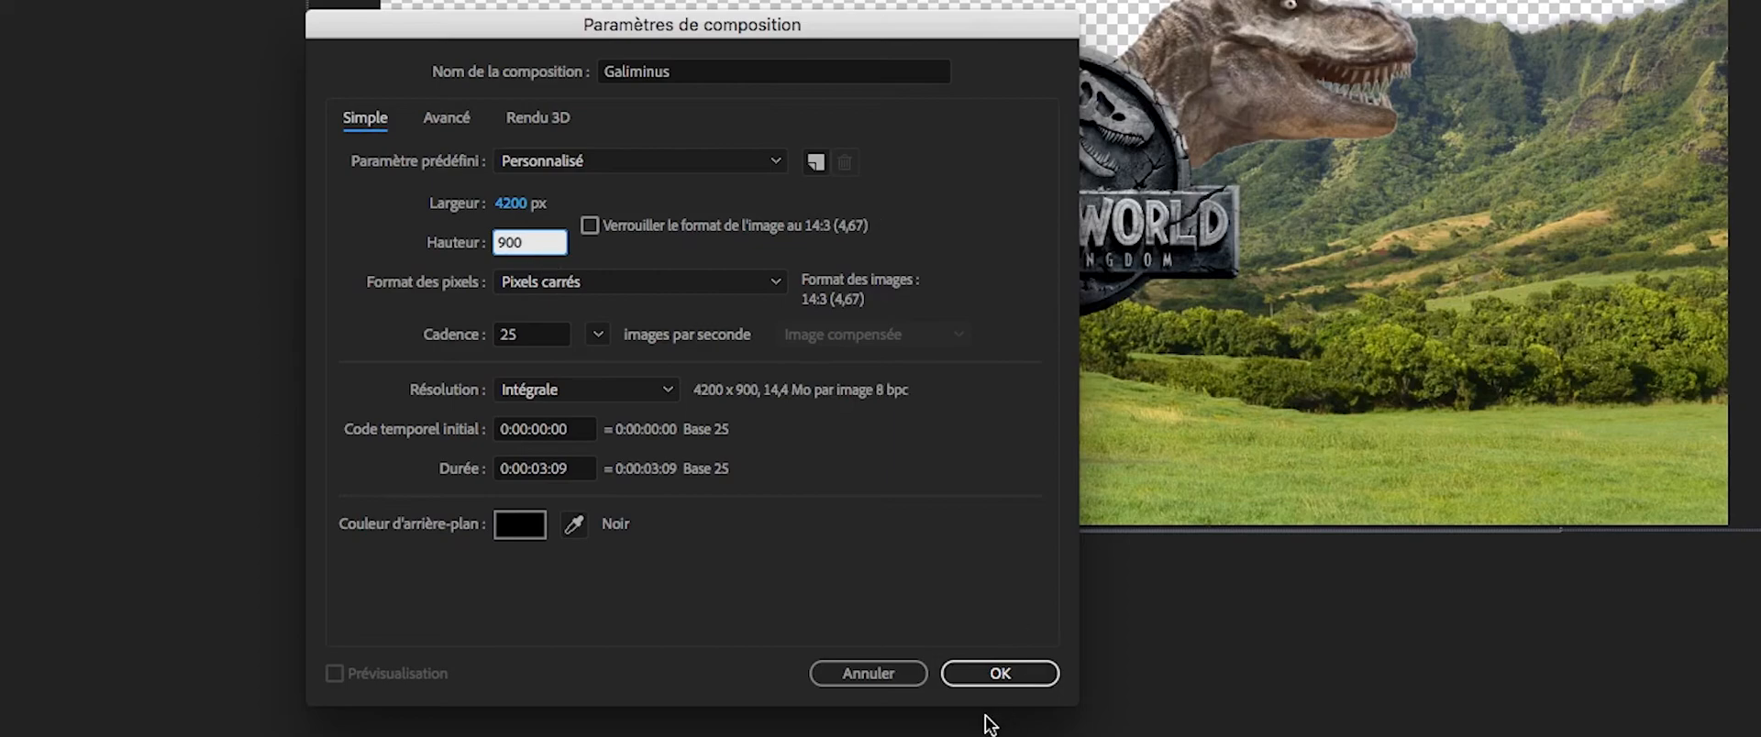
left_click(999, 675)
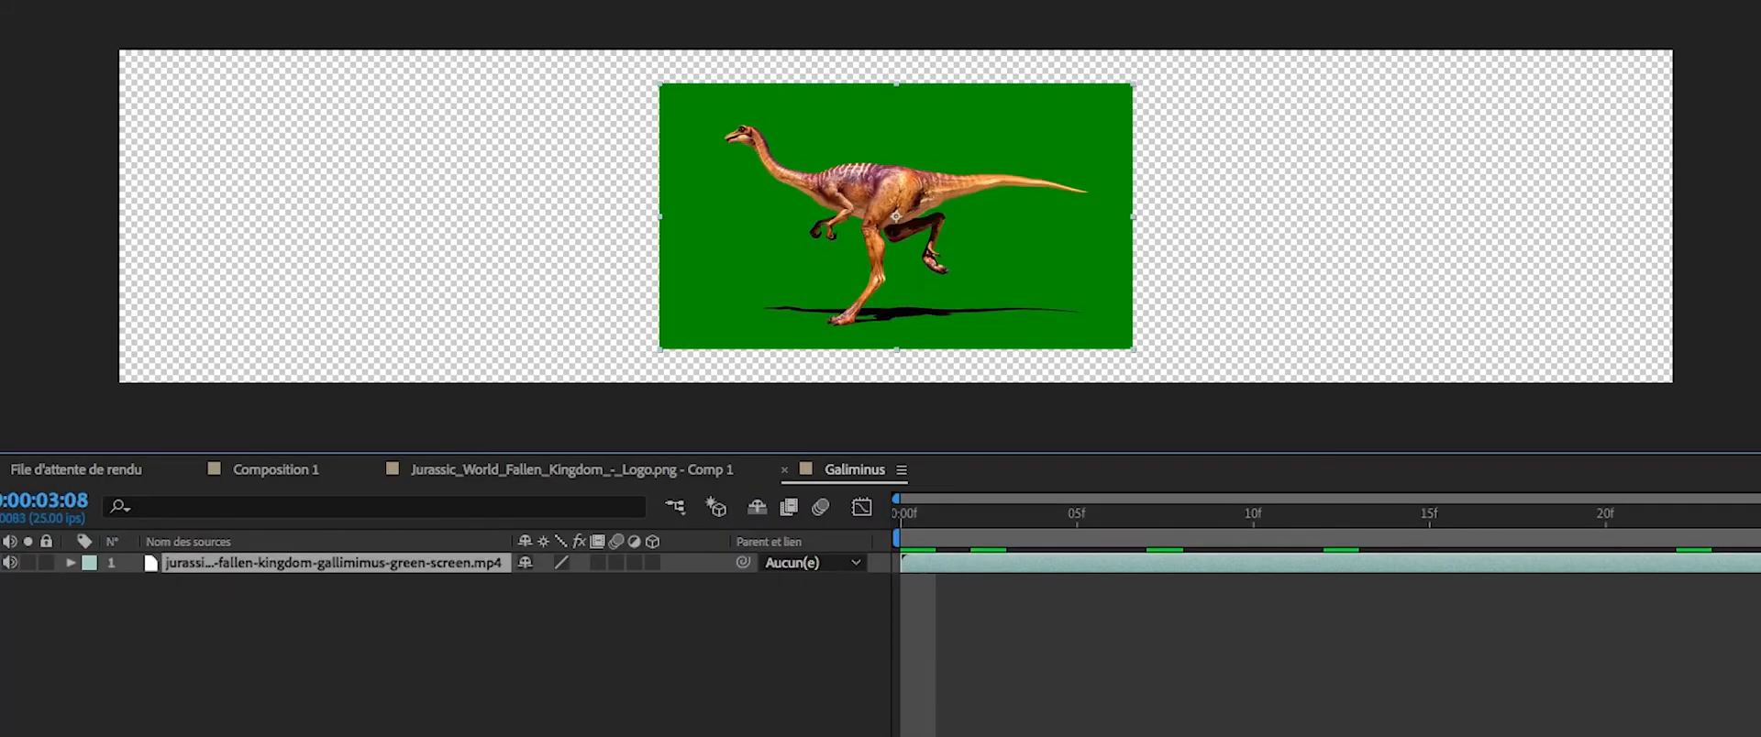
Mute the gallimimus green-screen layer's audio and check its running motion across the whole clip.
left_click_drag(1759, 657, 810, 657)
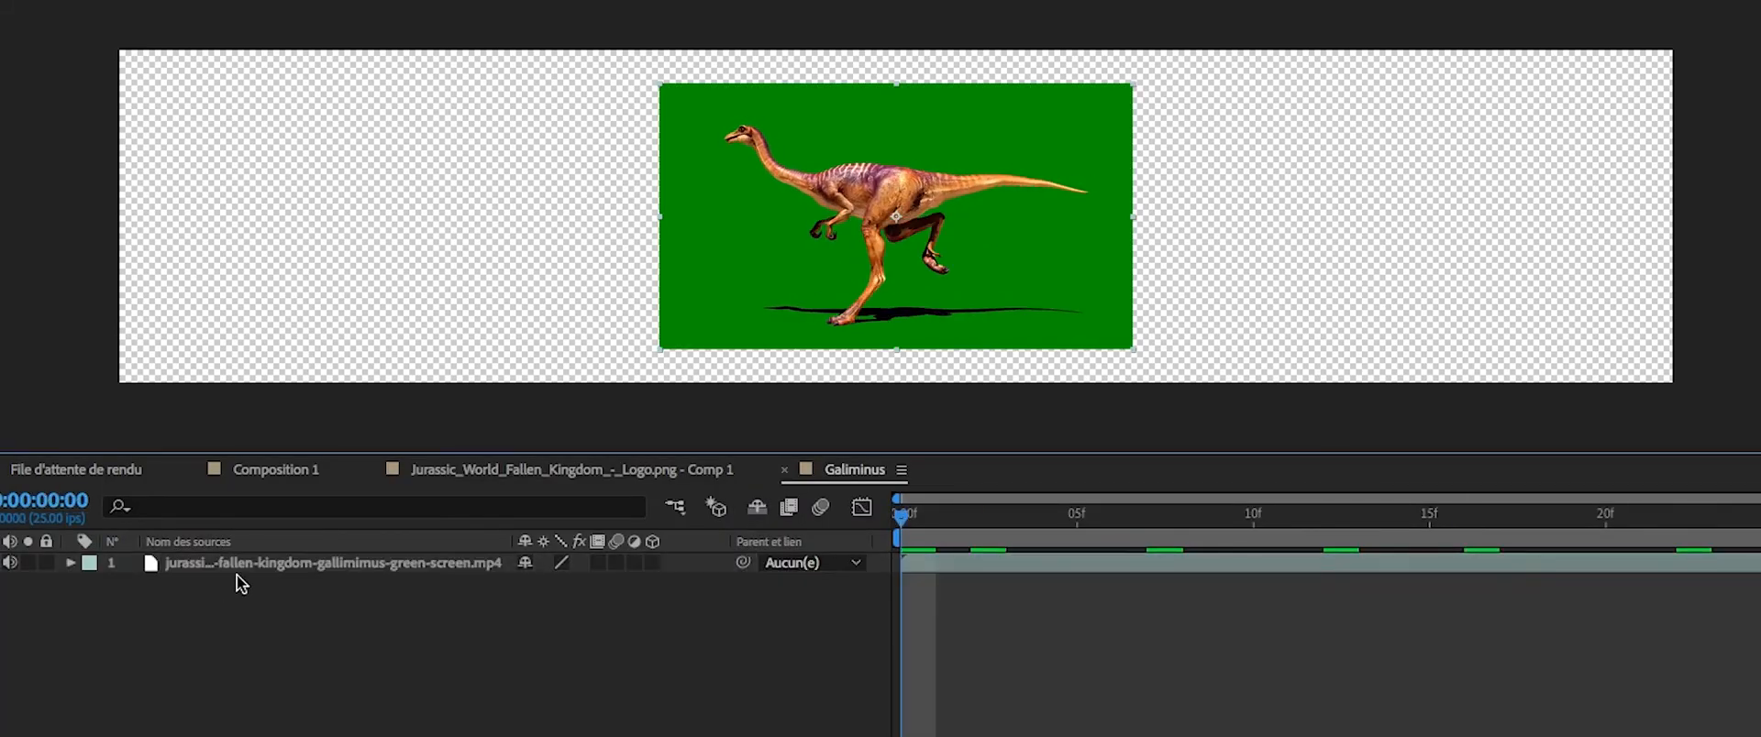
left_click(12, 563)
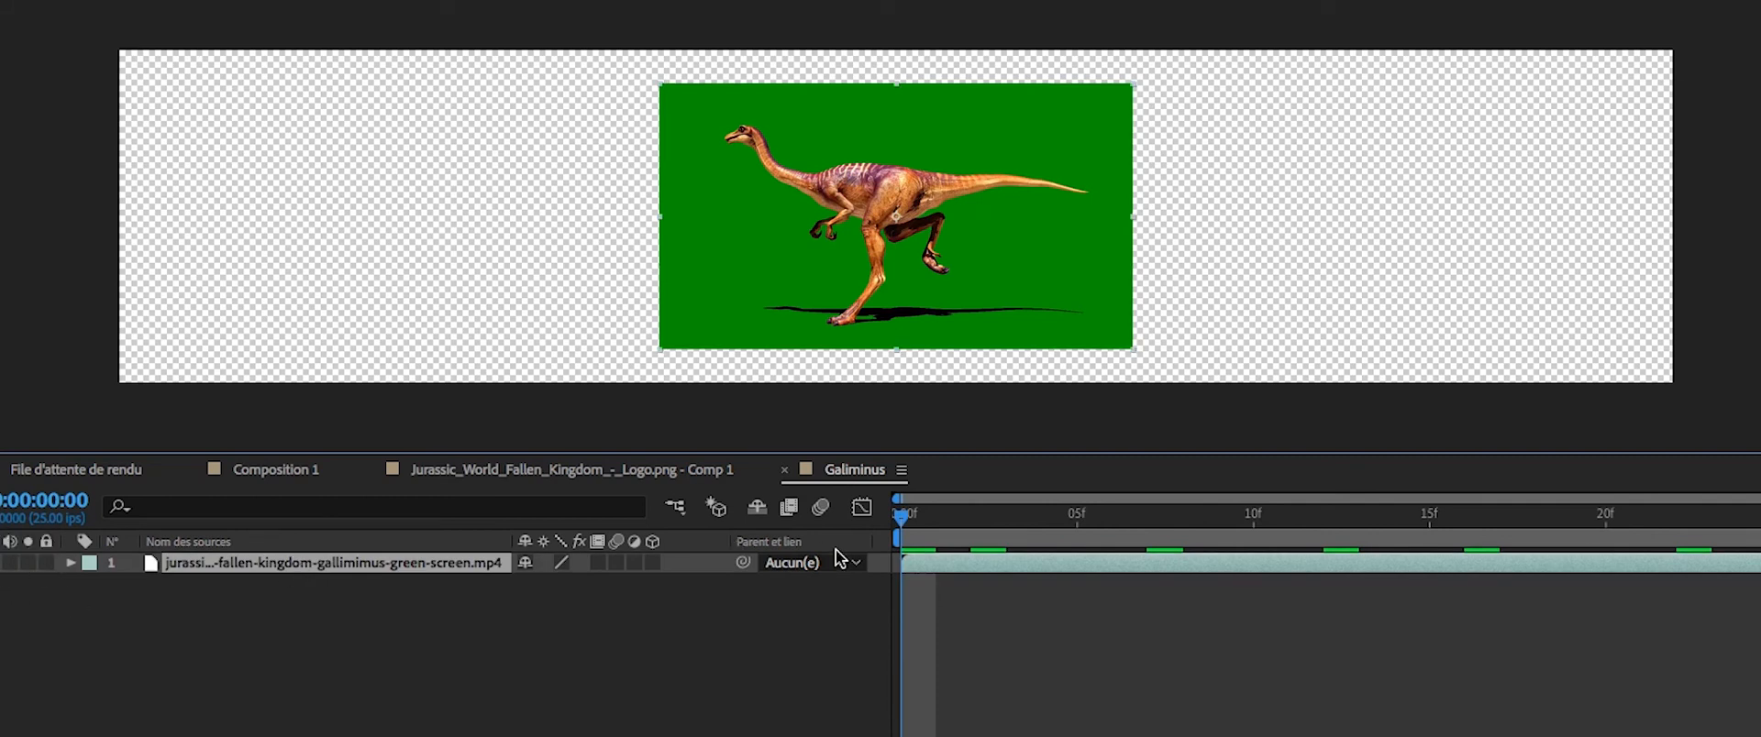
left_click_drag(1127, 531, 847, 517)
left_click(1177, 529)
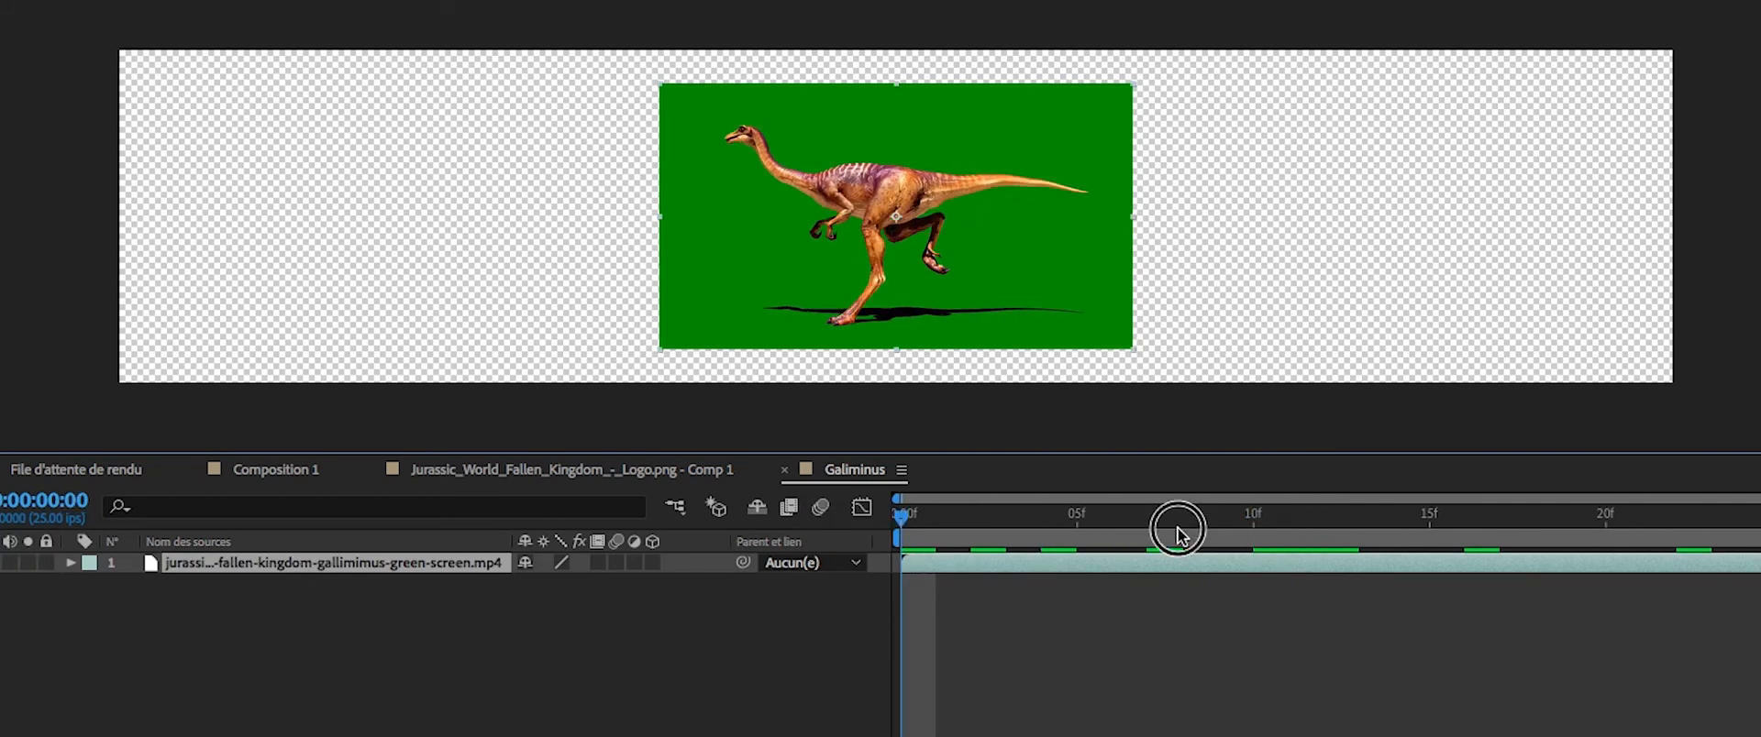
left_click_drag(1177, 529, 1760, 529)
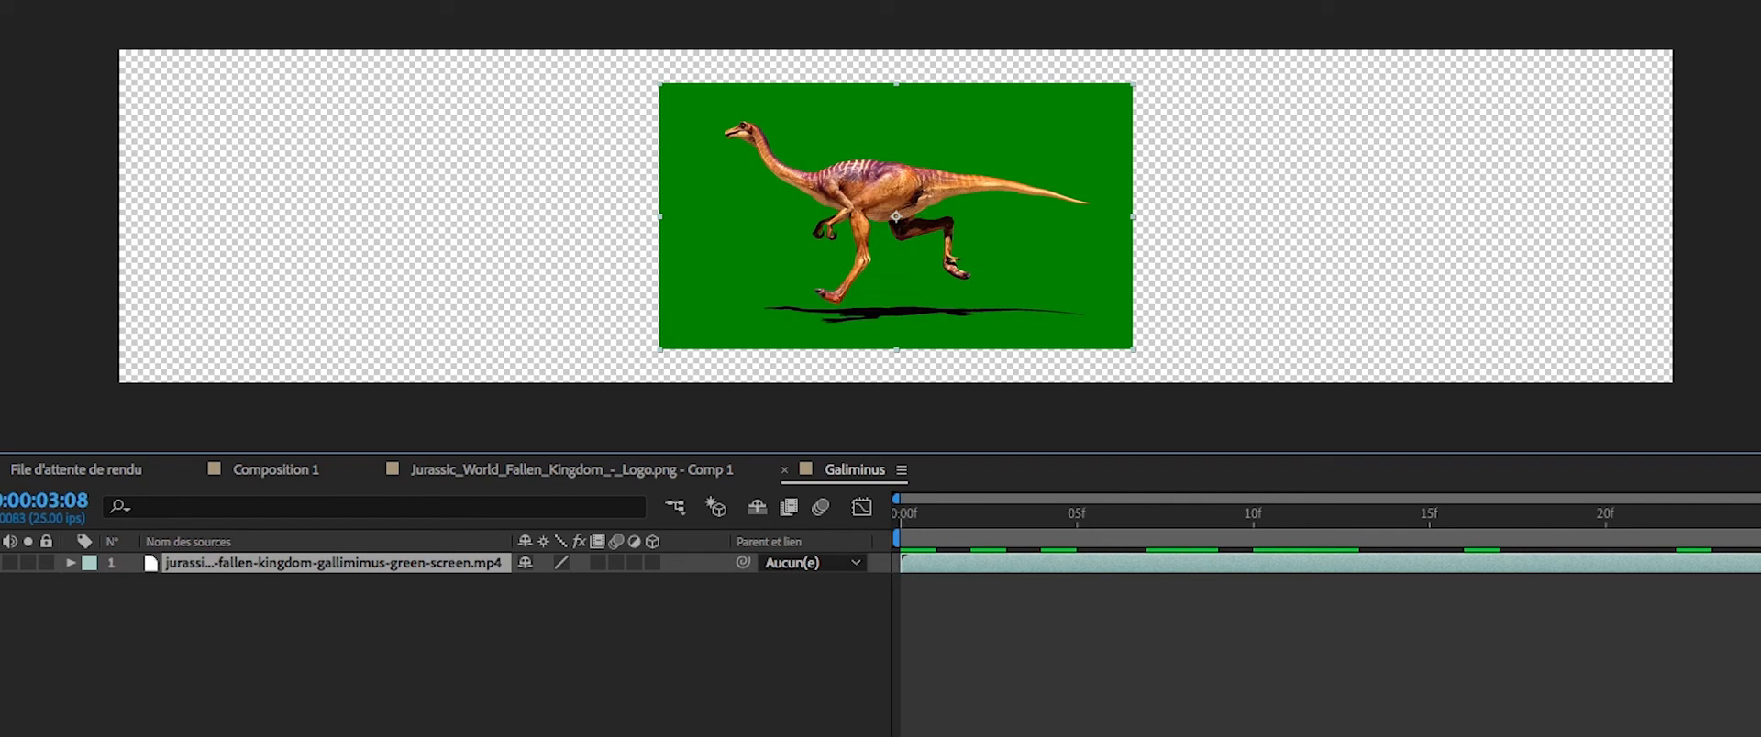
left_click_drag(1015, 540, 1249, 594)
key("space")
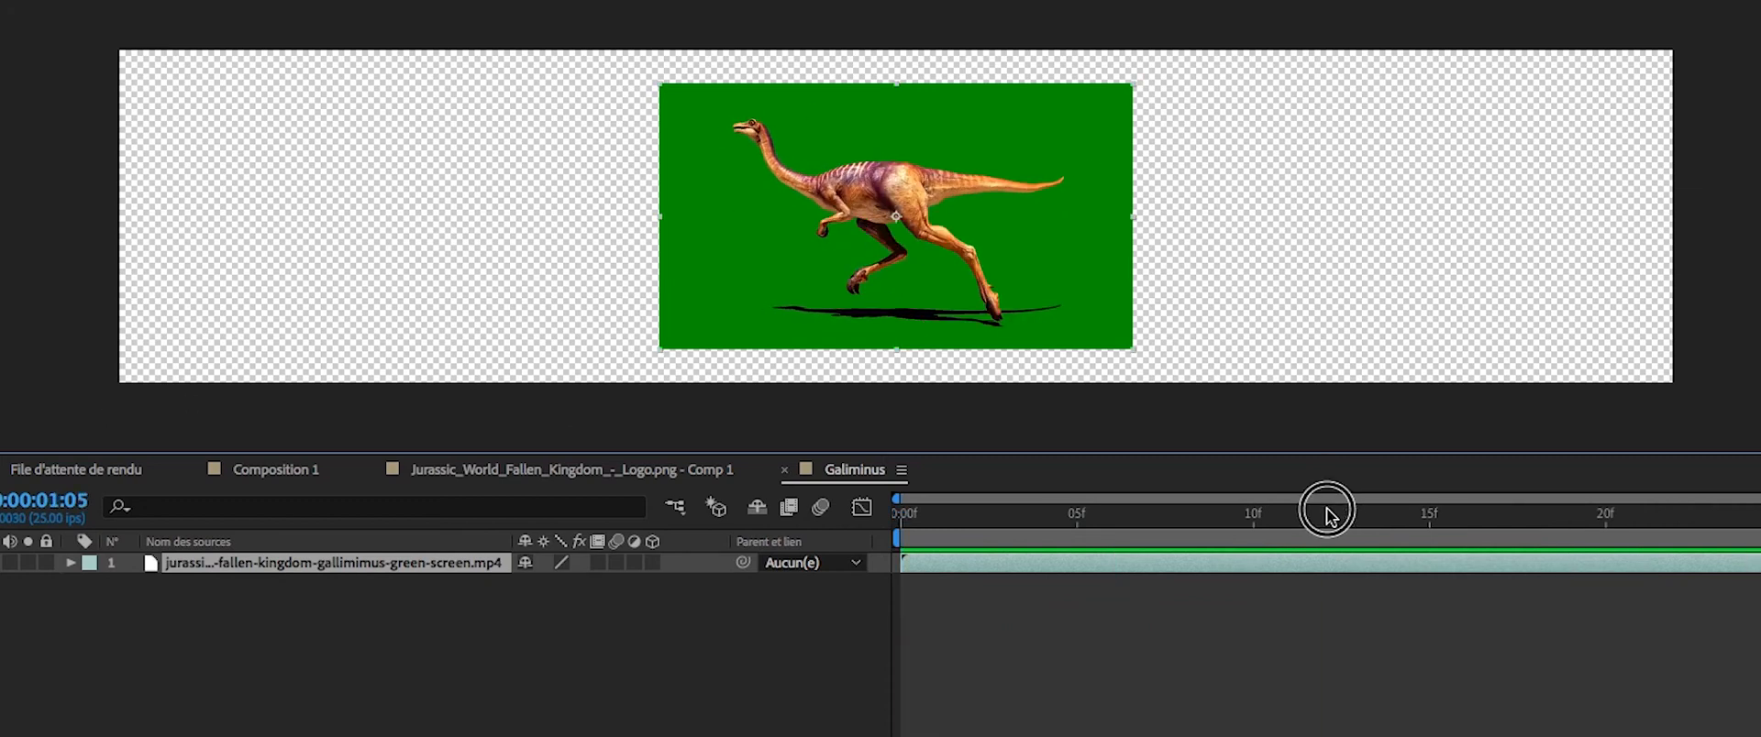
Make the gallimimus layer 3D and set its Rotation Y to 180° so the dinosaur faces the other way.
left_click(264, 668)
left_click(334, 563)
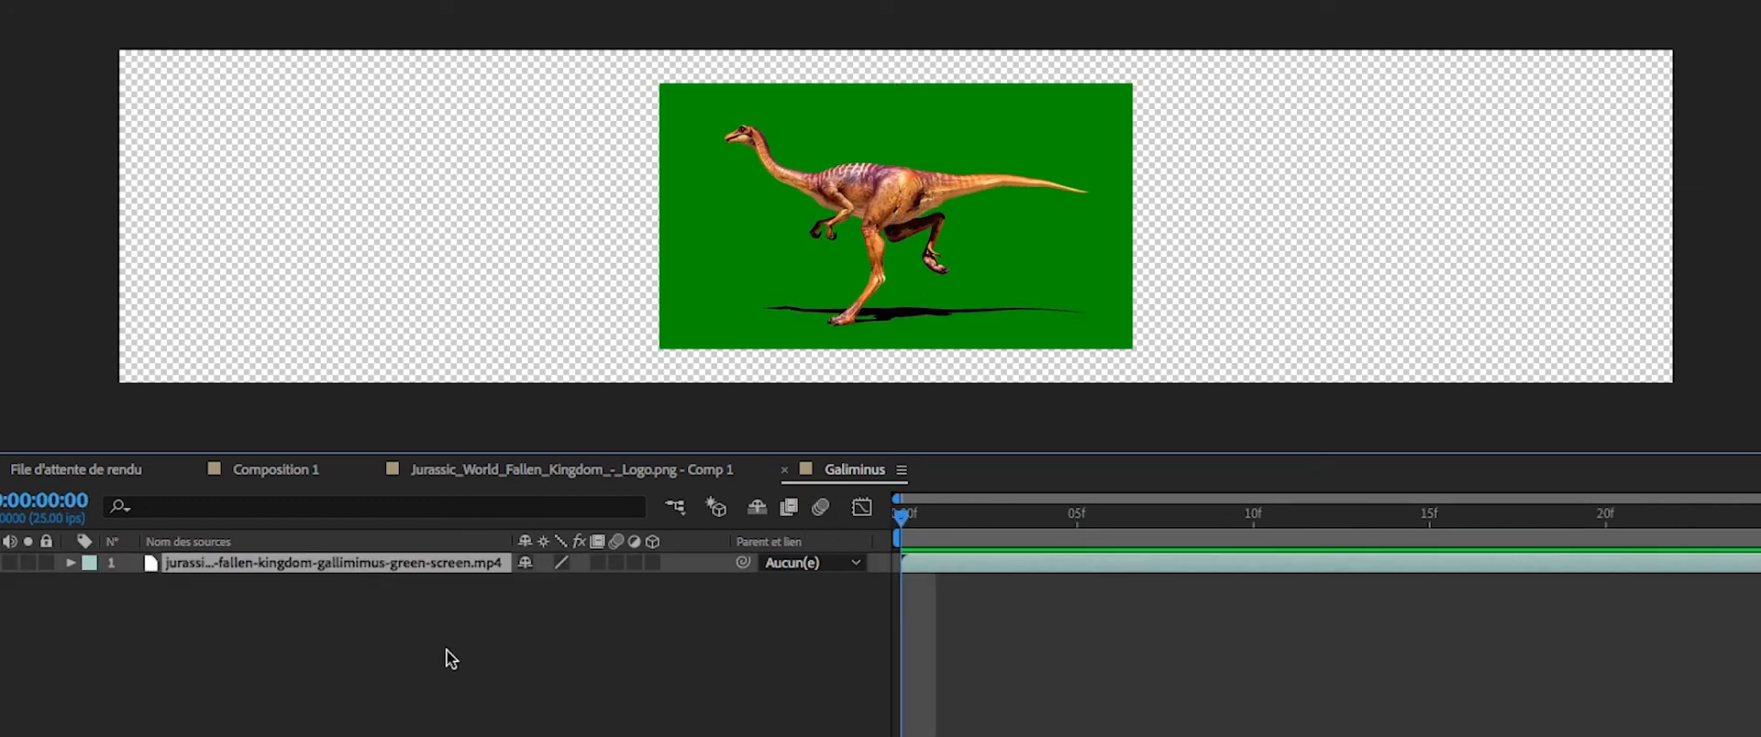
left_click(652, 562)
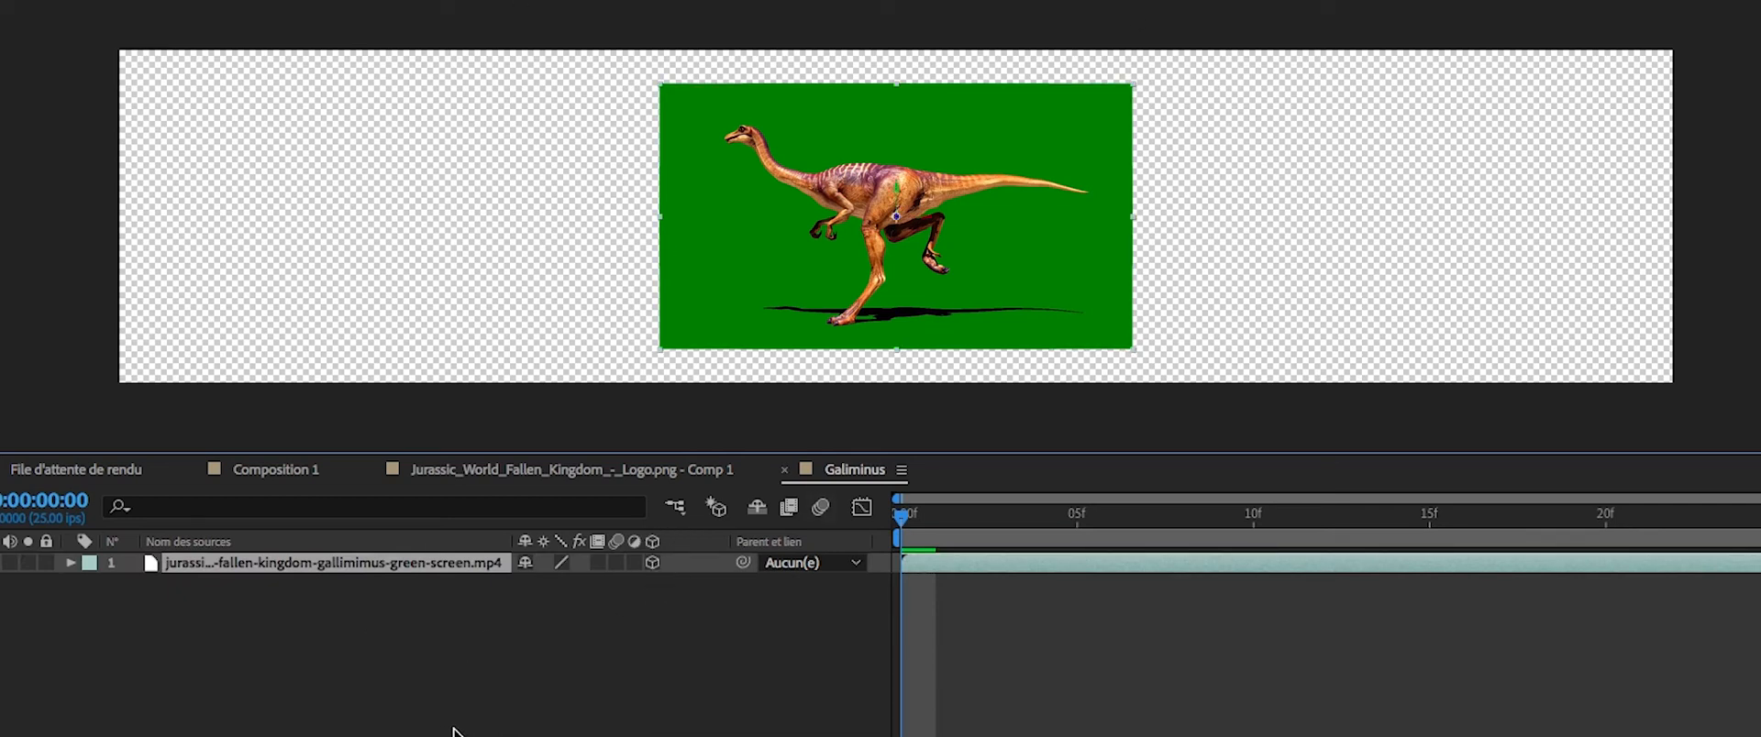
key("r")
left_click_drag(562, 628, 696, 625)
left_click(552, 624)
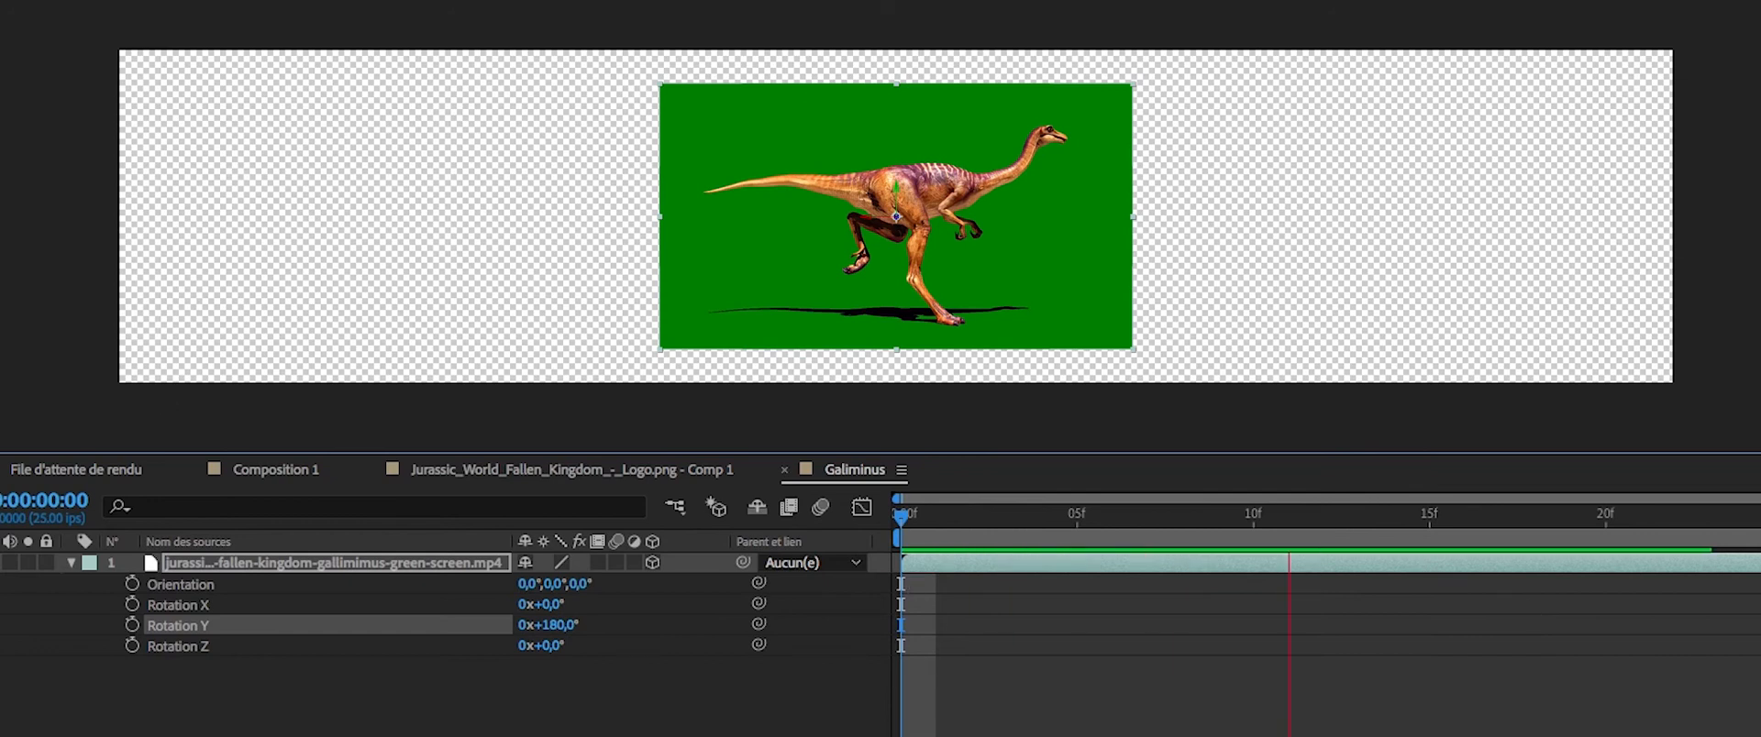
Set a Position keyframe on the gallimimus layer at 0:00:00:00.
left_click(912, 536)
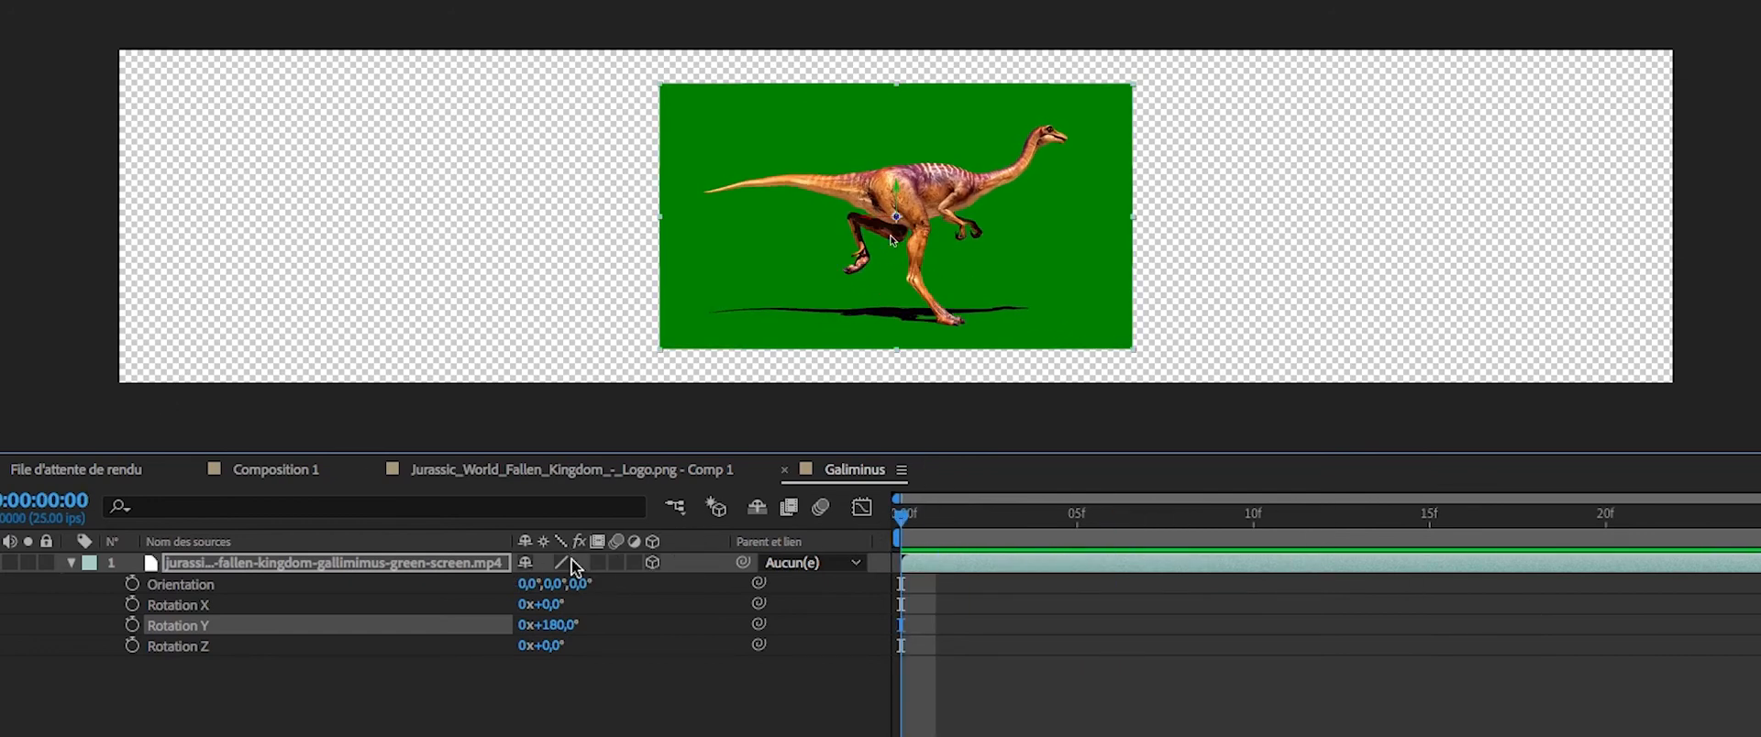
left_click(260, 559)
key("p")
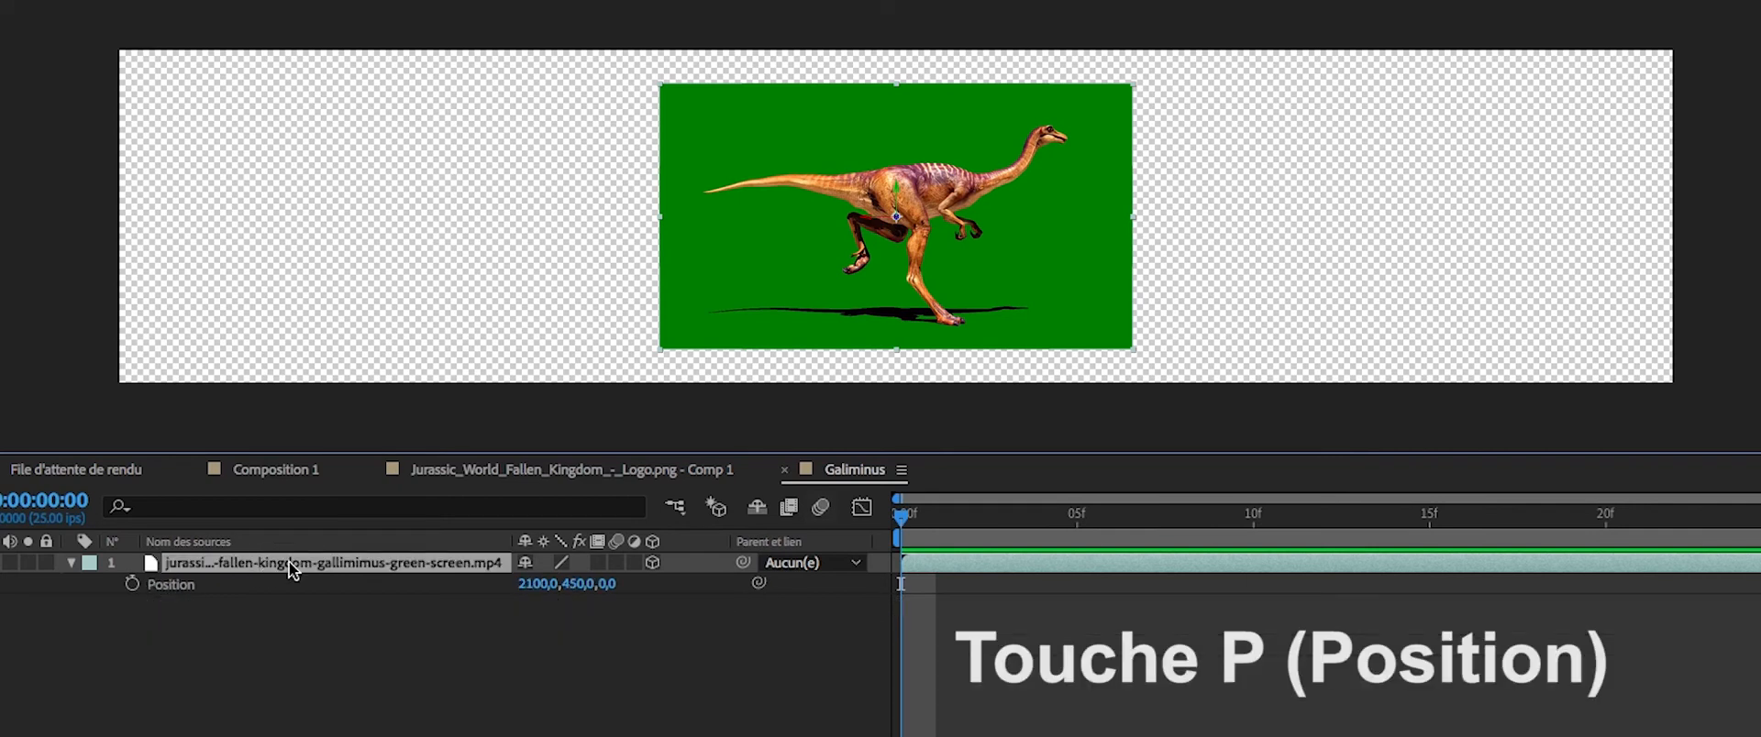
left_click(133, 583)
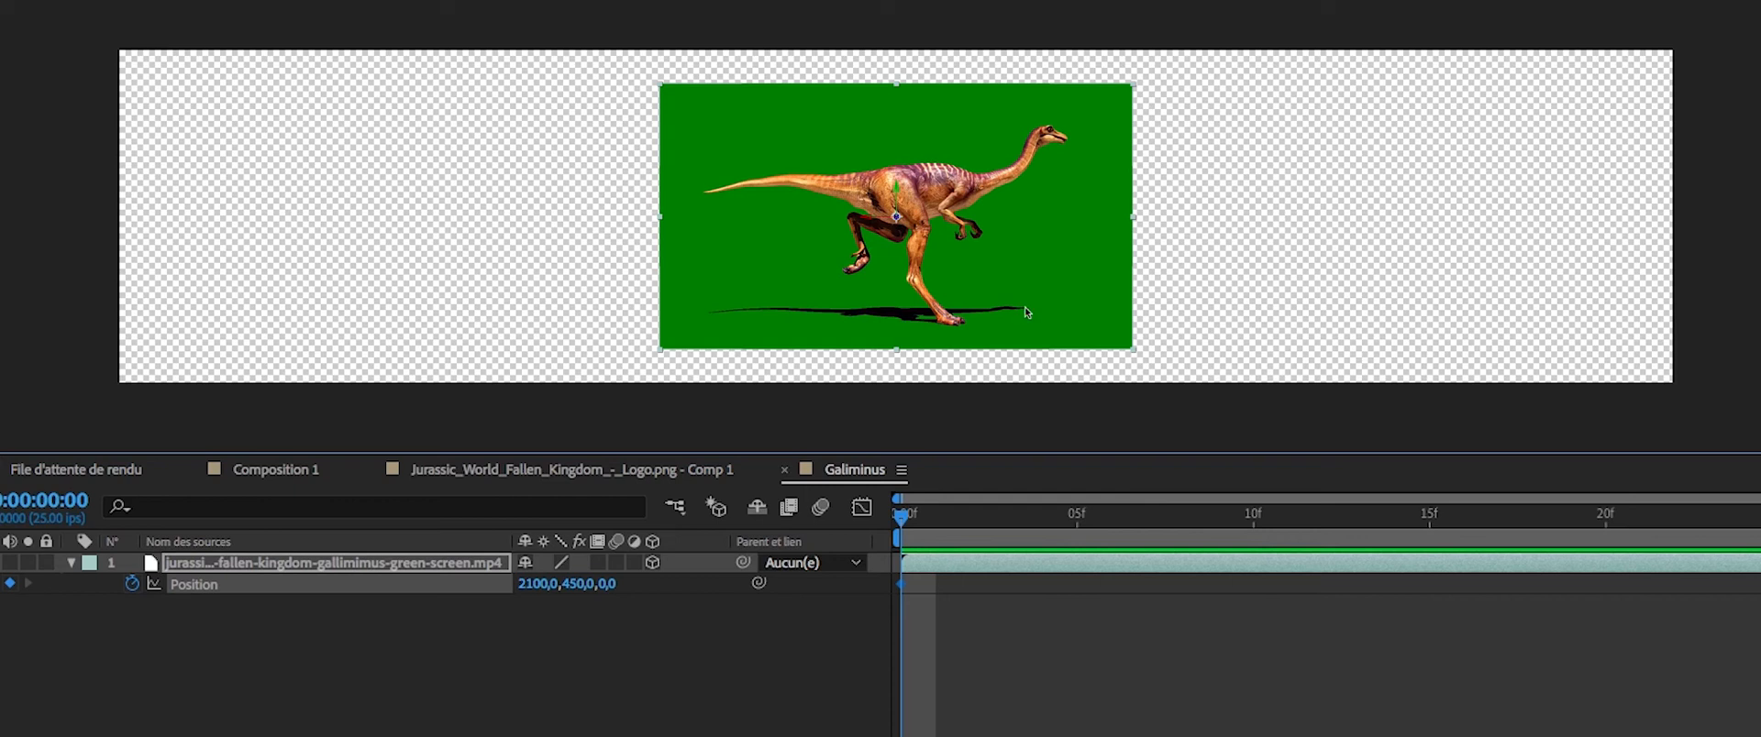
Animate the gallimimus layer's Position from X -656 outside the frame at 0:00:00:00 to beyond the opposite edge at 0:00:03:08.
left_click_drag(872, 217, 0, 268)
left_click_drag(949, 511, 1724, 523)
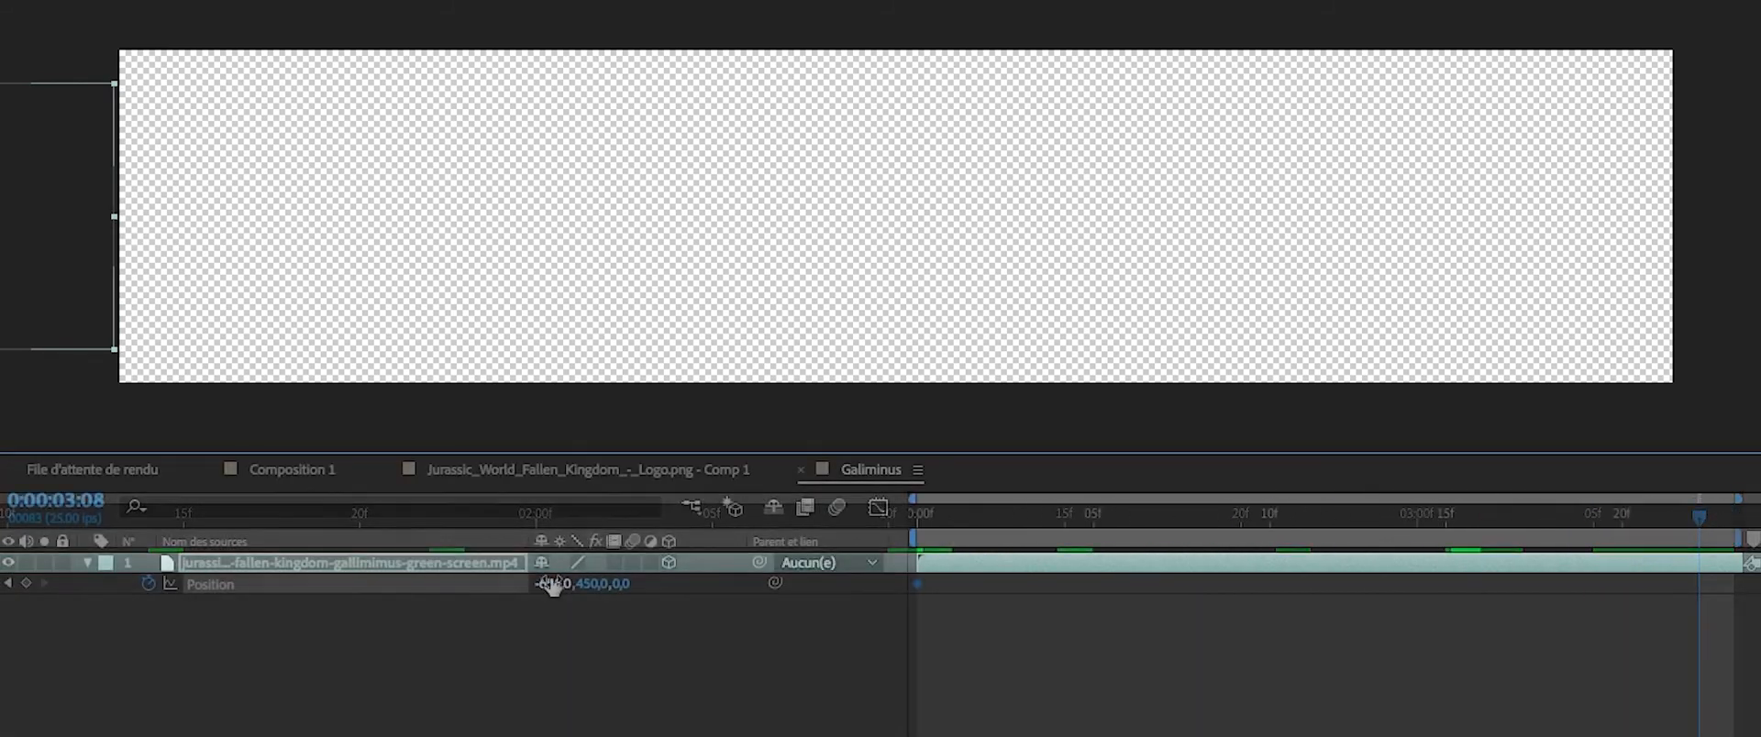
left_click_drag(554, 584, 1751, 600)
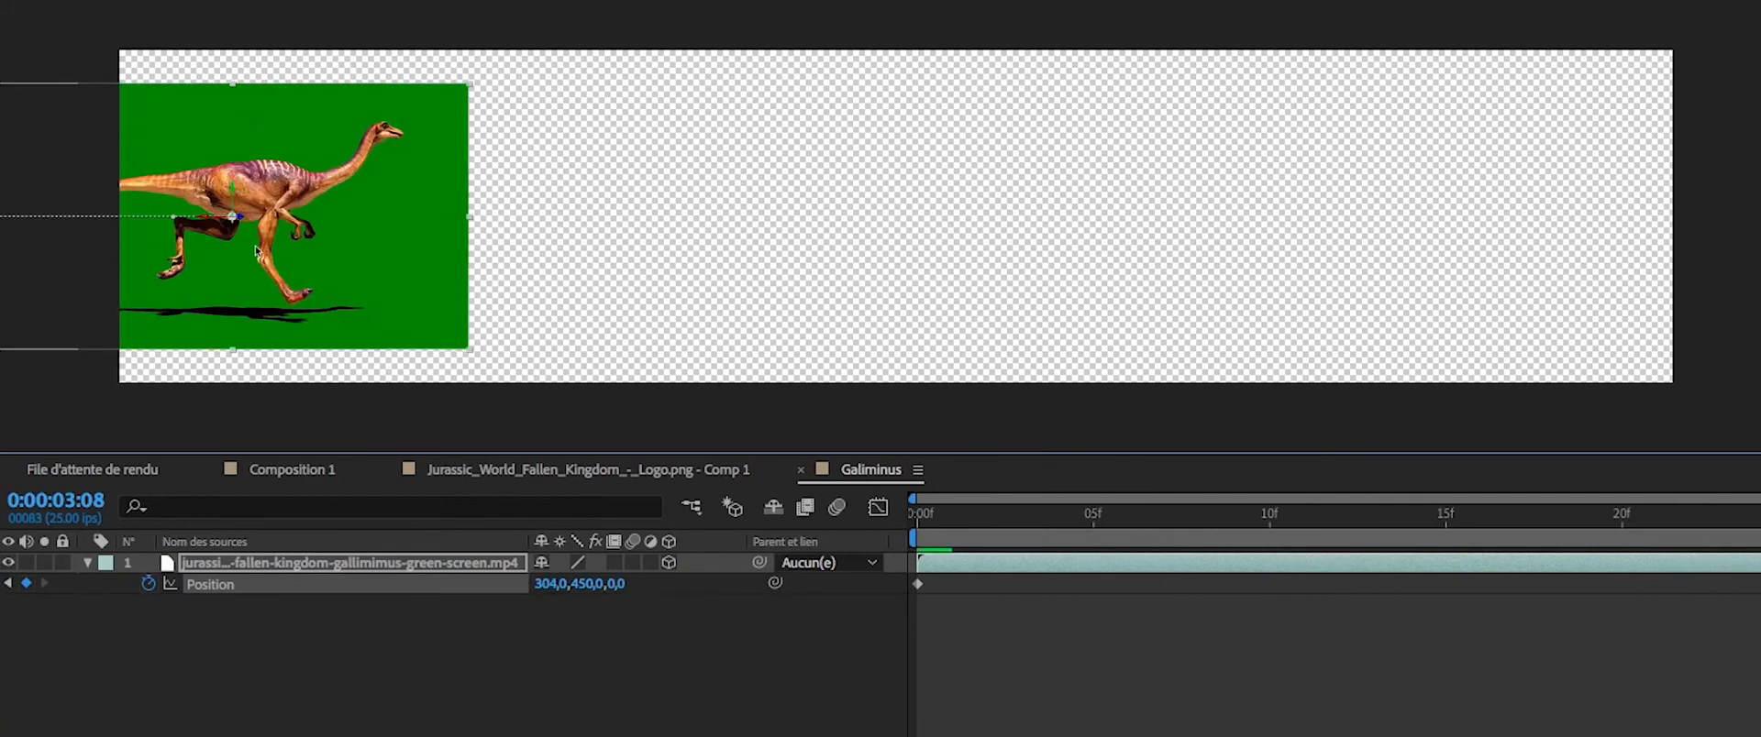
left_click_drag(210, 219, 1756, 224)
Play back and scrub the composition repeatedly to check the gallimimus's running speed and path across the whole frame.
left_click_drag(1164, 526, 638, 473)
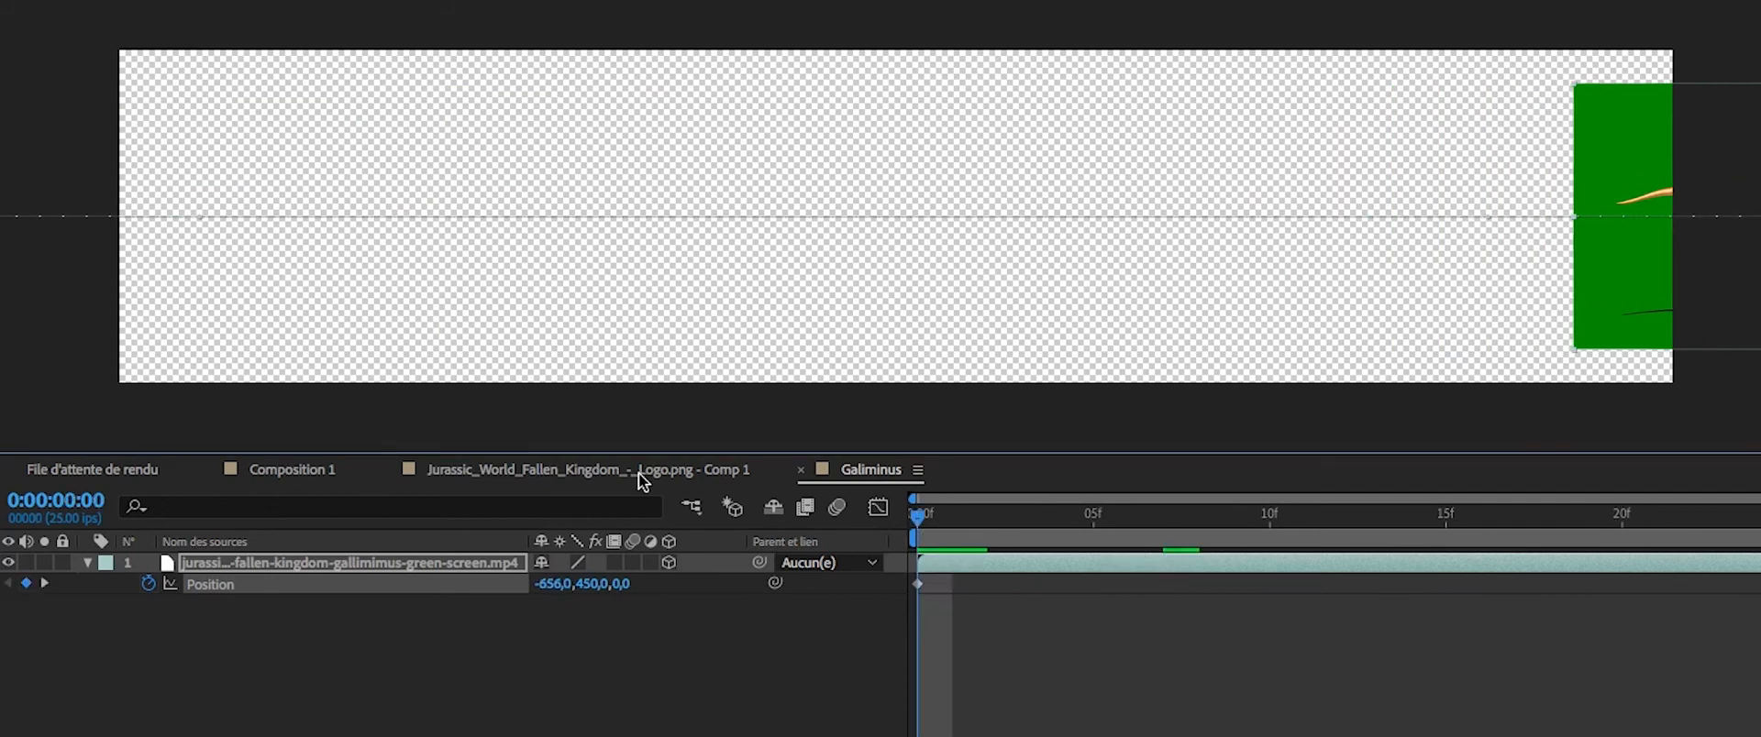
key("space")
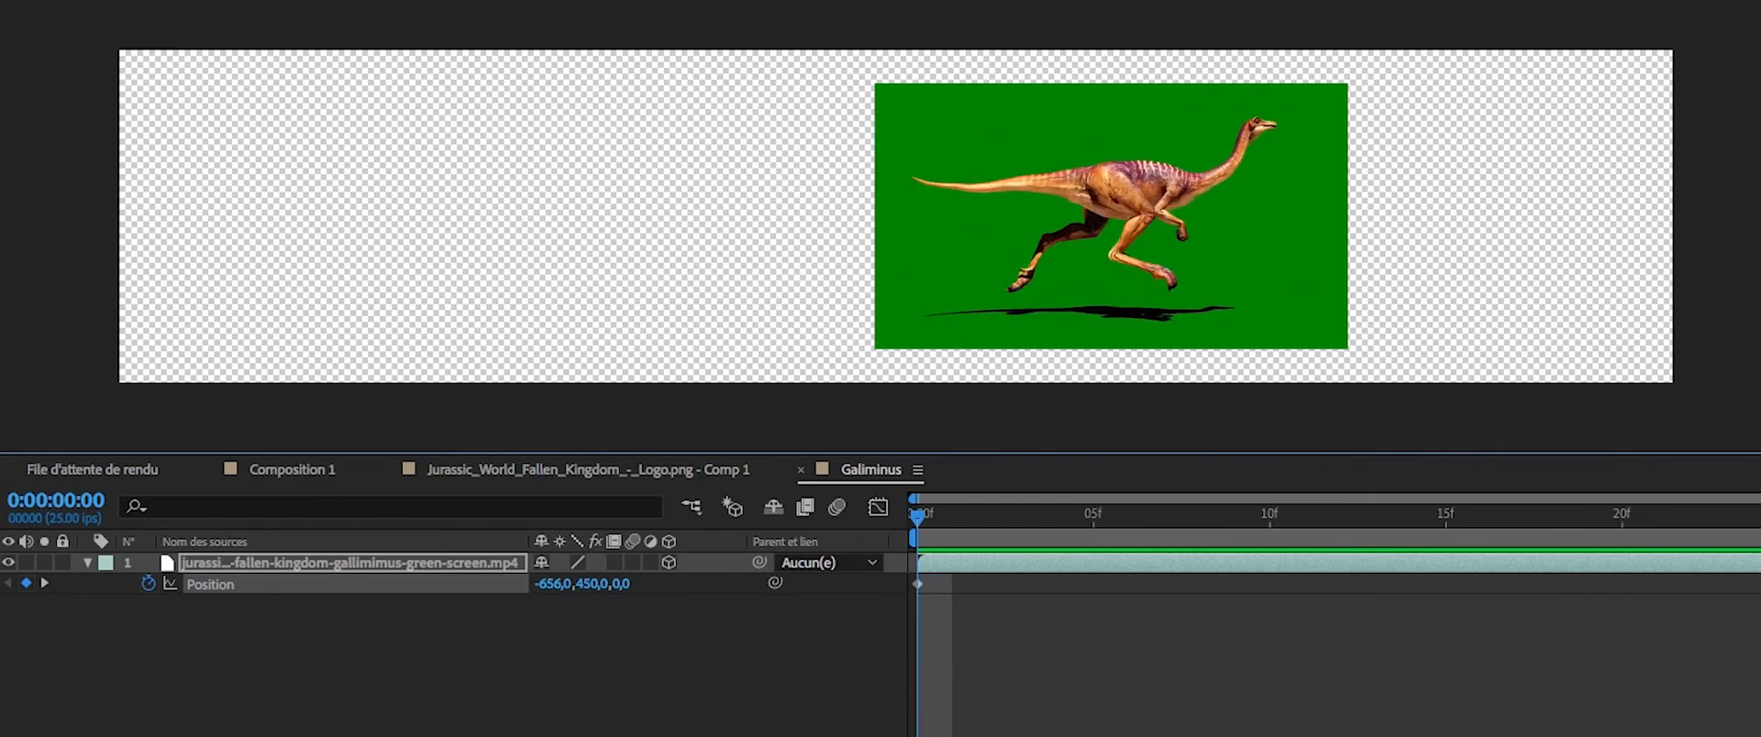
left_click(1141, 595)
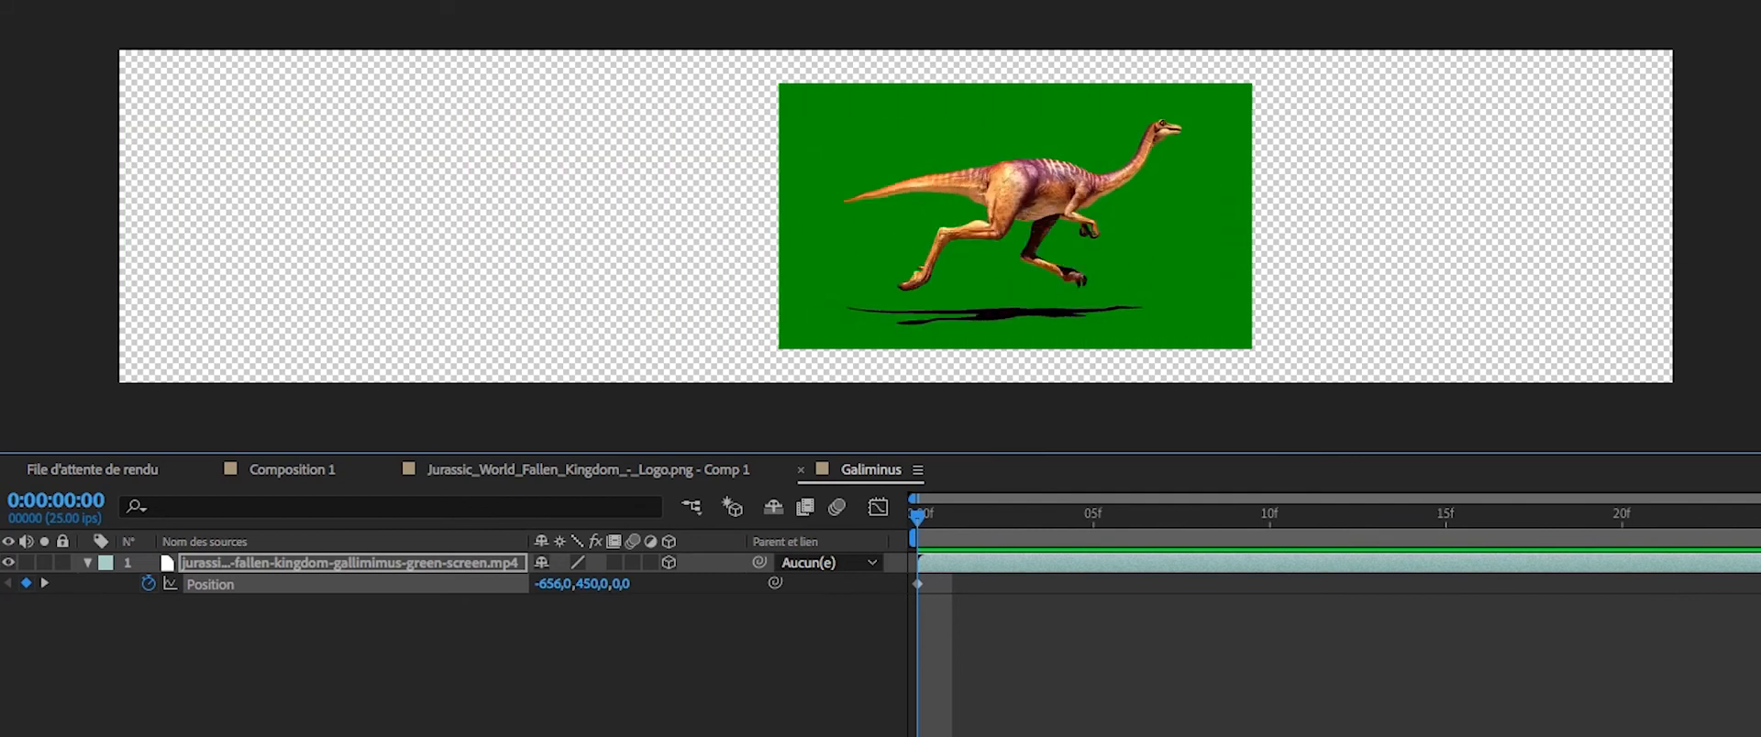
key("space")
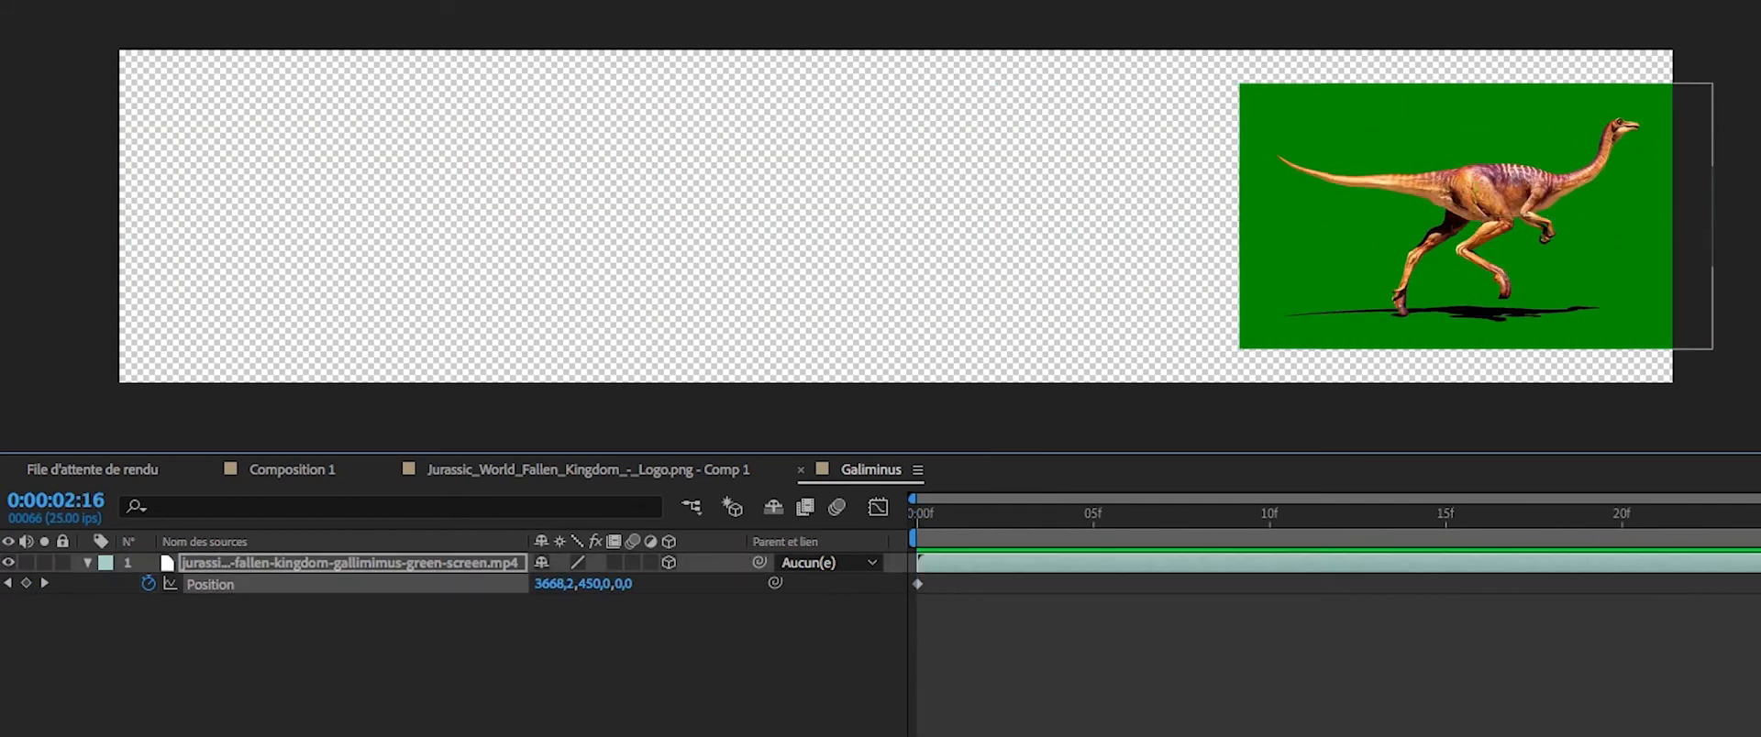
key("Home")
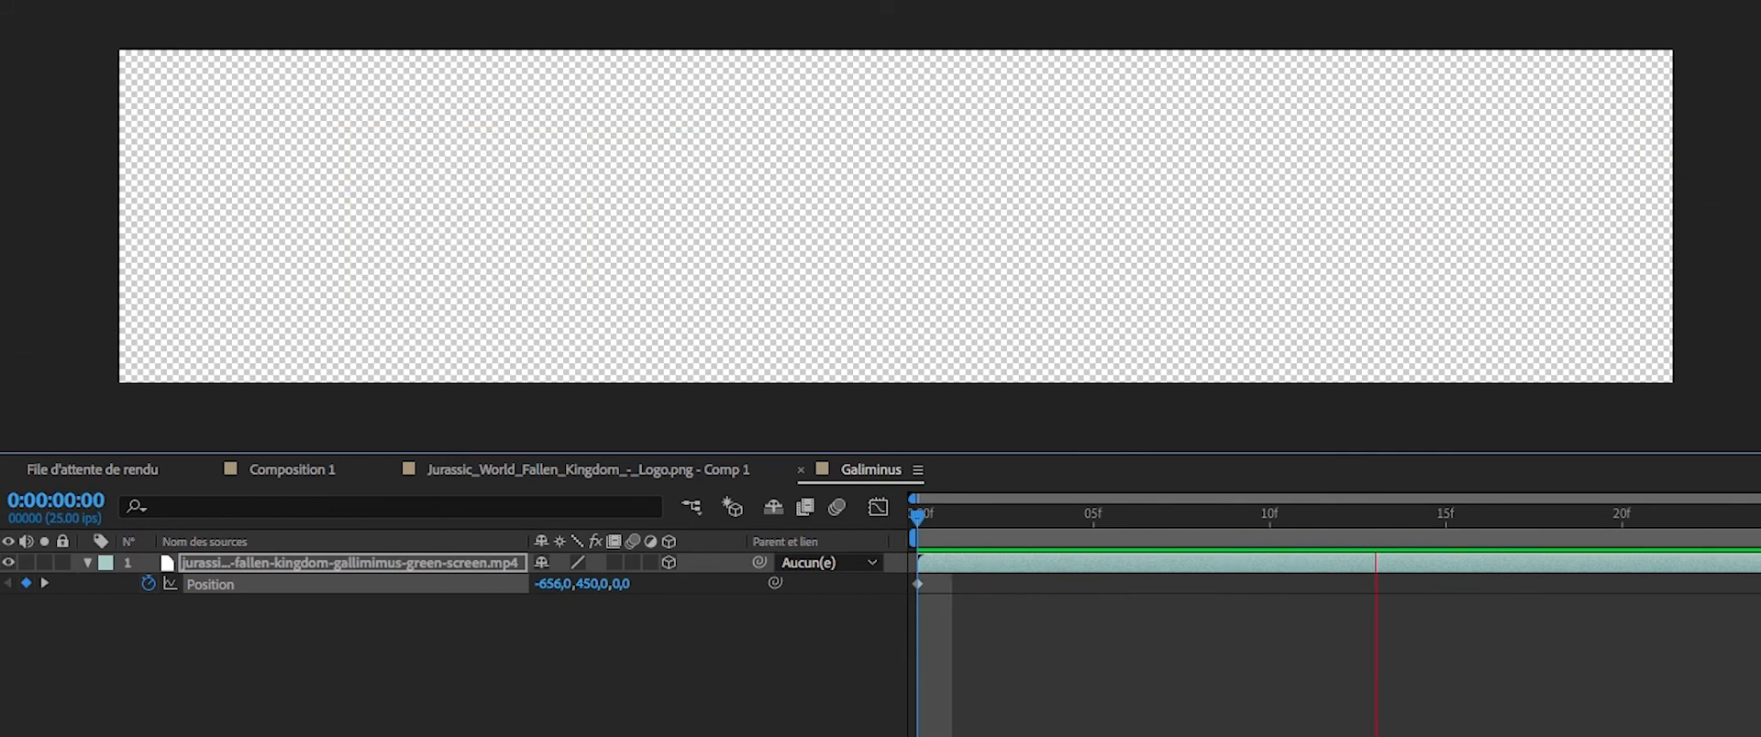
key("space")
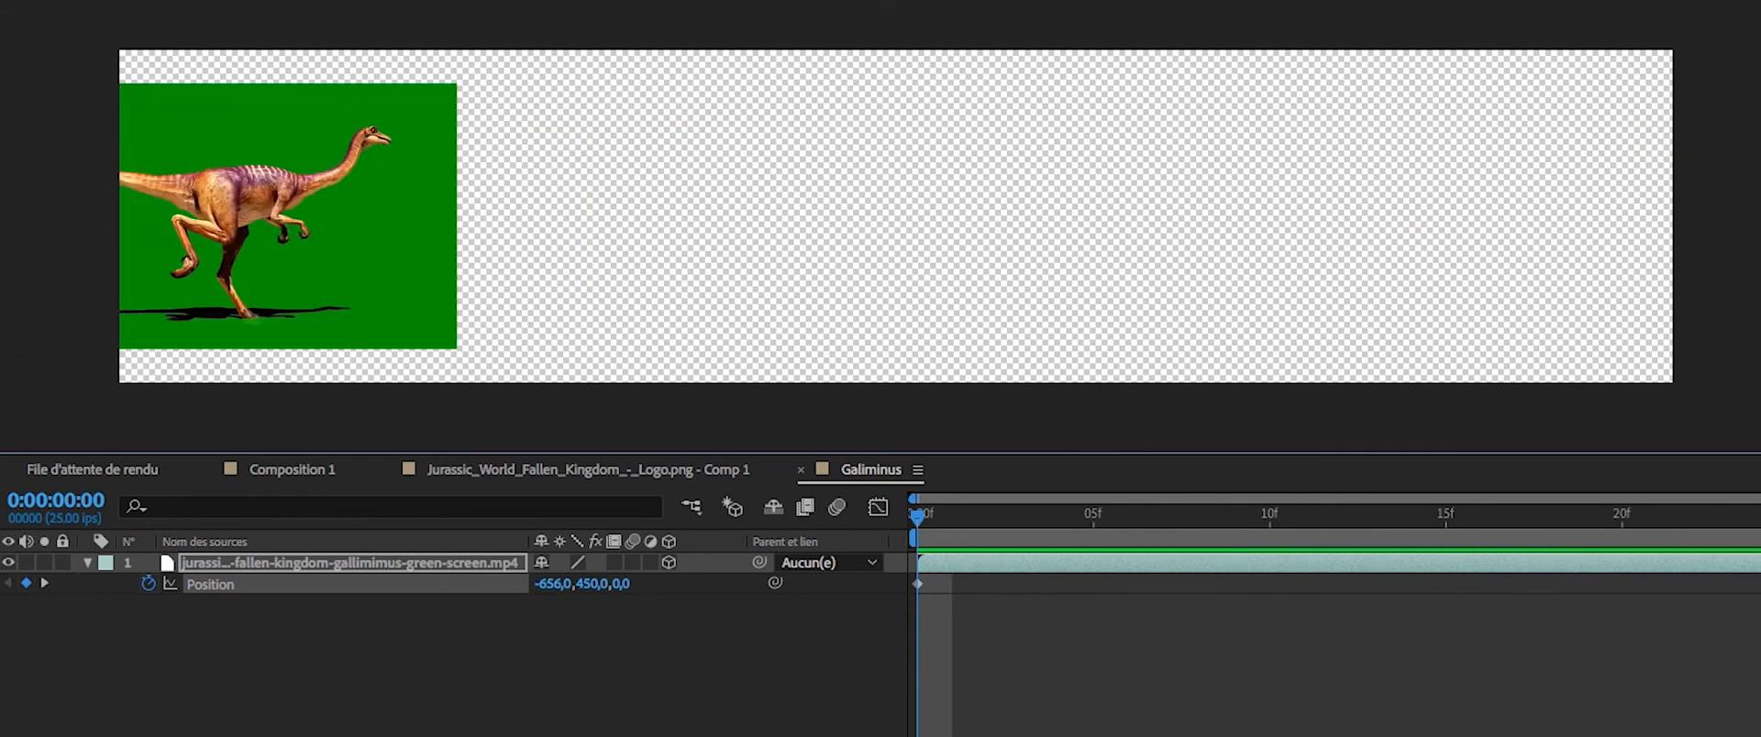
key("space")
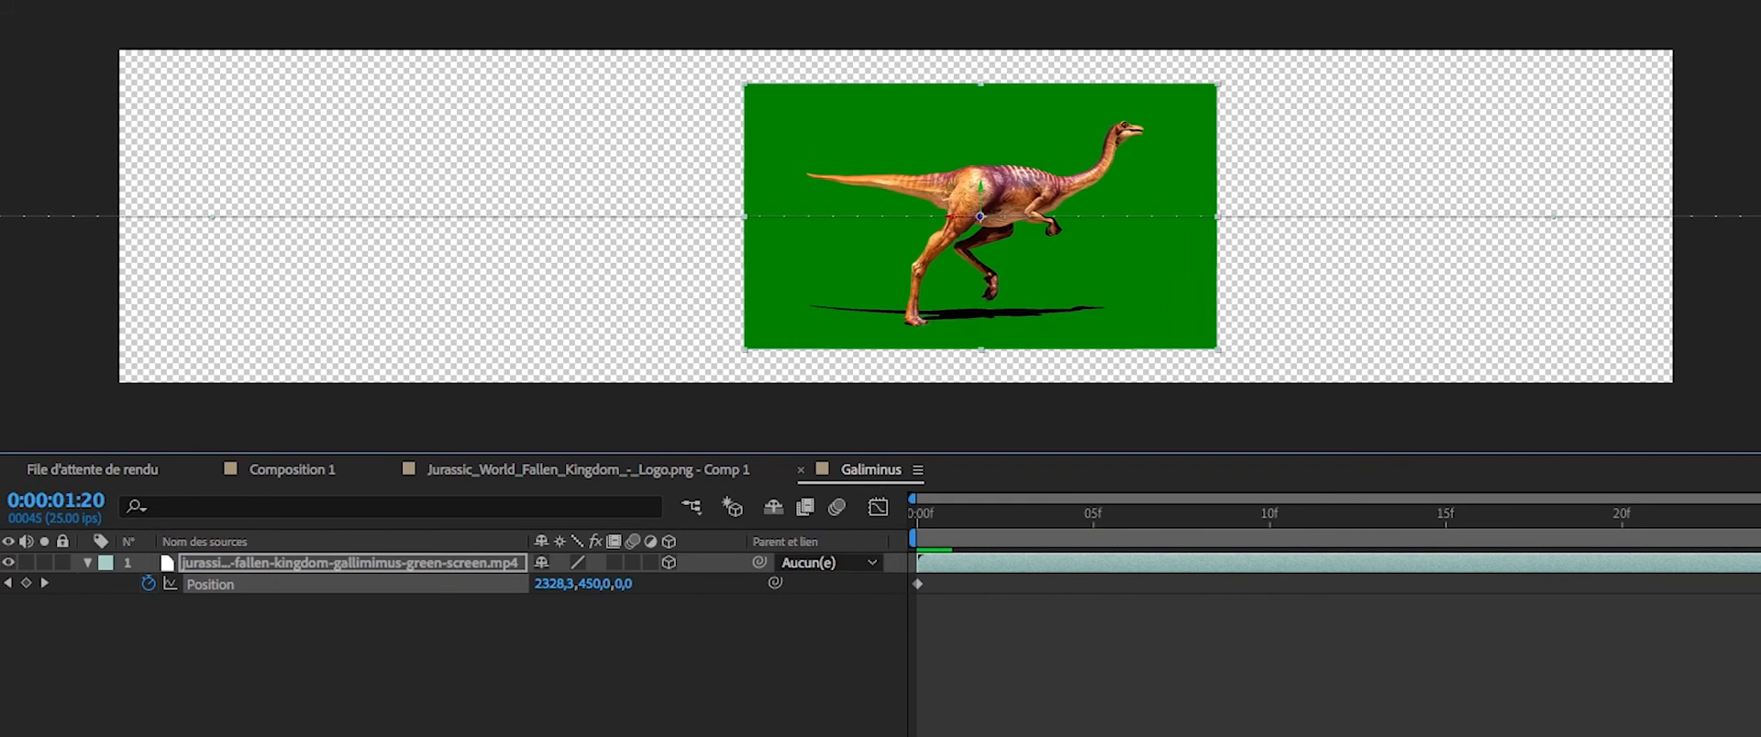
key("shift+Page_Down")
key("shift+Page_Down")
left_click_drag(1646, 553, 798, 580)
key("space")
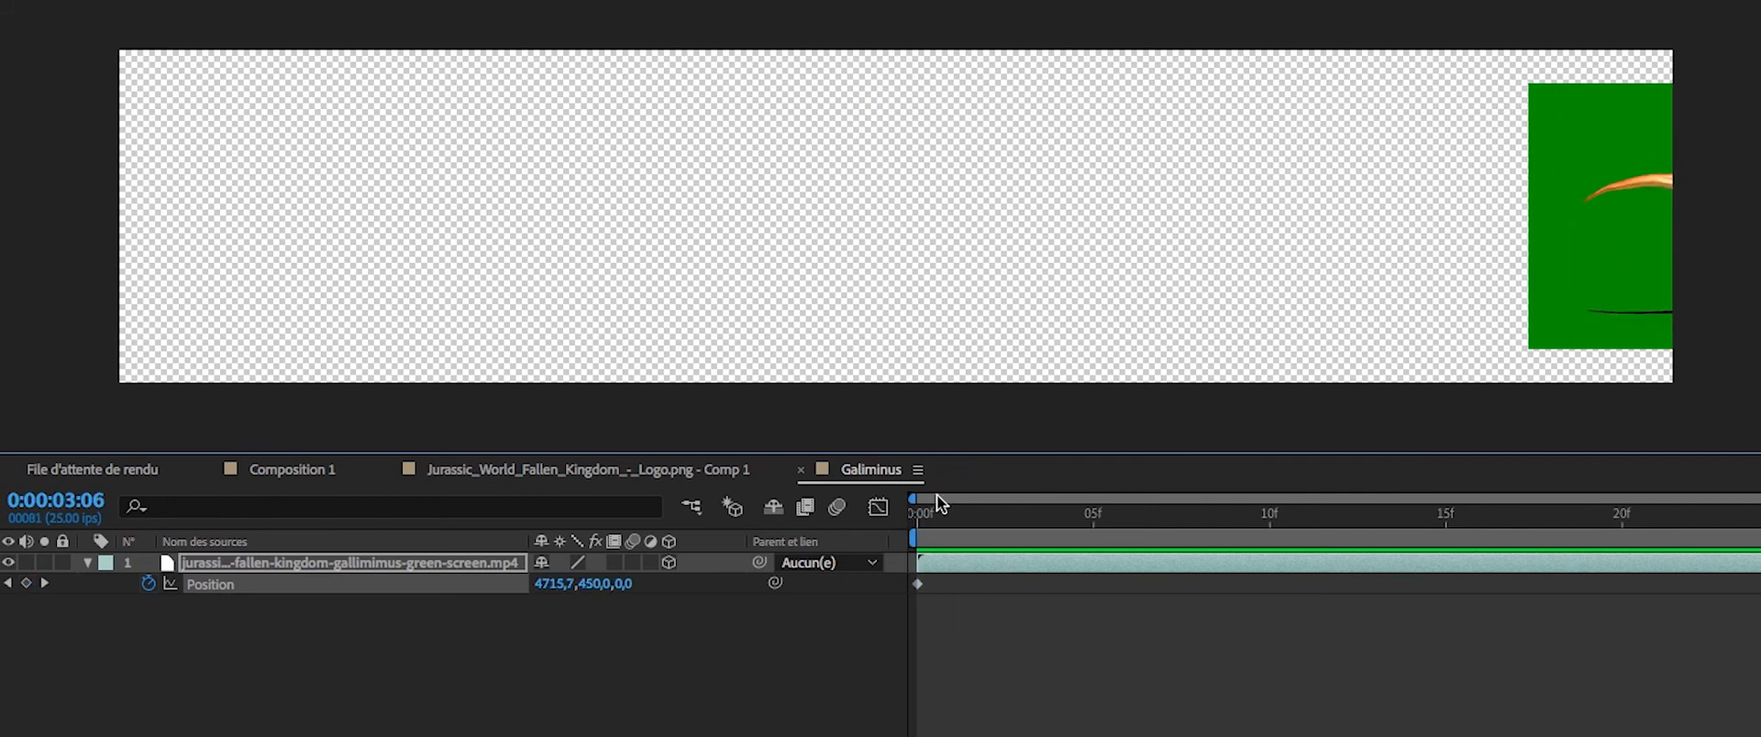
left_click_drag(941, 514, 800, 579)
Apply Keylight (1.2) to the gallimimus layer, sample the green background as its Screen Colour and check the keyed run.
left_click_drag(1108, 517, 1760, 523)
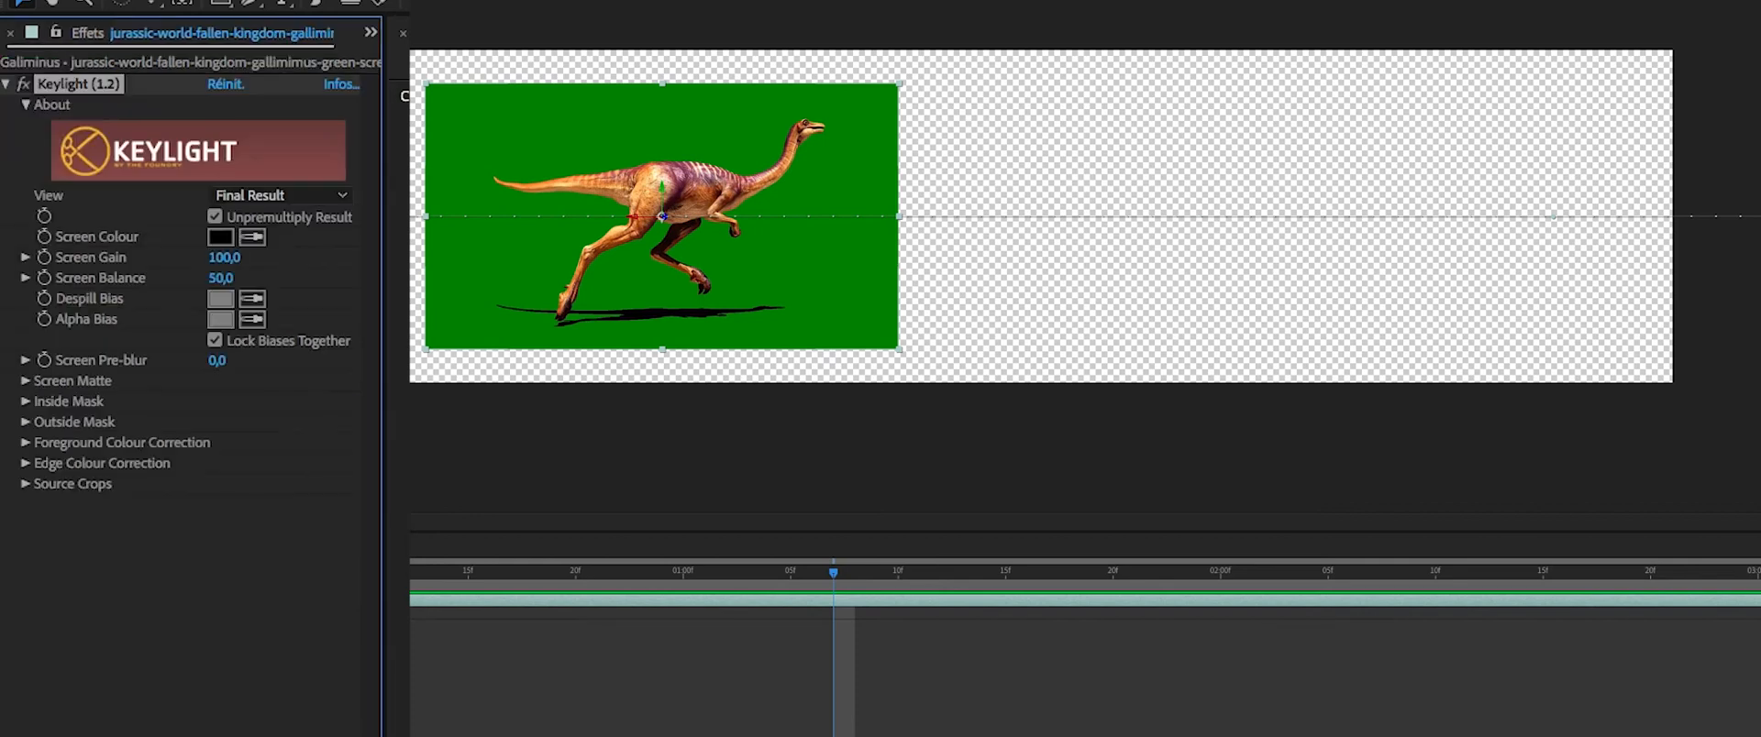
left_click(257, 239)
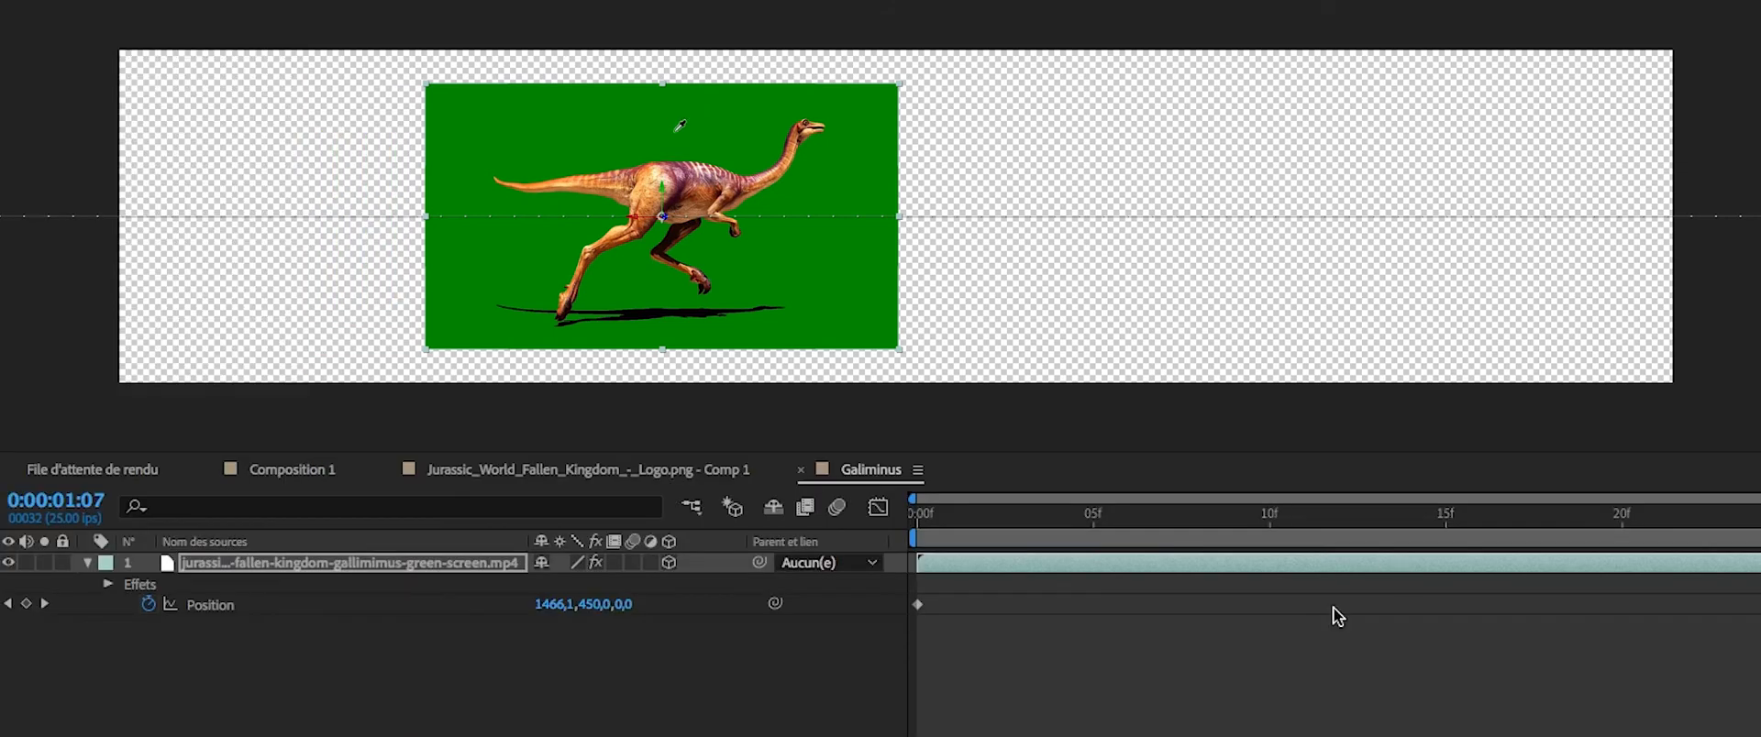
left_click(402, 549)
key("Home")
key("space")
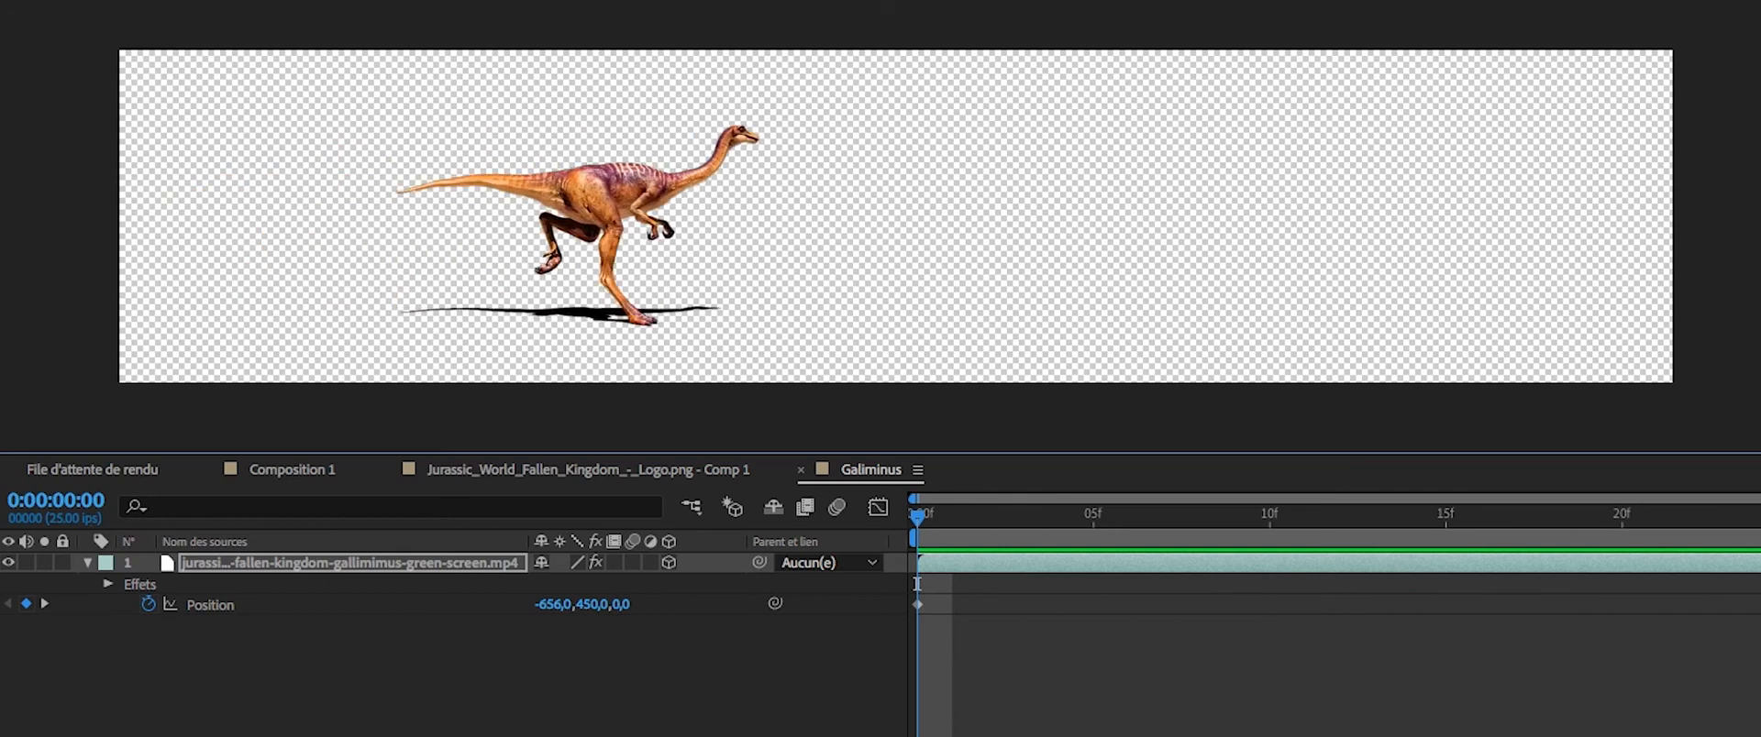
left_click(1153, 543)
left_click_drag(1153, 543, 801, 542)
left_click(223, 673)
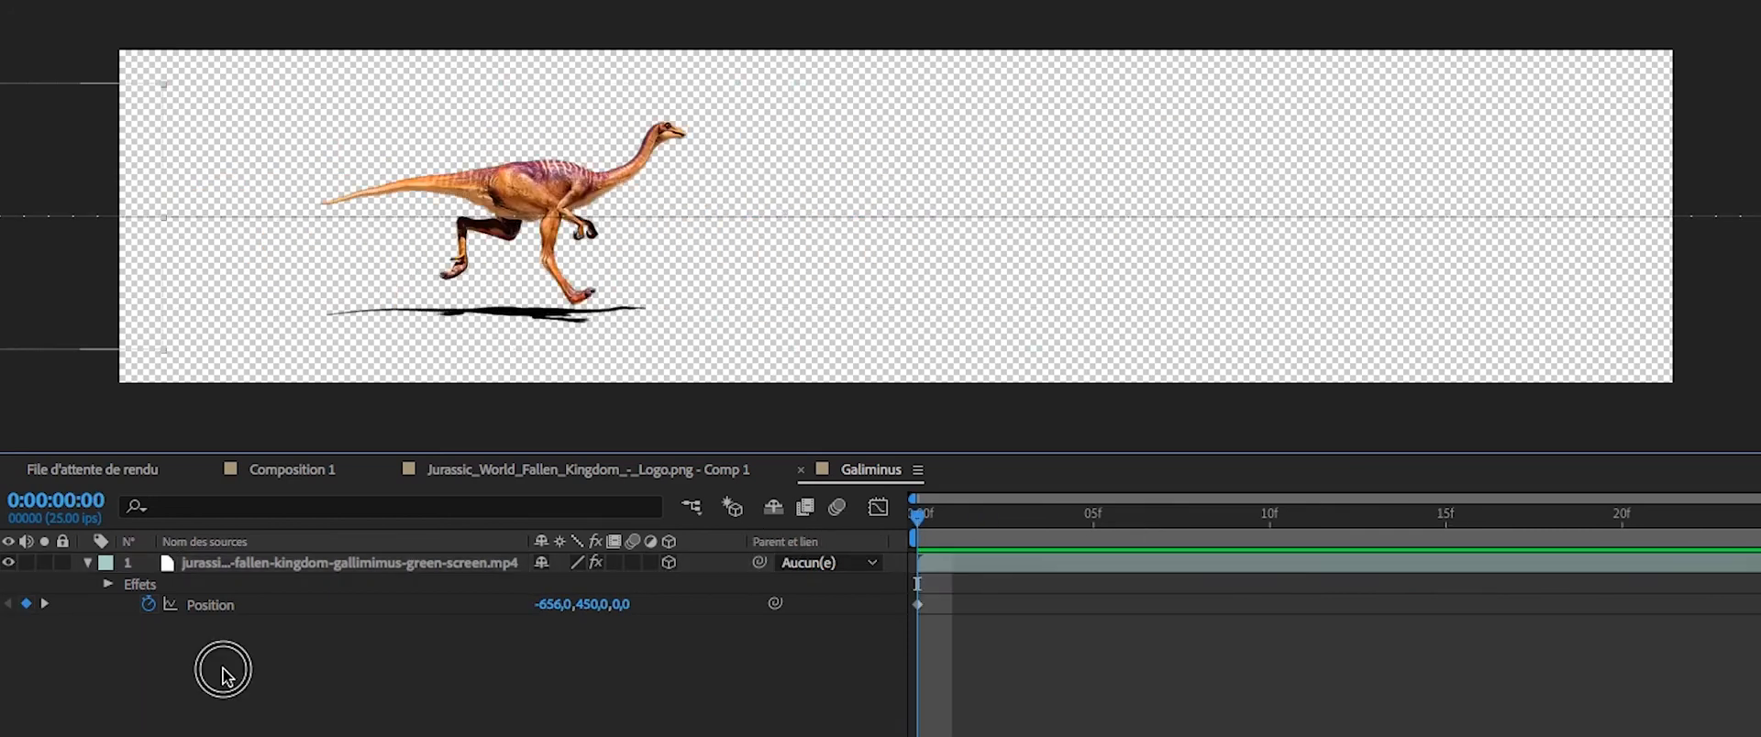
Duplicate the gallimimus layer and shift the copy in time so it starts at 0:00:00:10.
left_click(301, 565)
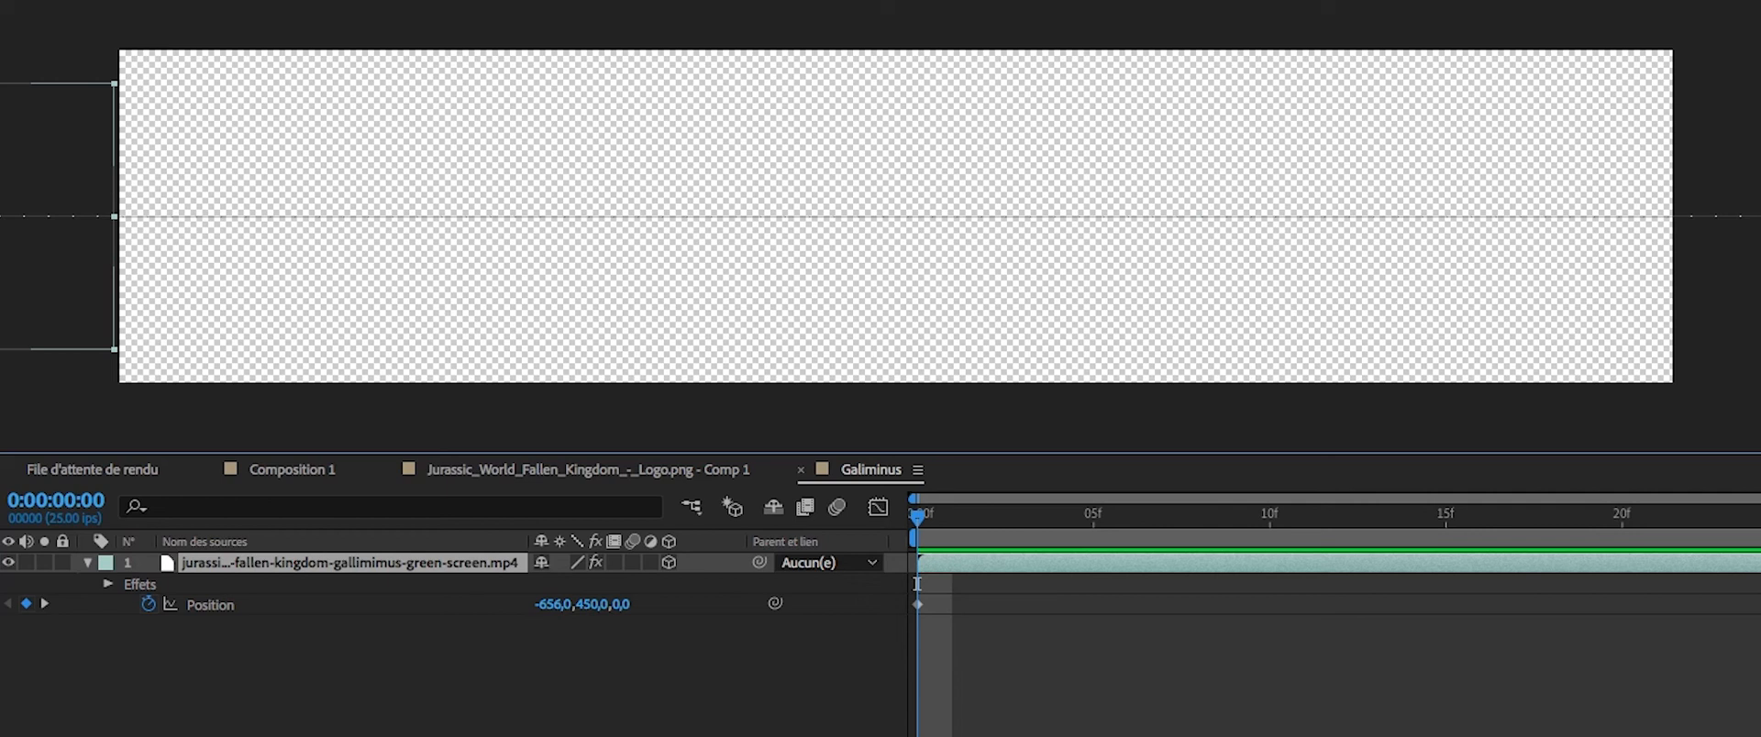
key("ctrl+d")
left_click_drag(1051, 530, 1586, 518)
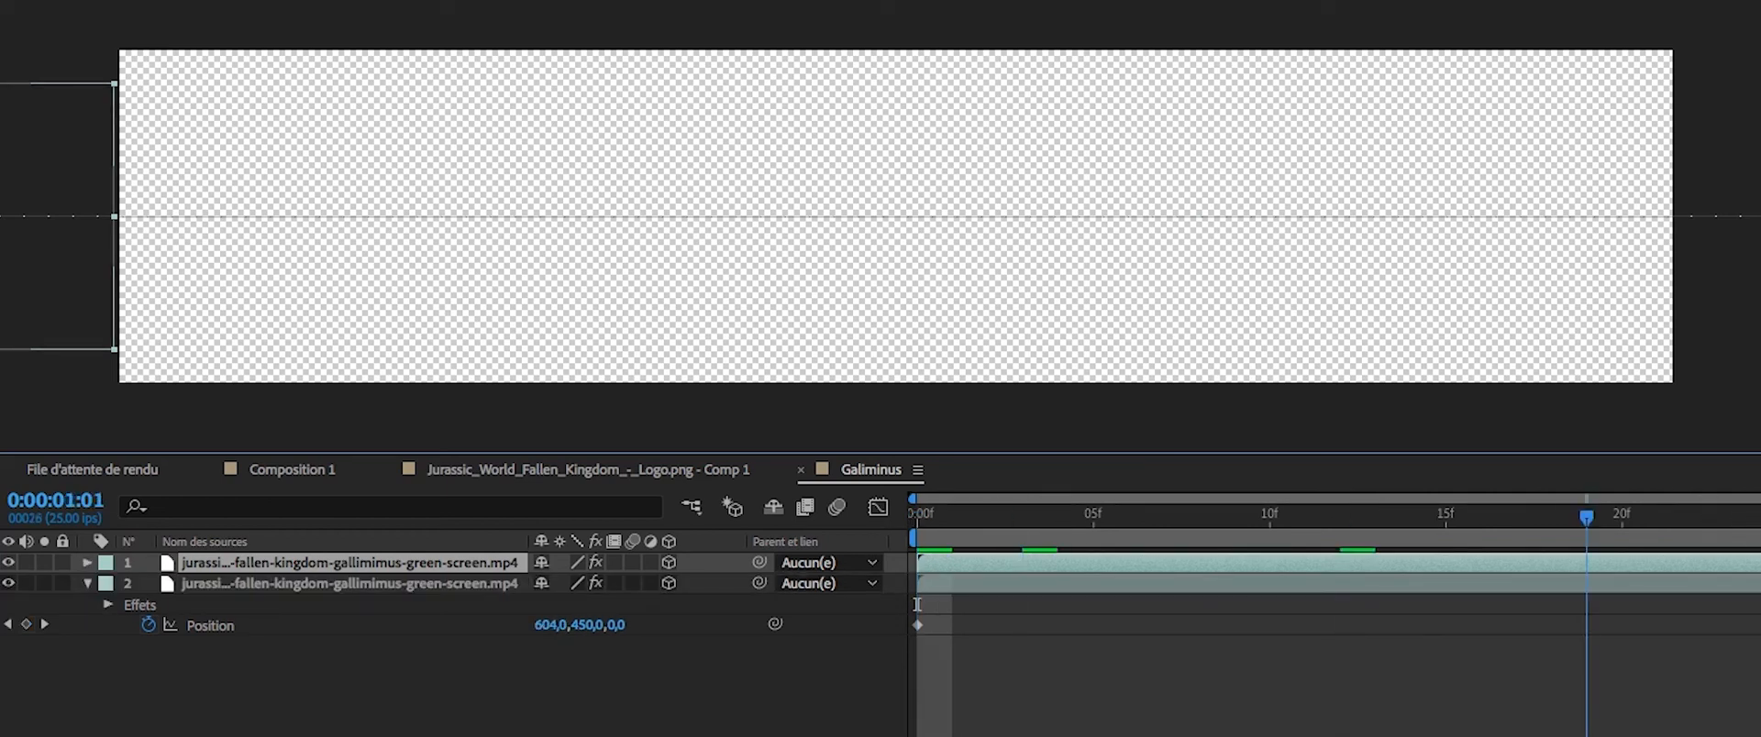
key("Page_Up")
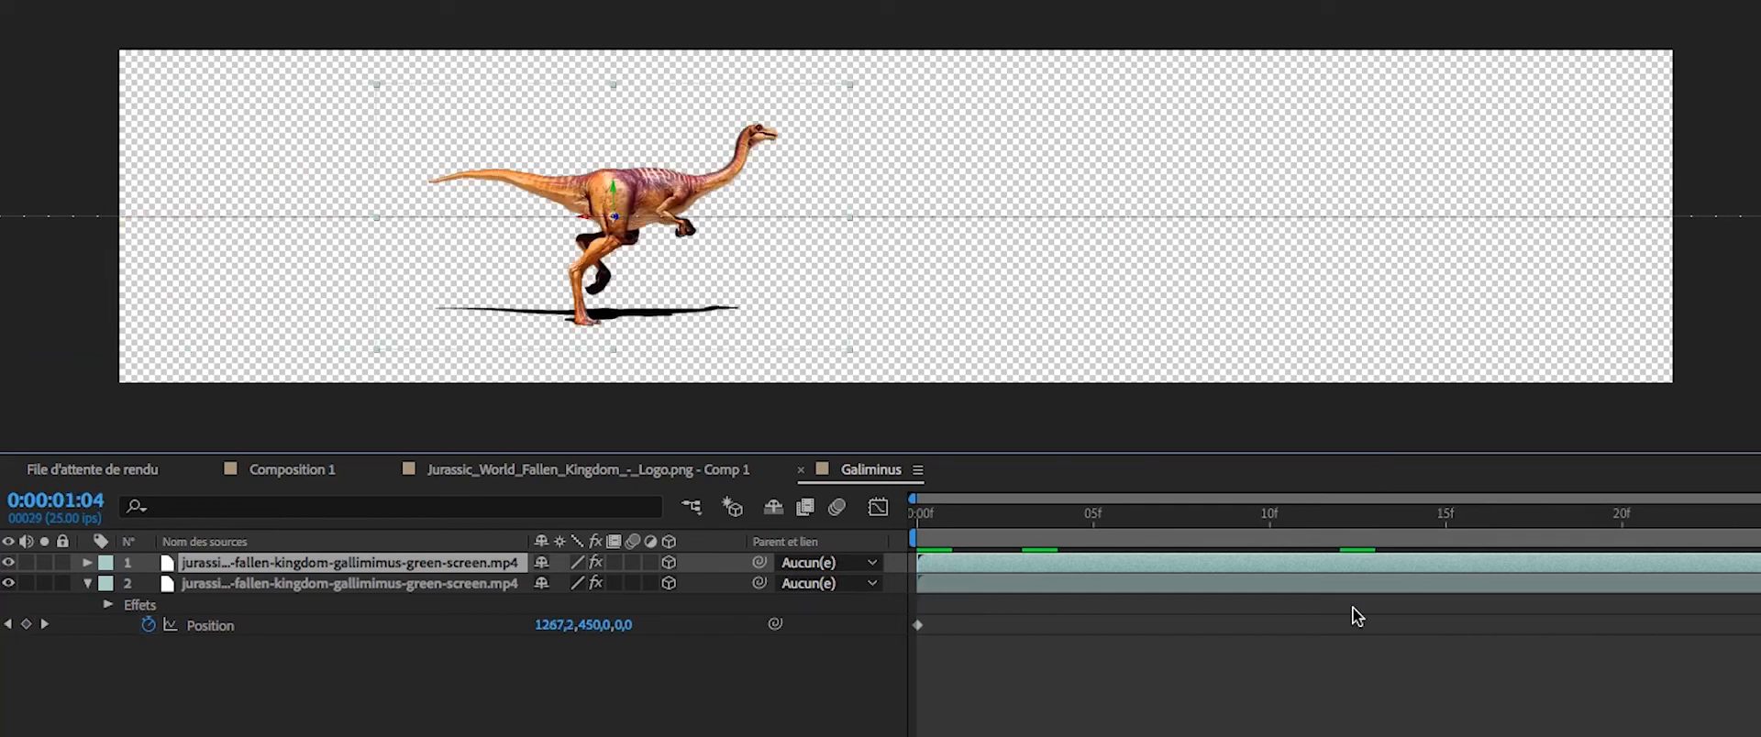
left_click_drag(1036, 562, 823, 538)
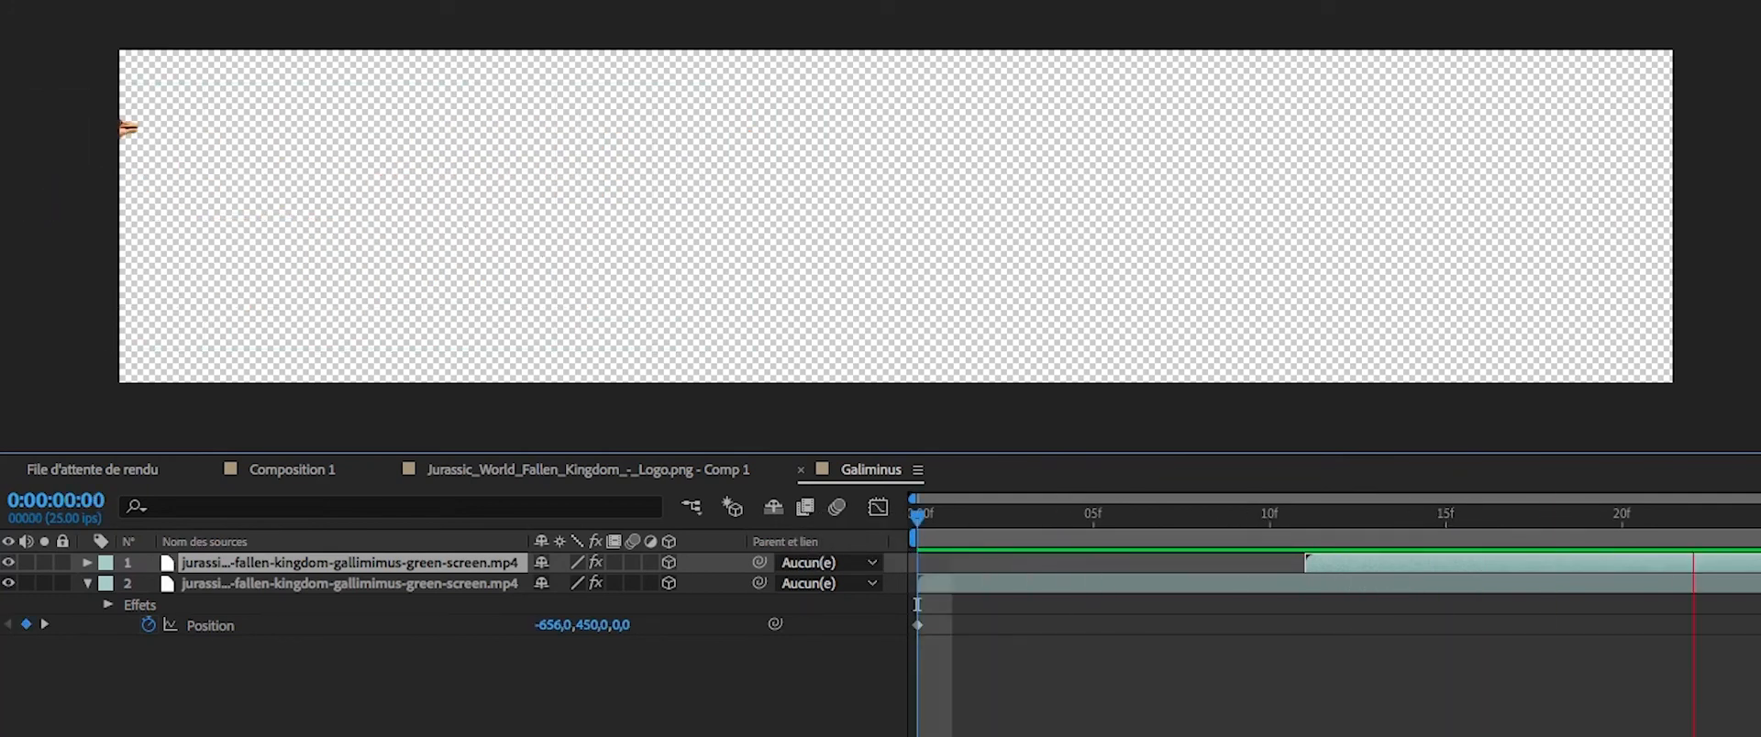
left_click_drag(1359, 529, 1760, 528)
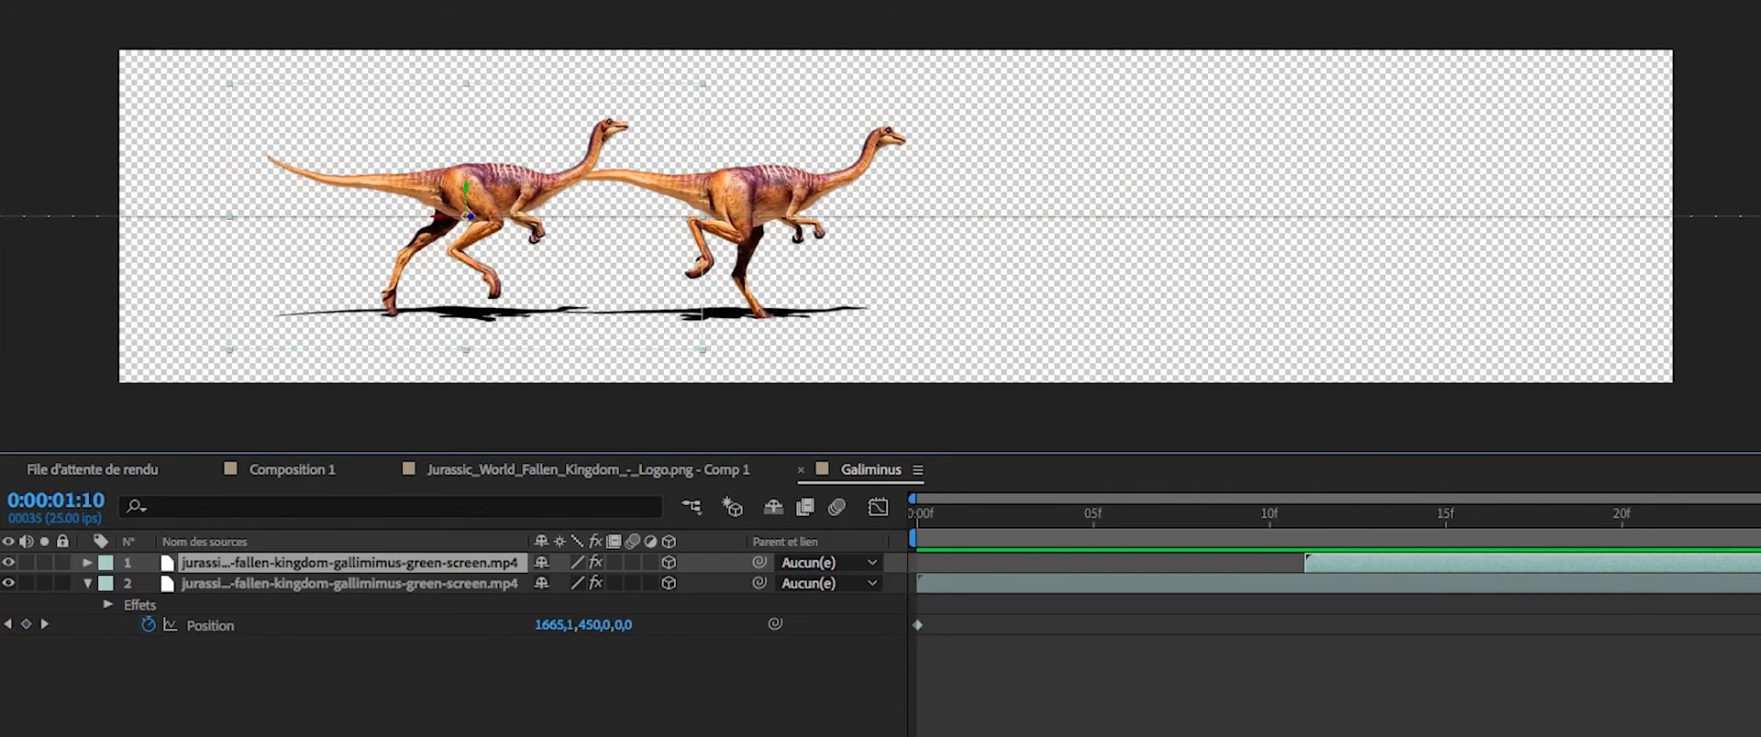
left_click(313, 668)
left_click(376, 565)
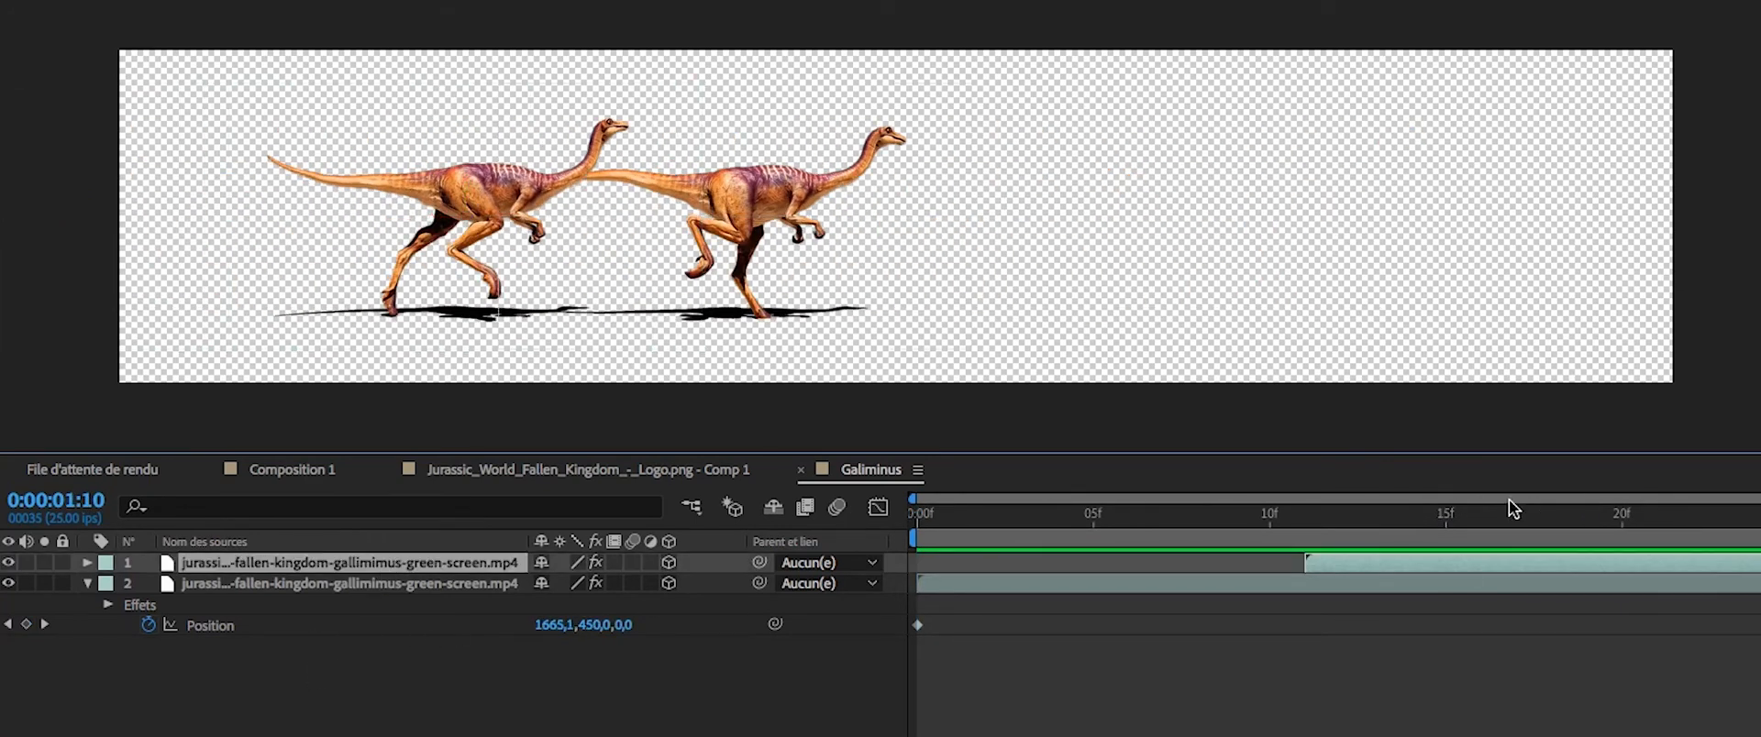
left_click_drag(1348, 532, 1658, 541)
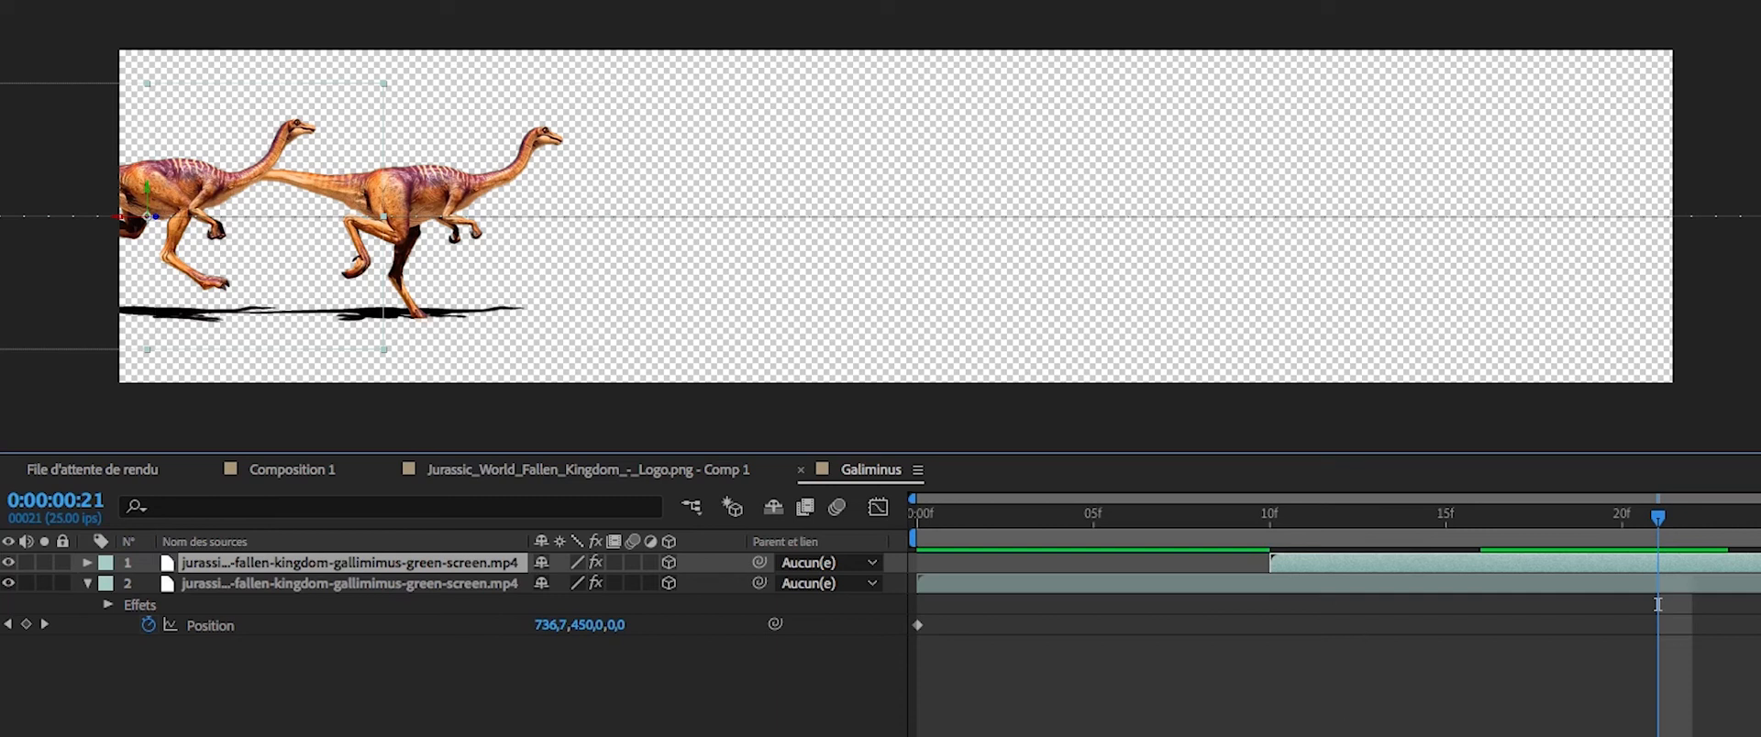
Set the copy's Position Z to -465 on its Position keyframes and check both dinosaurs running together.
key("p")
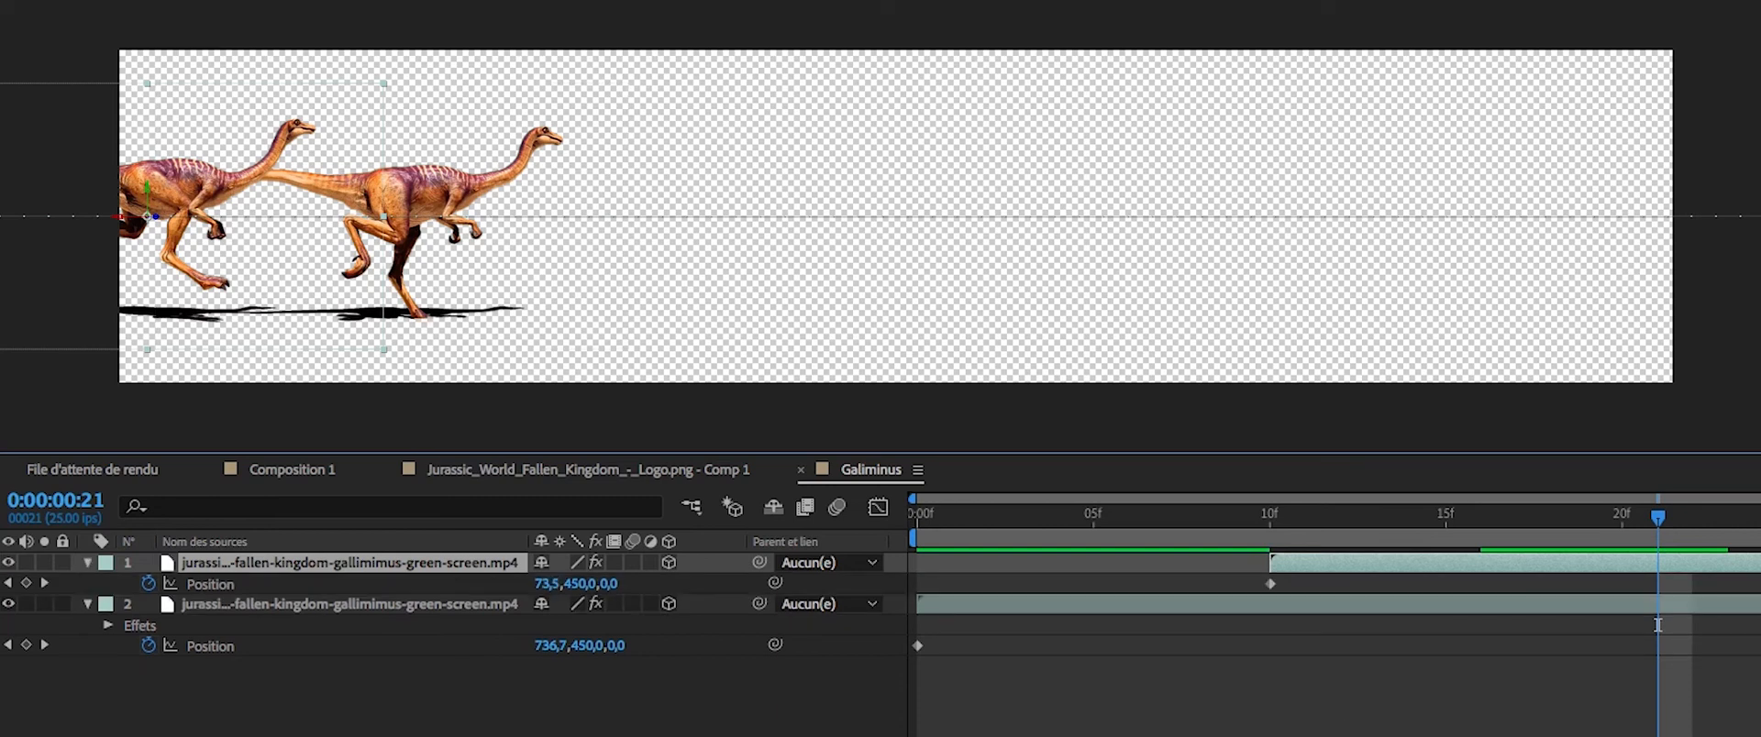
left_click(1279, 521)
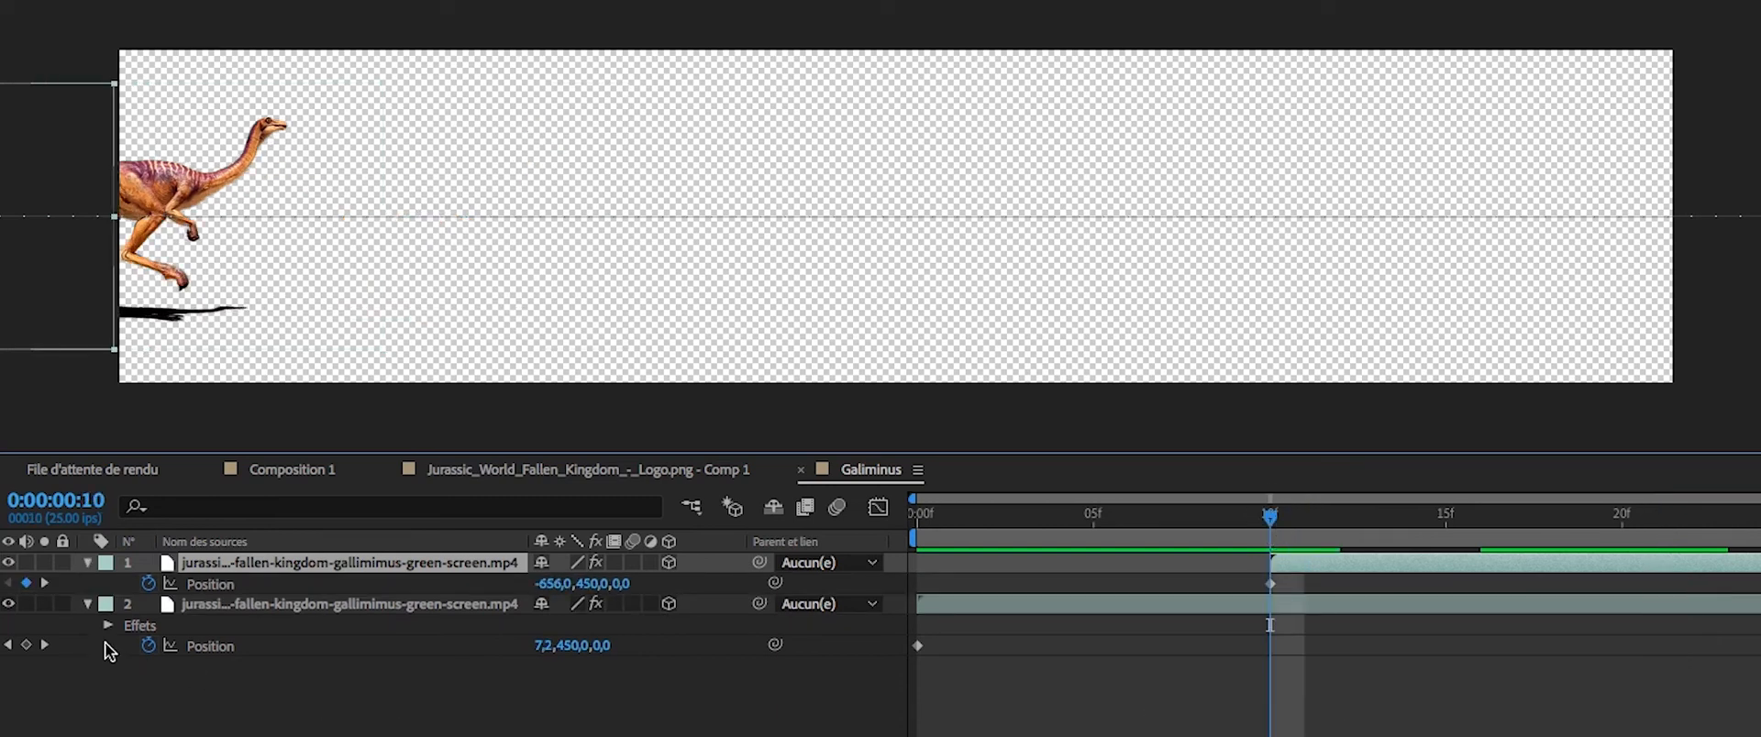
left_click(214, 587)
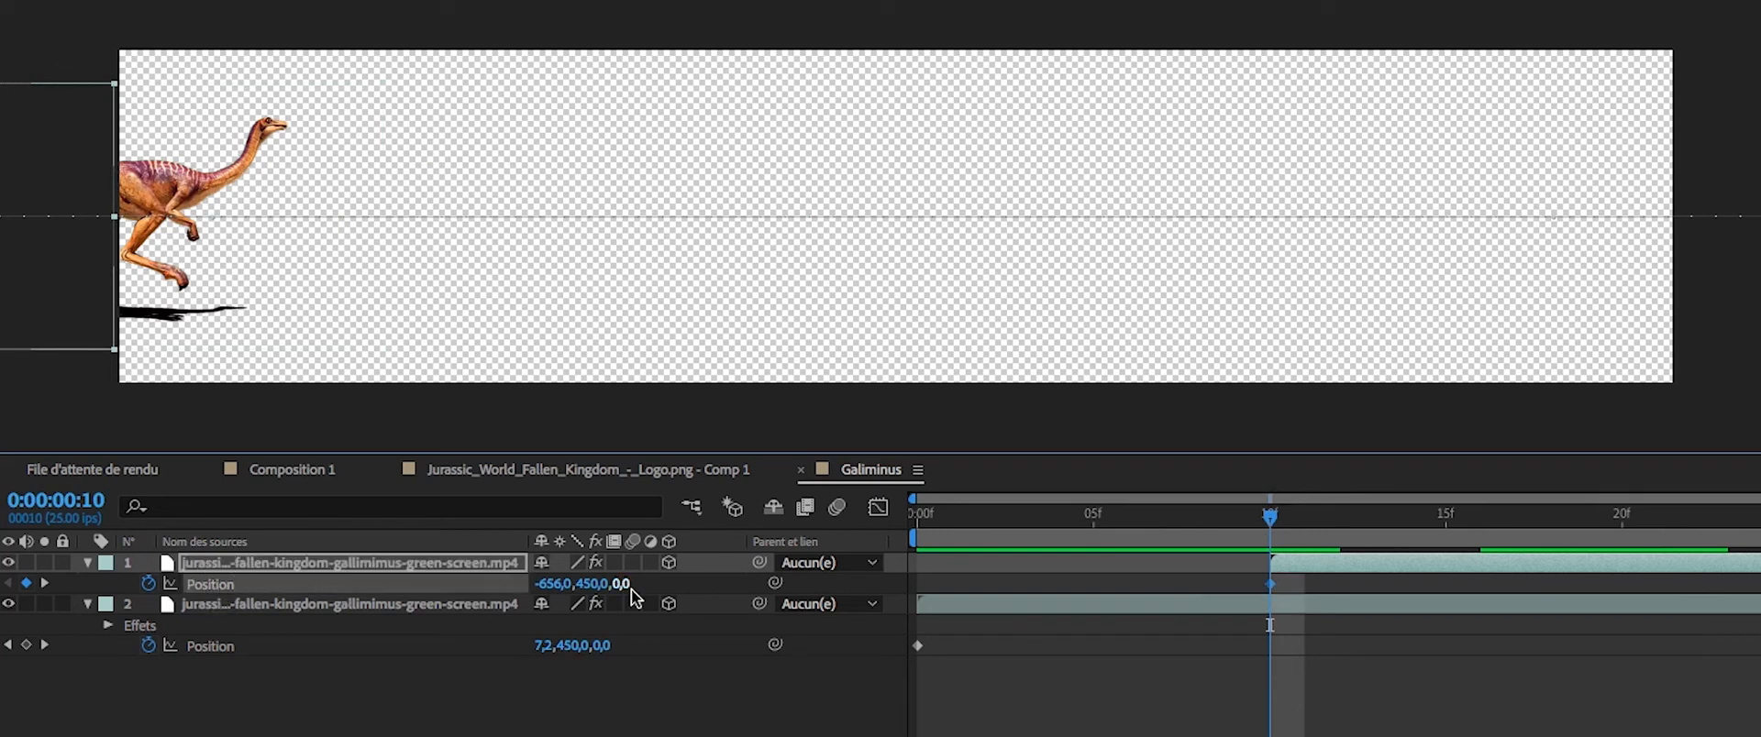
left_click_drag(615, 594, 108, 644)
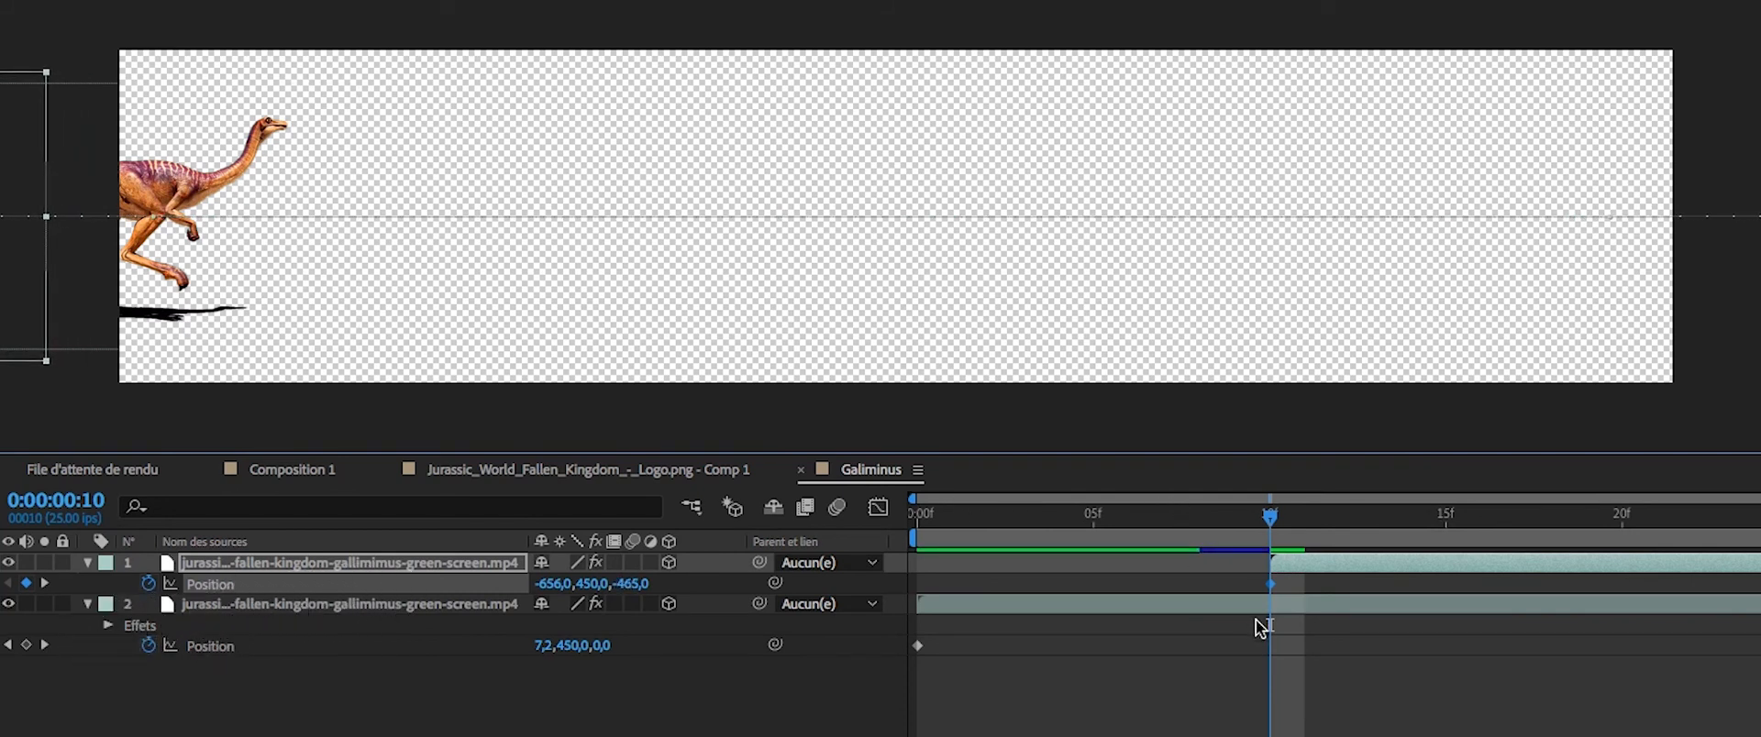
left_click_drag(1348, 518, 1728, 518)
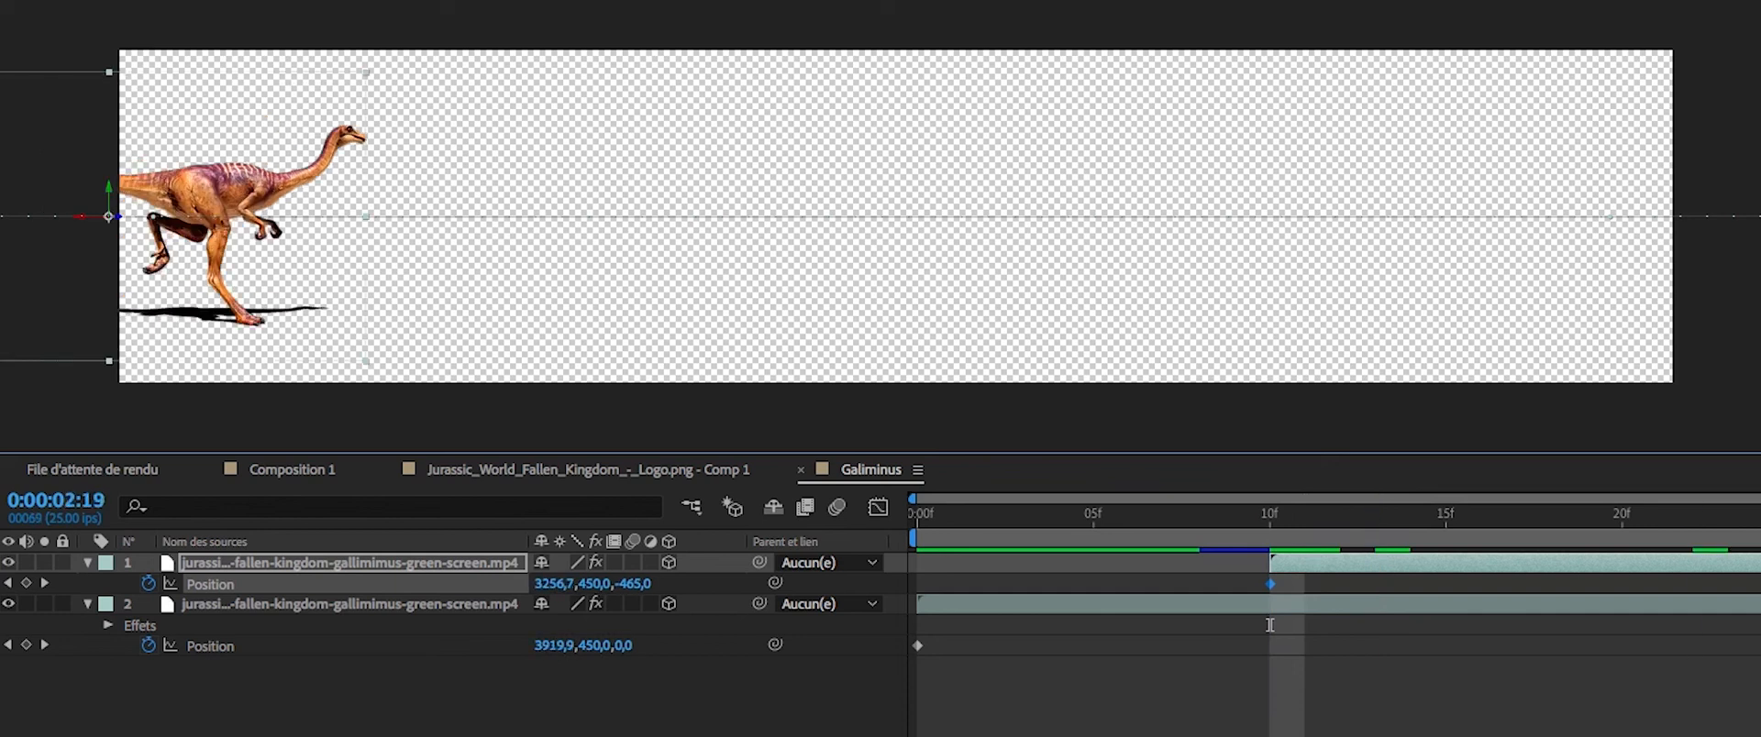
left_click_drag(1511, 527, 1269, 518)
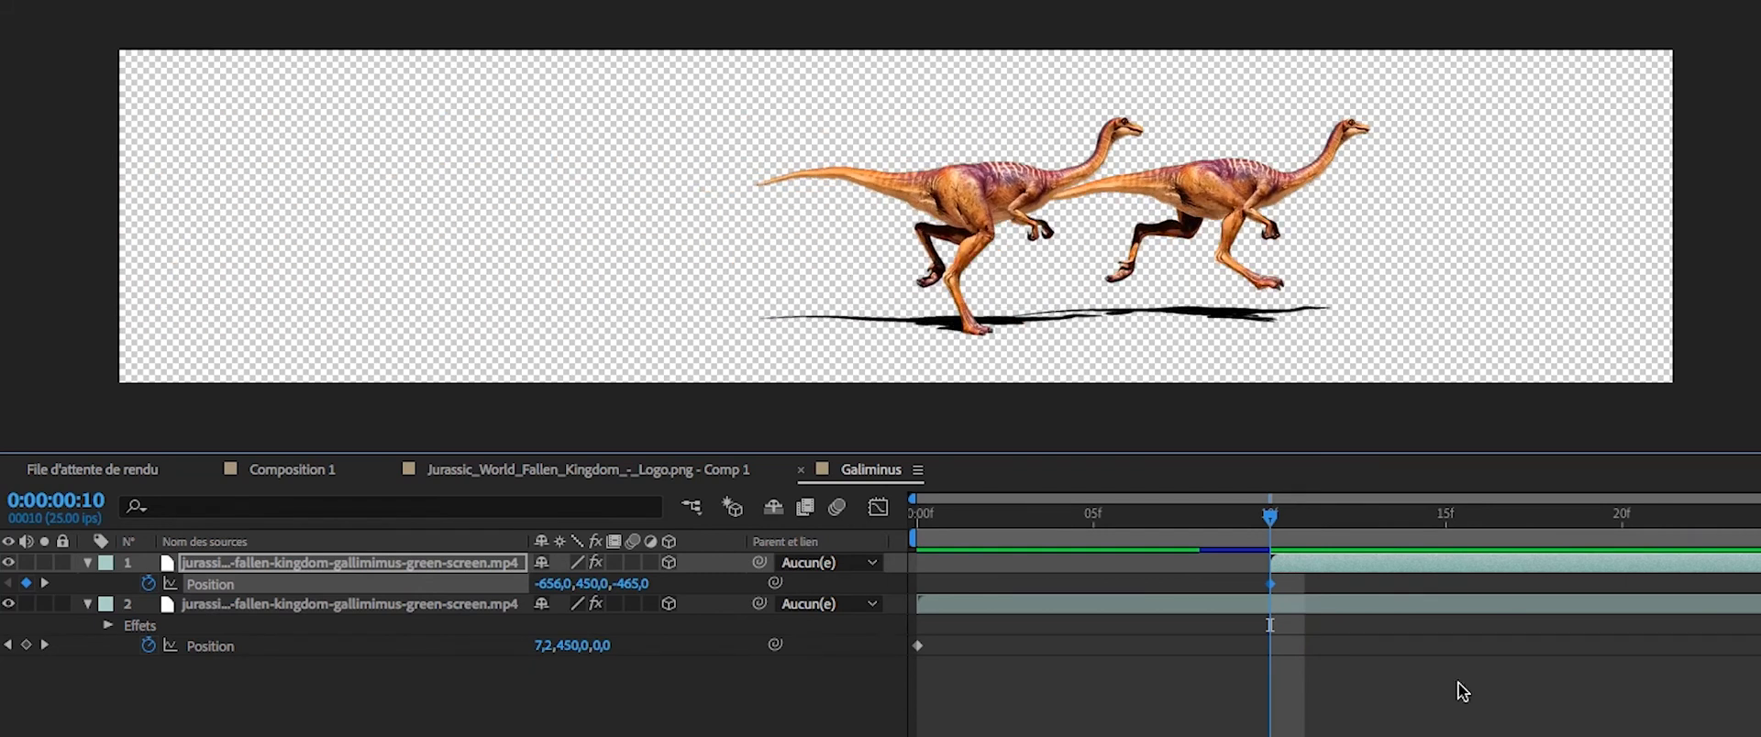
left_click_drag(1736, 525, 1340, 548)
key("space")
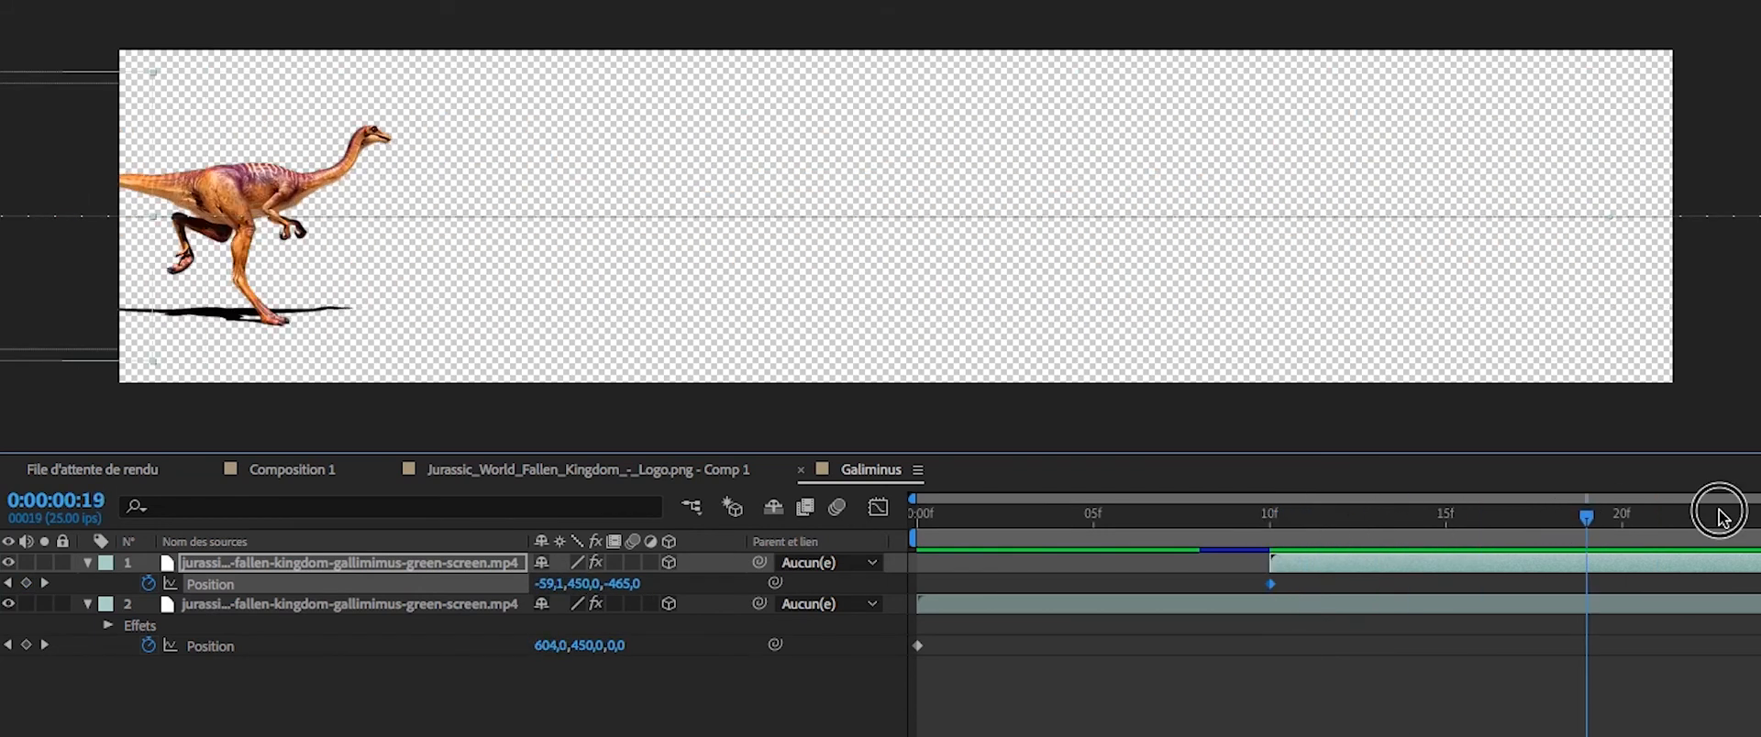
Duplicate the second gallimimus layer and shift the new copy so it starts at 0:00:00:17.
left_click(379, 605)
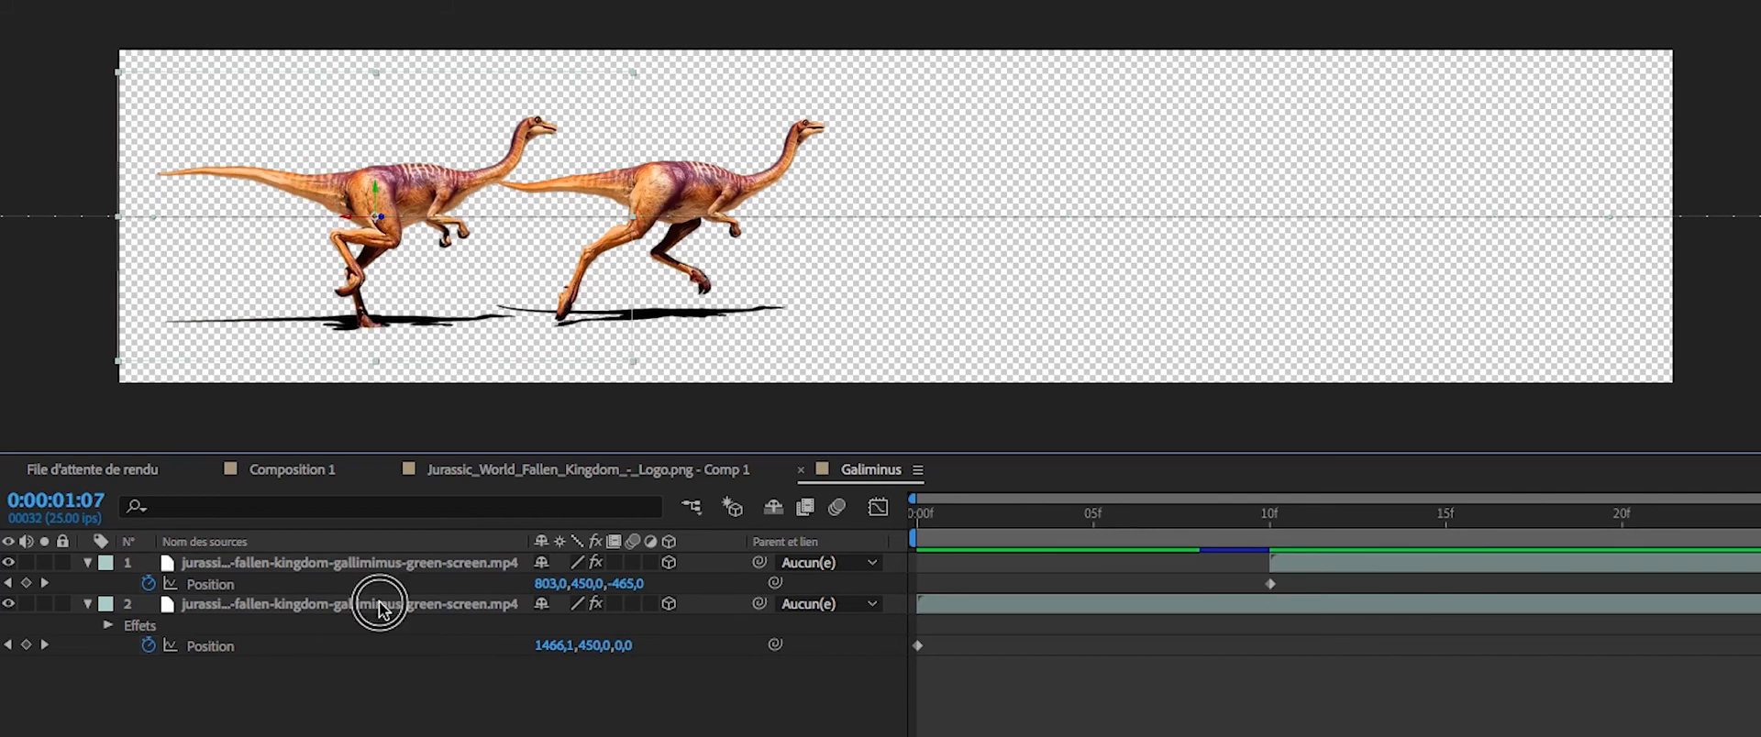
left_click(404, 566)
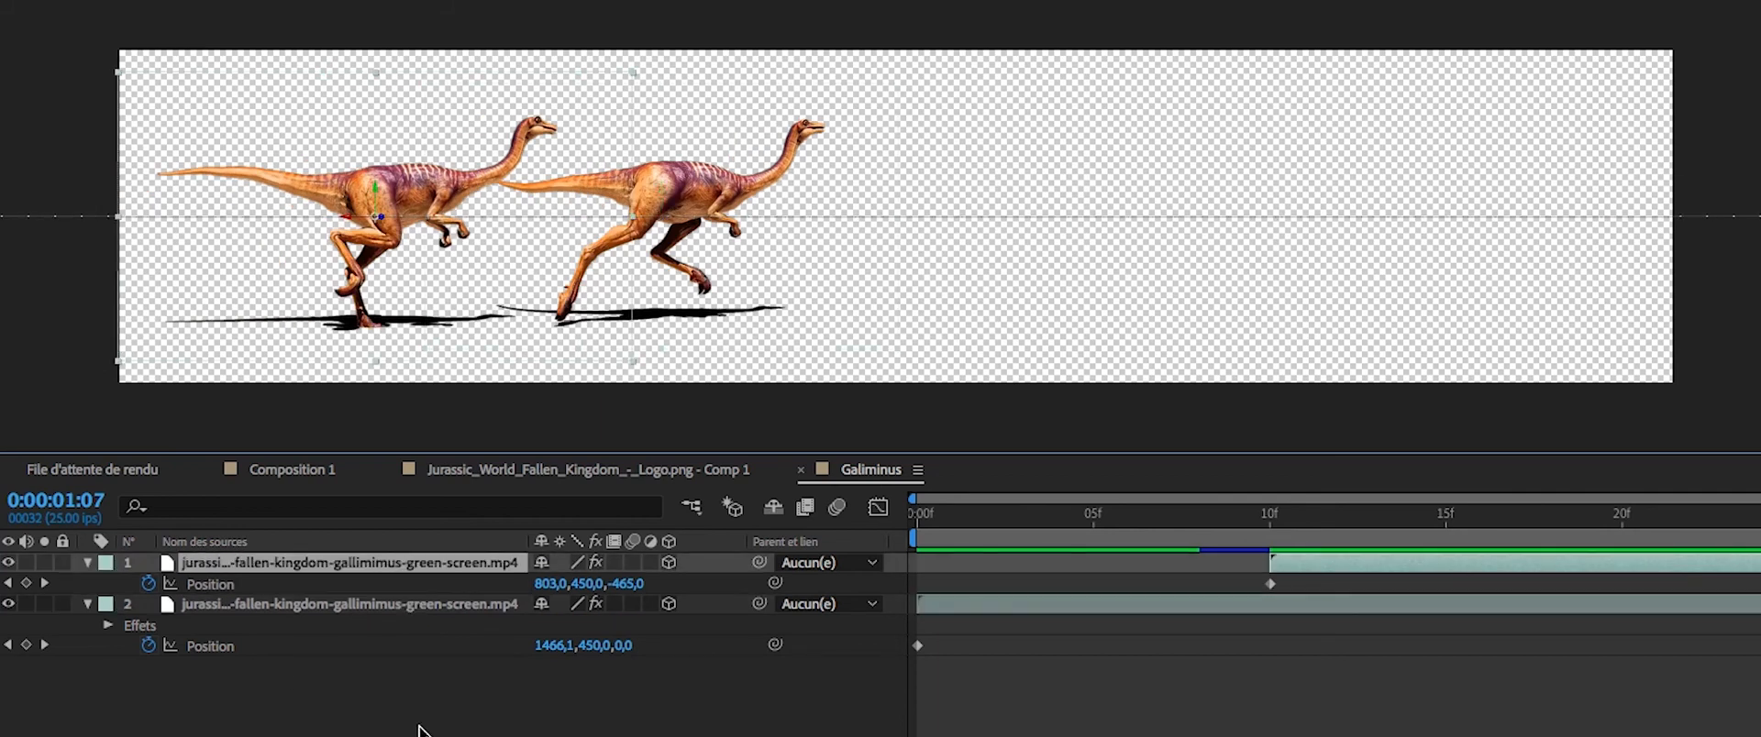
key("ctrl+d")
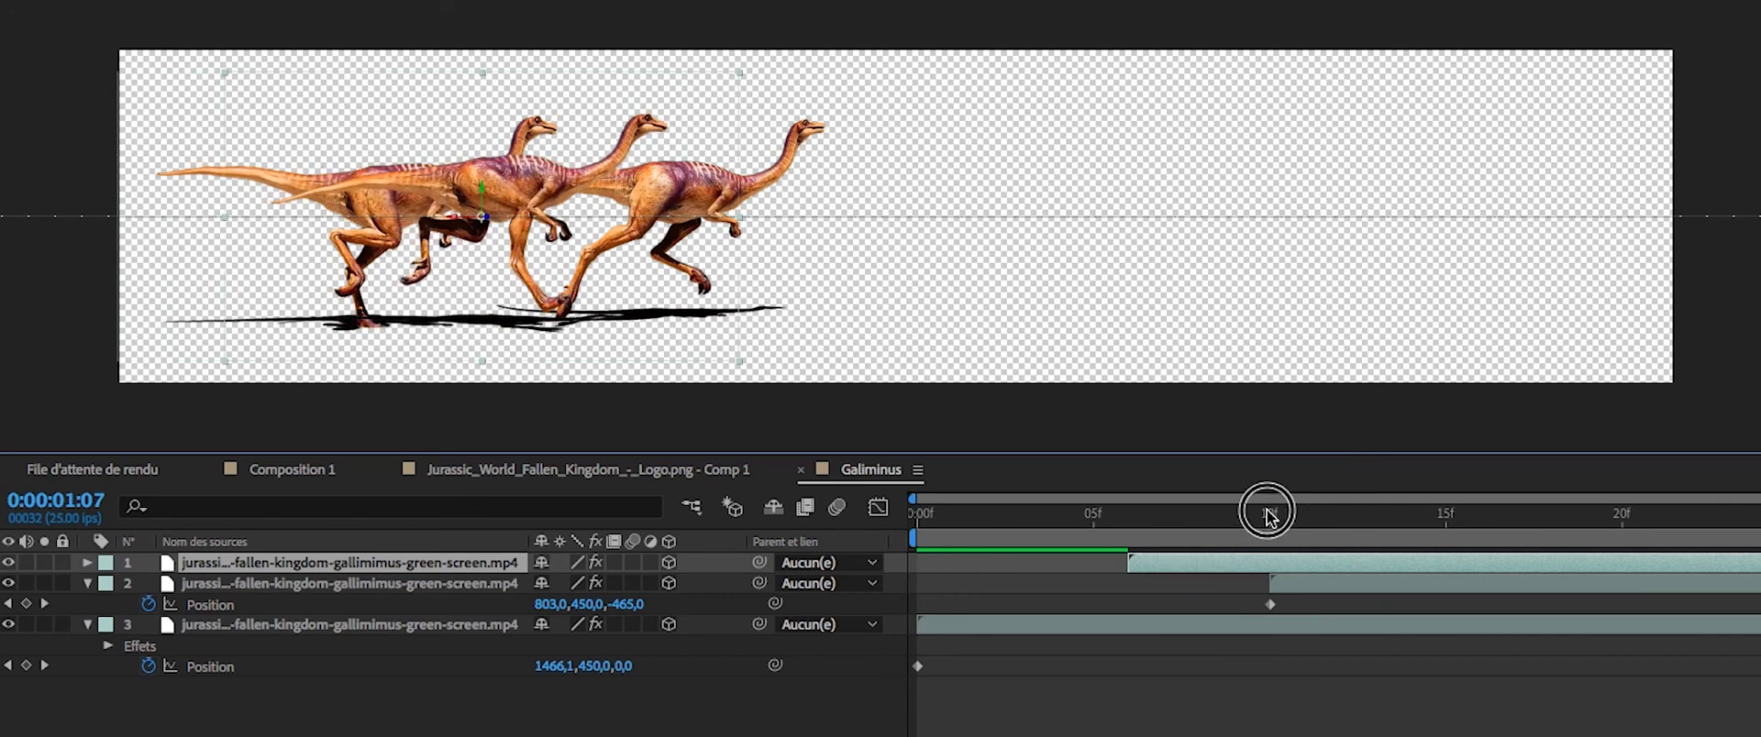
left_click_drag(1268, 514, 1740, 568)
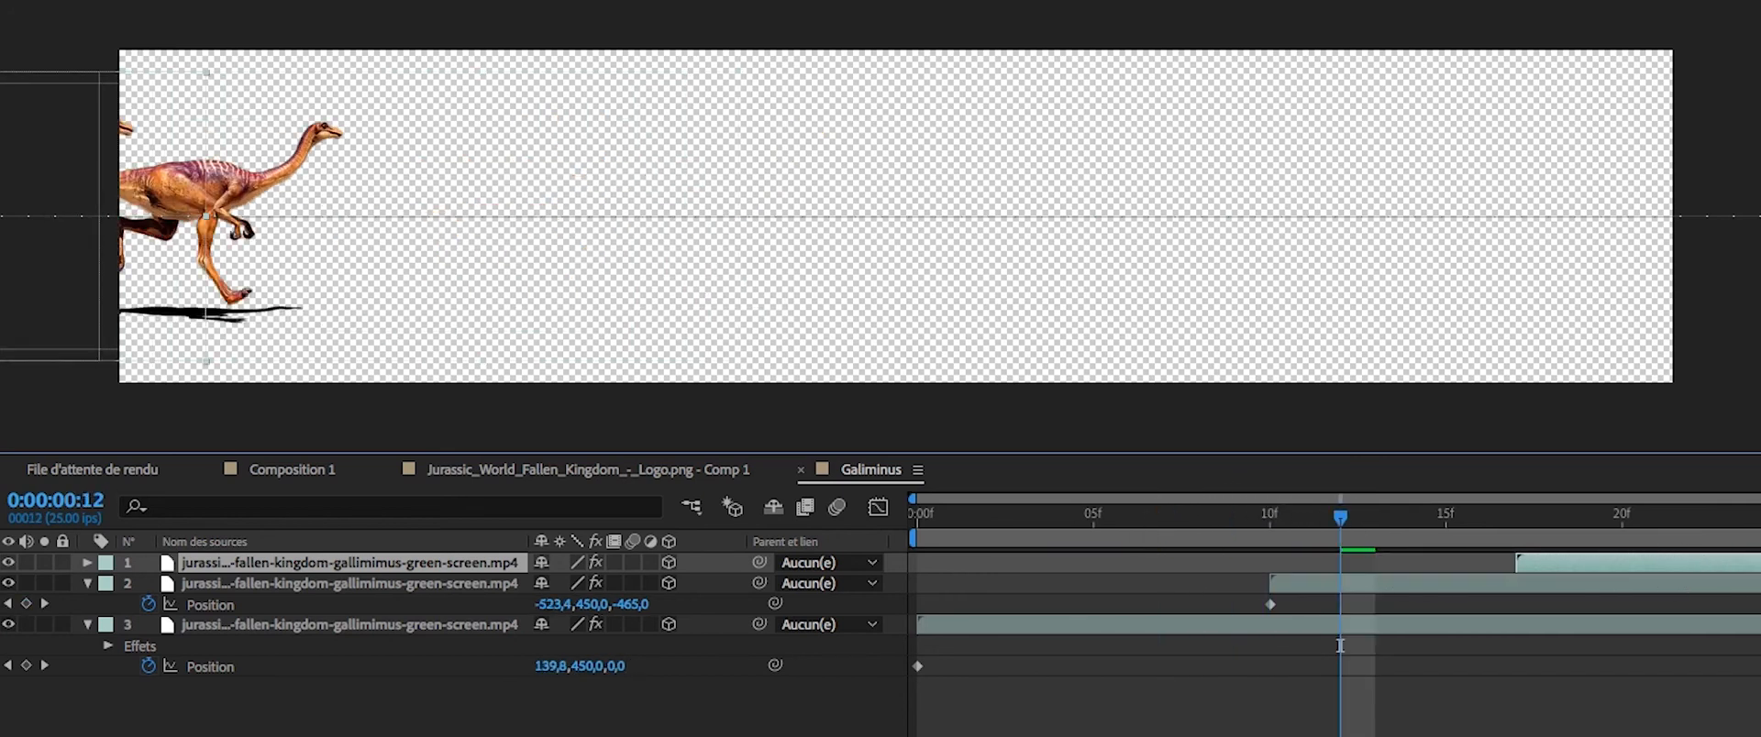
left_click_drag(1516, 522, 1695, 527)
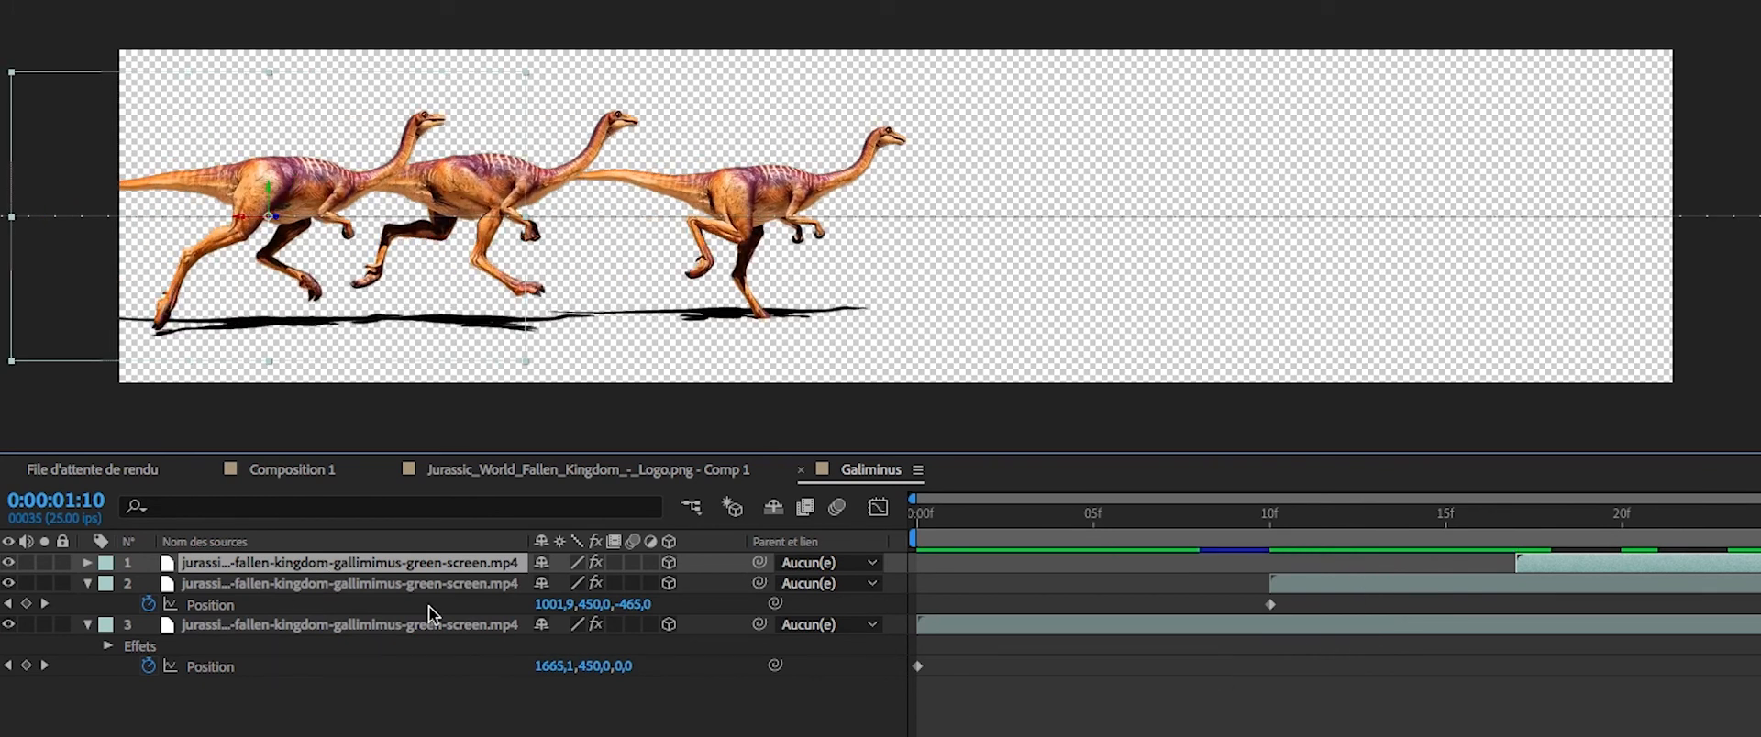
Move the third gallimimus layer to the bottom of the stack and set its Position Z to 97 on its Position keyframes.
left_click_drag(373, 572, 376, 702)
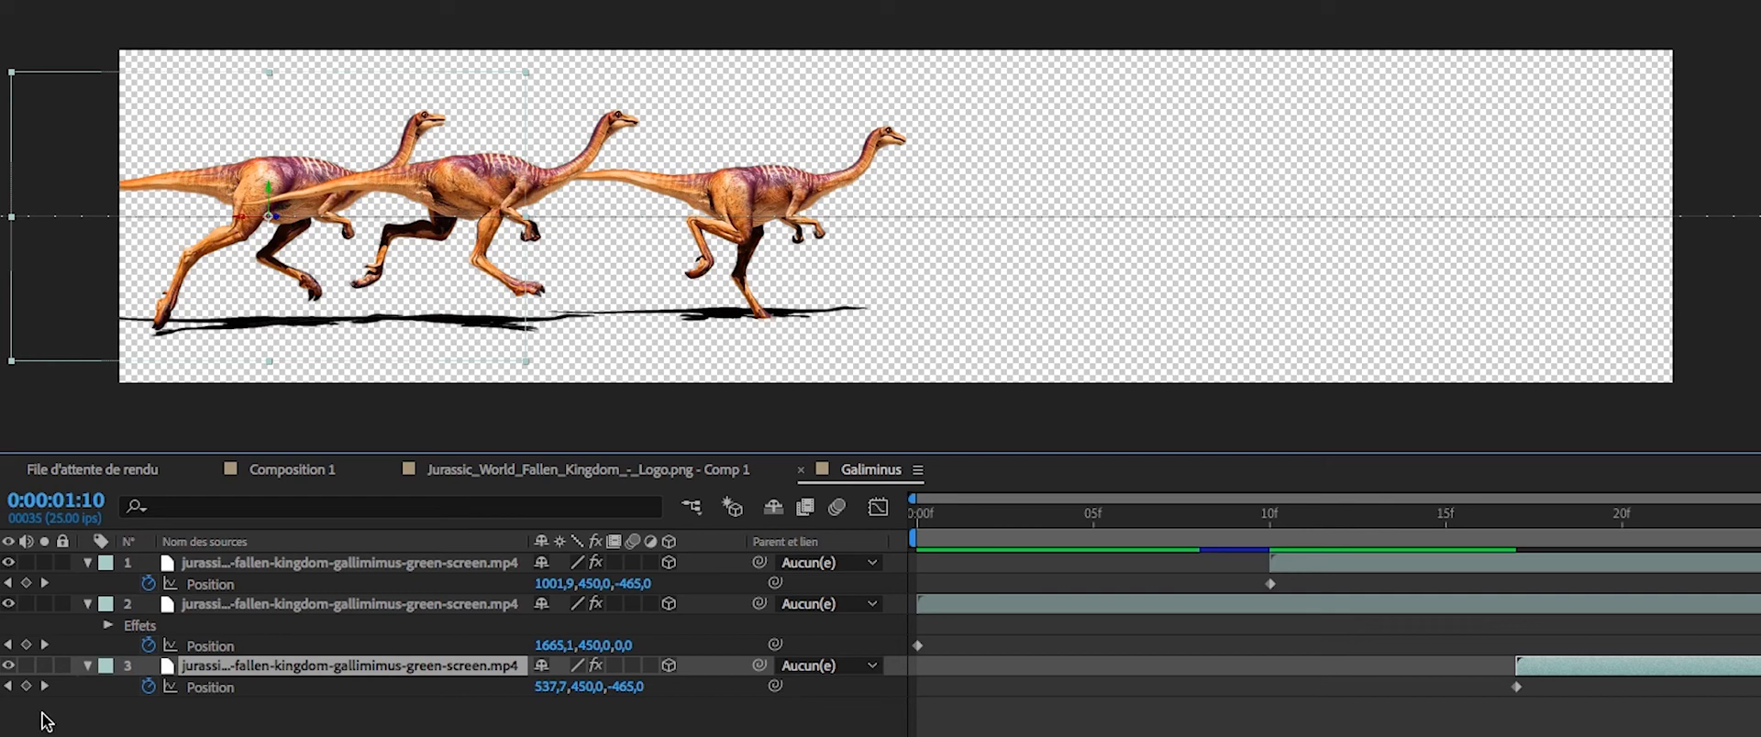
left_click(8, 687)
left_click(510, 690)
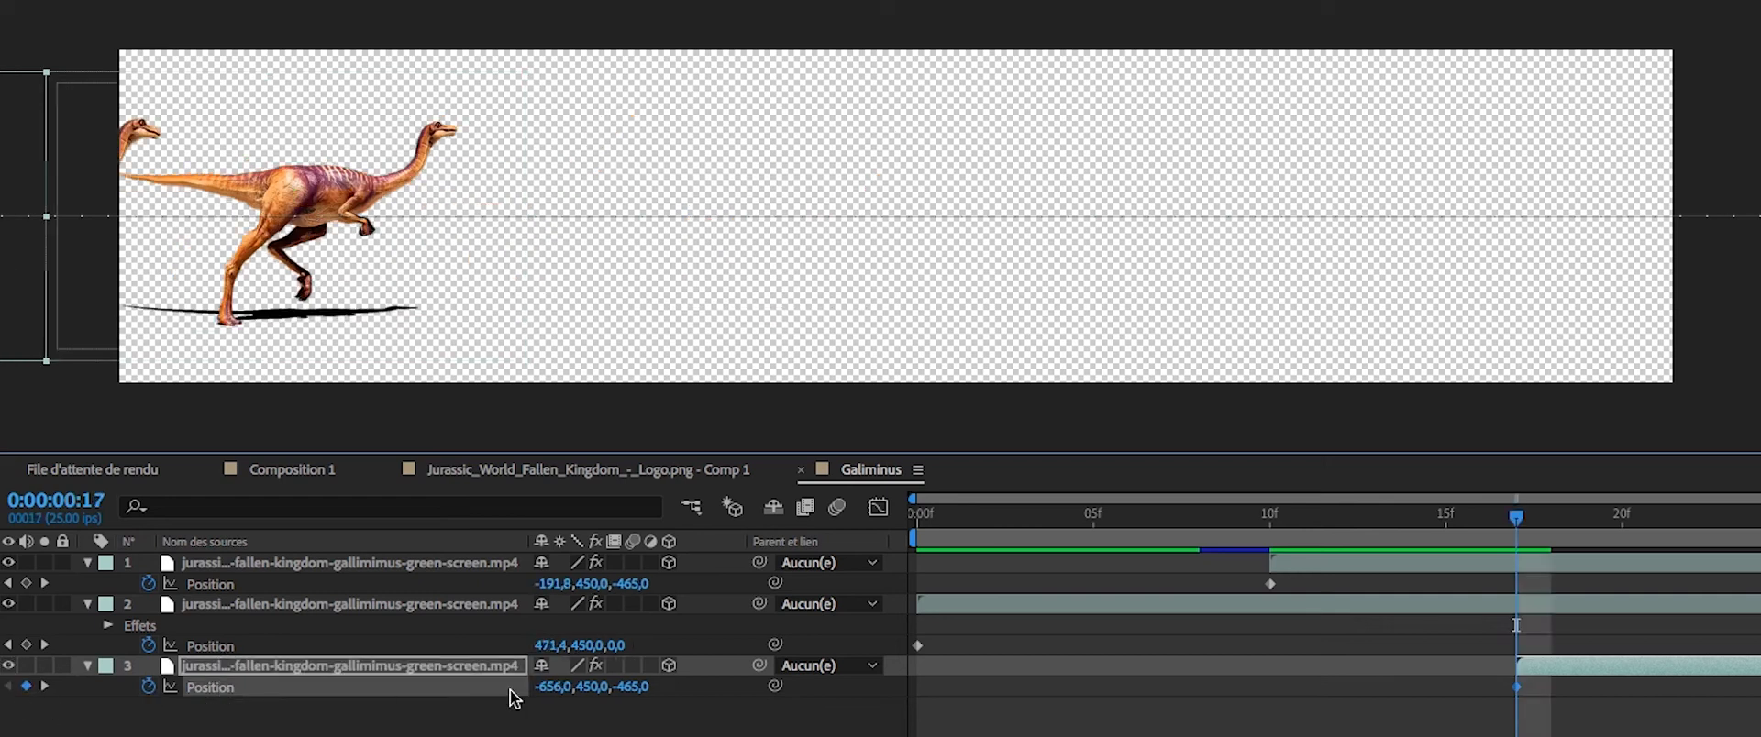
left_click_drag(610, 699, 1159, 736)
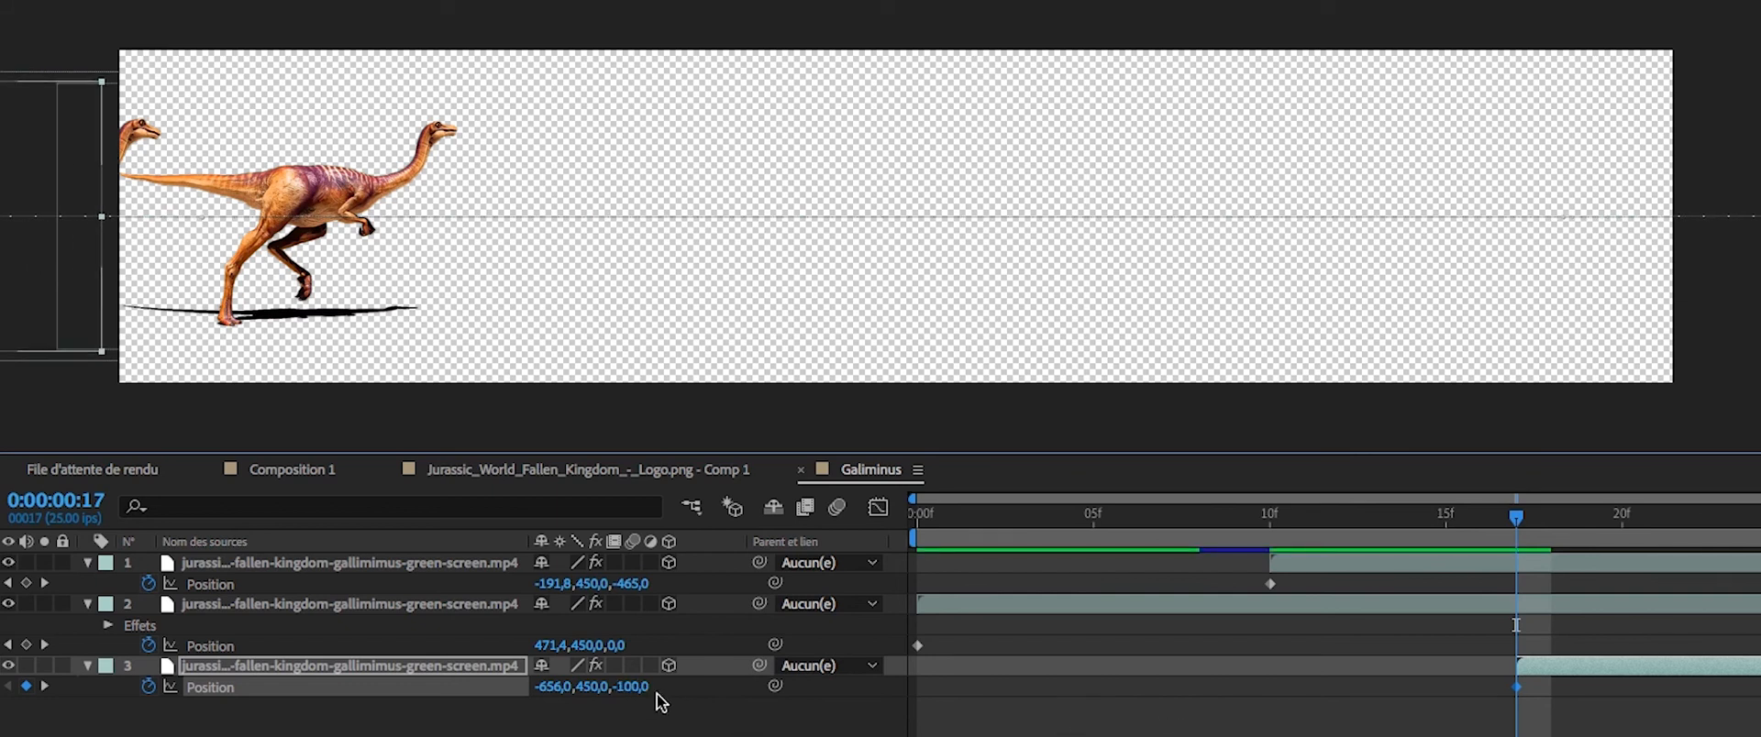
left_click_drag(699, 692, 869, 692)
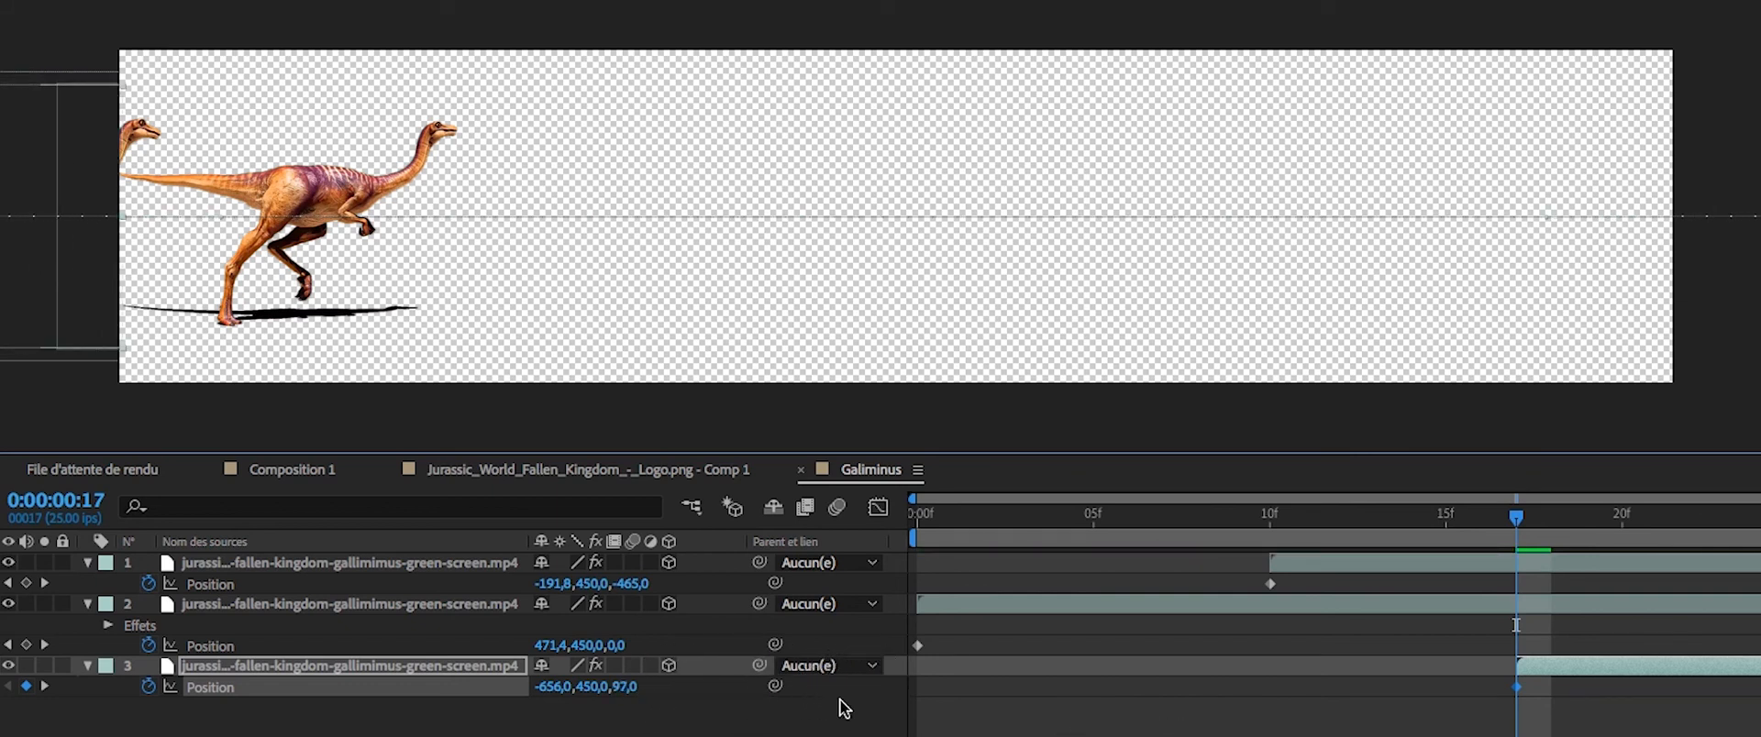
left_click(842, 707)
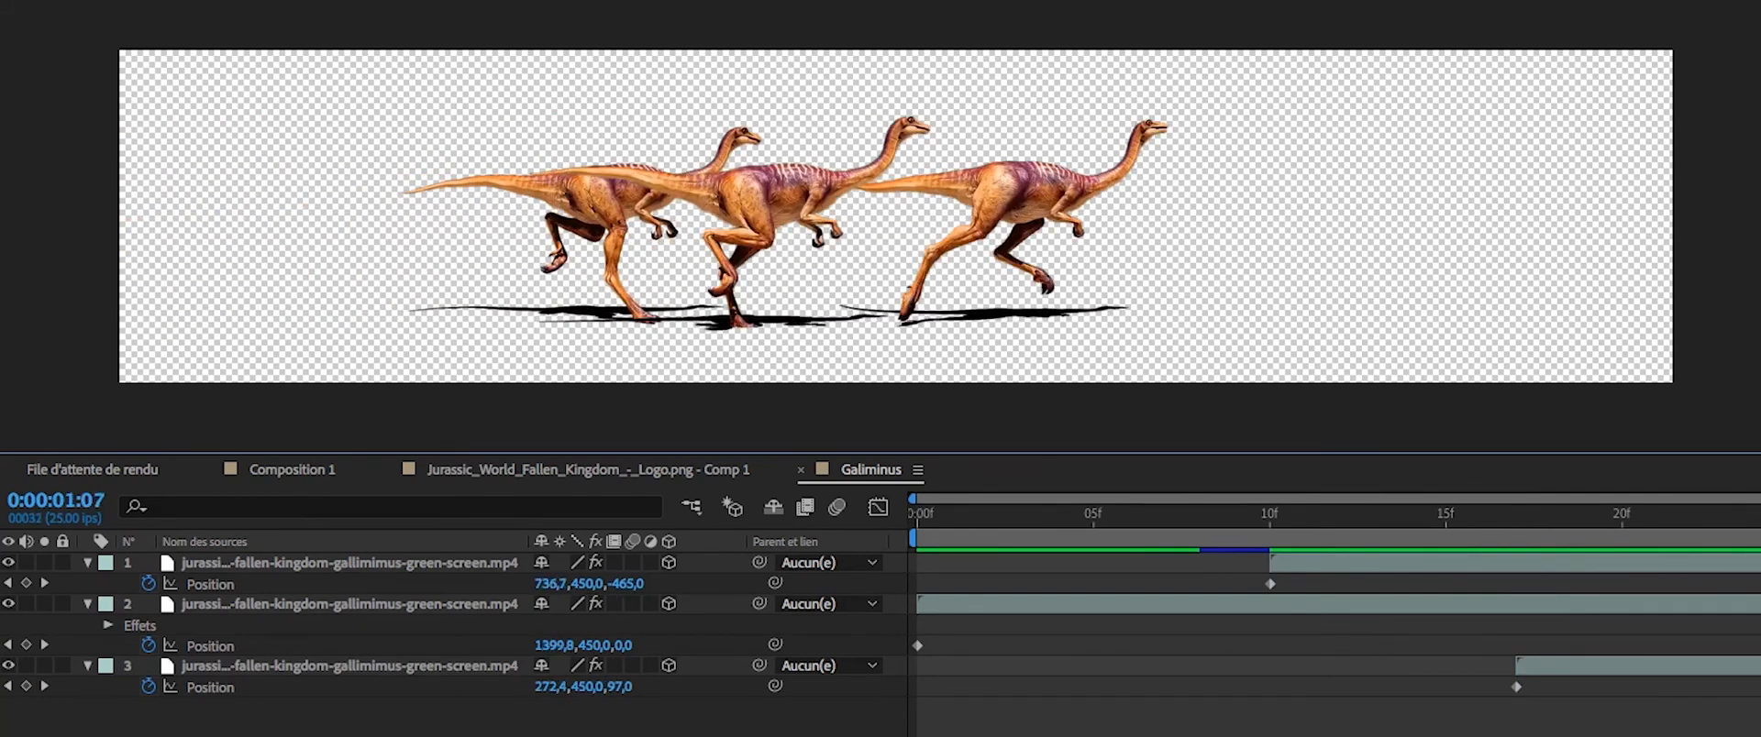
Shift the bottom gallimimus layer in time so it starts at 0:00:00:18 and preview the three dinosaurs running.
left_click(399, 670)
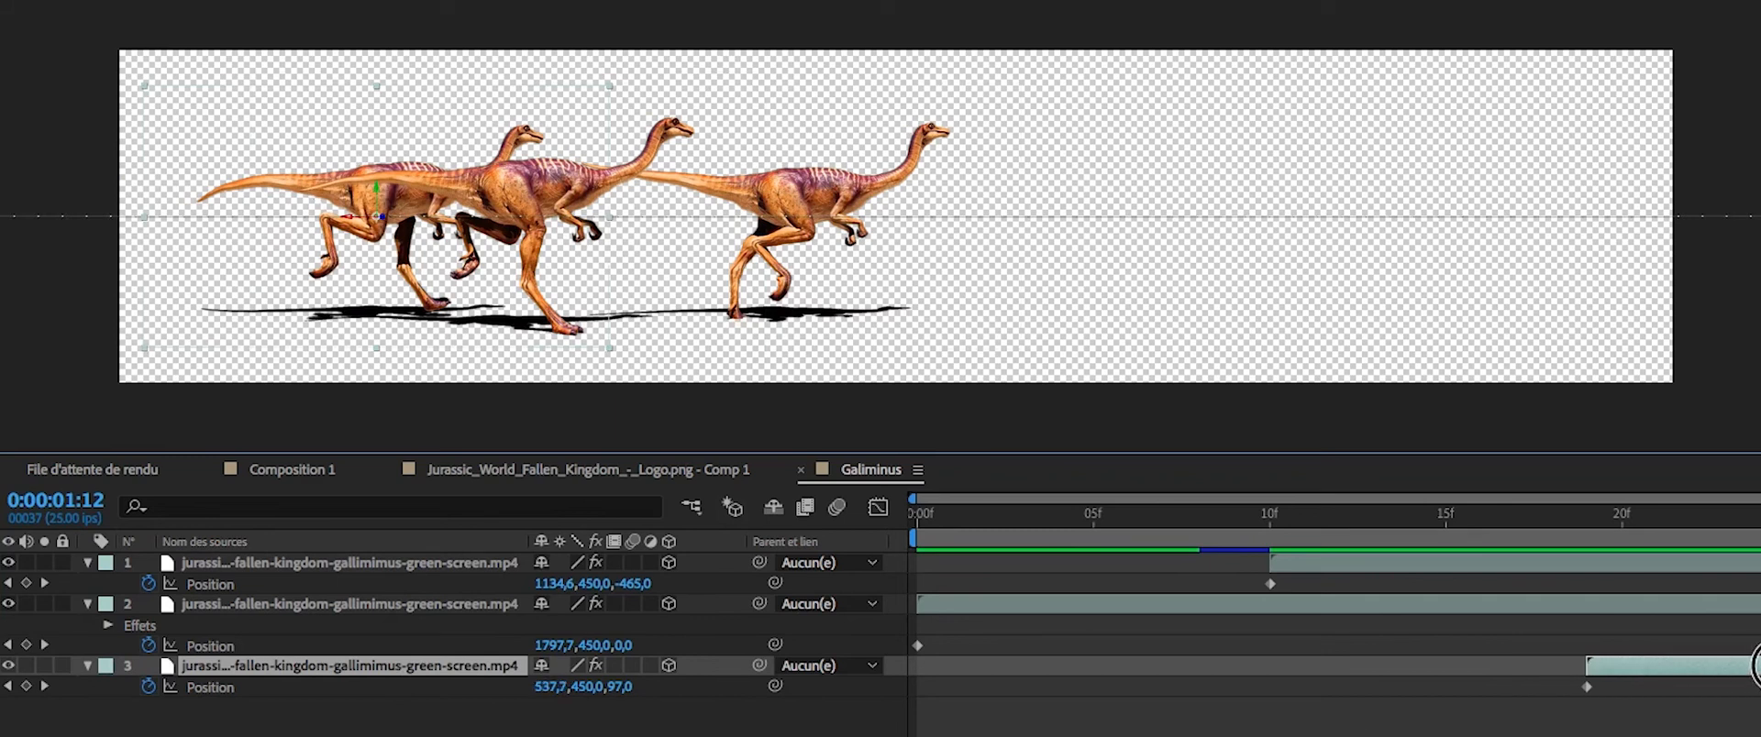
key("alt+Page_Down")
key("alt+Page_Down")
key("alt+Page_Down")
key("alt+Page_Up")
key("alt+Page_Up")
key("alt+Page_Up")
key("alt+Page_Up")
key("alt+Page_Up")
key("alt+Page_Up")
key("alt+Page_Up")
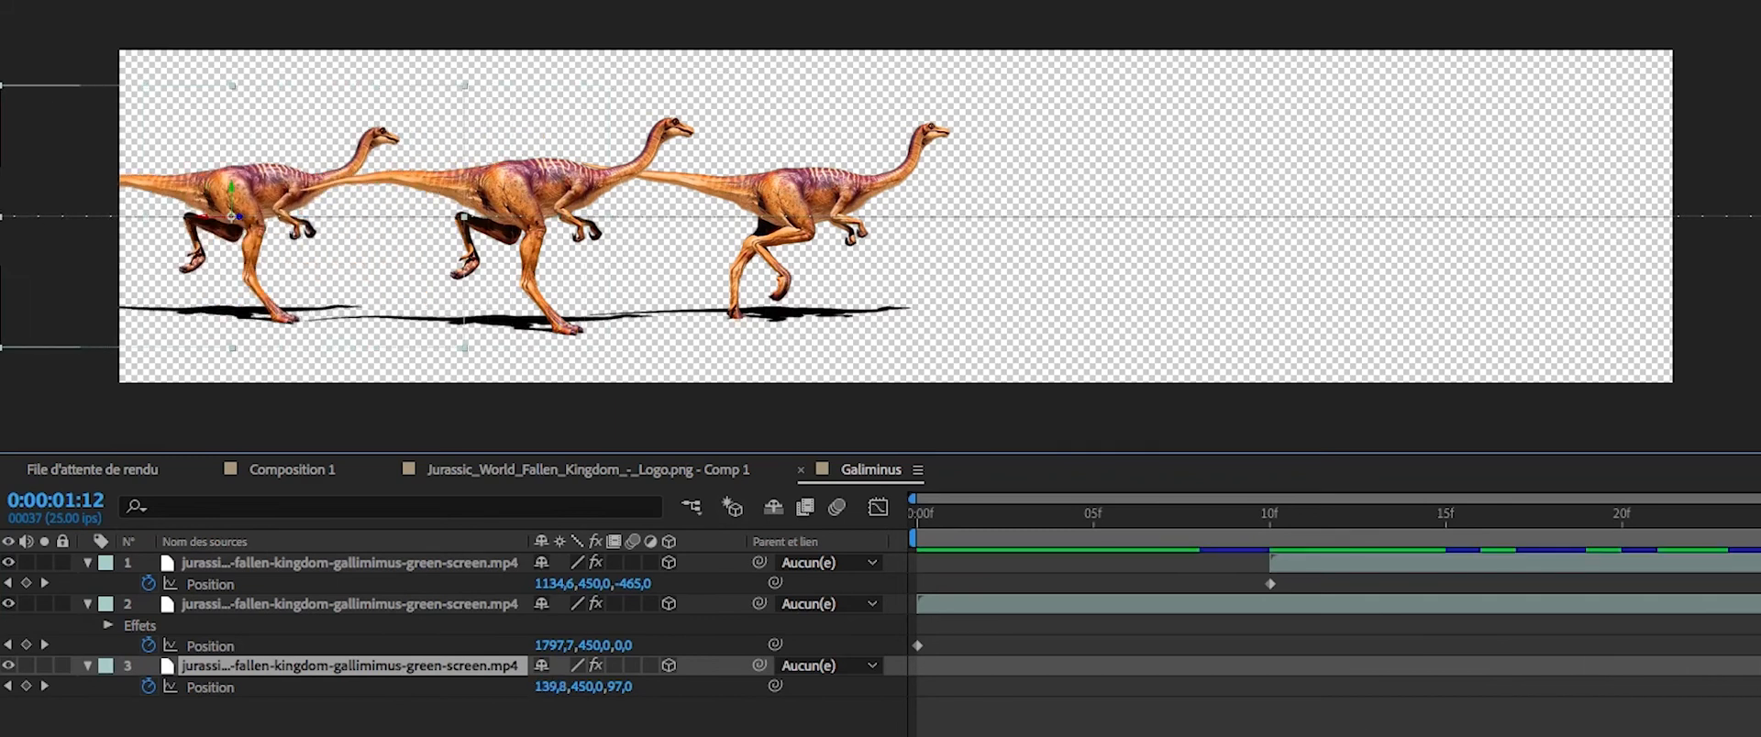
key("space")
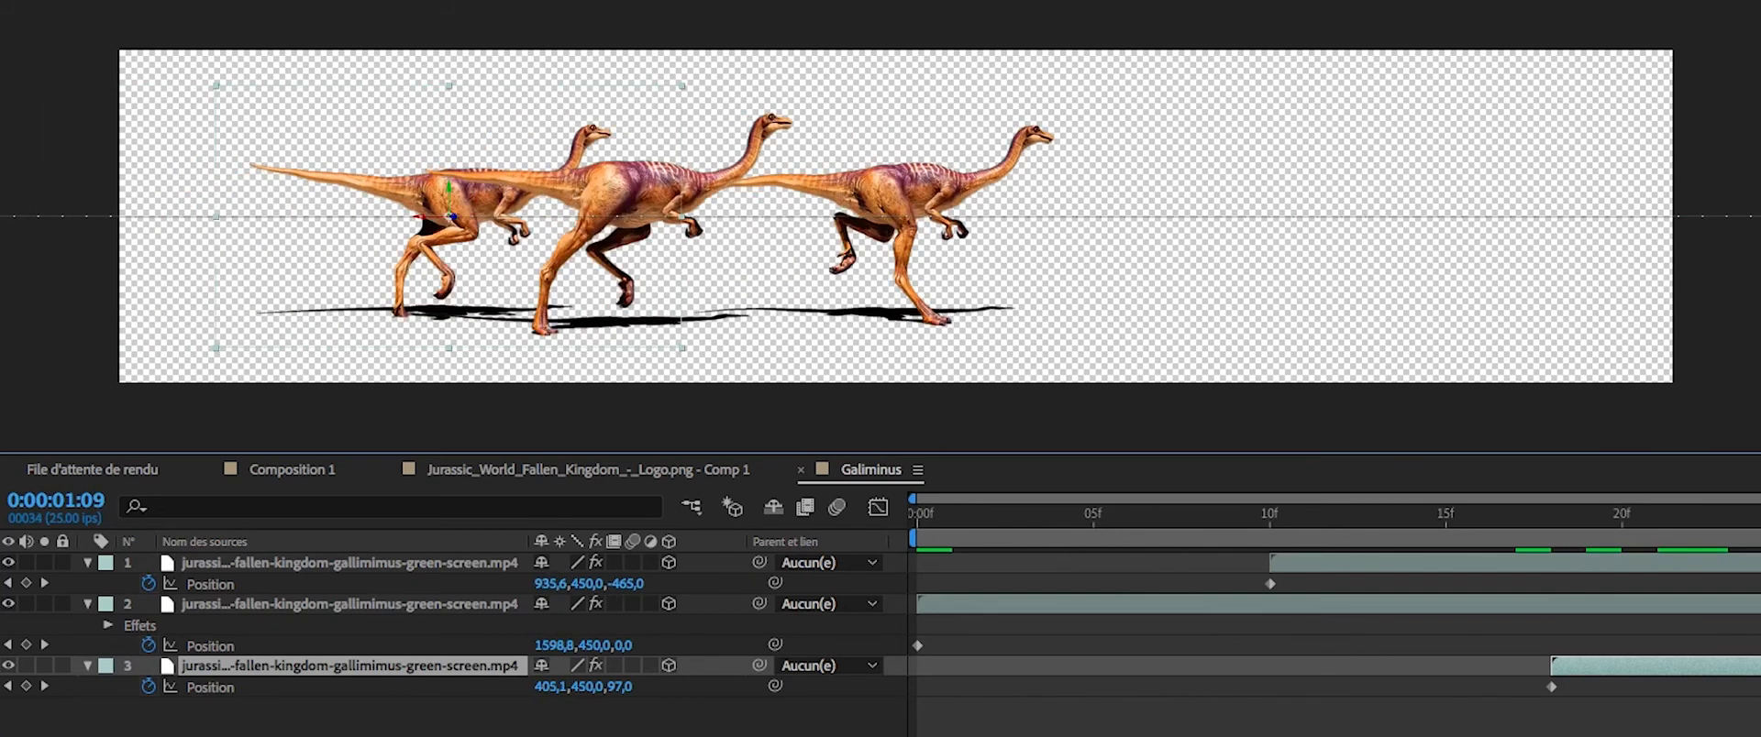
Duplicate the bottom gallimimus layer and shift the fourth layer so it starts at 0:00:00:23.
left_click(272, 727)
left_click(359, 674)
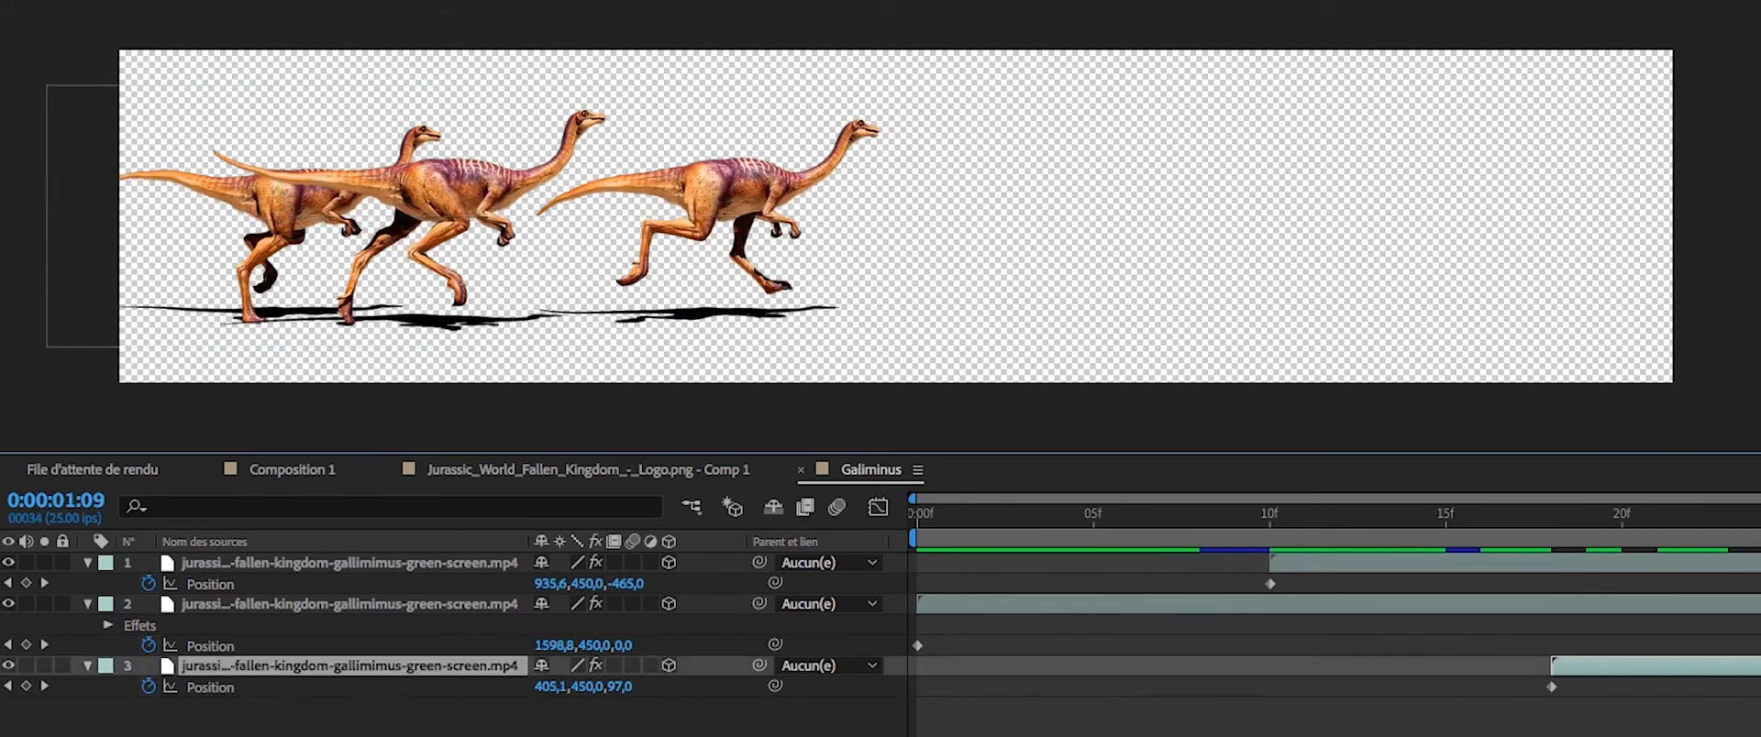
key("ctrl+d")
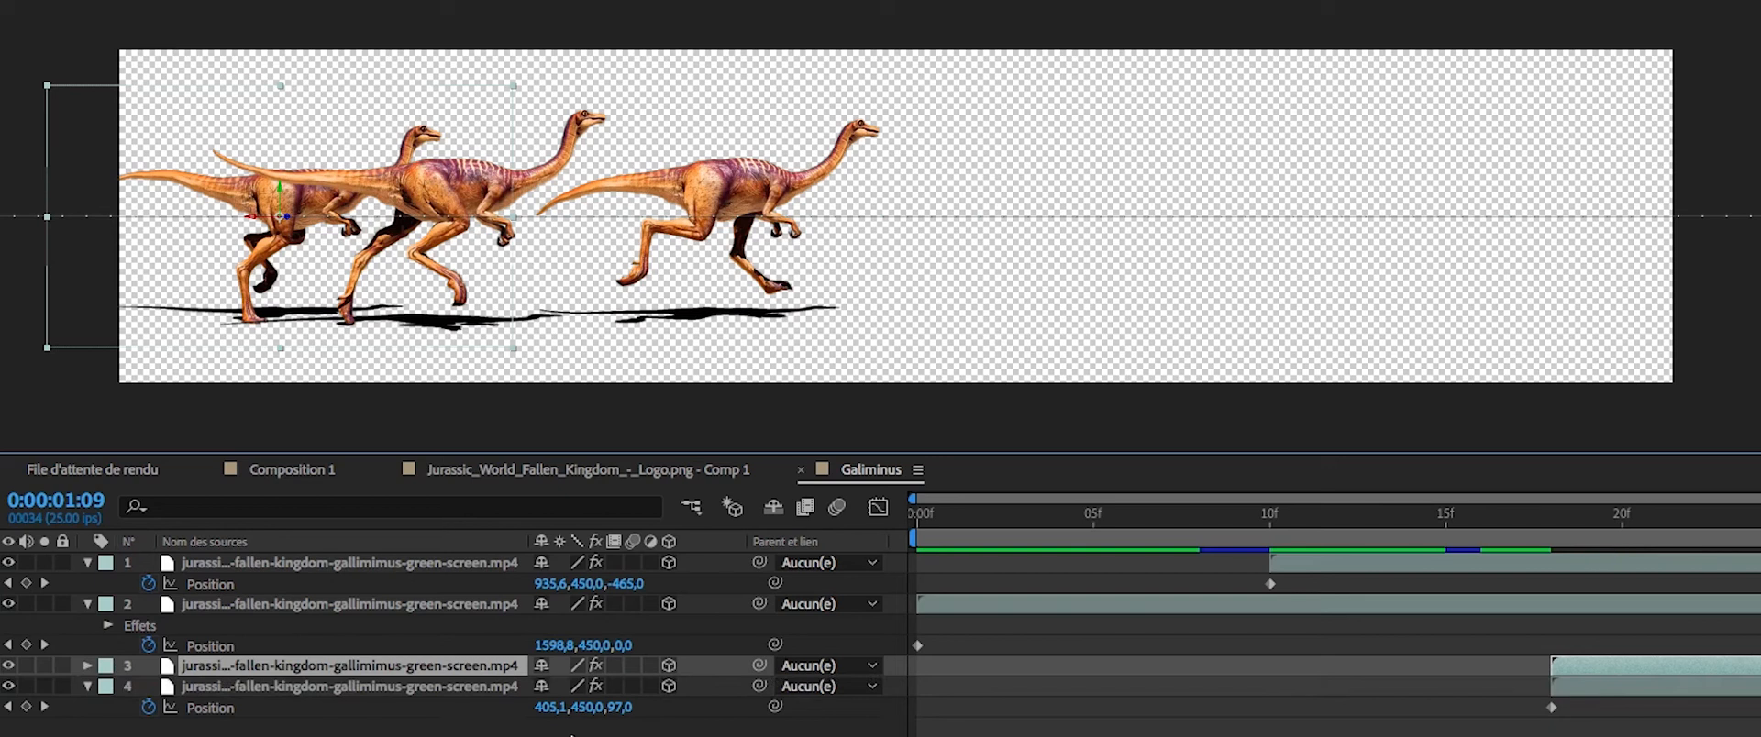
left_click_drag(1655, 688, 1760, 688)
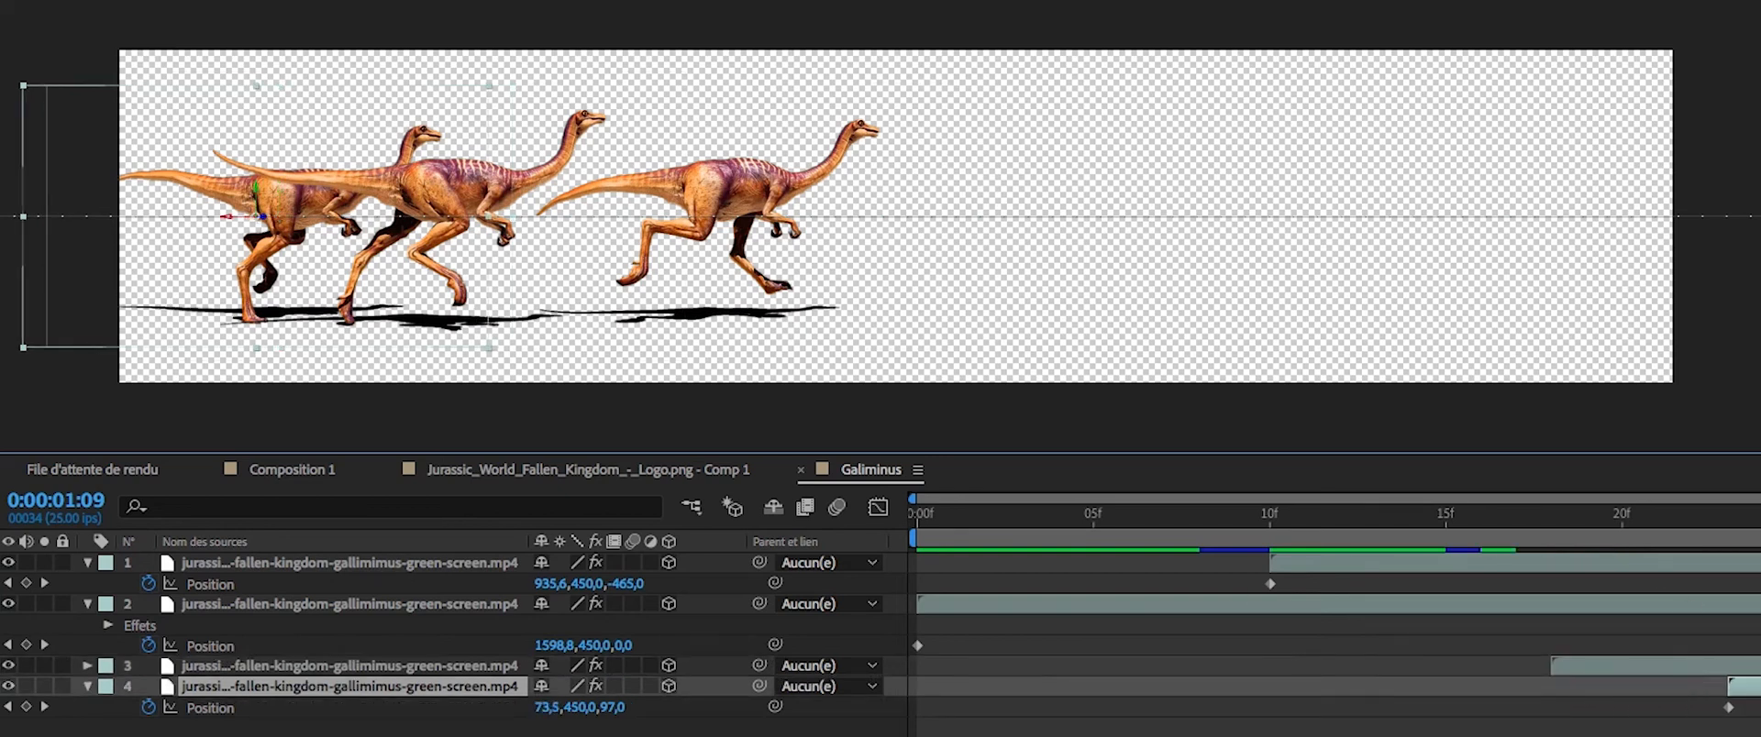
Set the fourth gallimimus layer's Position Z to 819 on its Position keyframes and preview the run.
left_click_drag(1758, 523, 1742, 543)
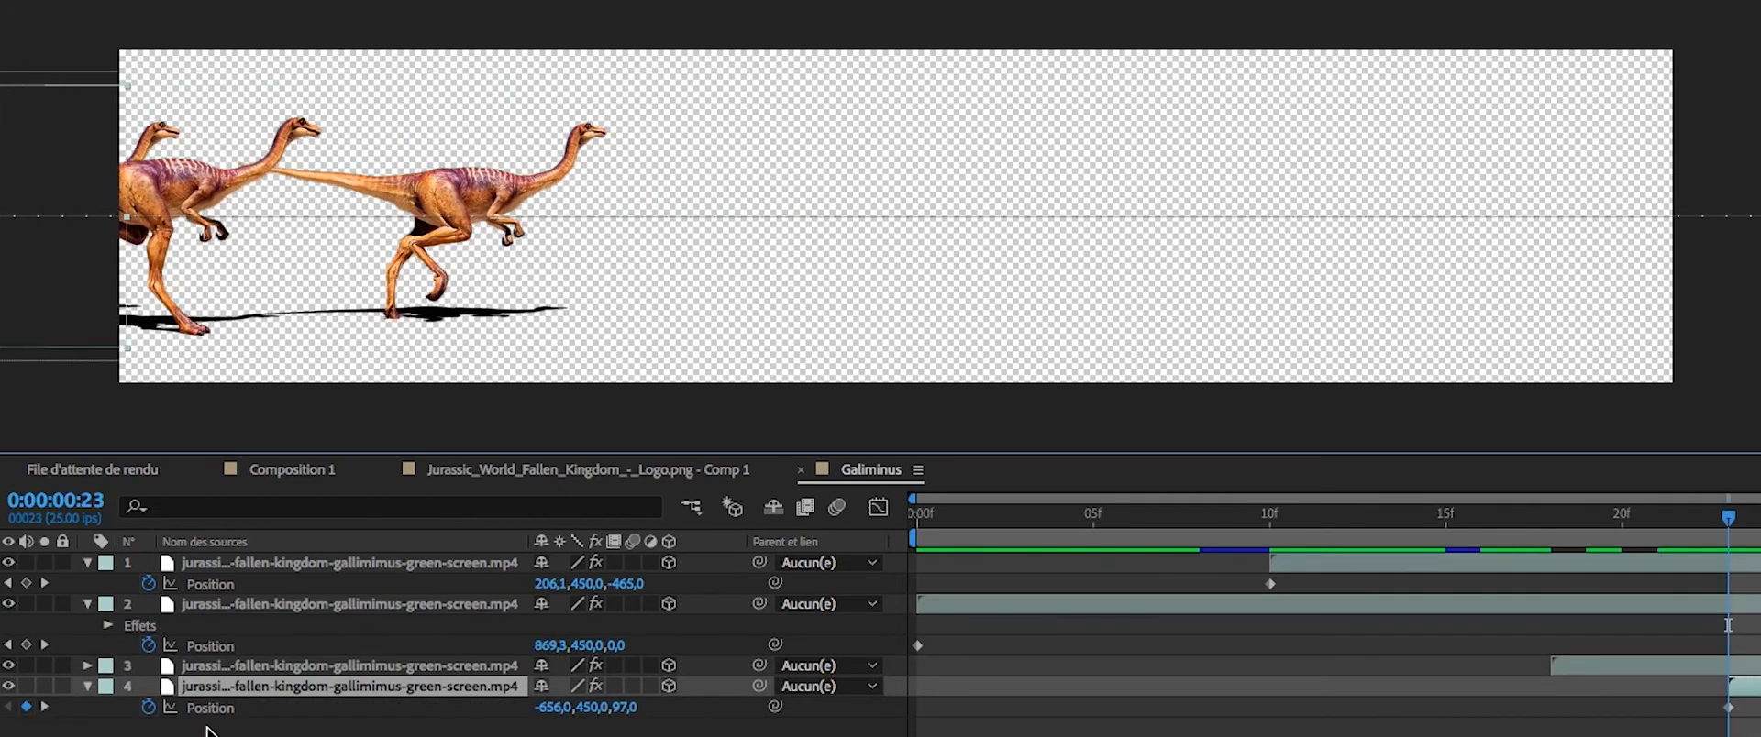
left_click(237, 709)
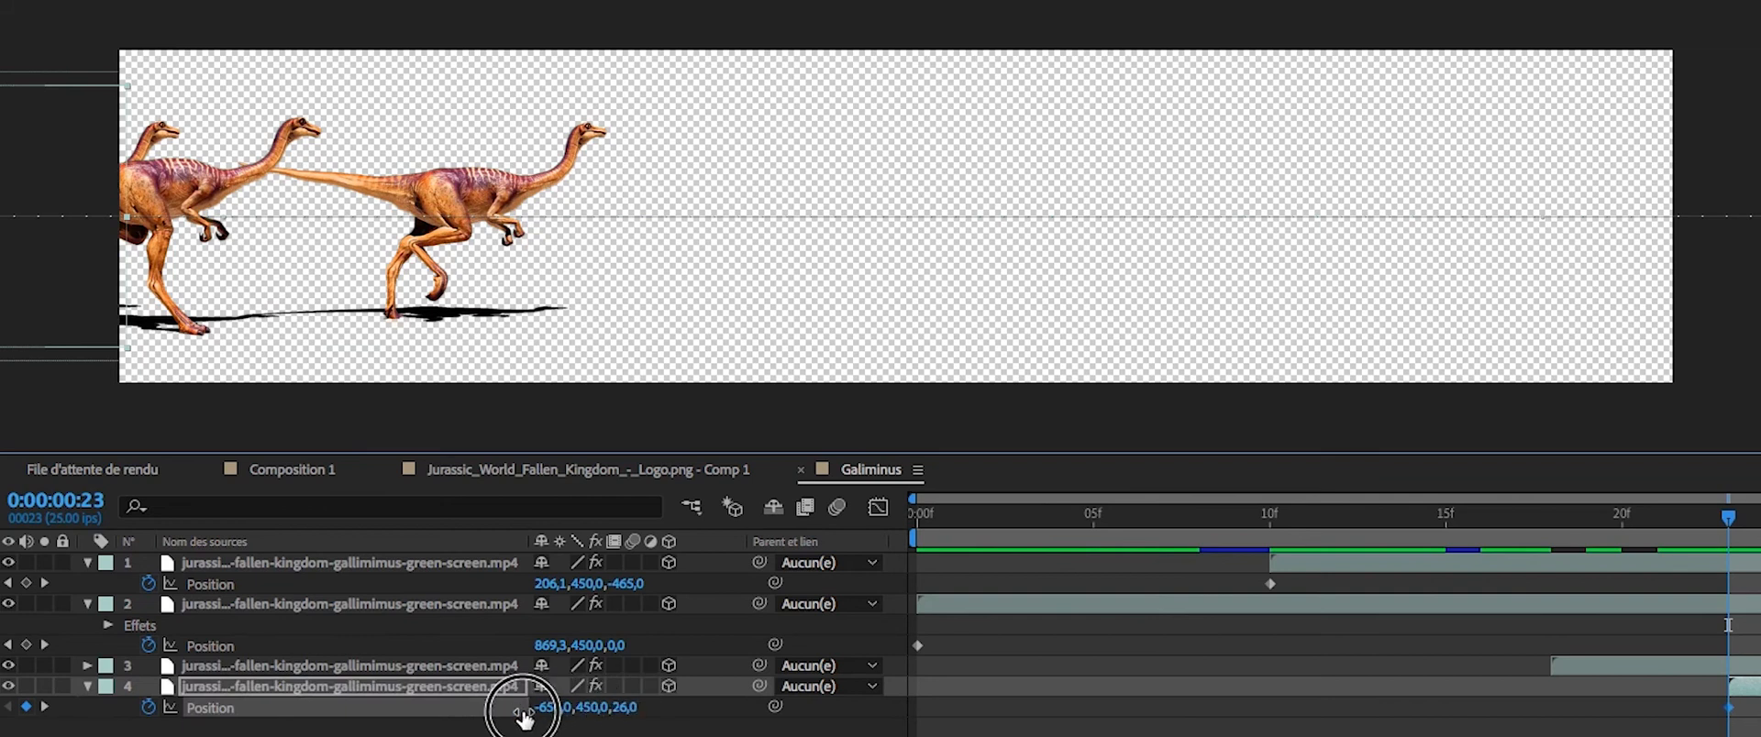
left_click_drag(522, 720, 1376, 732)
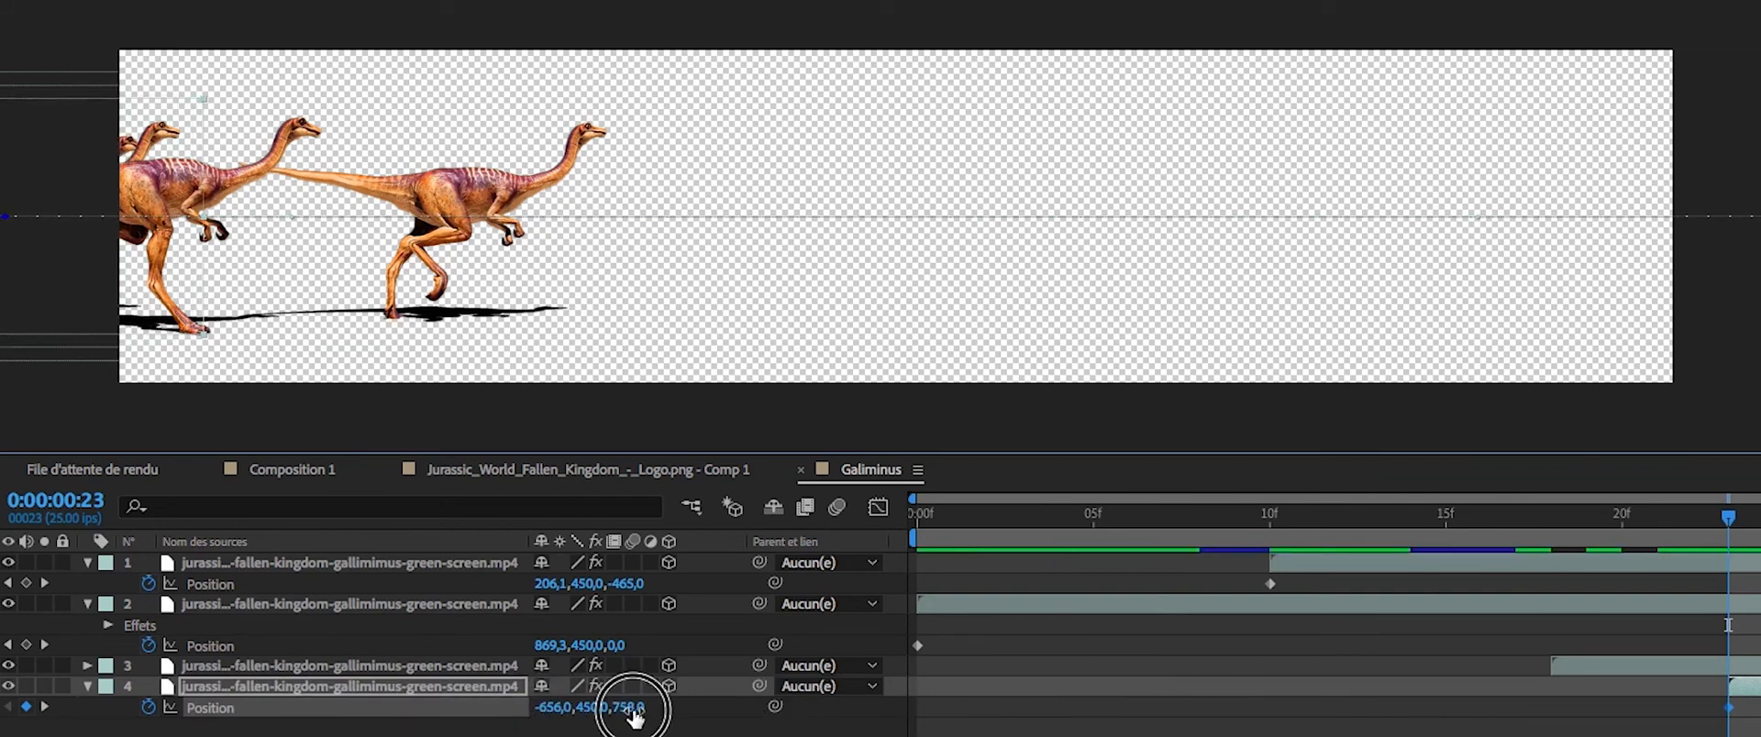
key("space")
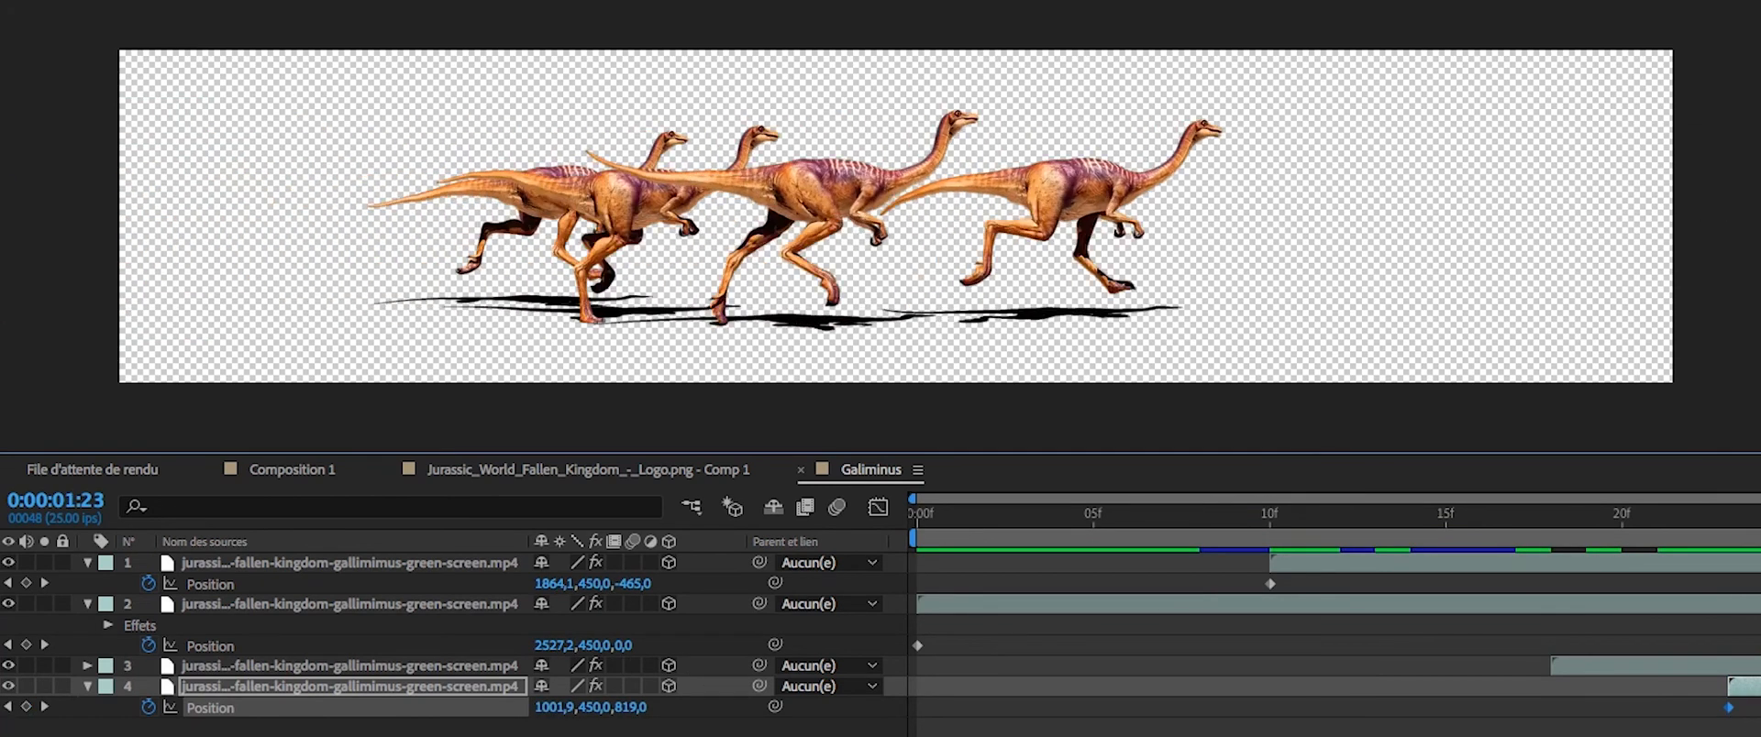
key("space")
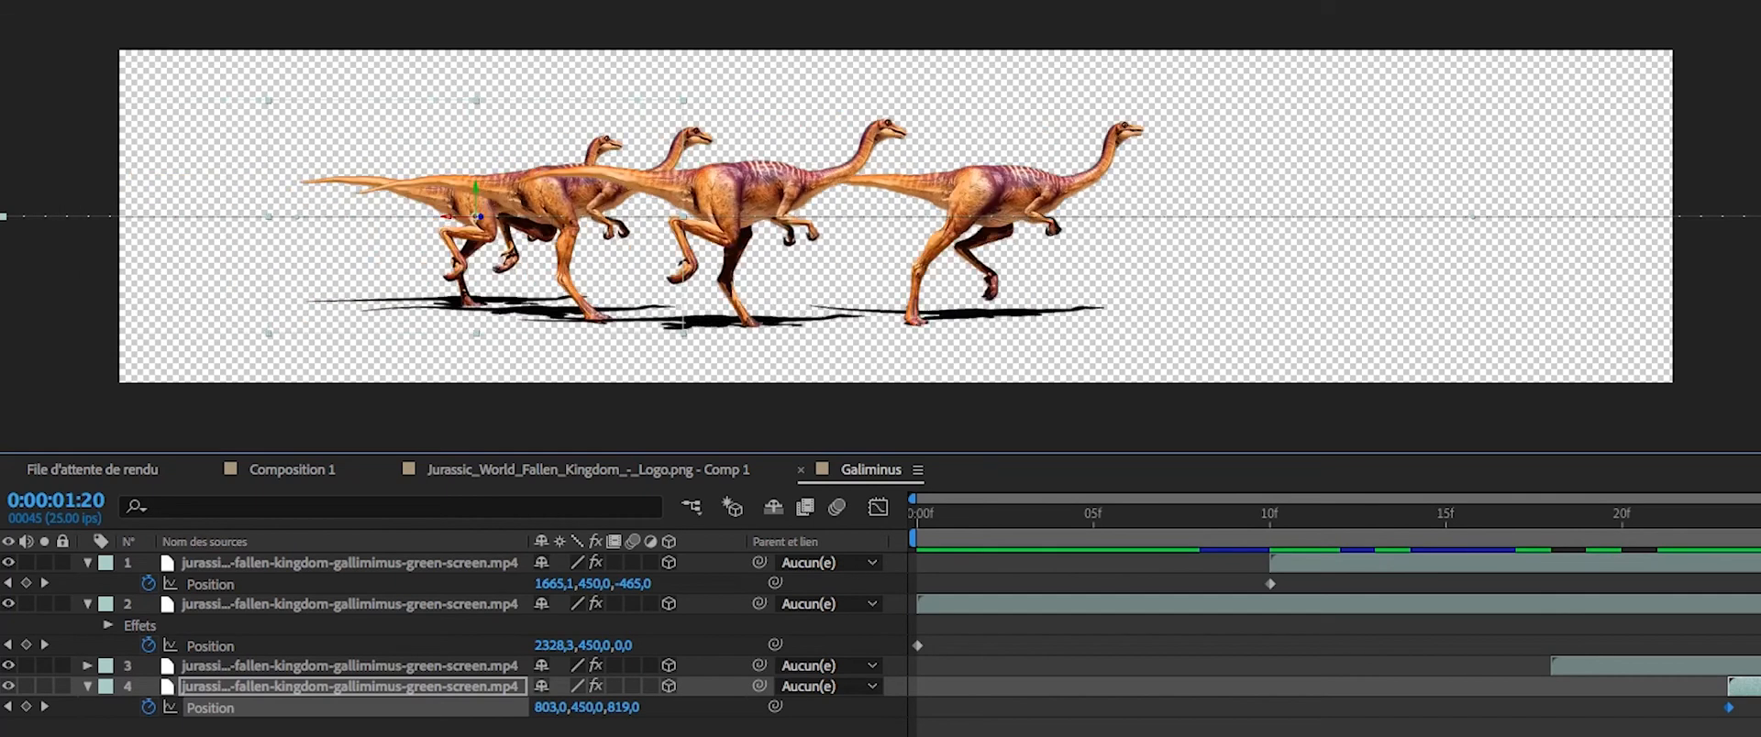
Shift the fourth gallimimus layer earlier so it starts at 0:00:00:07 and preview the group.
left_click_drag(1743, 685, 1419, 704)
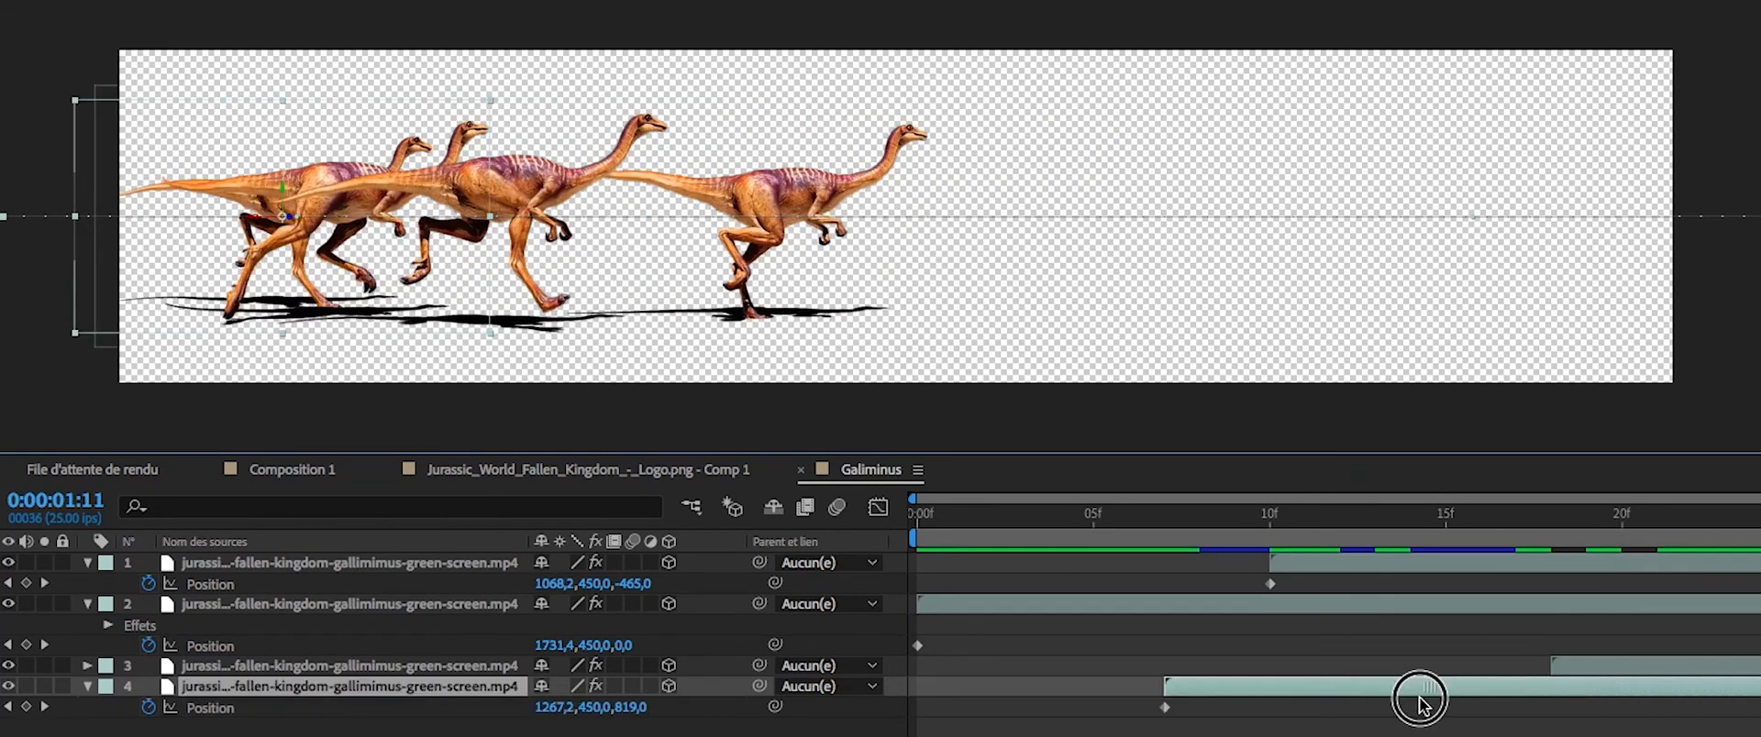
left_click_drag(1014, 513, 1540, 548)
key("space")
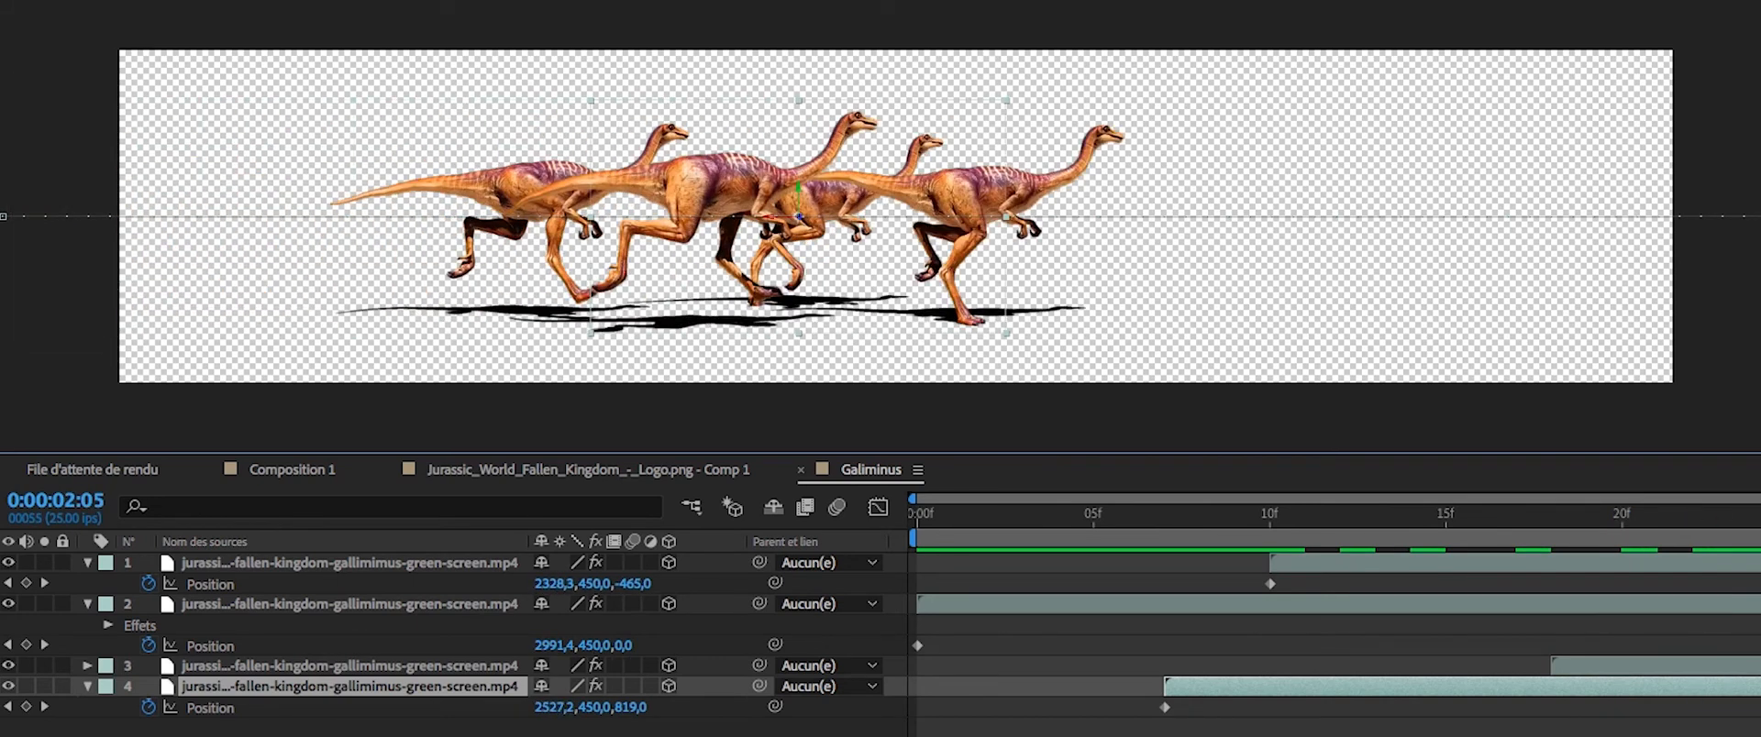
Collapse and duplicate all four gallimimus layers and place the four copies below the originals.
left_click(410, 561, "shift")
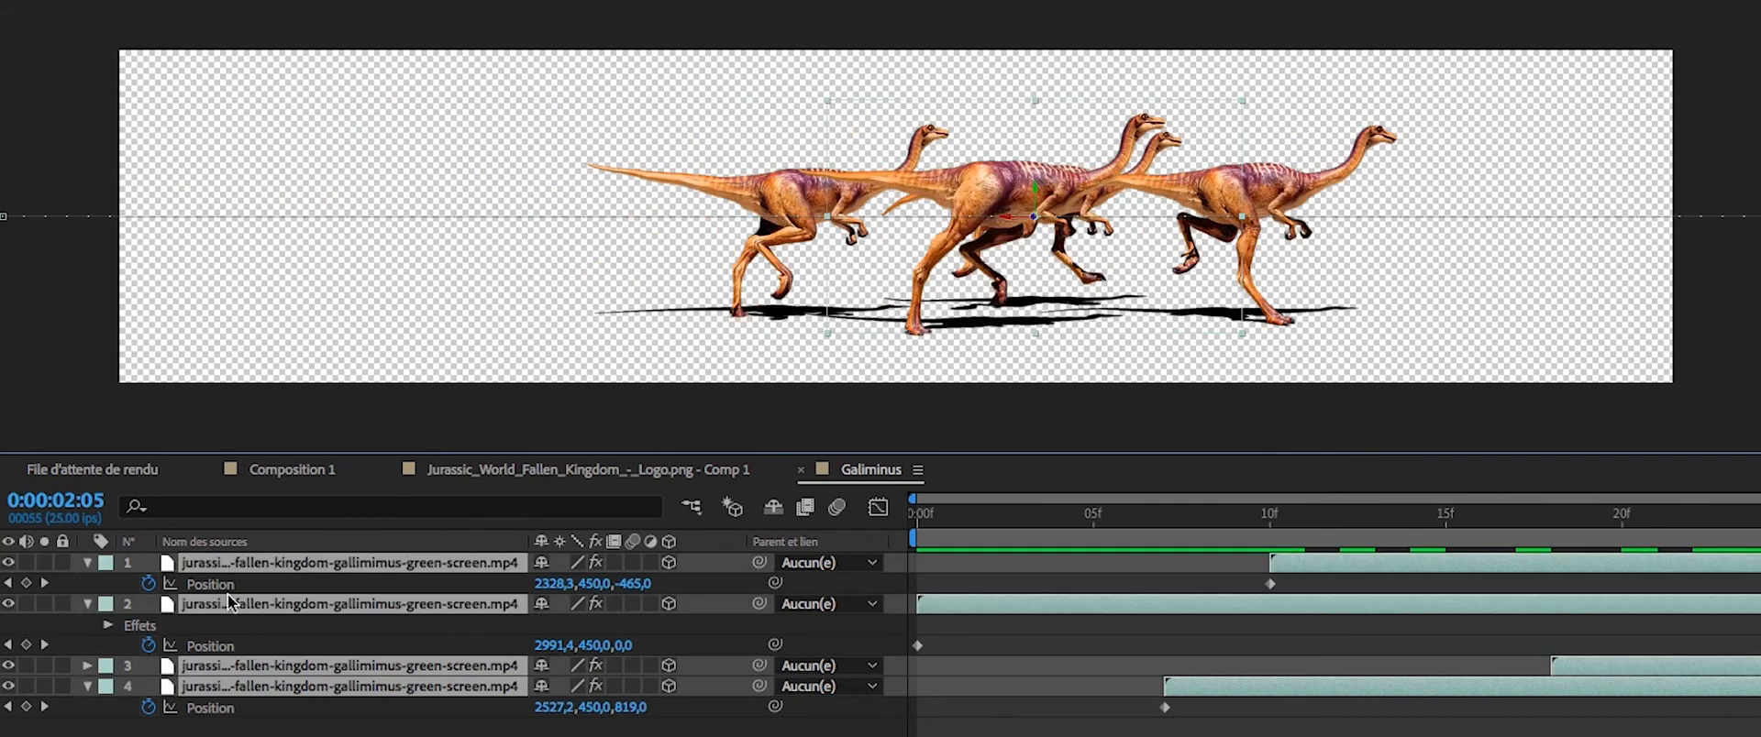
left_click(89, 562)
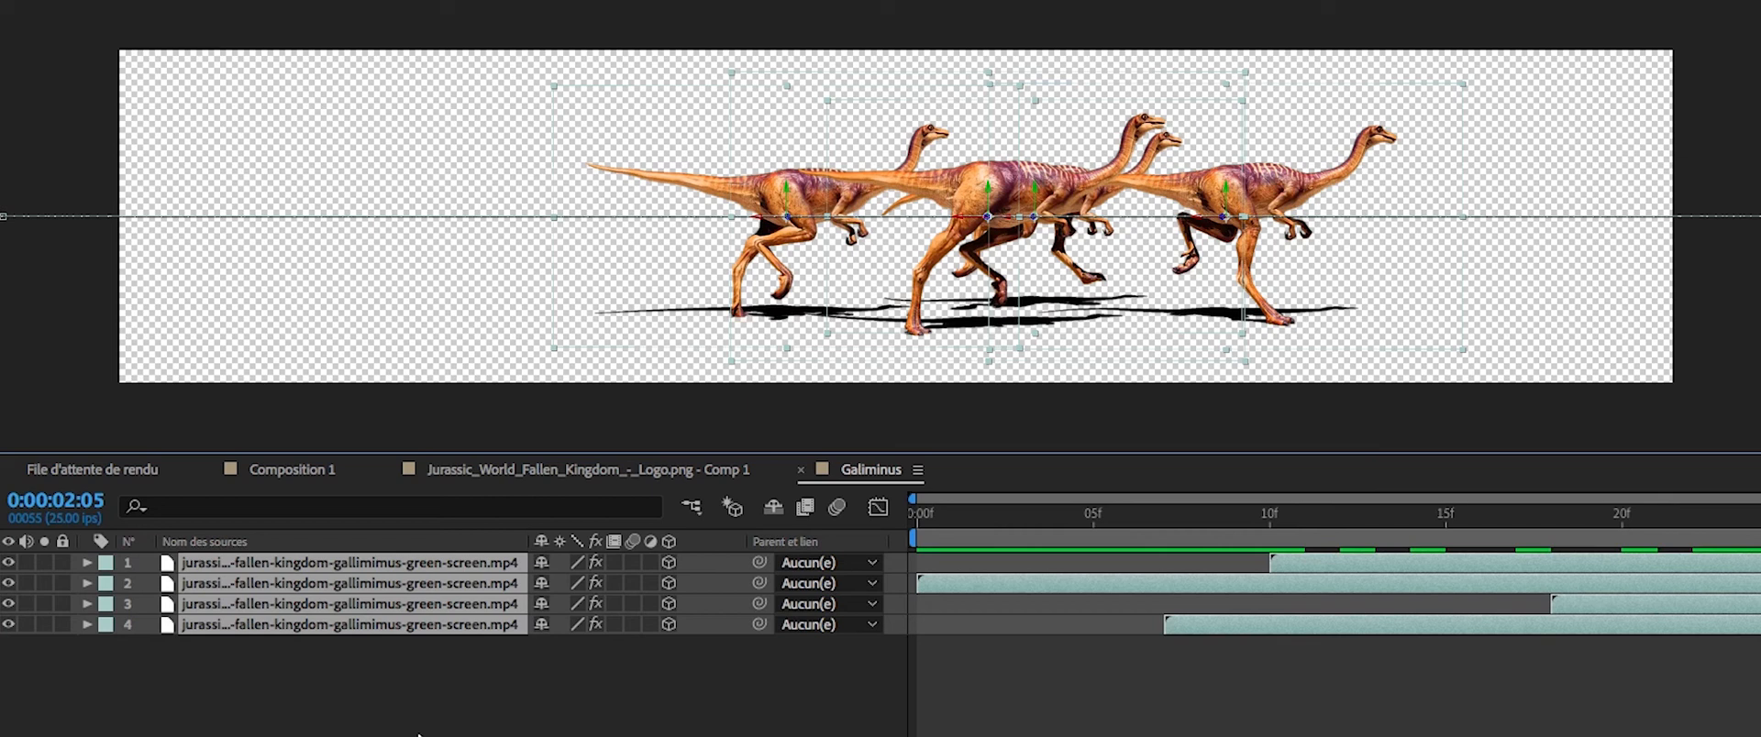
key("ctrl+d")
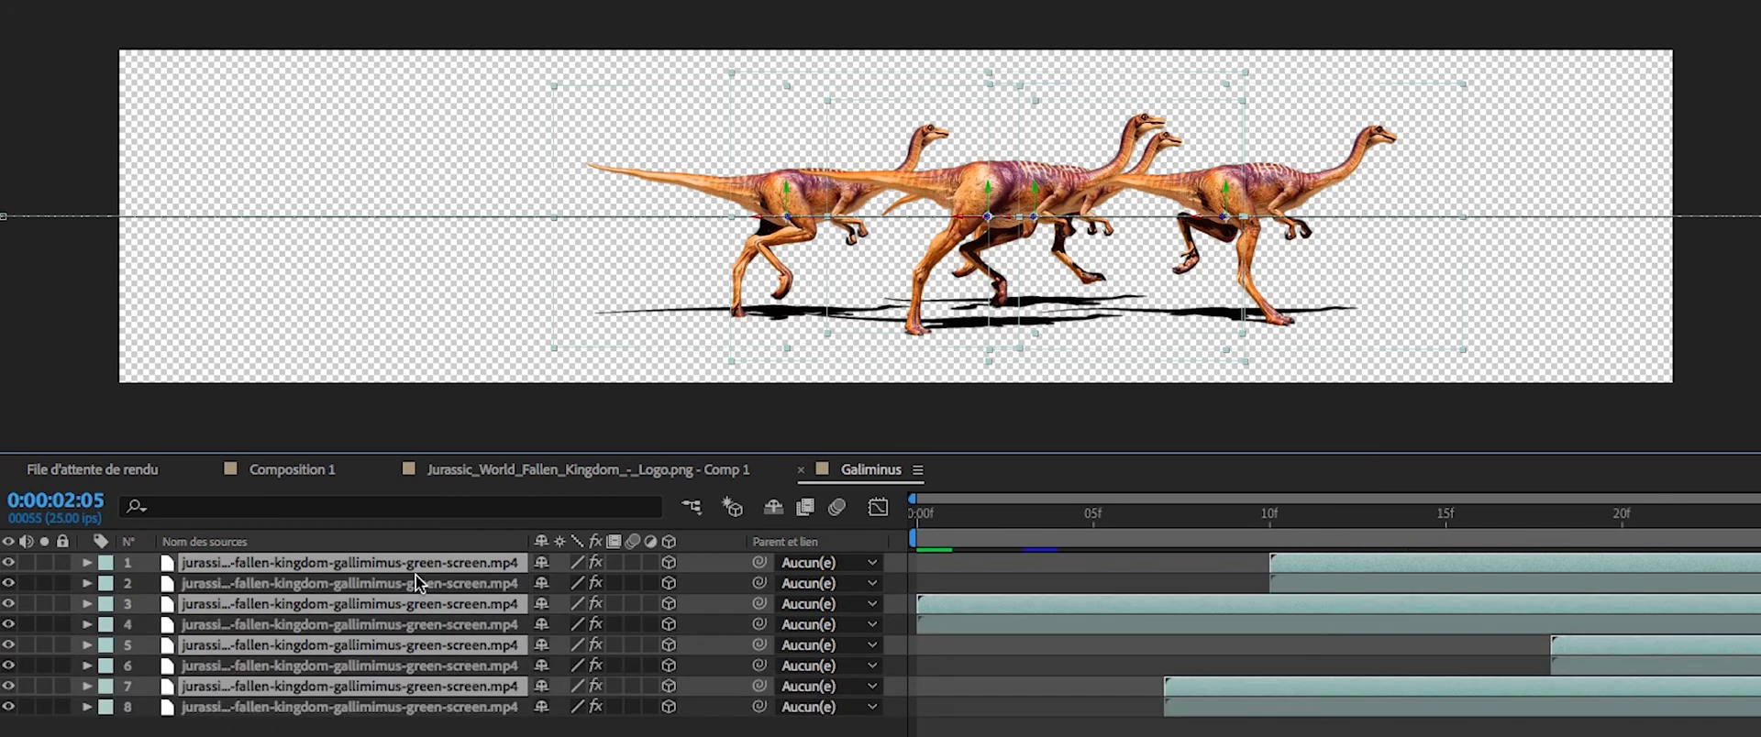
left_click_drag(415, 574, 394, 729)
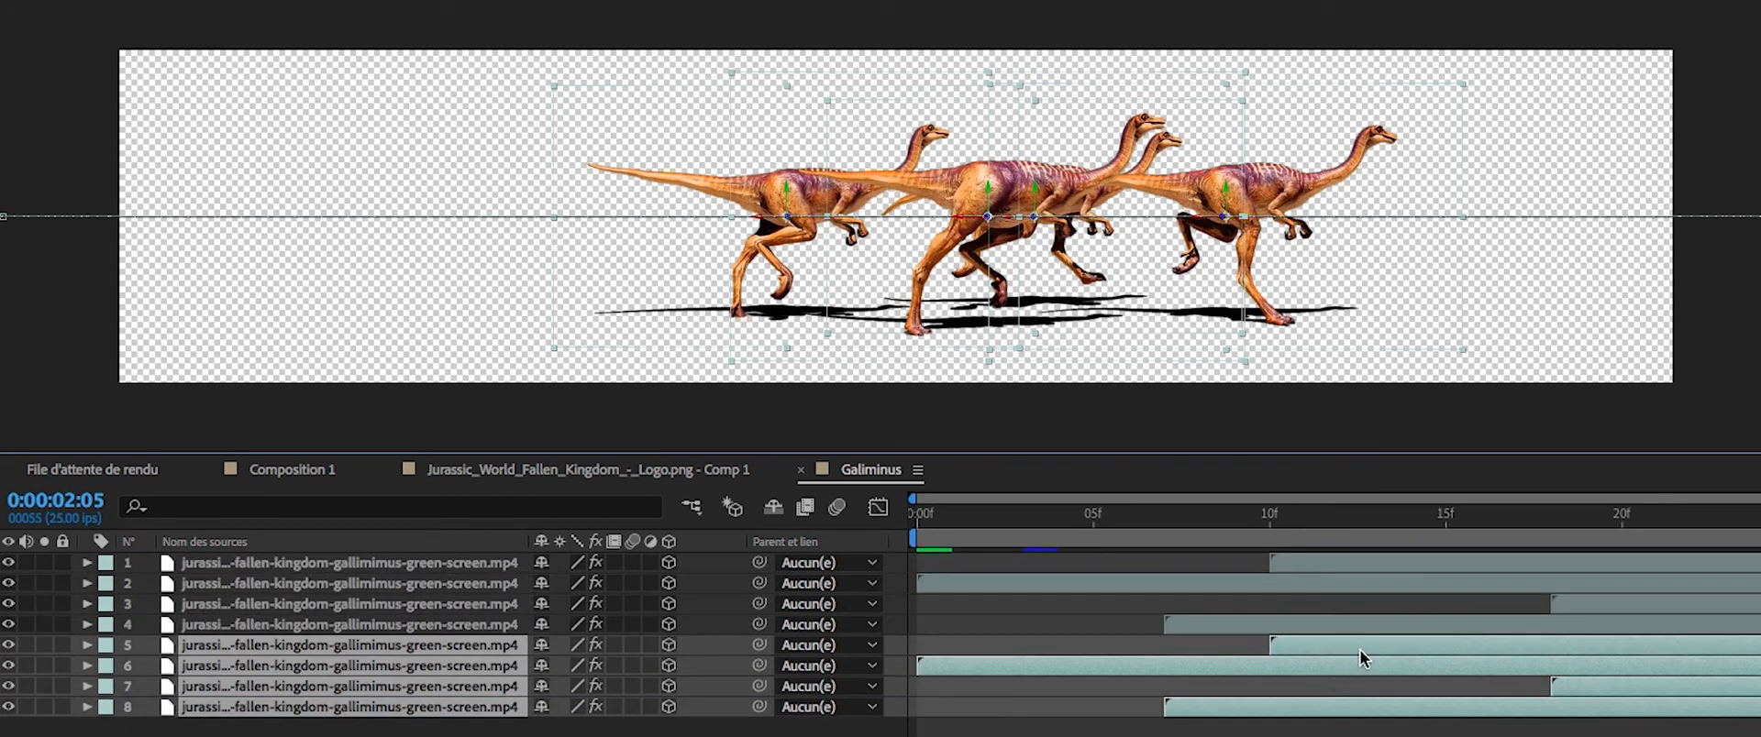
Shift the four copies together so the earliest starts at 0:00:01:02 and preview the larger herd.
left_click_drag(1446, 644, 1747, 642)
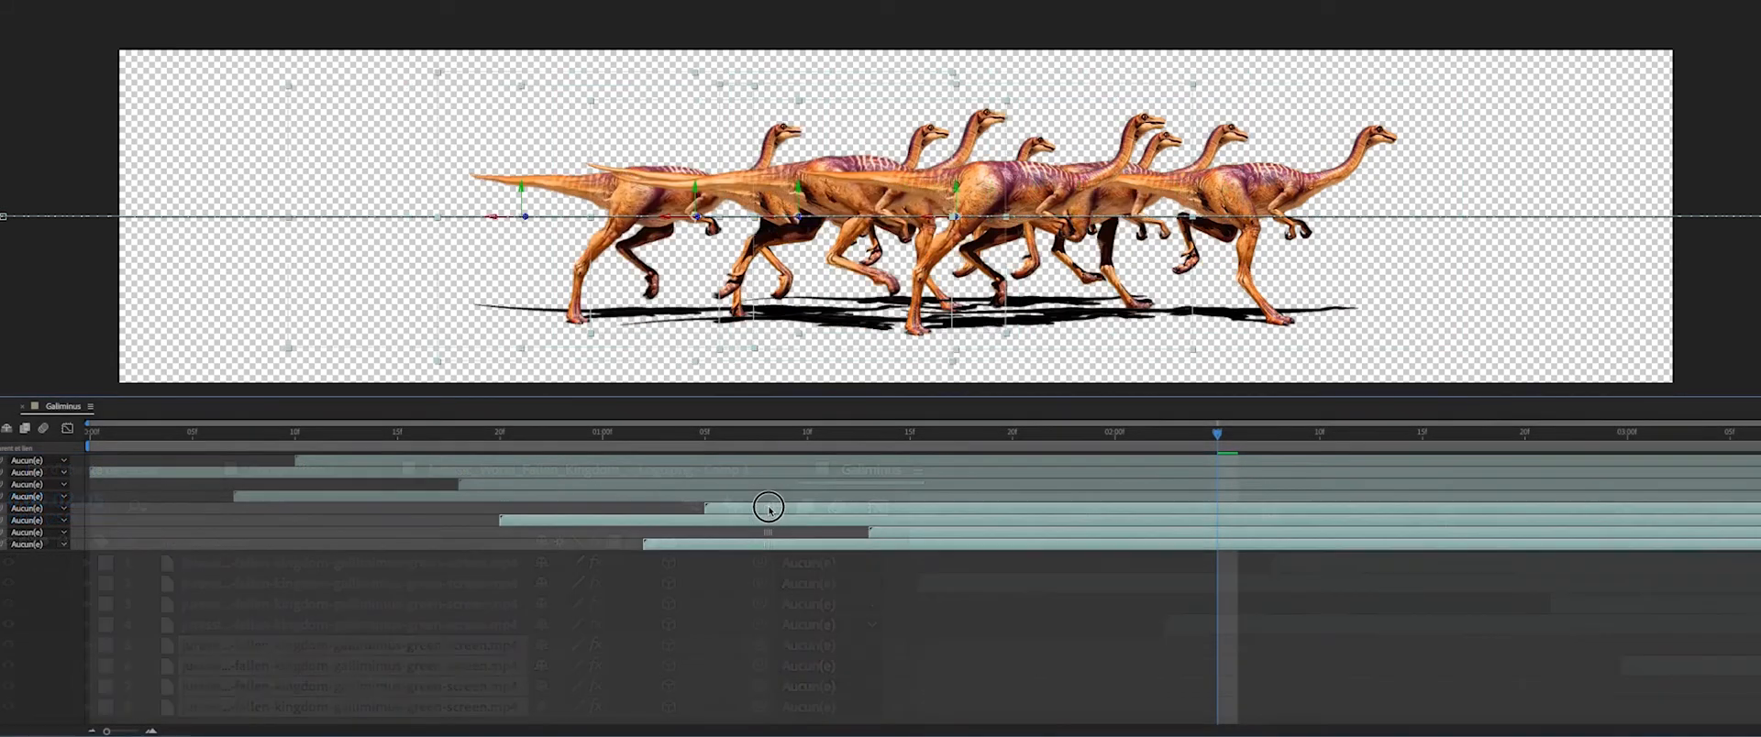
left_click_drag(767, 501, 913, 523)
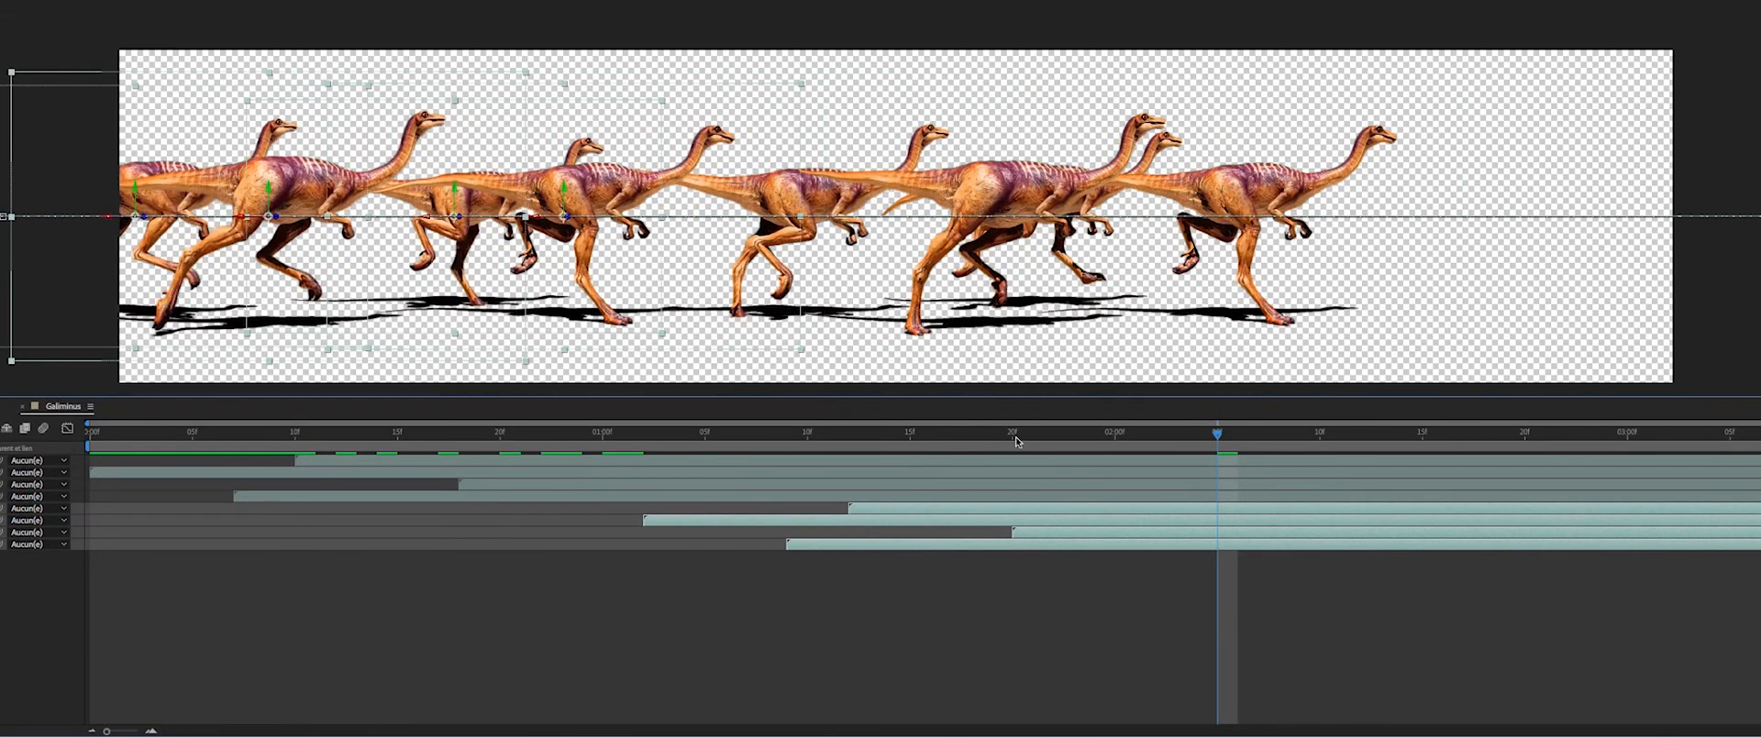
key("space")
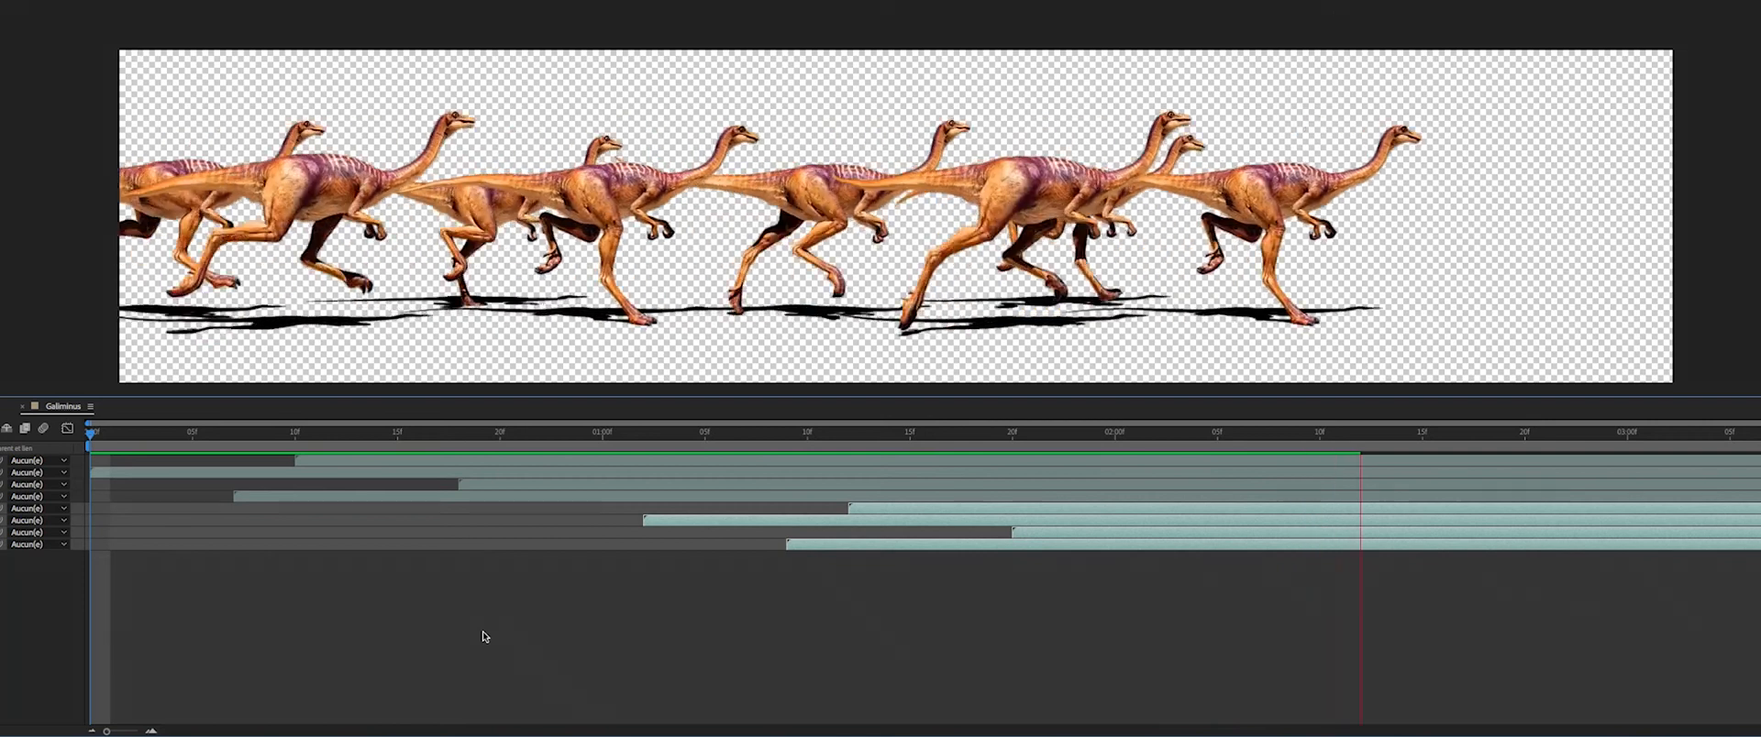
Stagger the copies by starting layer 6 at 0:00:01:19, layer 7 at 0:00:02:02 and layer 8 at 0:00:02:11, previewing the herd.
left_click(1018, 562)
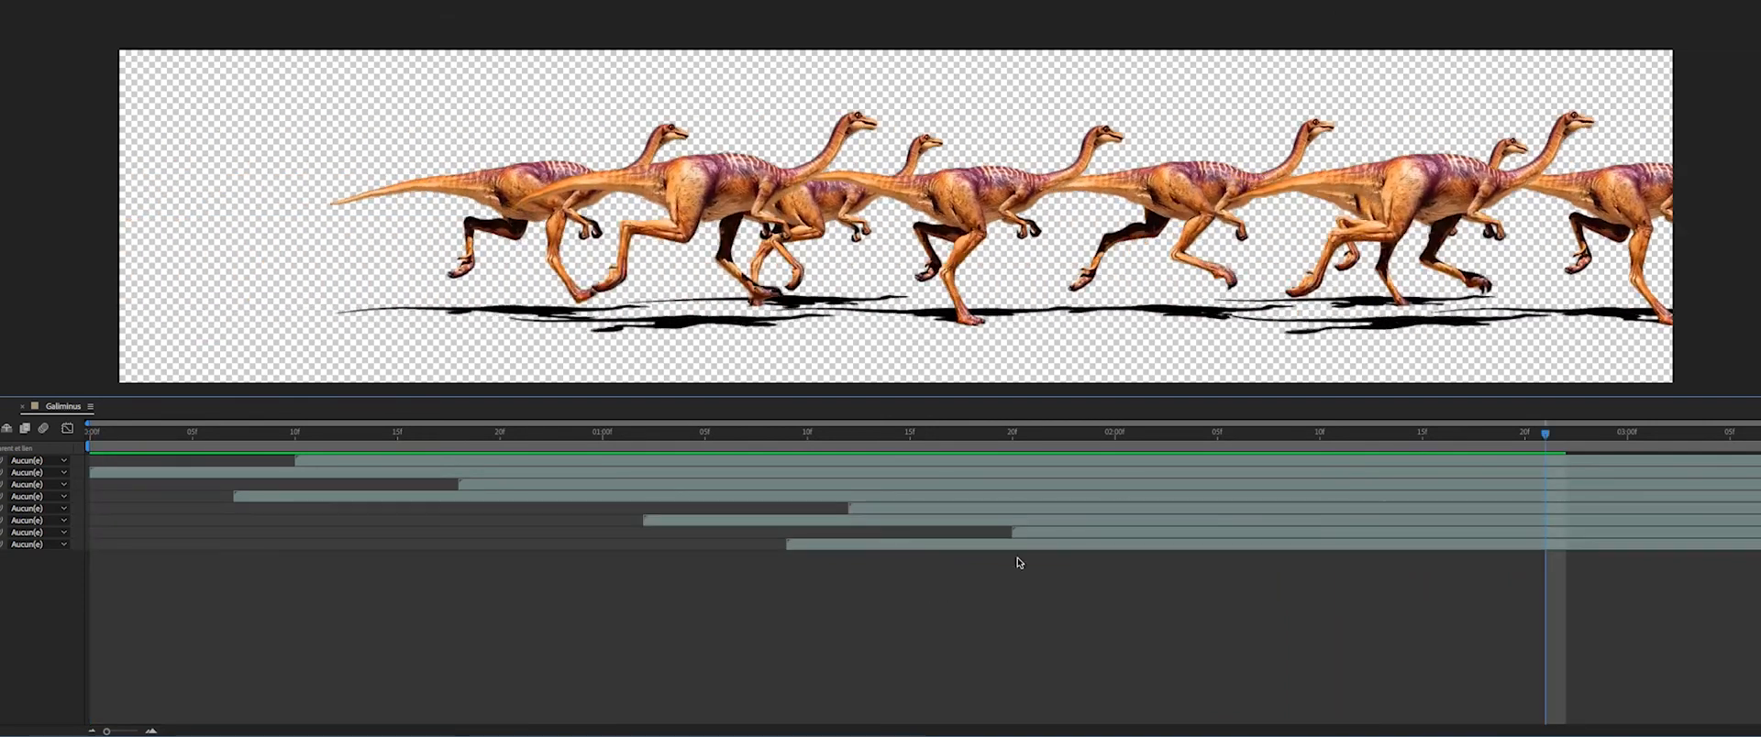
left_click_drag(1078, 536, 1228, 535)
left_click_drag(1092, 520, 1276, 515)
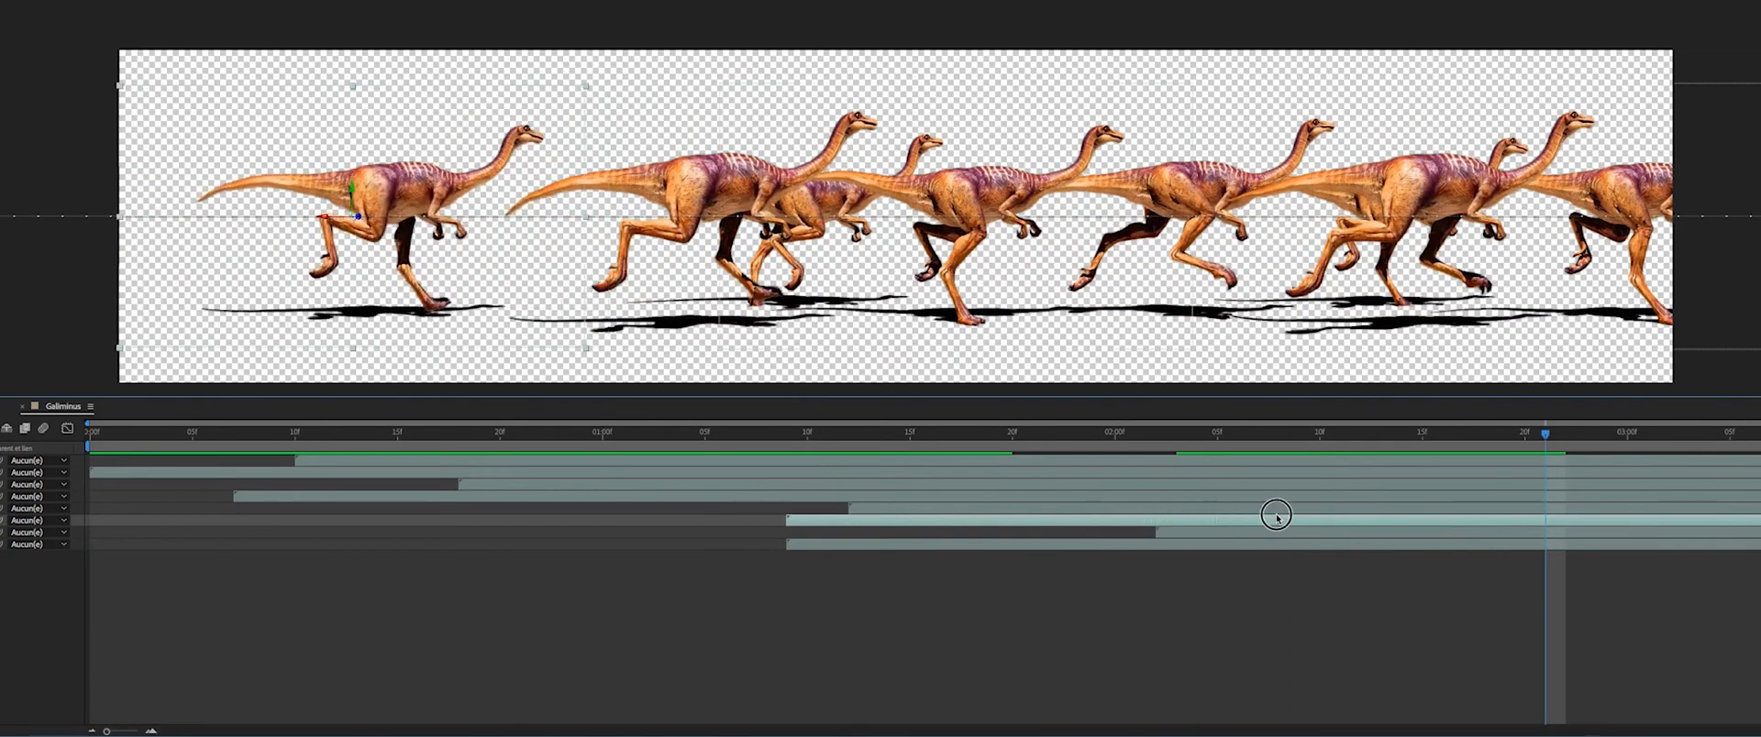
left_click(1217, 544)
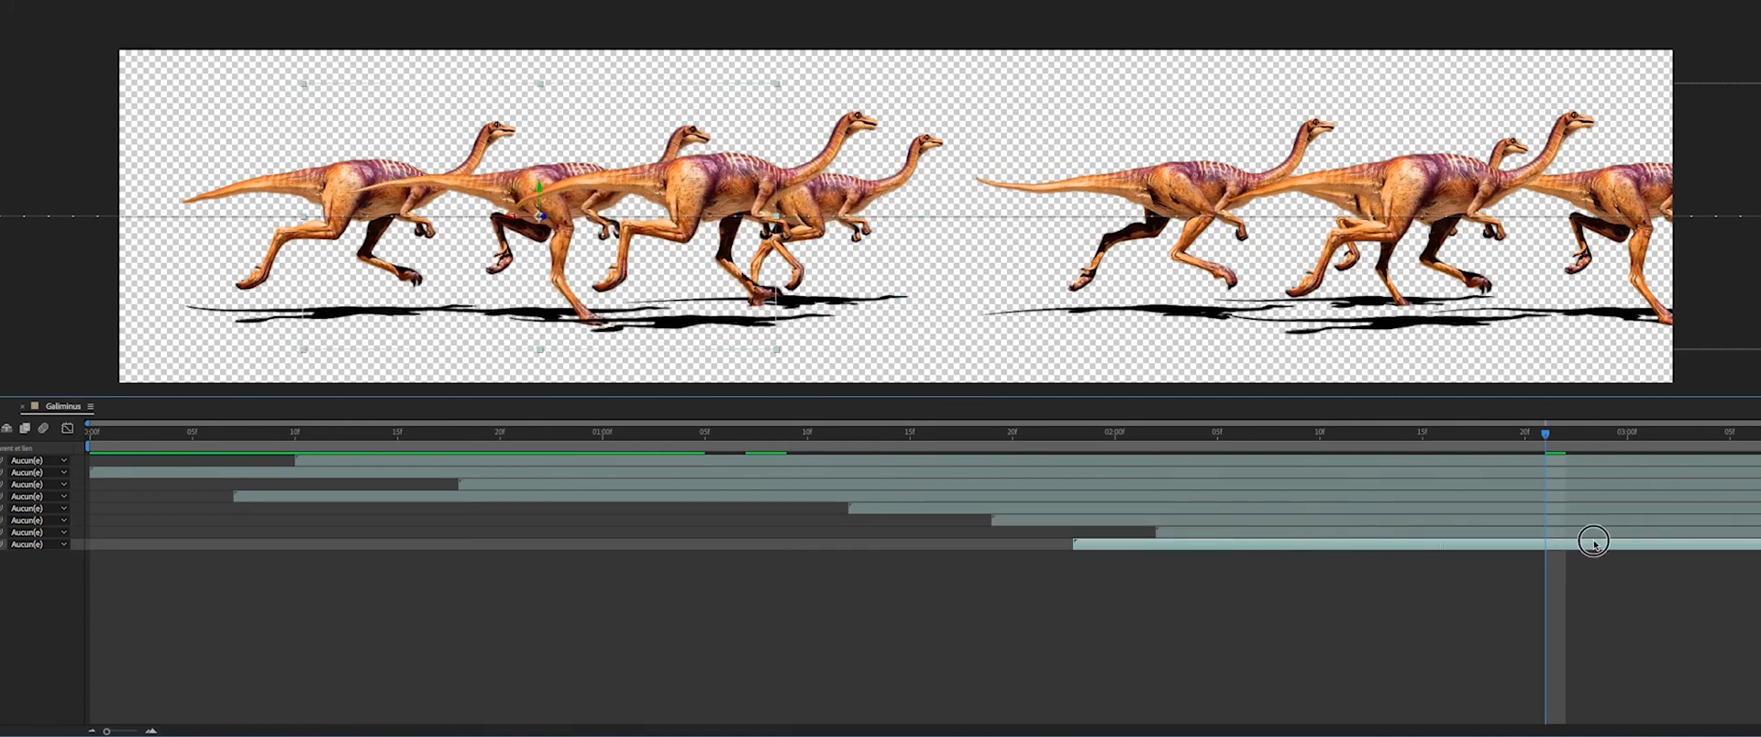
left_click(1318, 546)
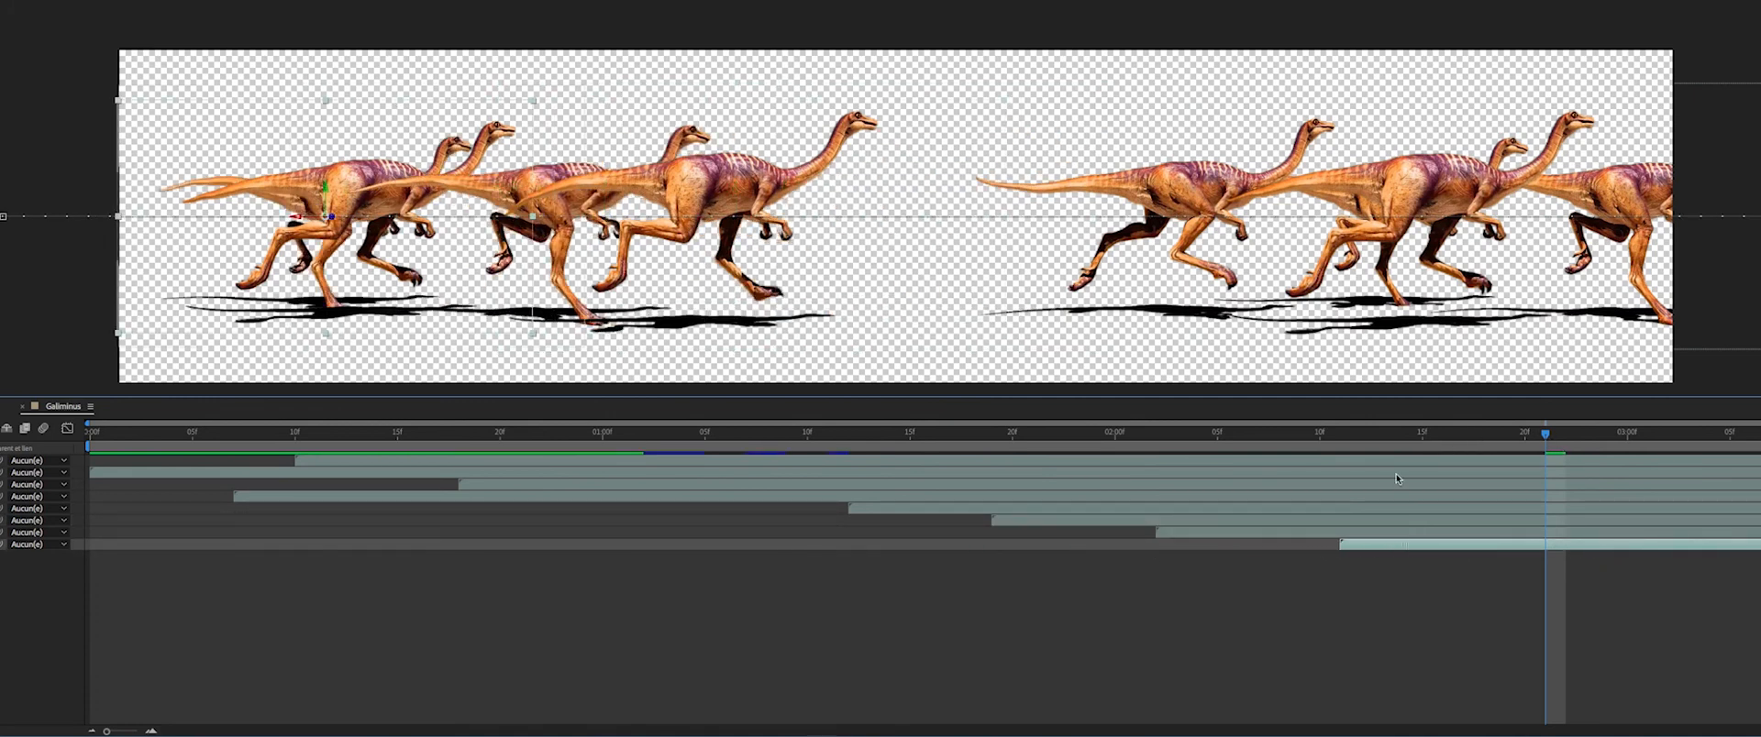
left_click_drag(1358, 438, 21, 452)
key("space")
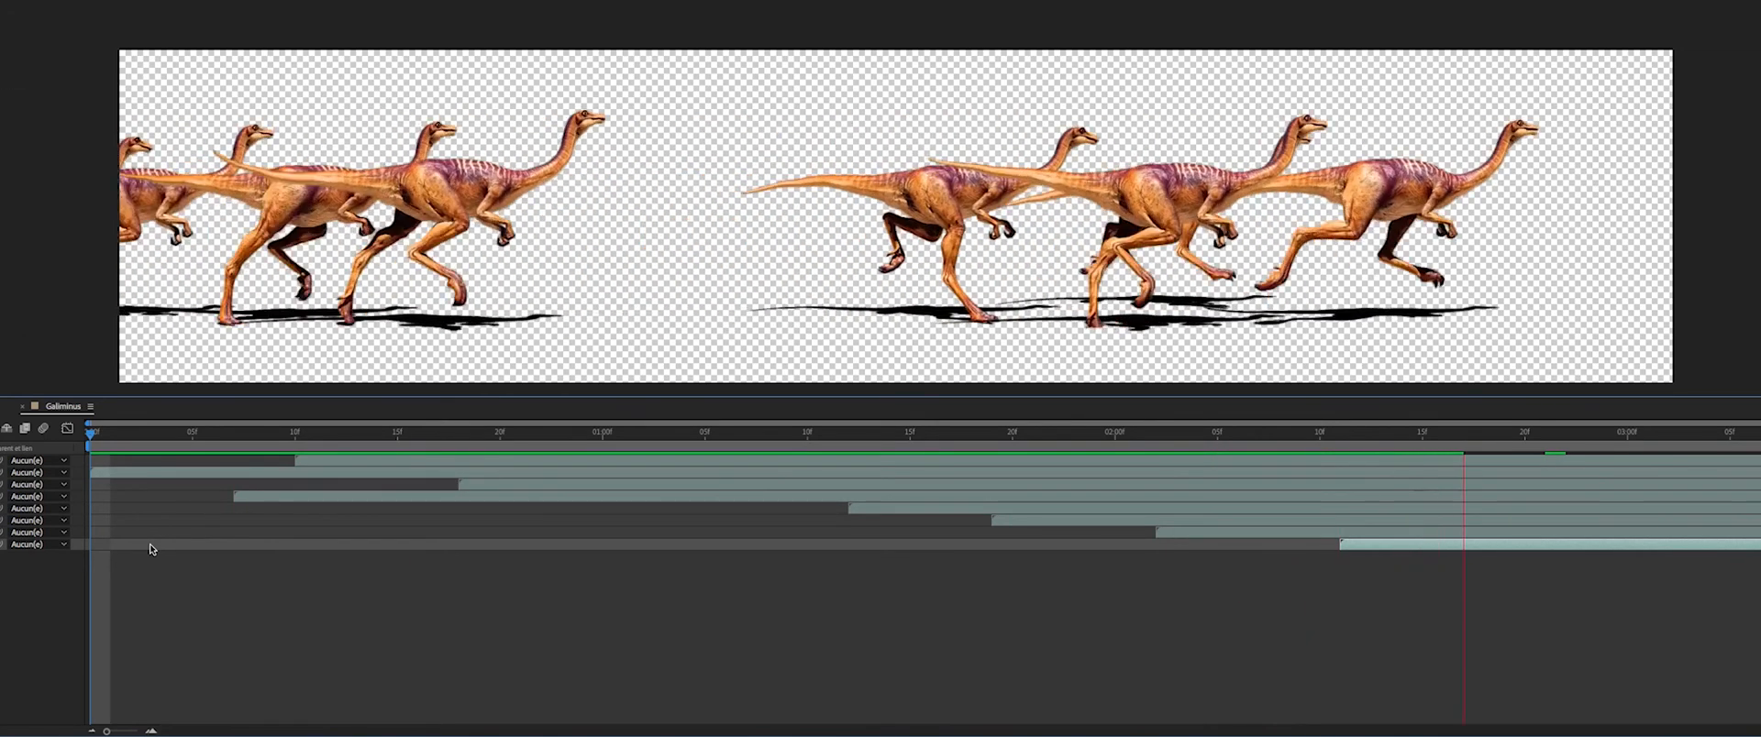
Duplicate the third gallimimus layer, shift the copy to start at 0:00:01:04, and leave the Galiminus composition after previewing.
left_click_drag(774, 431, 724, 434)
left_click(781, 486)
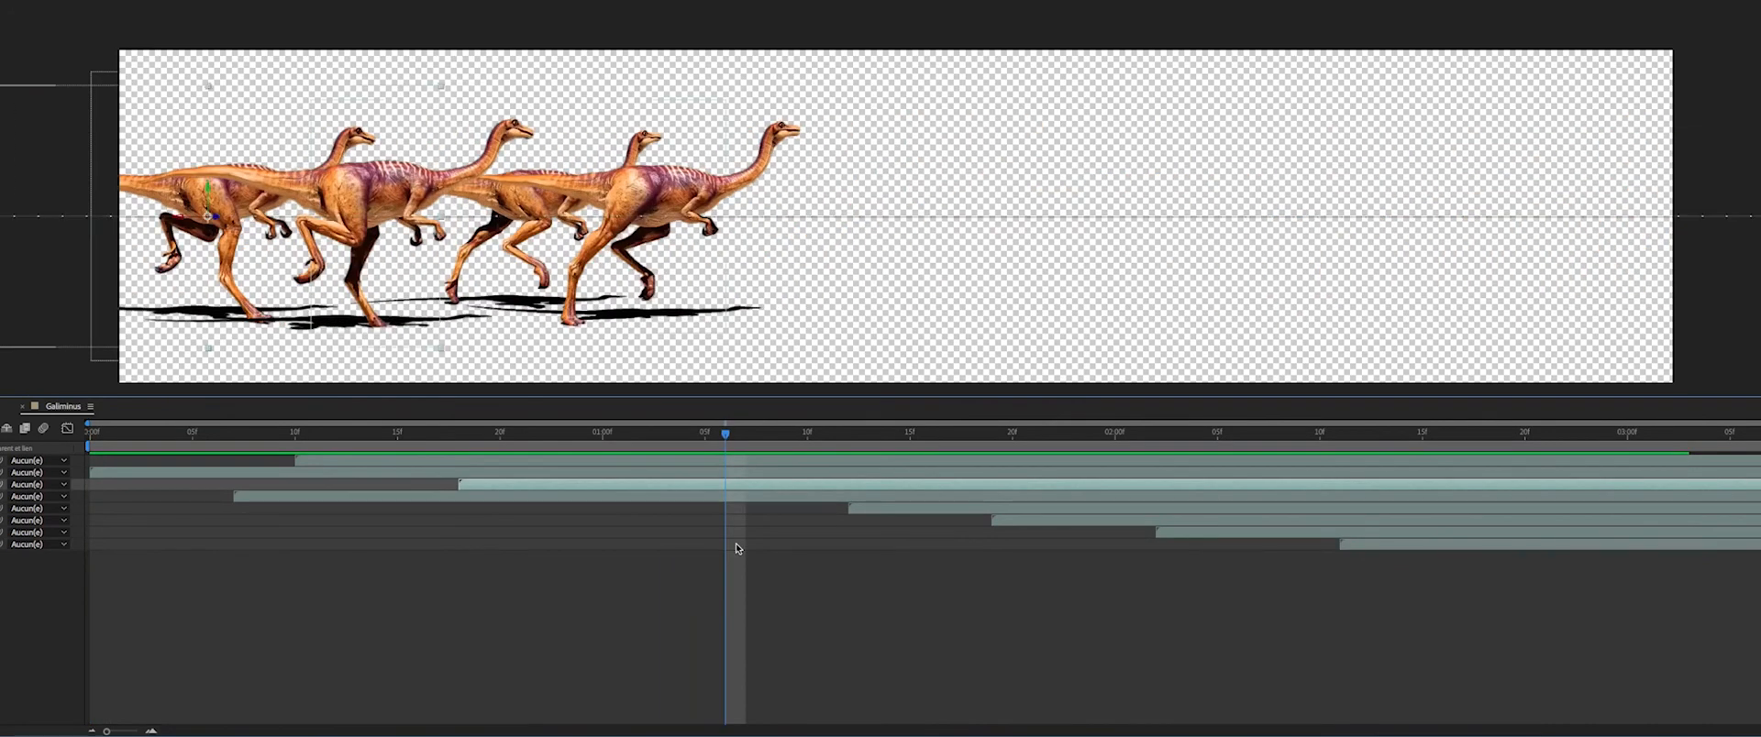
key("ctrl+d")
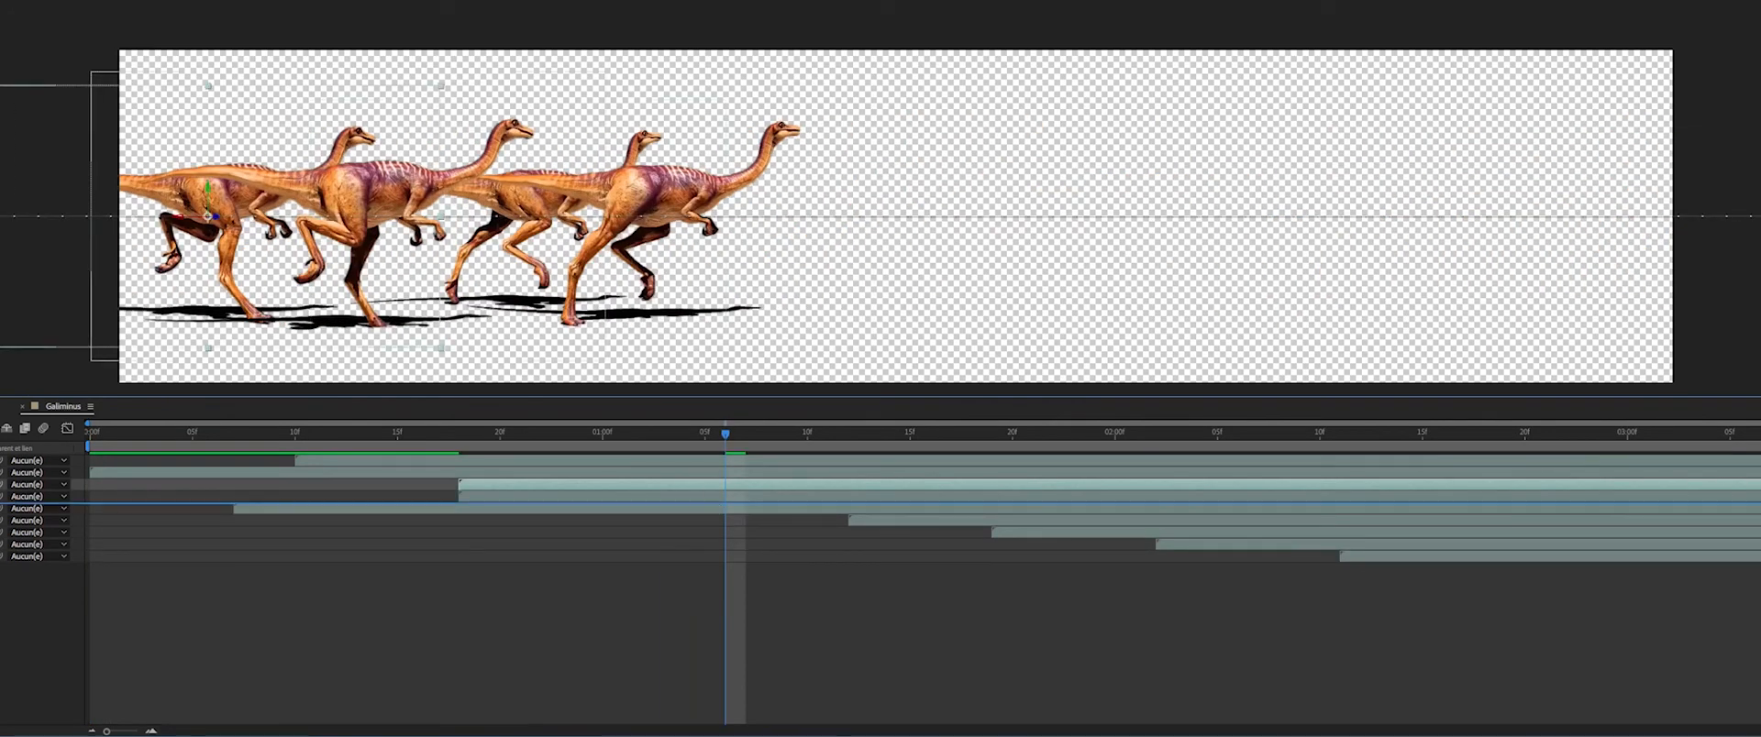
left_click_drag(765, 502, 765, 522)
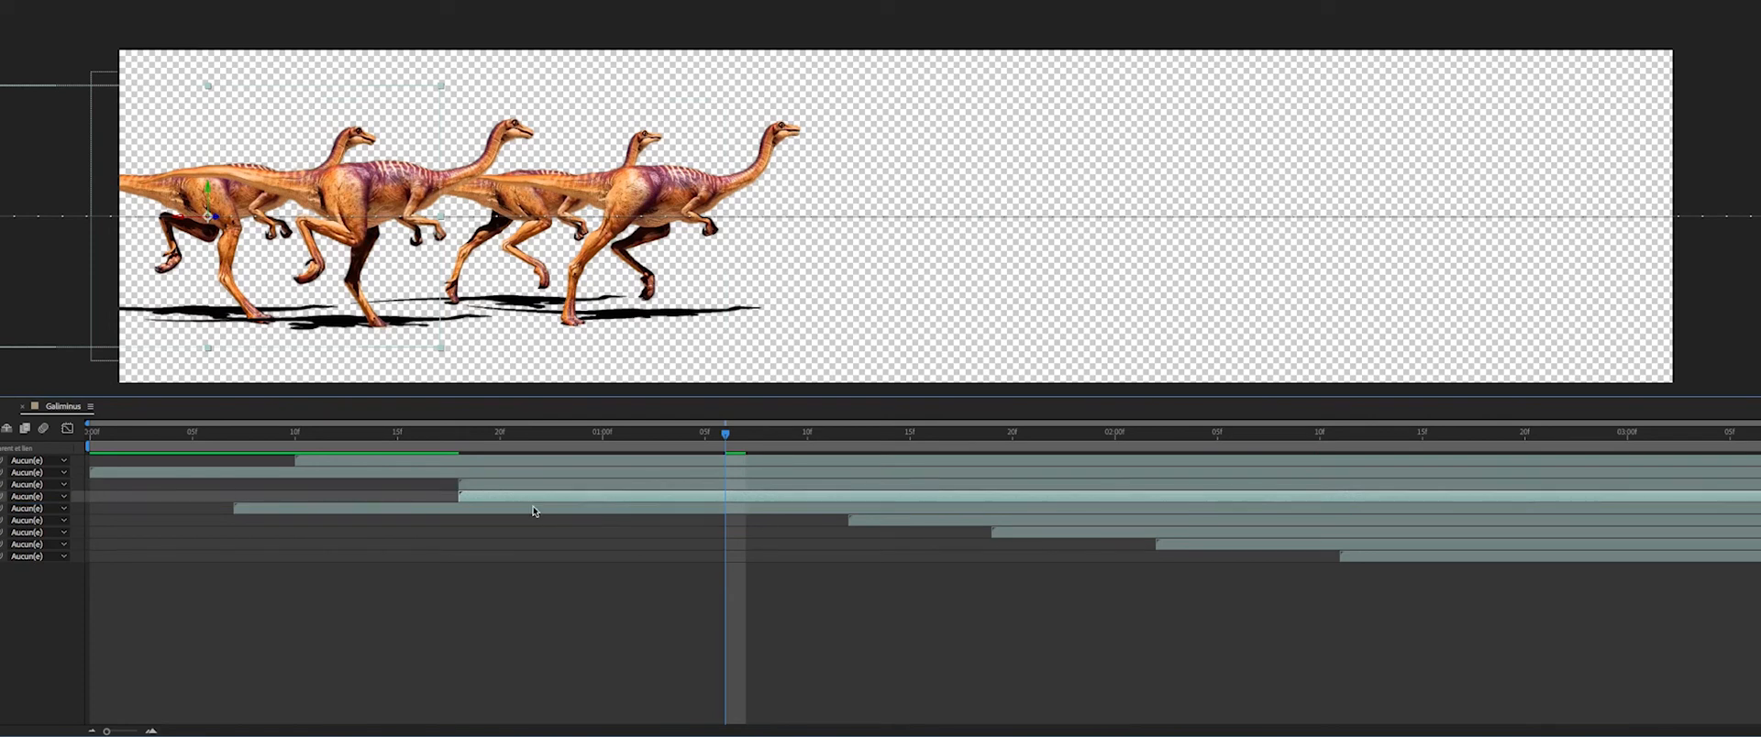
left_click(639, 435)
key("space")
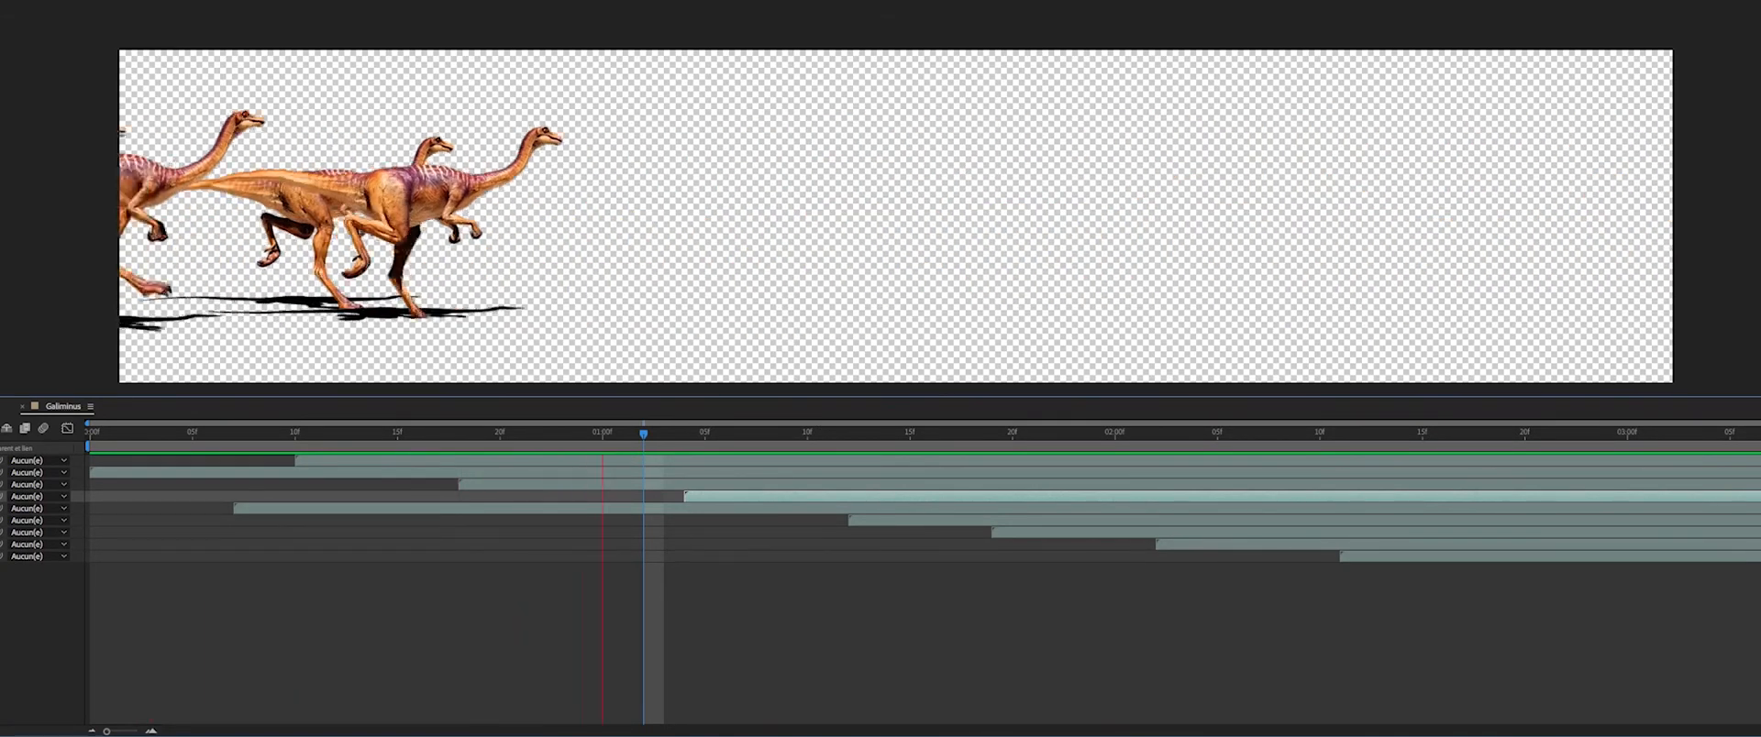
key("space")
left_click(22, 409)
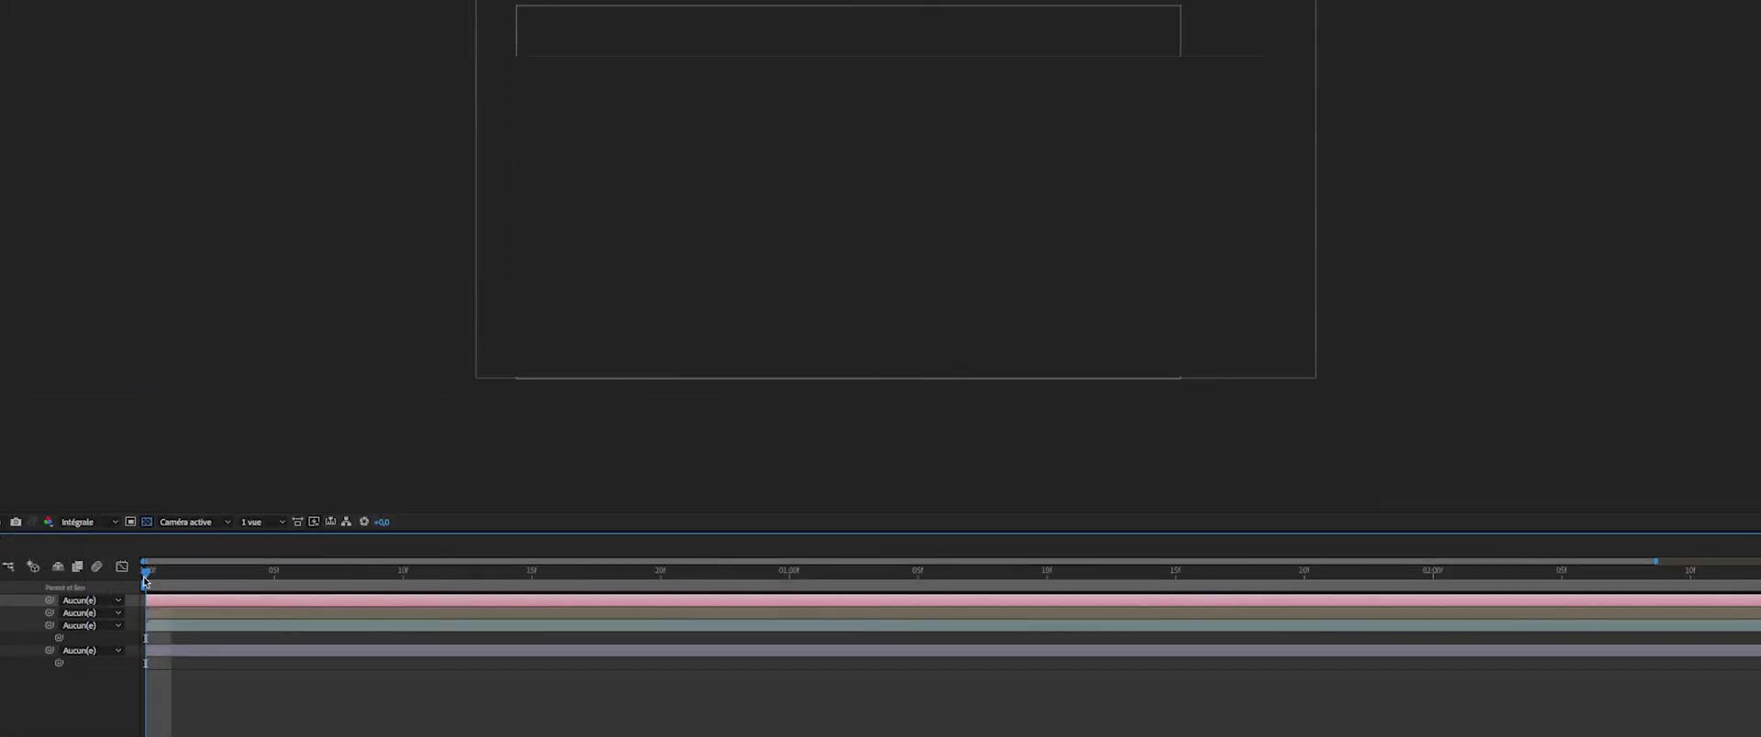
Add the Galiminus composition as a 3D layer between Caméra 1 and the logo in Composition 1 and reveal its Position.
left_click_drag(143, 575, 145, 615)
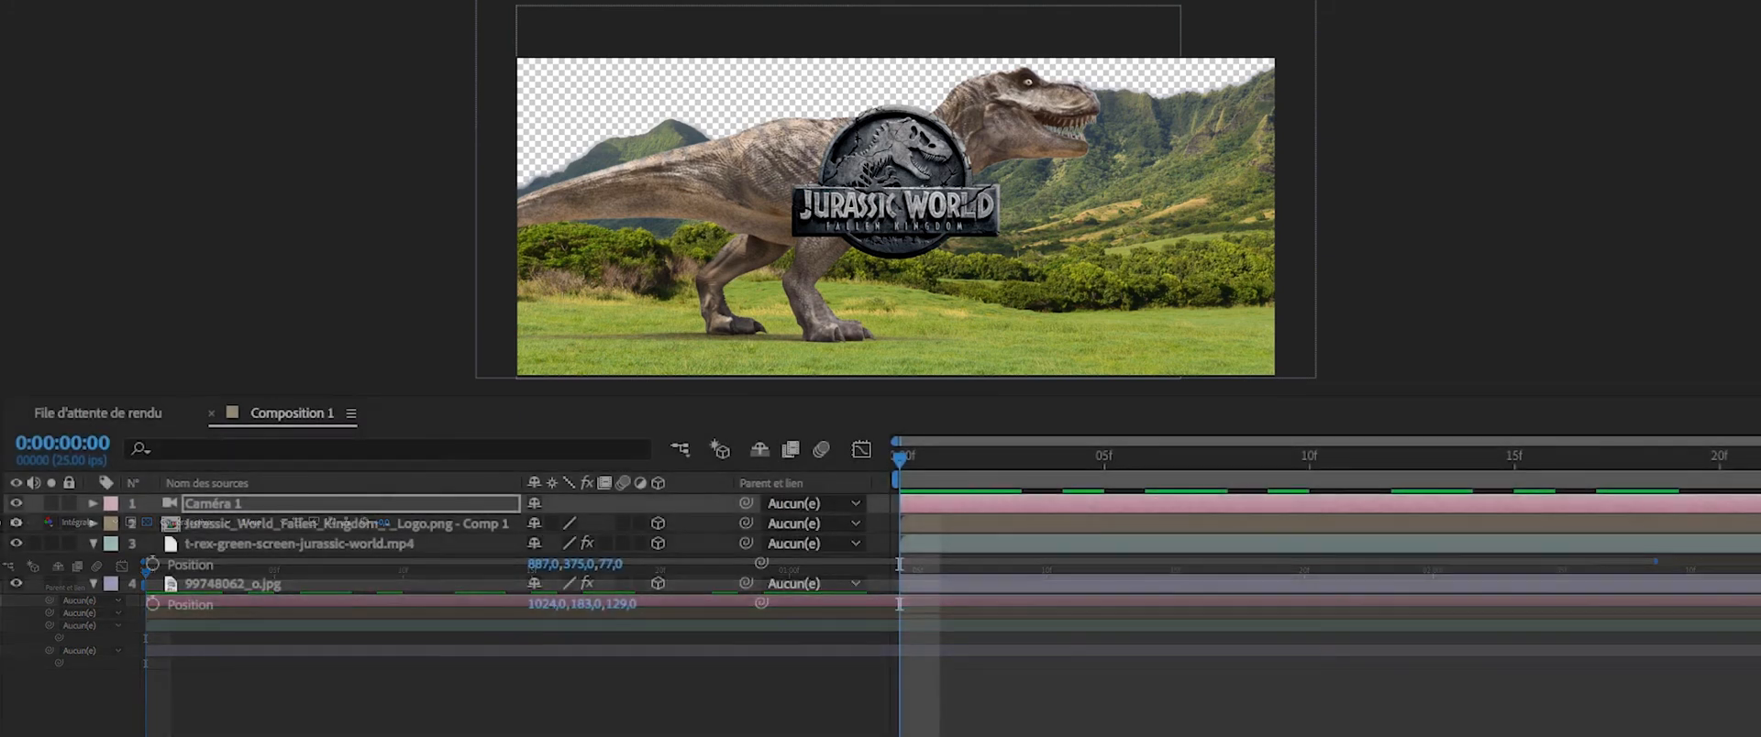
left_click_drag(0, 463, 408, 543)
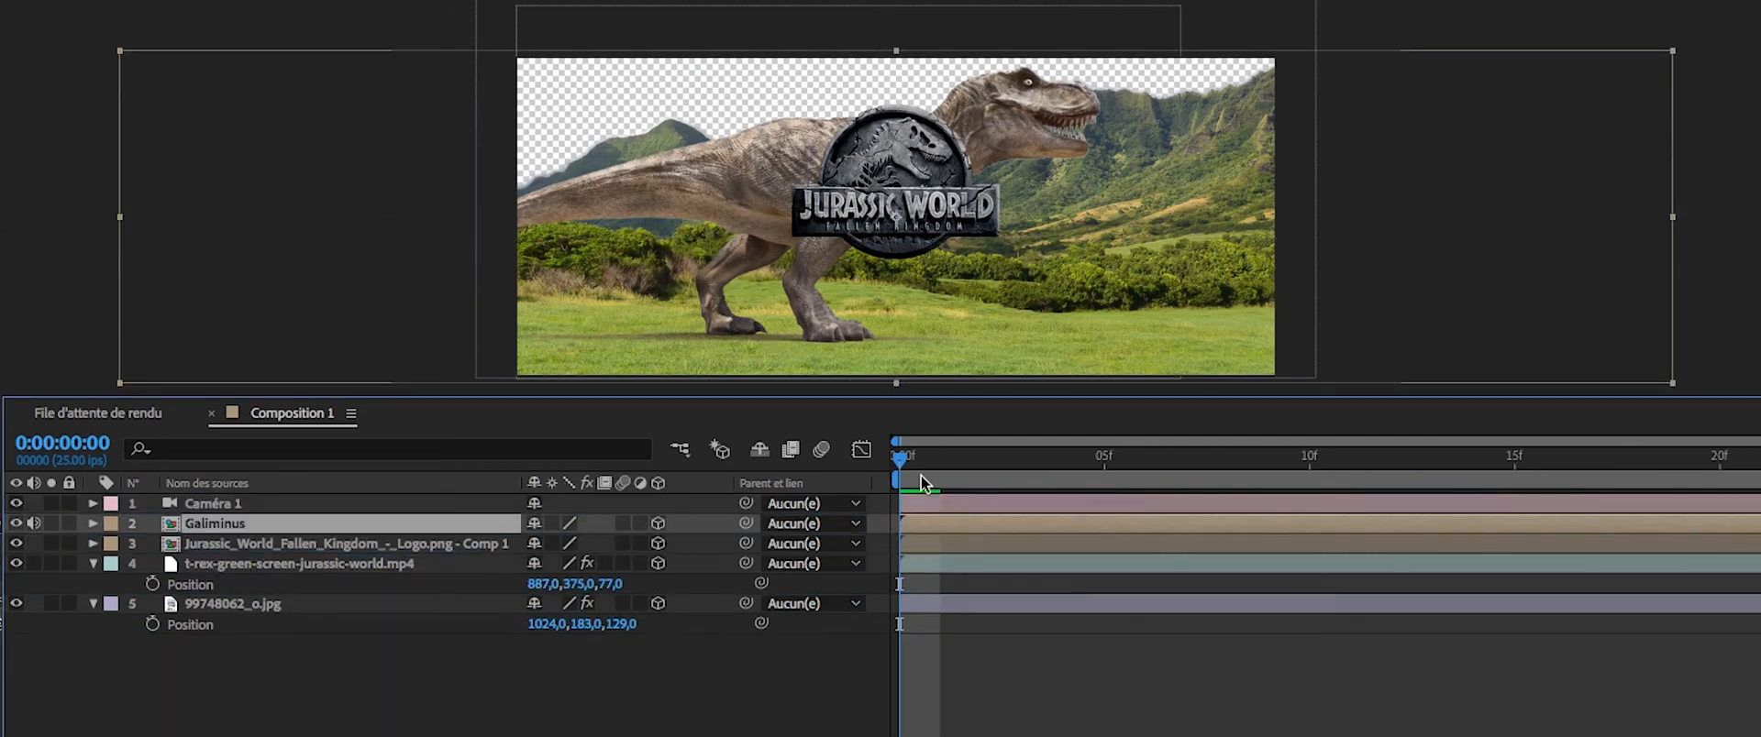
left_click_drag(921, 475, 1516, 486)
left_click_drag(1646, 489, 1756, 486)
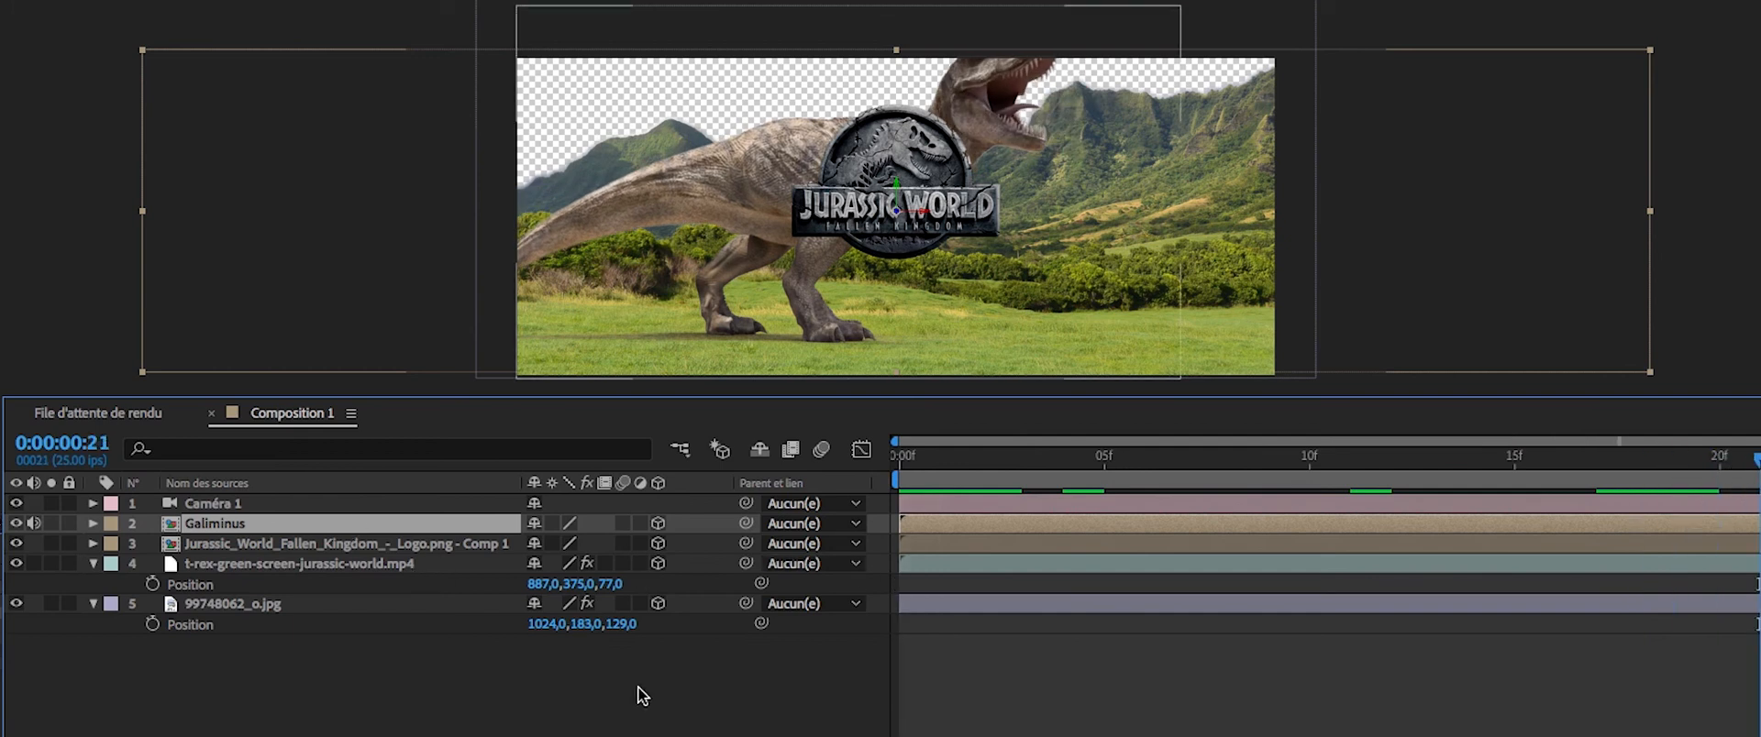
key("p")
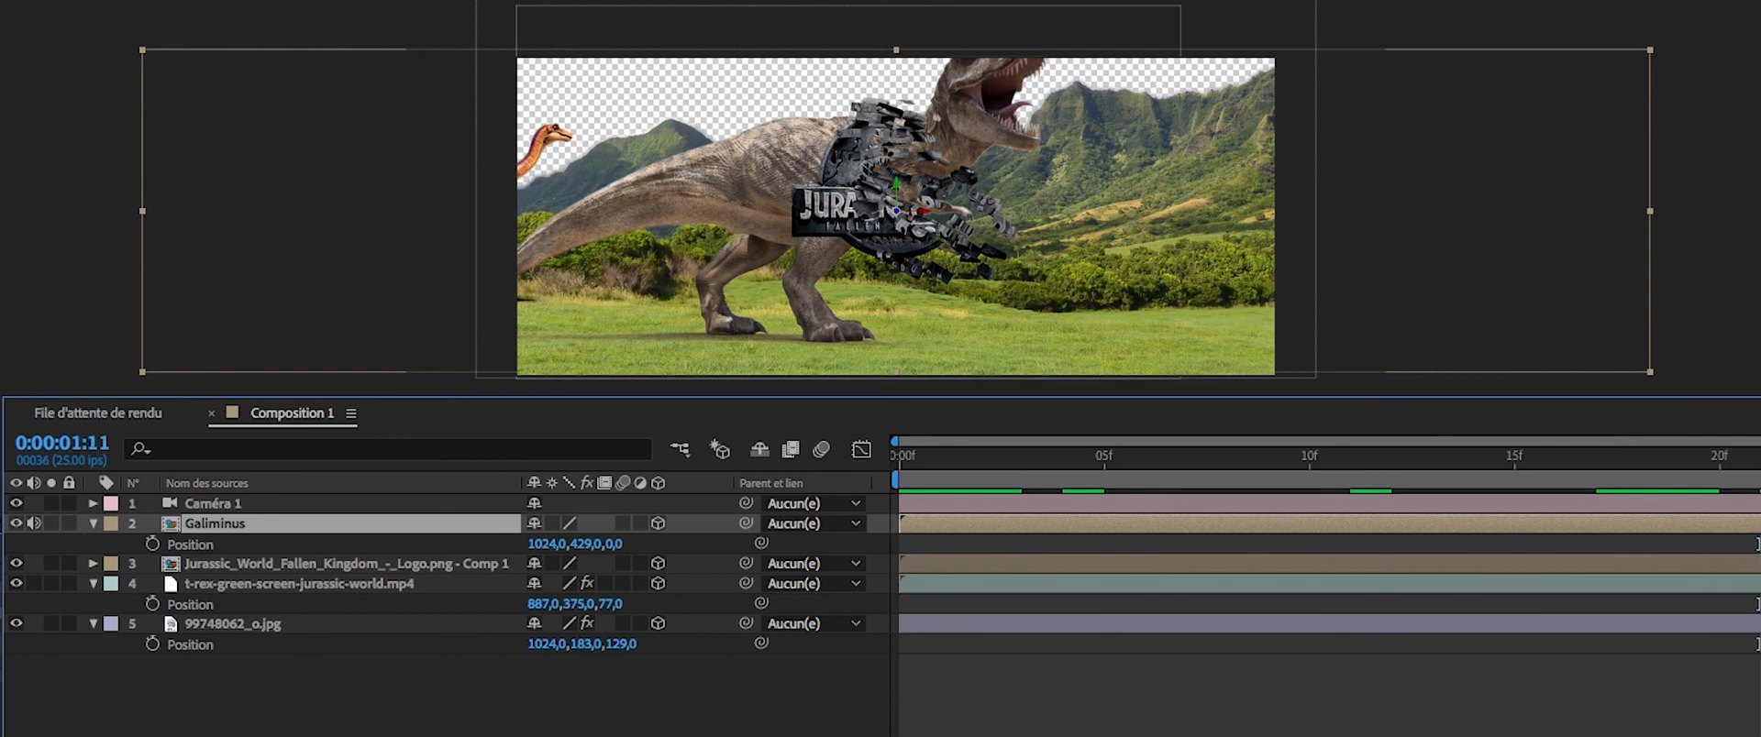
Preview the herd over the T-rex scene frame by frame, and check its motion inside the Galiminus composition.
key("Page_Up")
key("Page_Up")
key("Page_Up")
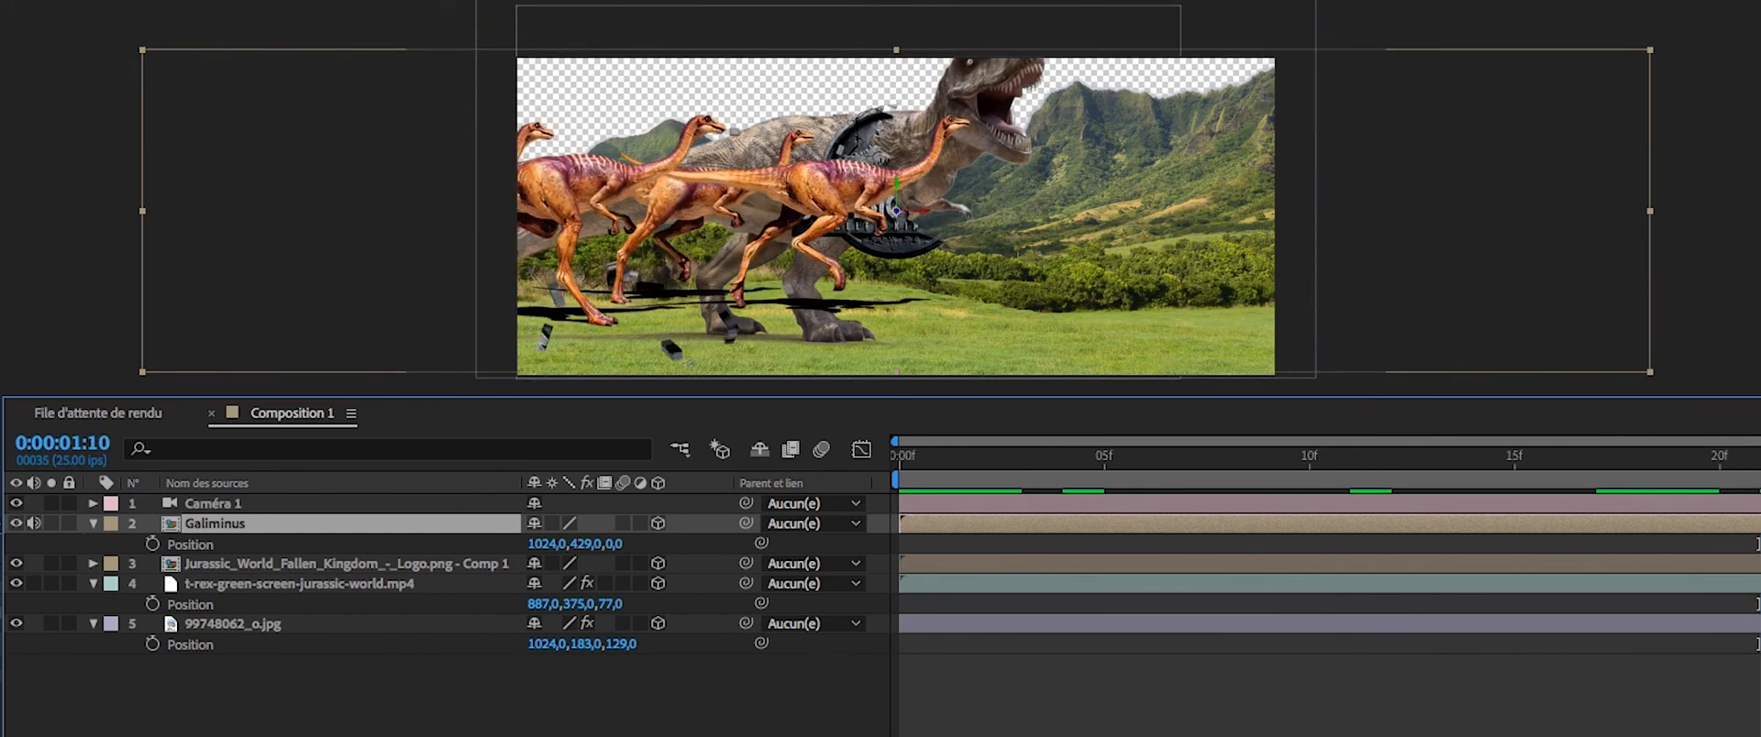
key("Page_Up")
left_click_drag(1431, 466, 942, 466)
key("space")
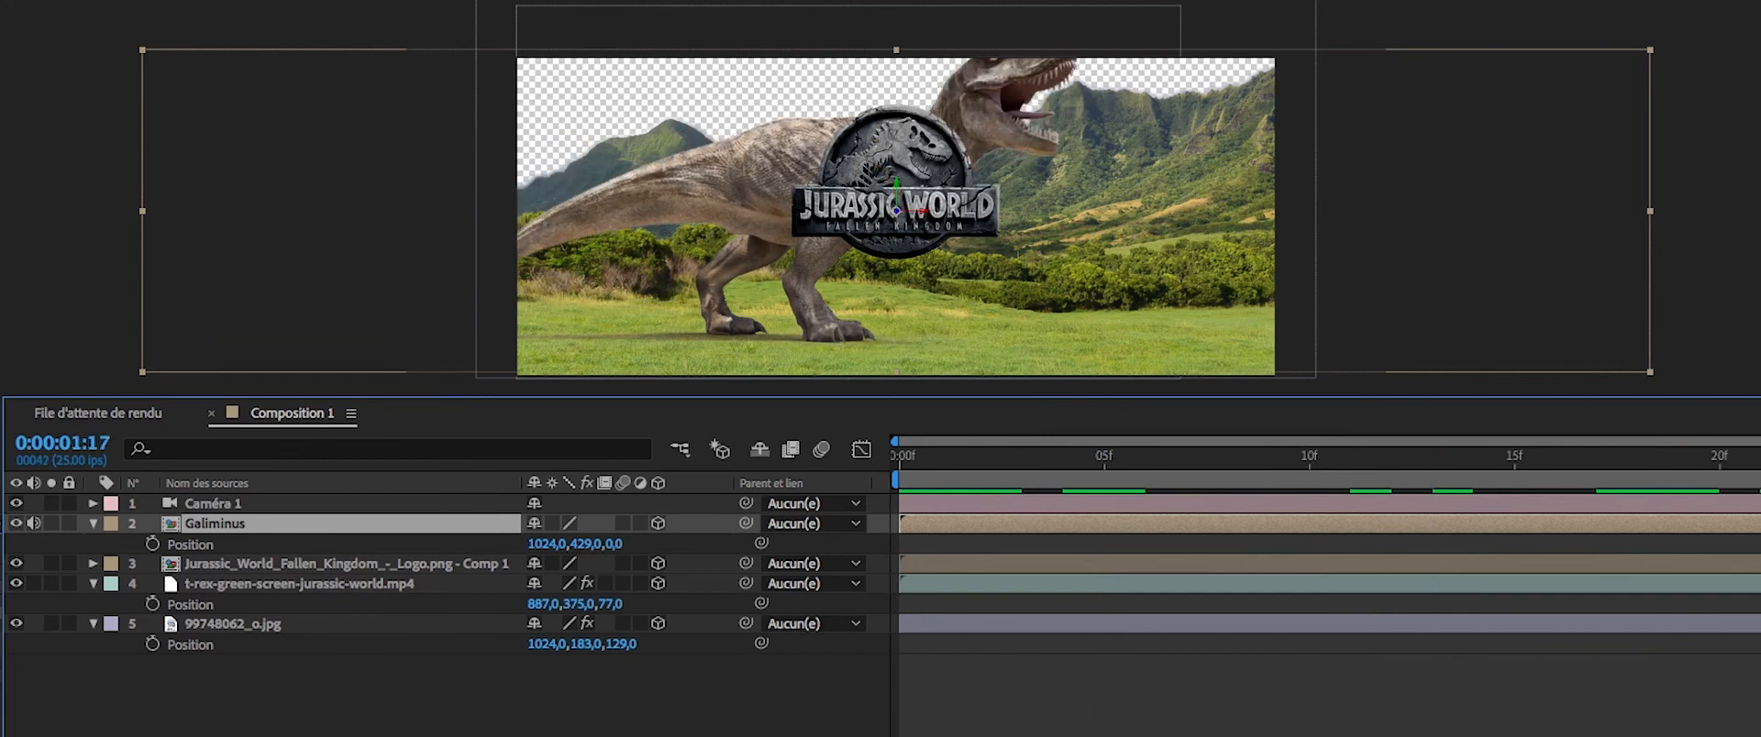
key("Page_Up")
key("Page_Up")
key("Page_Up")
key("Page_Up")
key("Page_Up")
key("Page_Up")
key("Page_Up")
key("Page_Up")
key("Page_Up")
key("Page_Up")
key("Page_Up")
key("Page_Up")
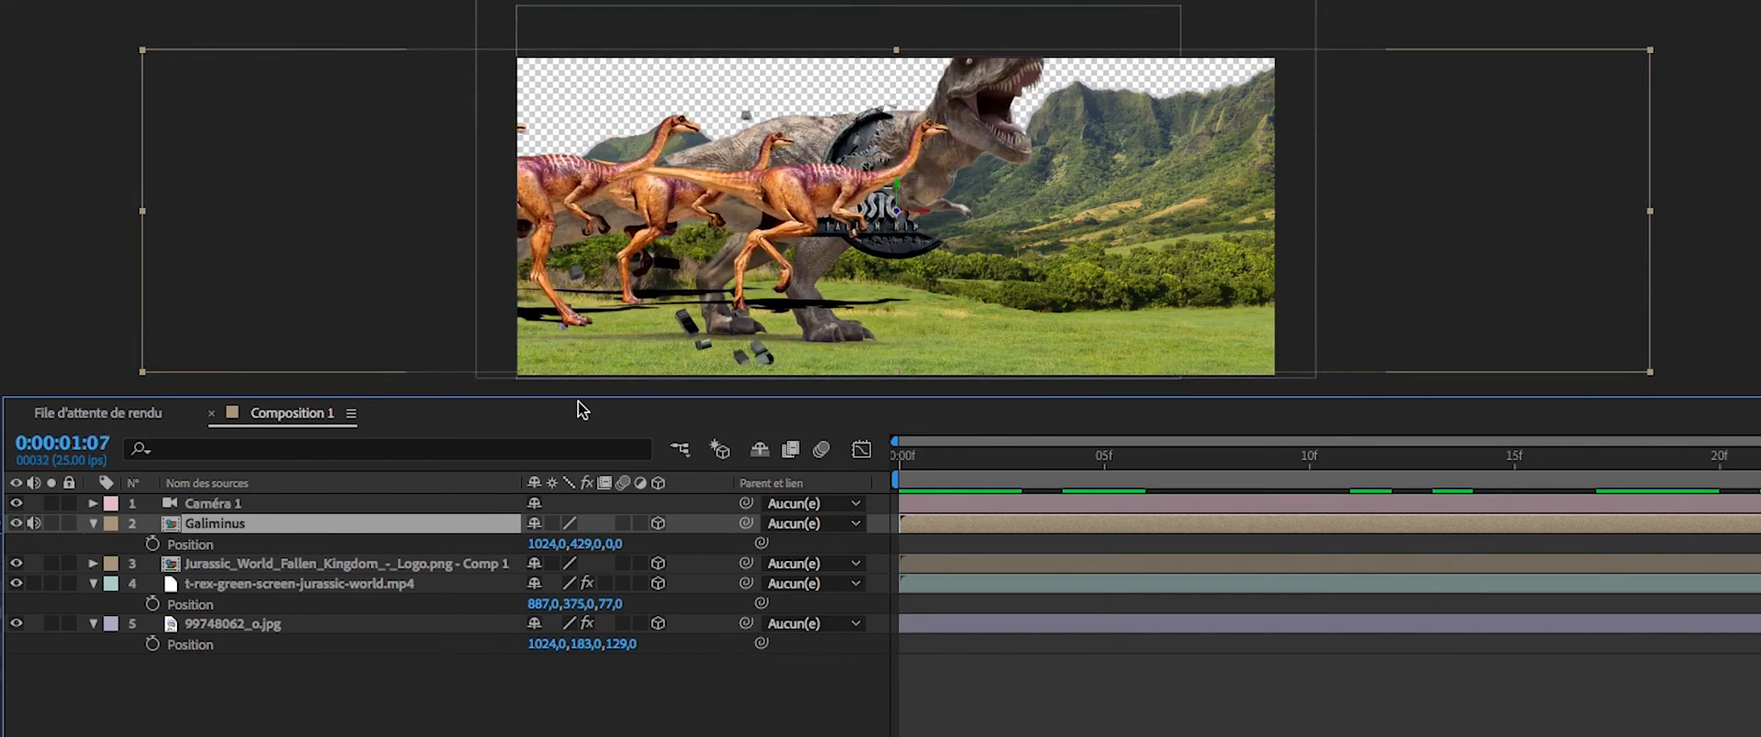
double_click(211, 523)
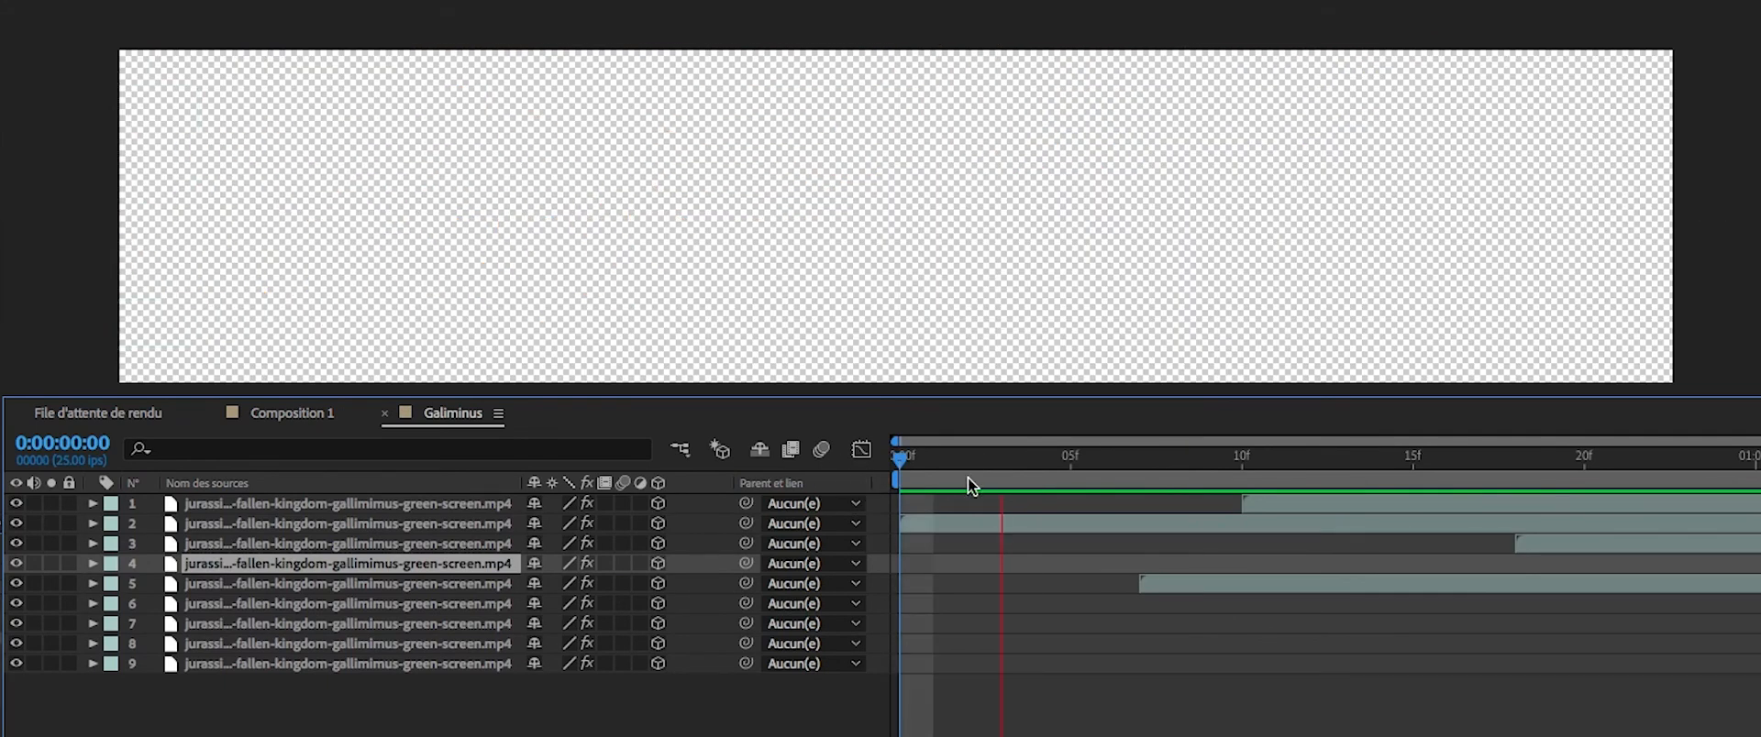
left_click(1221, 475)
left_click_drag(1221, 475, 890, 472)
left_click(387, 414)
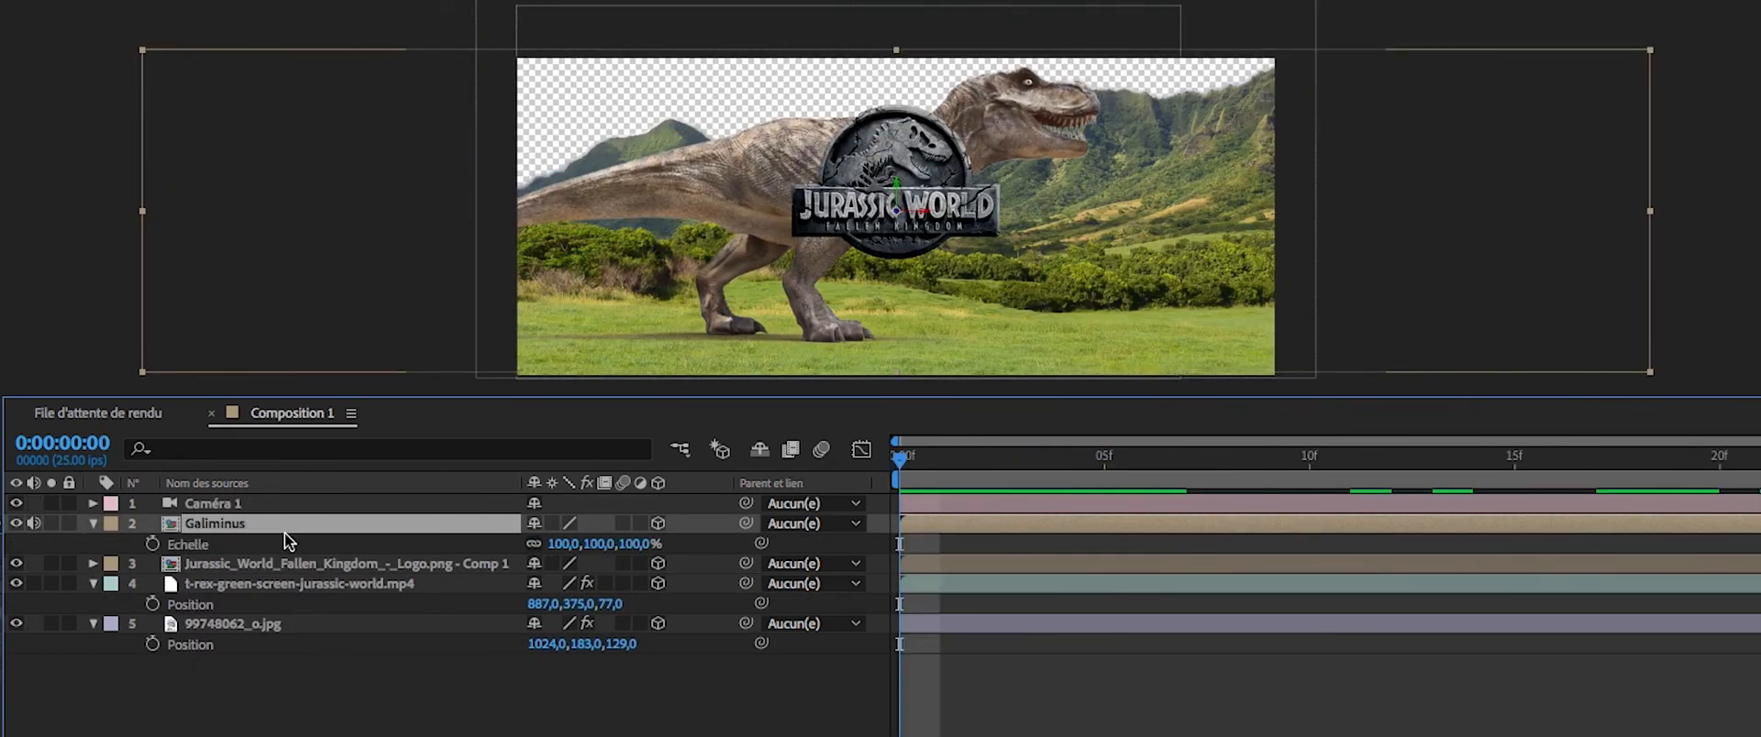
Scale the Galiminus layer to 56%, lower it onto the grass in front of the T-rex, and preview the run.
left_click_drag(632, 550, 594, 561)
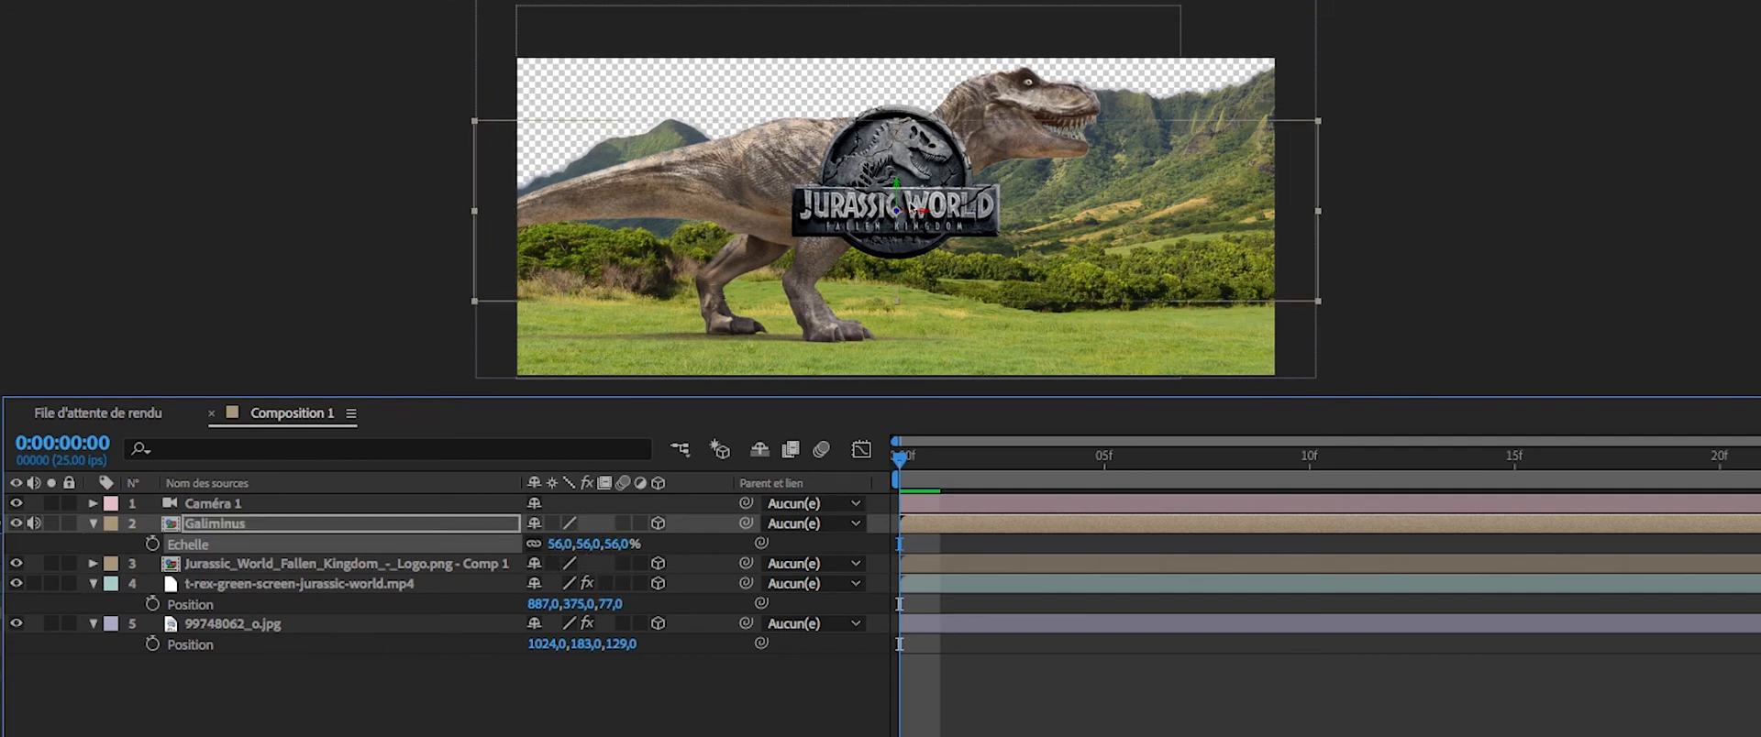
left_click_drag(894, 193, 890, 263)
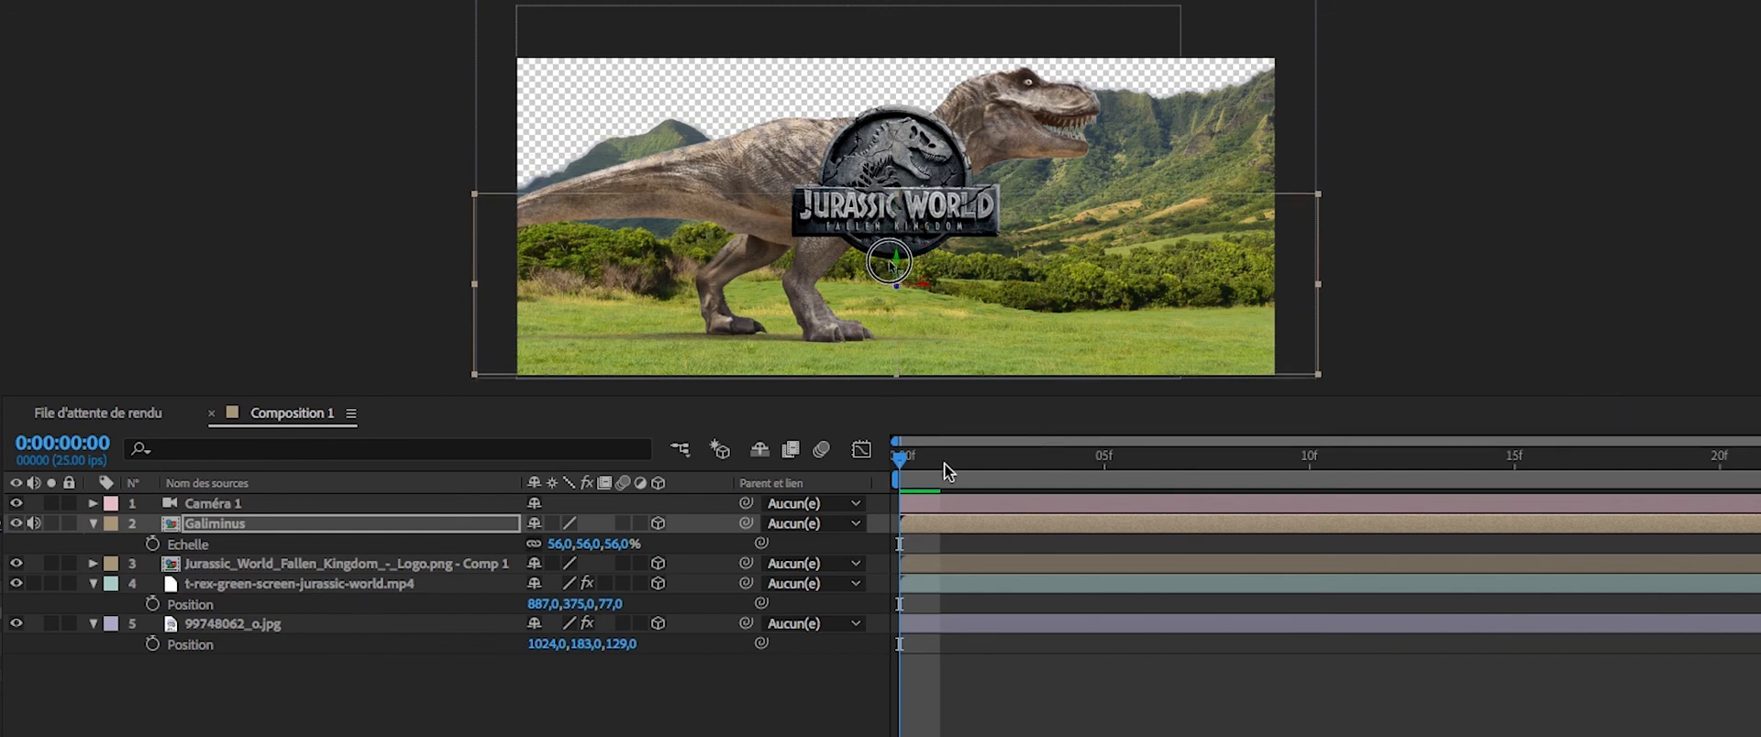
left_click_drag(943, 458, 1504, 486)
key("space")
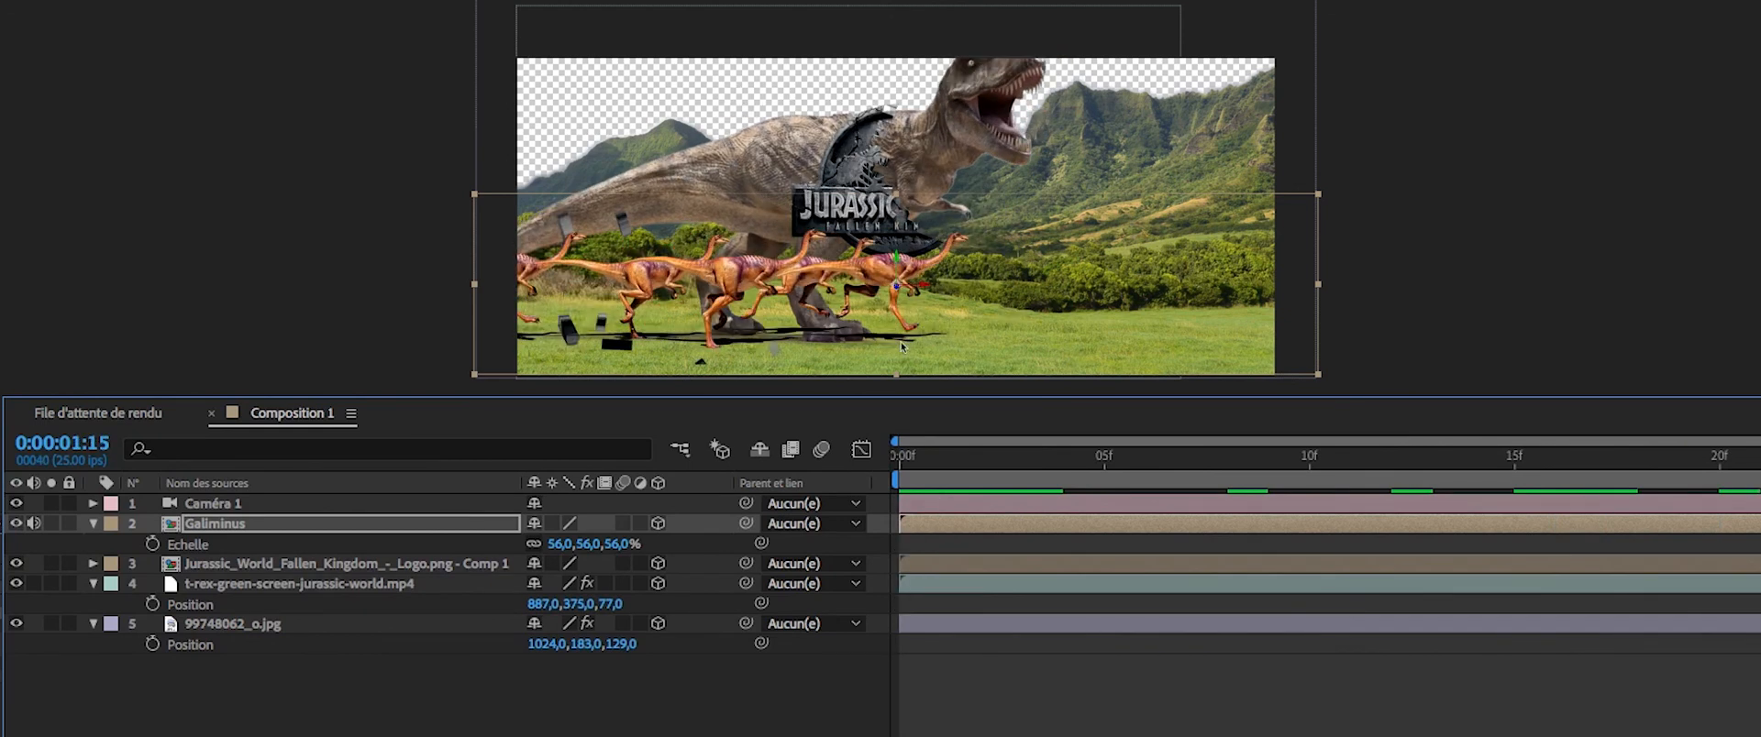
Move the Galiminus layer closer to the camera along its Z axis and check the herd inside its own composition.
left_click(899, 289)
left_click_drag(900, 289, 912, 387)
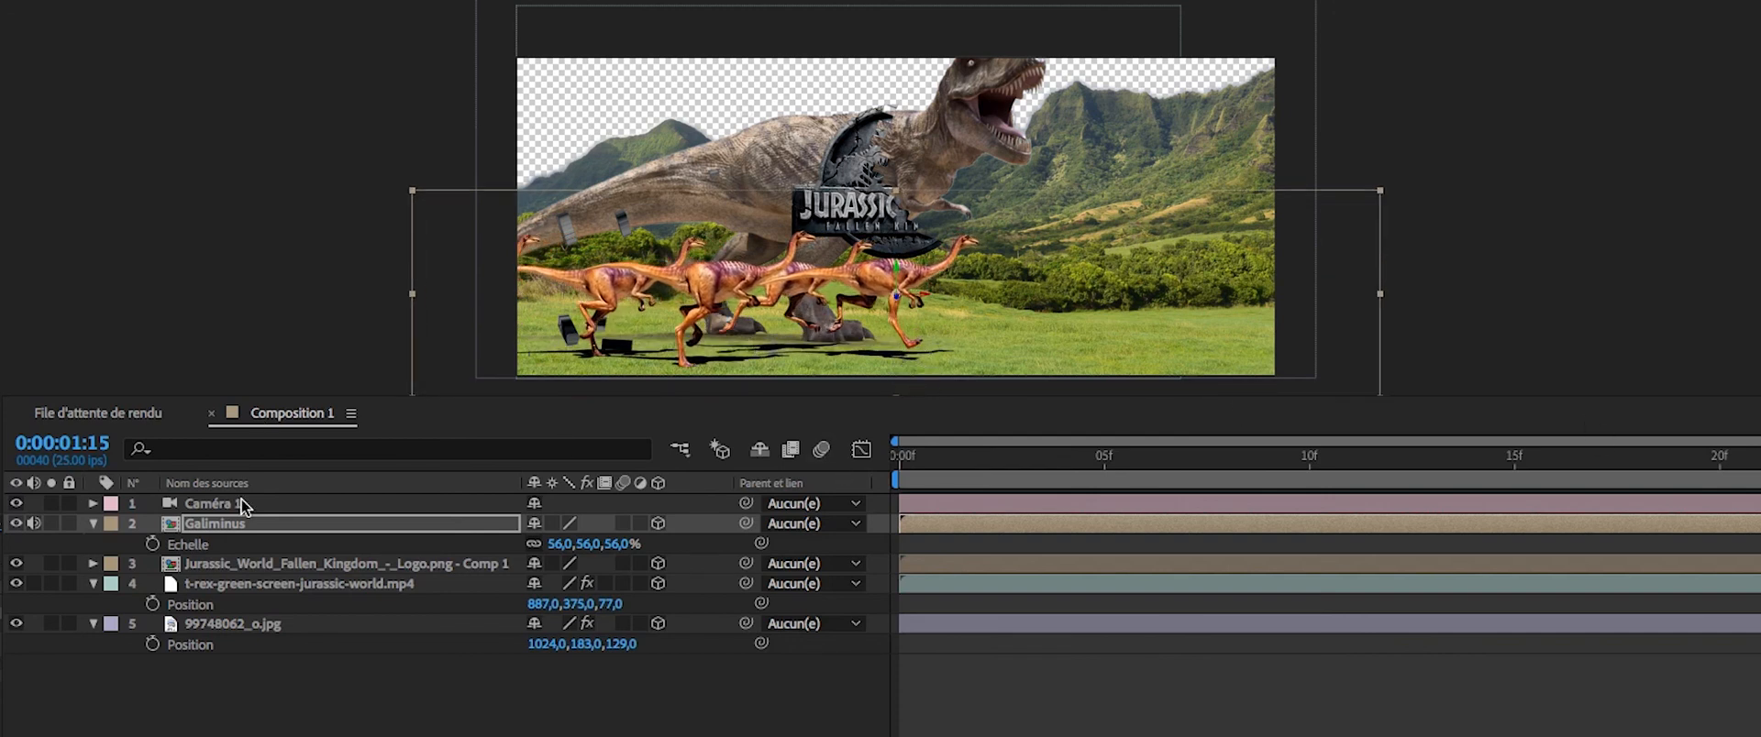
double_click(227, 527)
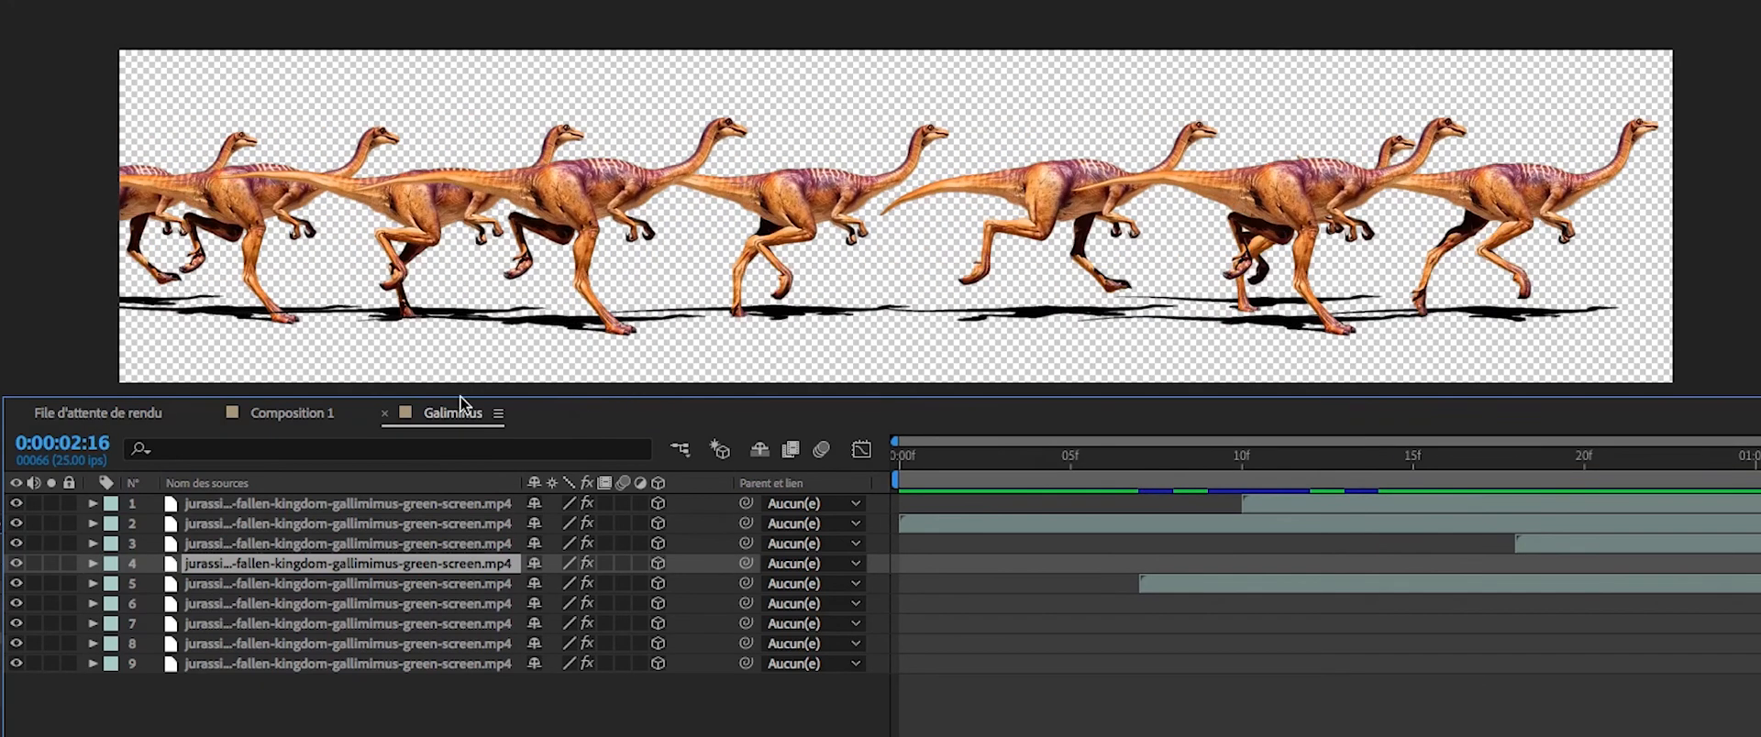
left_click(383, 416)
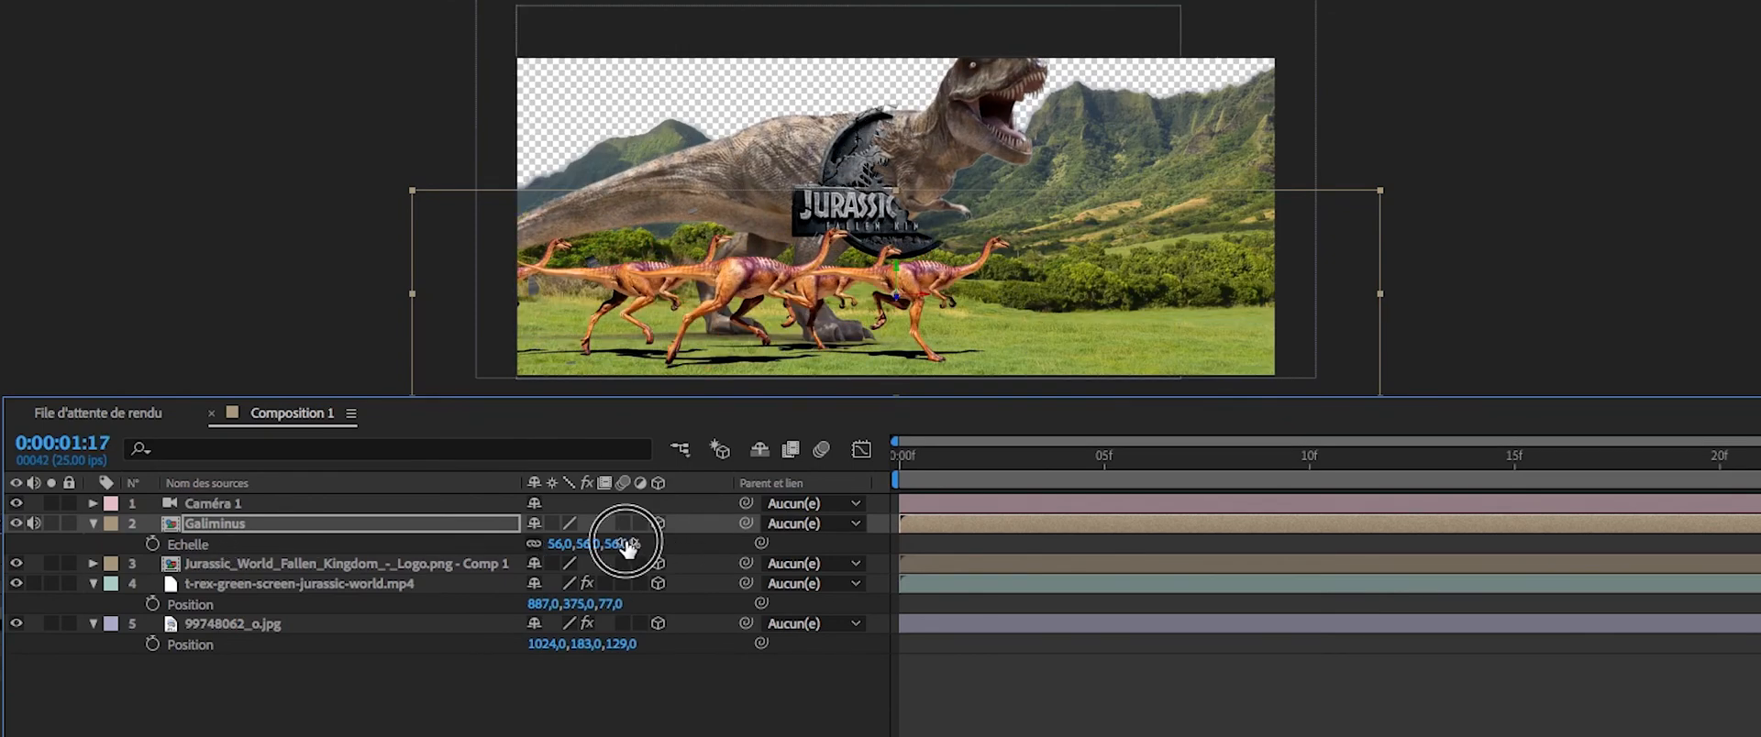
Scale the Galiminus layer to 69% and preview the herd from the start of the composition.
left_click_drag(627, 547, 645, 550)
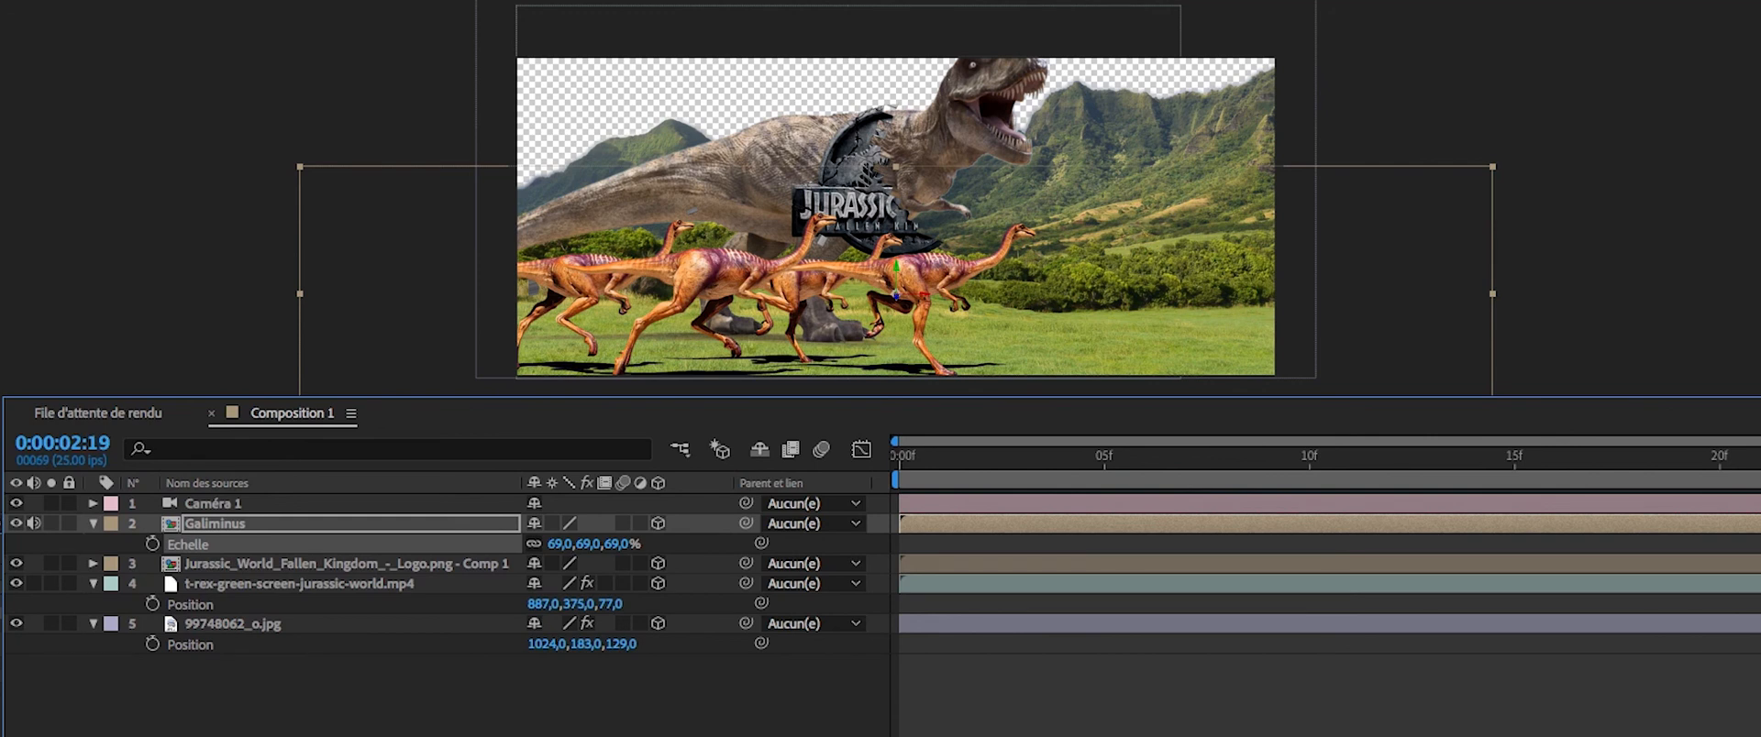
key("space")
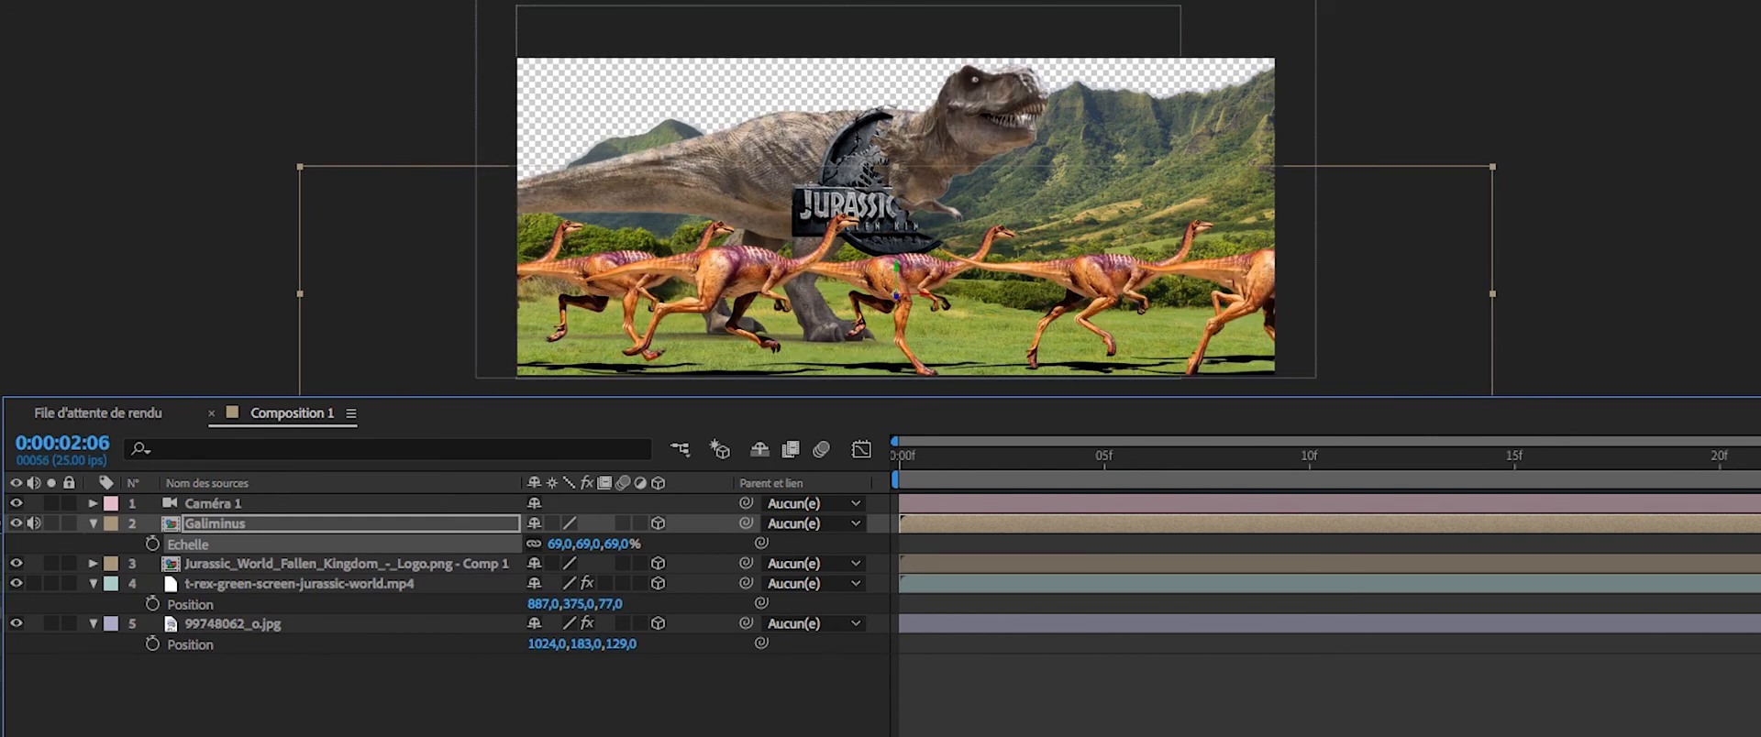
key("Home")
key("space")
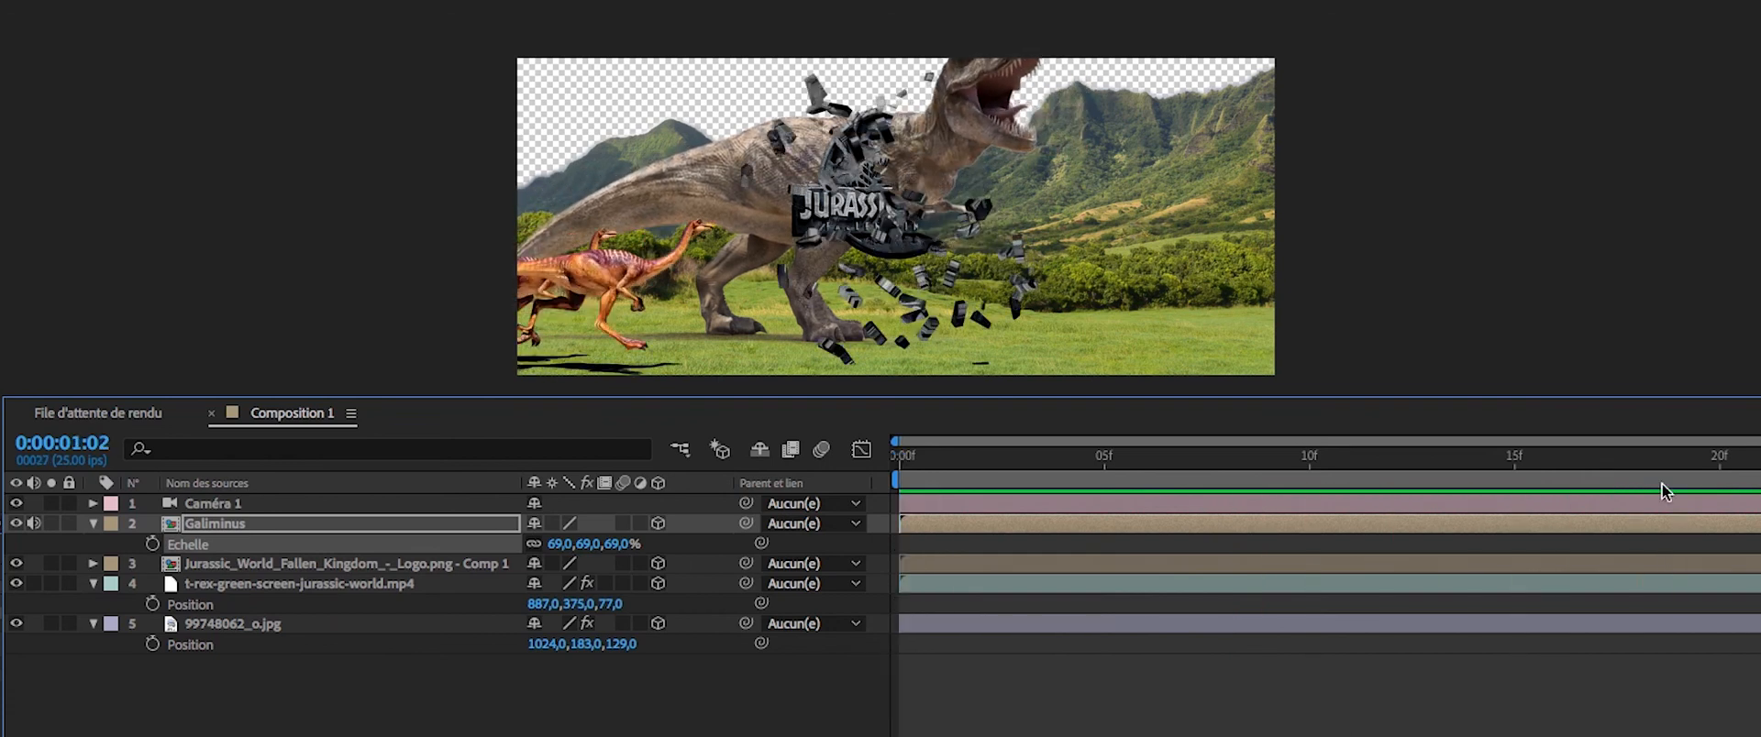
At 0:00:00:18, shift the Galiminus layer to the right along its X axis and preview the herd's entrance.
left_click(1638, 503)
left_click(222, 520)
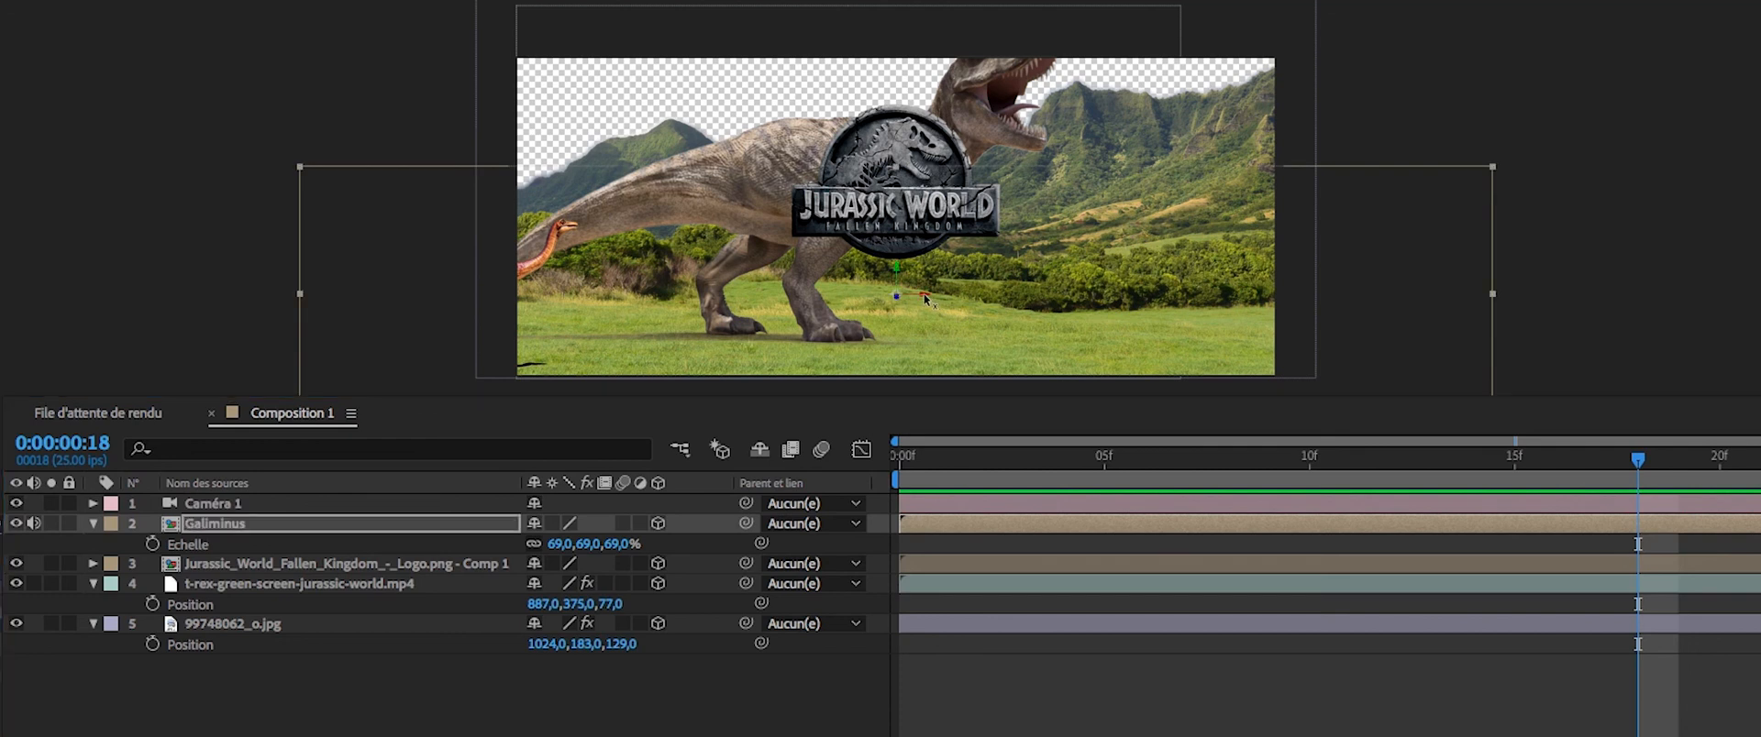
left_click_drag(924, 296, 1064, 293)
left_click_drag(1550, 466, 842, 489)
key("space")
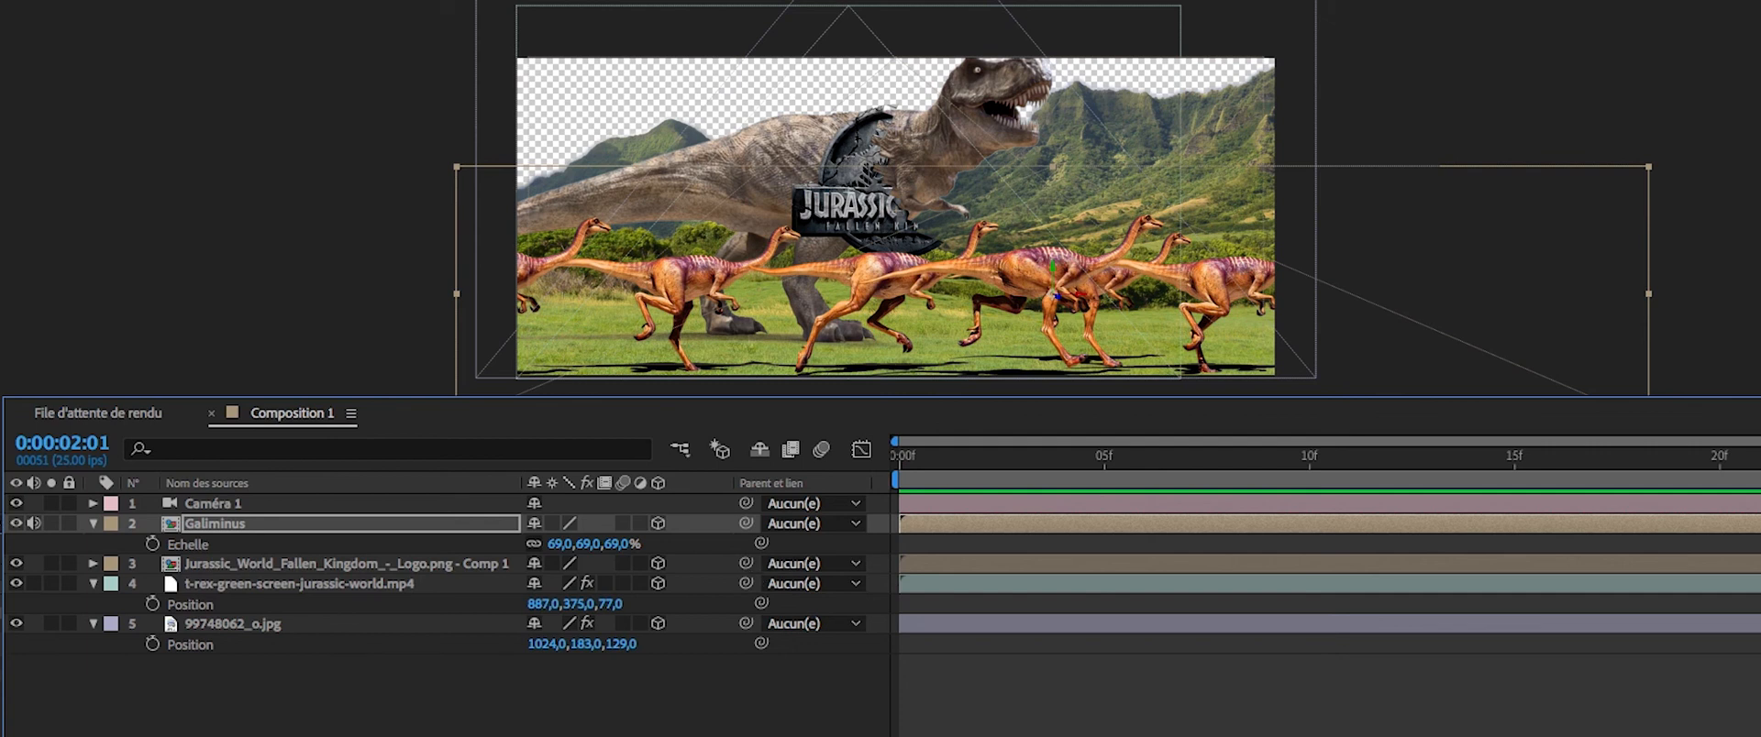
Raise Caméra 1 slightly in the Devant view and return to the Caméra active view.
left_click(240, 504)
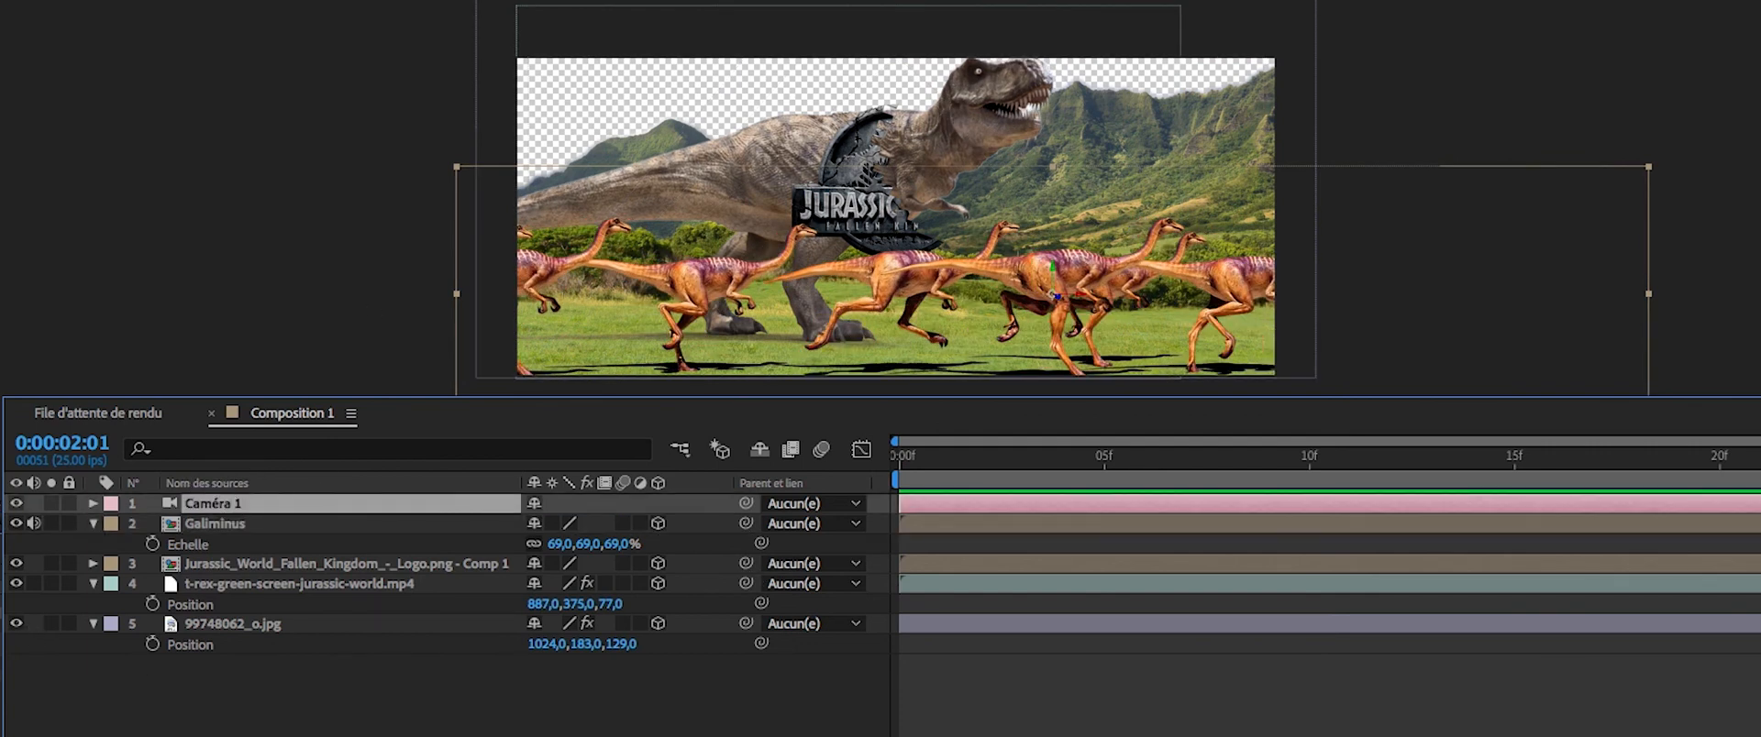
left_click(973, 400)
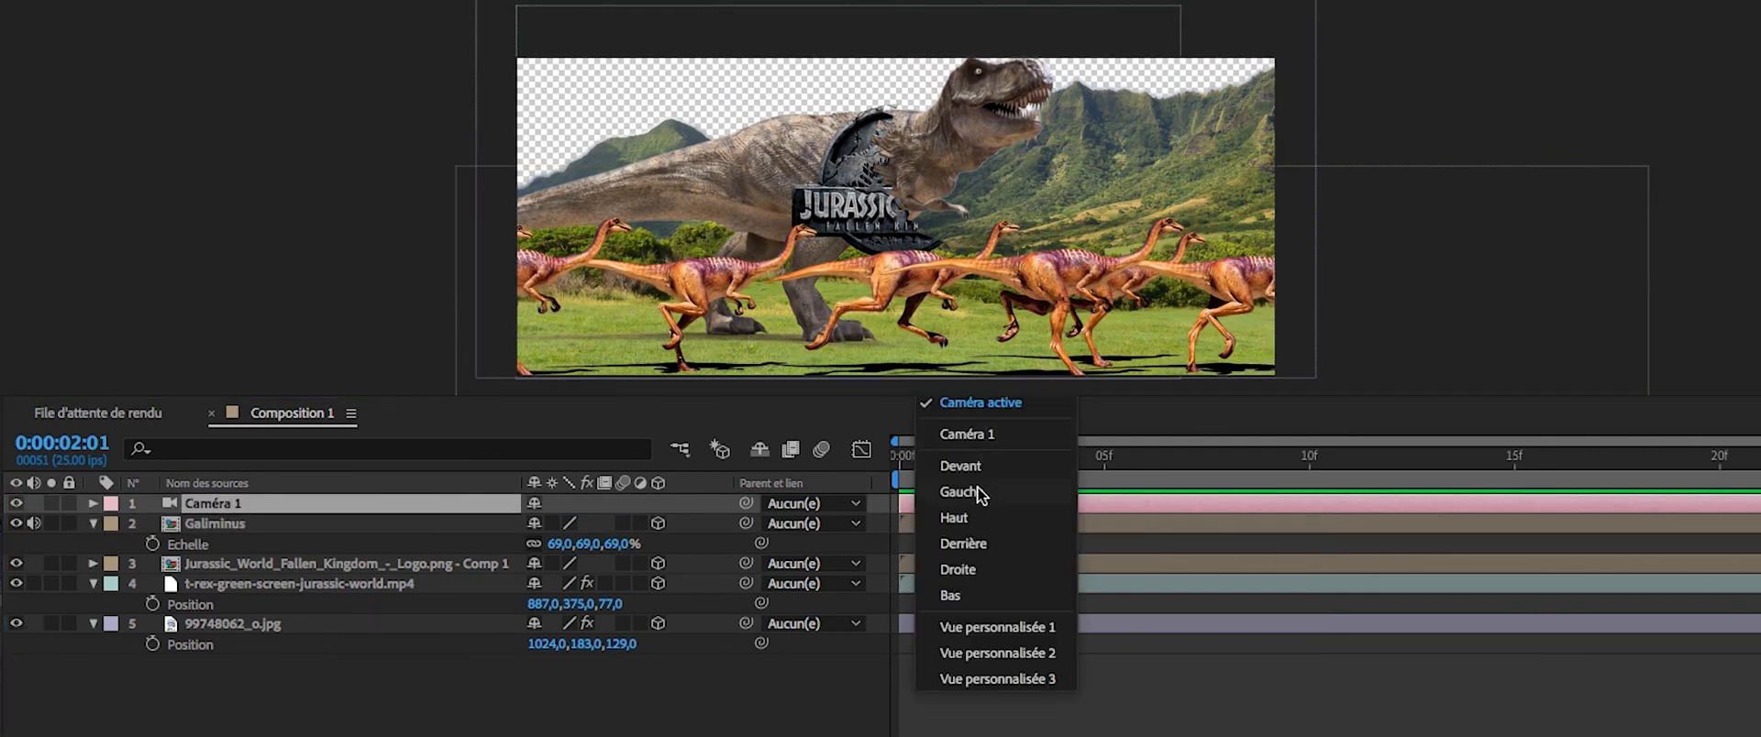
left_click(971, 470)
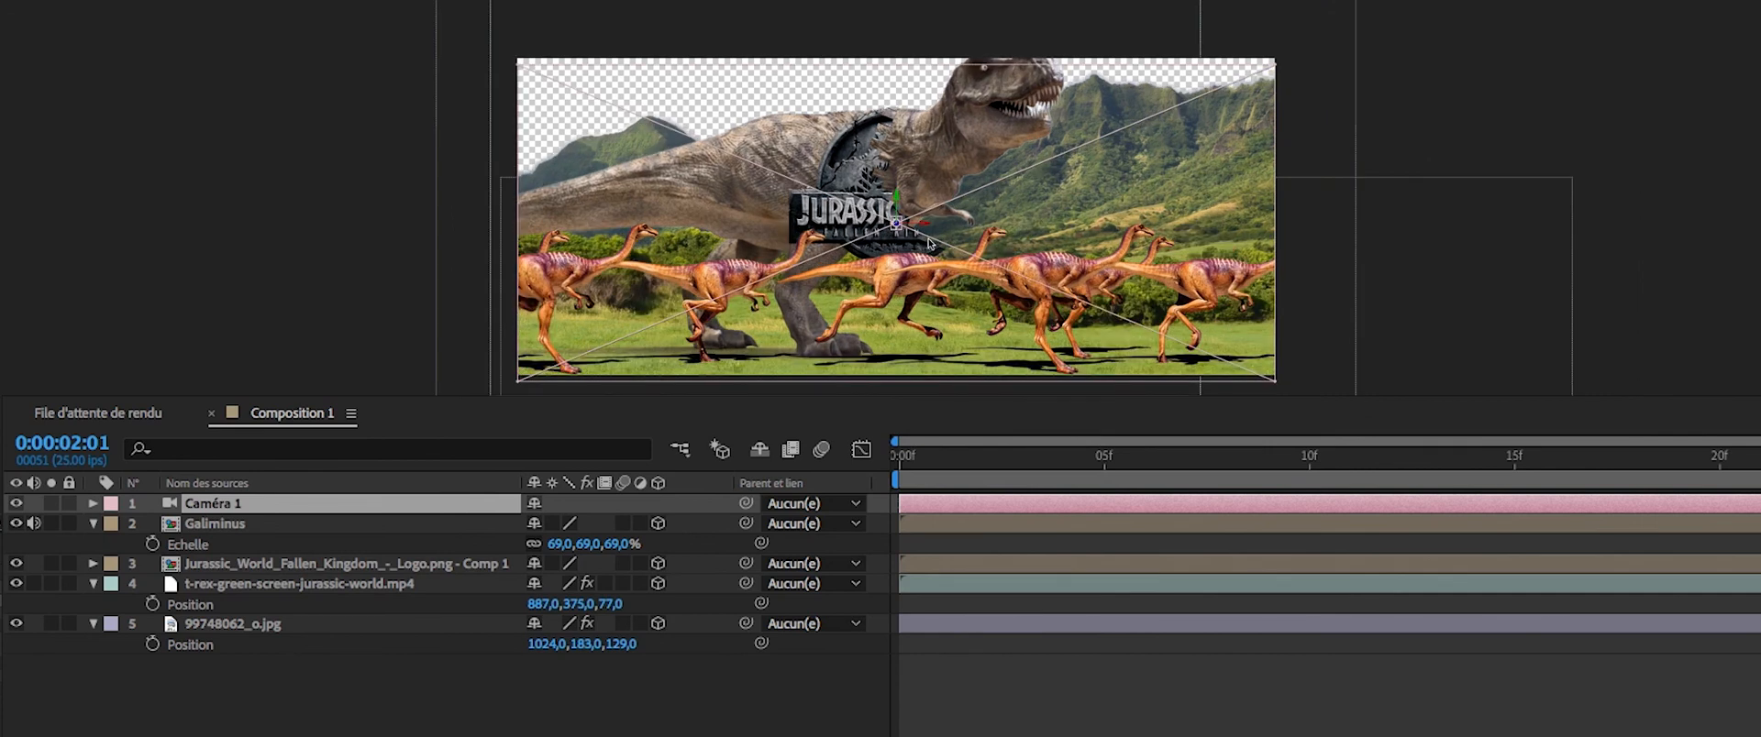
left_click_drag(897, 198, 904, 176)
left_click(930, 398)
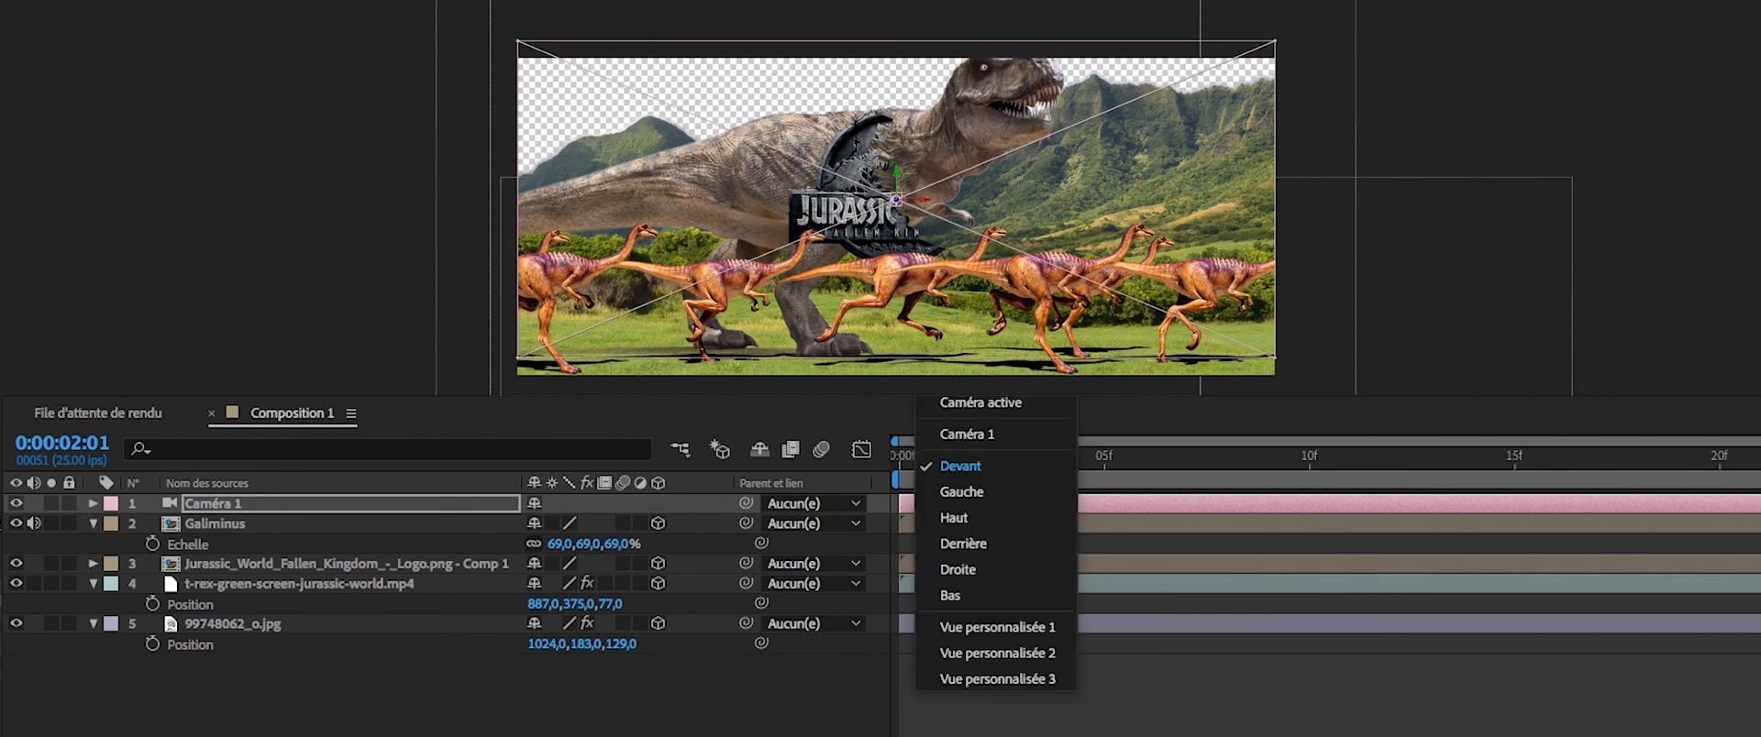
left_click(976, 404)
Preview Composition 1 repeatedly to examine the raised camera framing and the herd's timing against the T-rex and shattering logo.
left_click_drag(973, 479, 1756, 476)
key("space")
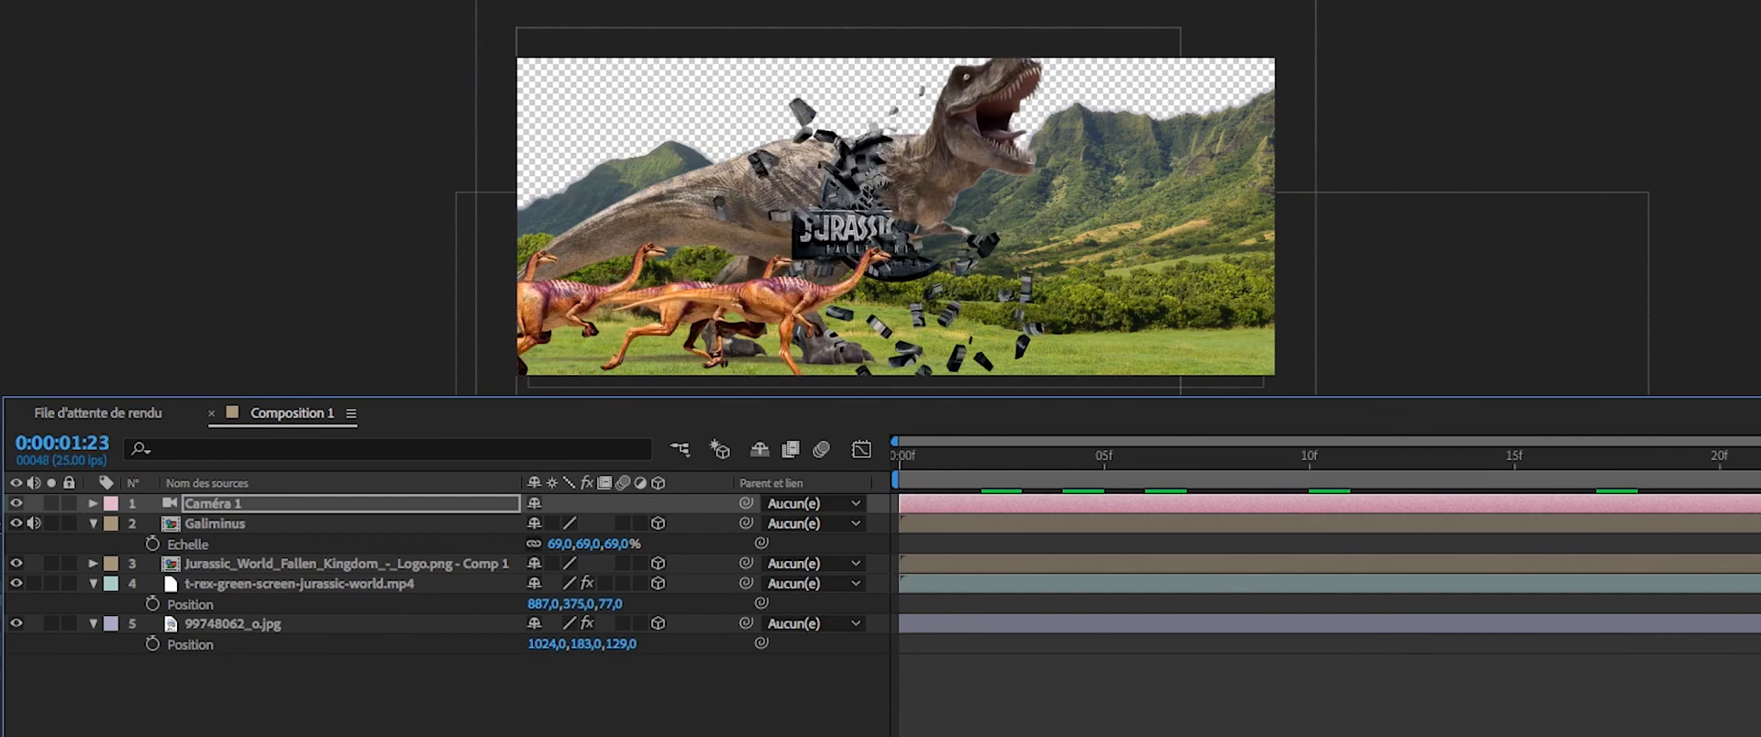
key("space")
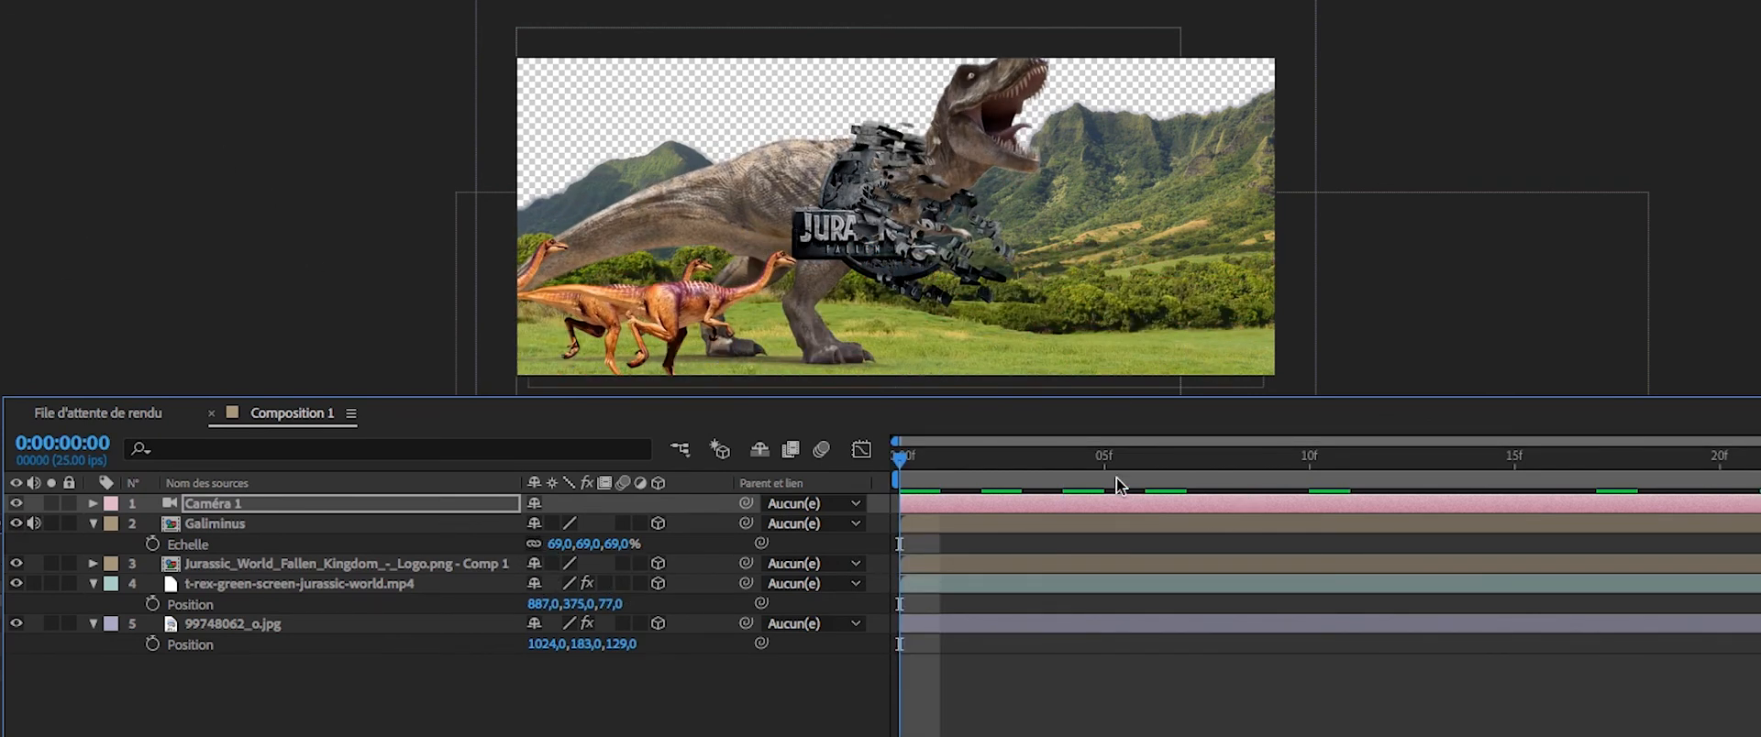
key("space")
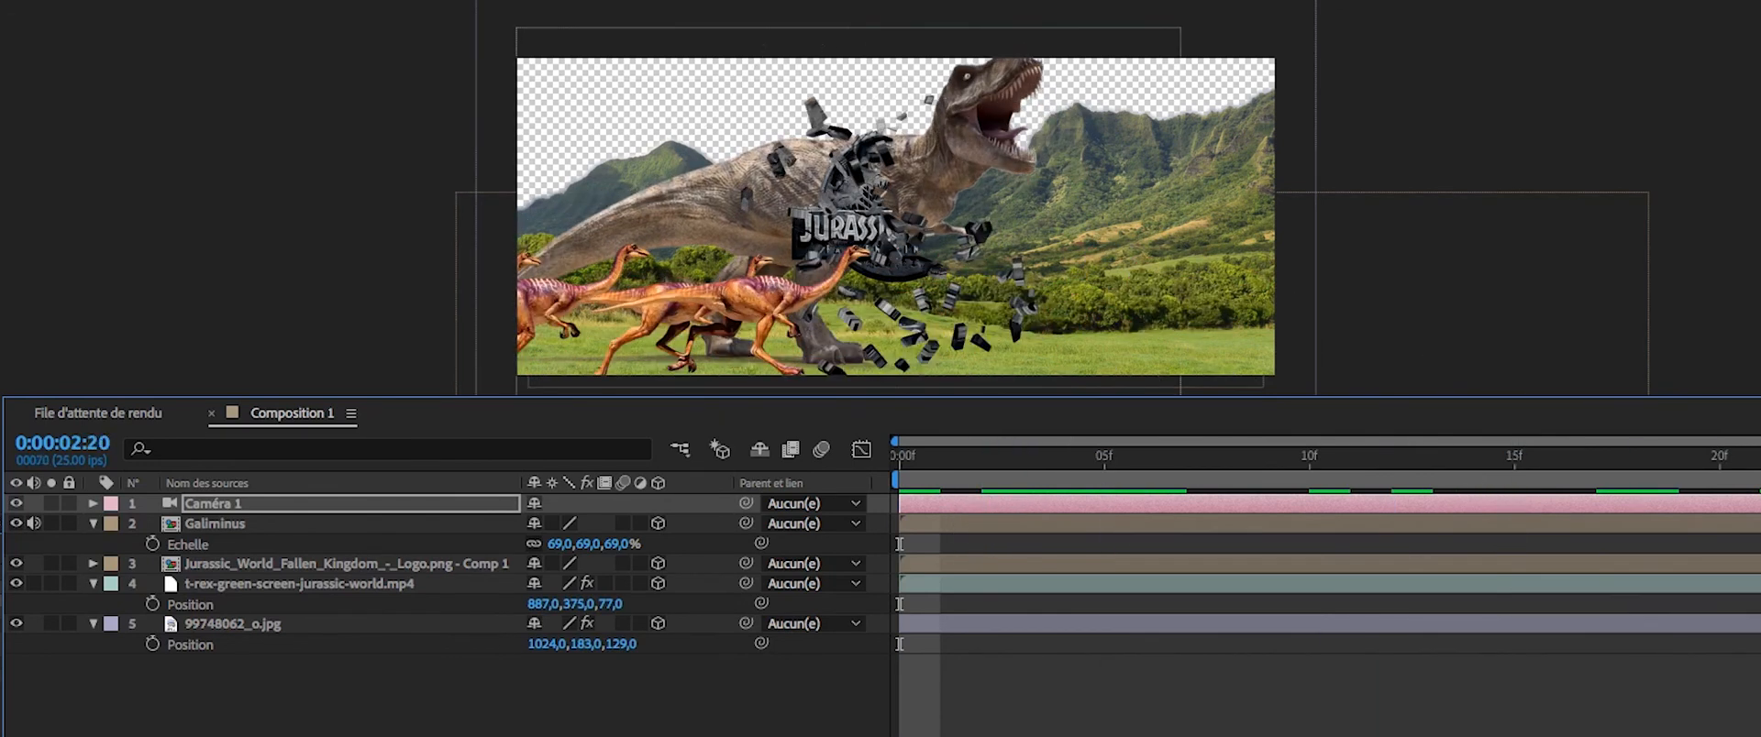
key("space")
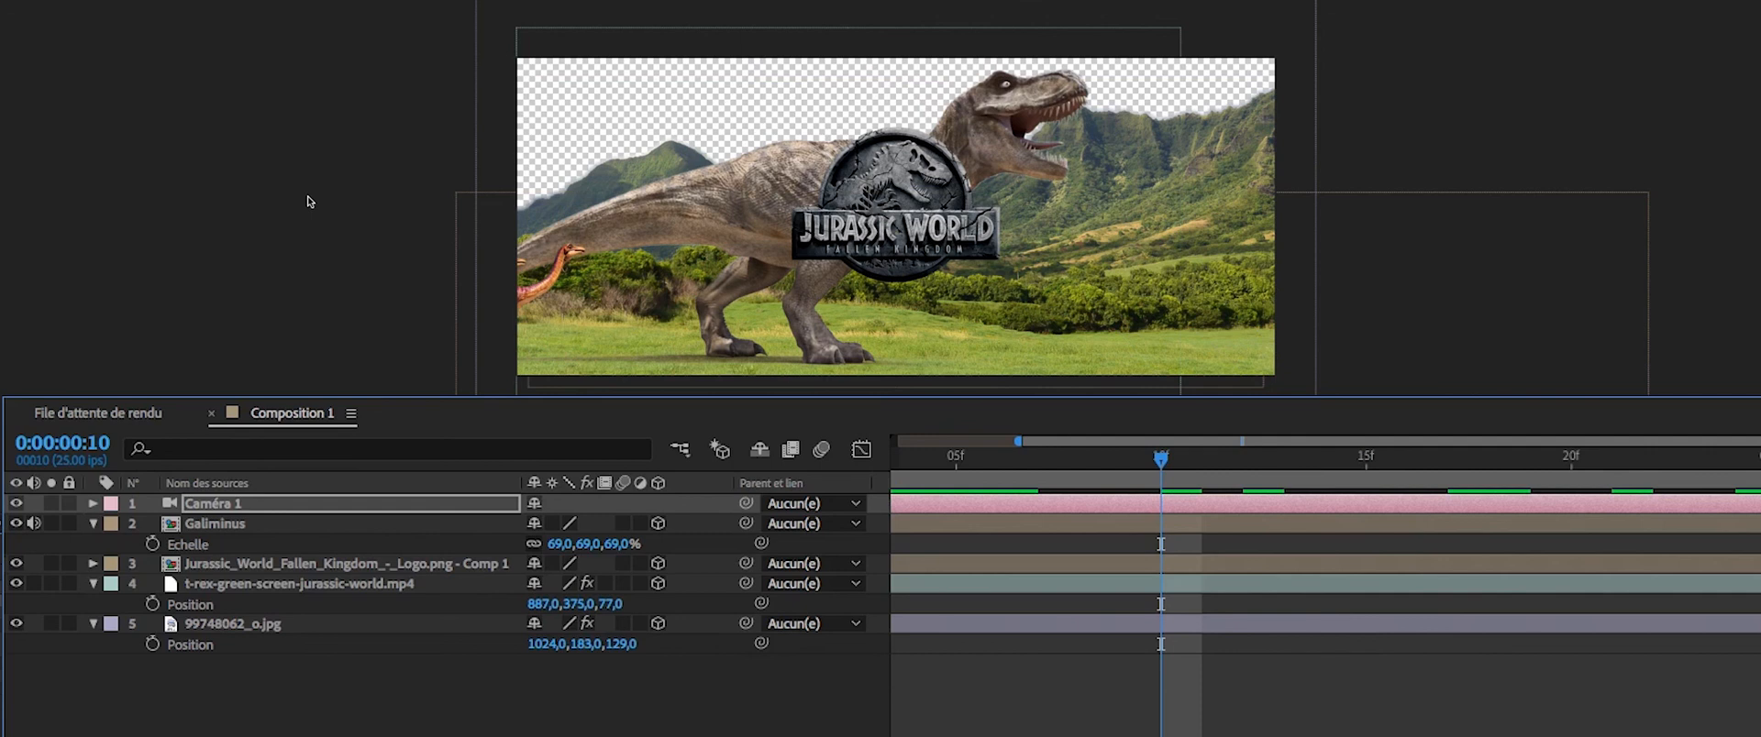
key("space")
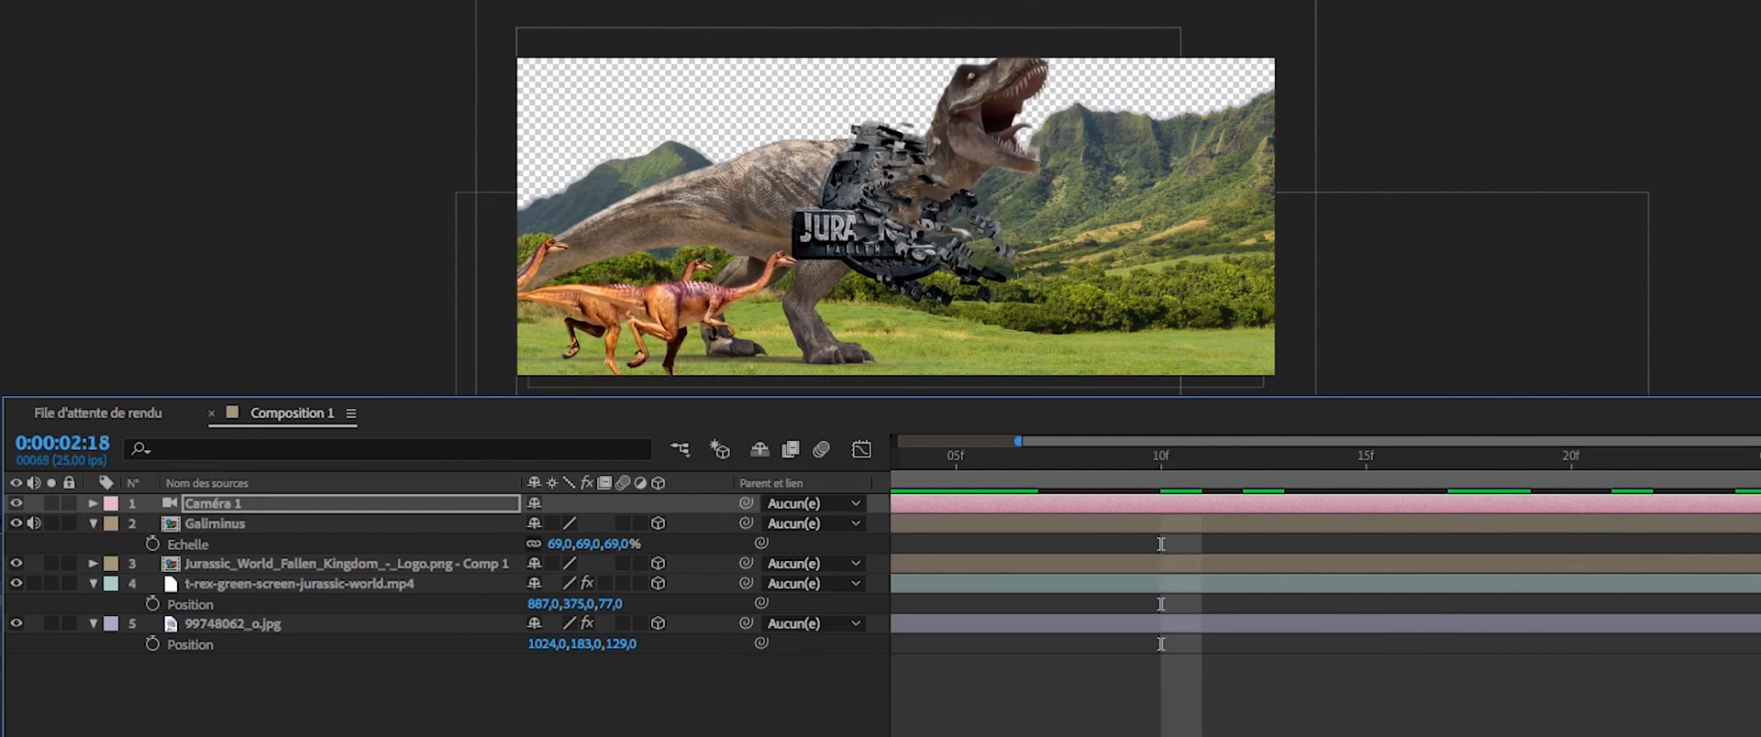
left_click_drag(1760, 458, 377, 561)
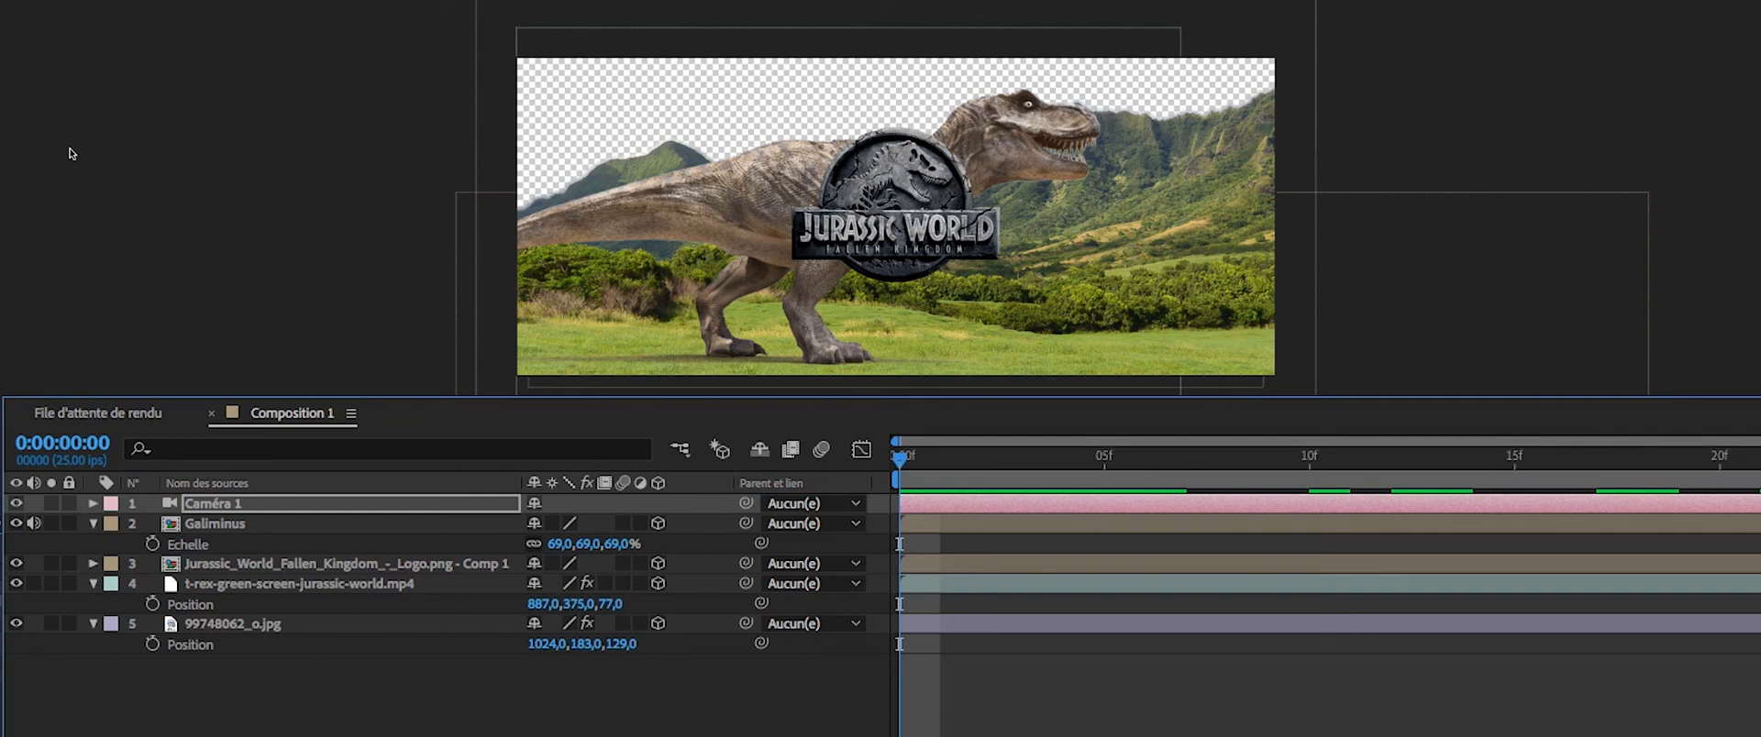
left_click_drag(950, 477, 1215, 505)
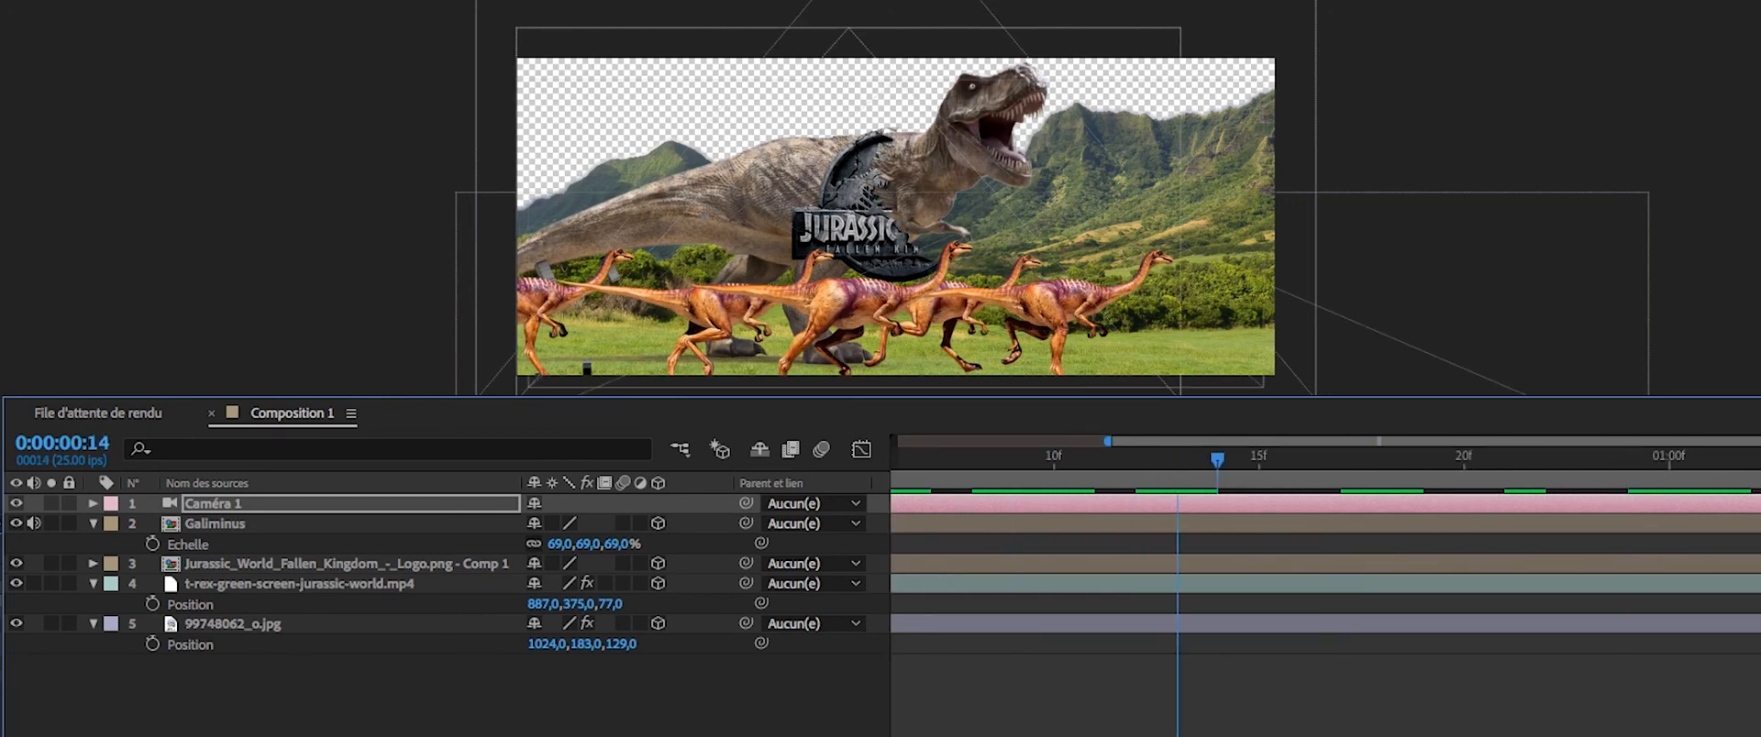
scroll(1215, 505, "left", 1)
scroll(1325, 569, "left", 1)
key("minus")
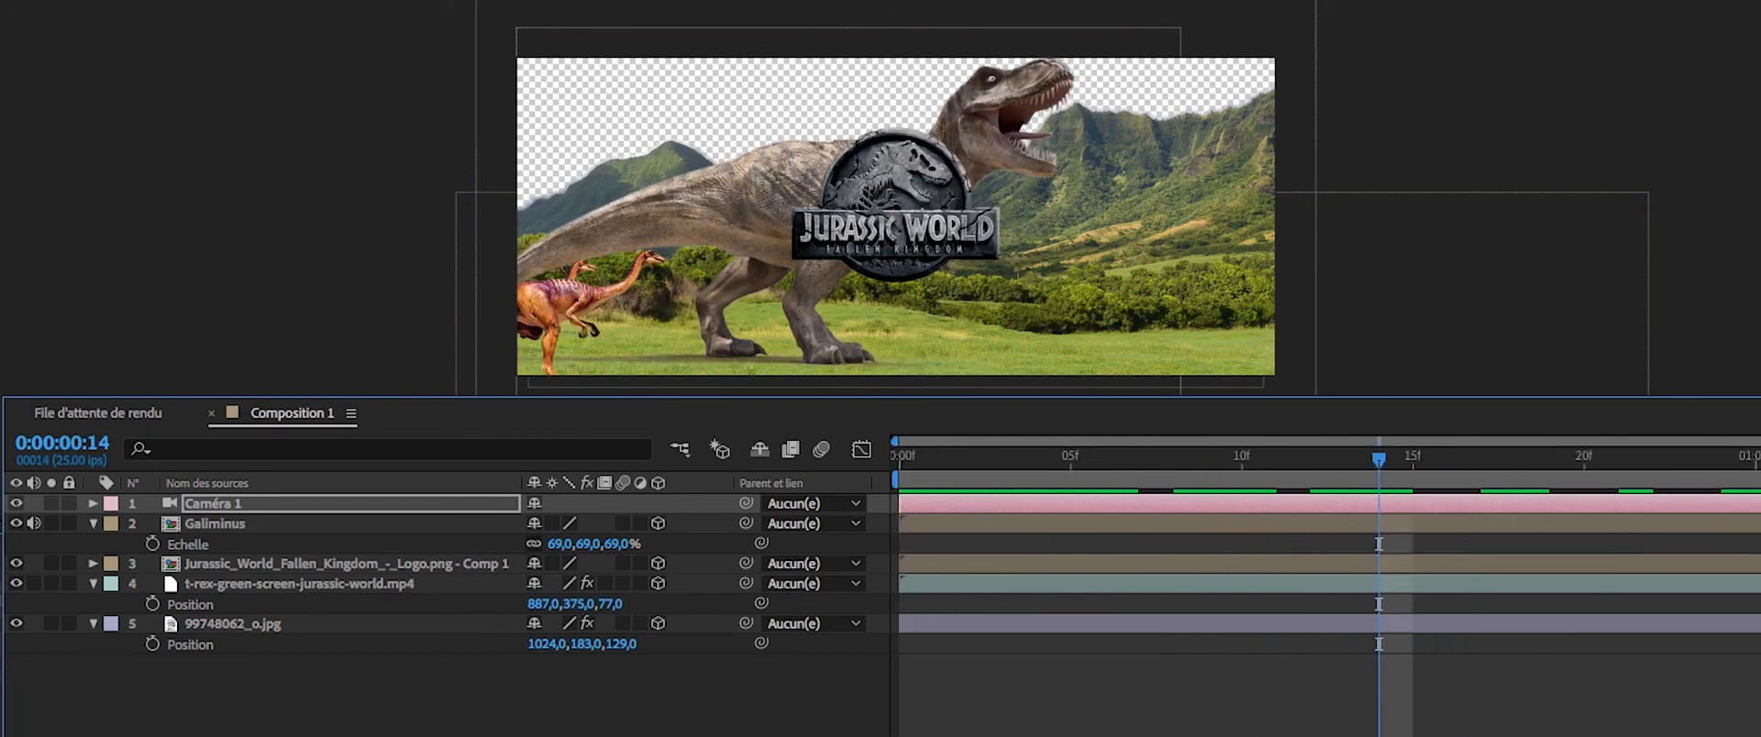
key("space")
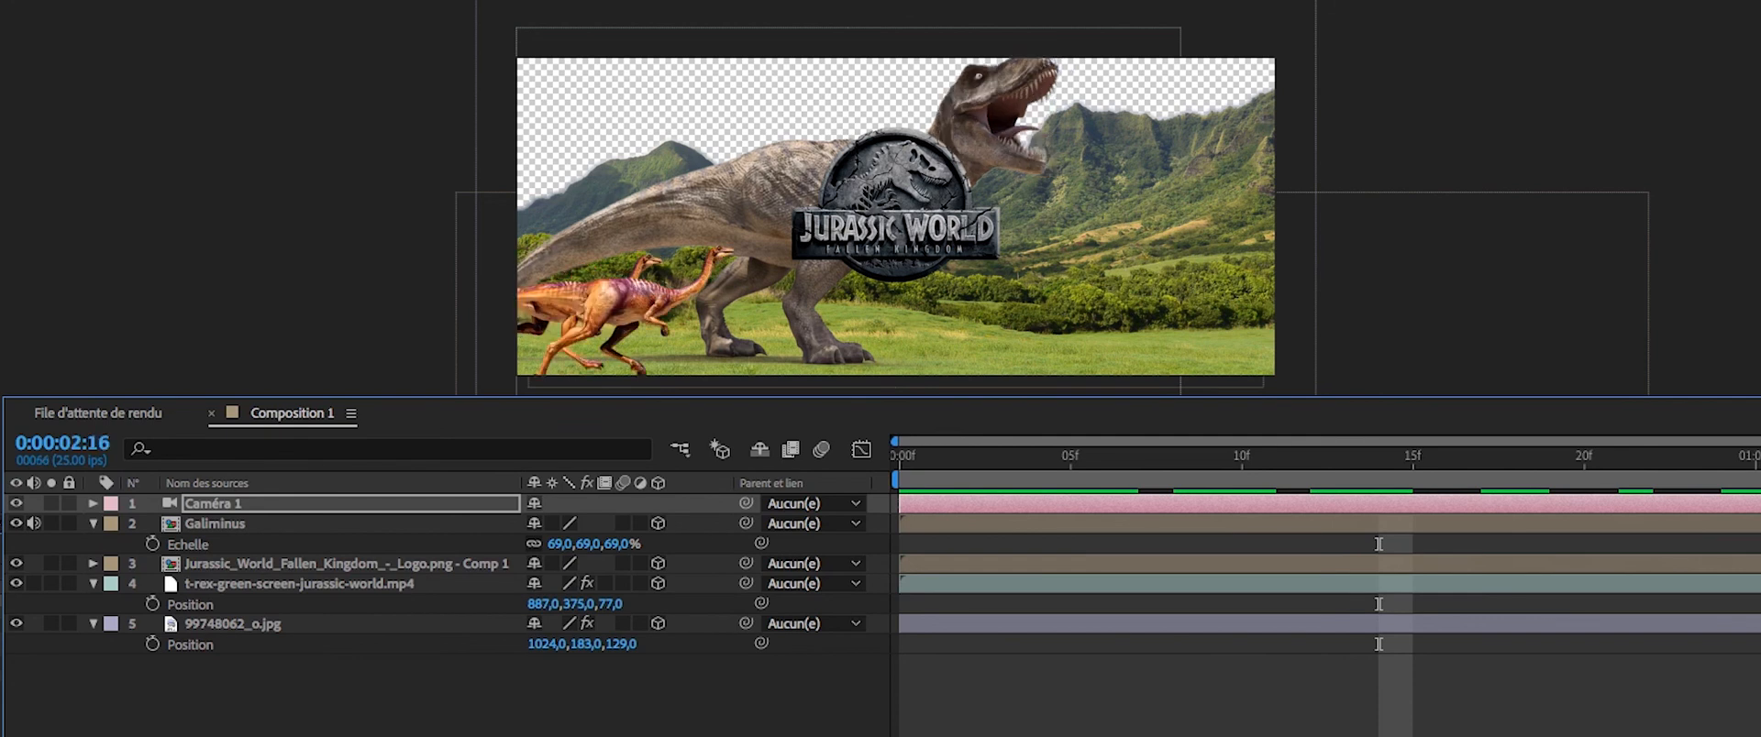